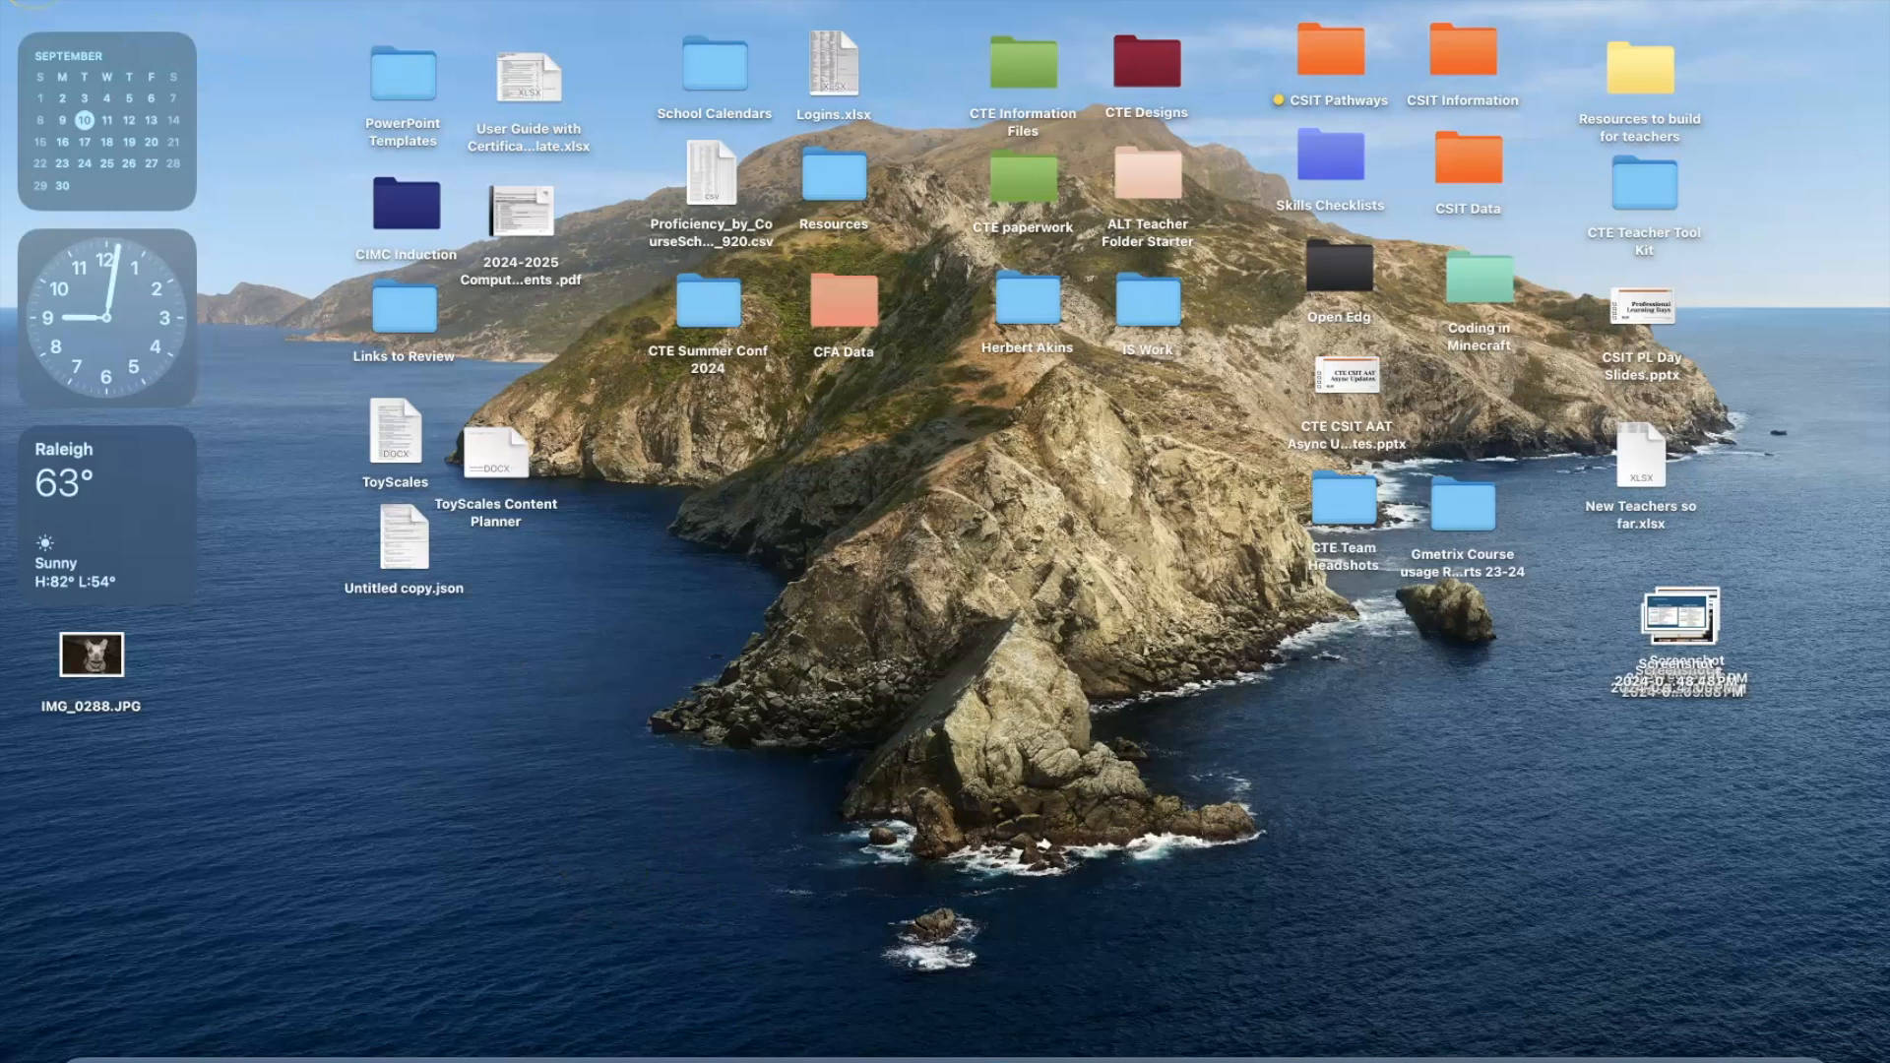
# Review the Mac's system commands for settings, app updates, sleep, restart, shutdown and logout, and close the list.
pyautogui.click(26, 1)
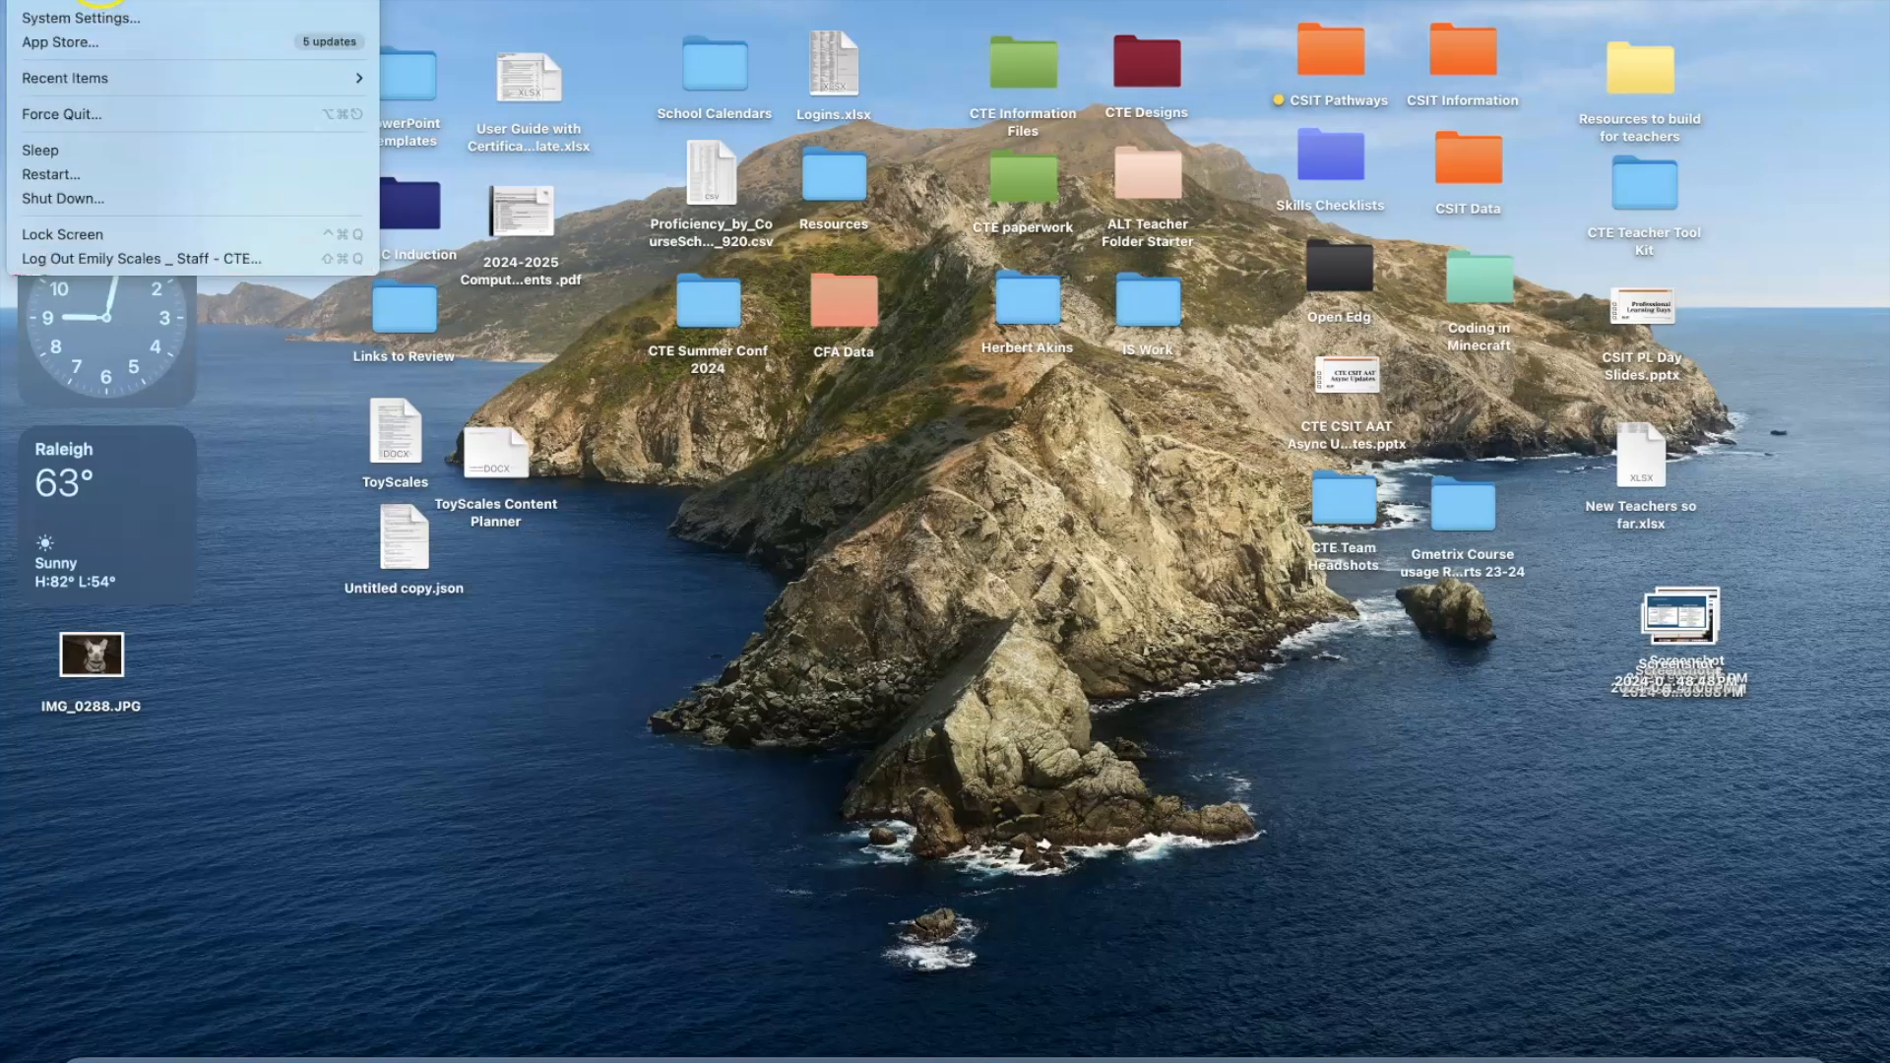
pyautogui.moveTo(82, 1)
pyautogui.click(387, 807)
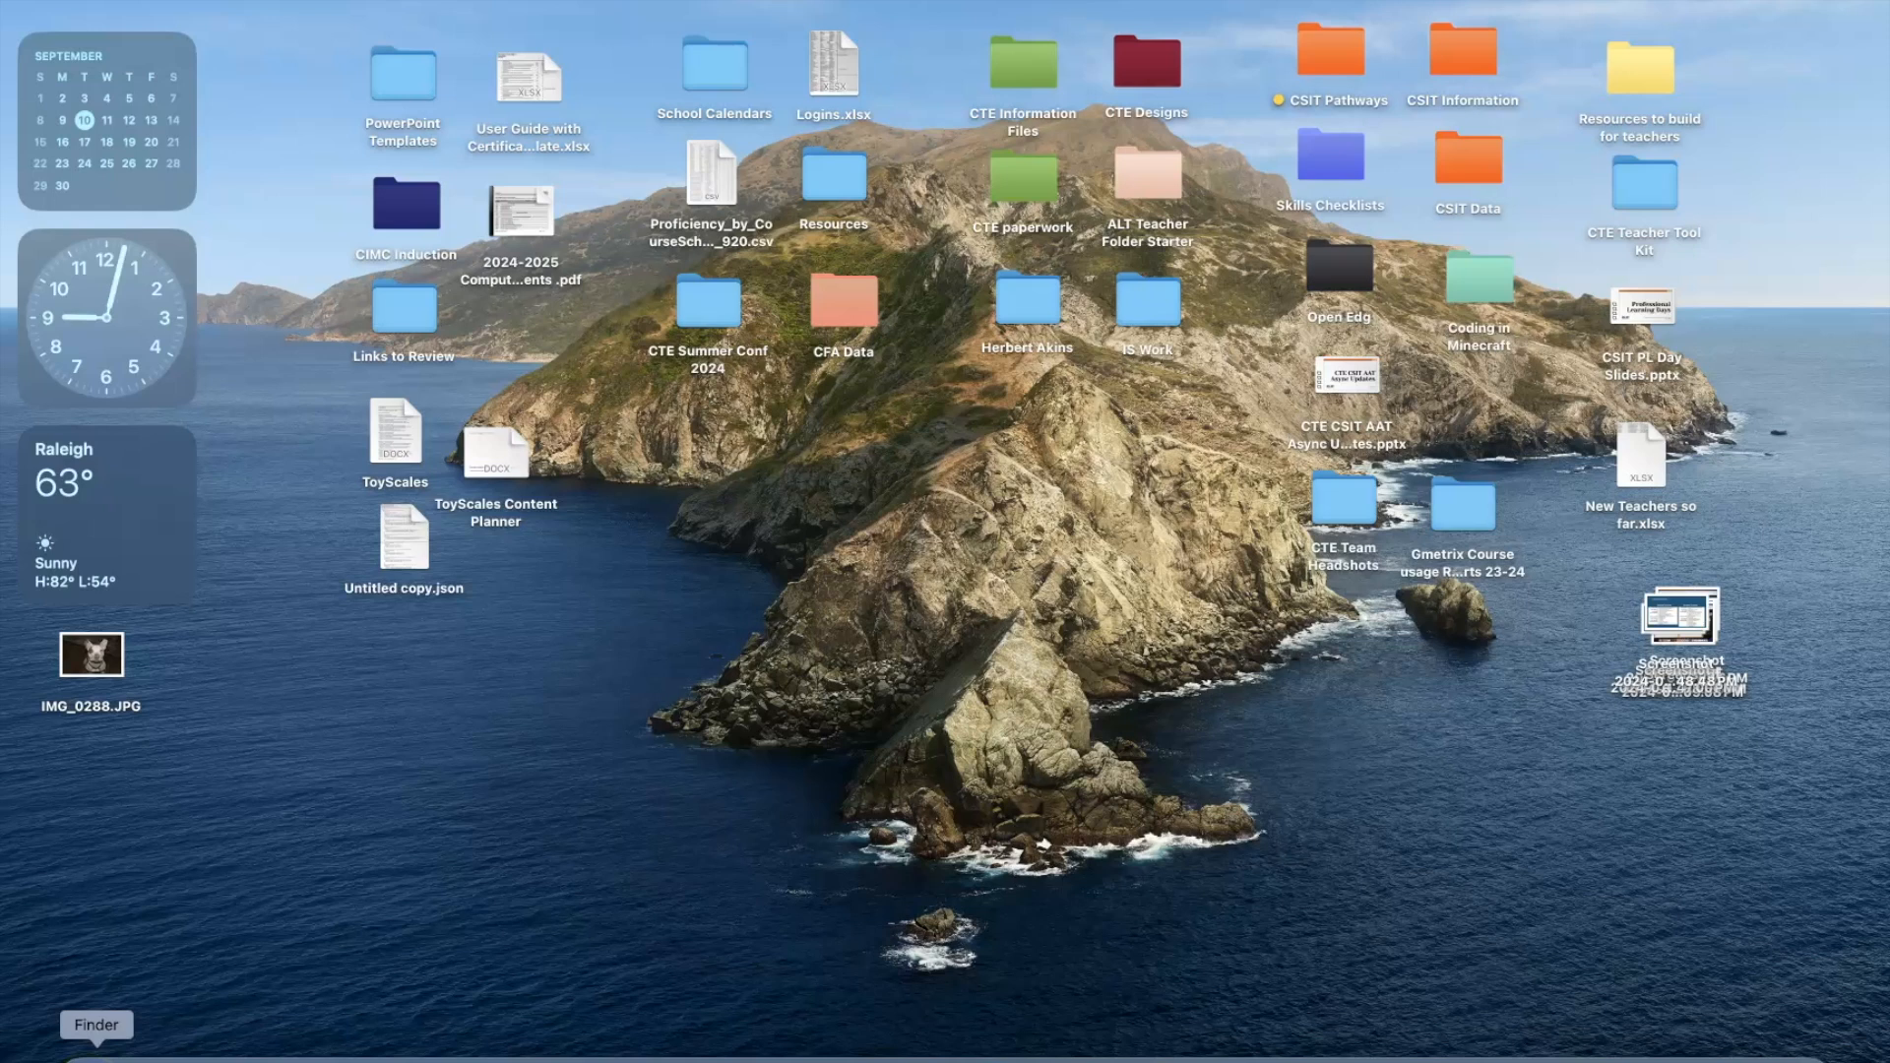
# Open a Finder window, view Downloads and Desktop, and show the Applications folder in an enlarged window.
pyautogui.click(97, 1058)
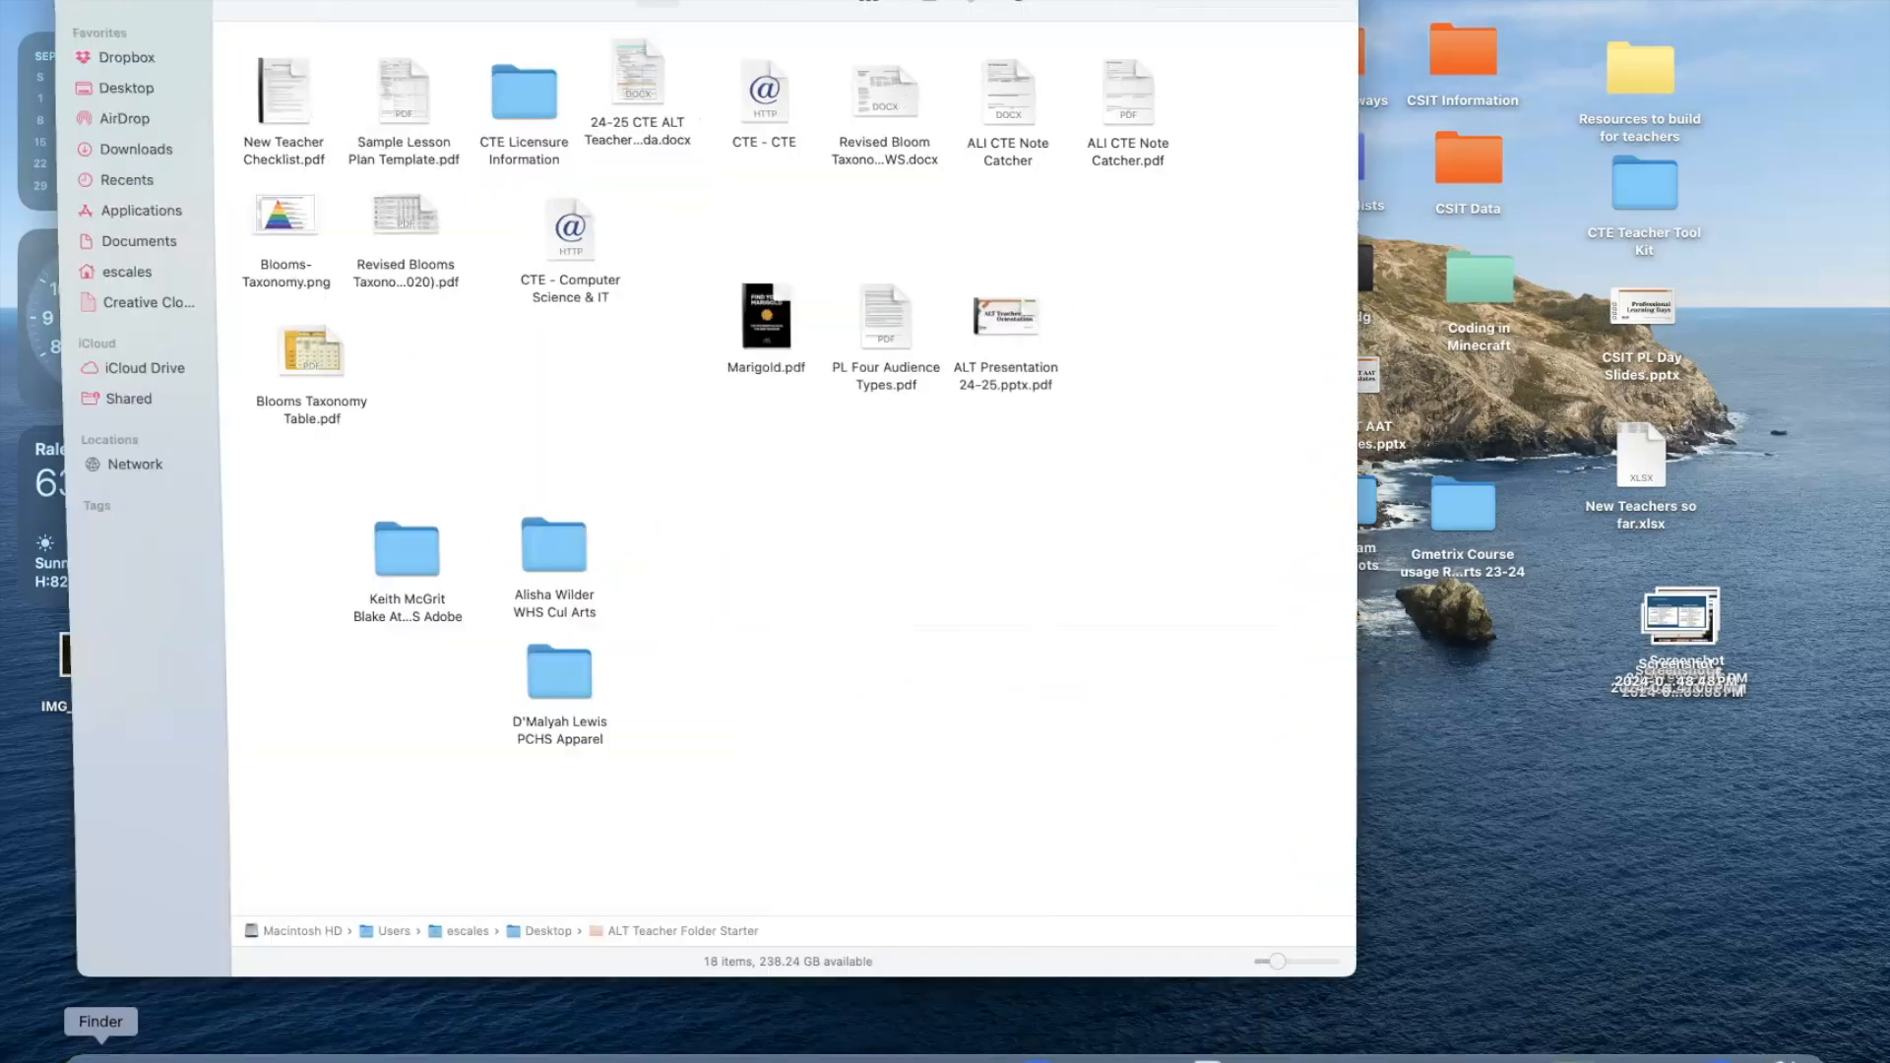
pyautogui.click(129, 154)
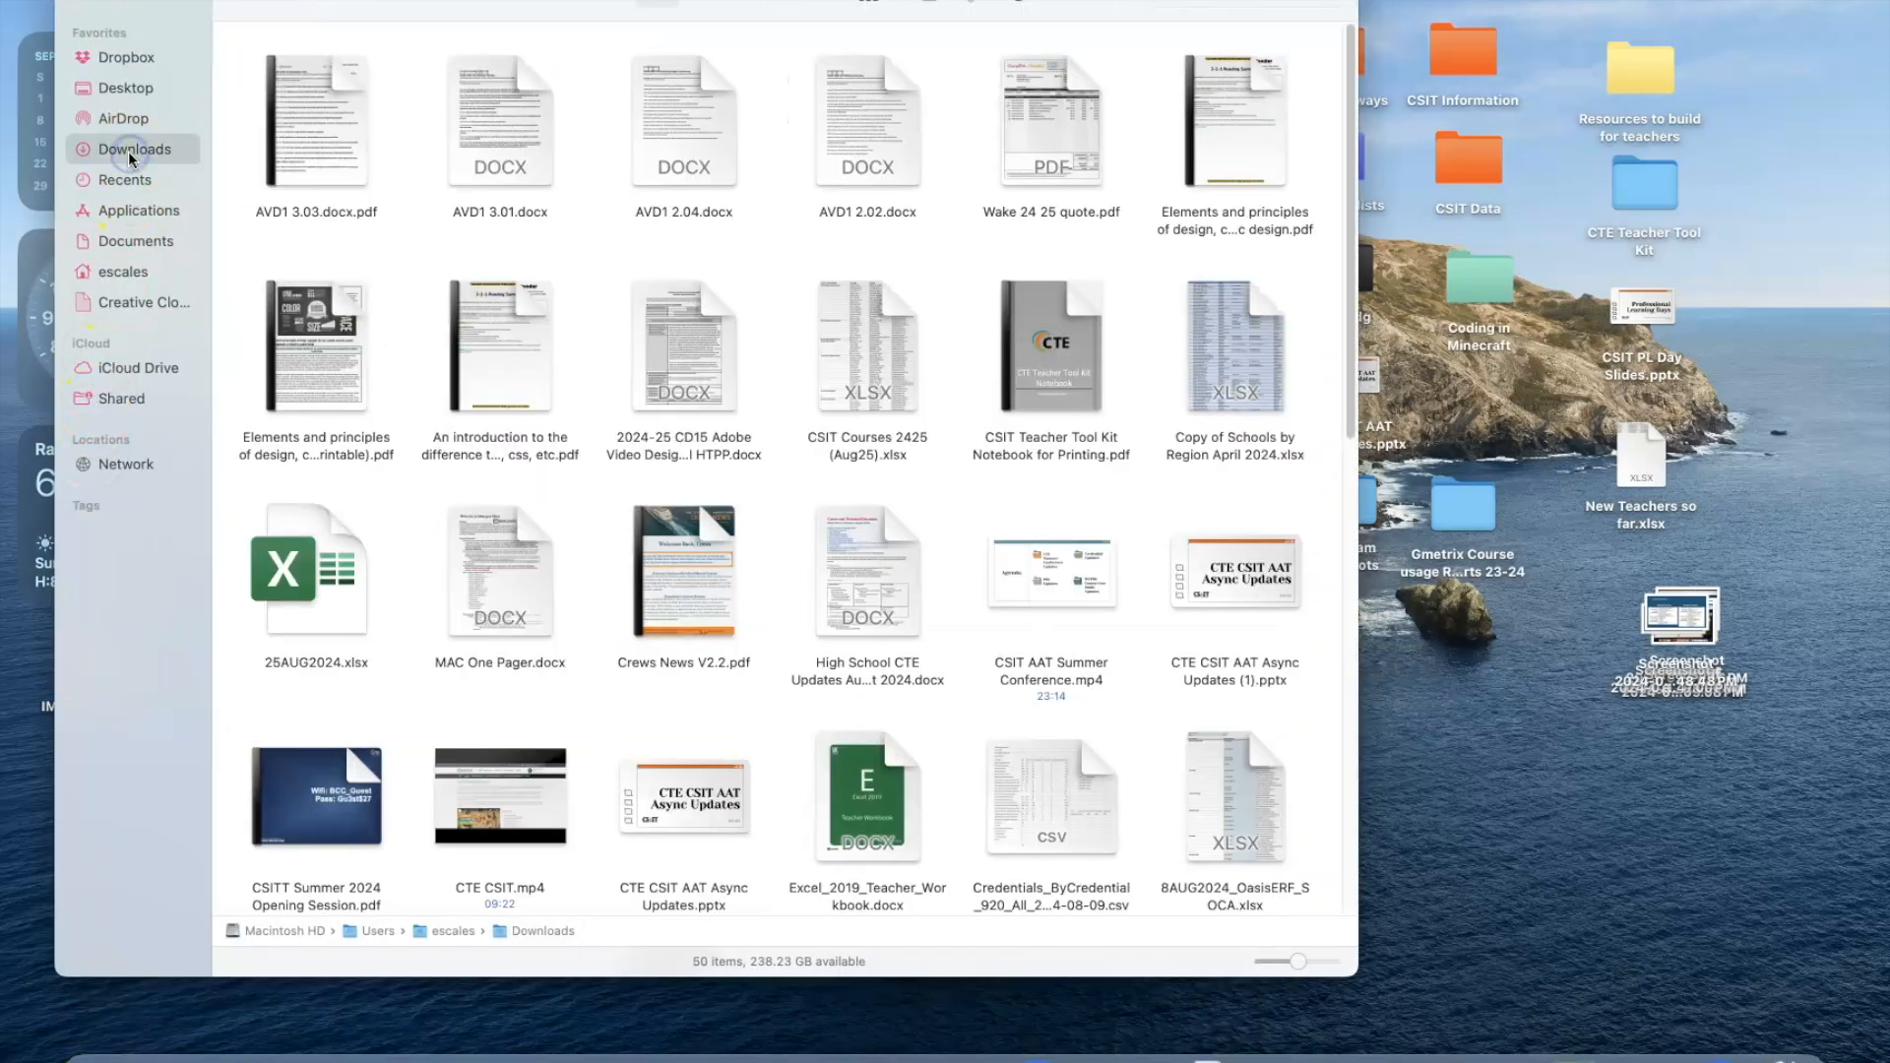
pyautogui.click(124, 89)
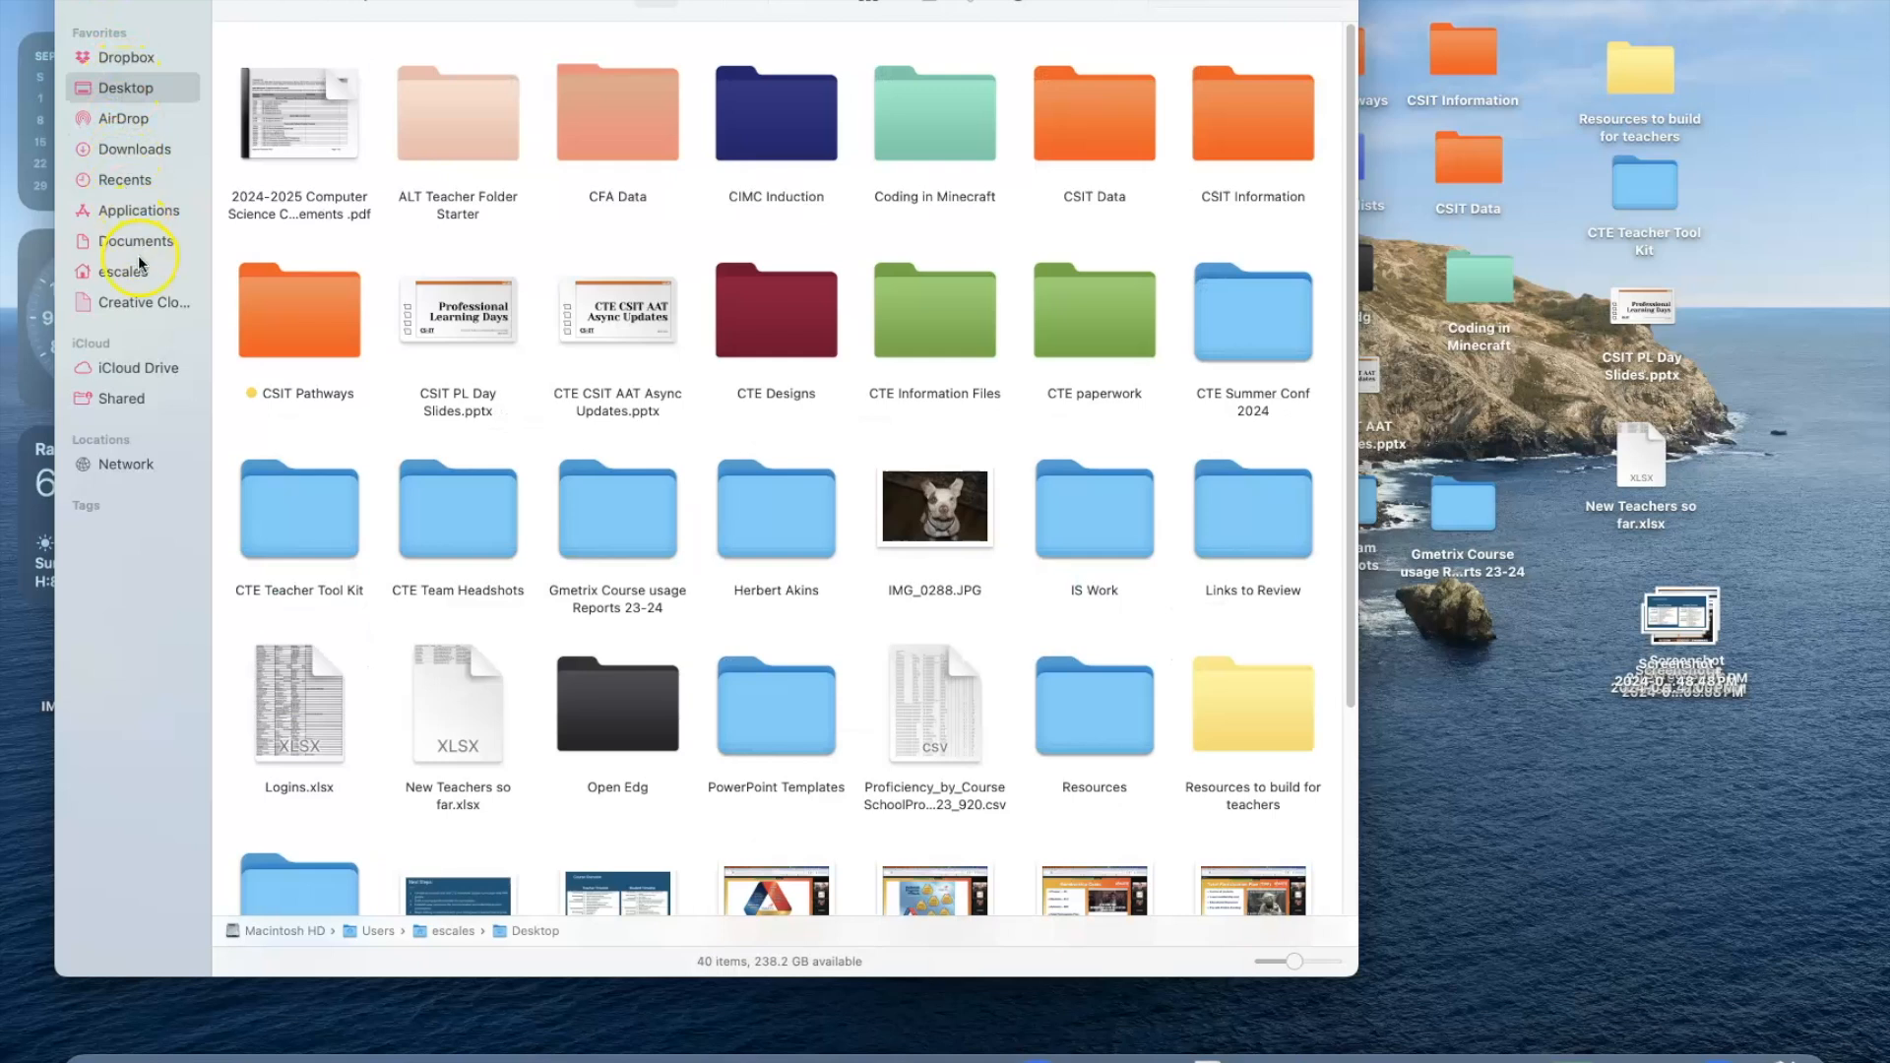
pyautogui.click(126, 206)
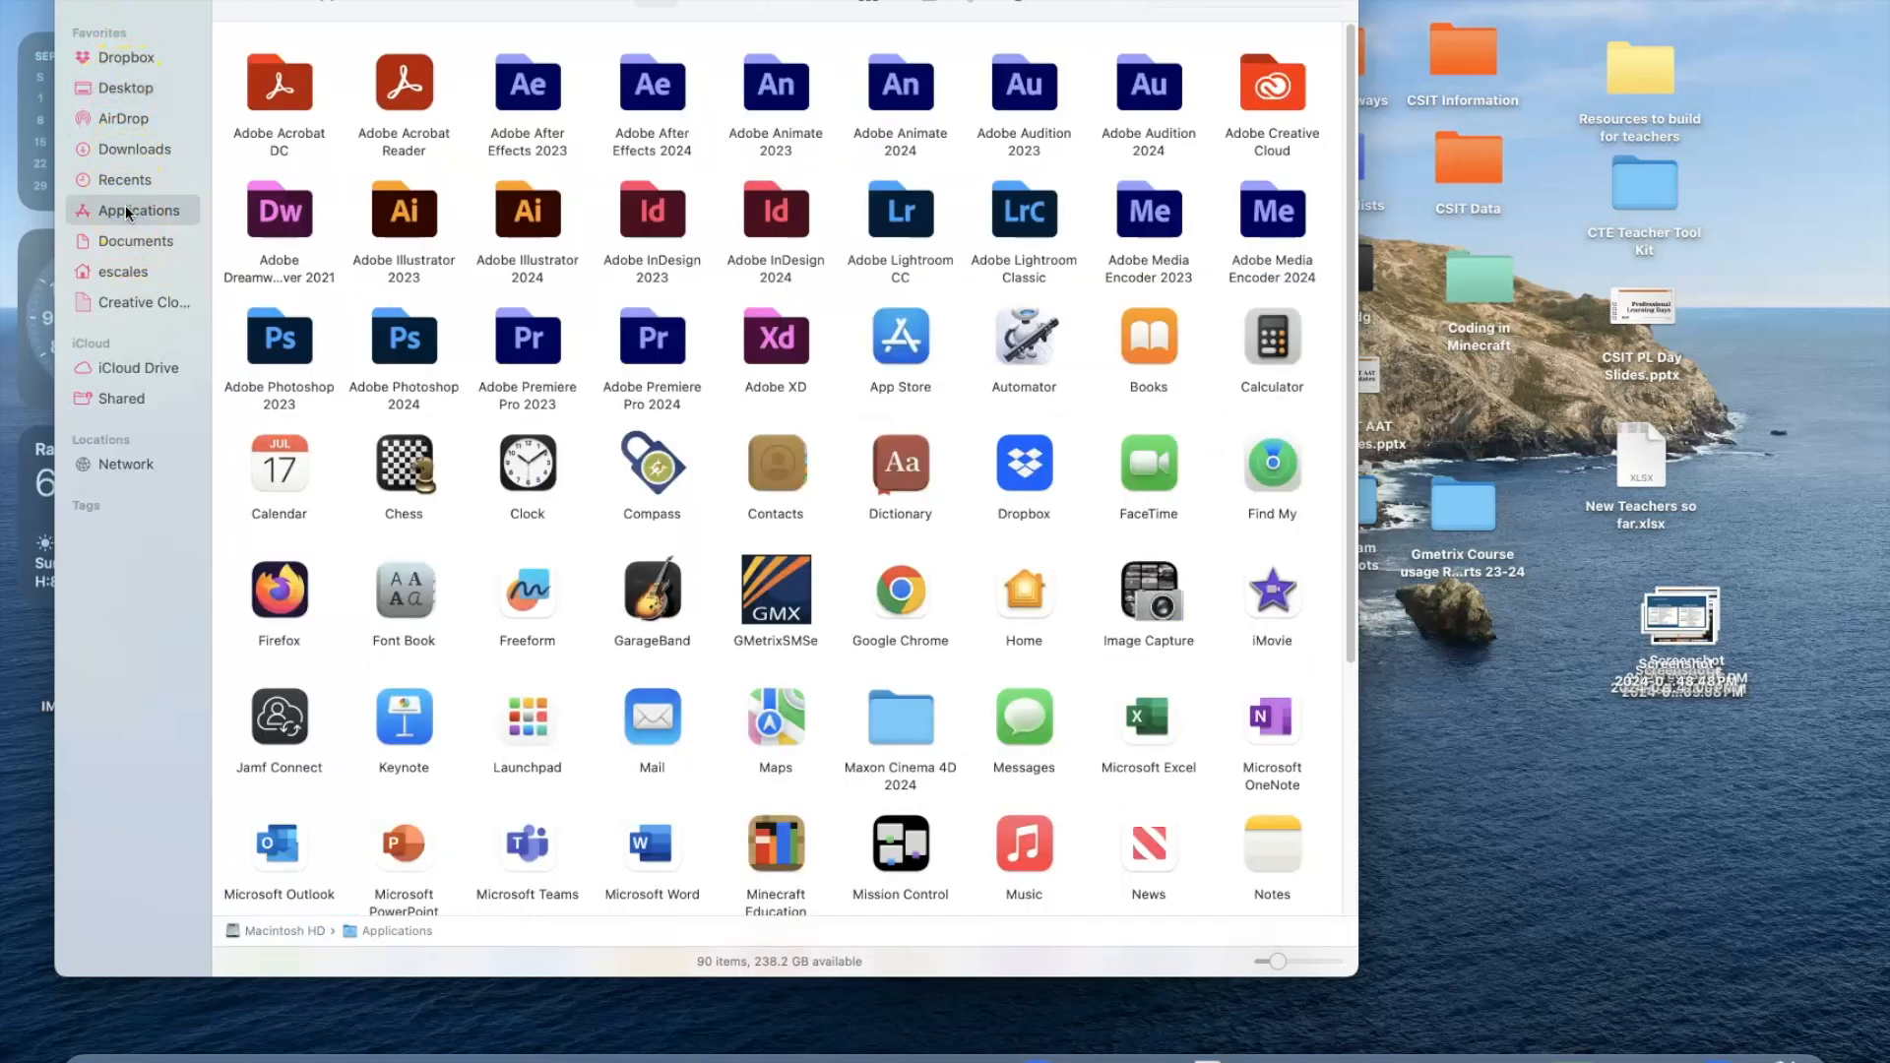
pyautogui.moveTo(1359, 976); pyautogui.dragTo(1430, 989)
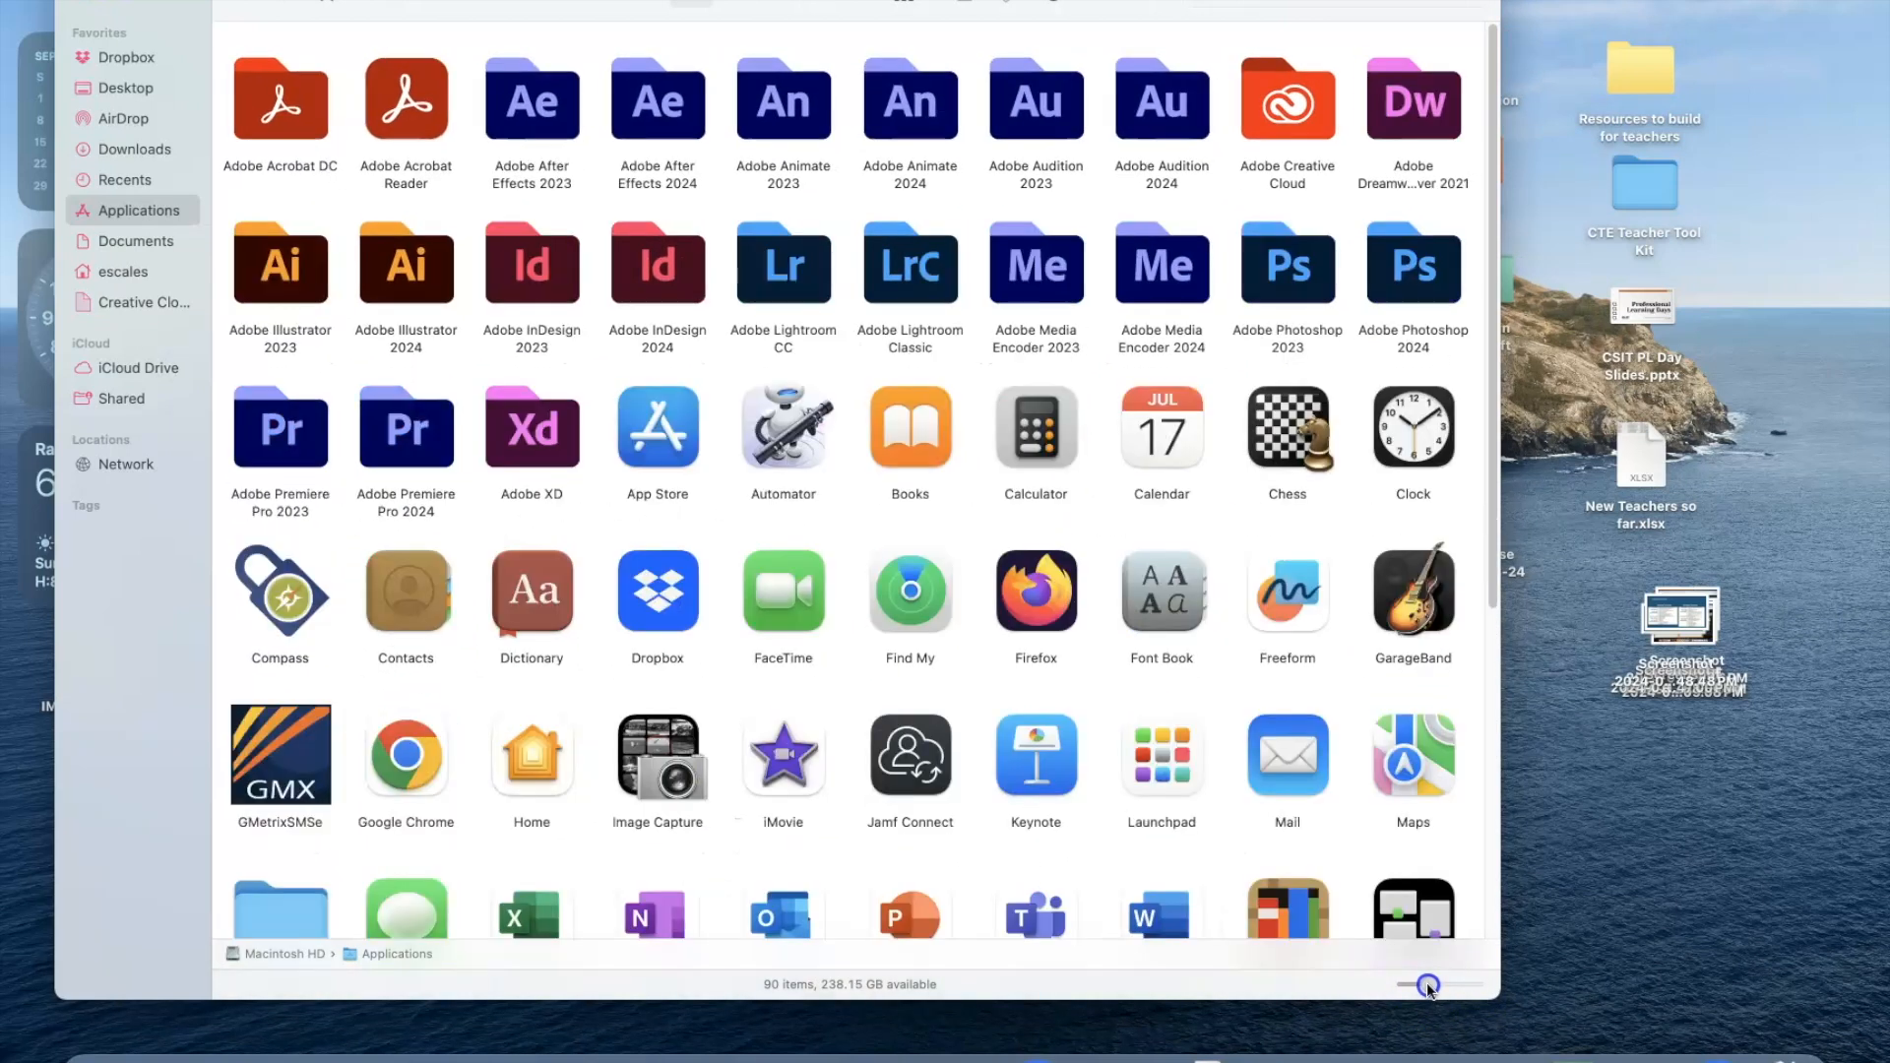
# Browse the installed programs in the Applications folder and in the Dock's Applications stack.
pyautogui.scroll(-5, 1154, 743)
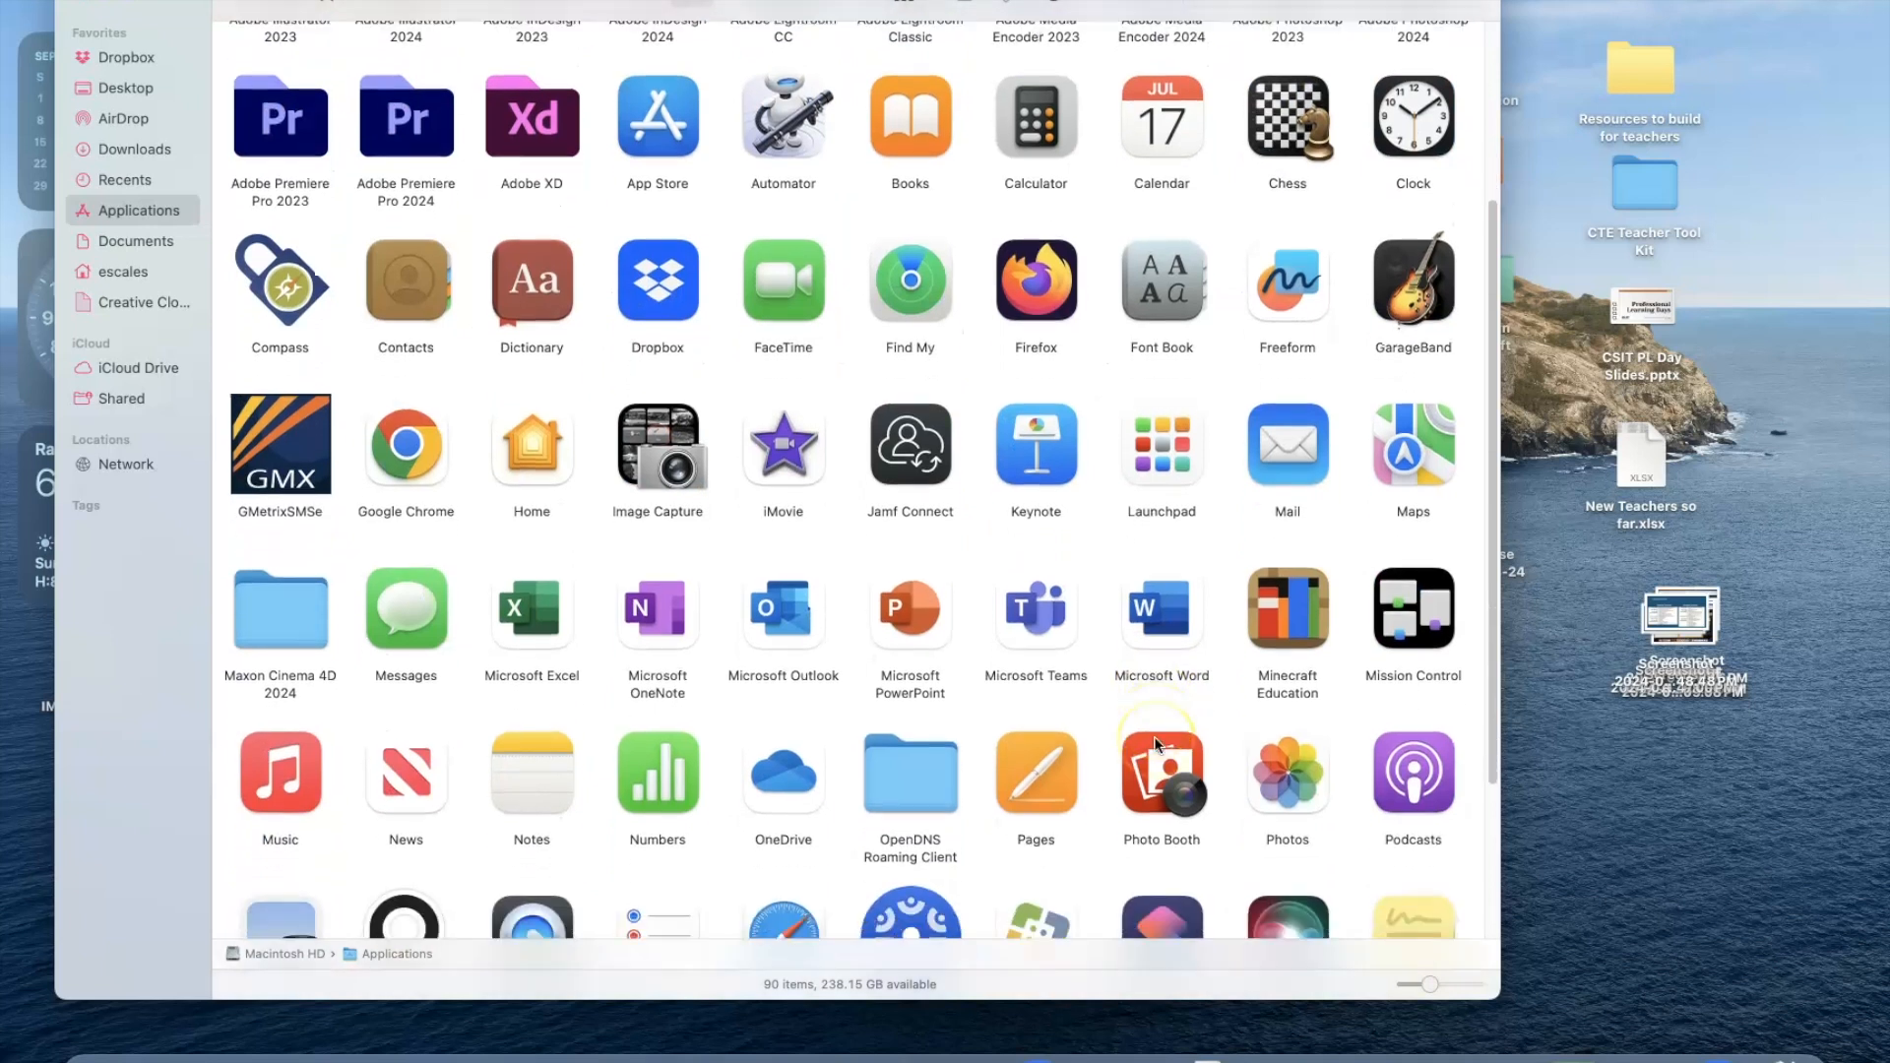
pyautogui.scroll(-3, 1155, 743)
pyautogui.click(1140, 1055)
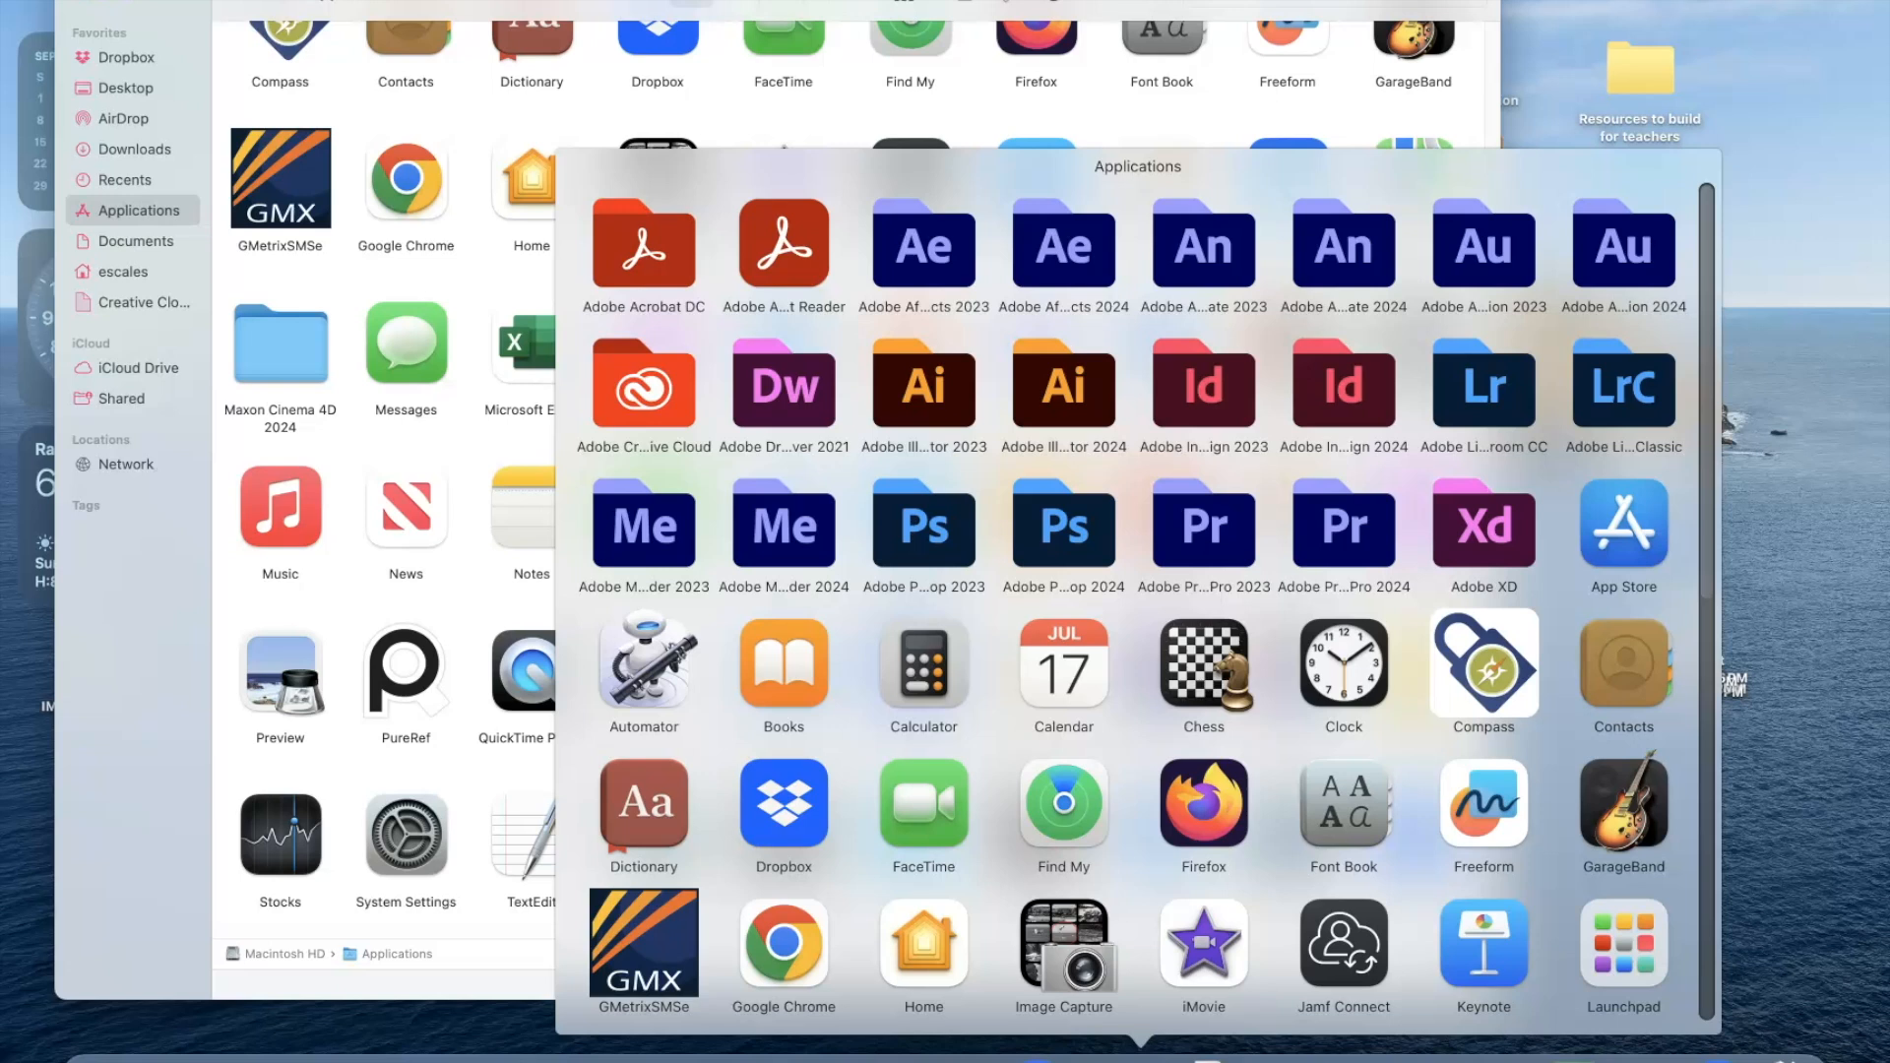
pyautogui.click(1140, 1057)
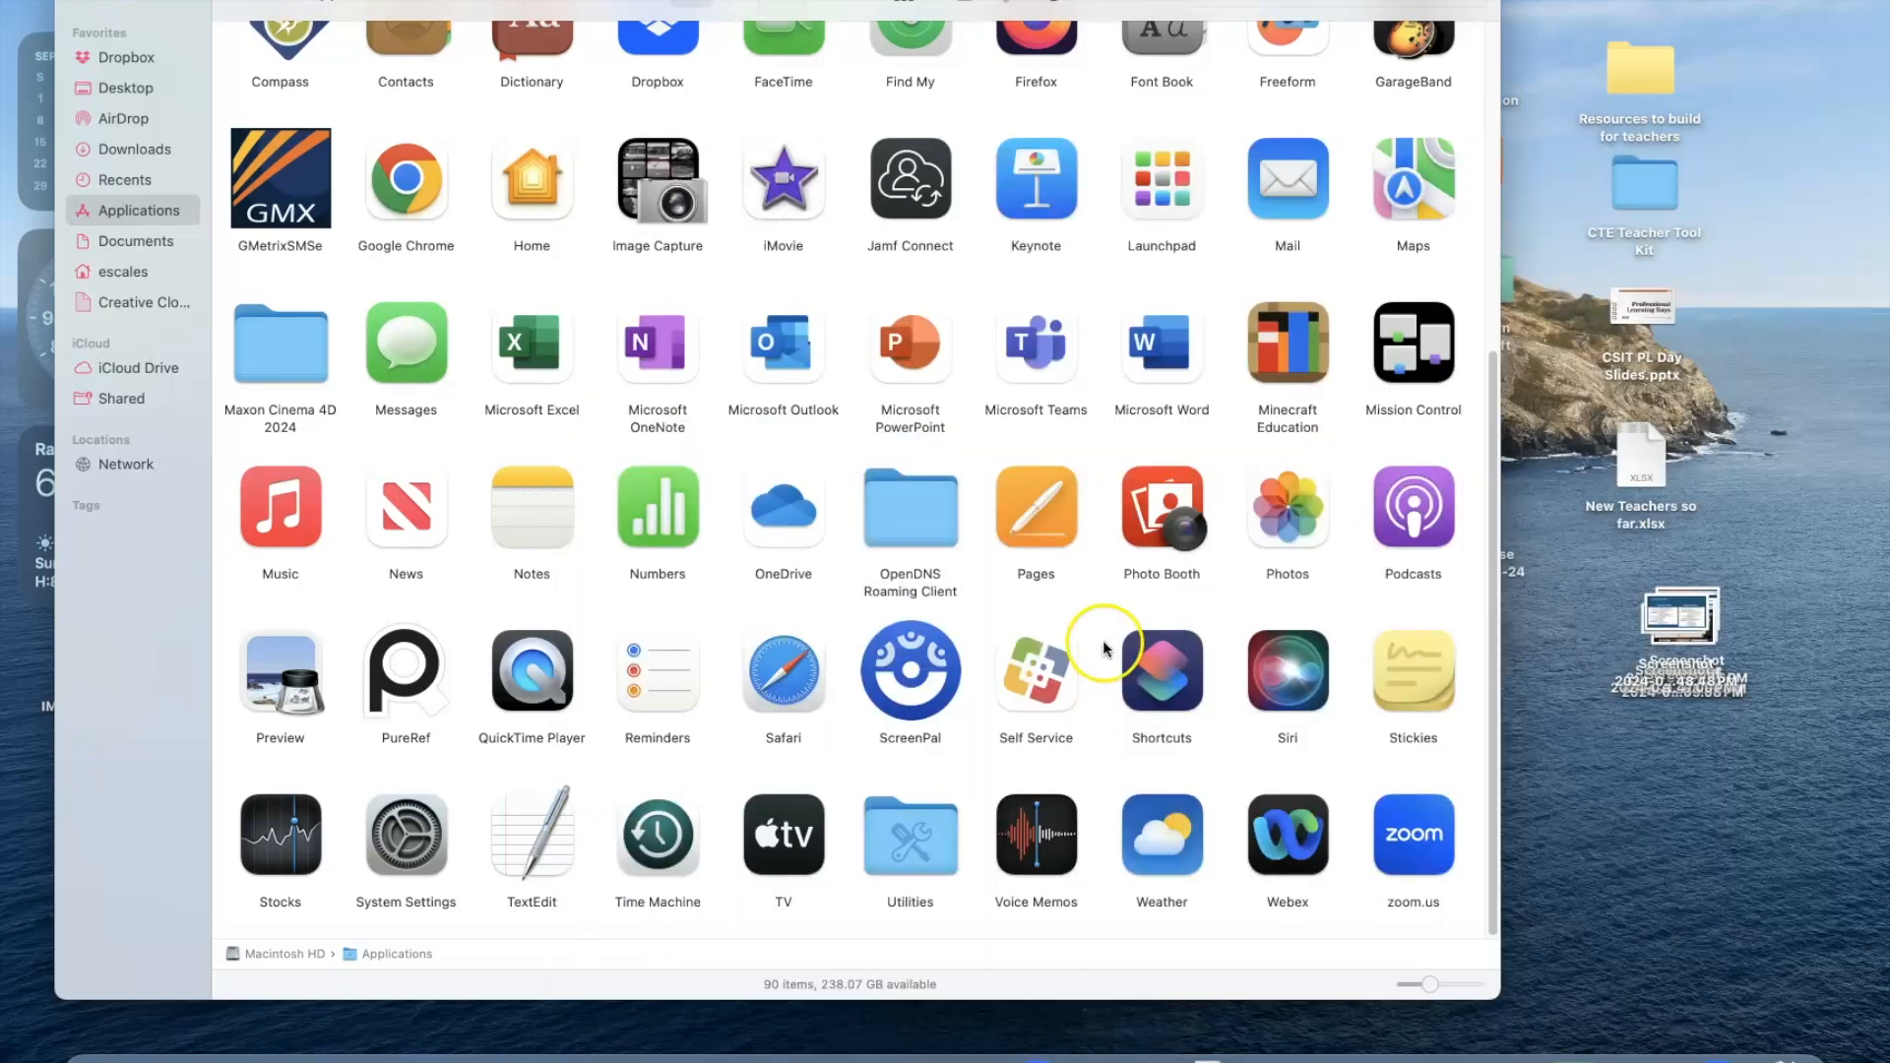
pyautogui.scroll(6, 896, 502)
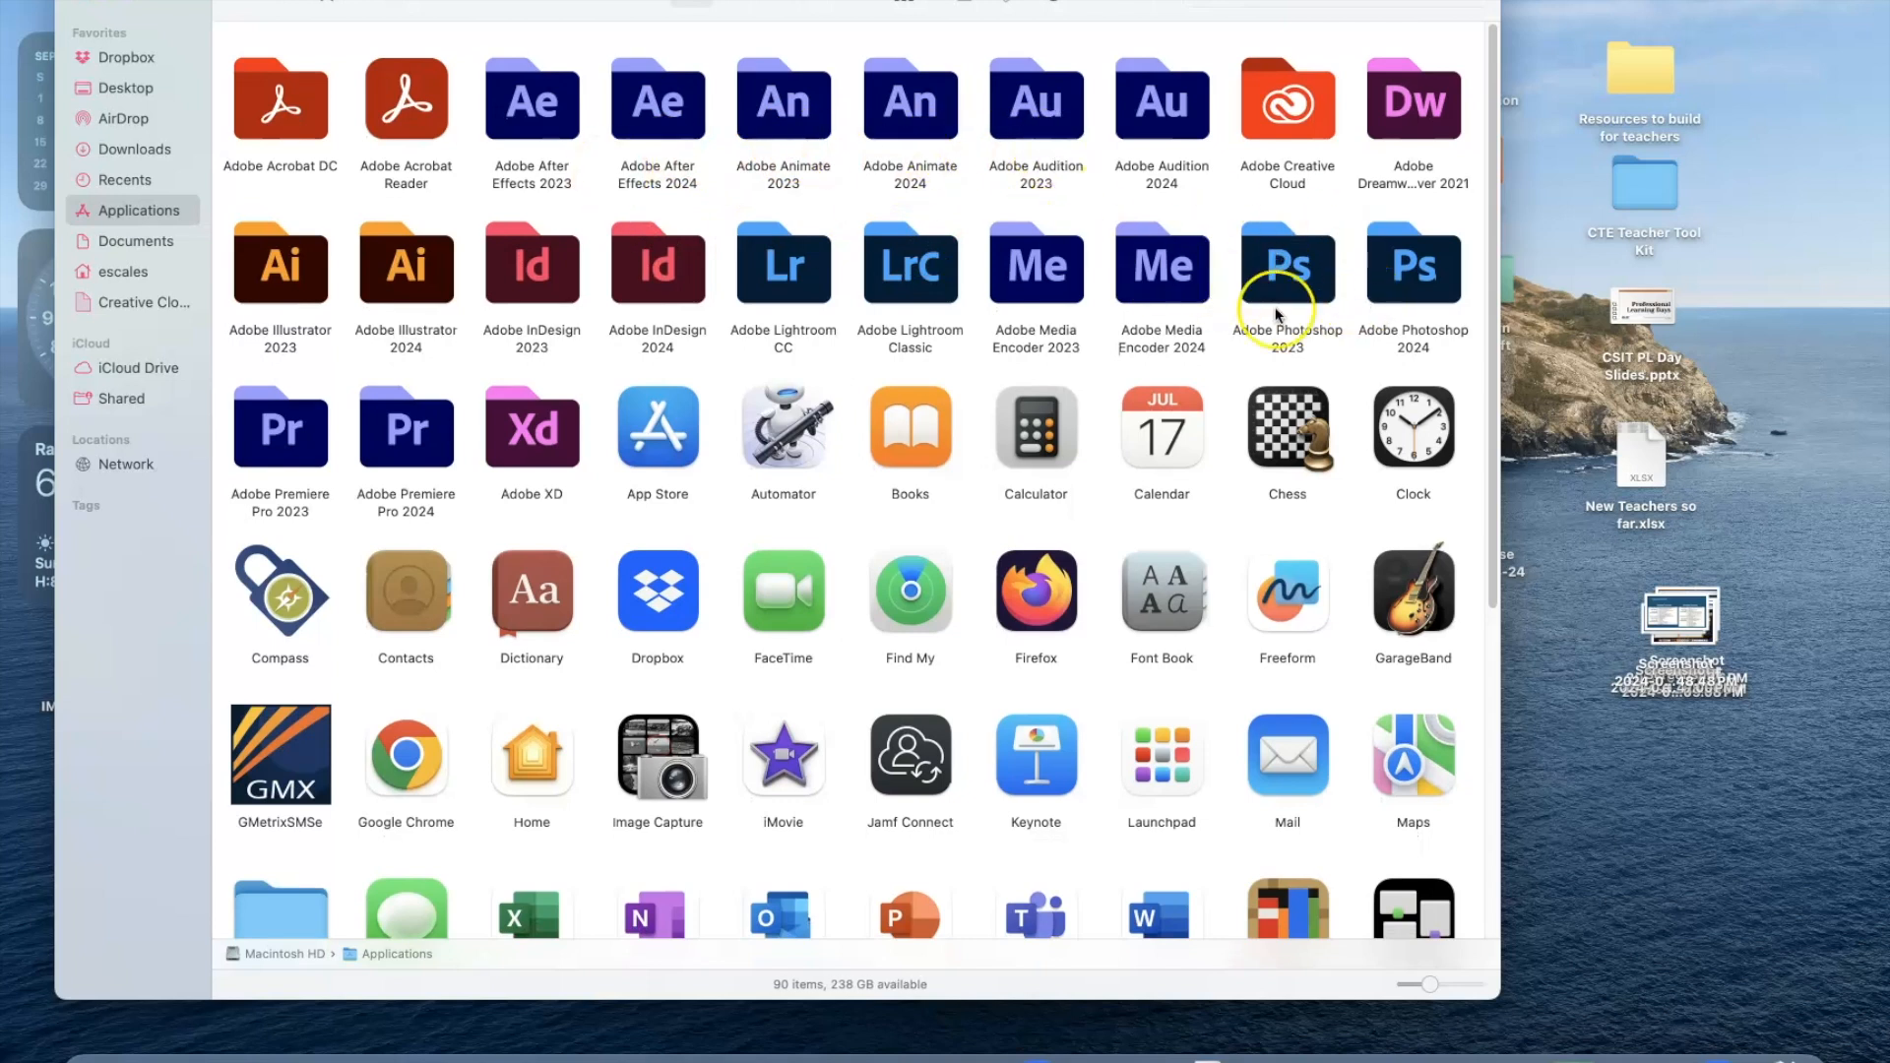
# Open the Adobe Photoshop 2024 folder, try to add its application to the Dock, and close the Finder window.
pyautogui.doubleClick(1454, 283)
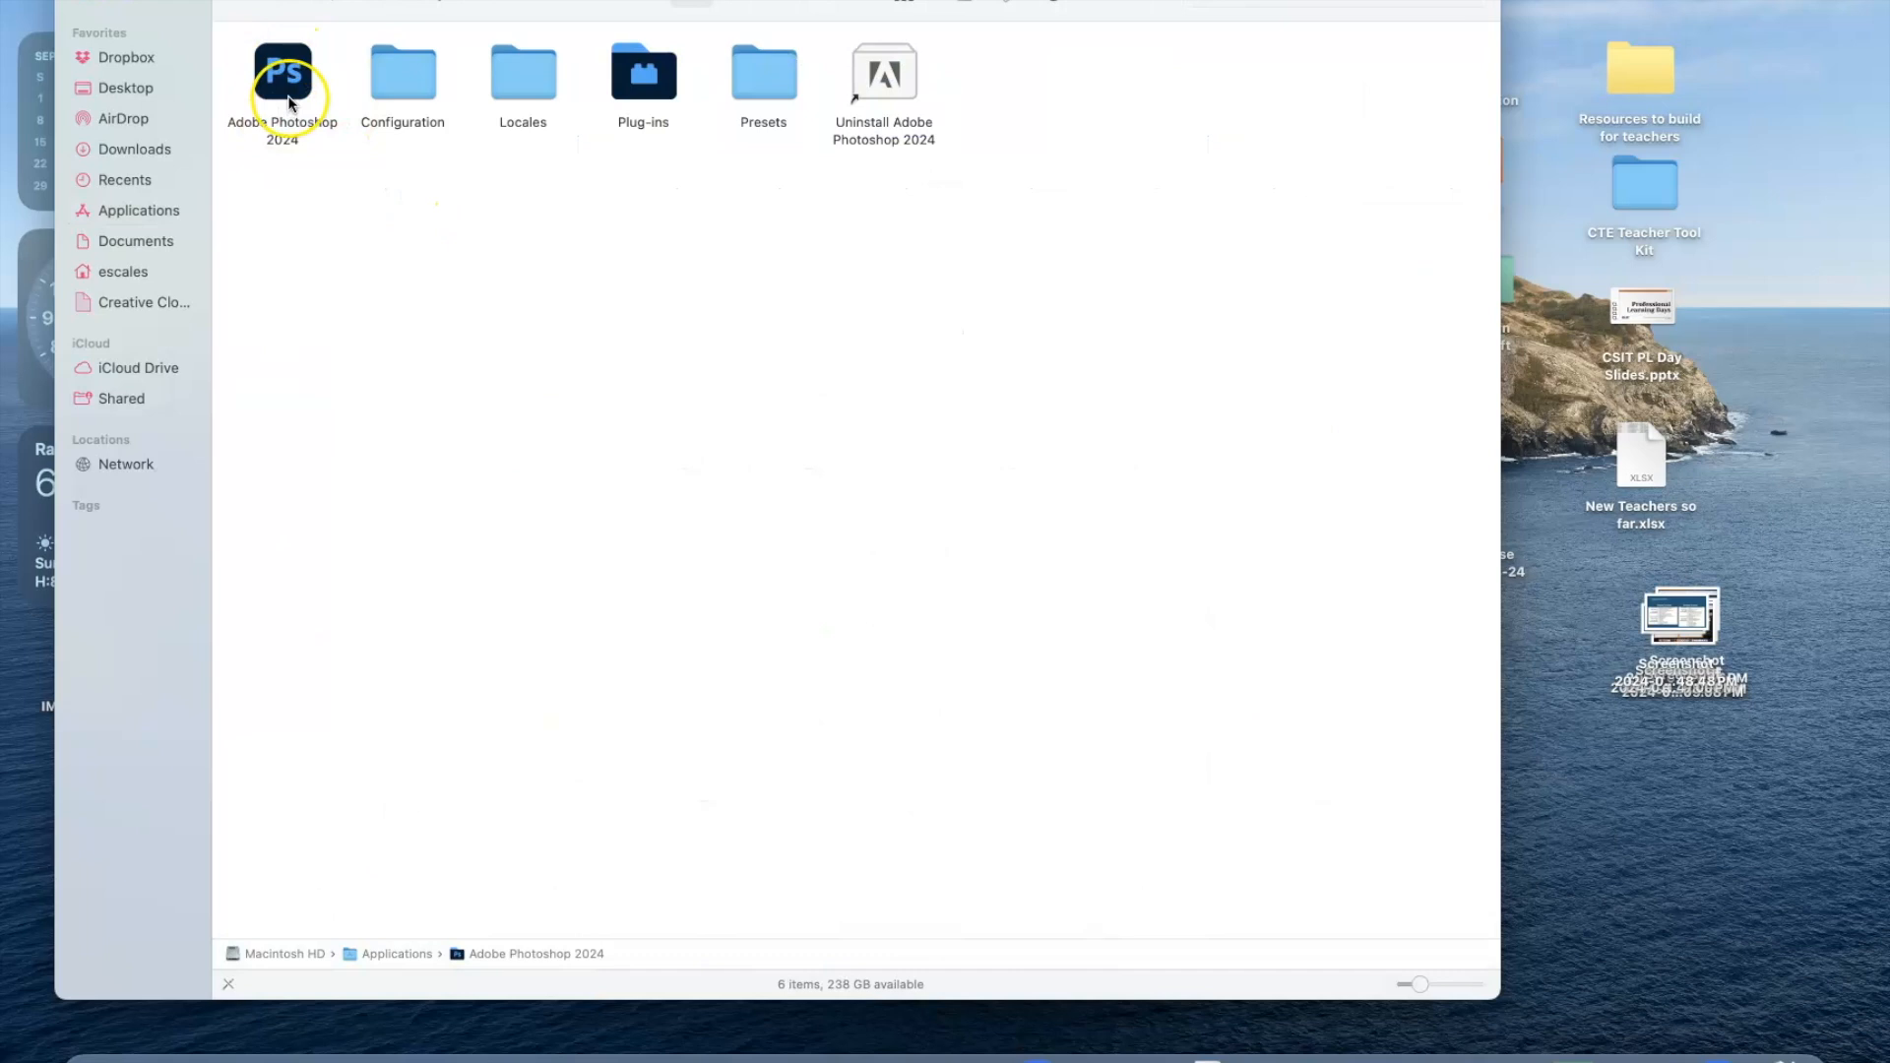
pyautogui.click(245, 5)
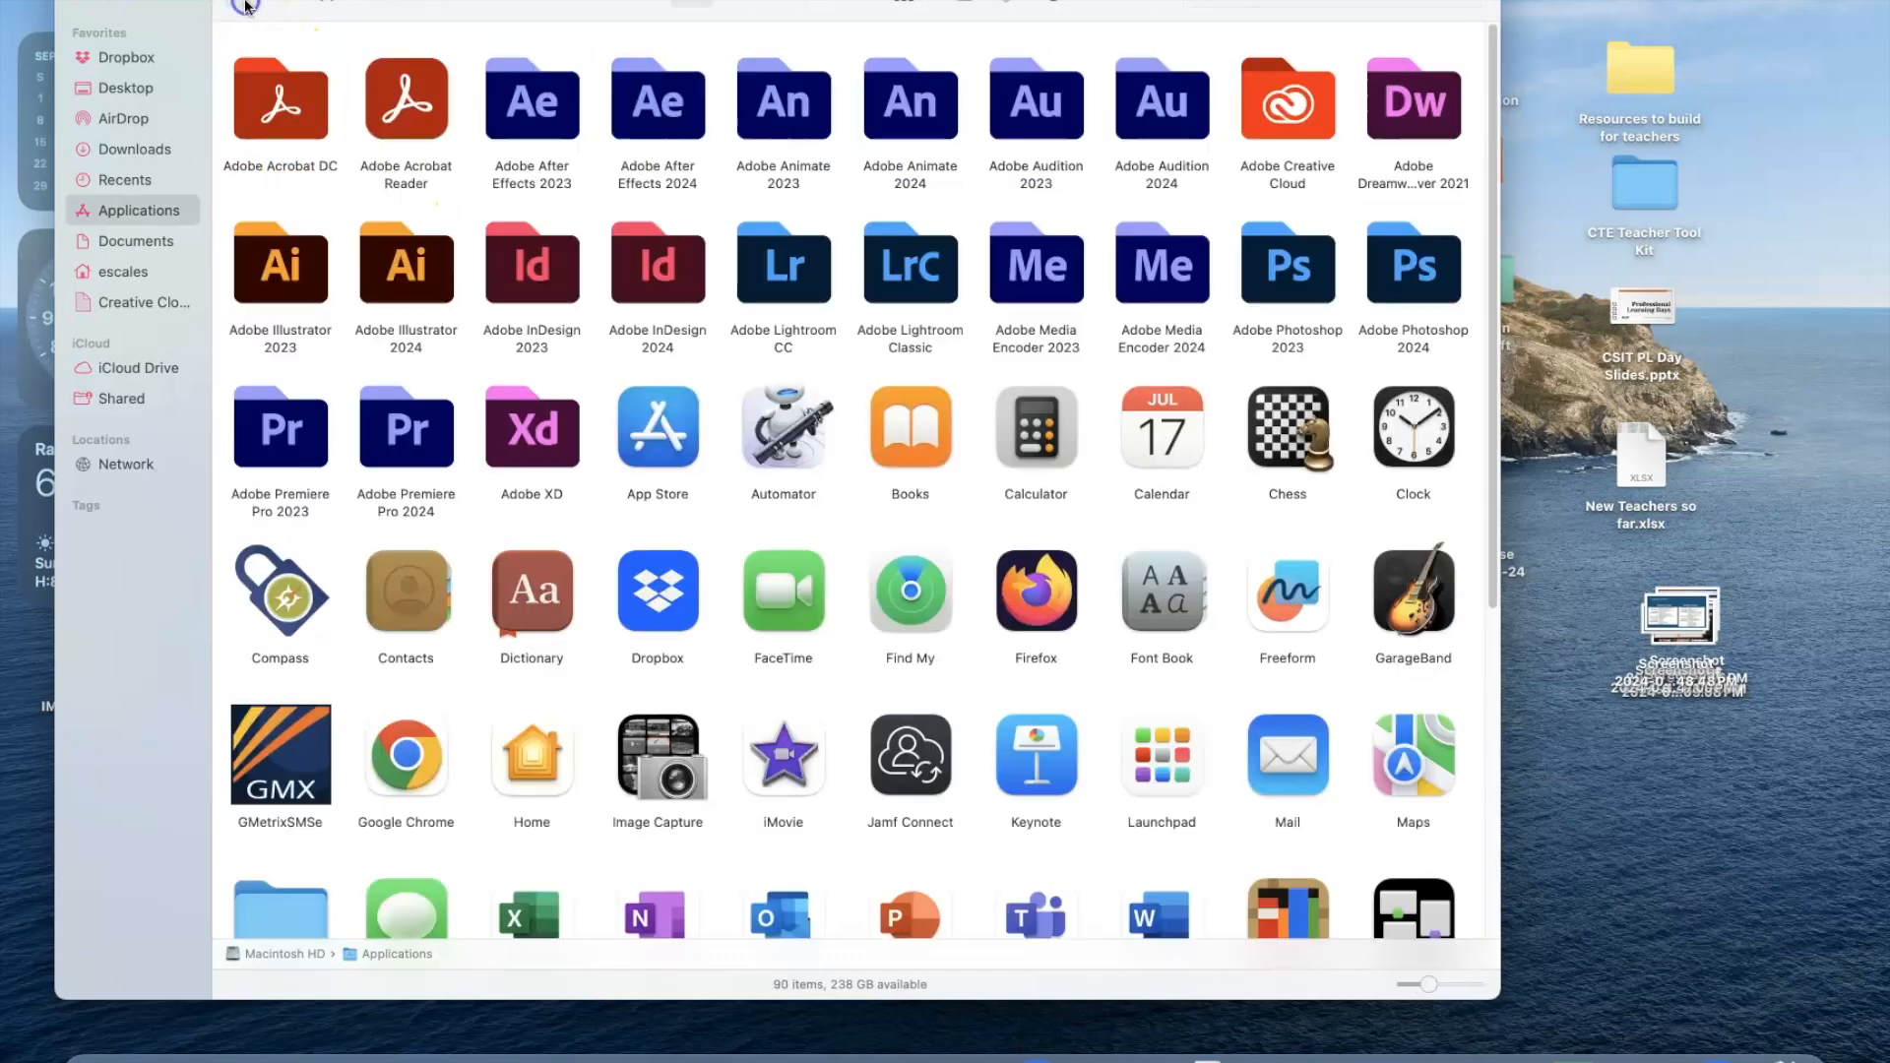
pyautogui.doubleClick(1448, 281)
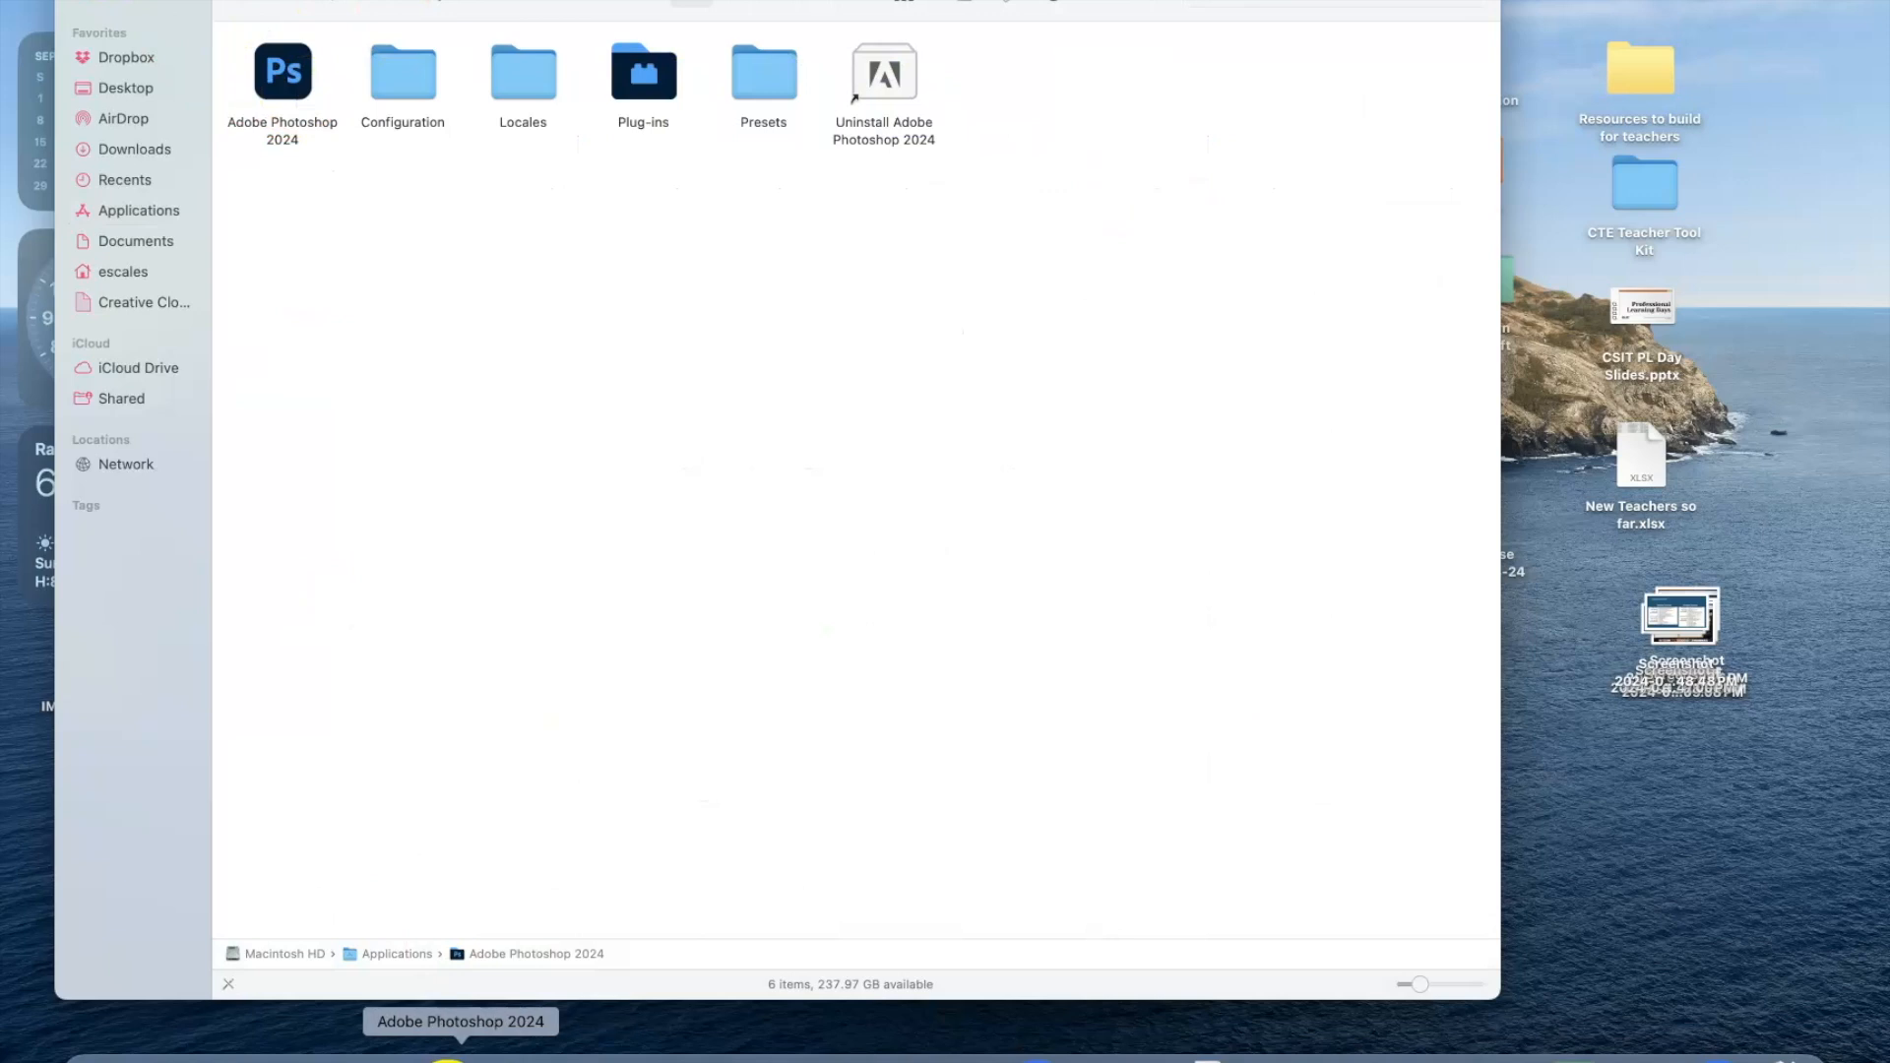
pyautogui.moveTo(283, 87); pyautogui.dragTo(553, 708)
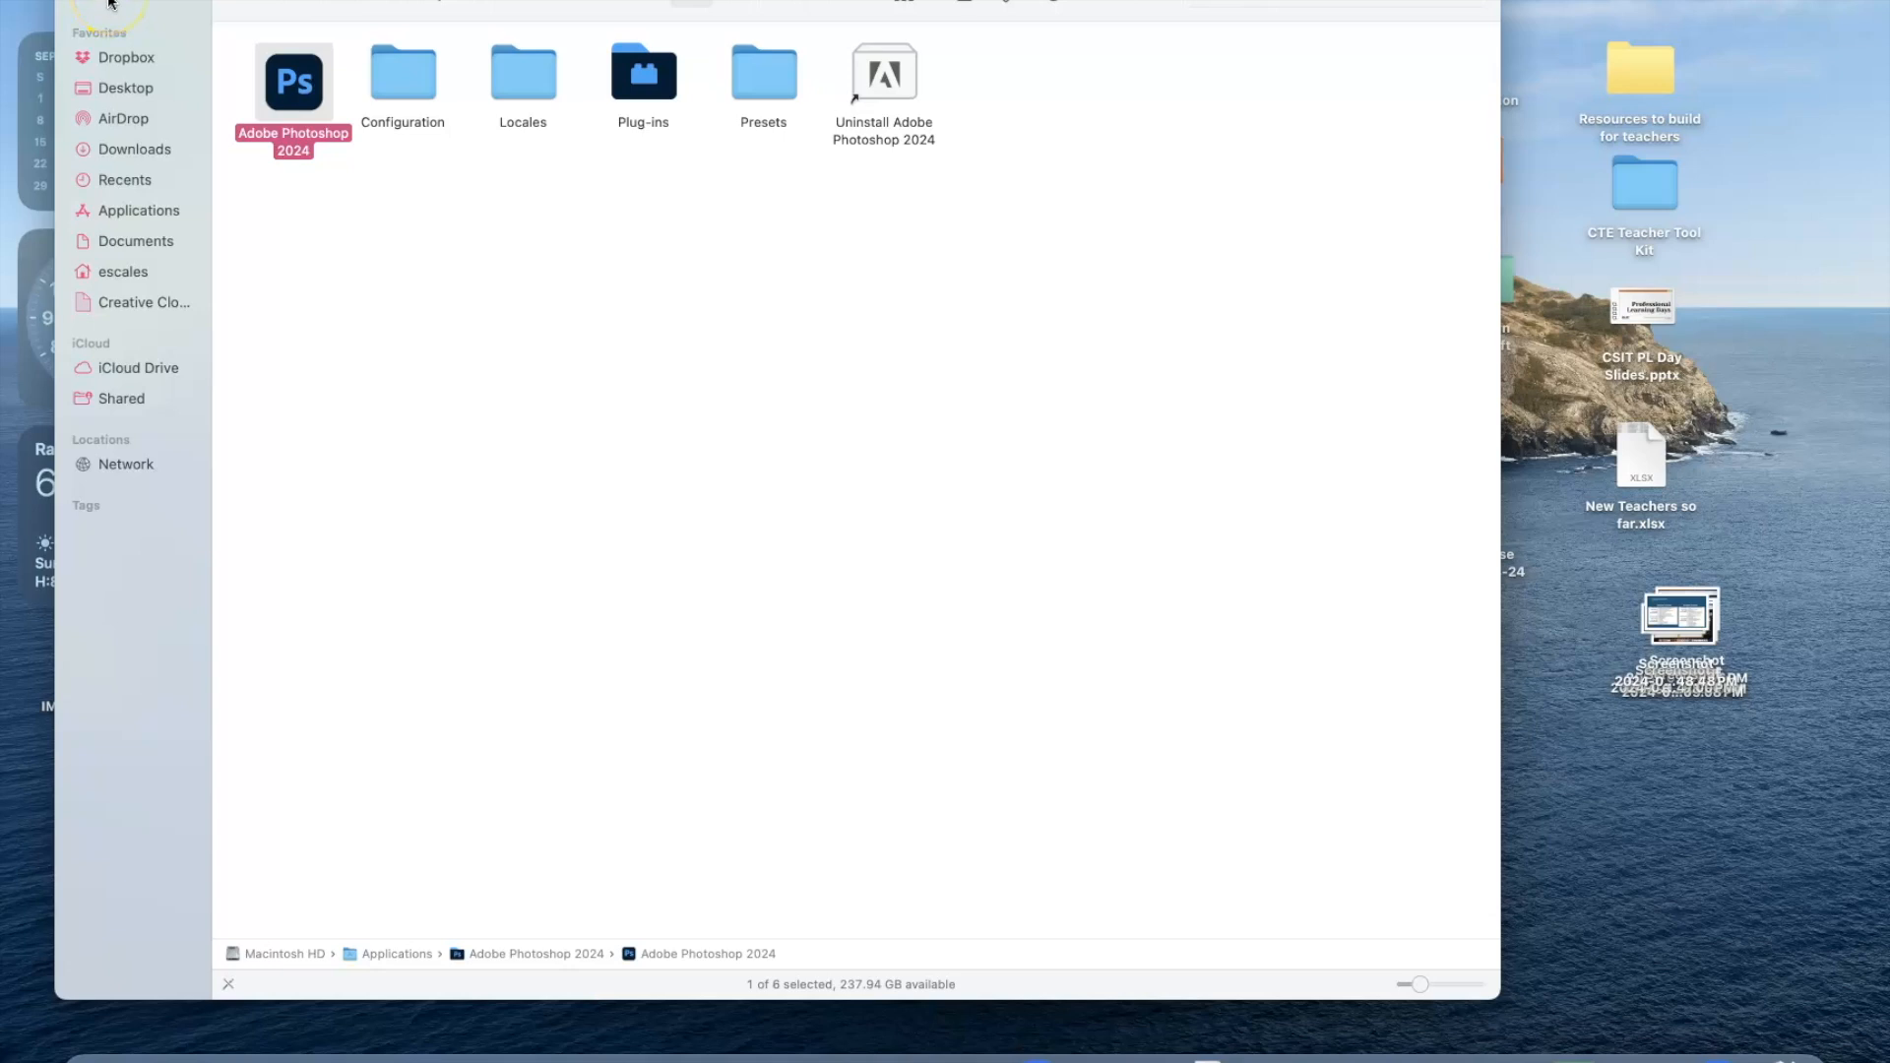
pyautogui.moveTo(131, 3)
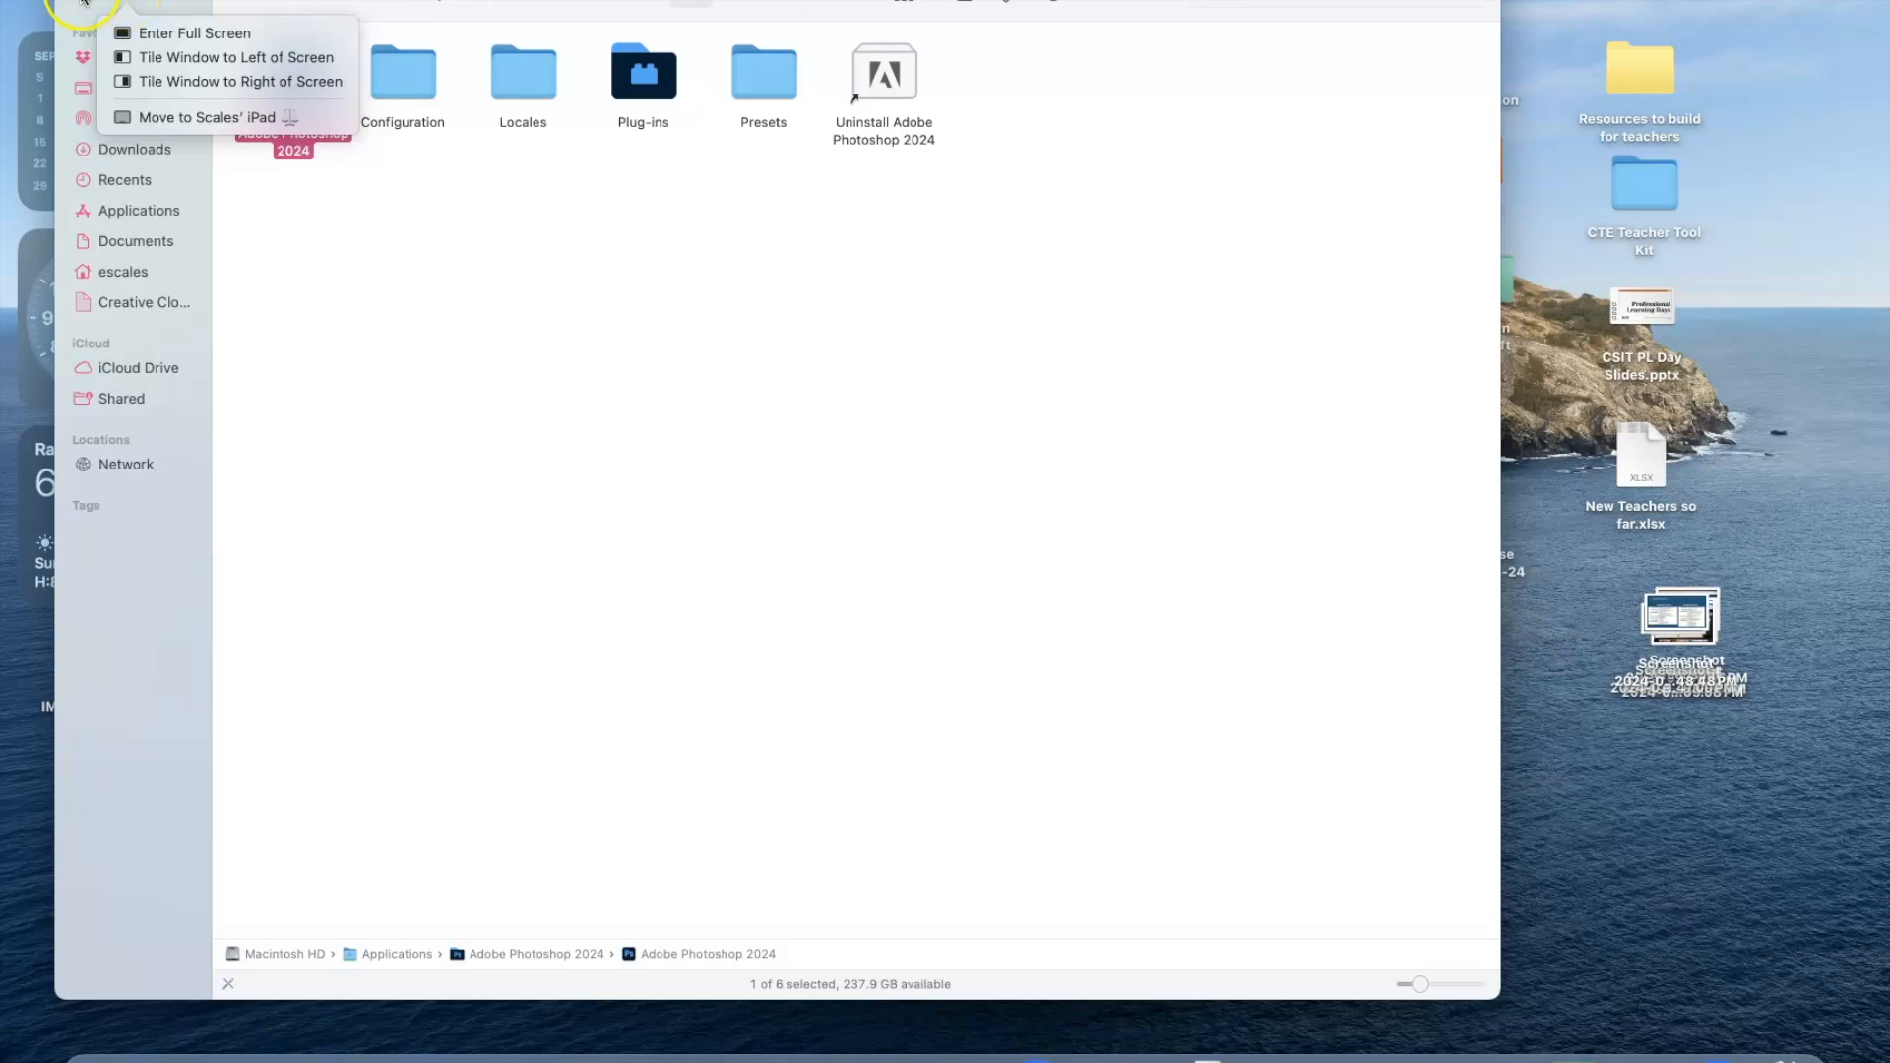
pyautogui.click(84, 2)
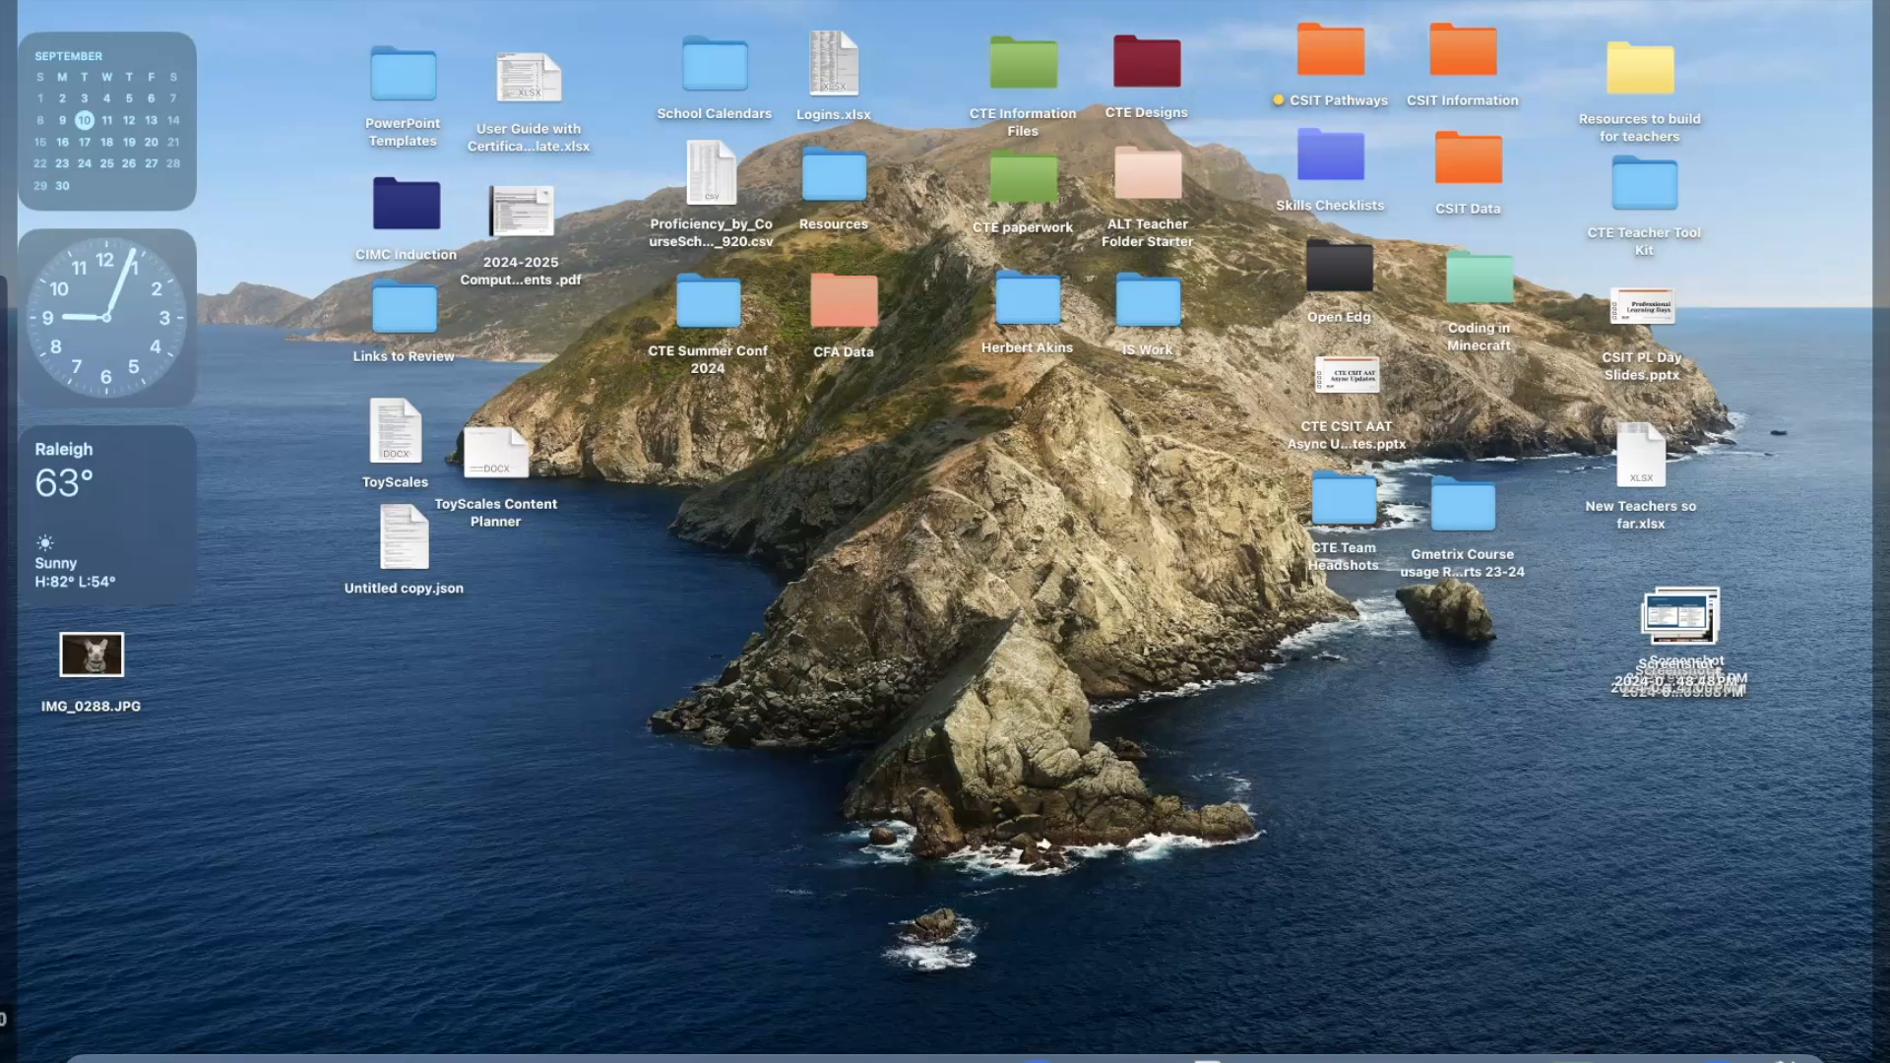
# Check the Control Center, the known Wi-Fi networks and the AirDrop sharing options, closing each one.
pyautogui.click(1753, 1)
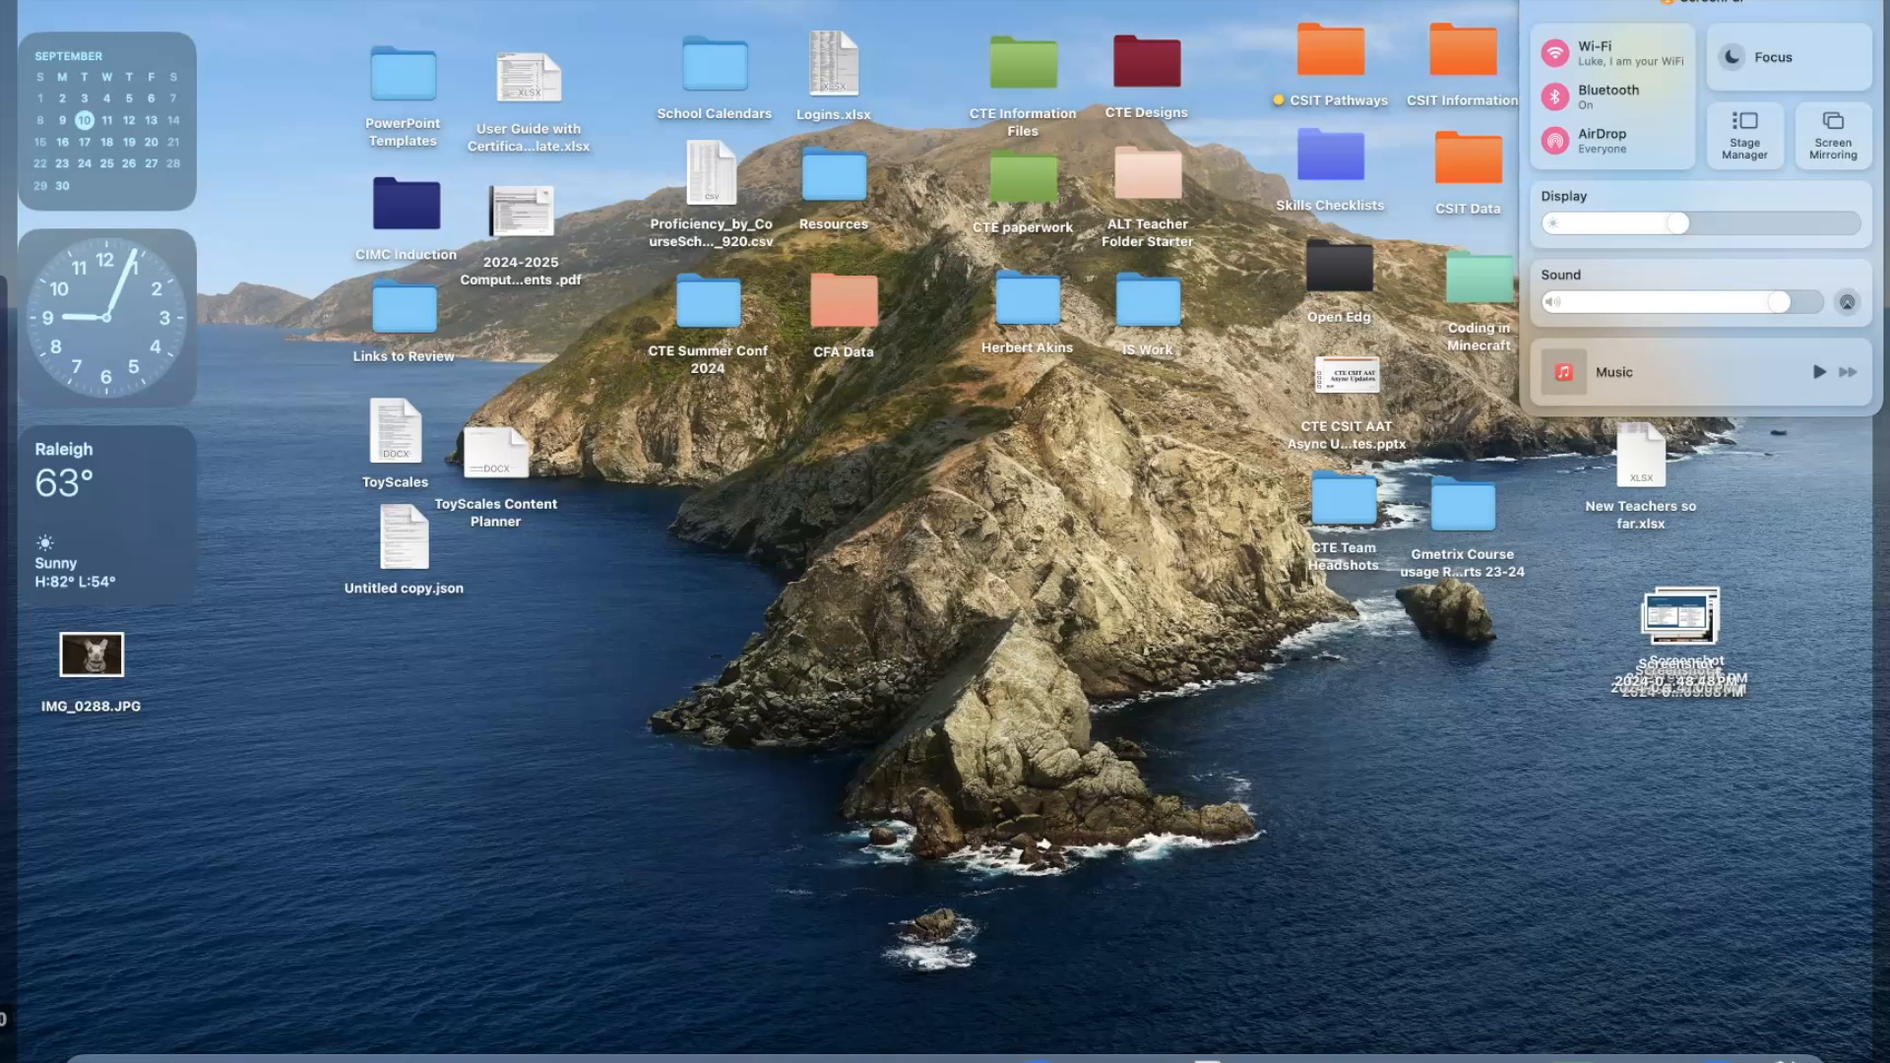
pyautogui.click(1678, 0)
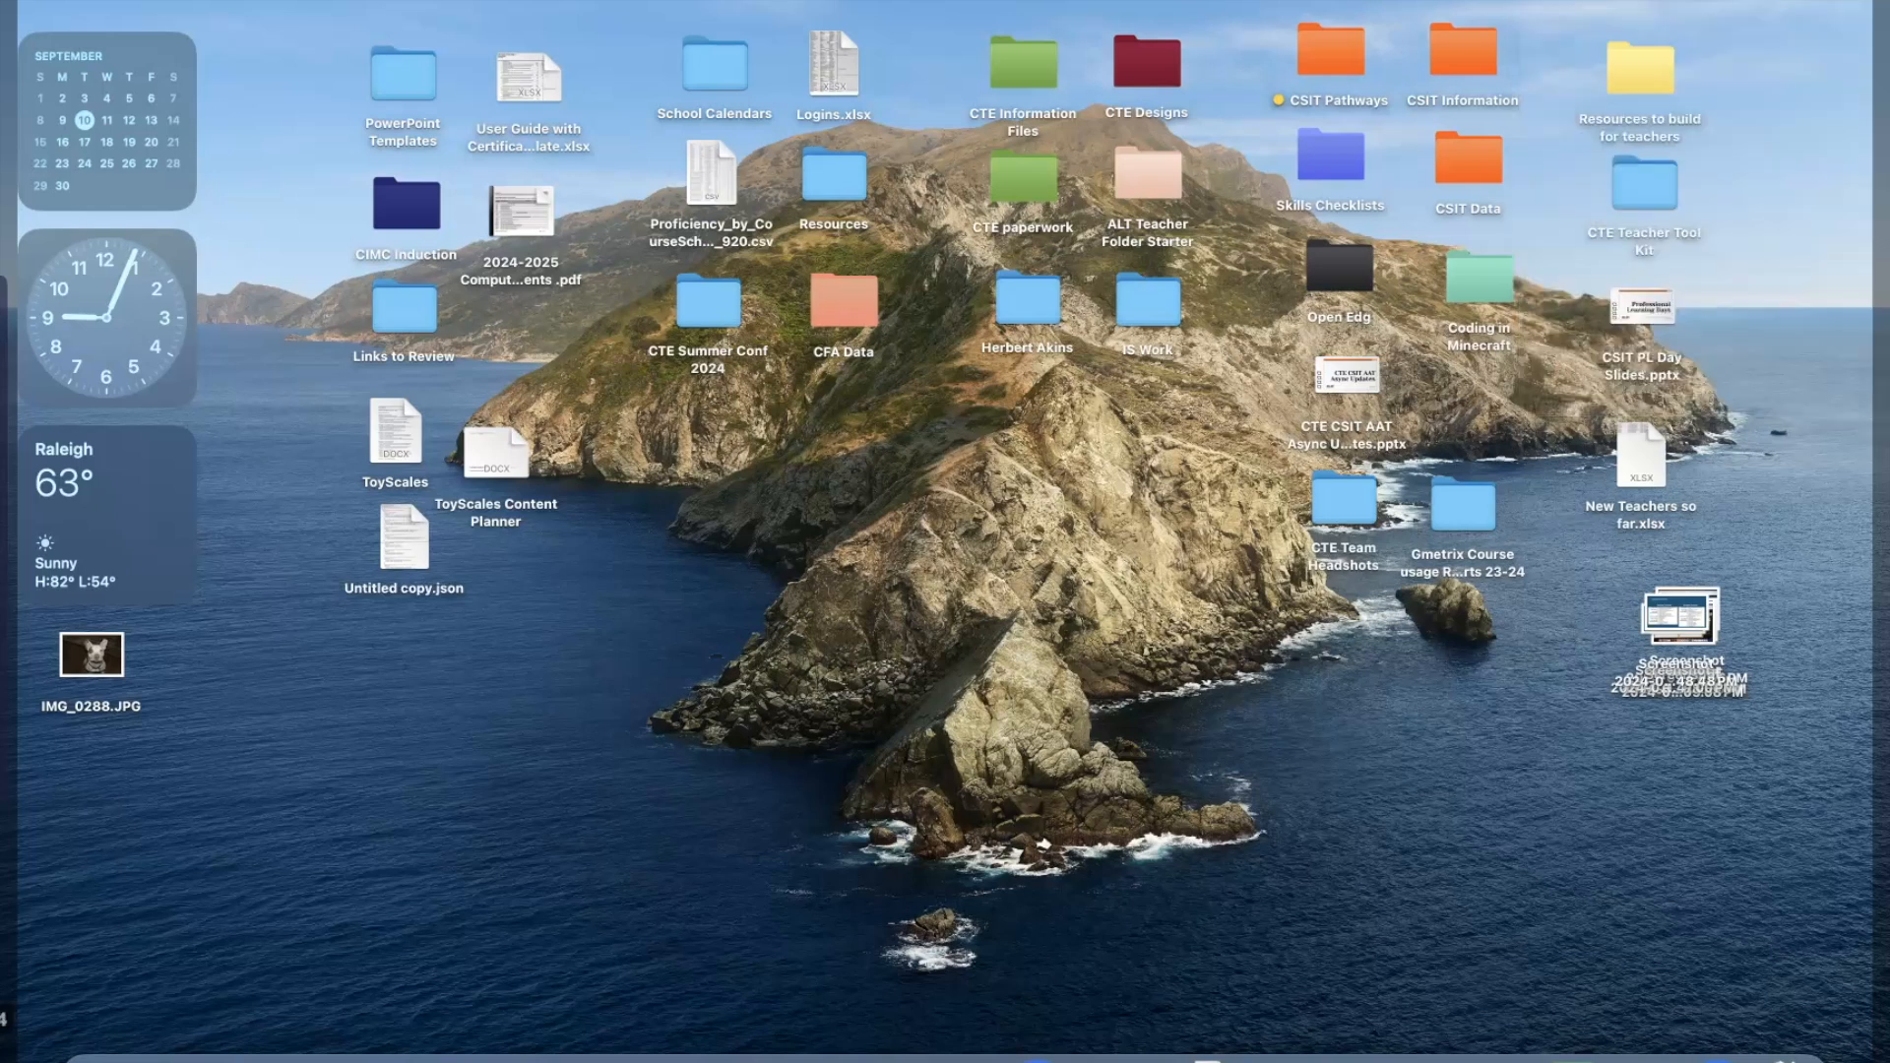
pyautogui.click(1572, 0)
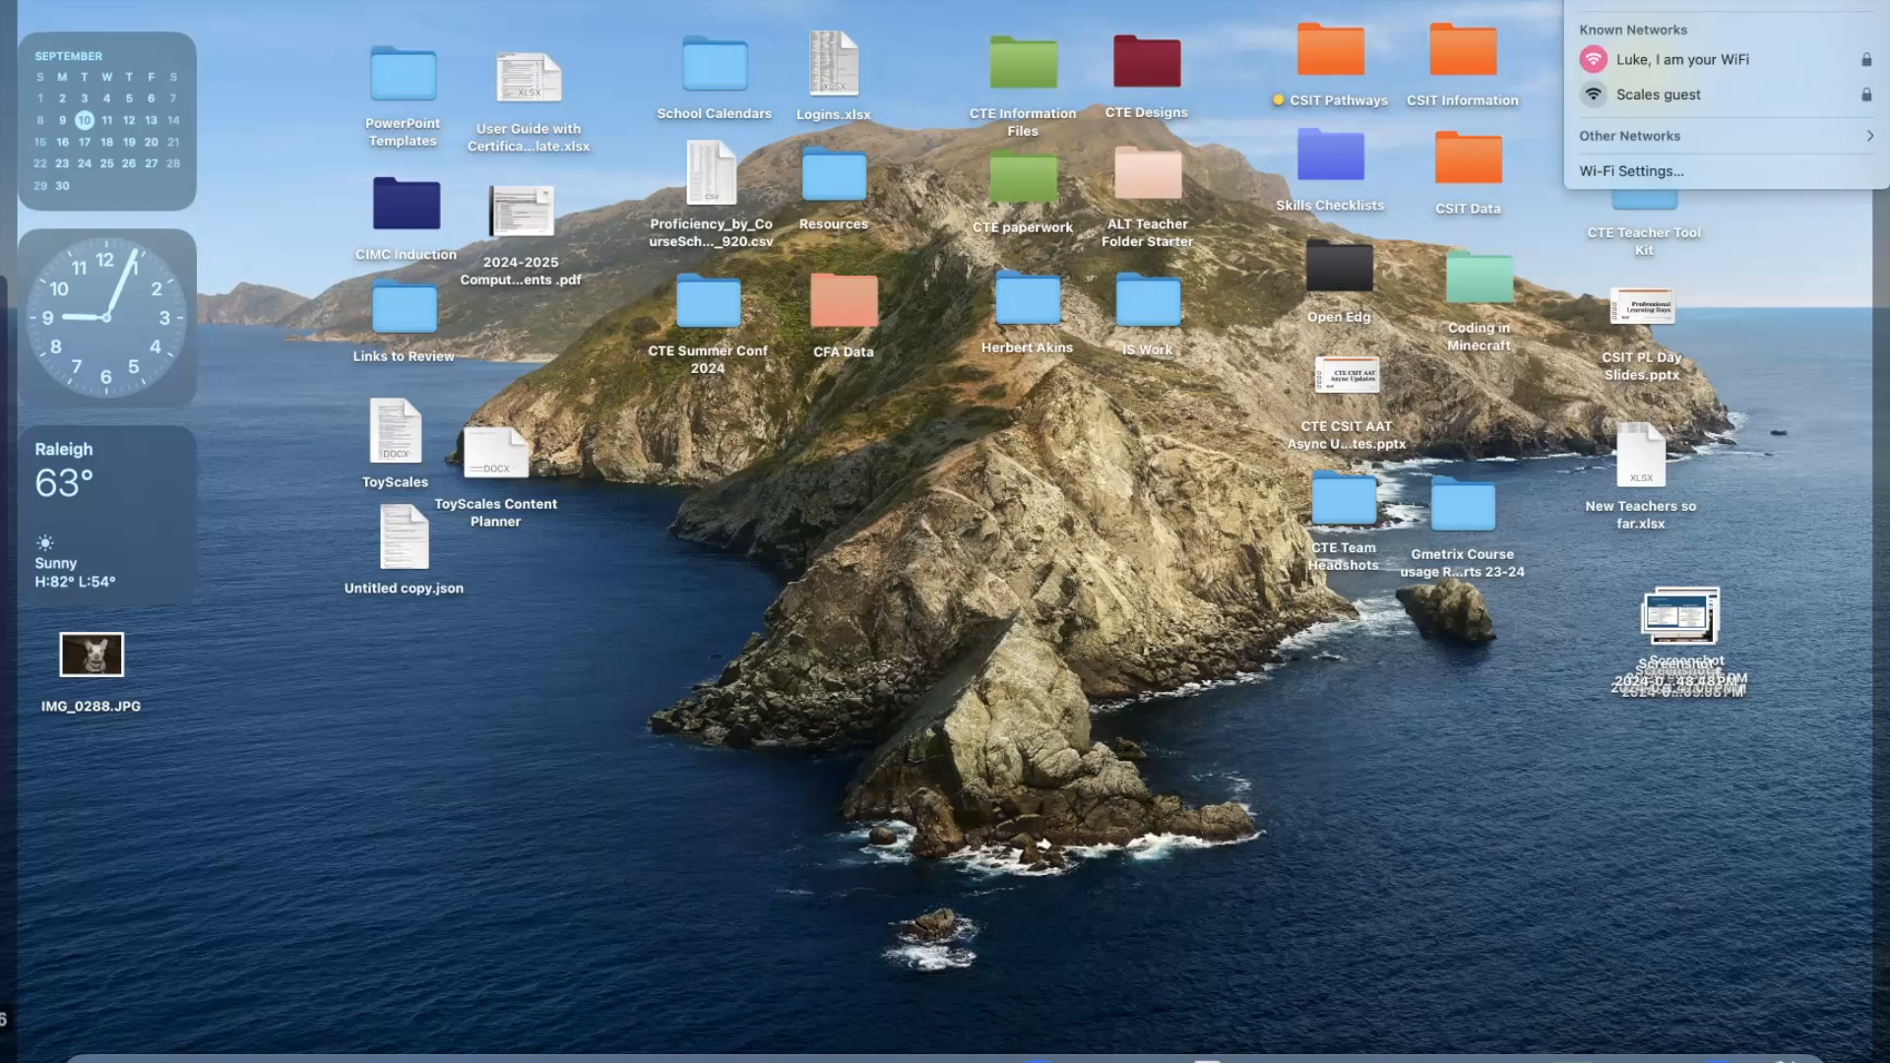
pyautogui.click(1572, 0)
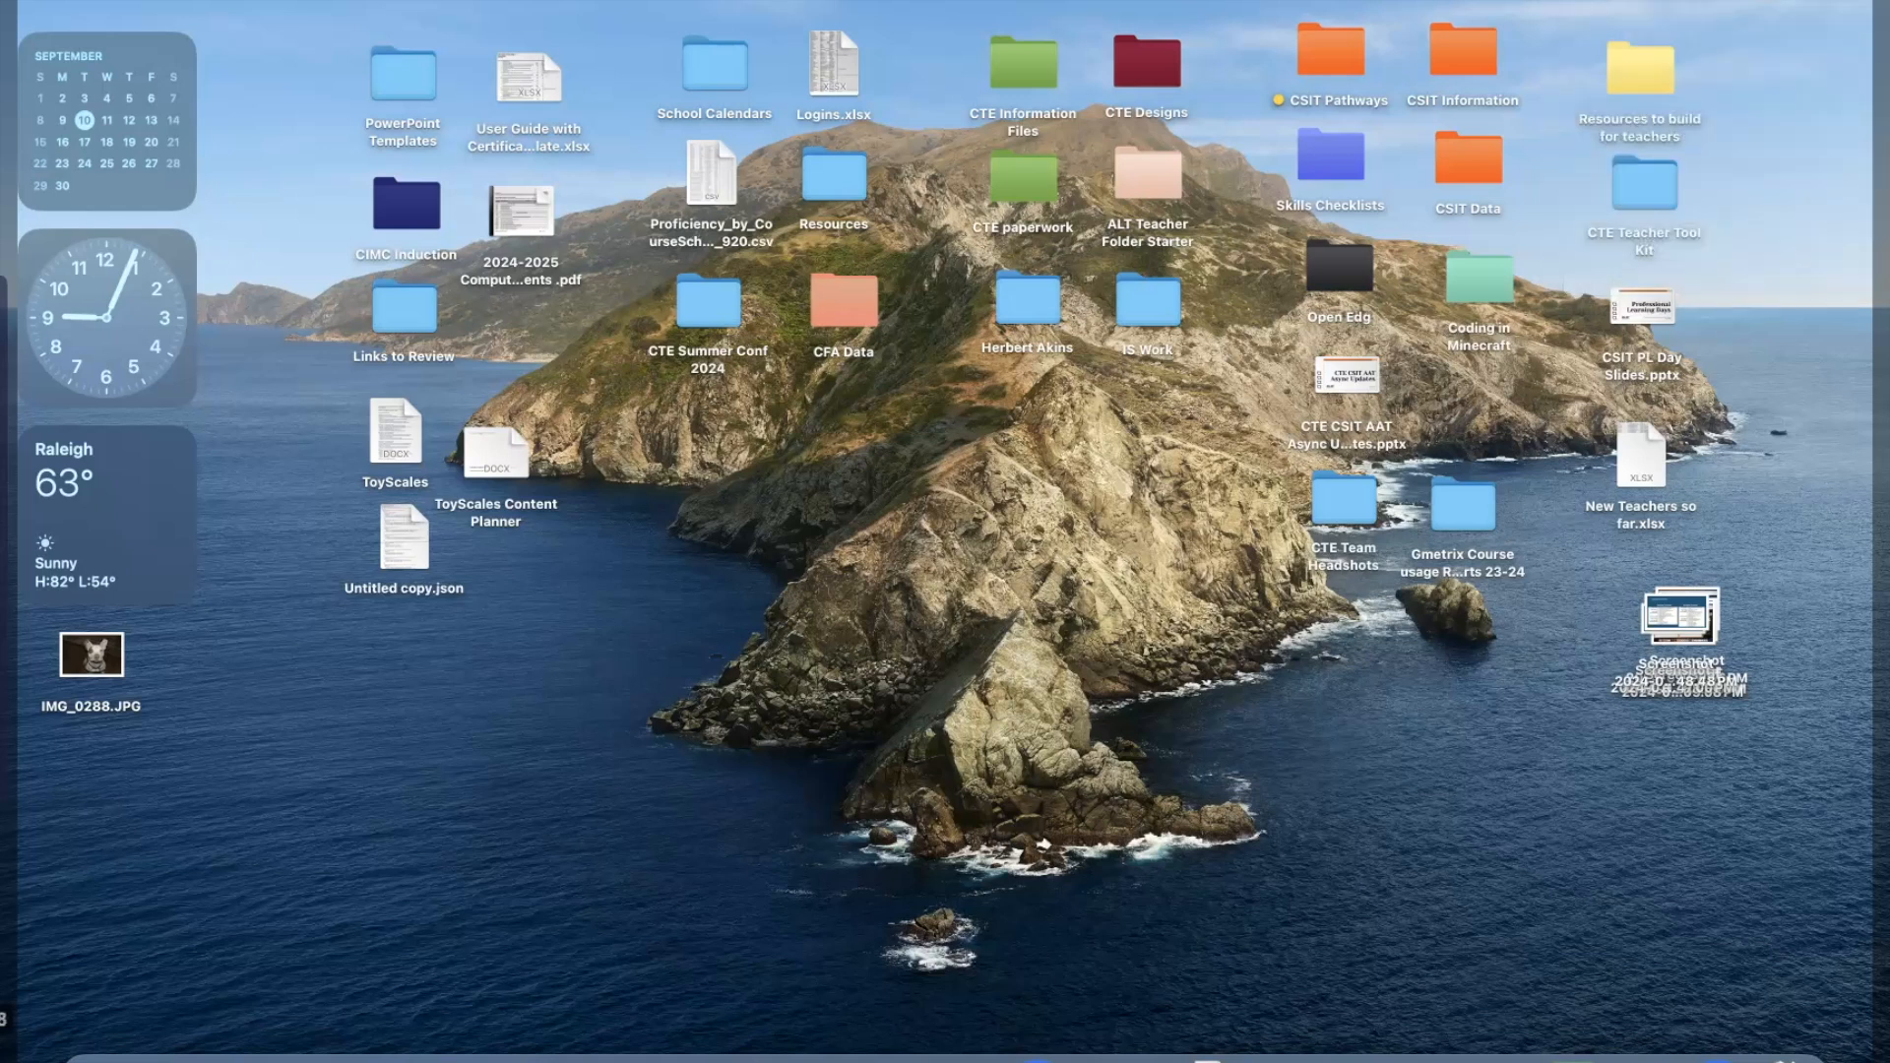
pyautogui.click(1509, 0)
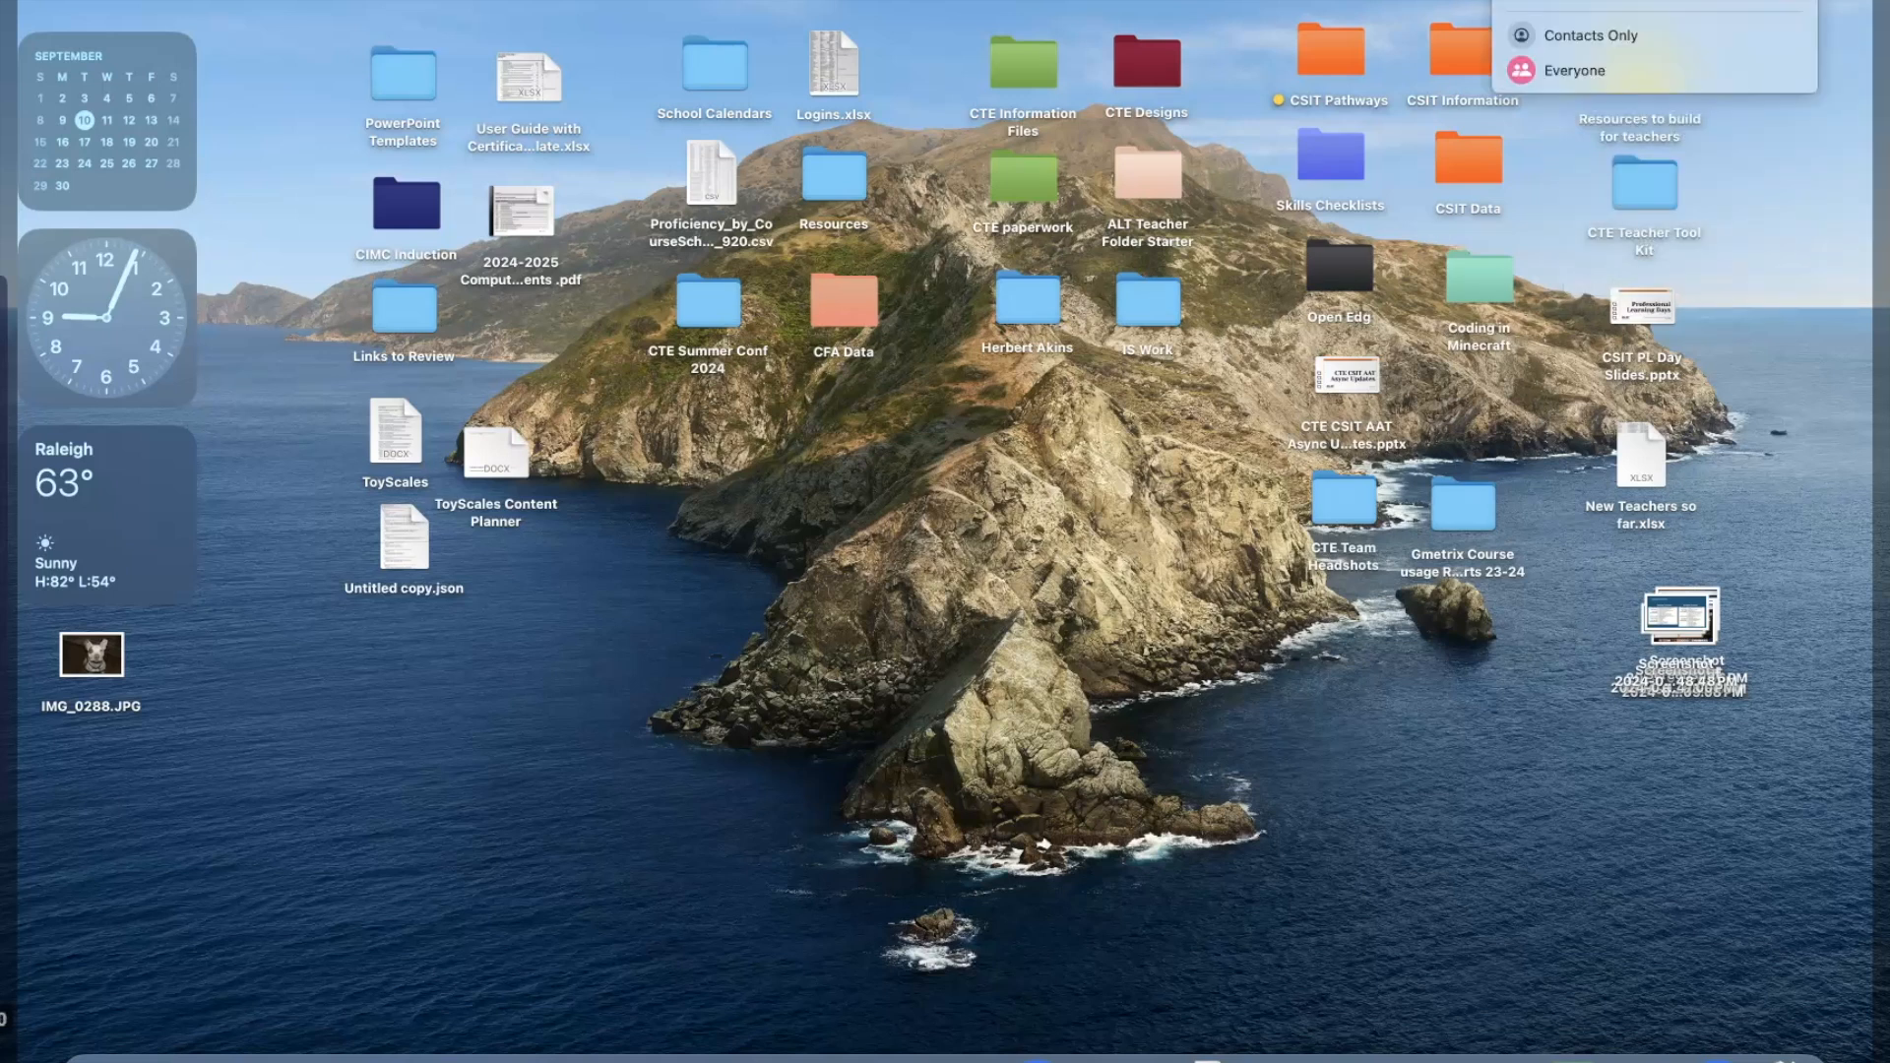
pyautogui.click(1509, 0)
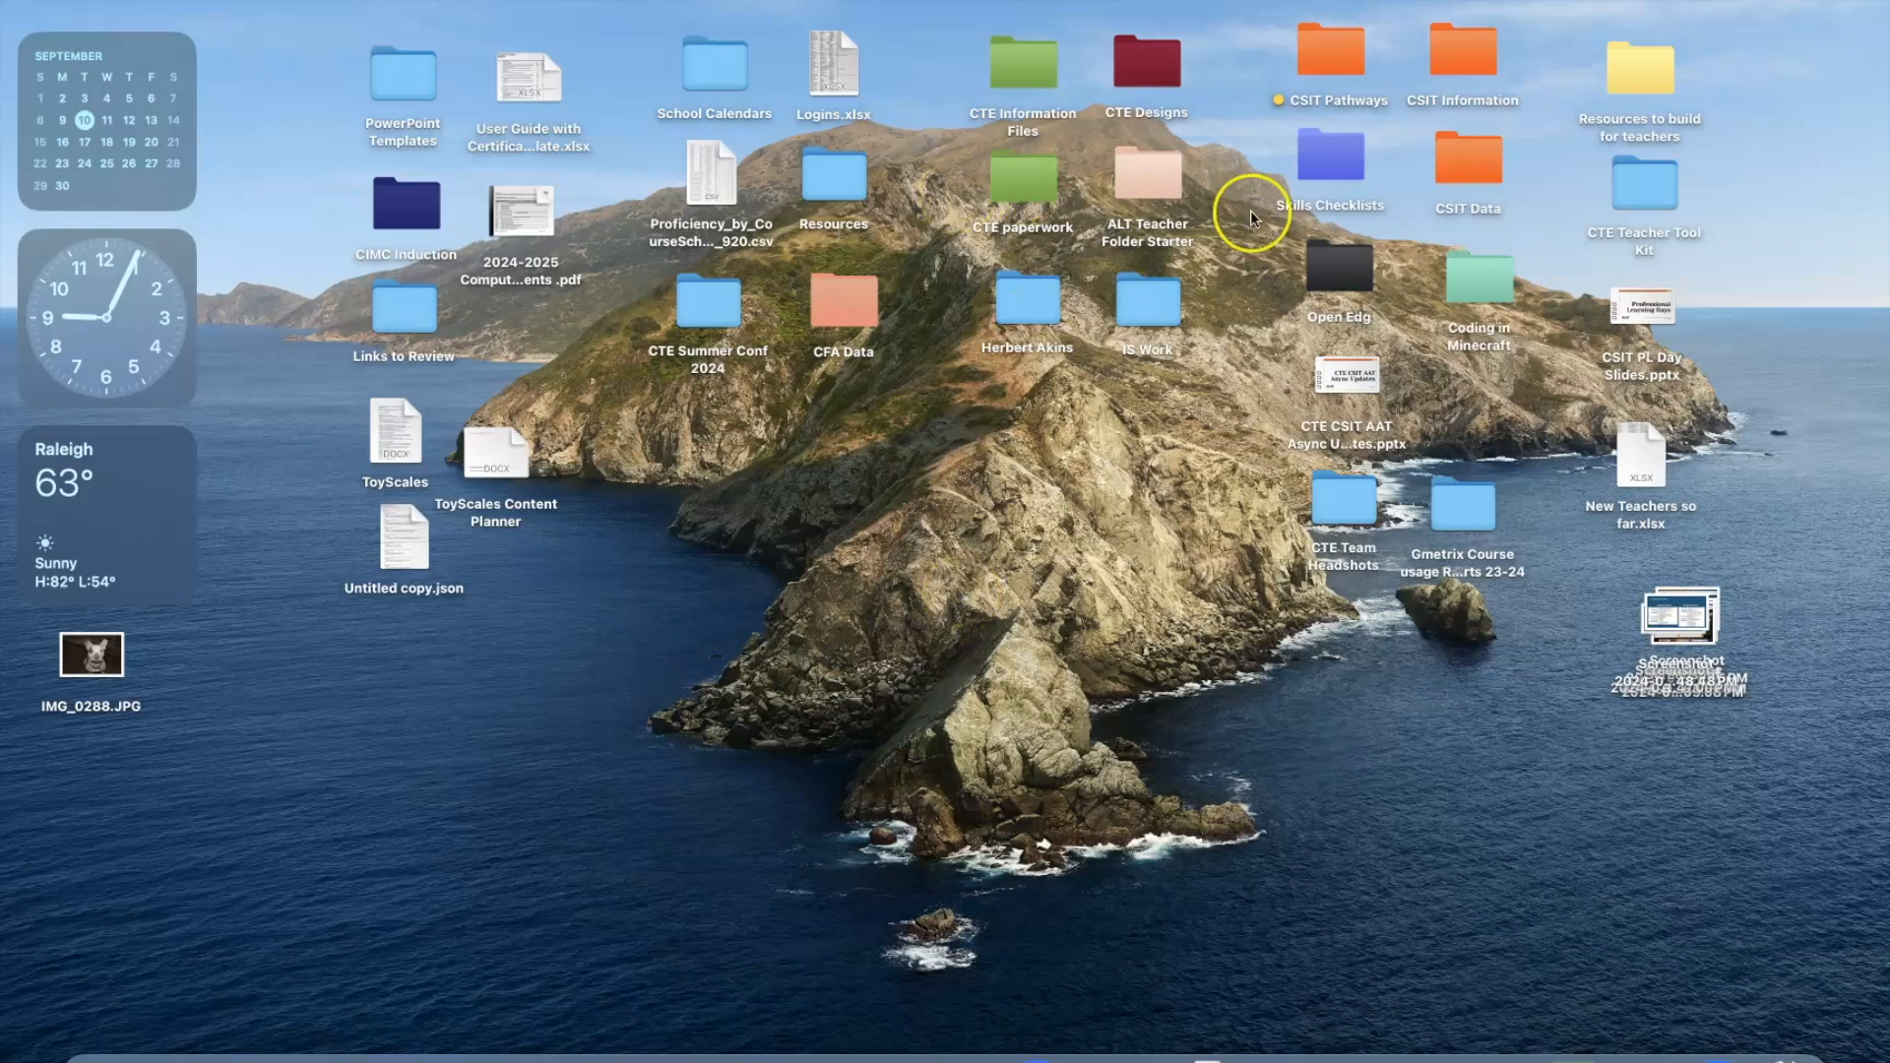
# Create a new folder on the desktop and name it with the owner's last name.
pyautogui.rightClick(903, 478)
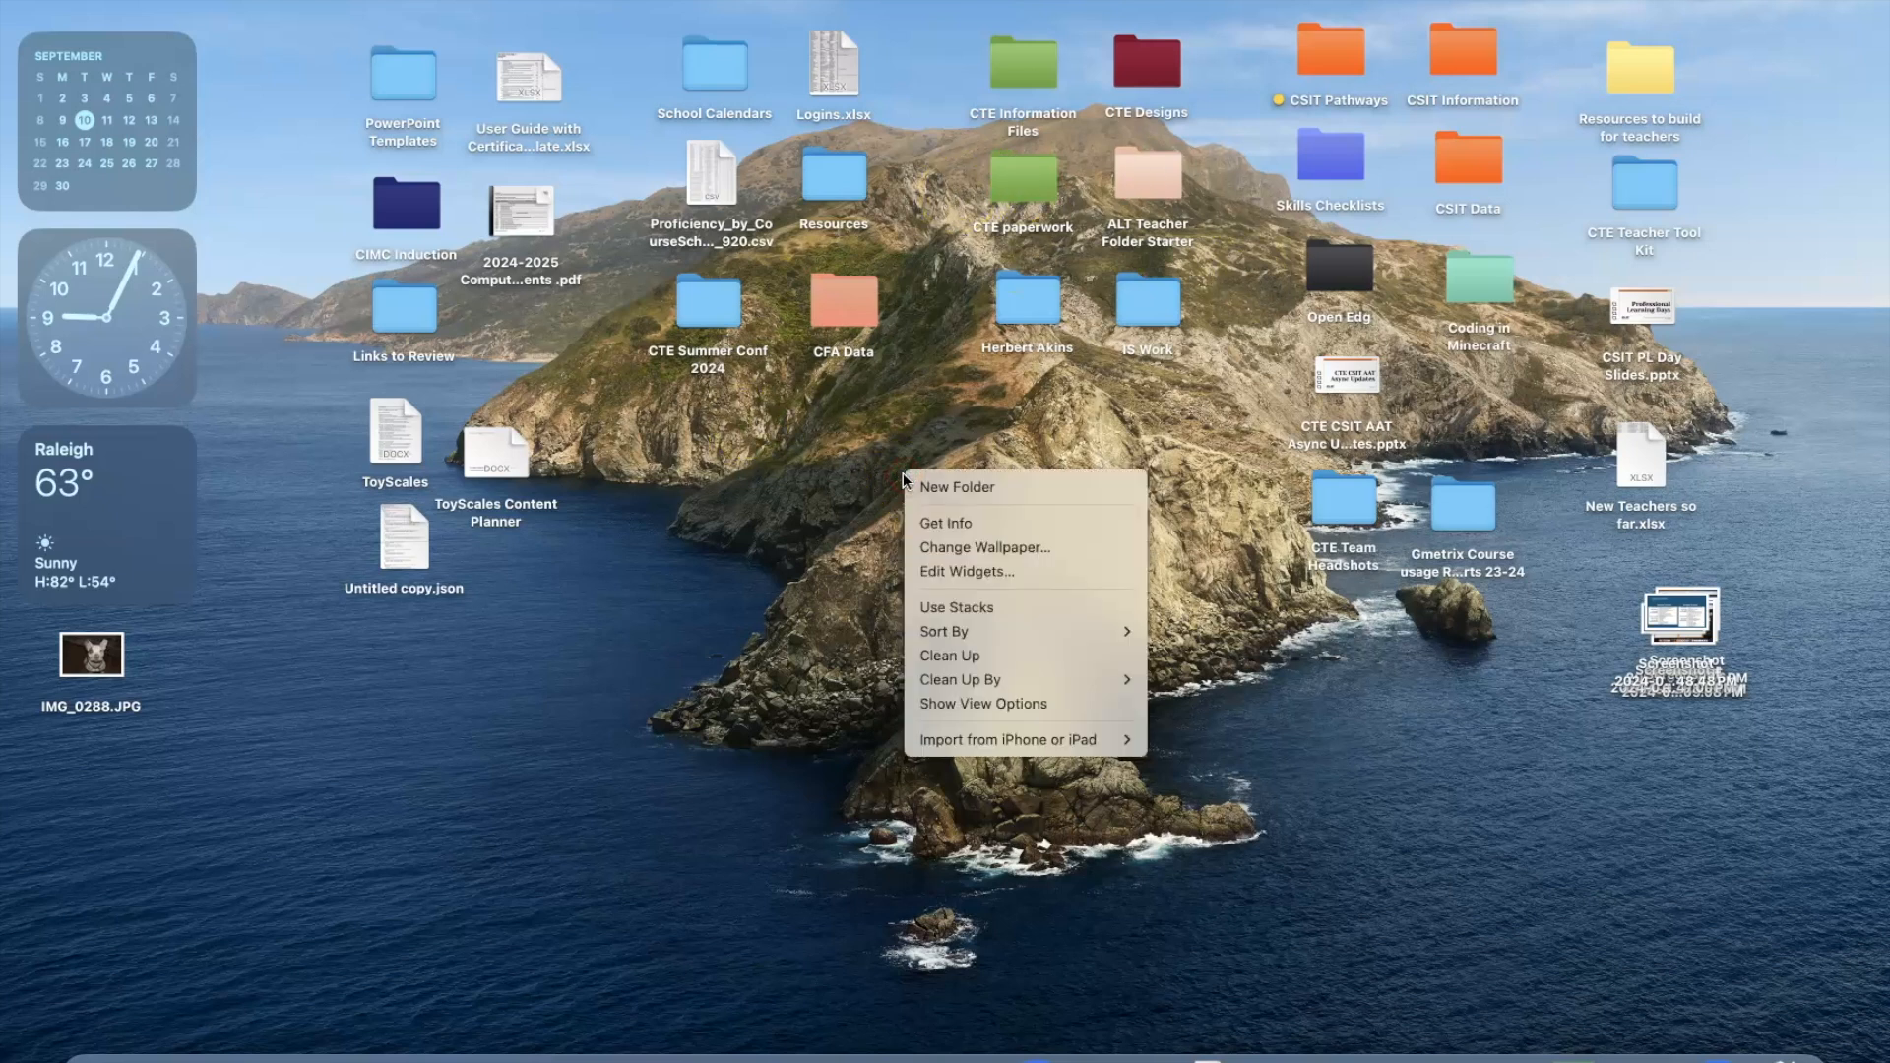
pyautogui.click(948, 484)
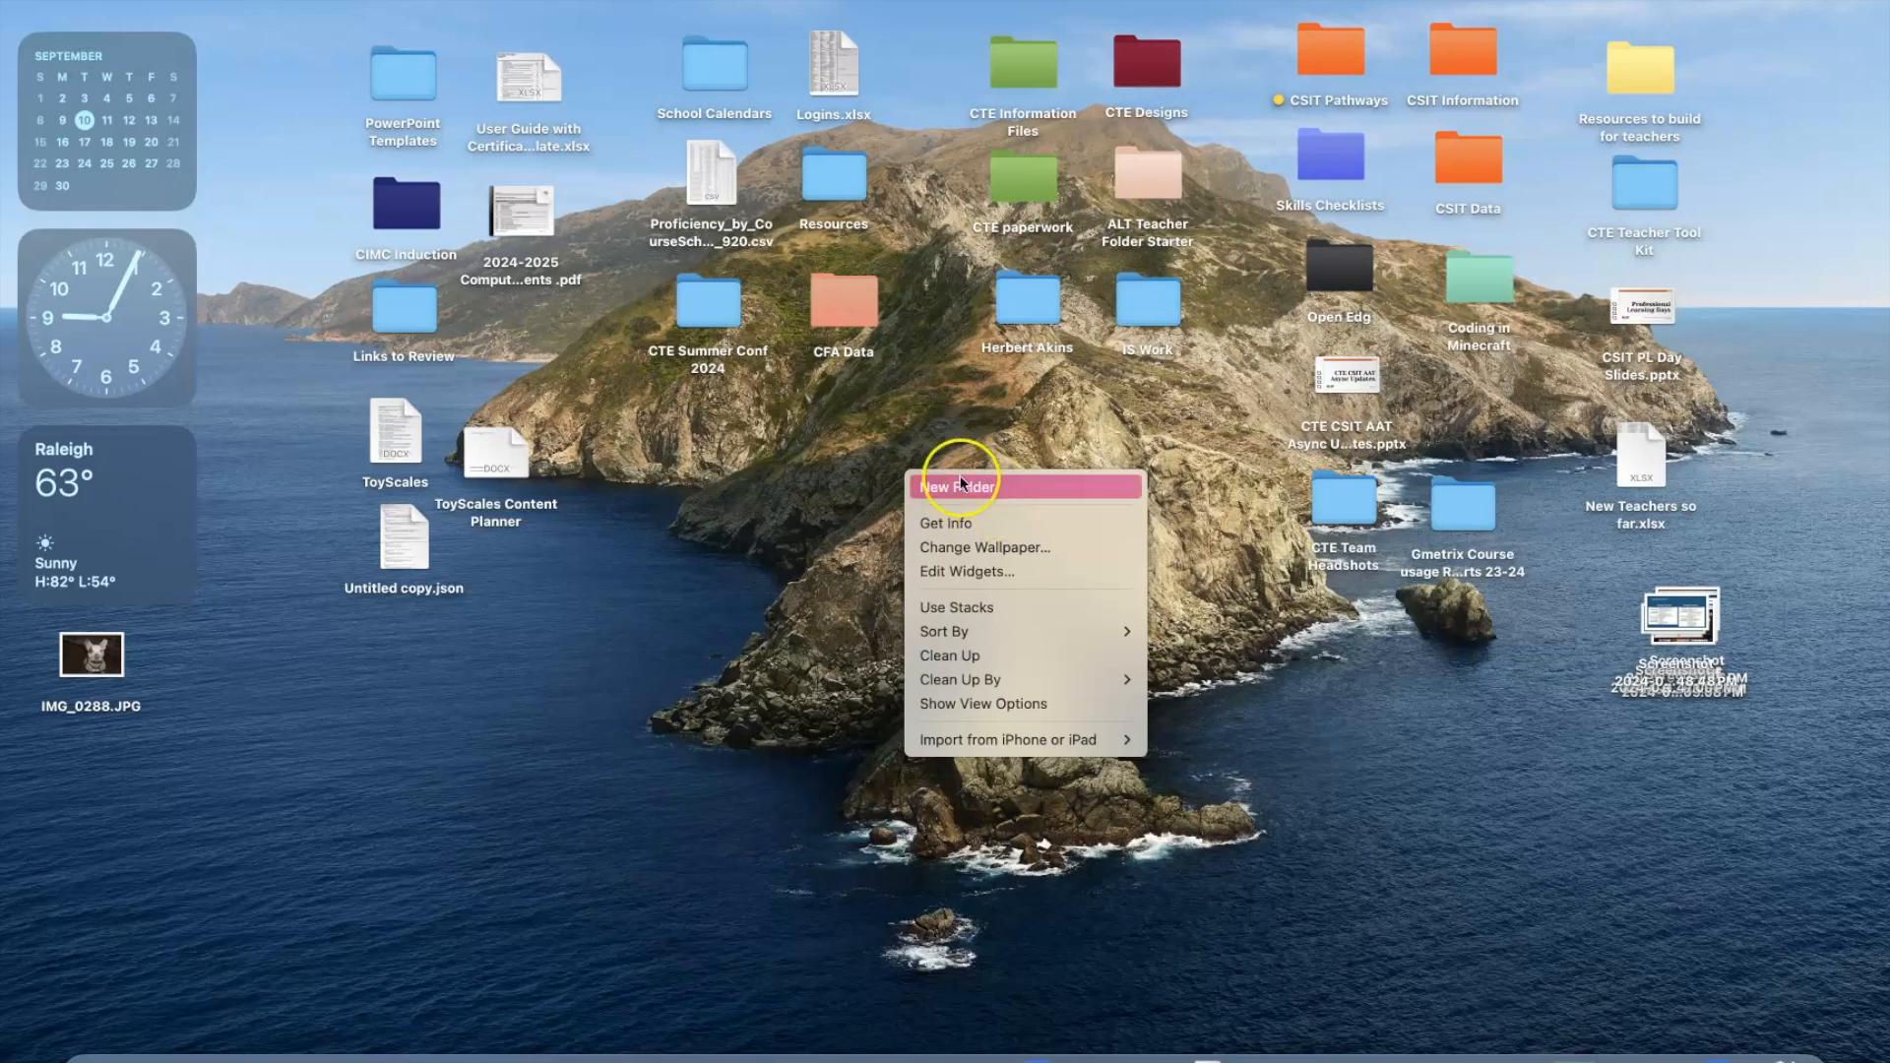
pyautogui.click(970, 487)
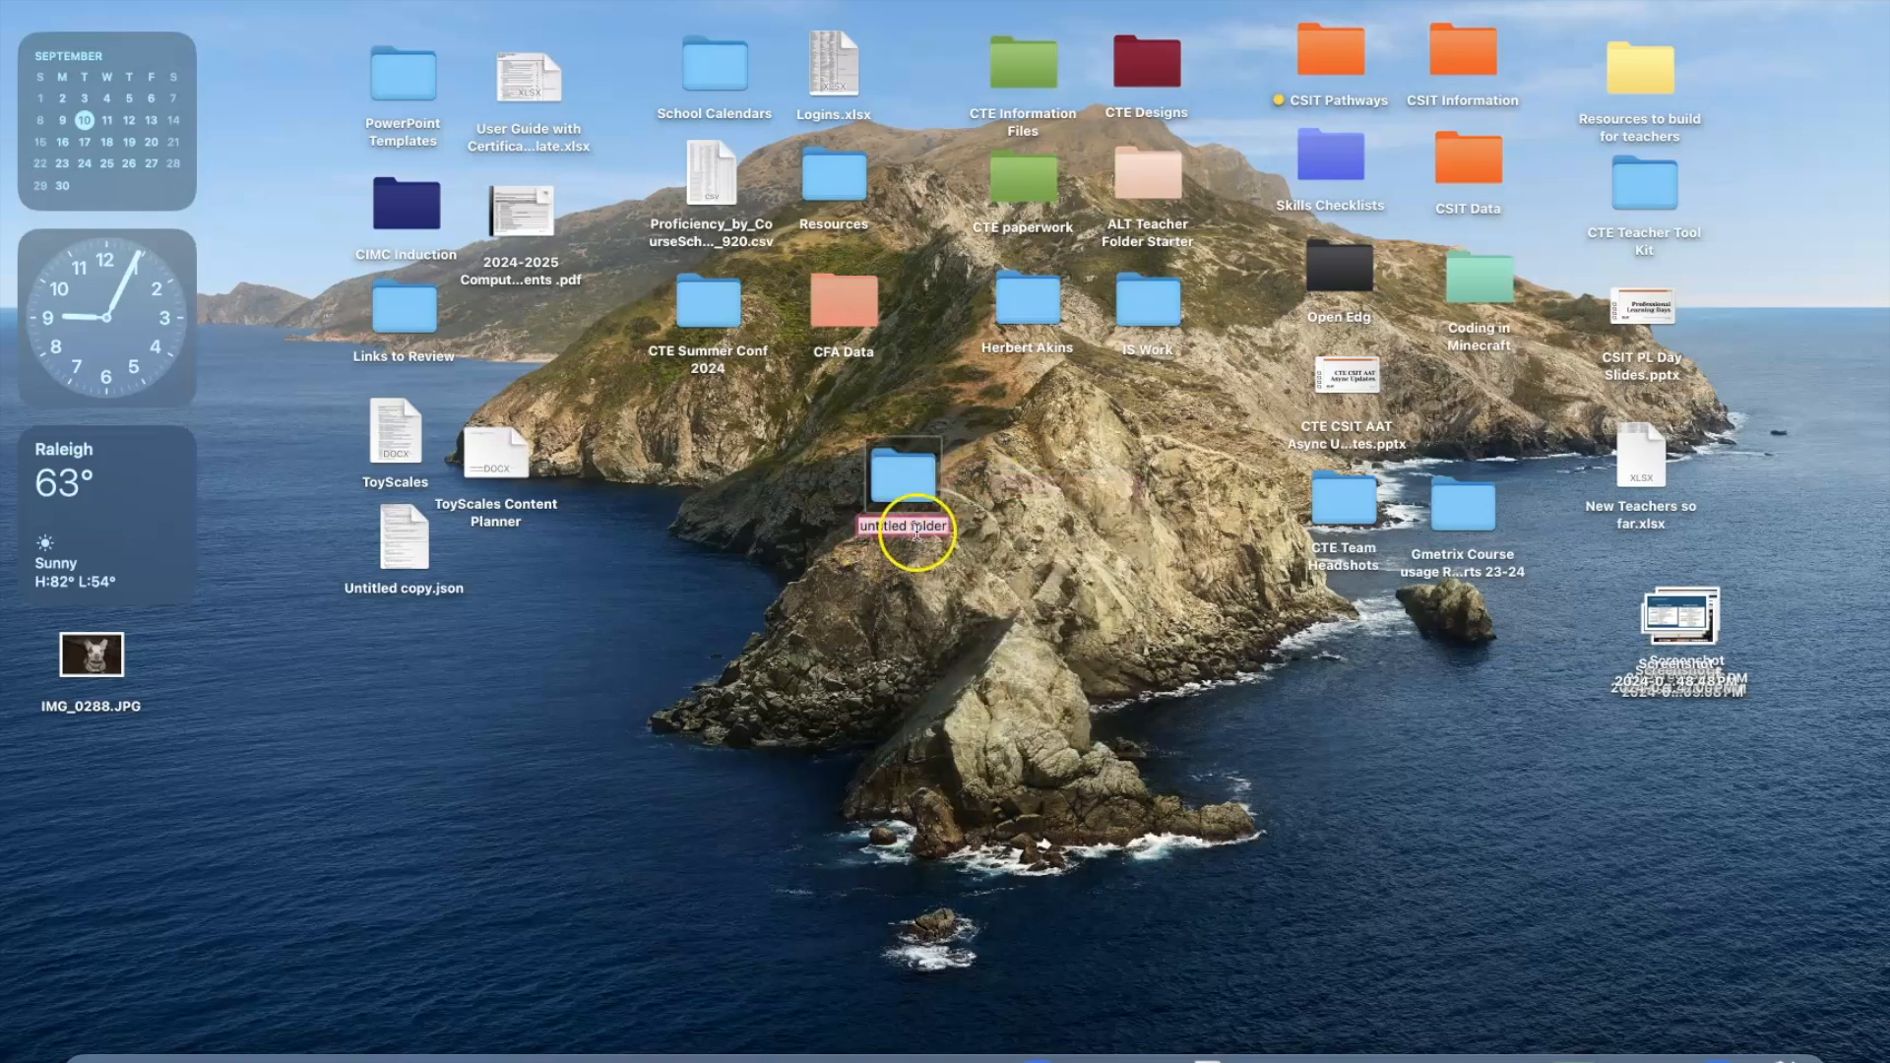
pyautogui.write('Scales')
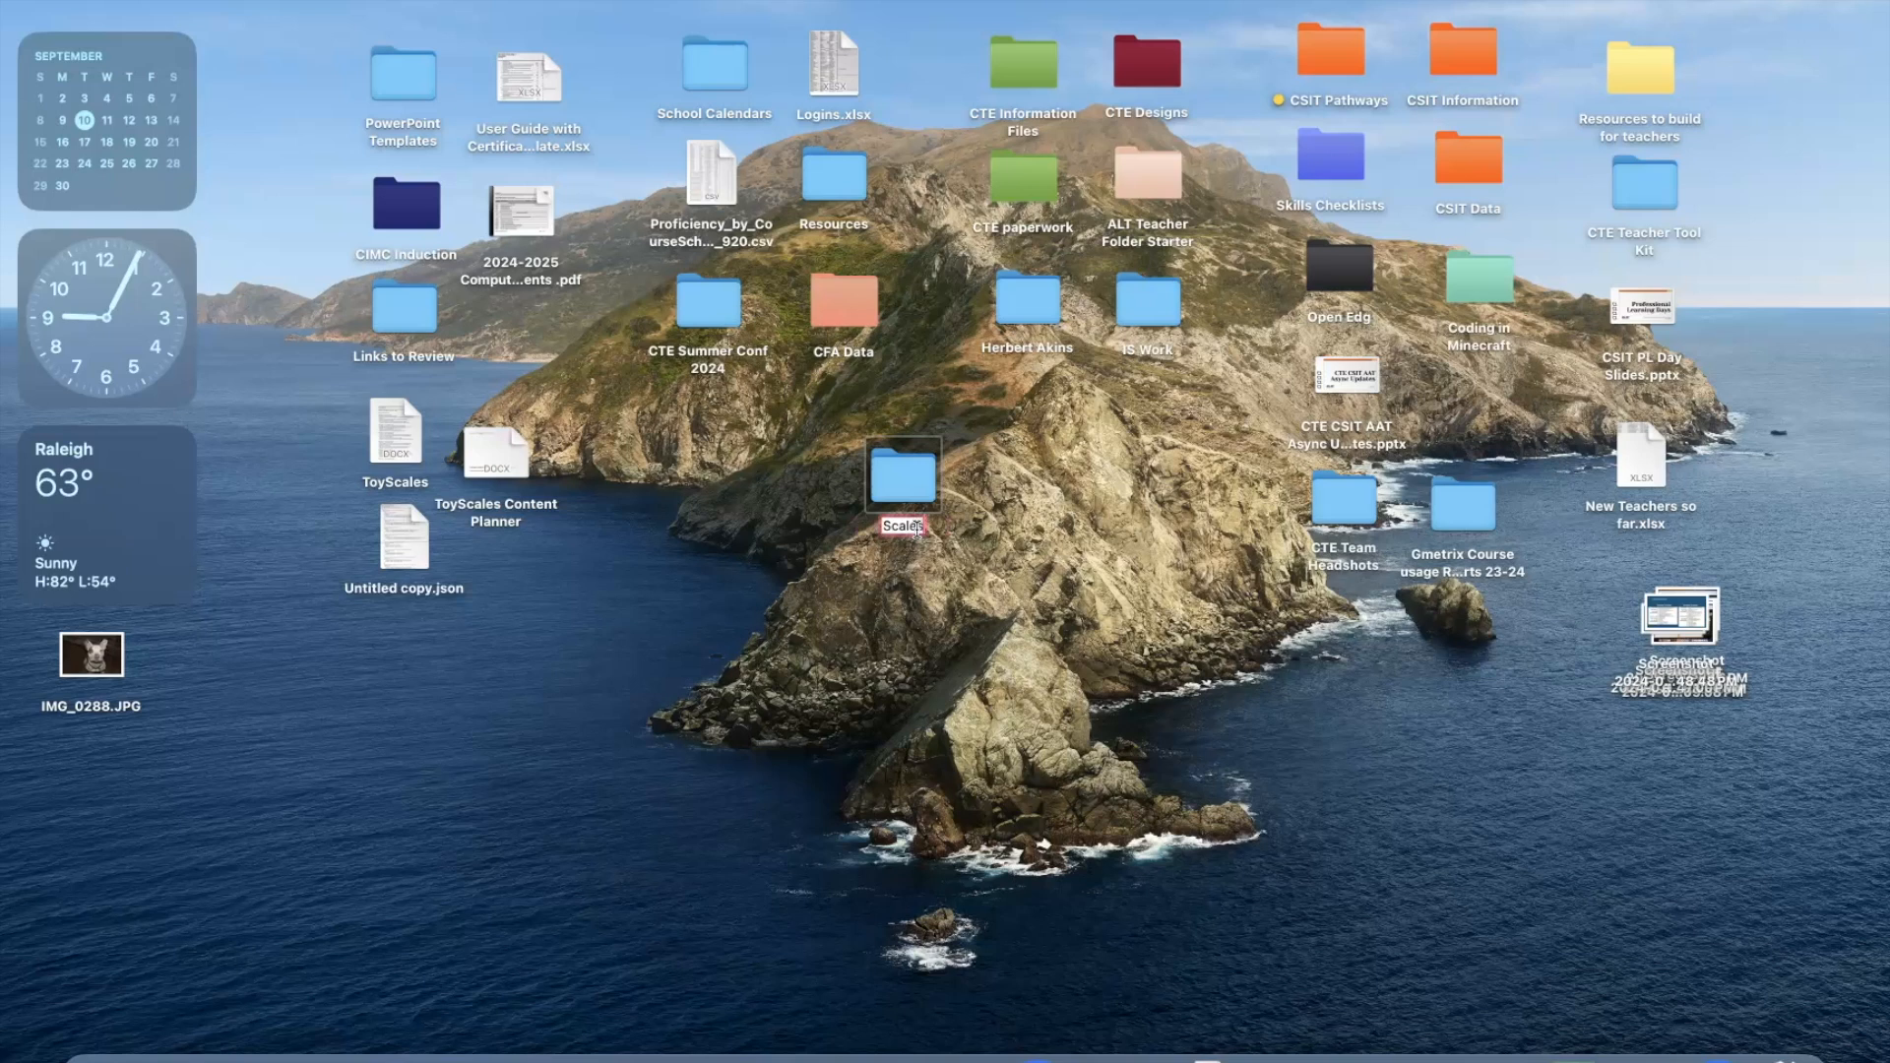
pyautogui.press('Return')
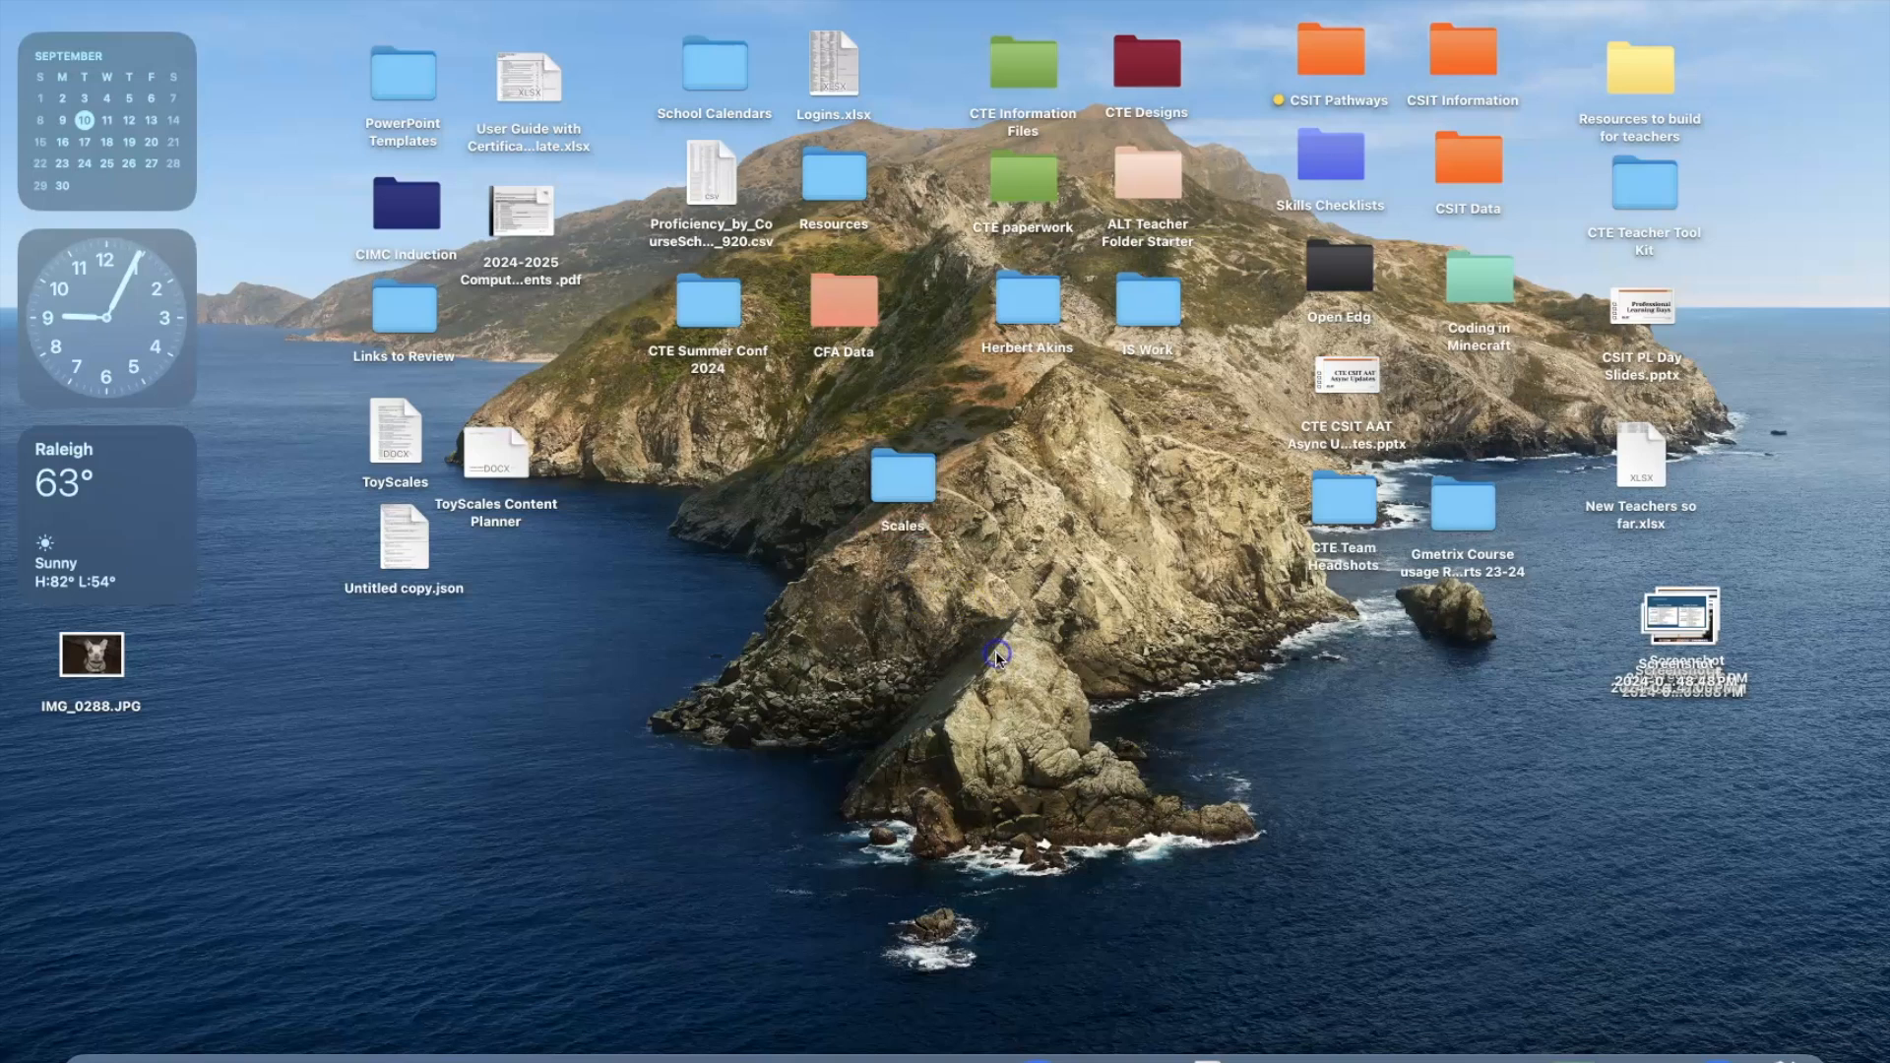
# Examine the commands available for the new desktop folder, such as Open, Rename and Move to Trash.
pyautogui.rightClick(895, 477)
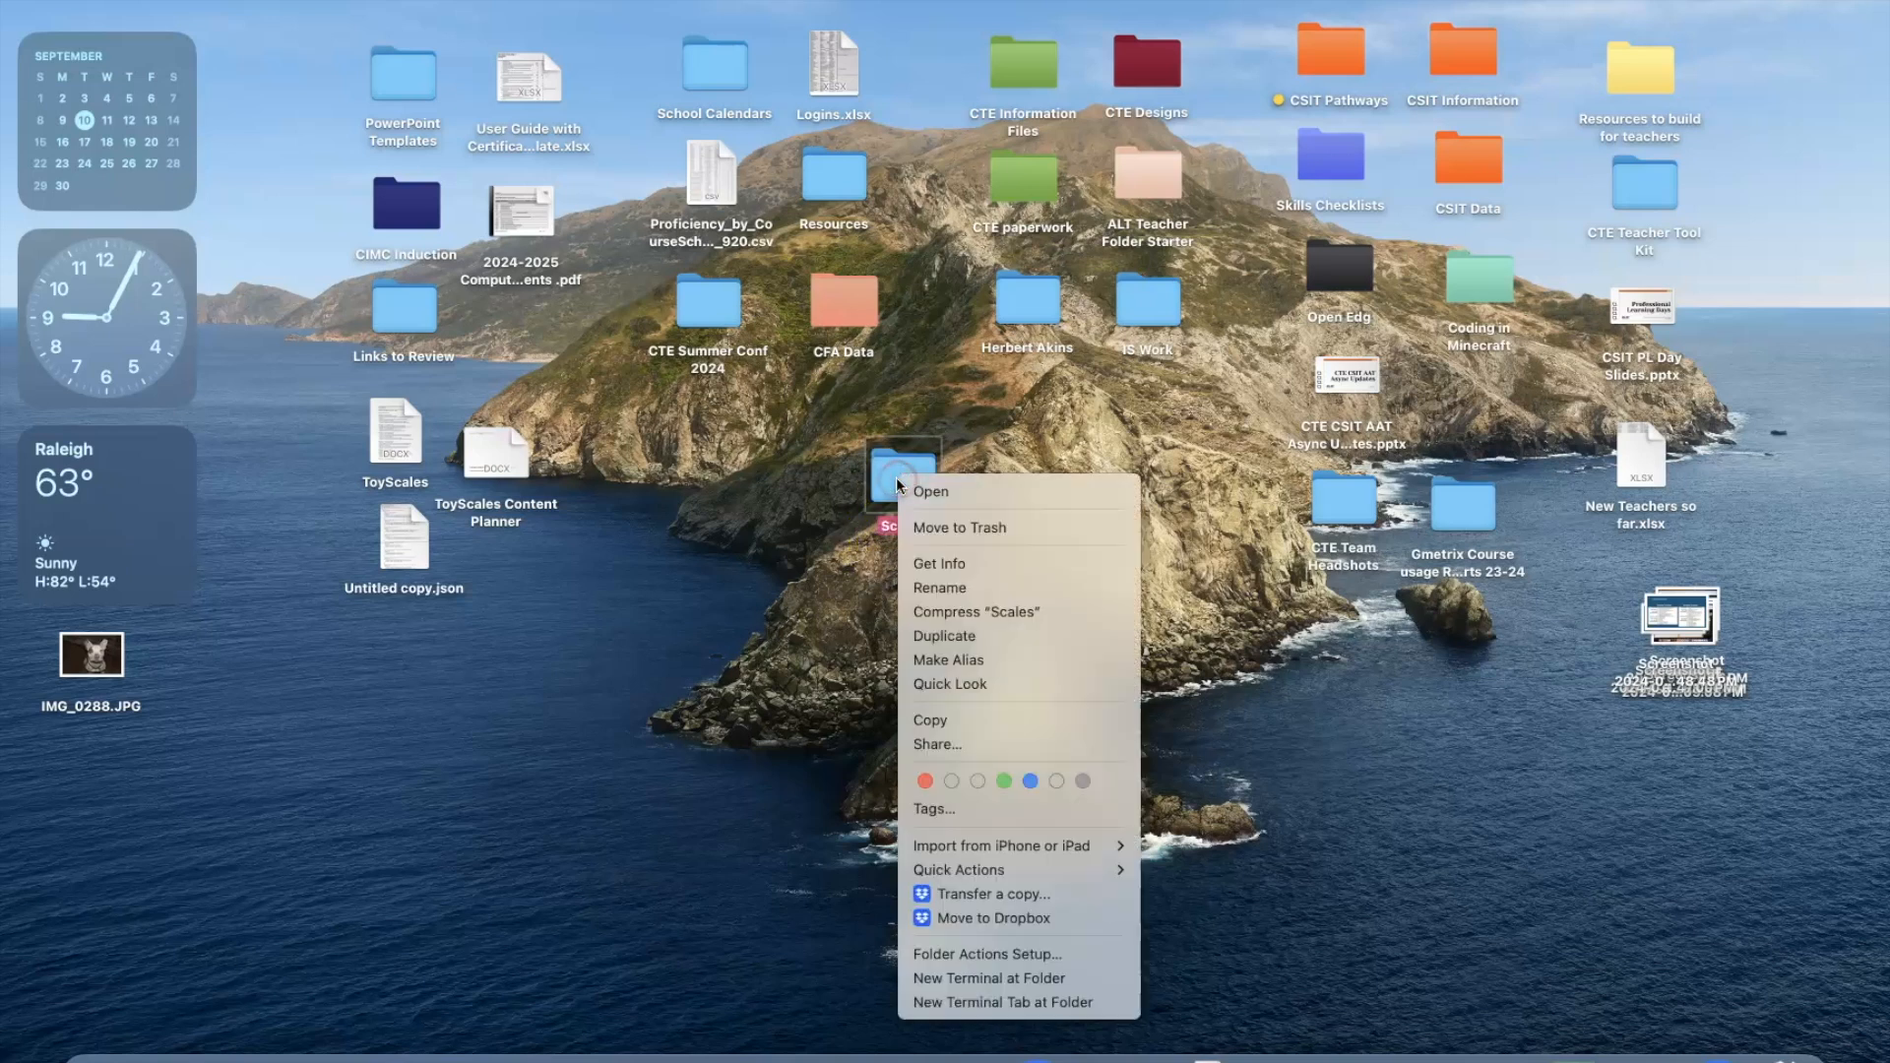
pyautogui.click(936, 589)
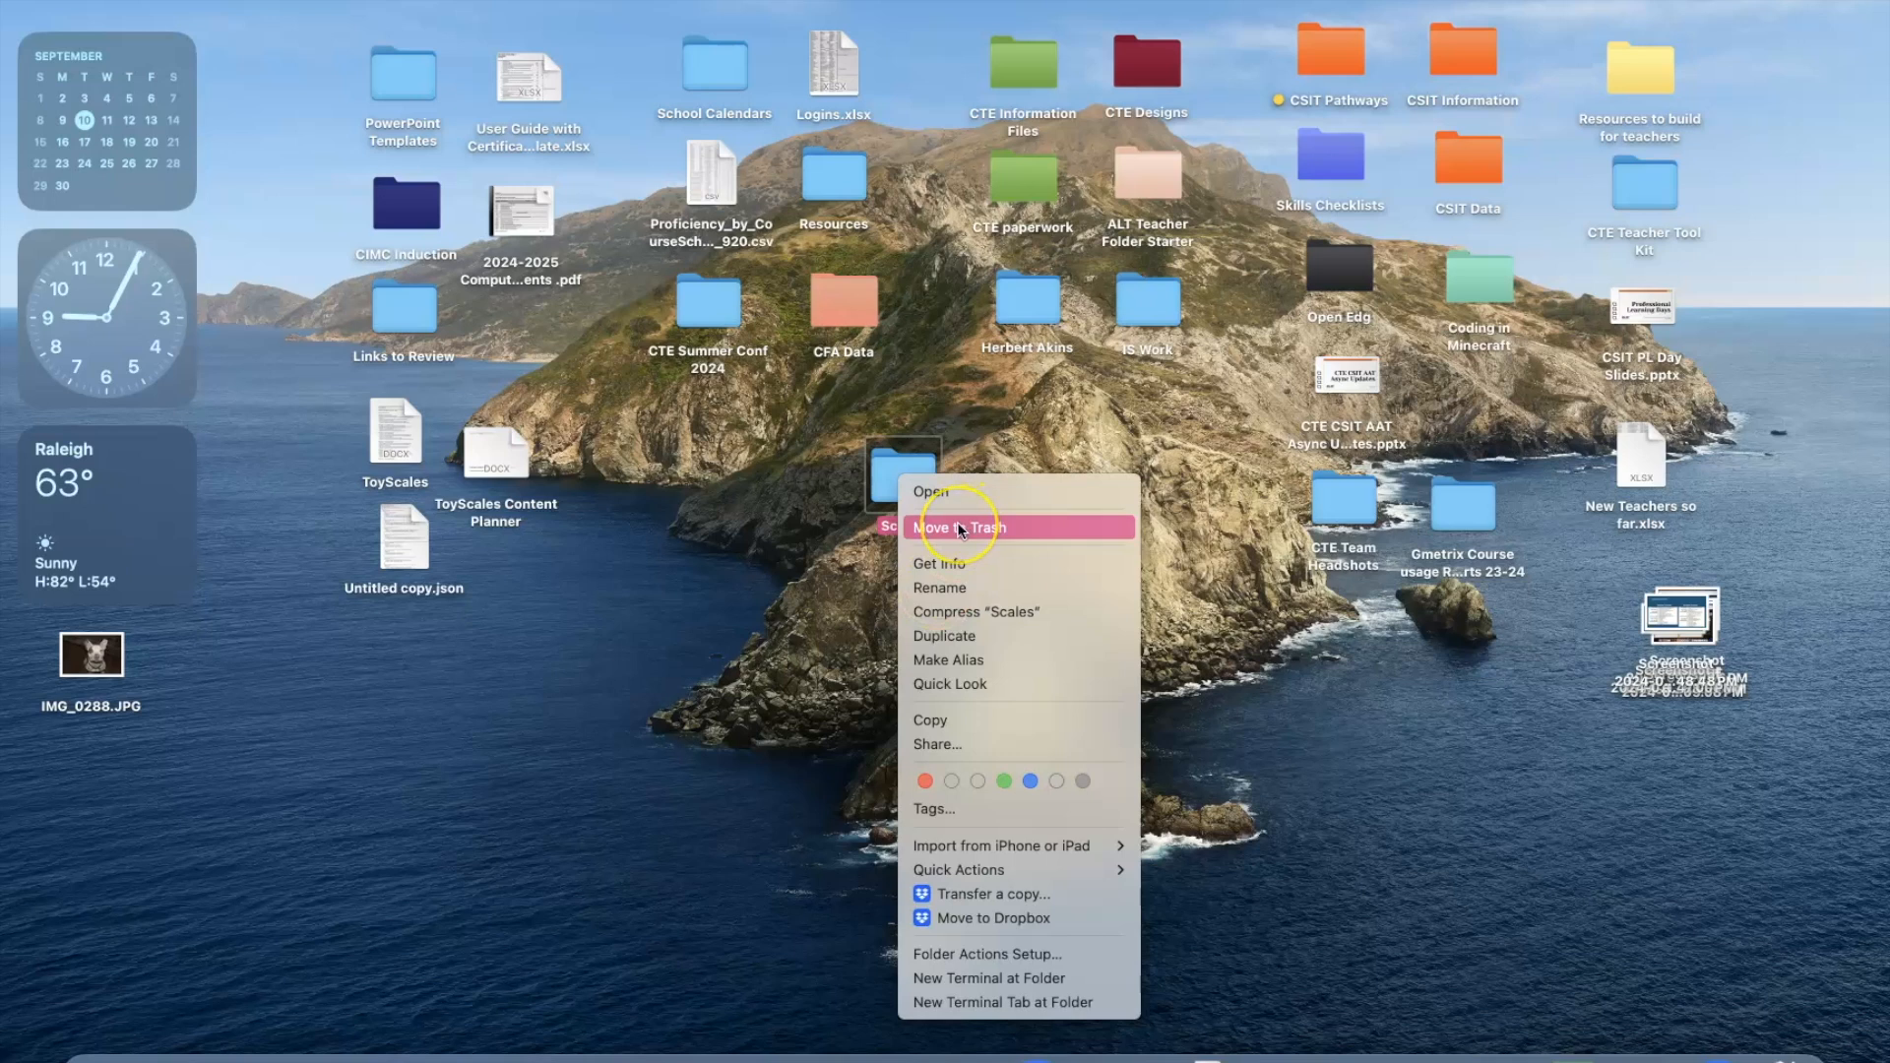
pyautogui.click(937, 491)
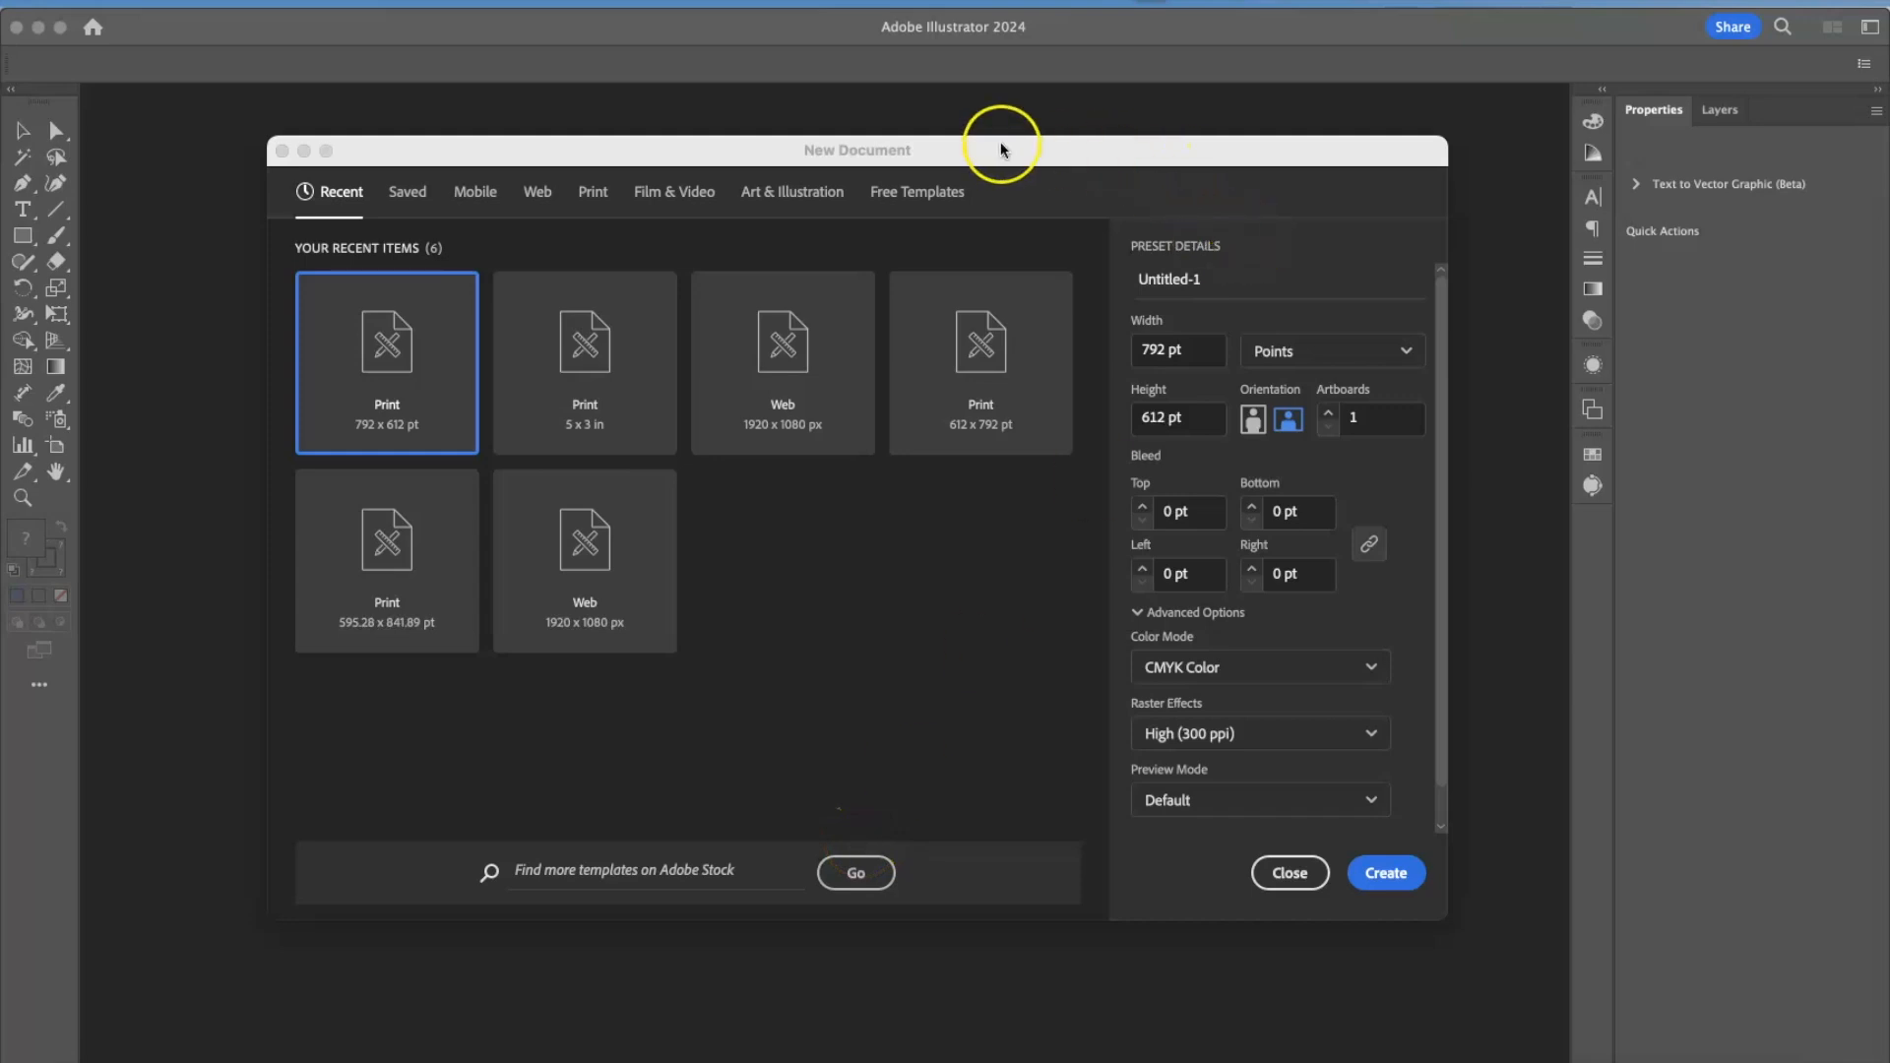
# In Adobe Illustrator, reposition and enlarge the New Document dialog and show its Print presets.
pyautogui.moveTo(1002, 149); pyautogui.dragTo(928, 161)
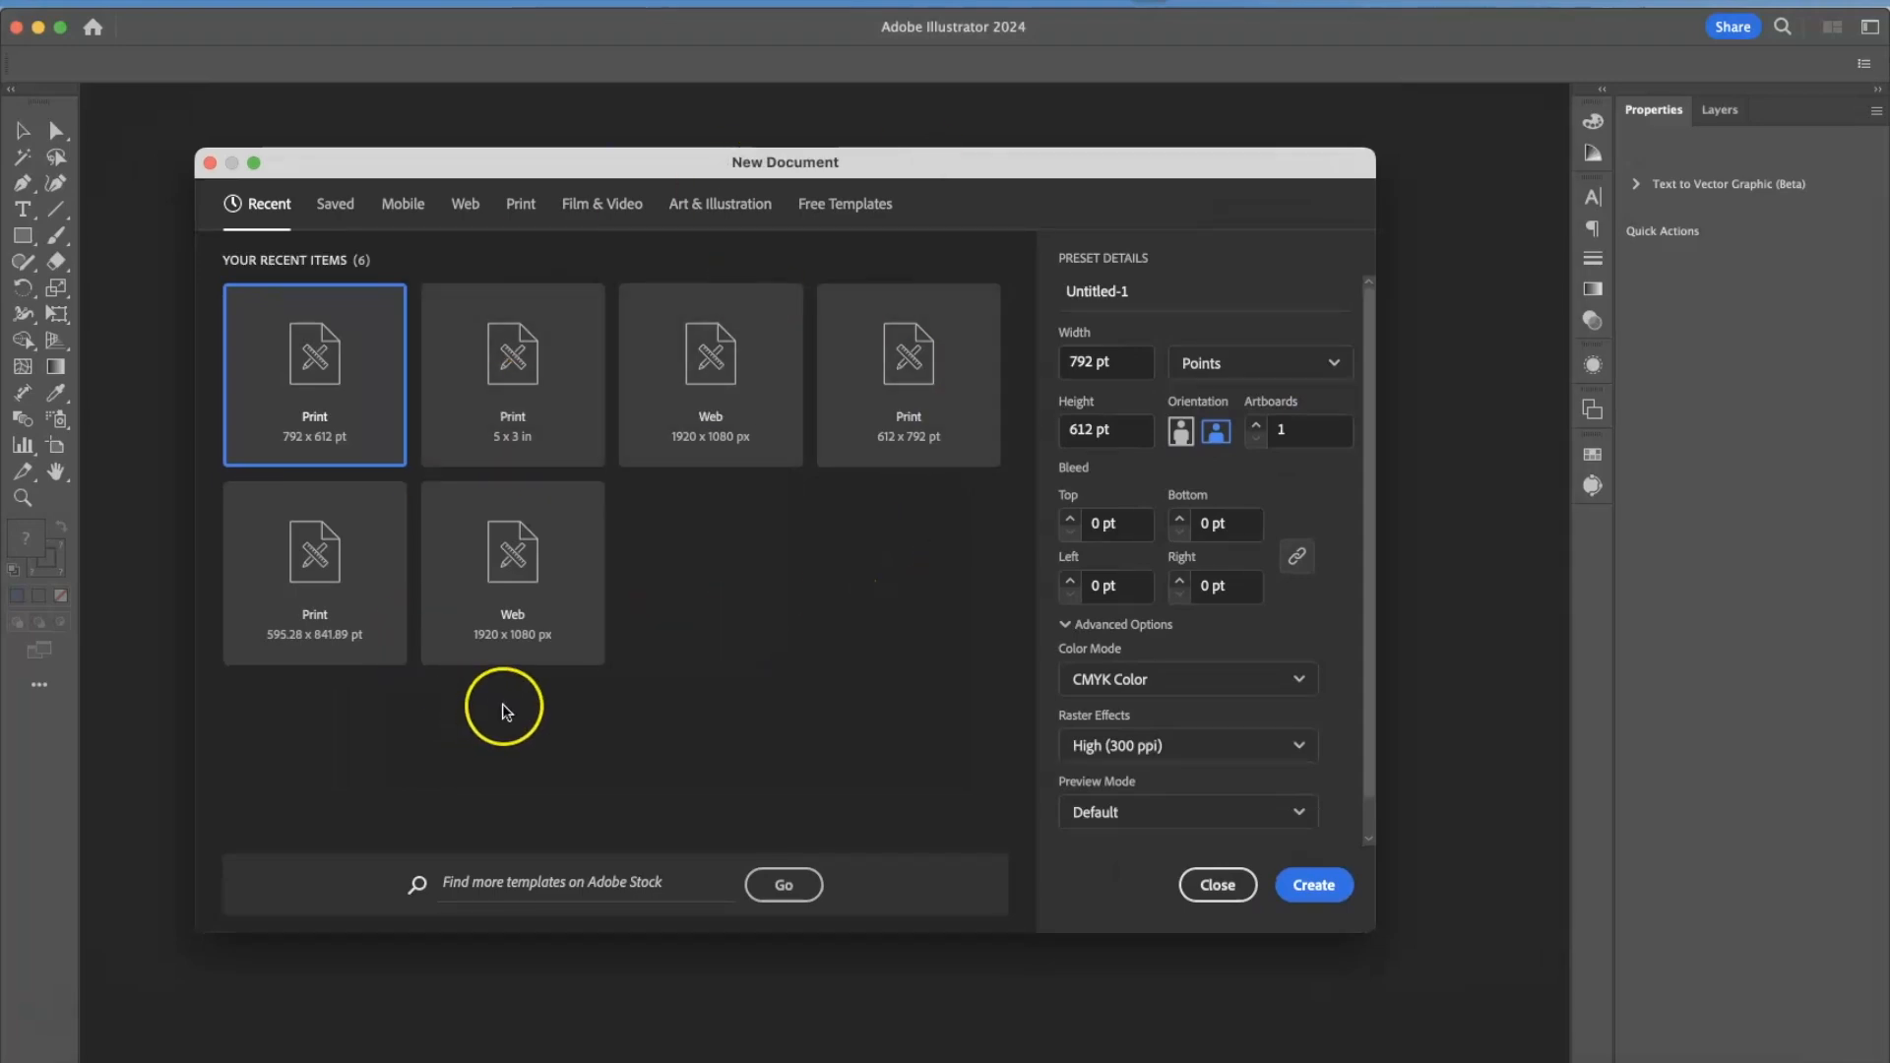
pyautogui.moveTo(606, 173); pyautogui.dragTo(601, 105)
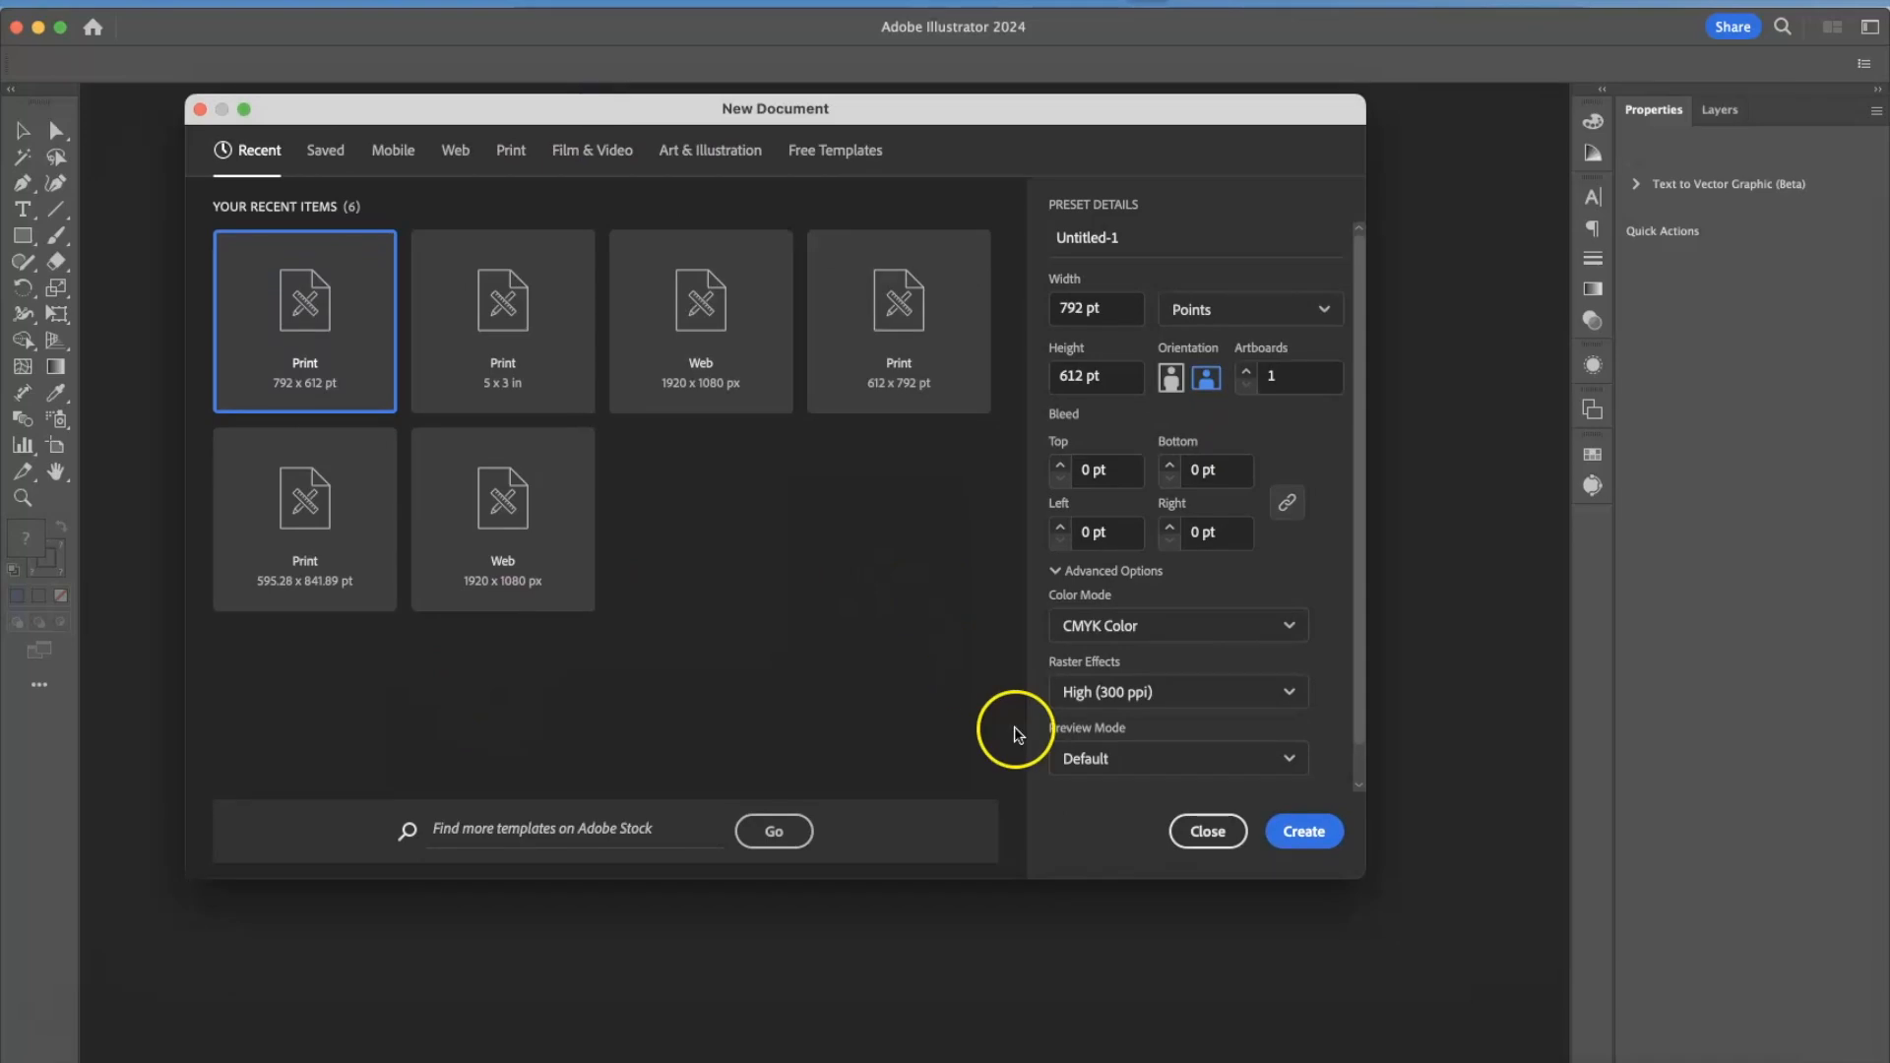
pyautogui.moveTo(1369, 878); pyautogui.dragTo(1426, 1005)
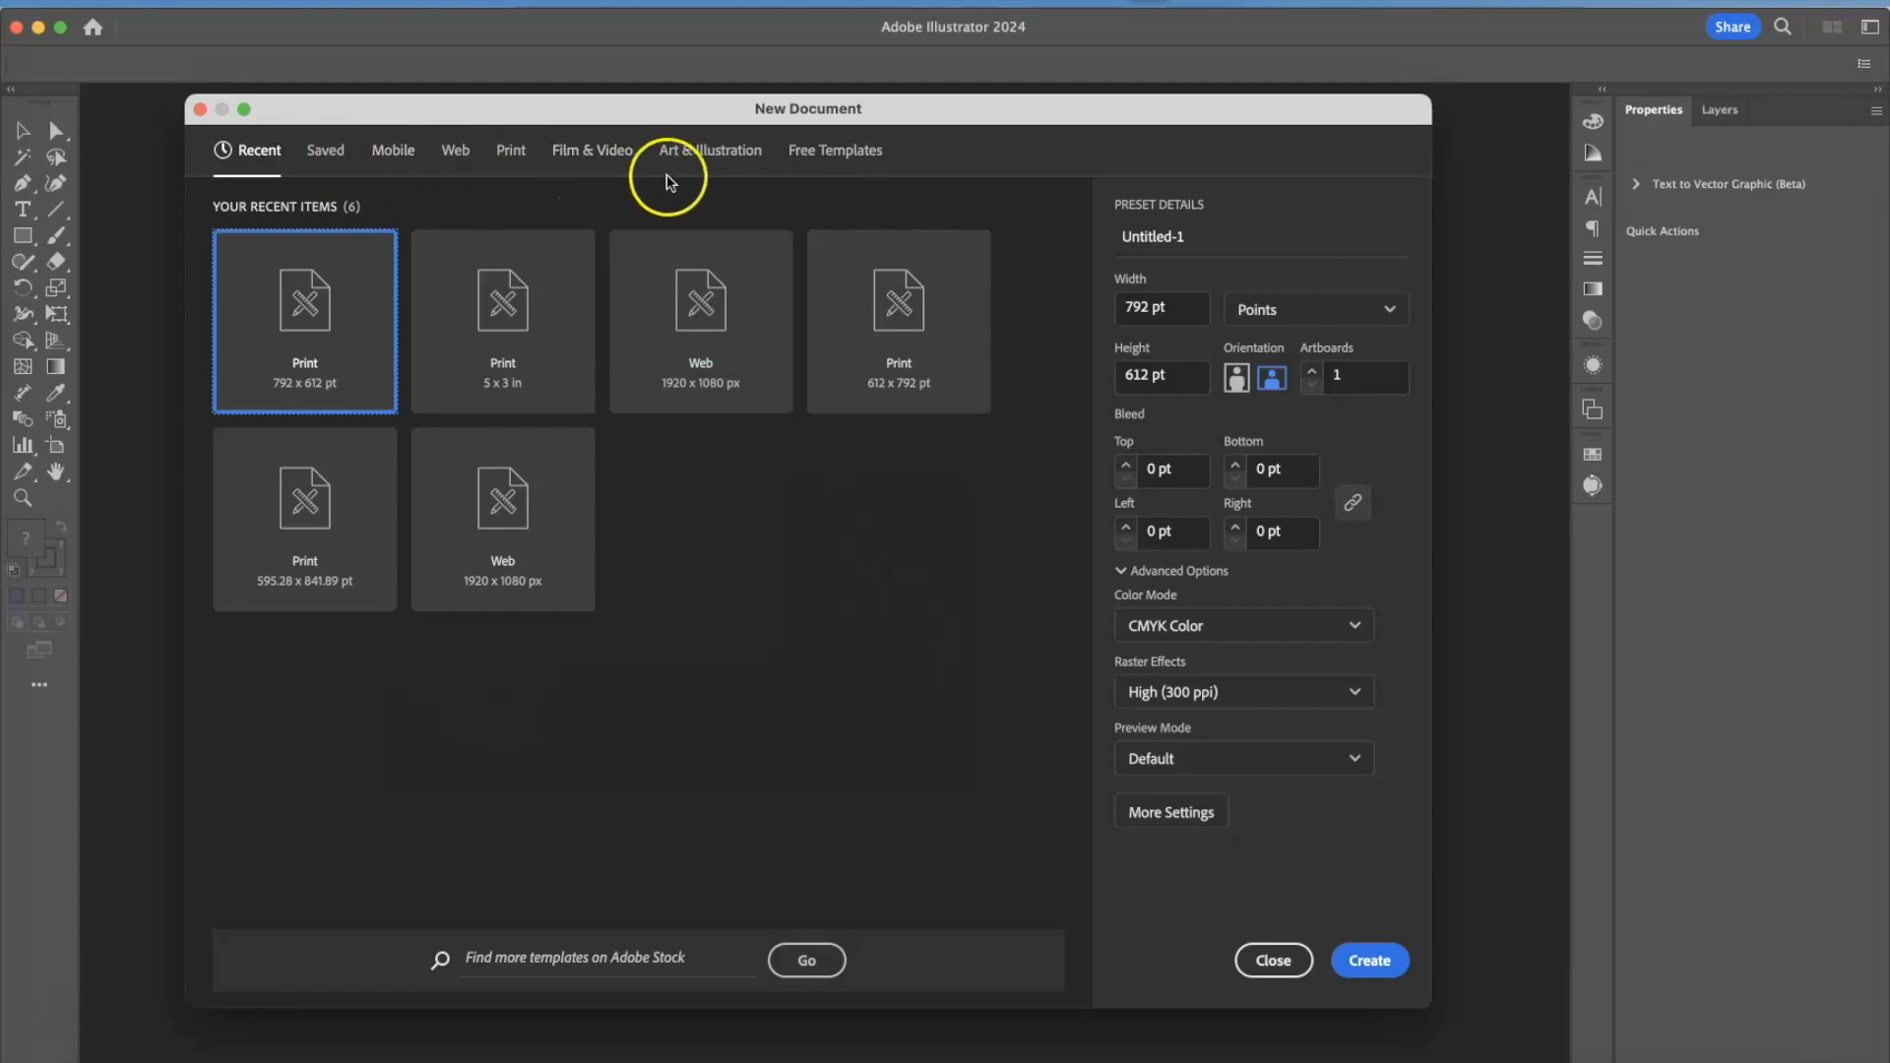
pyautogui.click(510, 160)
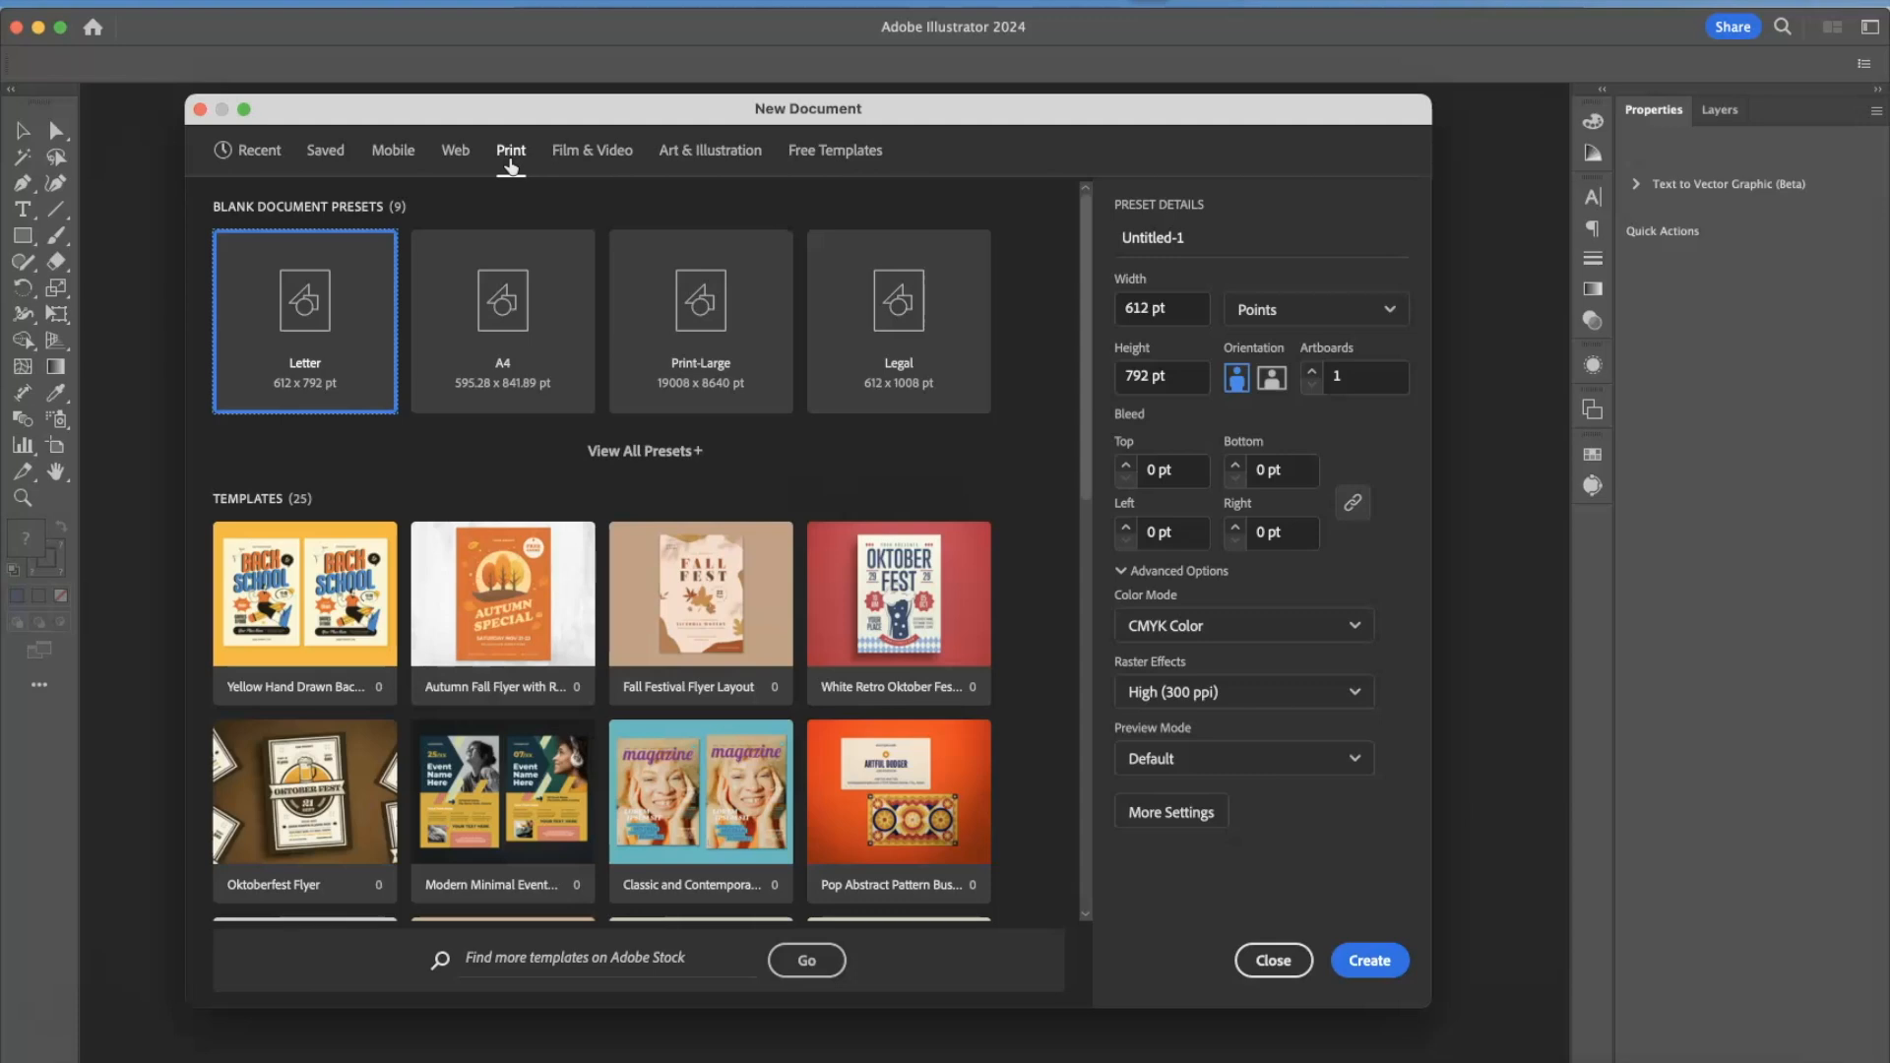
# Compare the blank document presets for Film & Video, Web, Print and Mobile, showing the full set of Mobile presets.
pyautogui.click(591, 150)
pyautogui.click(313, 303)
pyautogui.click(451, 152)
pyautogui.click(511, 156)
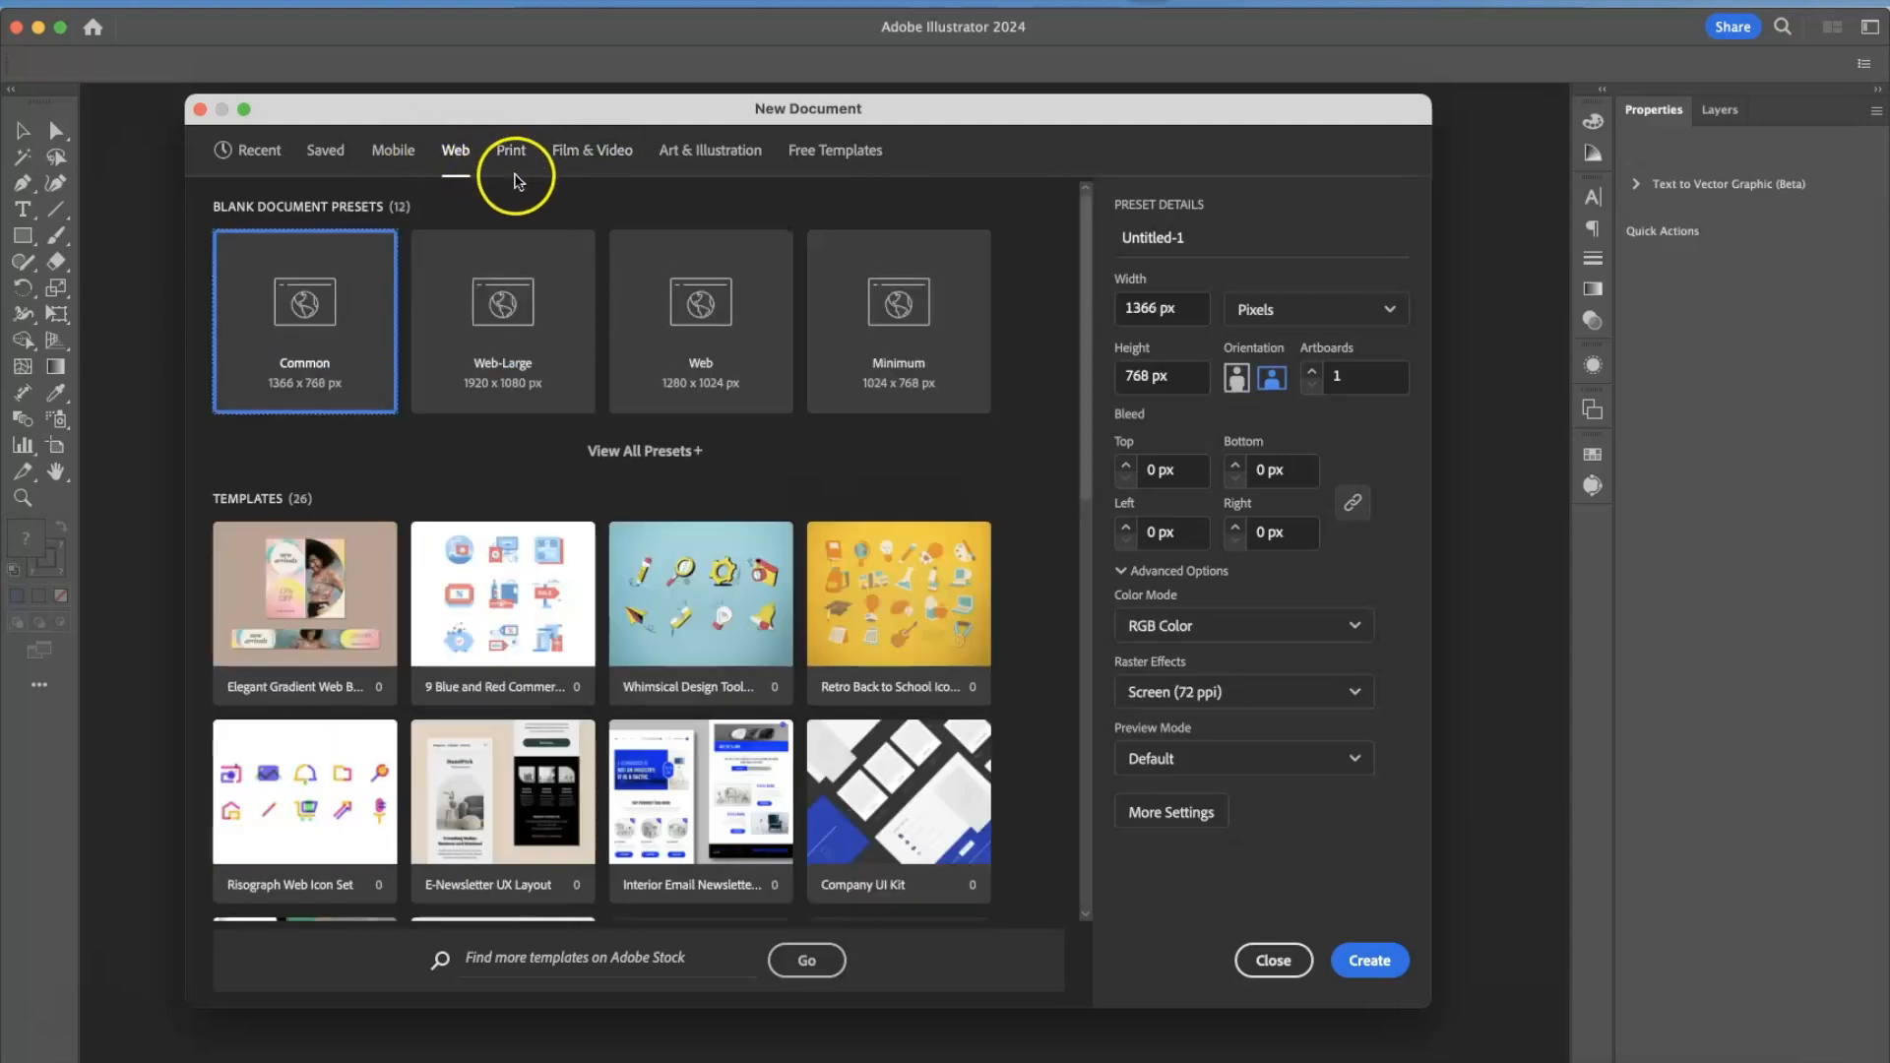
pyautogui.click(393, 152)
pyautogui.click(689, 453)
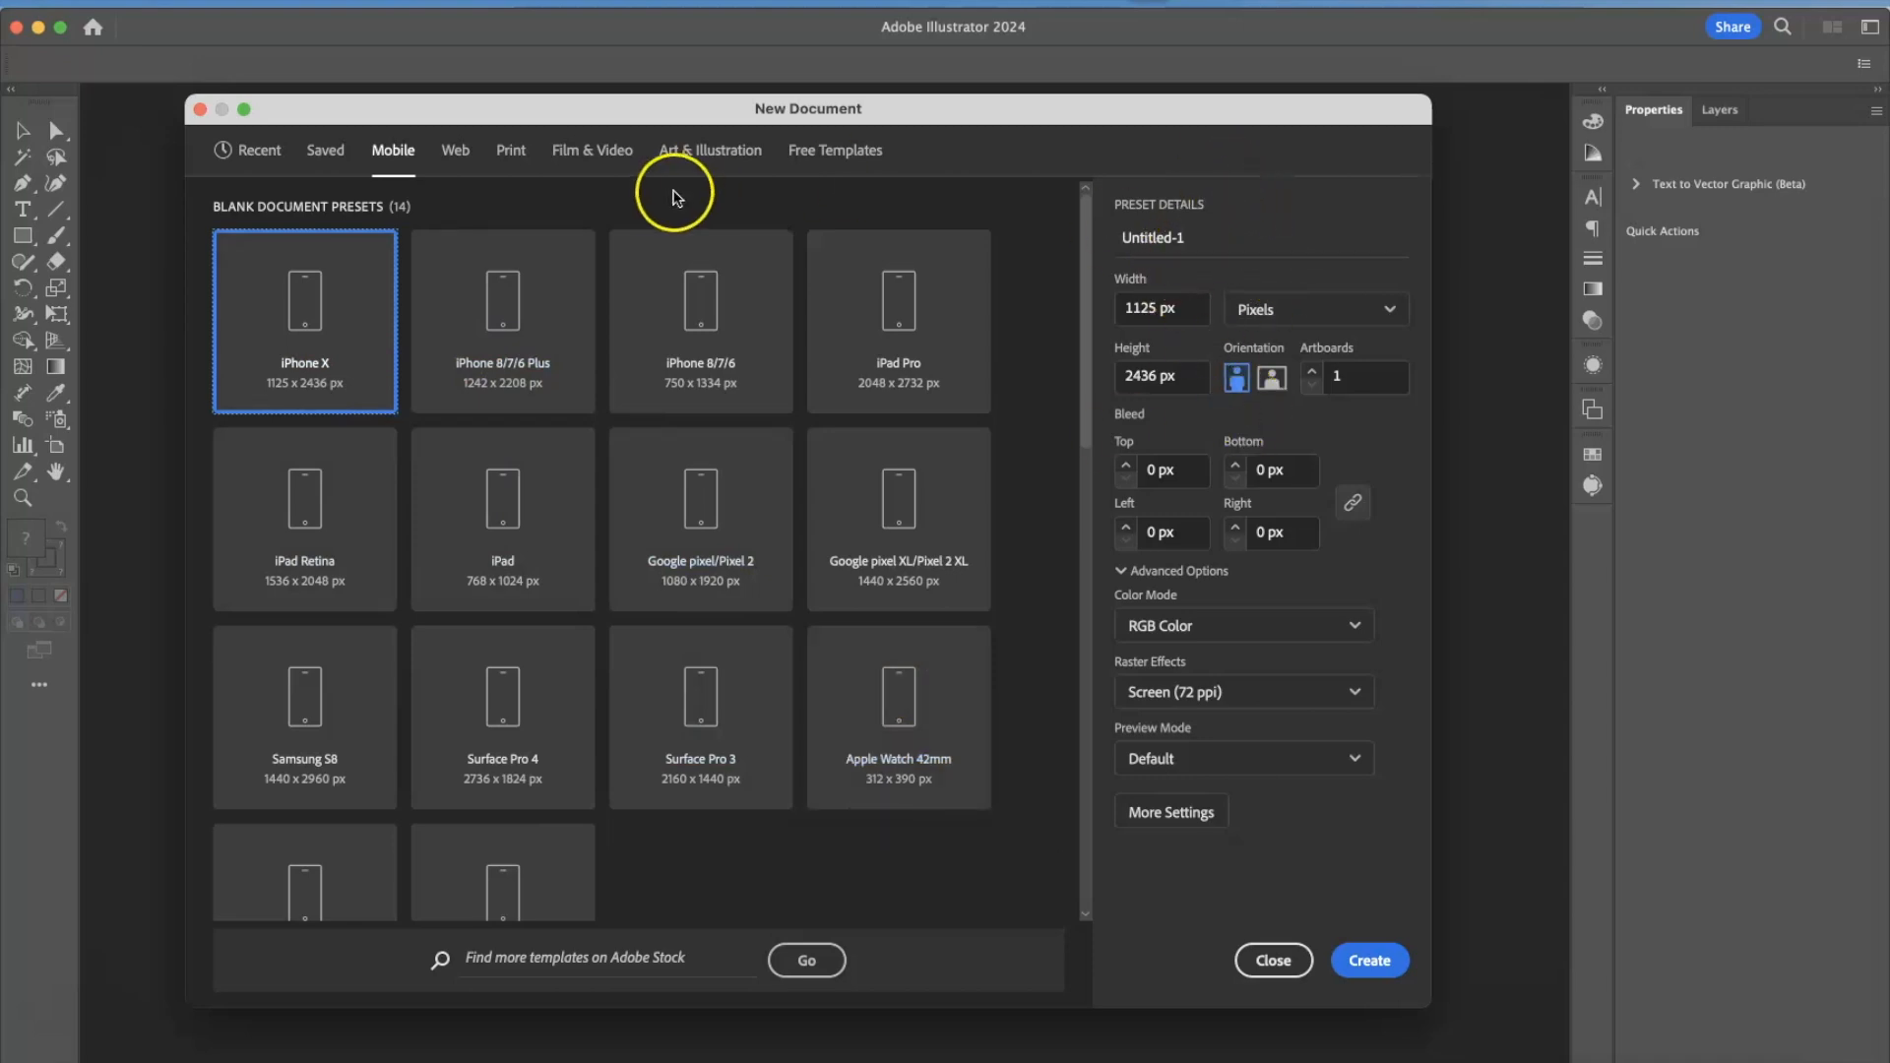
pyautogui.click(455, 152)
# Choose the Letter print preset and name the document with the owner's last and first name followed by "3rd Test".
pyautogui.click(511, 150)
pyautogui.click(283, 349)
pyautogui.tripleClick(1210, 237)
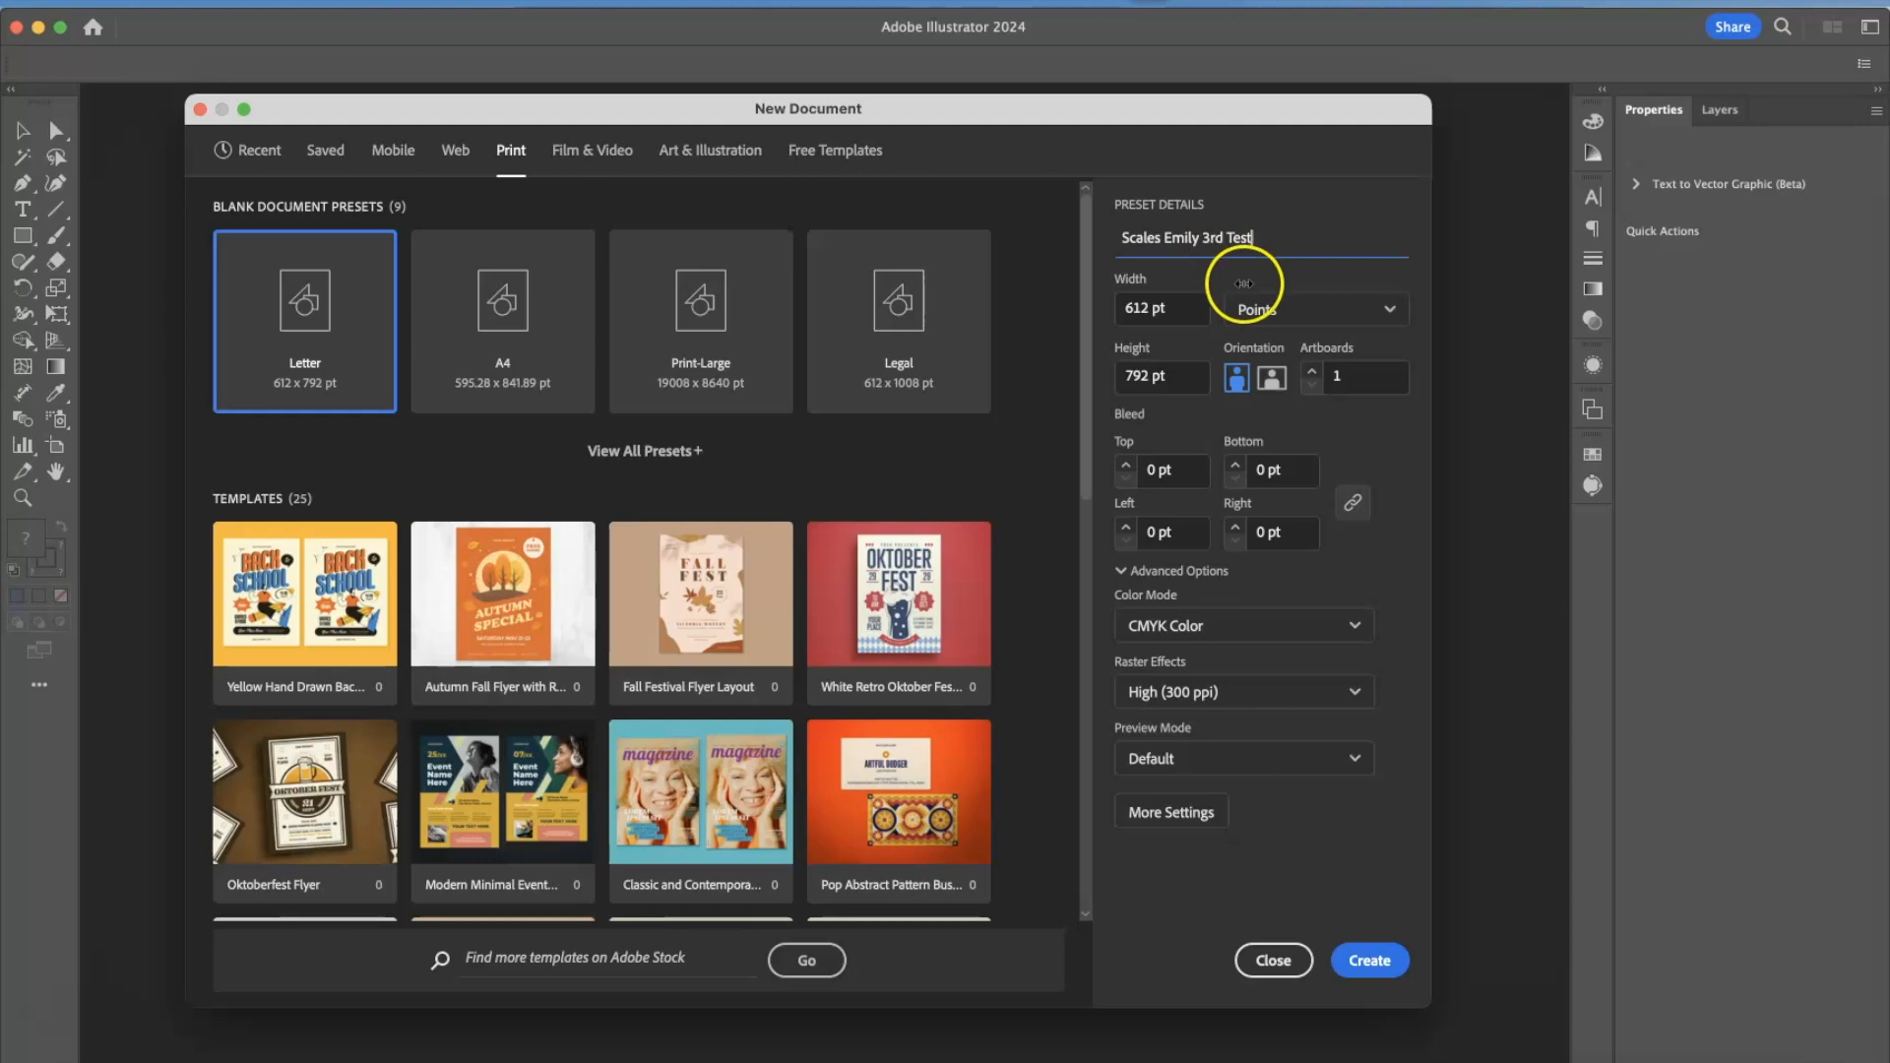
pyautogui.click(1275, 120)
pyautogui.moveTo(1275, 120); pyautogui.dragTo(1252, 109)
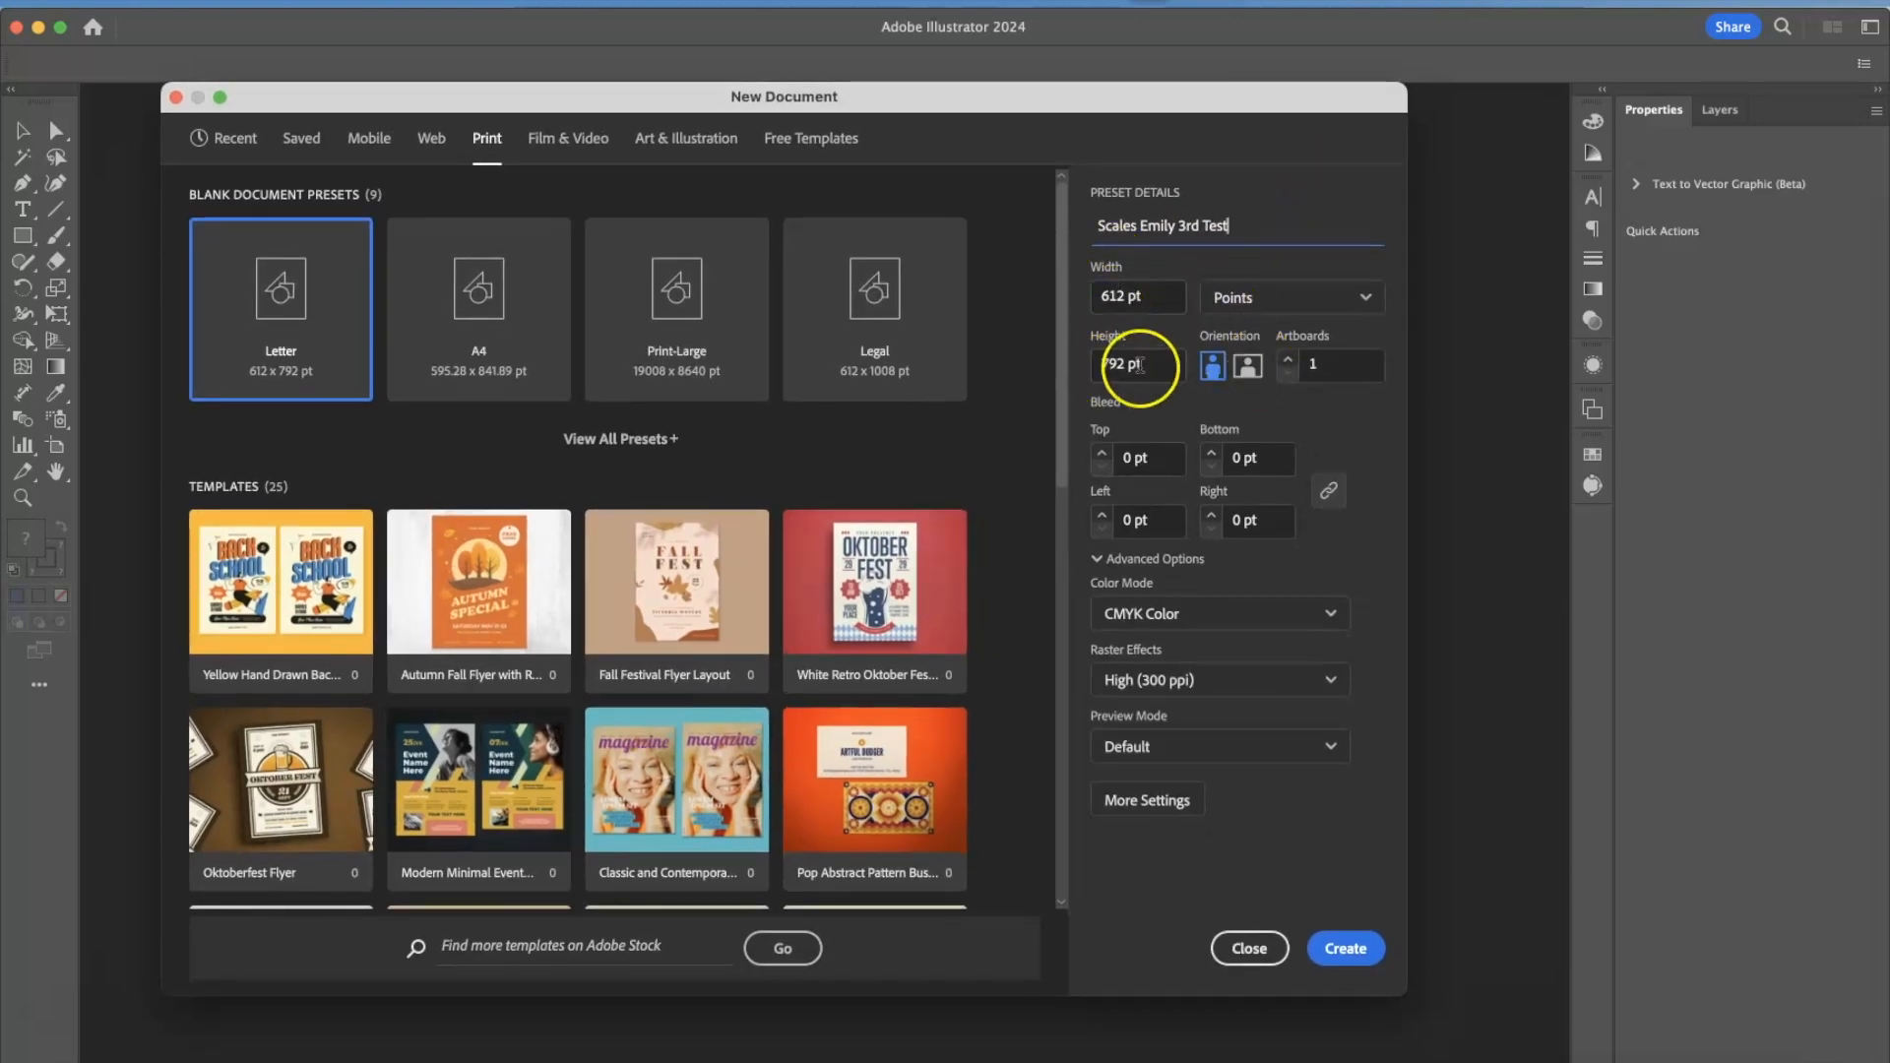
# Set the new document's units to Inches, the number of artboards to 2 and the color mode to CMYK Color.
pyautogui.click(1349, 306)
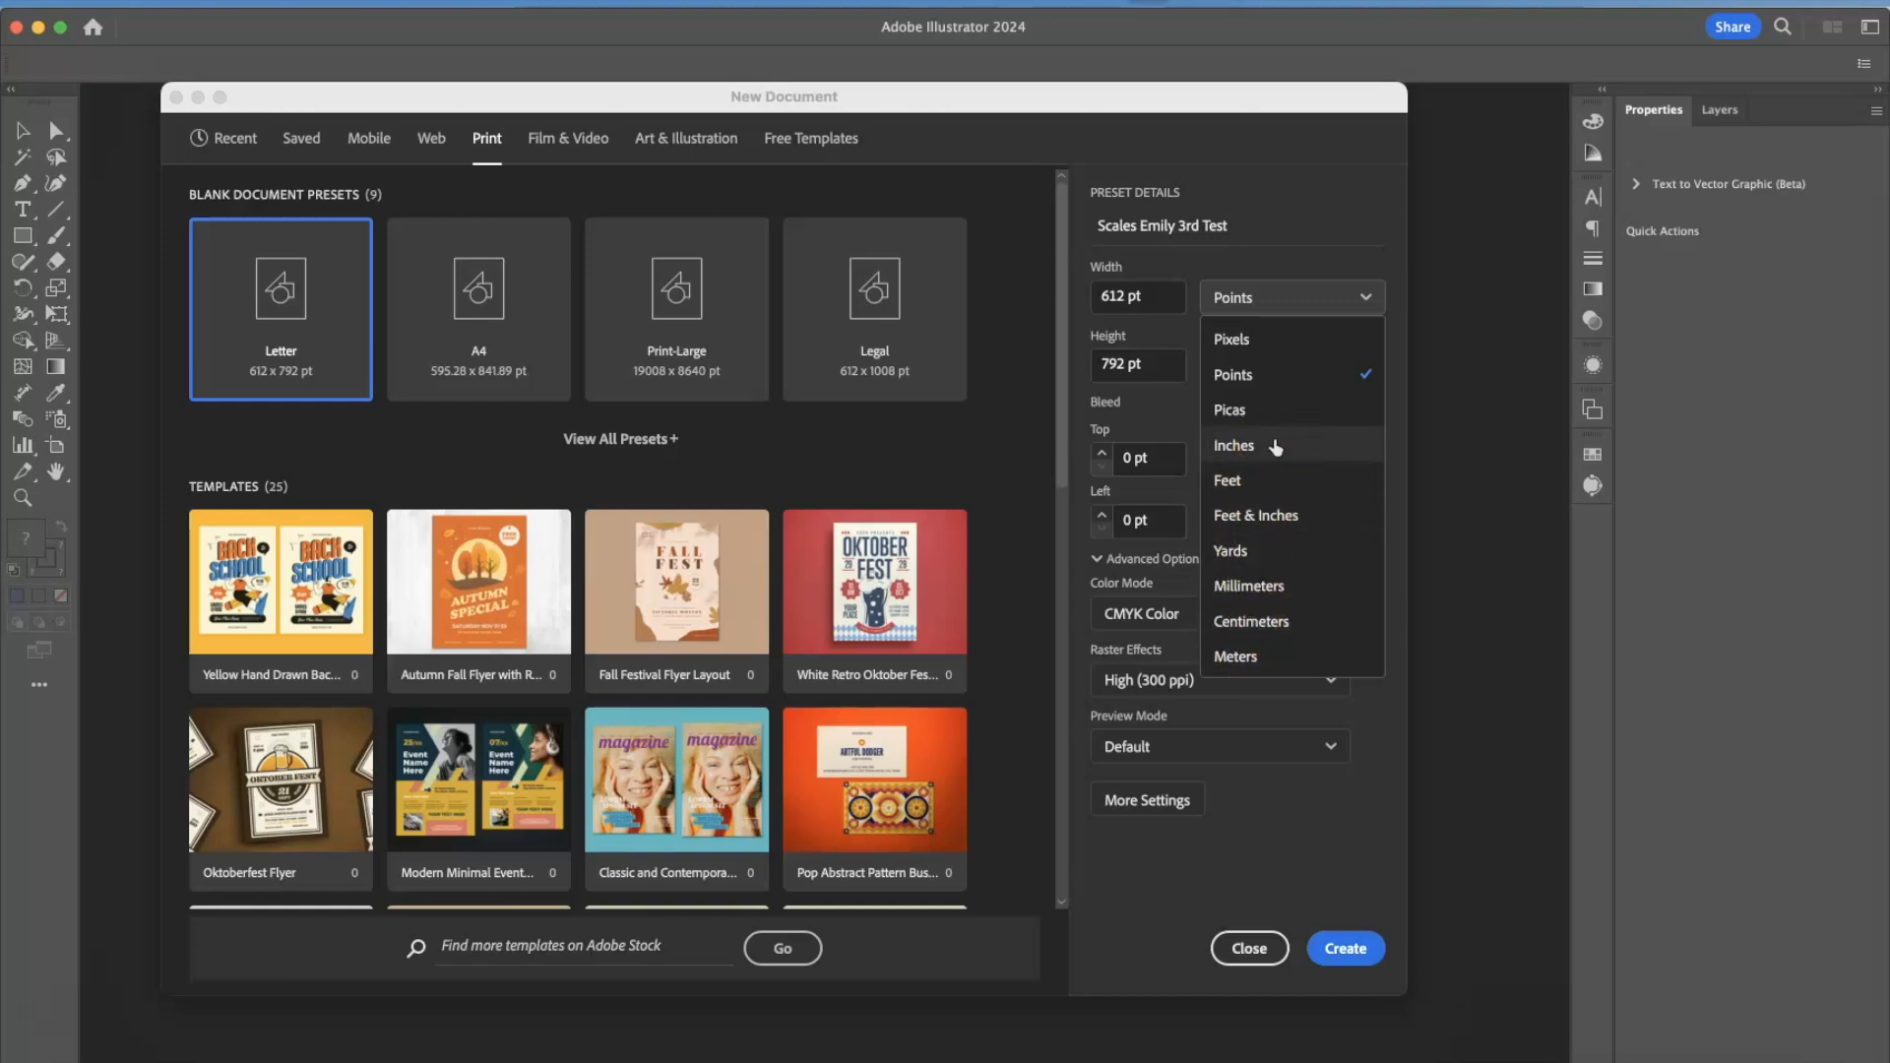
pyautogui.click(1244, 447)
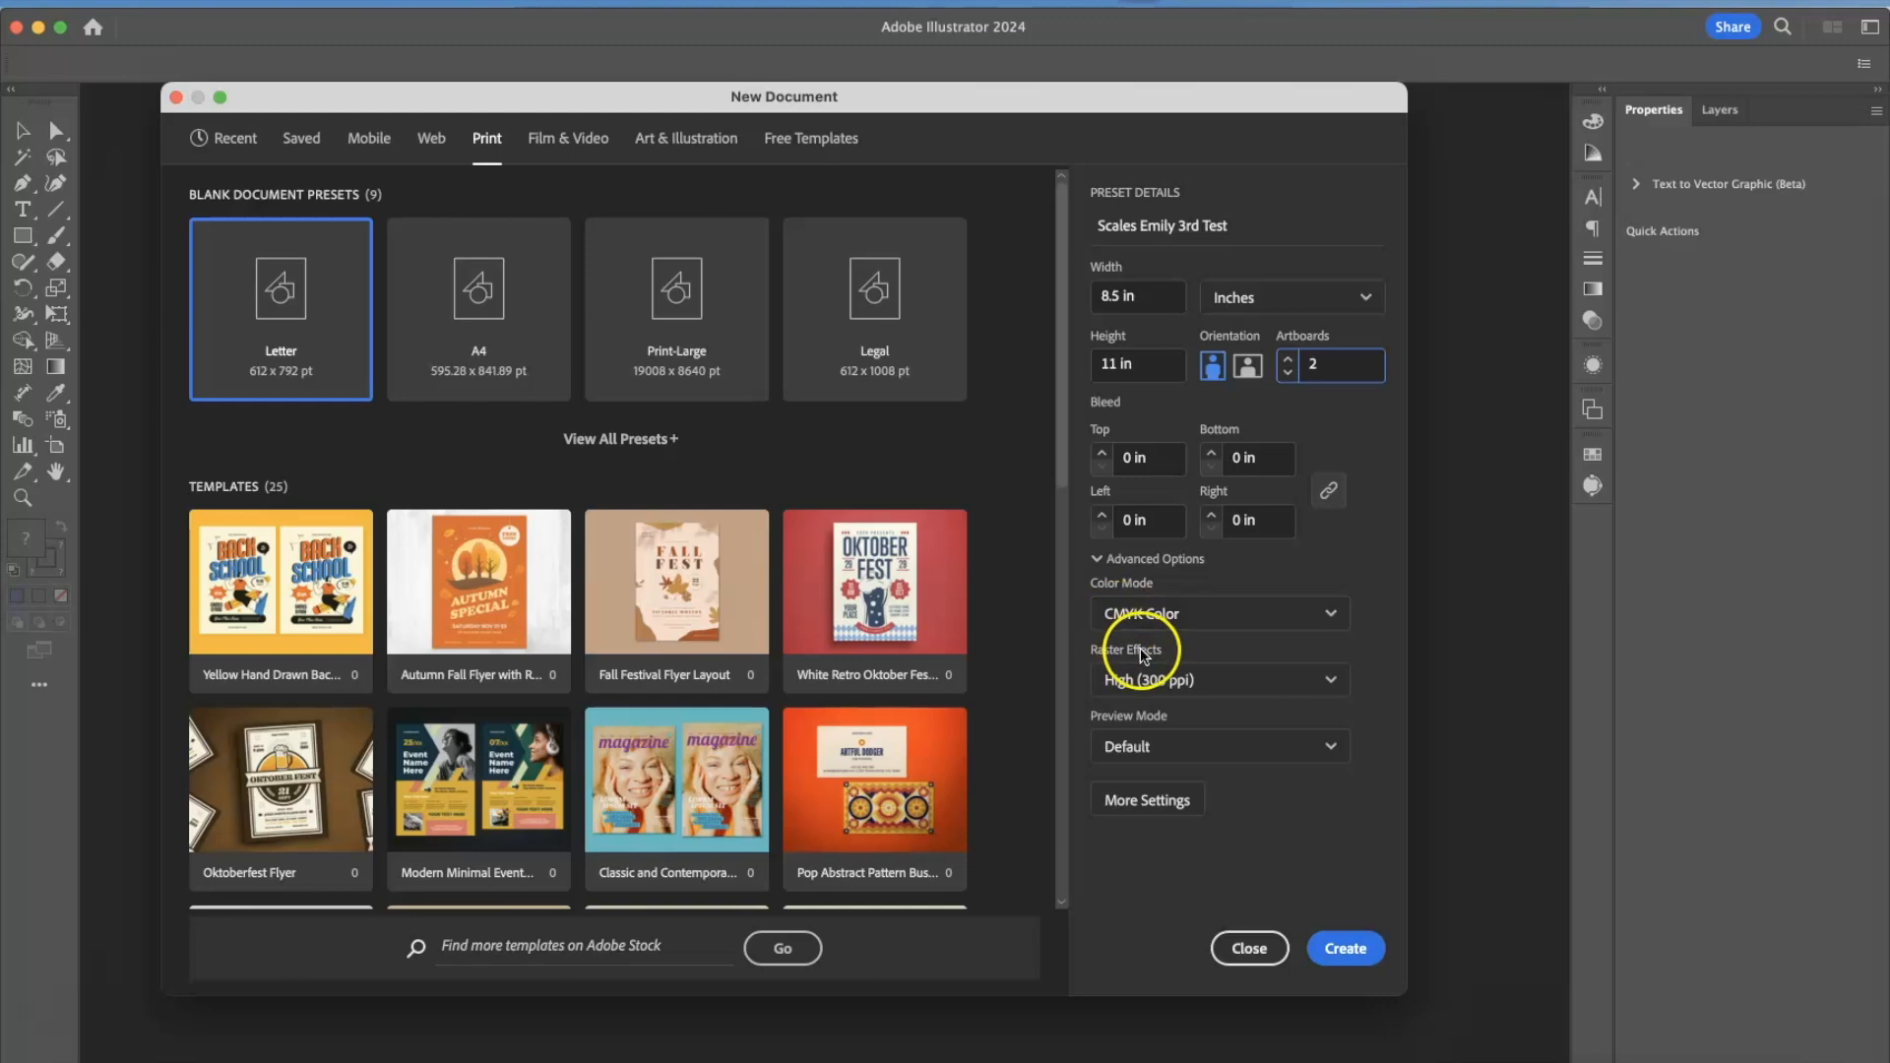
pyautogui.click(1115, 618)
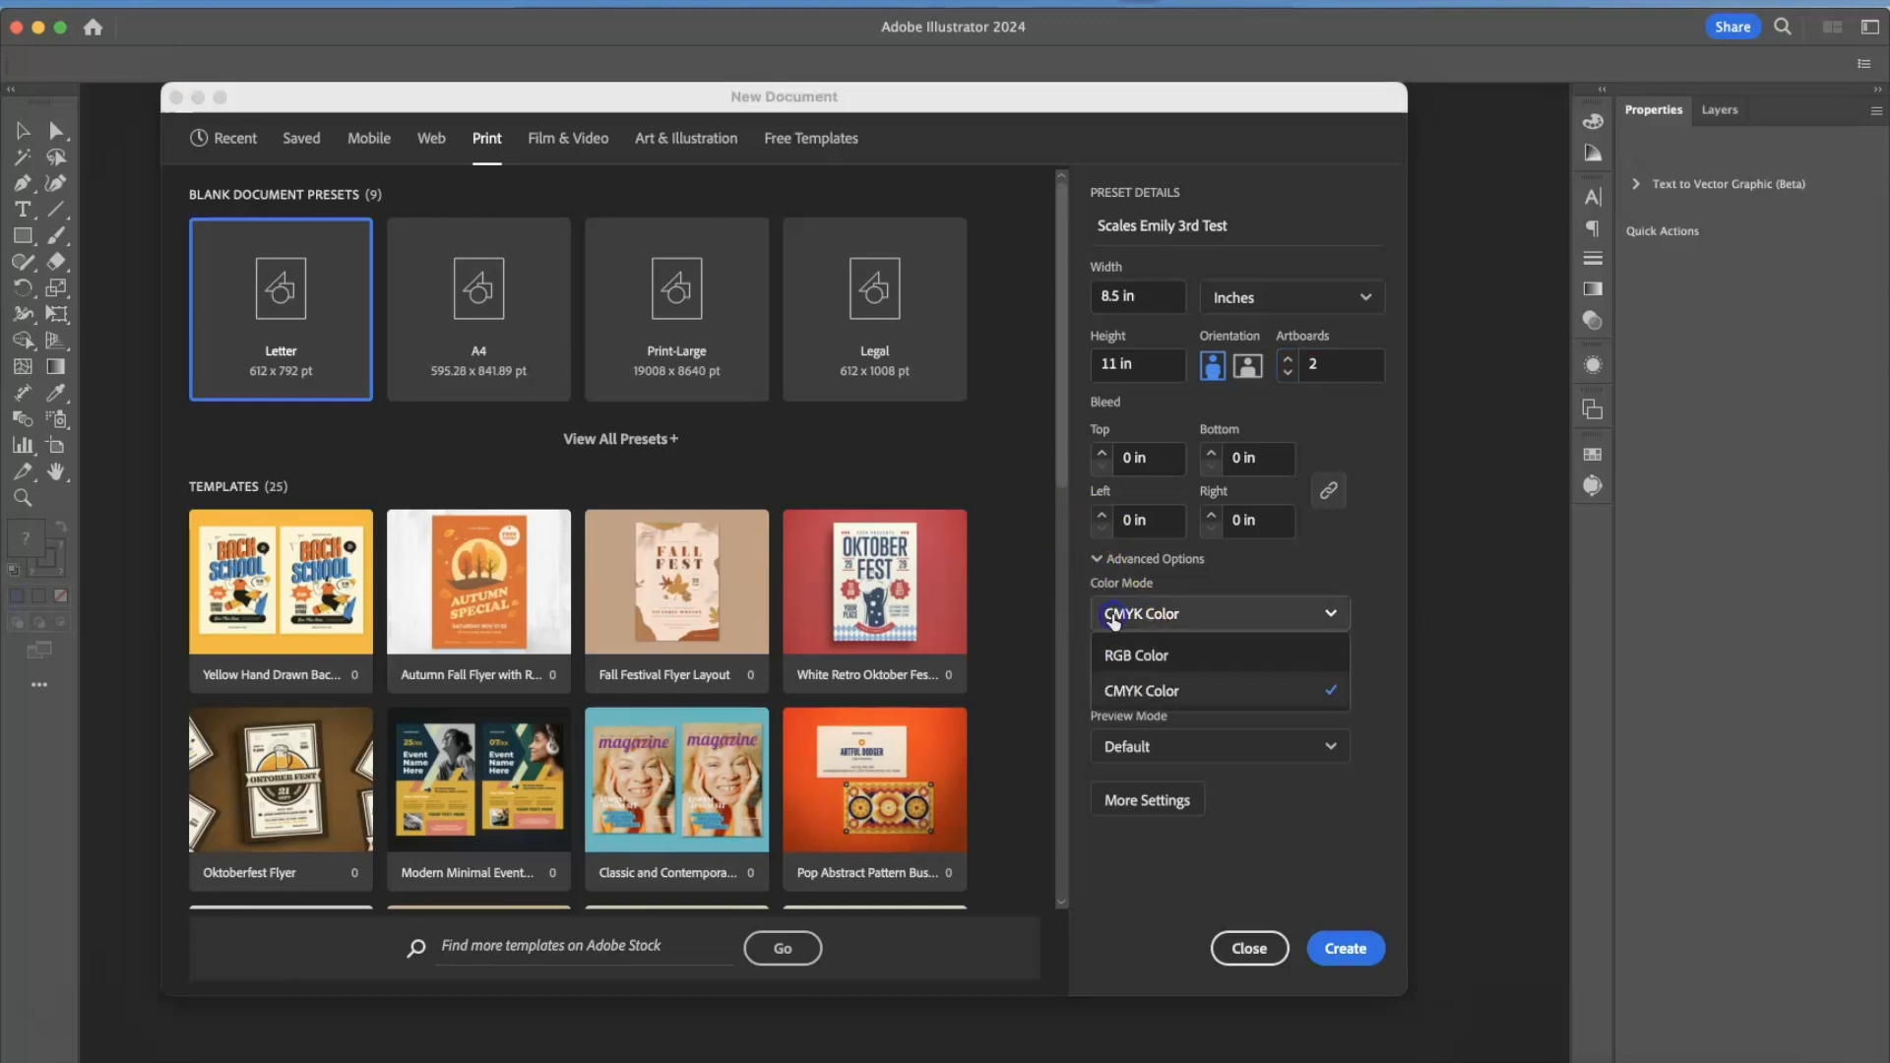
pyautogui.click(1241, 689)
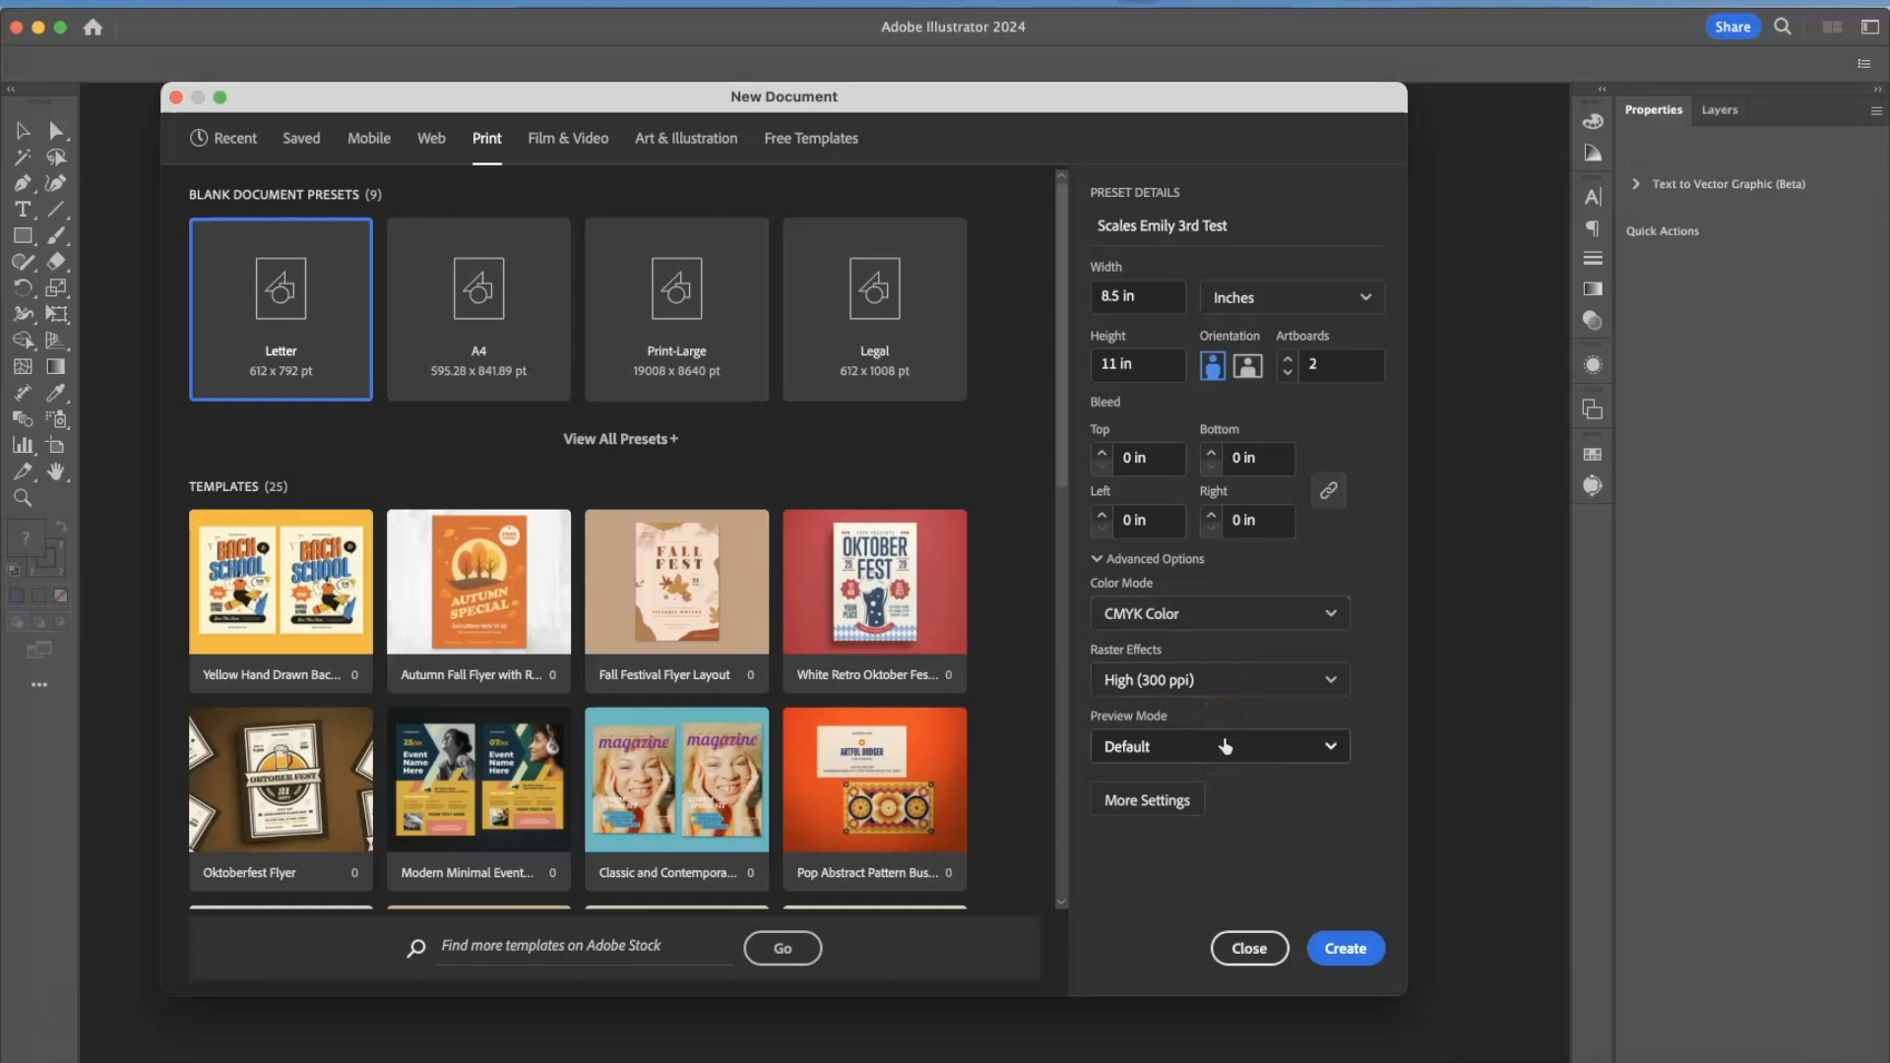
# Review the additional document settings without changing them, and create the two-artboard Letter document.
pyautogui.click(1171, 810)
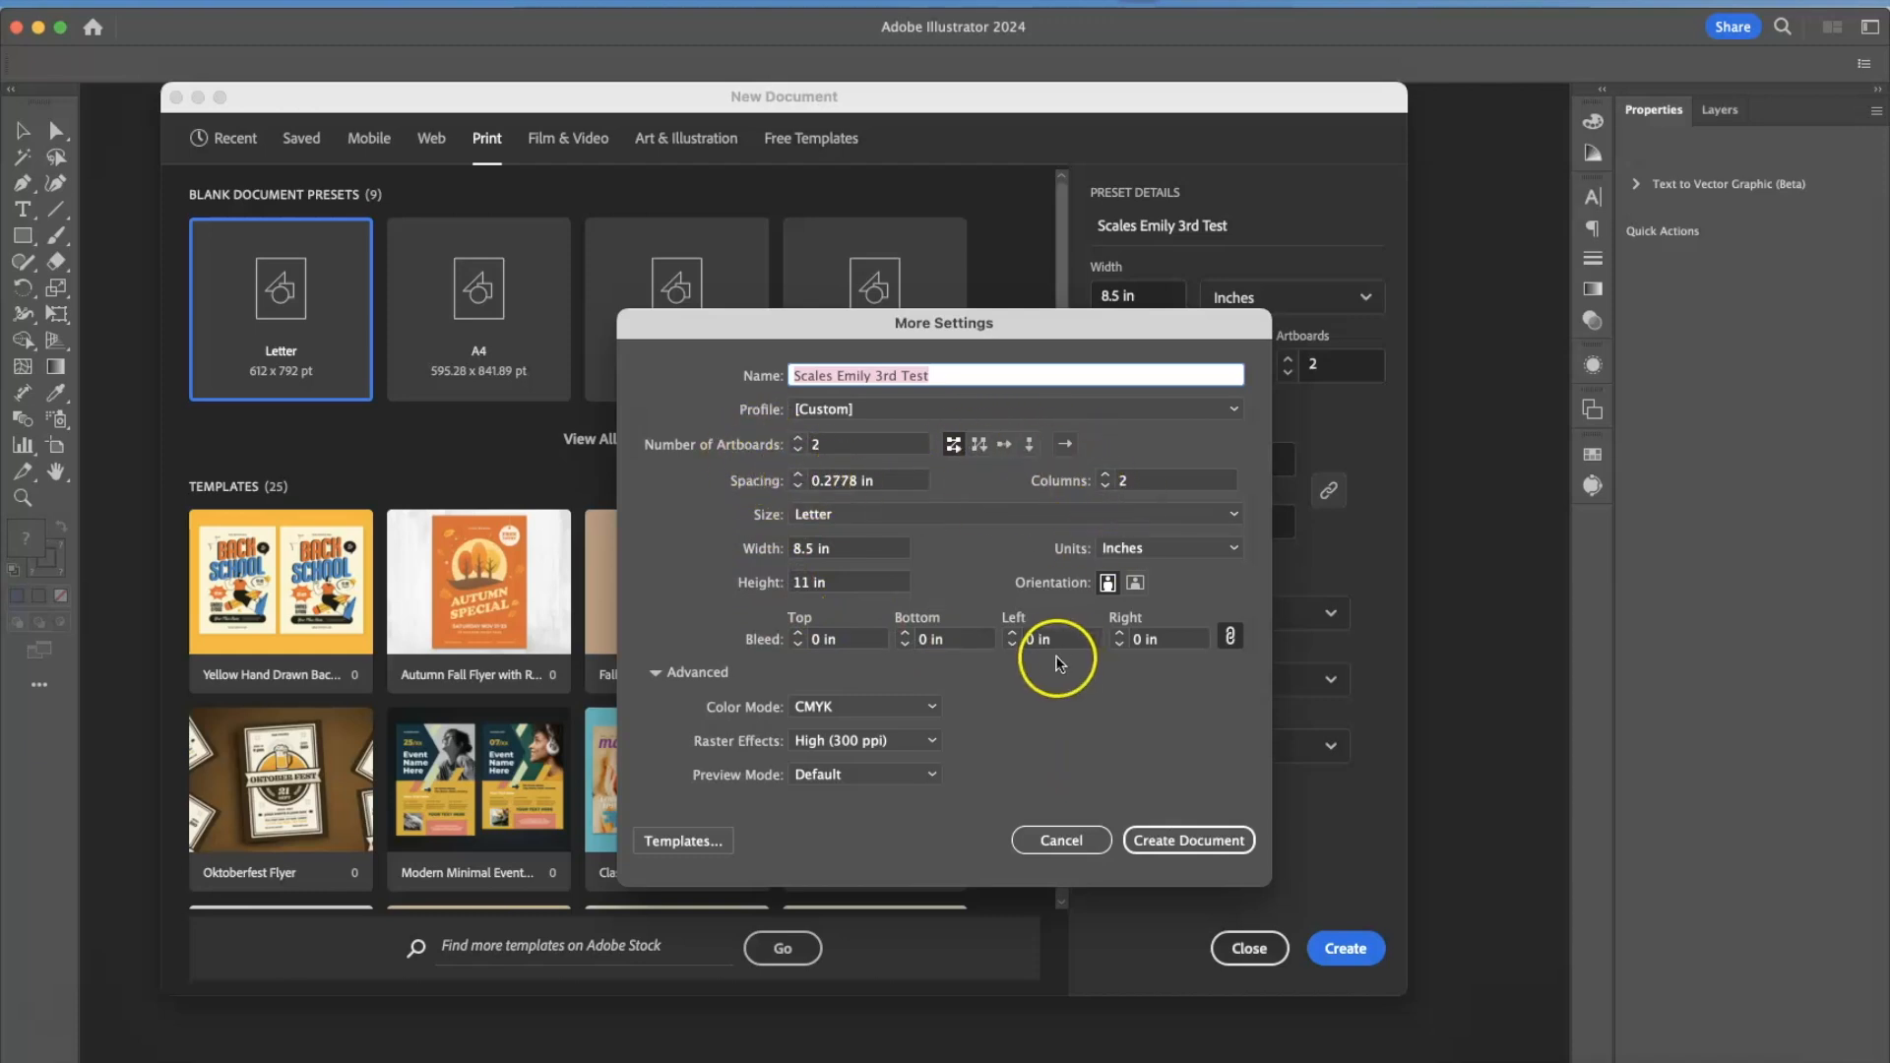
pyautogui.click(1065, 843)
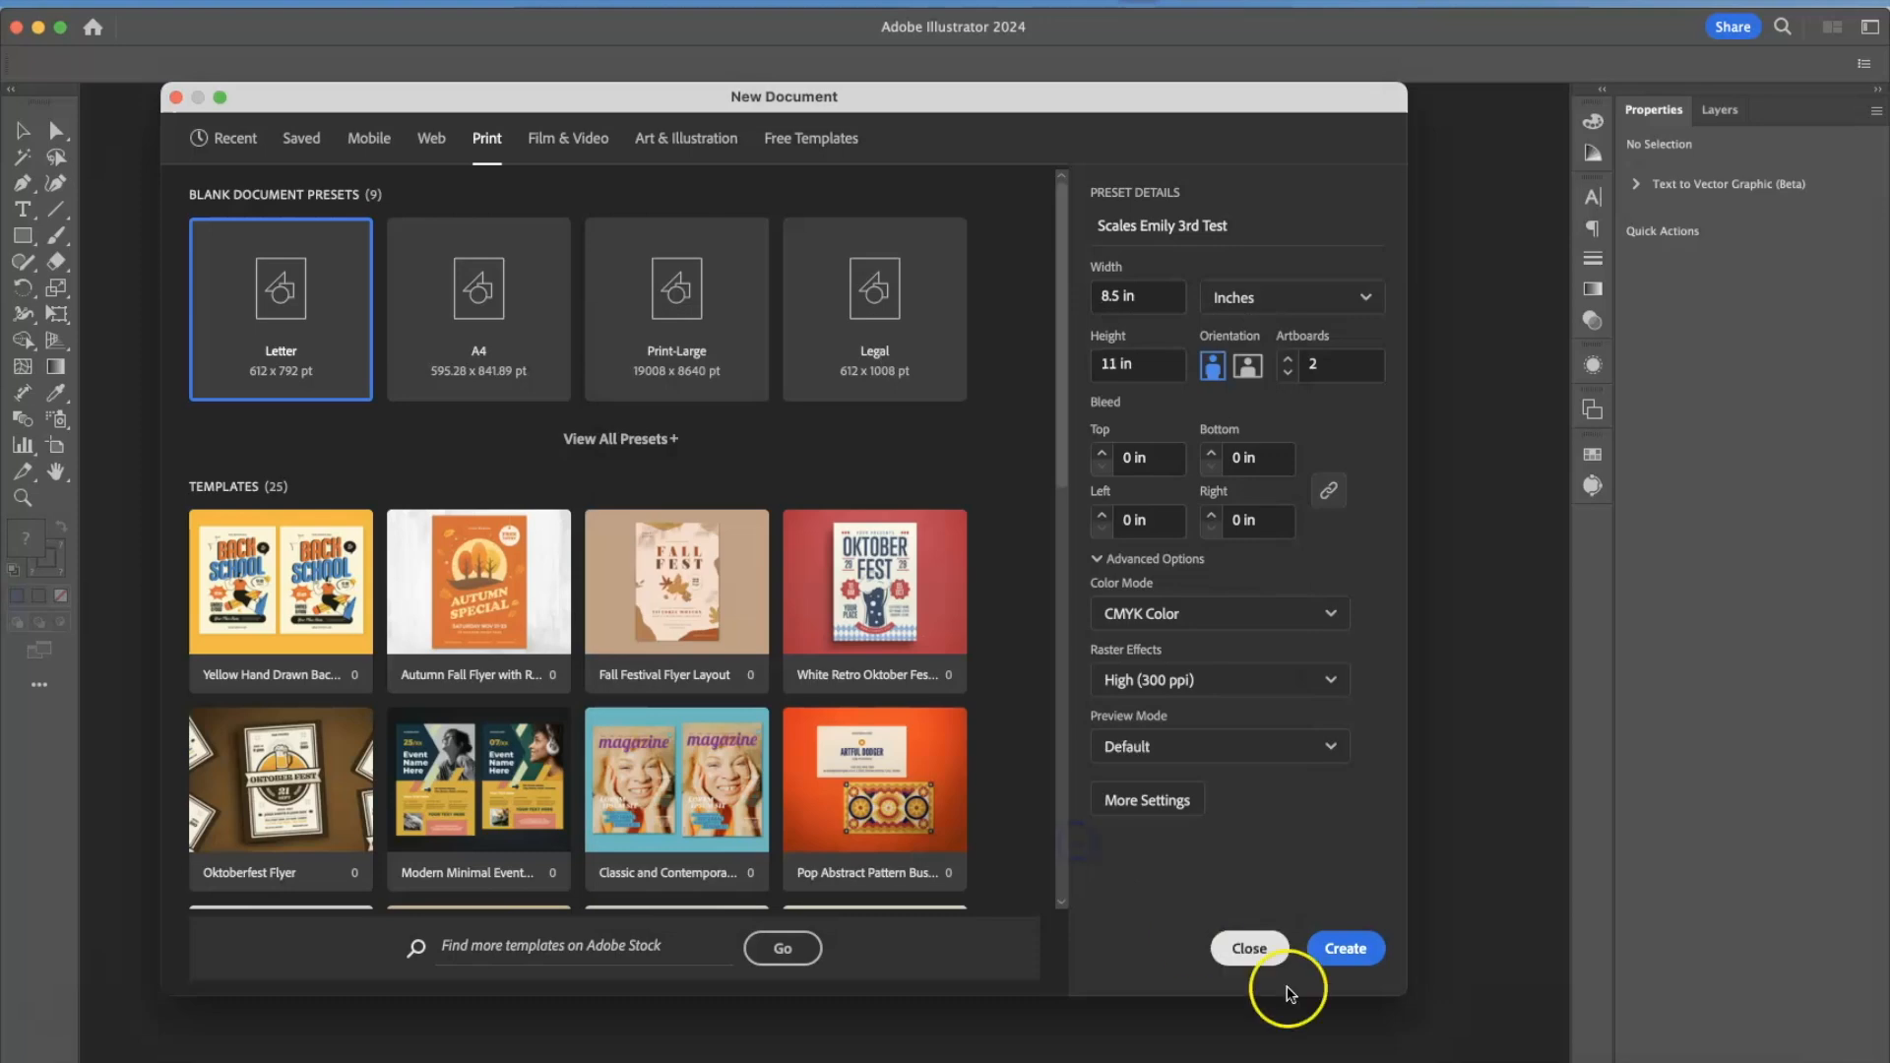
pyautogui.click(1346, 948)
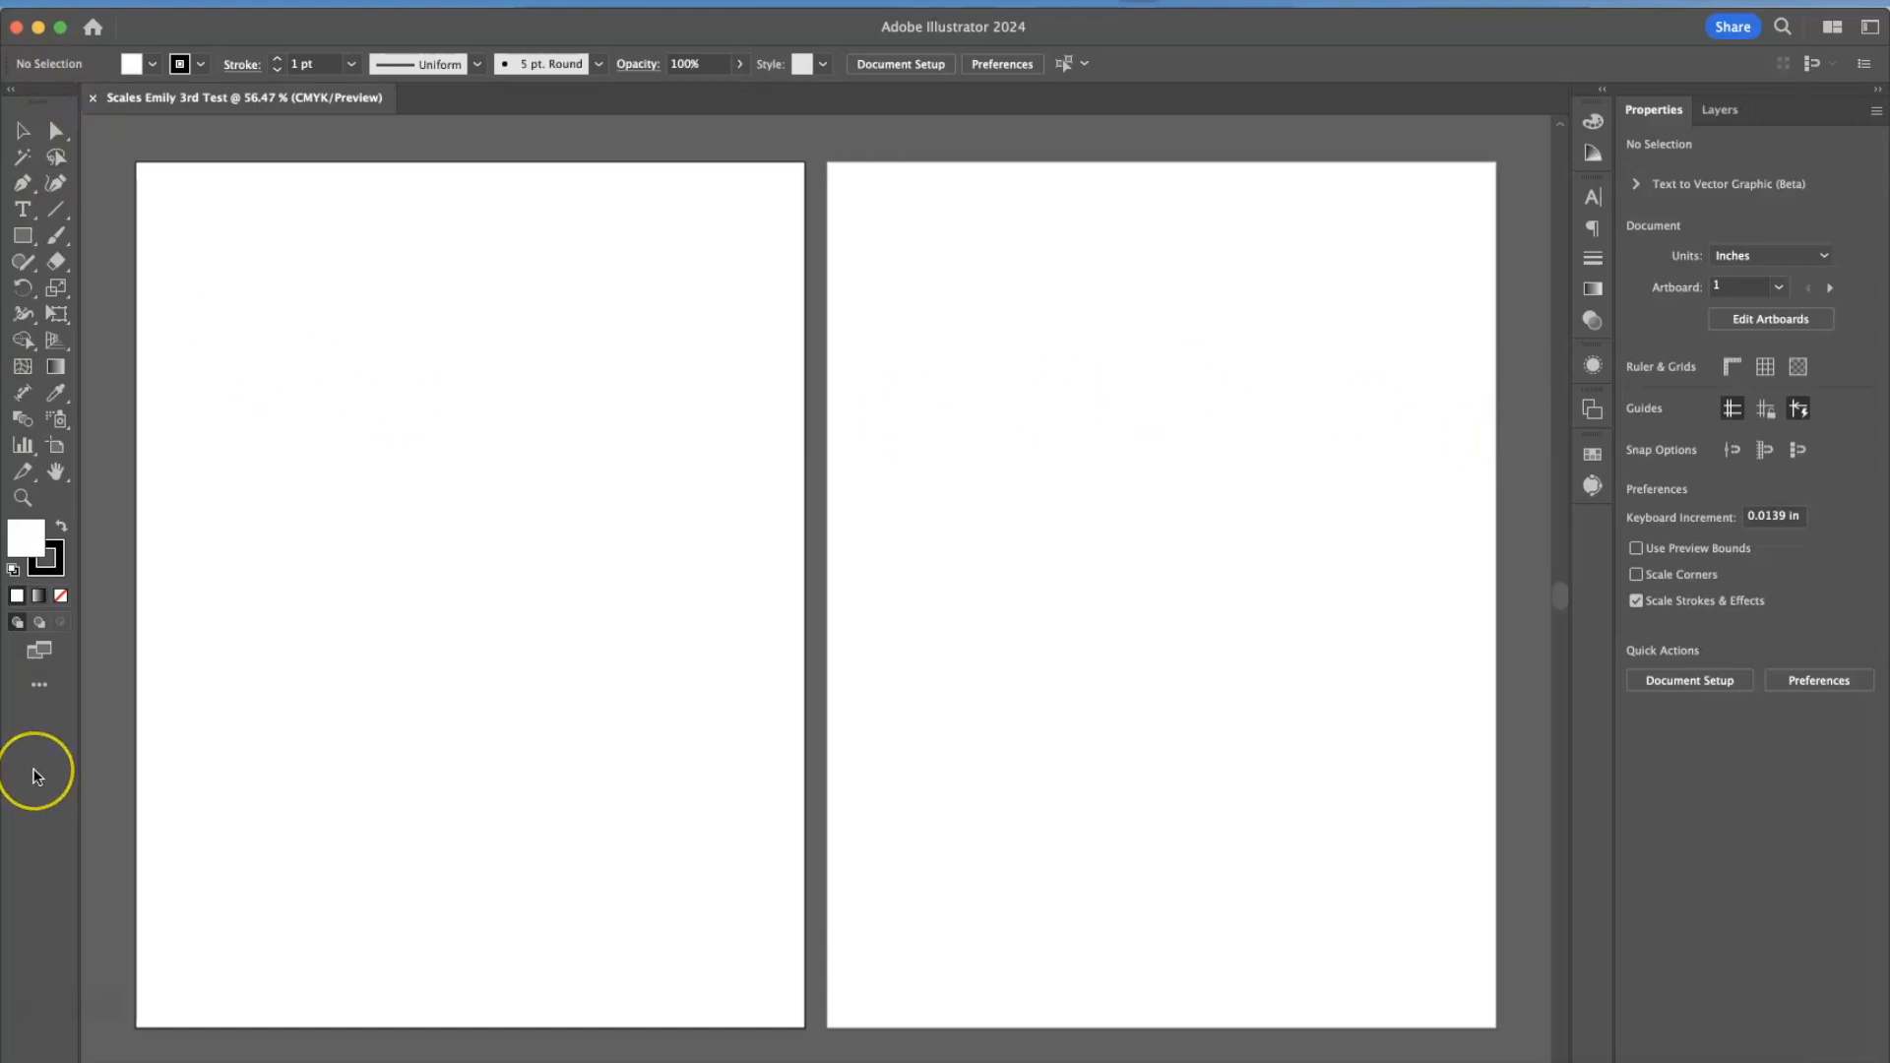
# Examine the tool variants grouped with the Type, Direct Selection and Pen tools, ending with the Pen tool active.
pyautogui.click(28, 214)
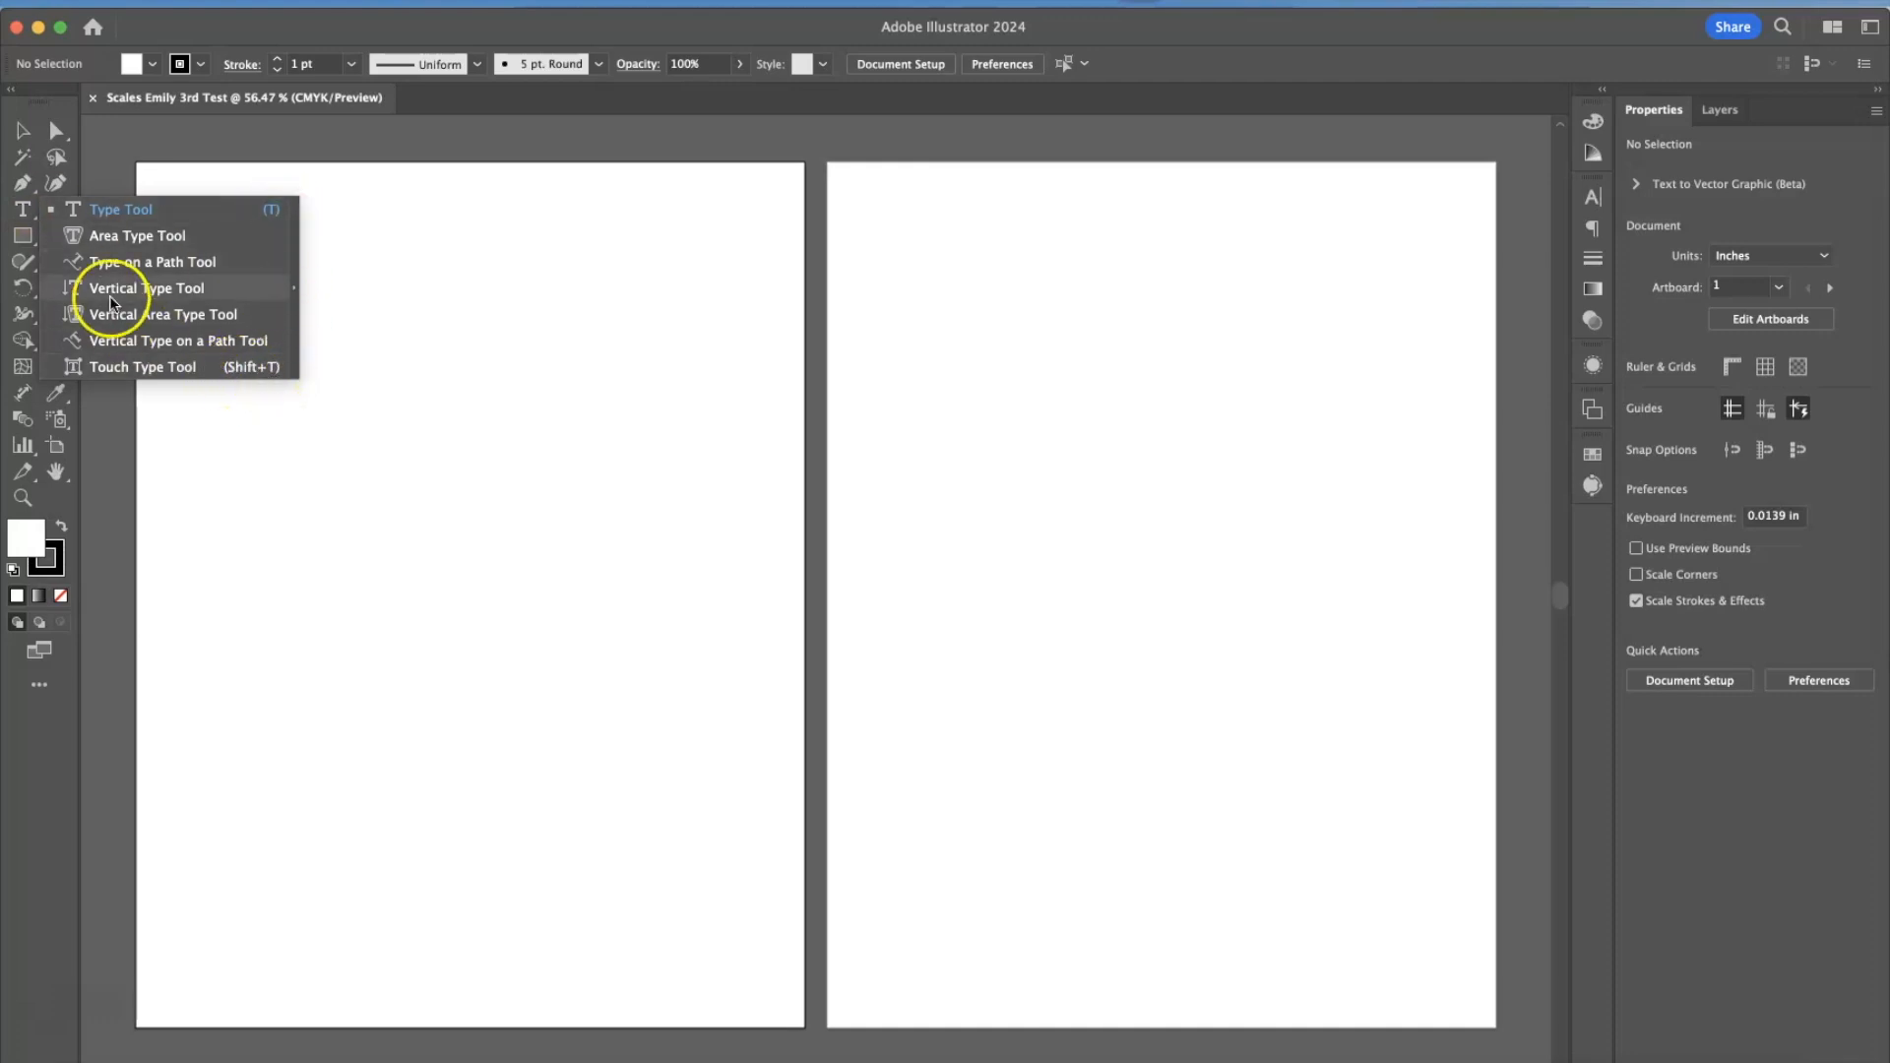
pyautogui.click(65, 139)
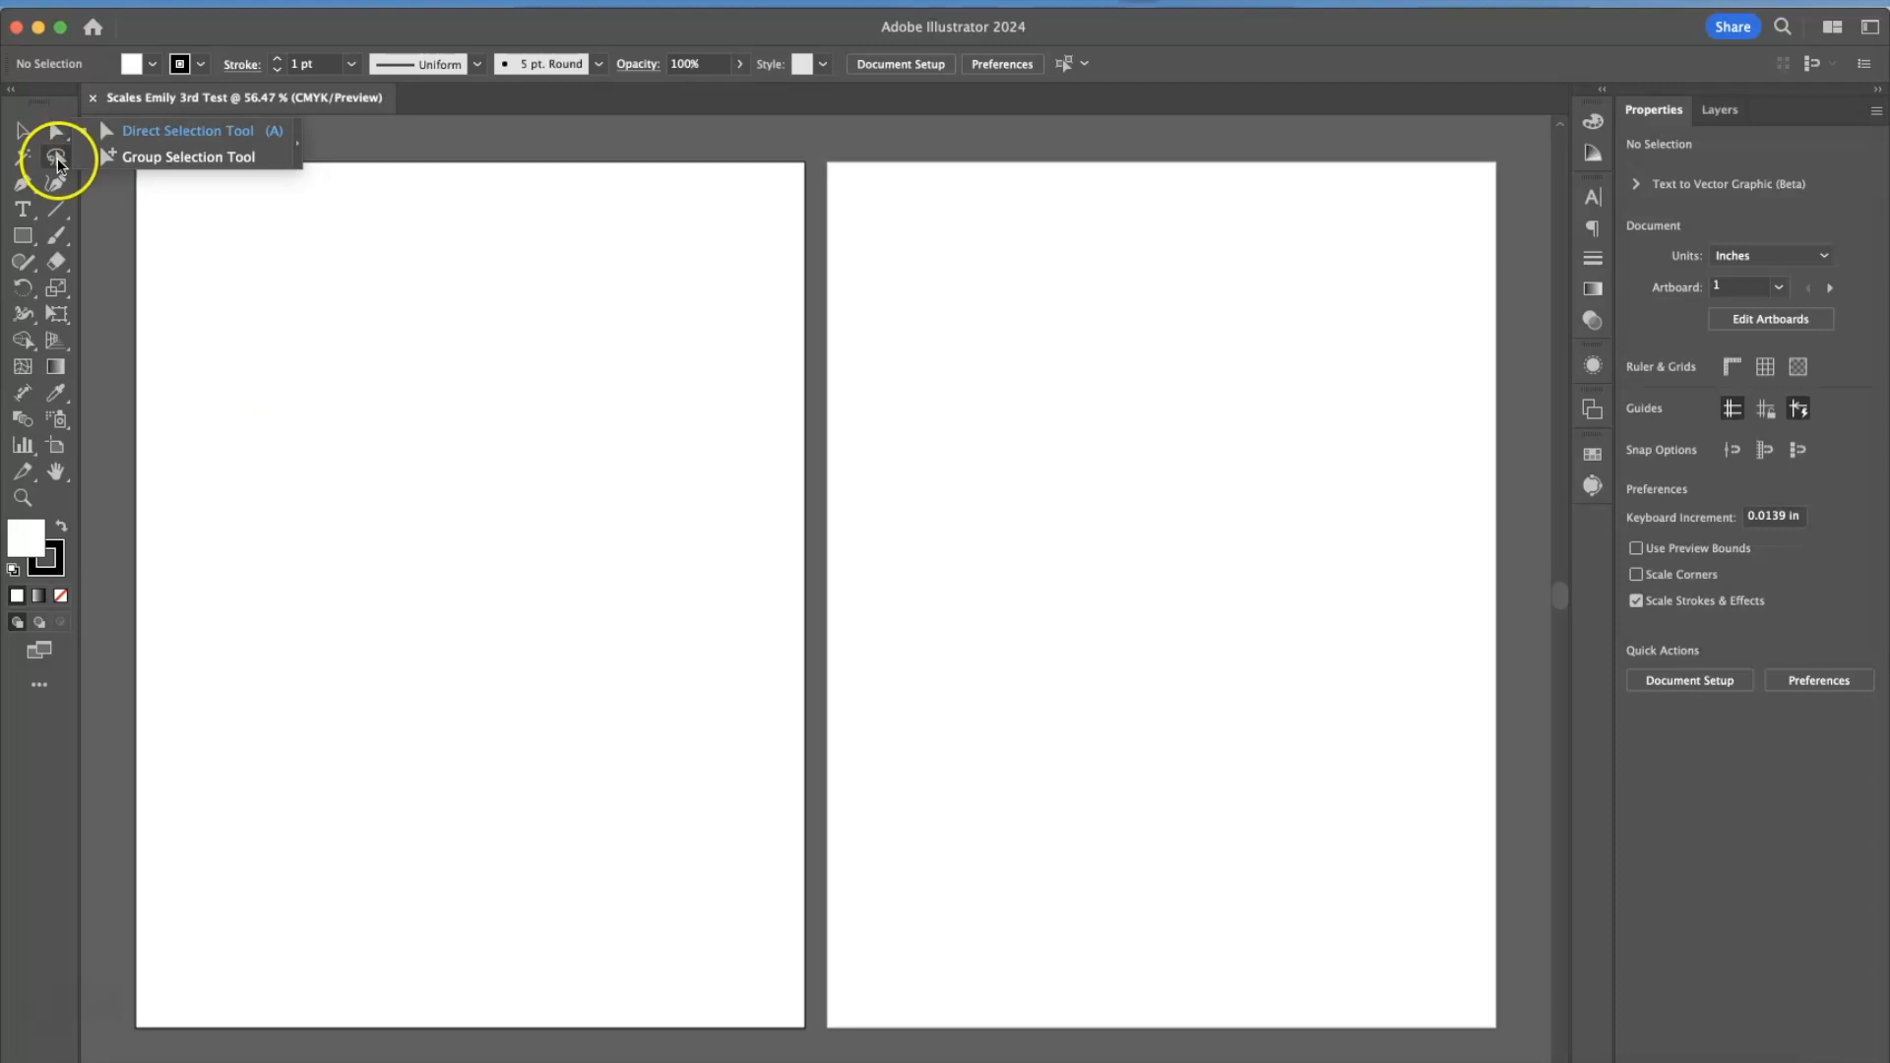
pyautogui.click(59, 182)
pyautogui.click(21, 184)
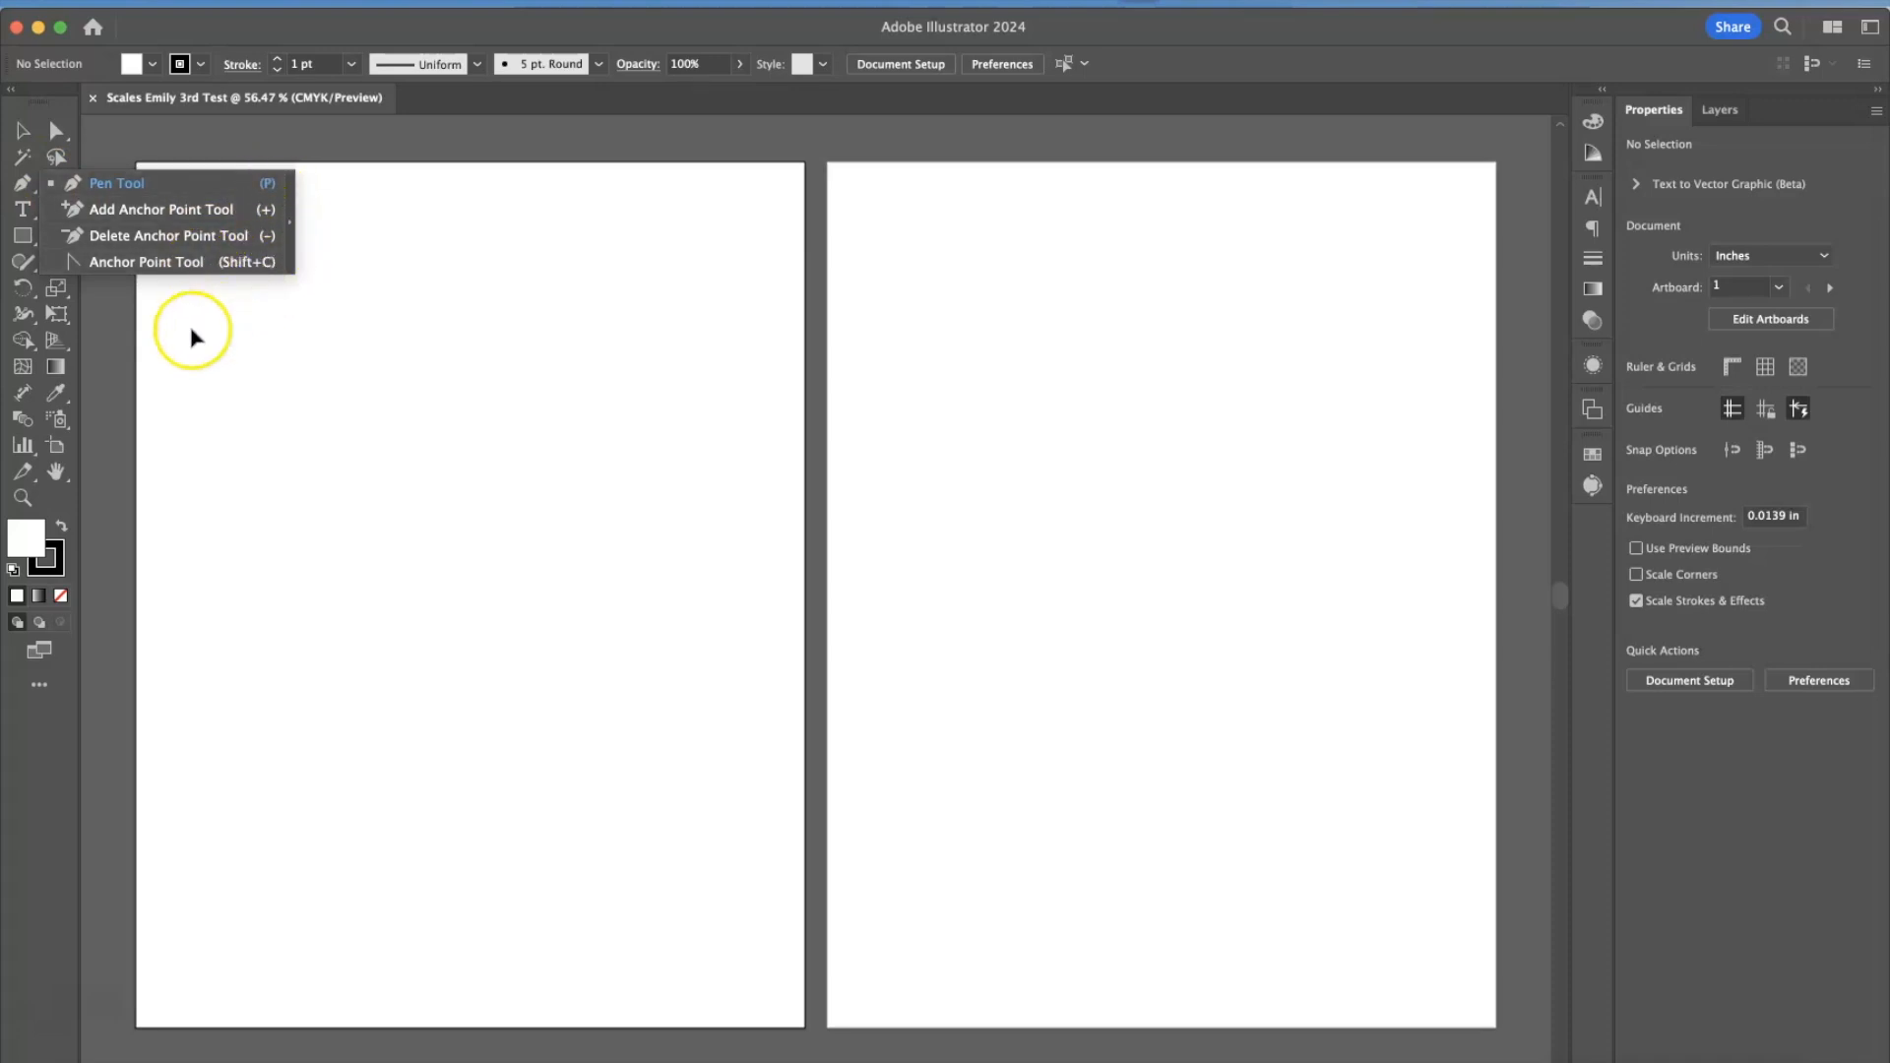
pyautogui.click(74, 183)
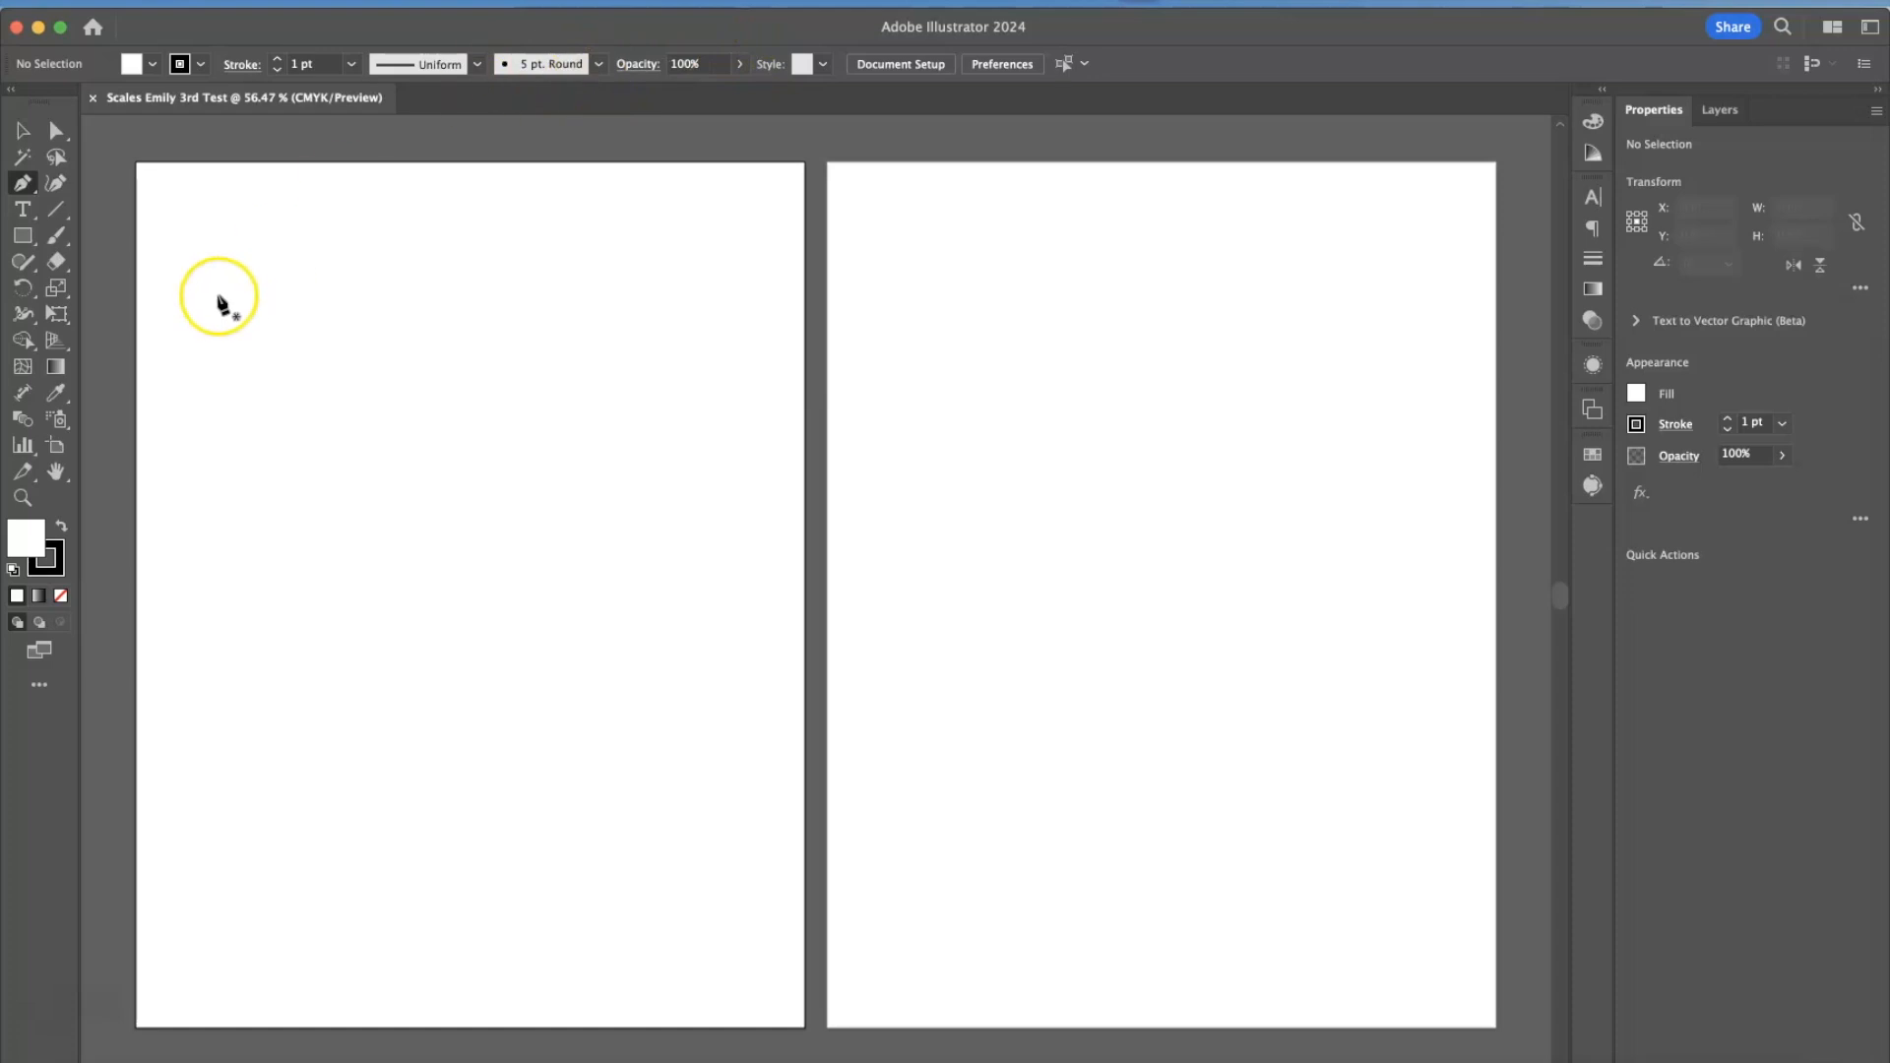
# Place "Lorem ipsum" placeholder text on the first artboard and paint an S-shaped brush stroke about 2.6 × 3.3 in beside it.
pyautogui.click(23, 210)
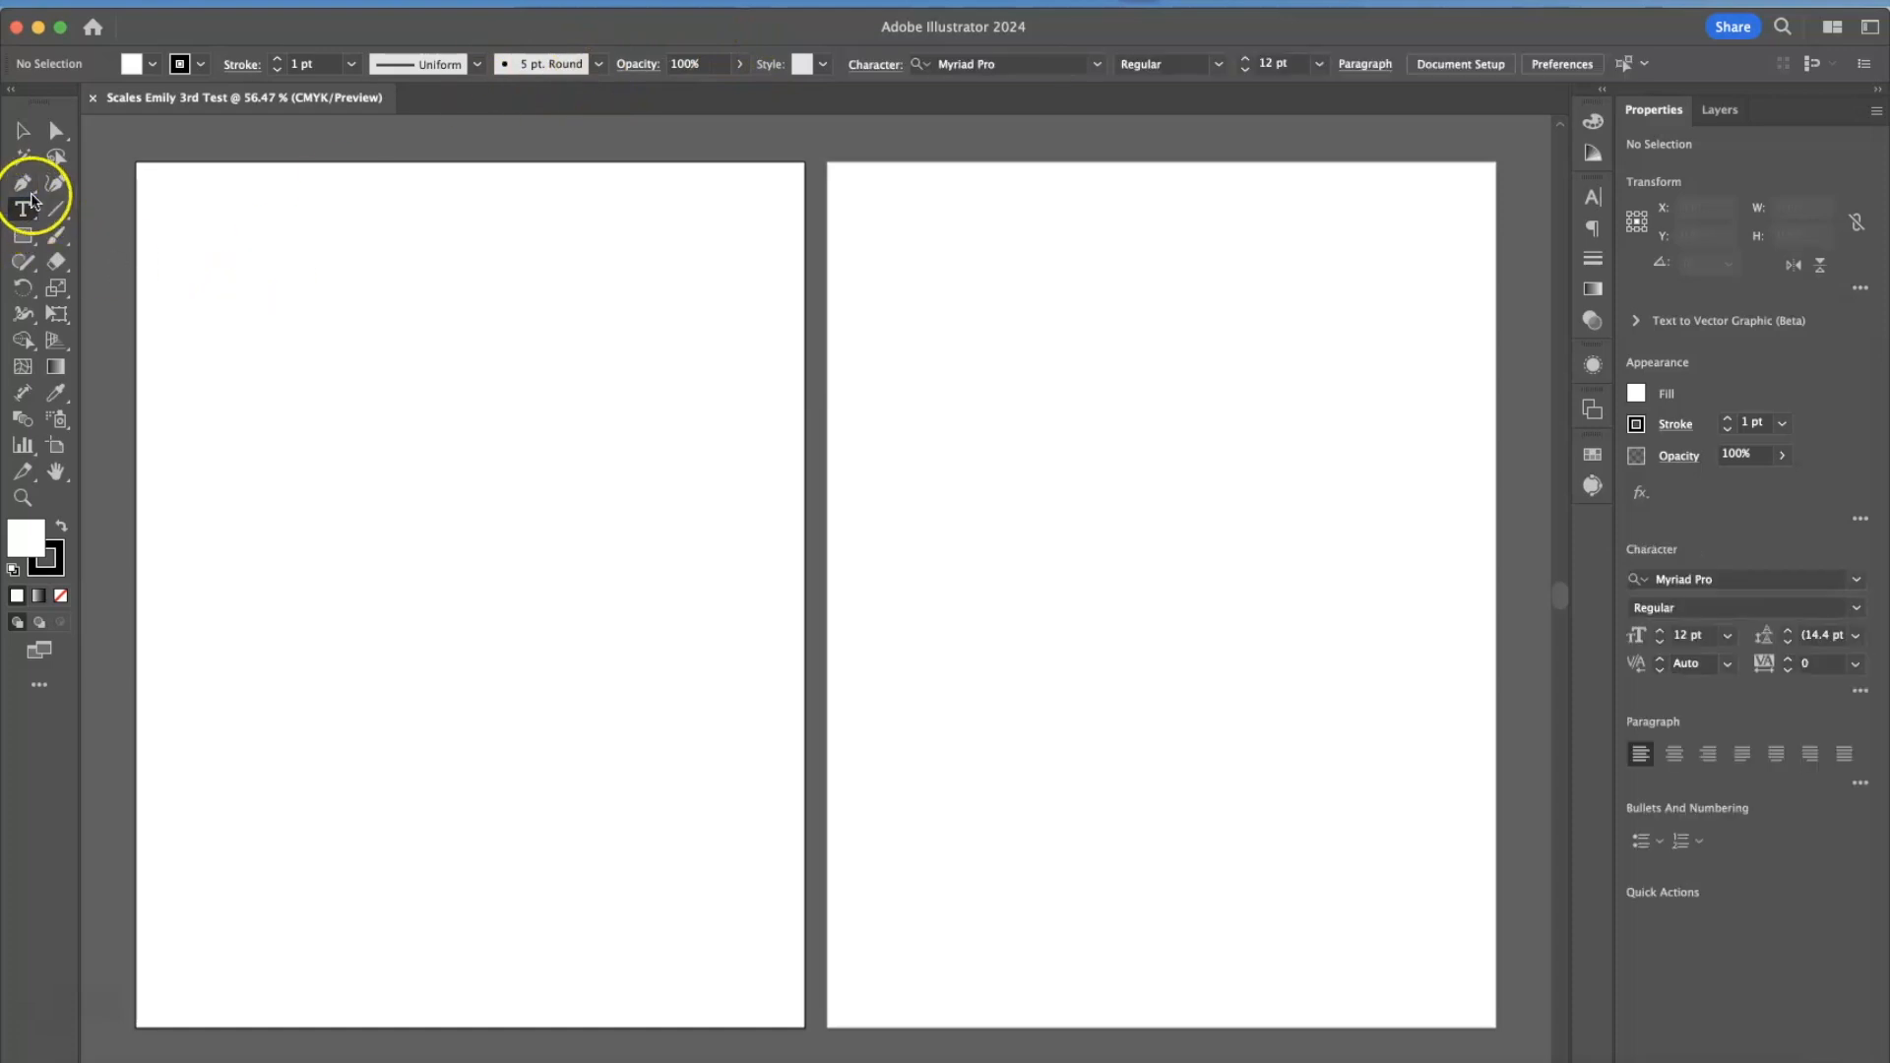
pyautogui.click(246, 380)
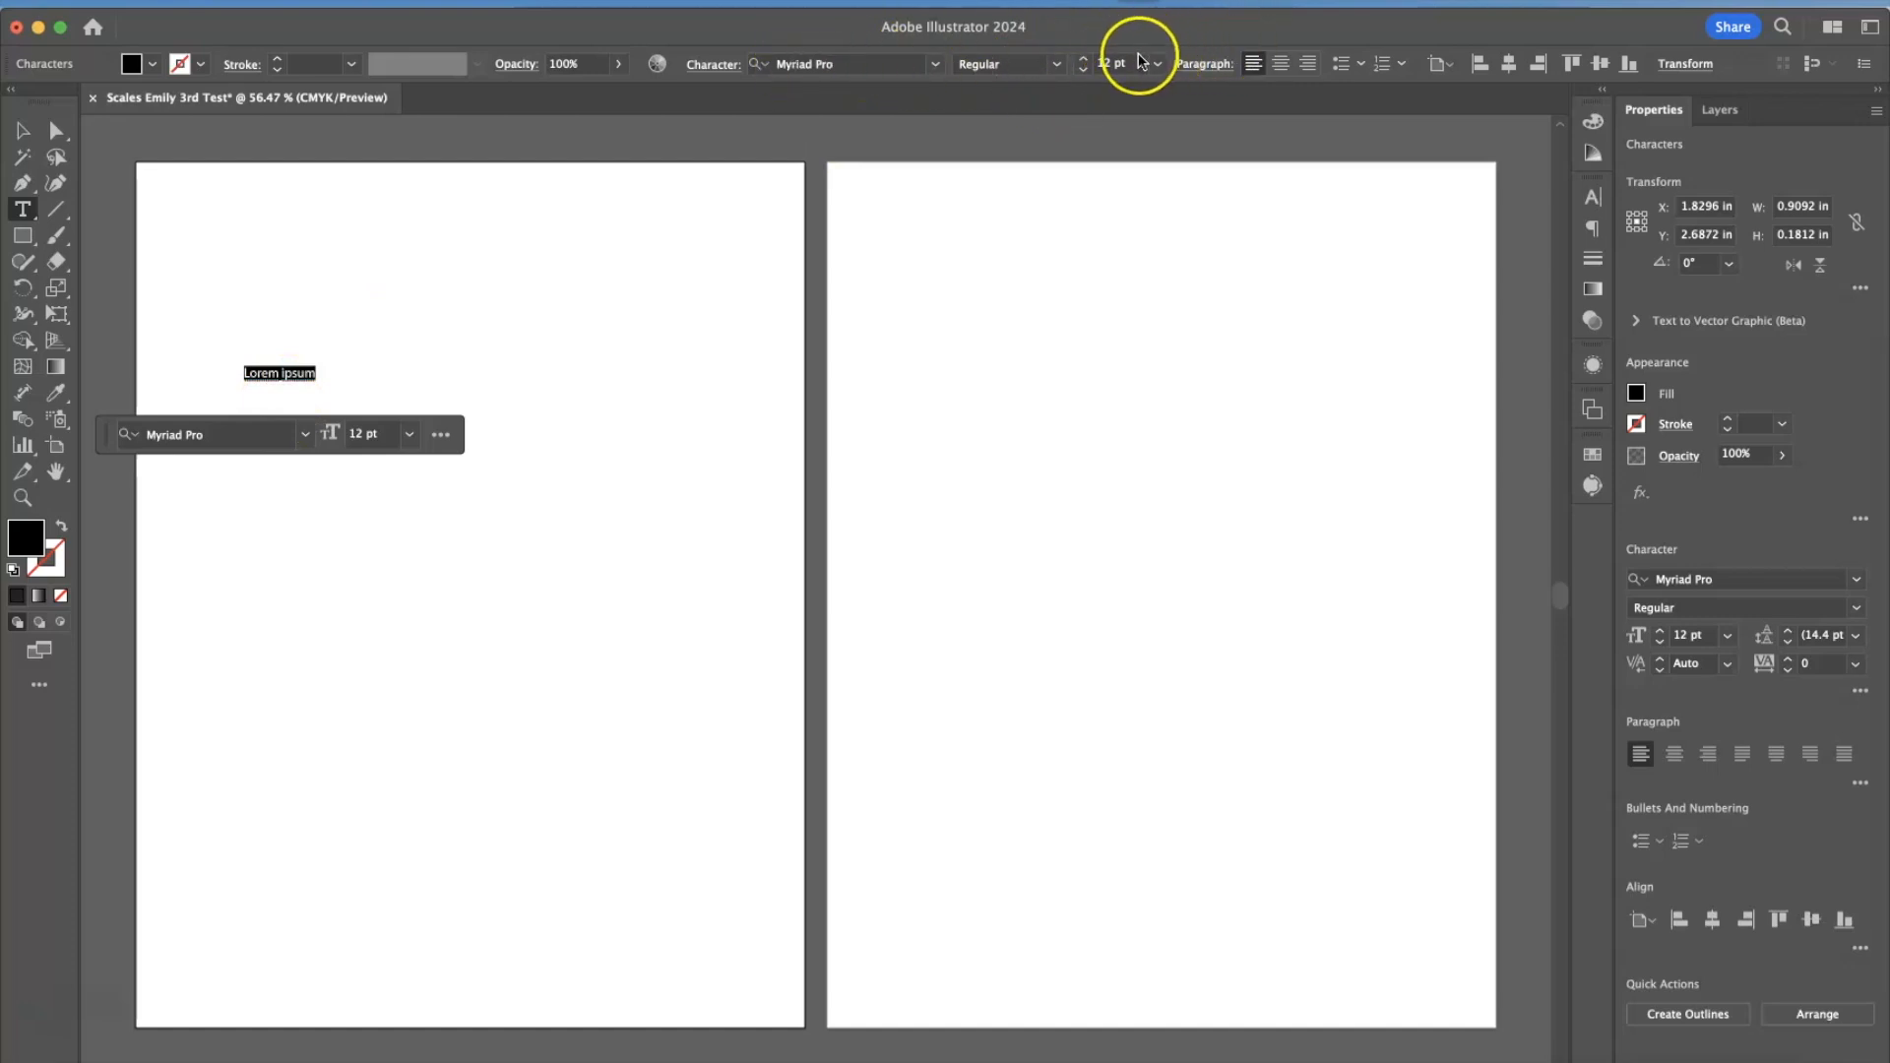
pyautogui.click(49, 243)
pyautogui.moveTo(565, 211)
pyautogui.mouseDown()
pyautogui.moveTo(544, 278)
pyautogui.moveTo(738, 424)
pyautogui.moveTo(668, 404)
pyautogui.mouseUp()
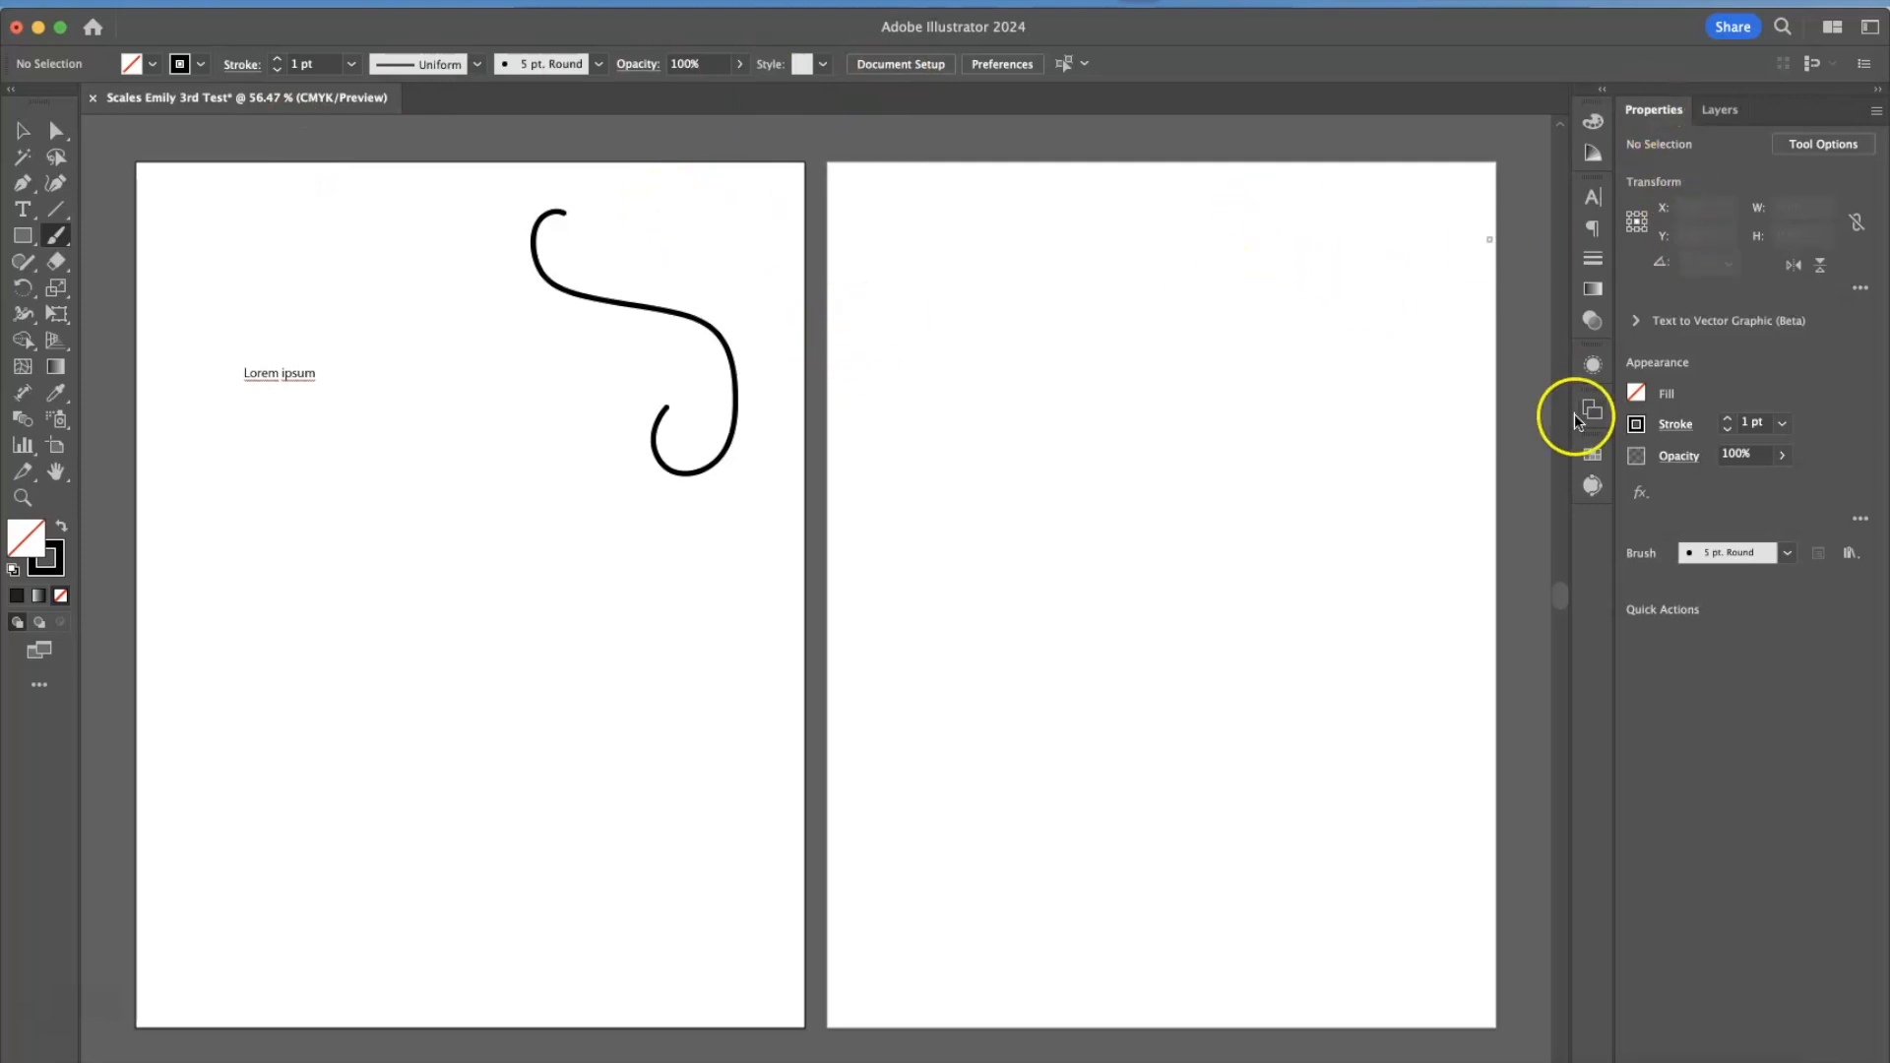
pyautogui.press('v')
pyautogui.click(1390, 499)
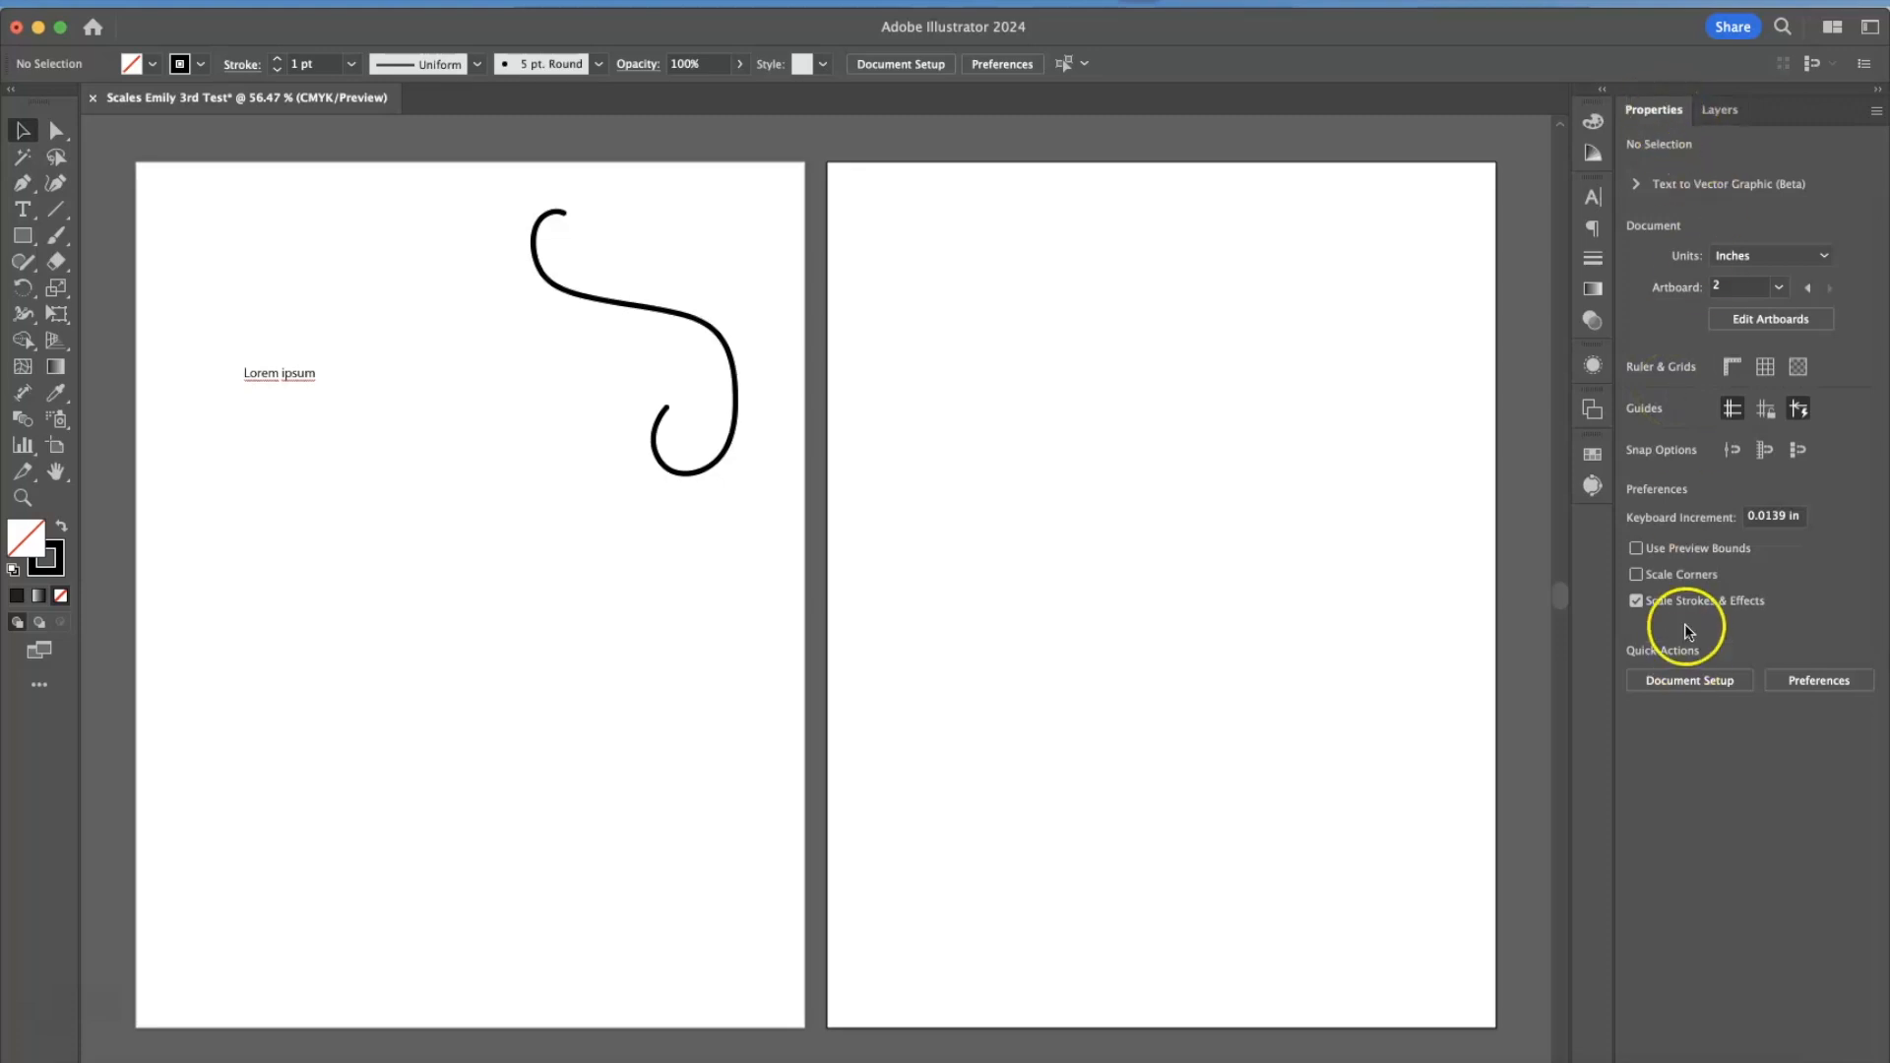
# Look through the Layers, Color, Character, Paragraph, Stroke, Gradient and Transparency settings, collapsing the last group.
pyautogui.click(1727, 110)
pyautogui.click(1622, 110)
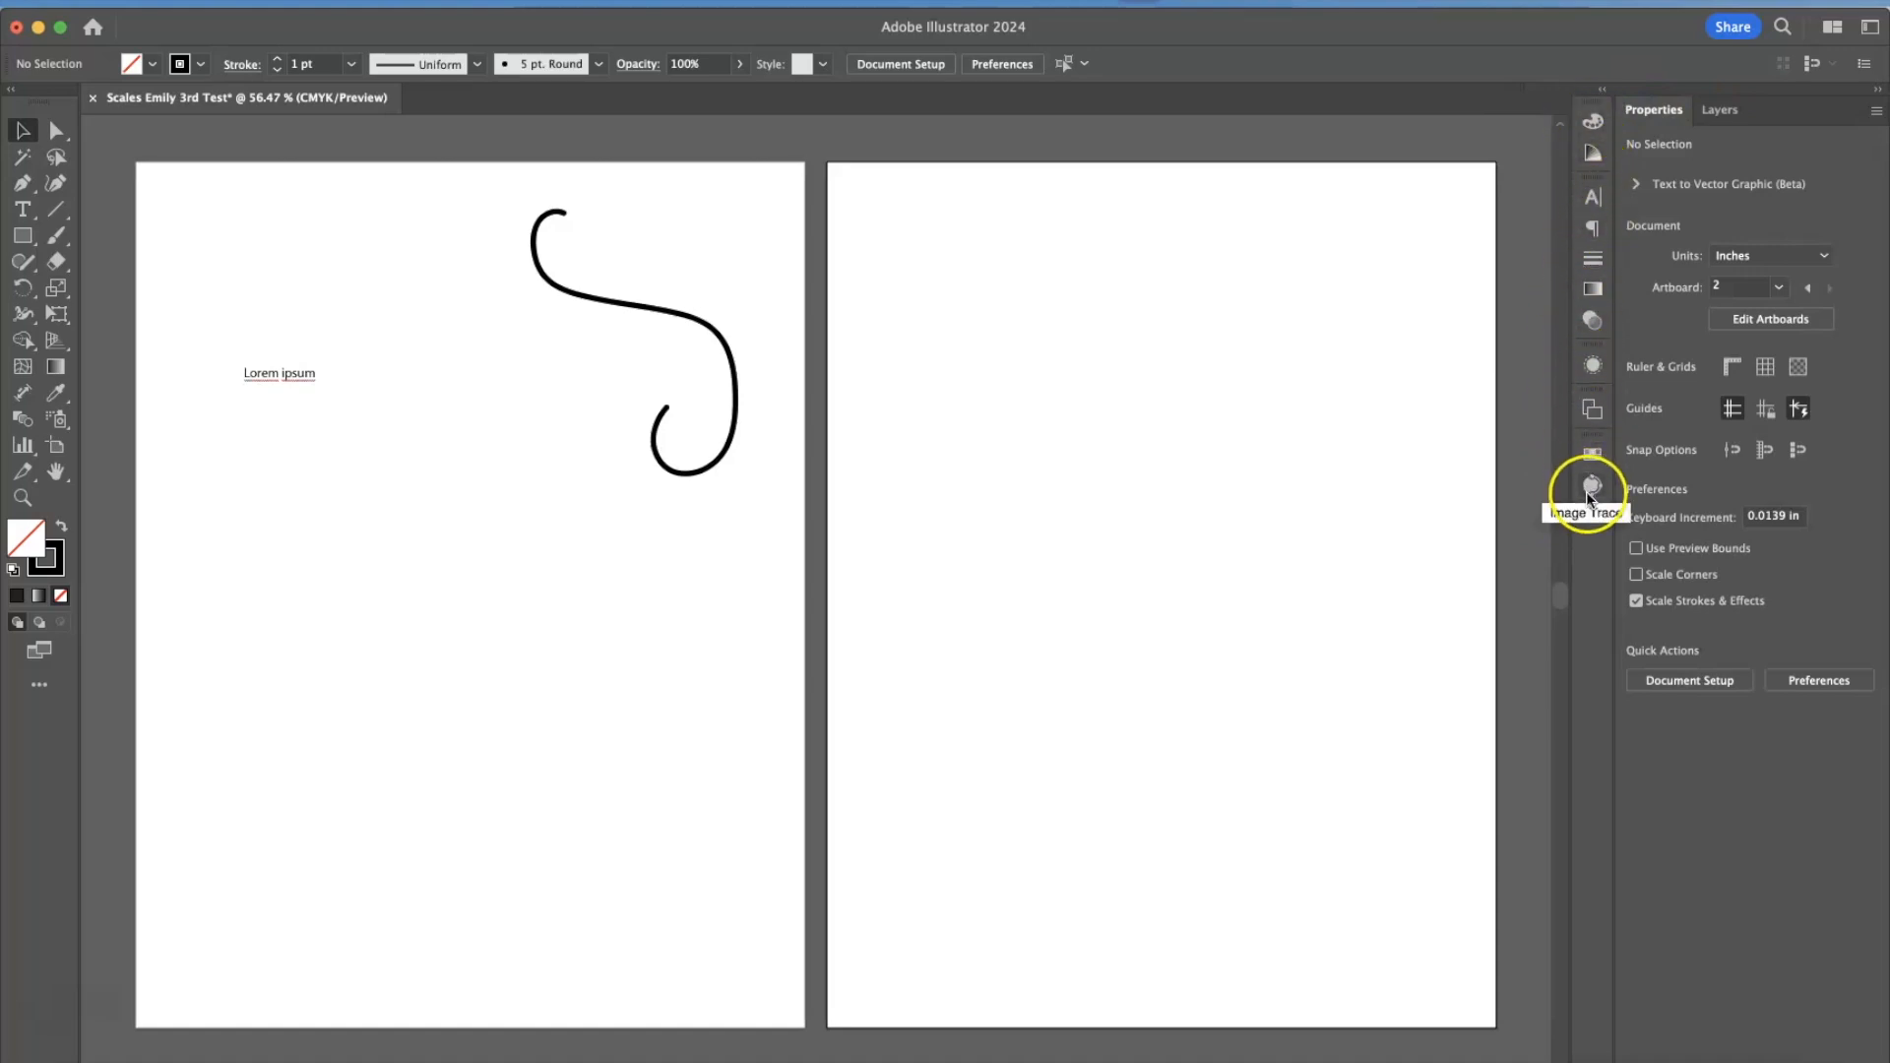
pyautogui.click(1595, 123)
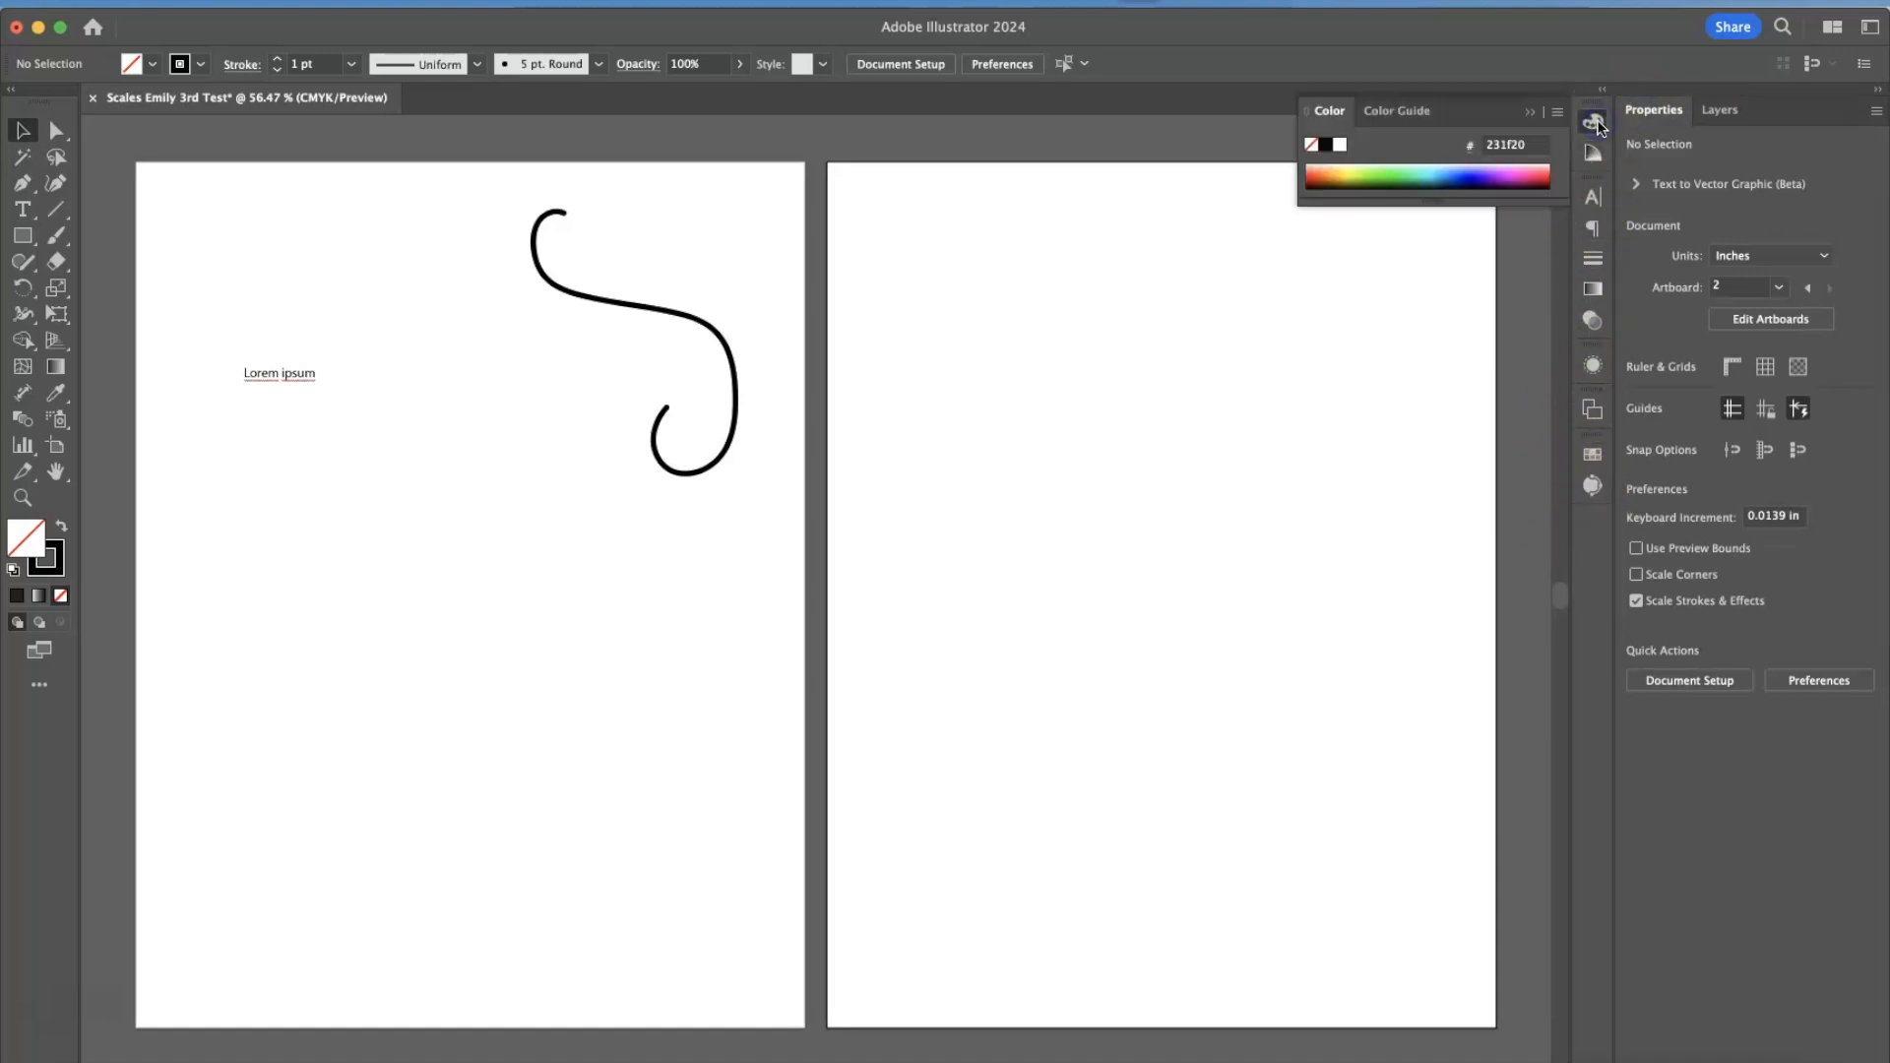
pyautogui.click(1595, 196)
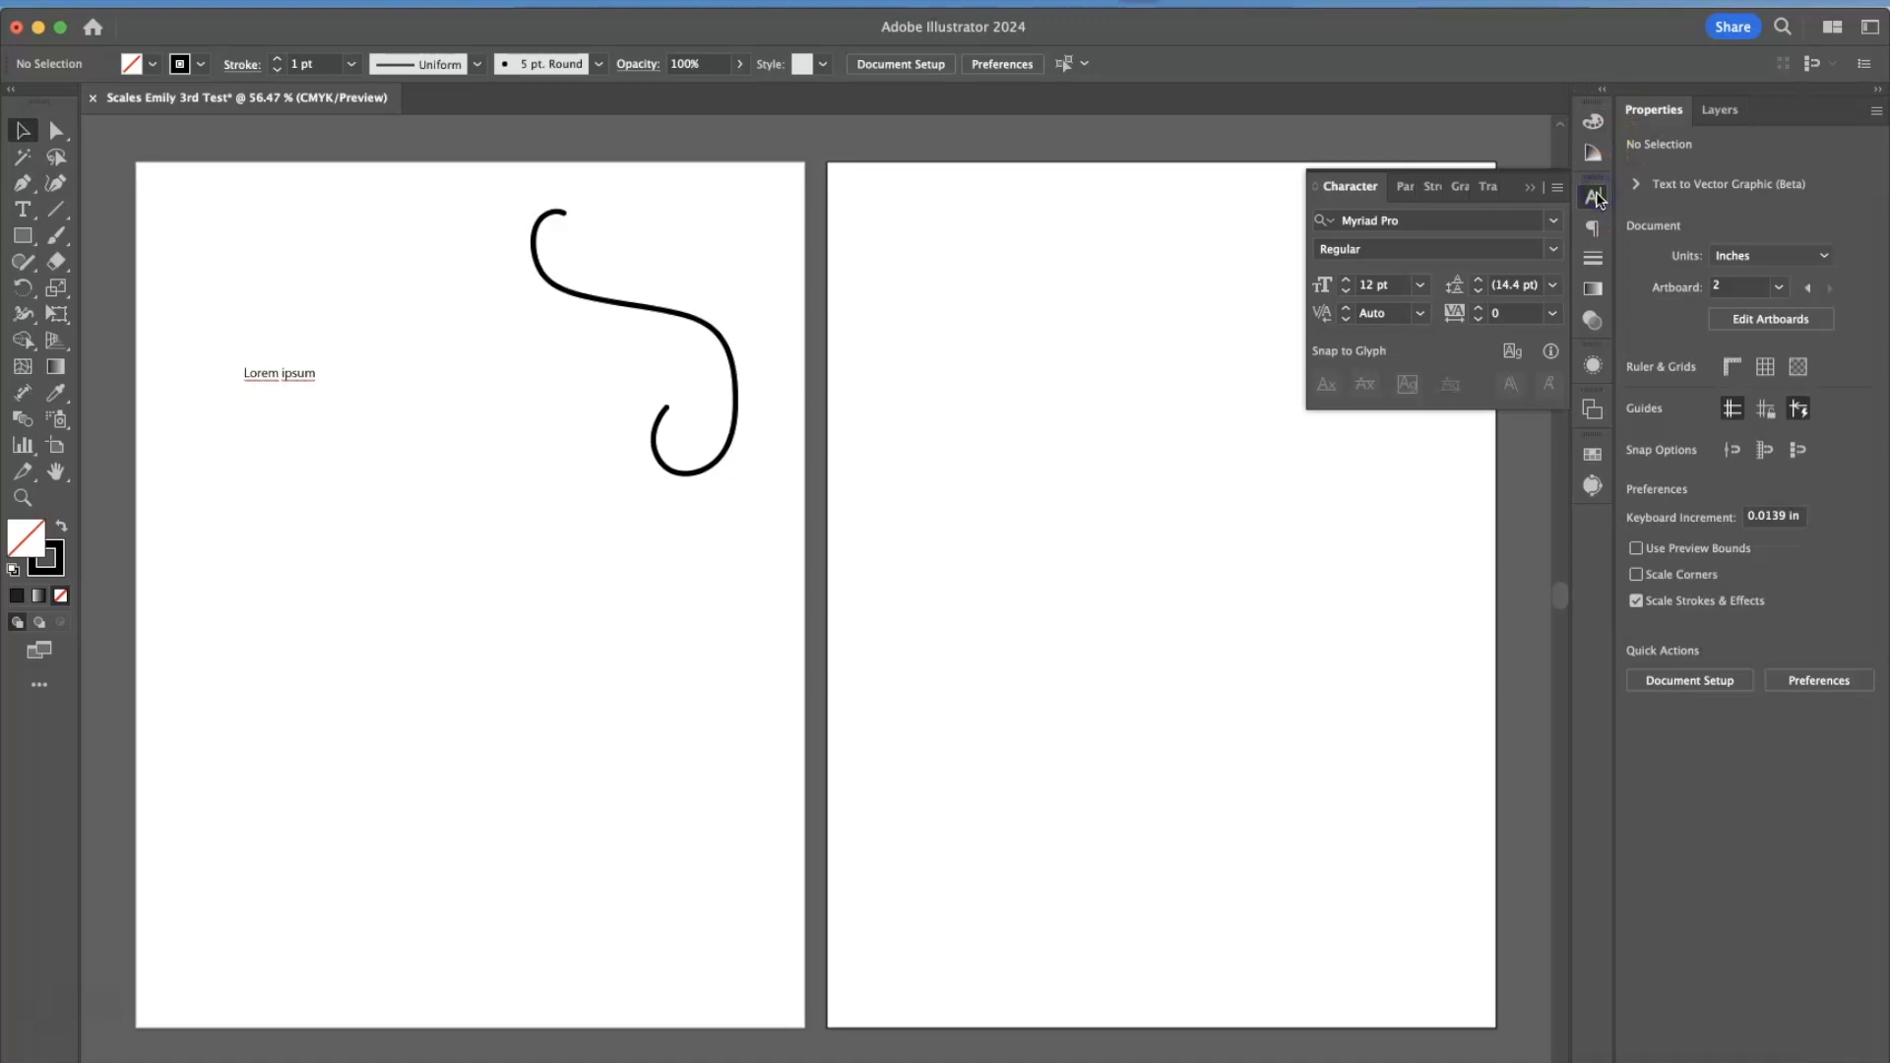
pyautogui.click(1406, 194)
pyautogui.click(1428, 187)
pyautogui.click(1455, 195)
pyautogui.click(1486, 187)
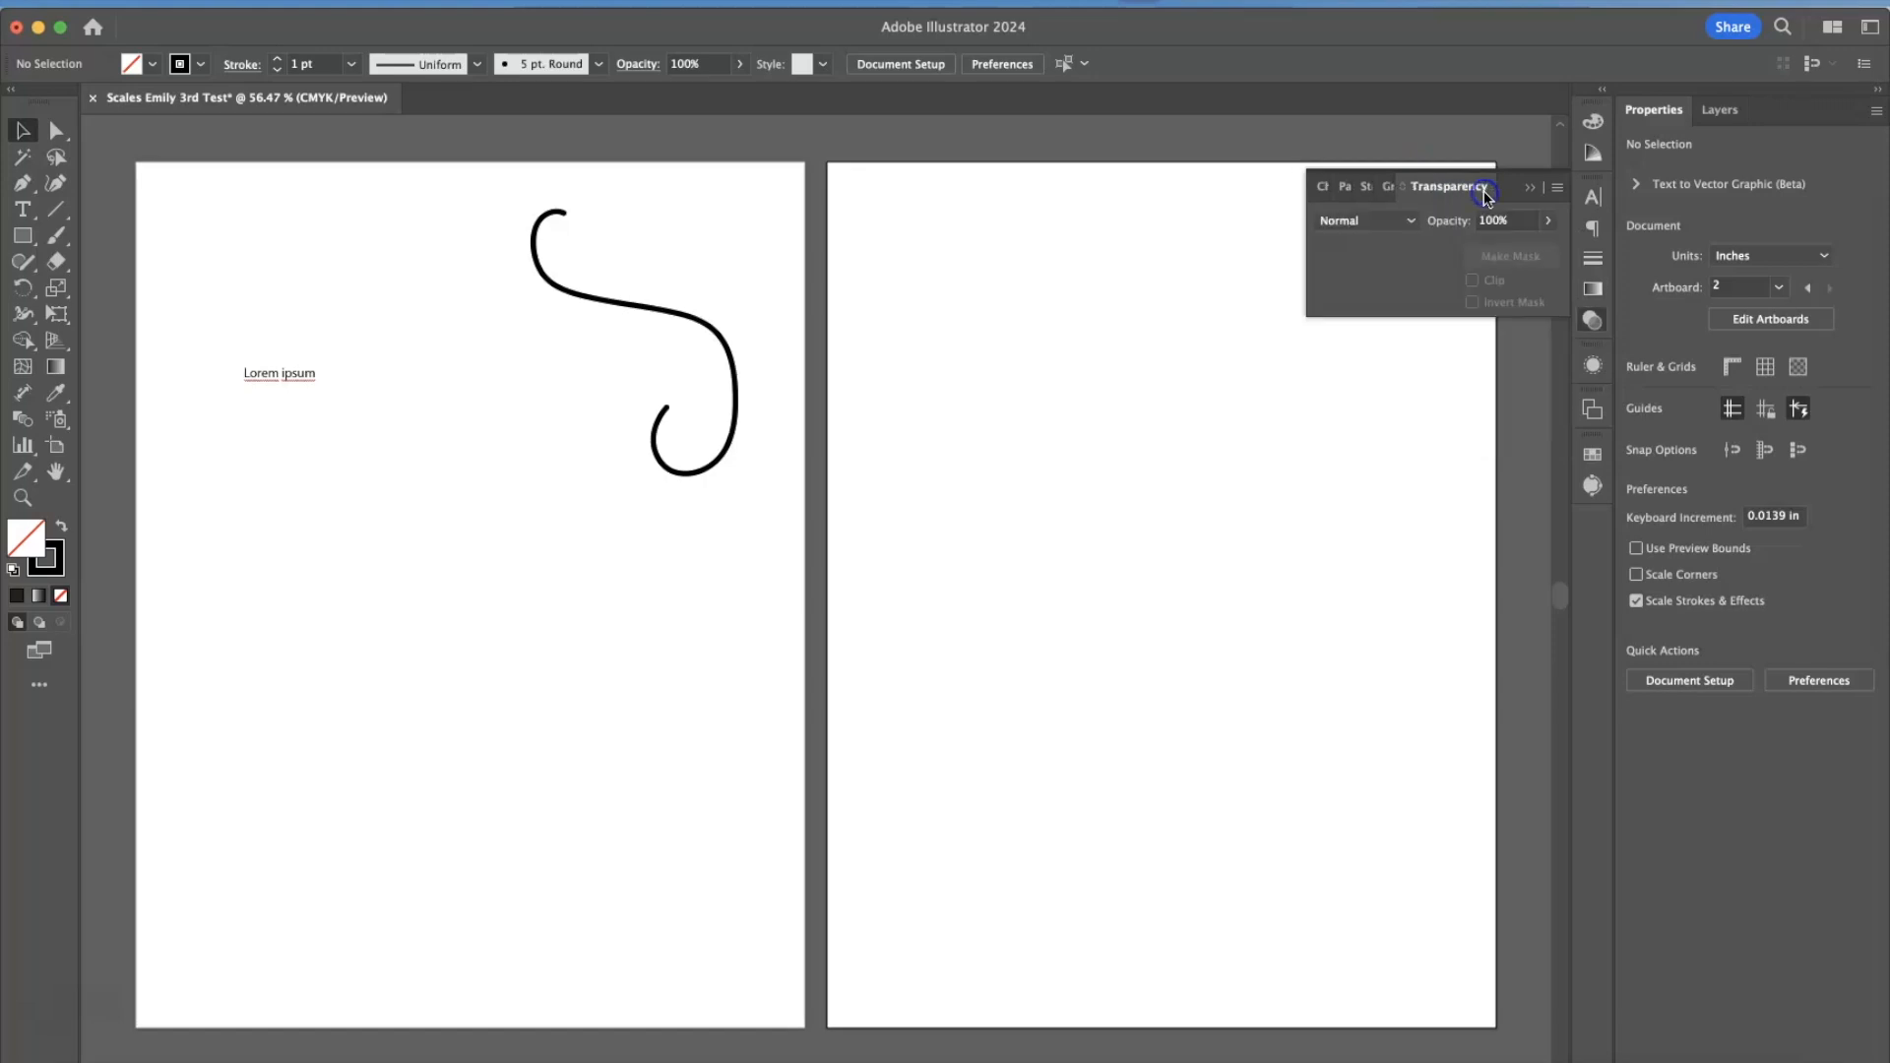
pyautogui.click(1530, 188)
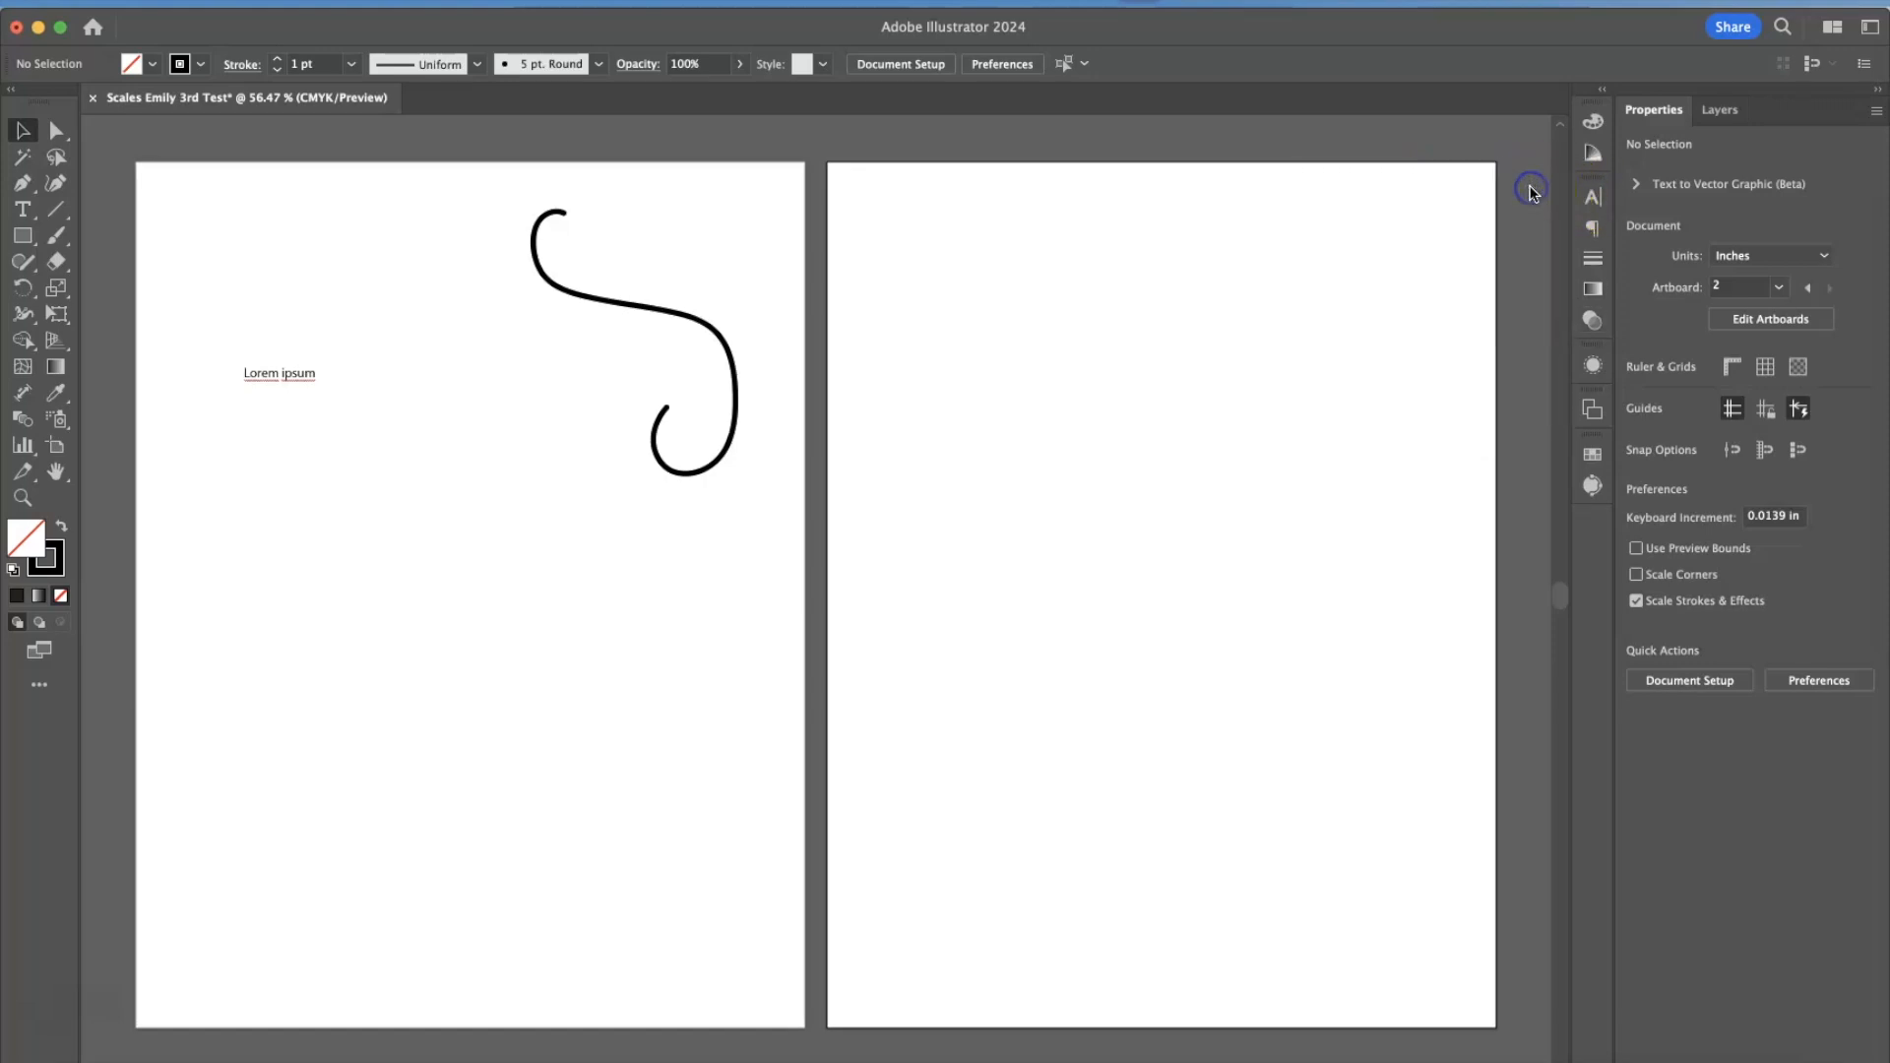
# Compare the Appearance attributes of the placeholder text and the brush stroke, and check the list of artboards.
pyautogui.click(1593, 365)
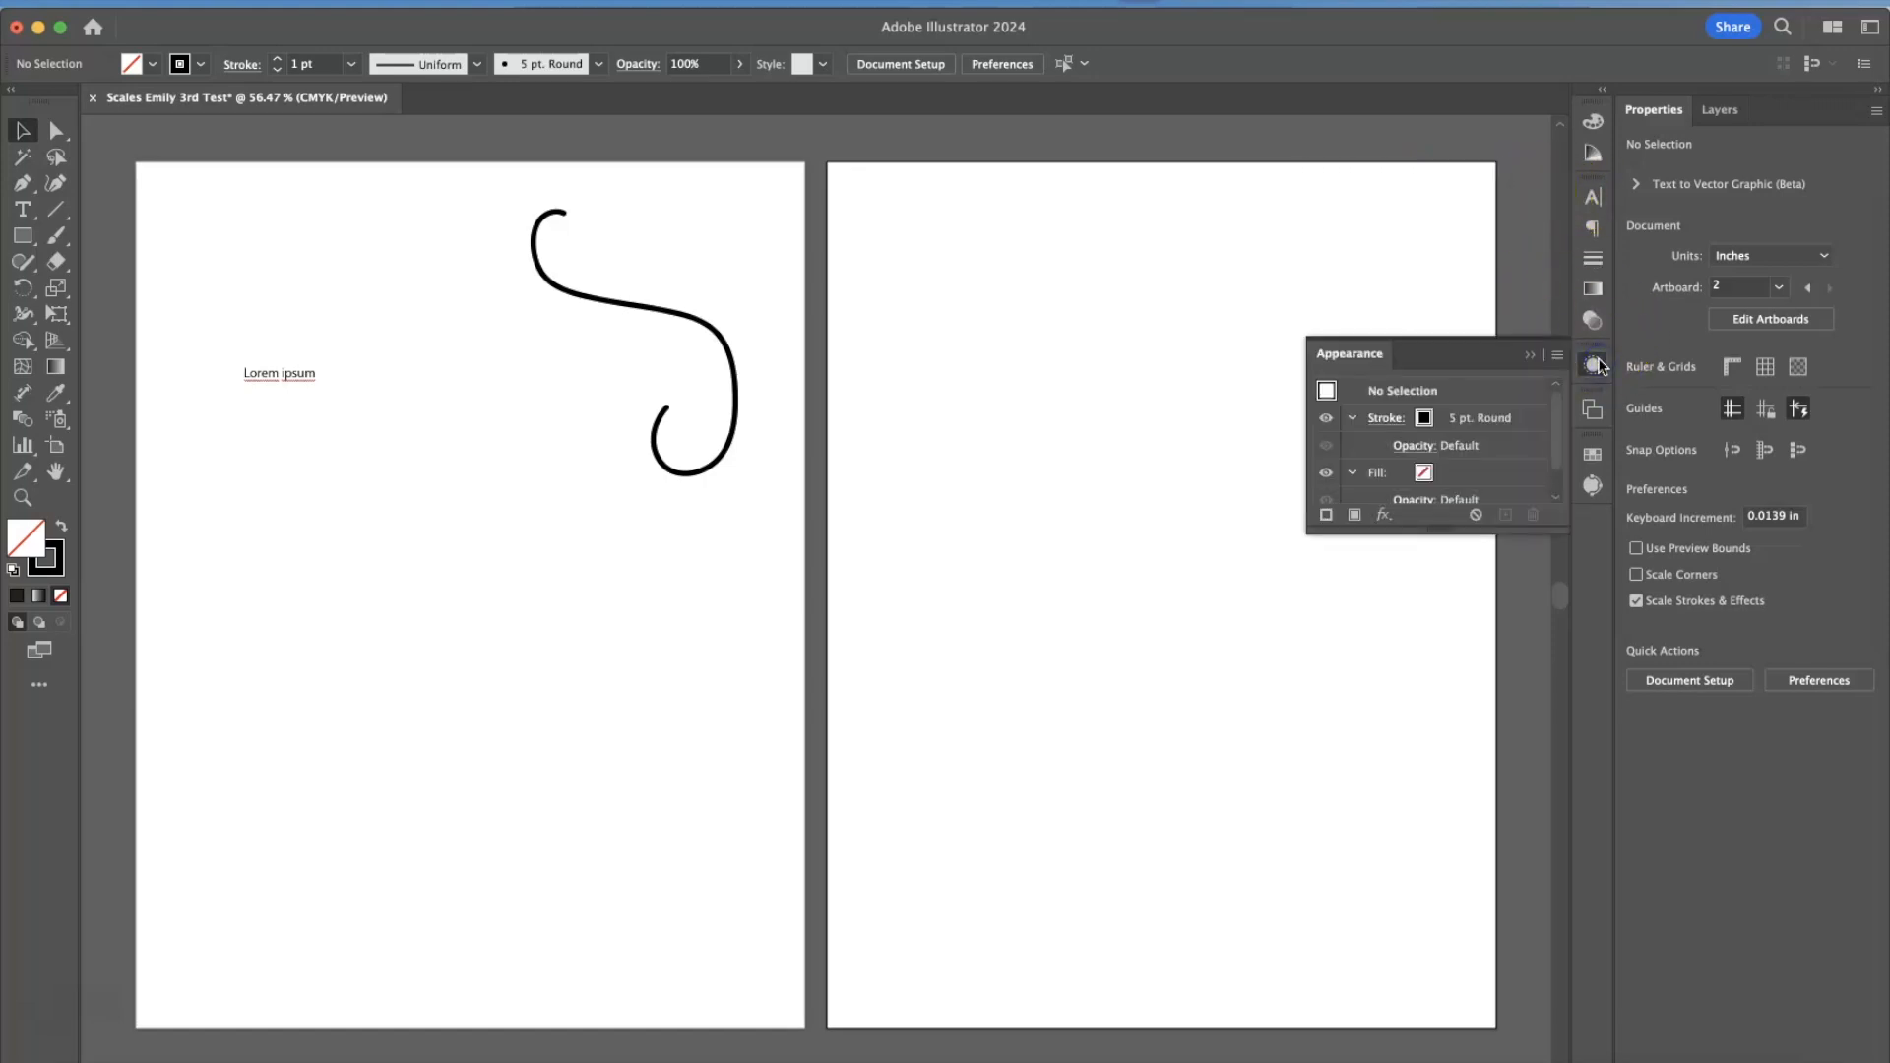
pyautogui.click(299, 380)
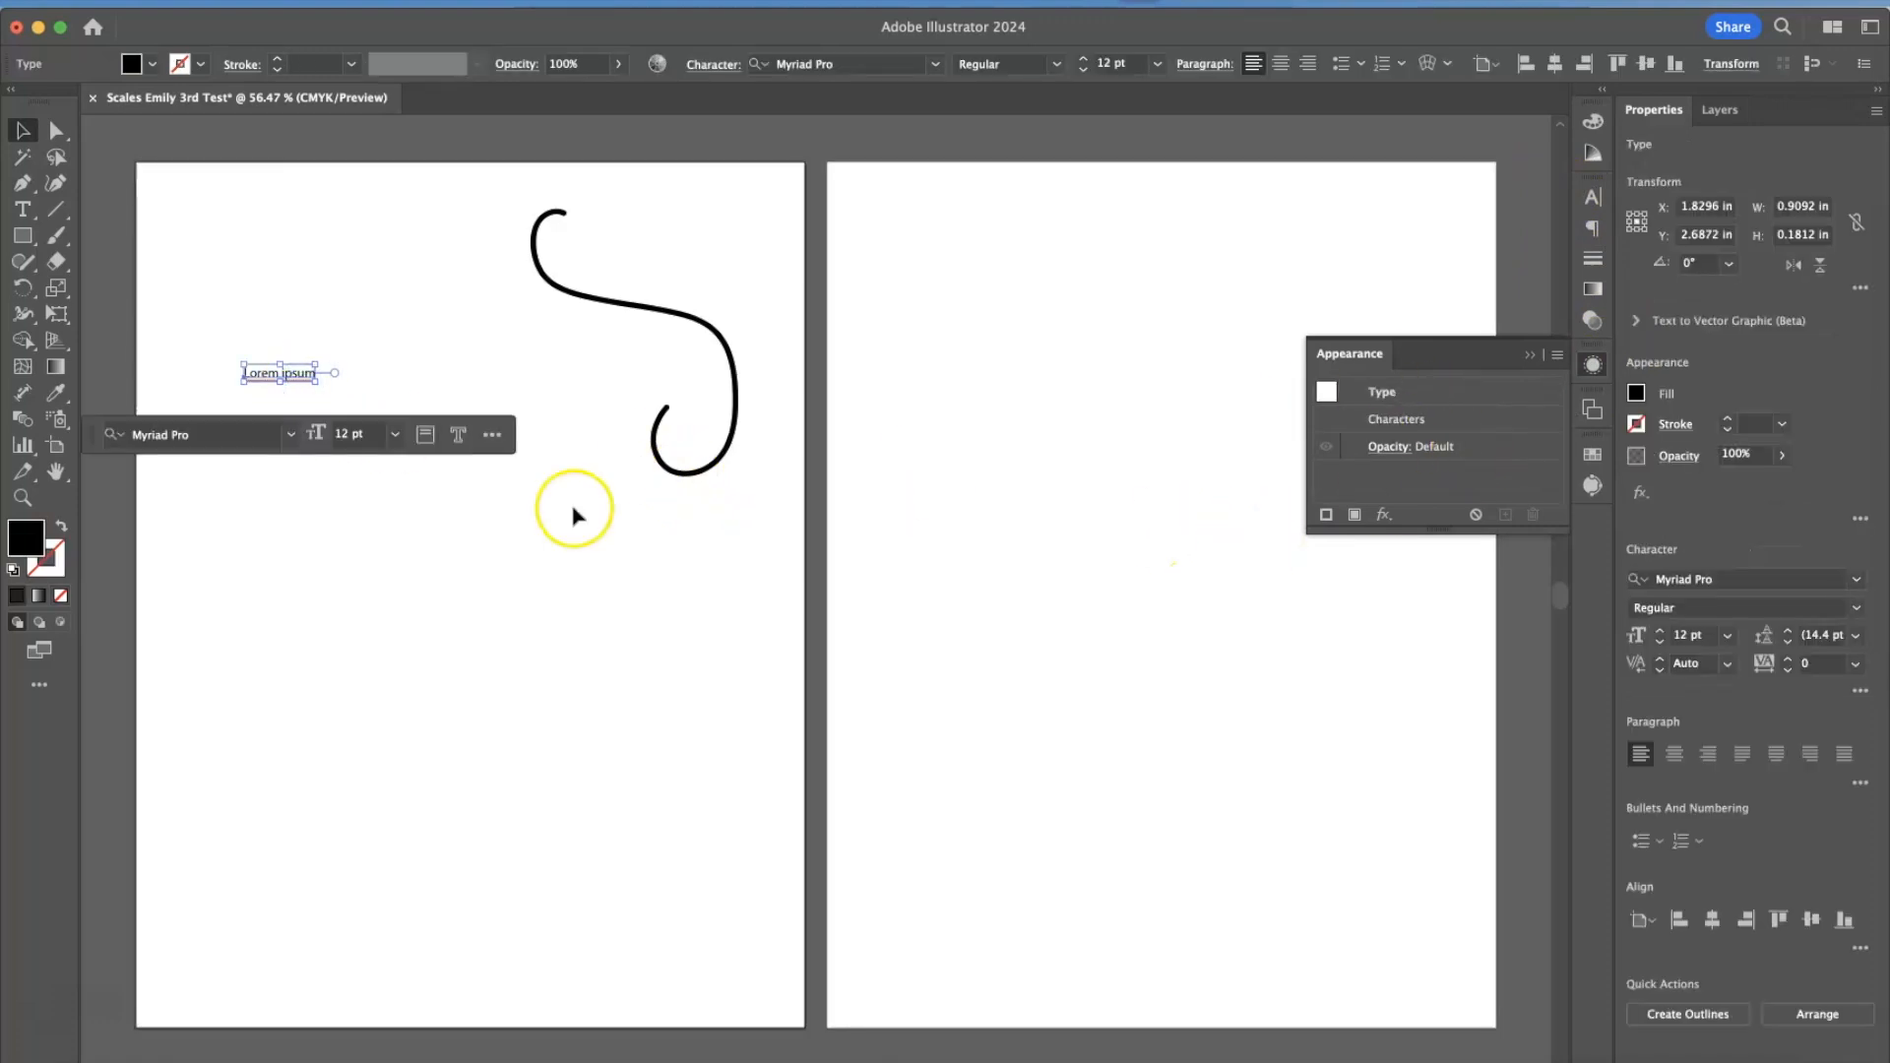
pyautogui.click(672, 480)
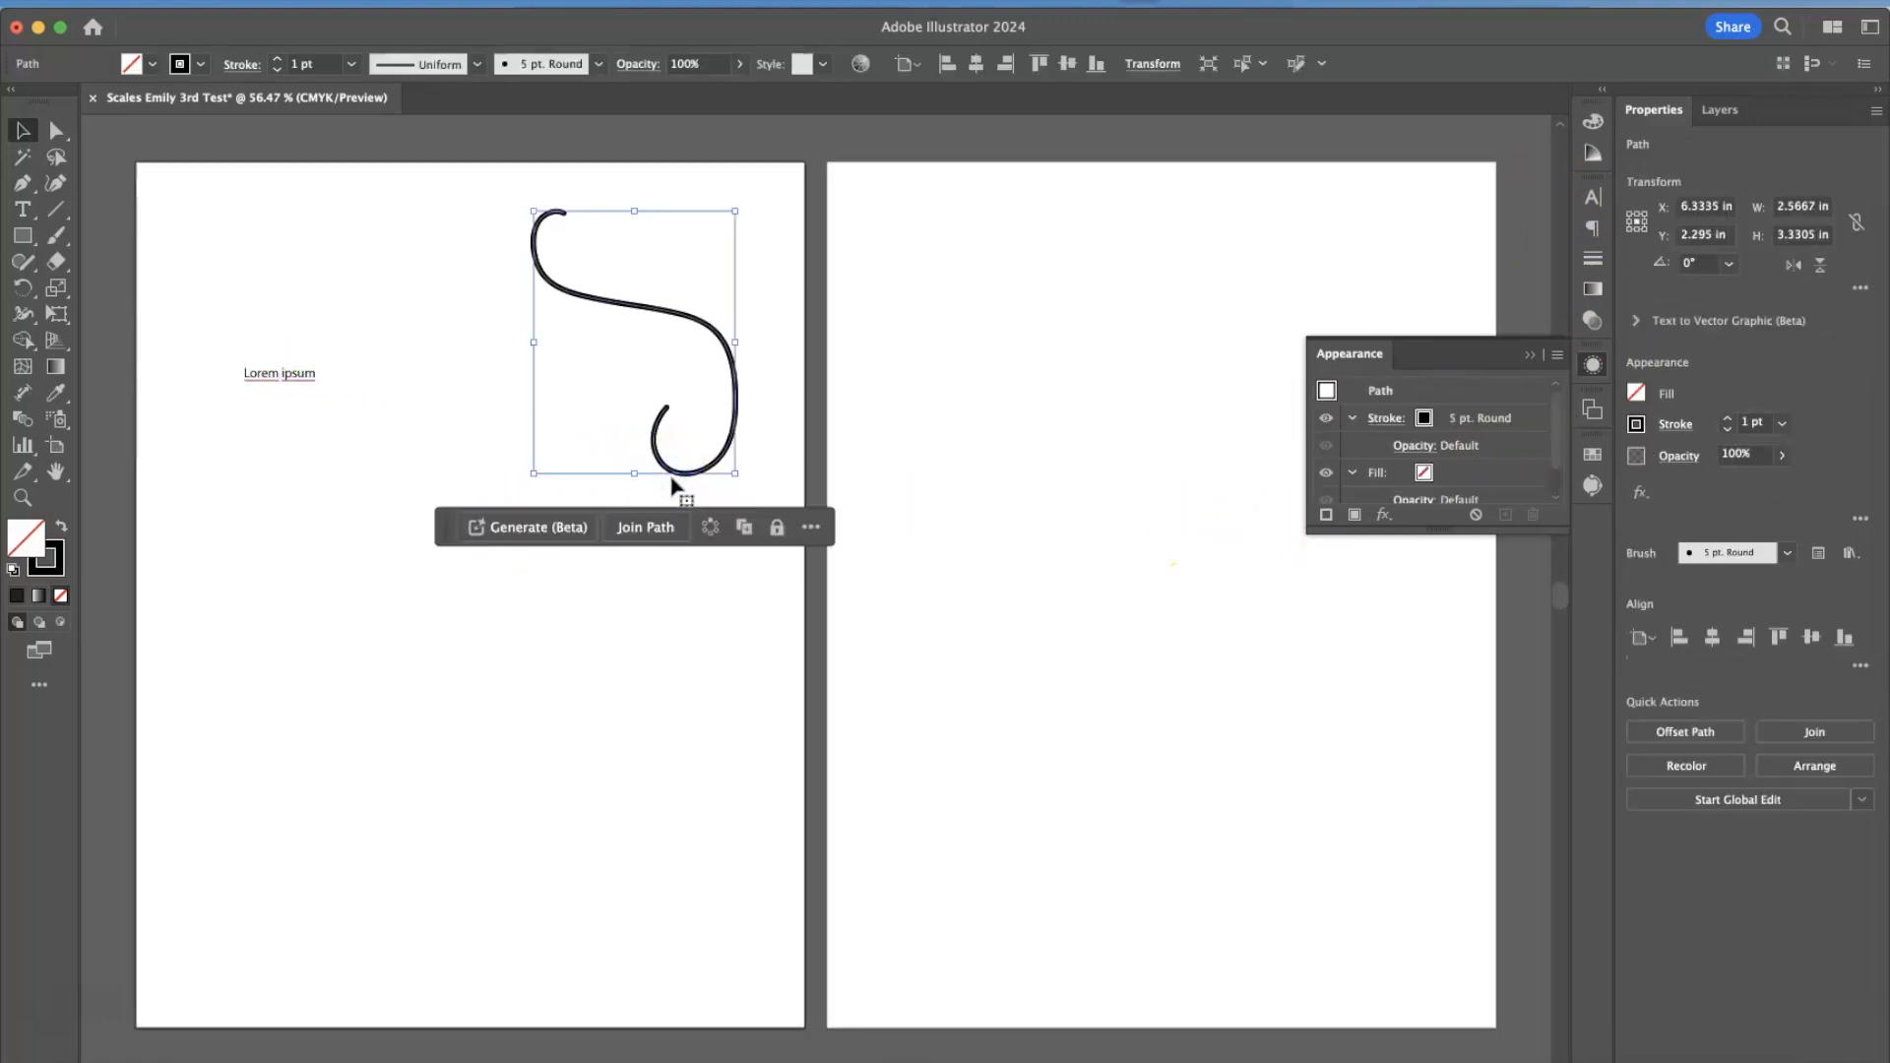
pyautogui.click(1354, 617)
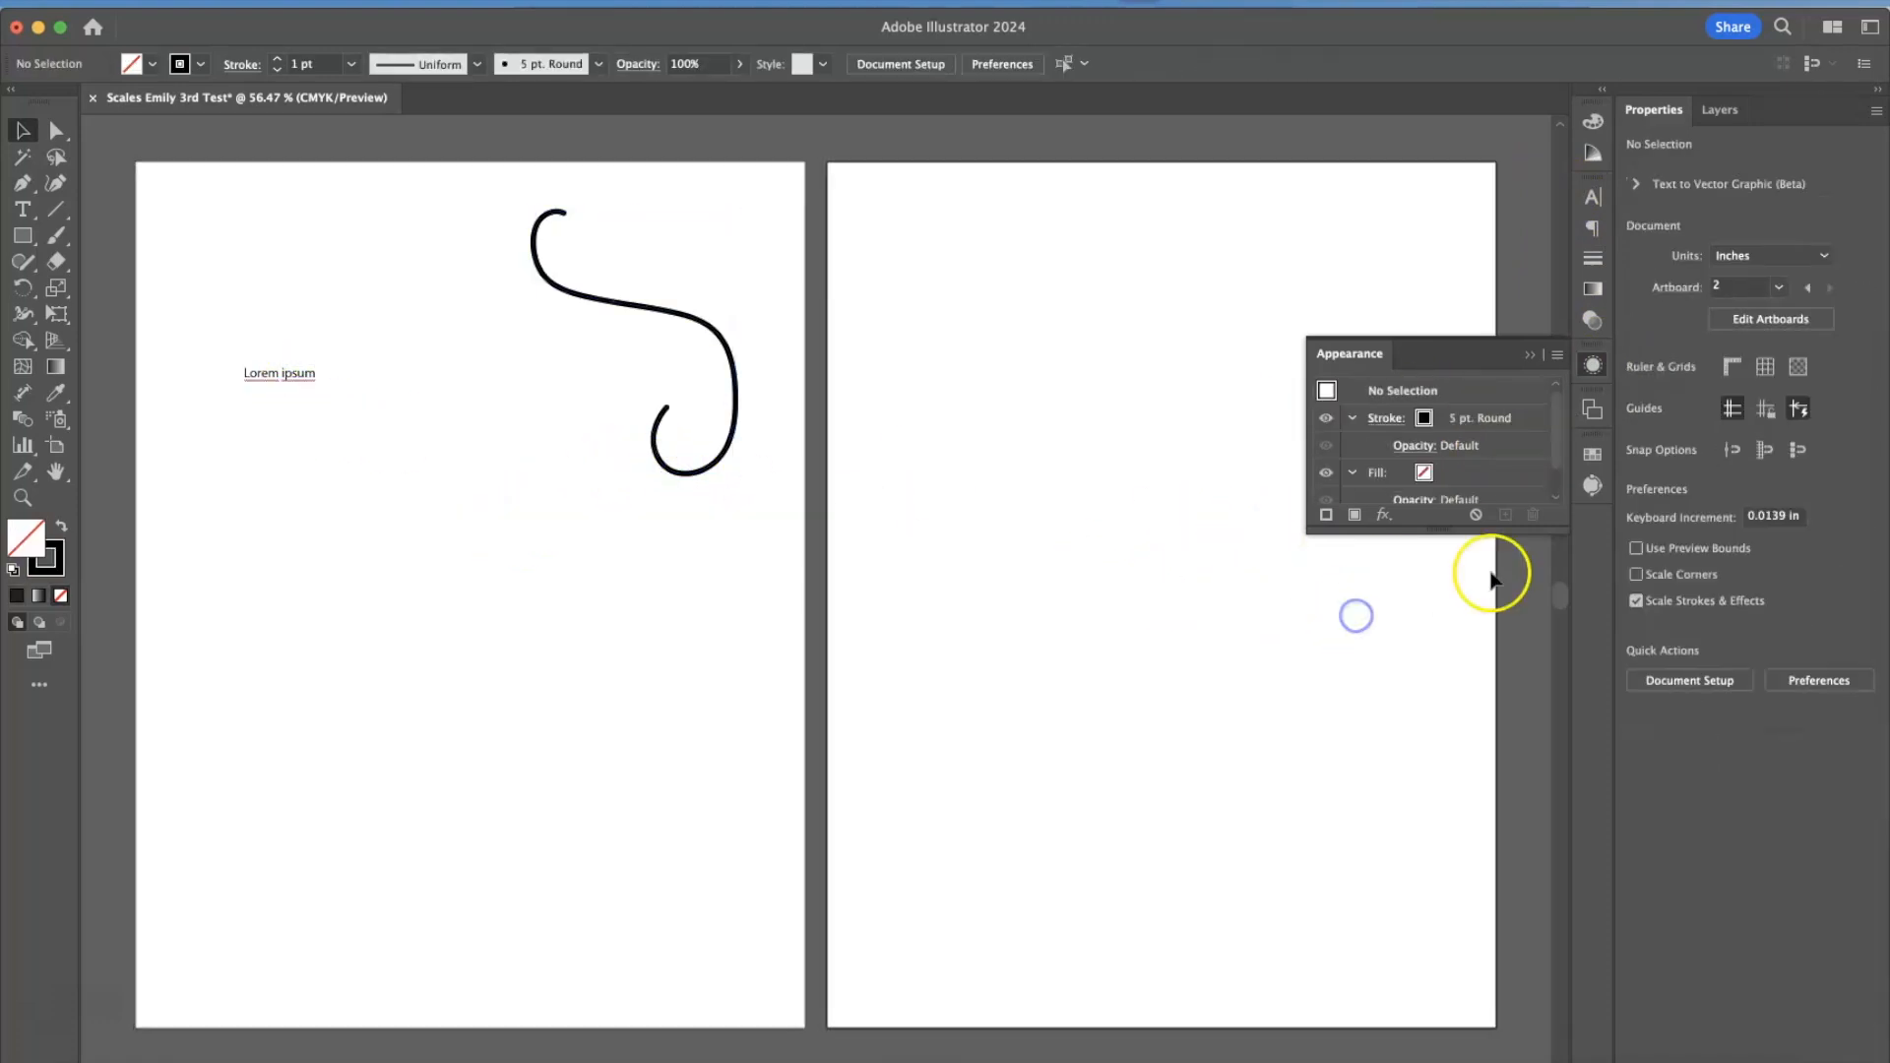
pyautogui.click(1593, 414)
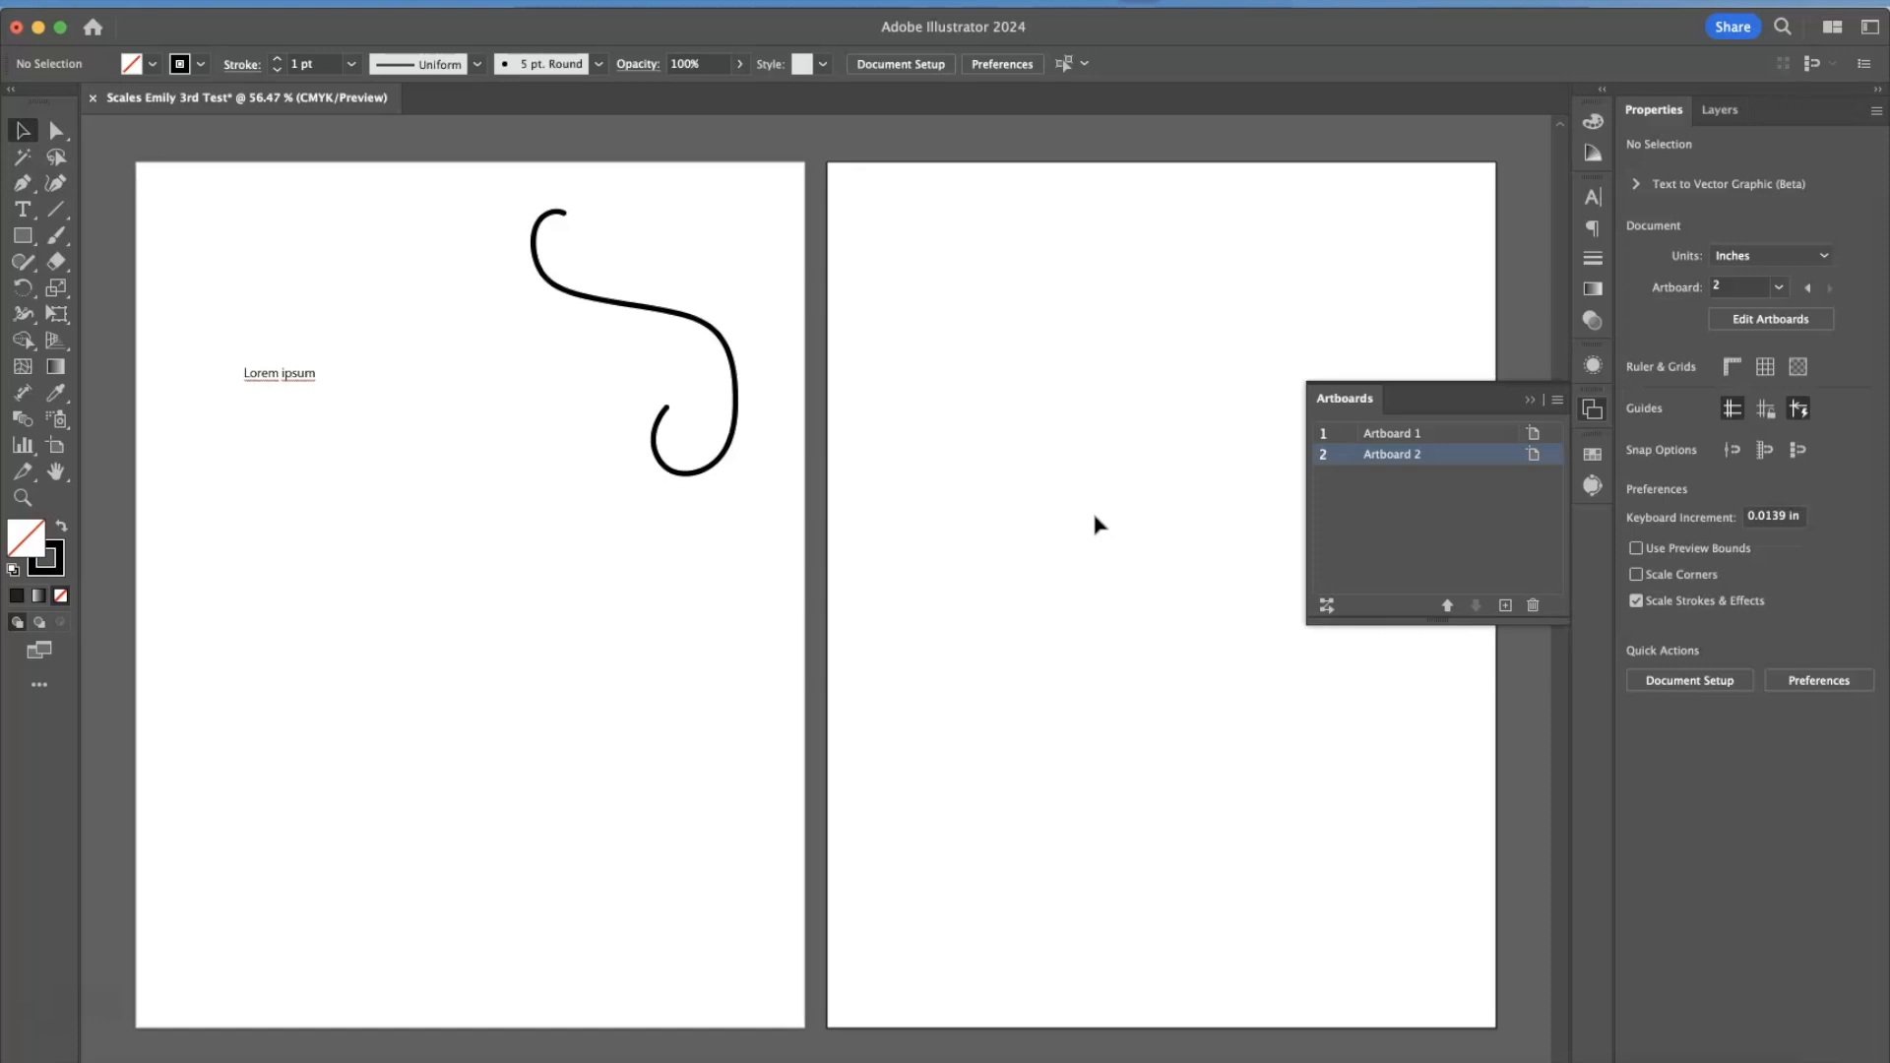
pyautogui.click(1529, 402)
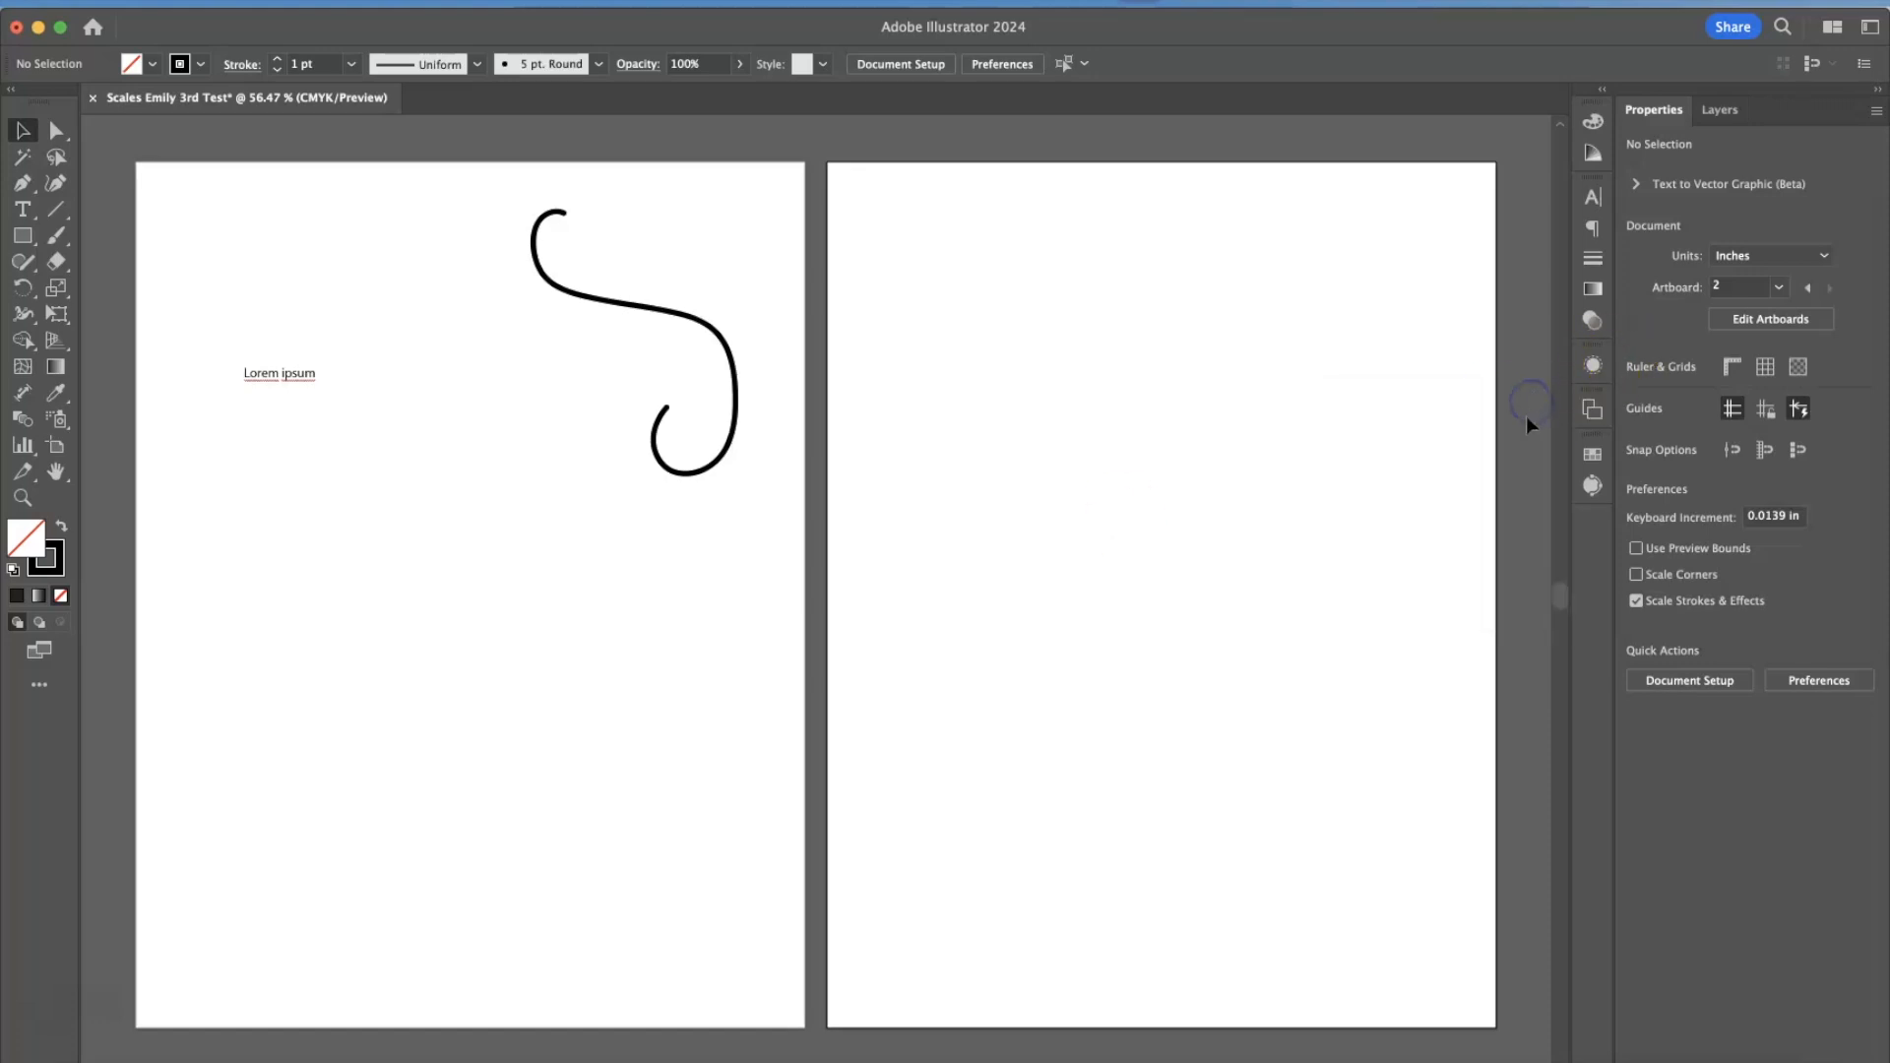
# Select the text and brush stroke together, show the document's layers and clear the selection.
pyautogui.moveTo(222, 189); pyautogui.dragTo(751, 604)
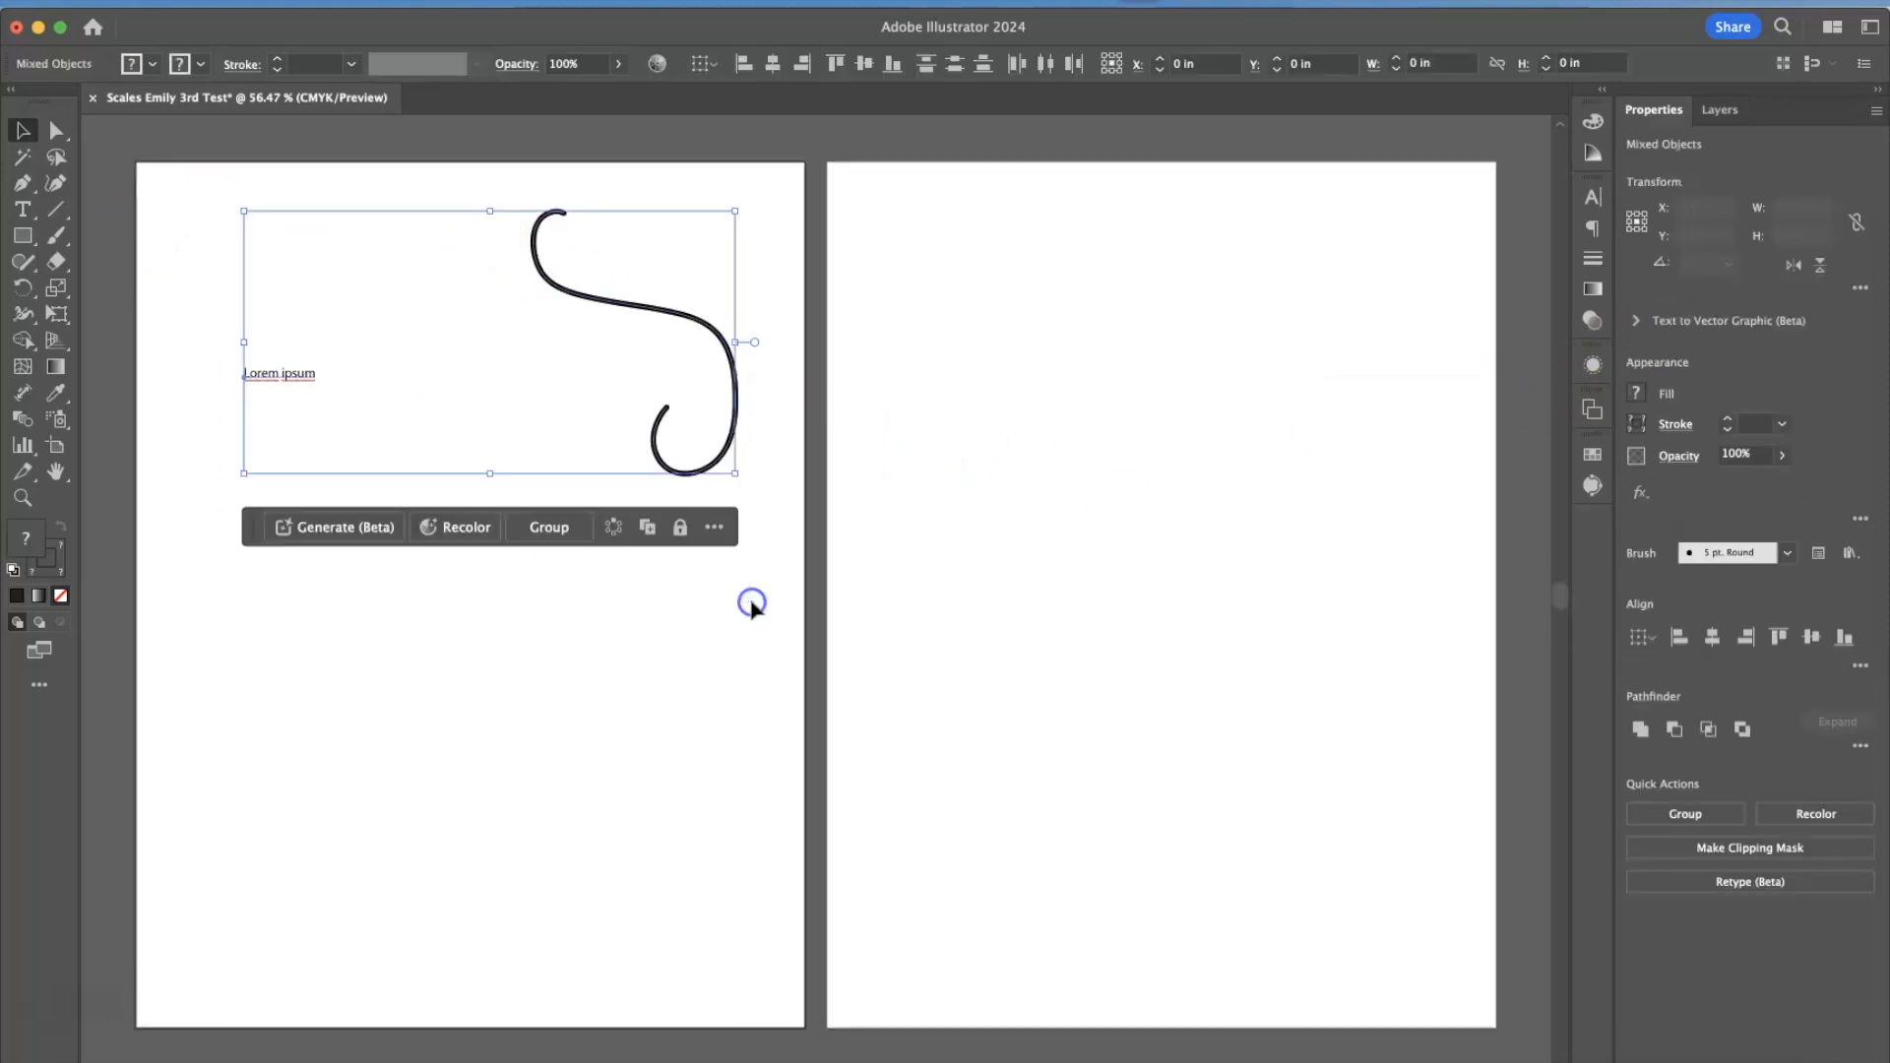
pyautogui.click(1723, 110)
pyautogui.click(1650, 305)
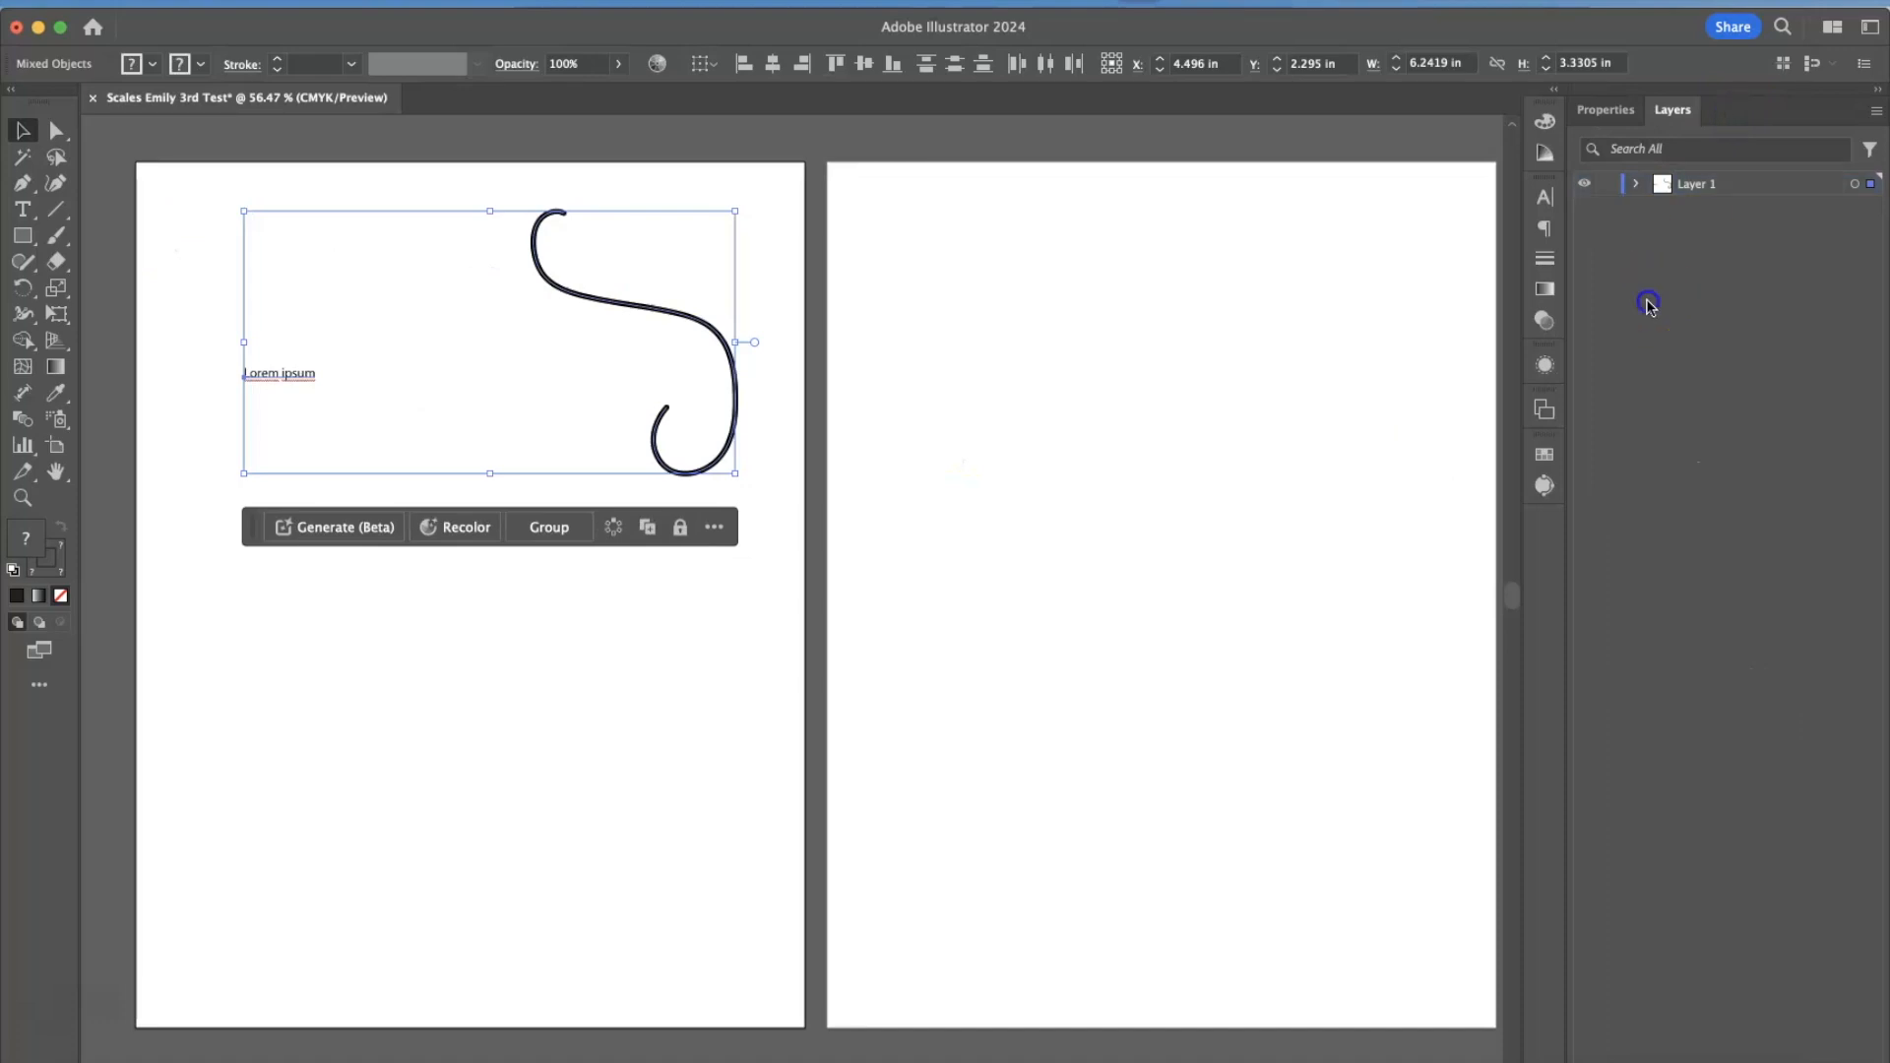
pyautogui.click(371, 581)
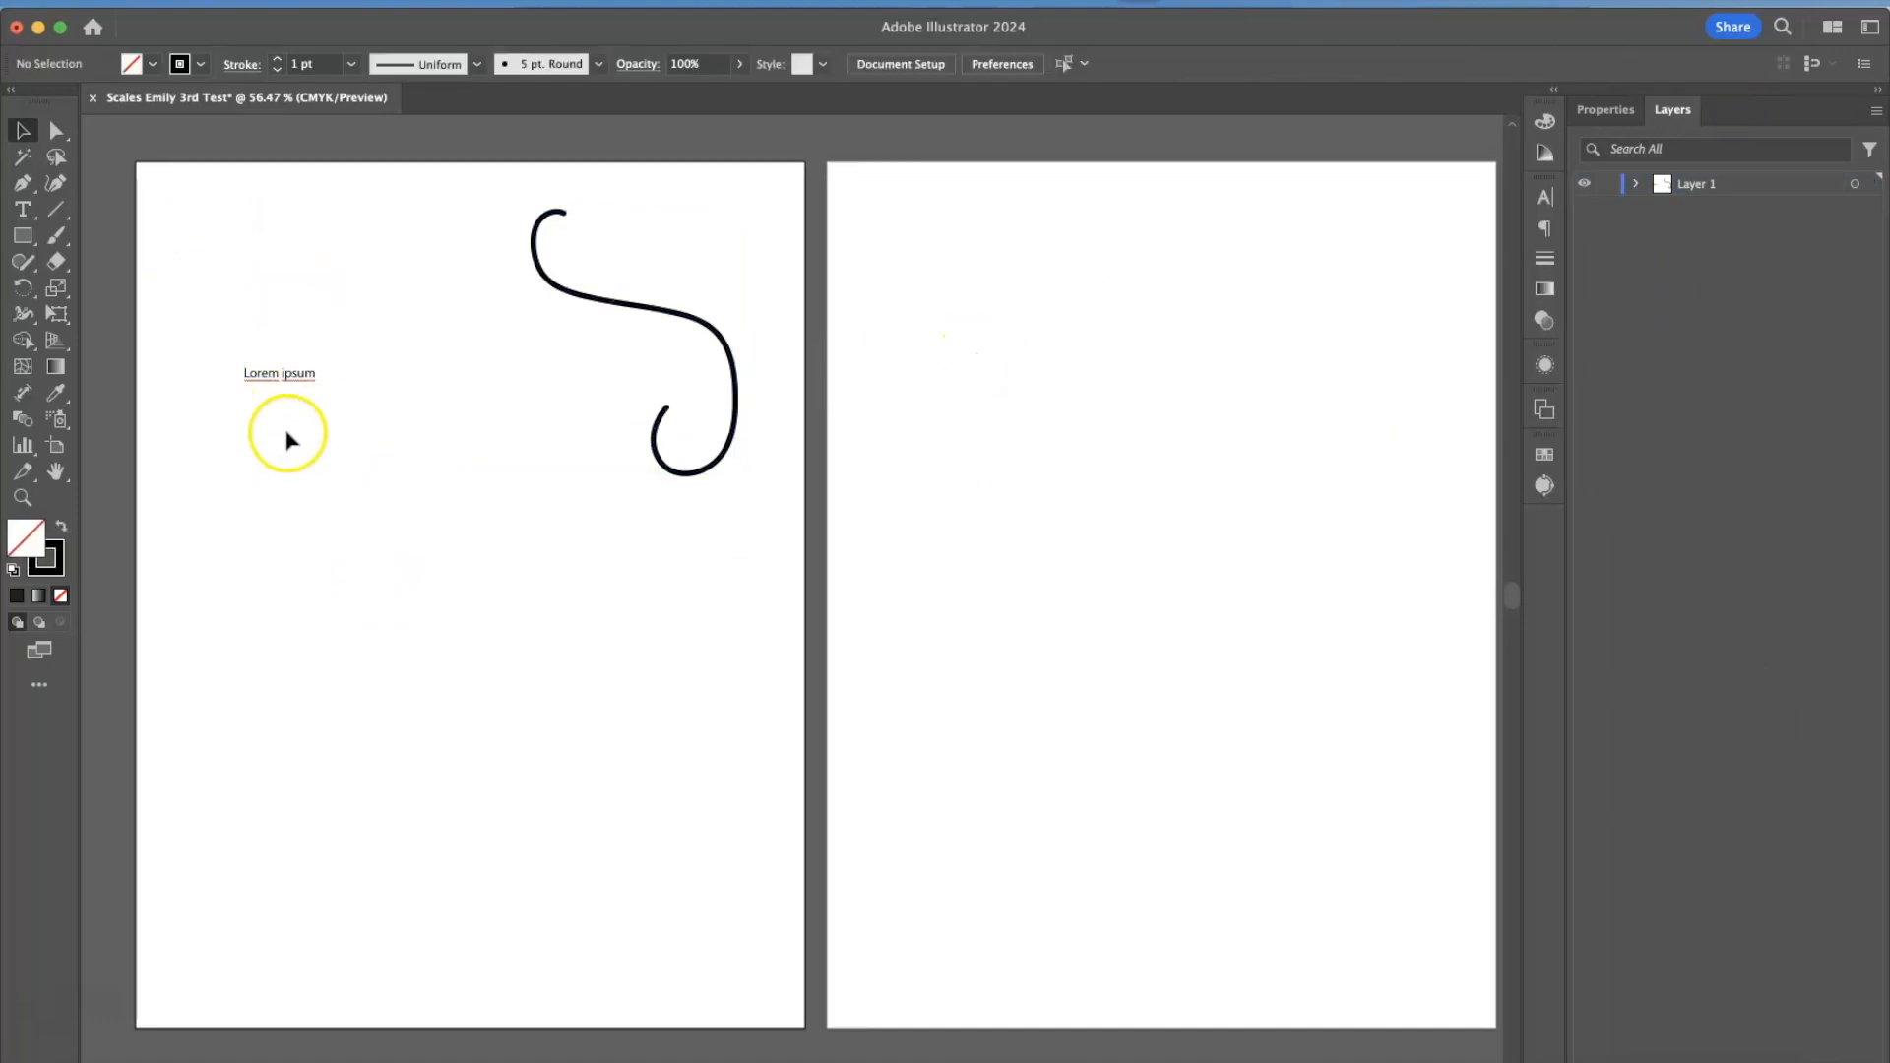
# Draw three unfilled rectangles on the first artboard: a large one below the stroke, one above the text and a small overlapping one.
pyautogui.click(22, 236)
pyautogui.moveTo(536, 635); pyautogui.dragTo(700, 773)
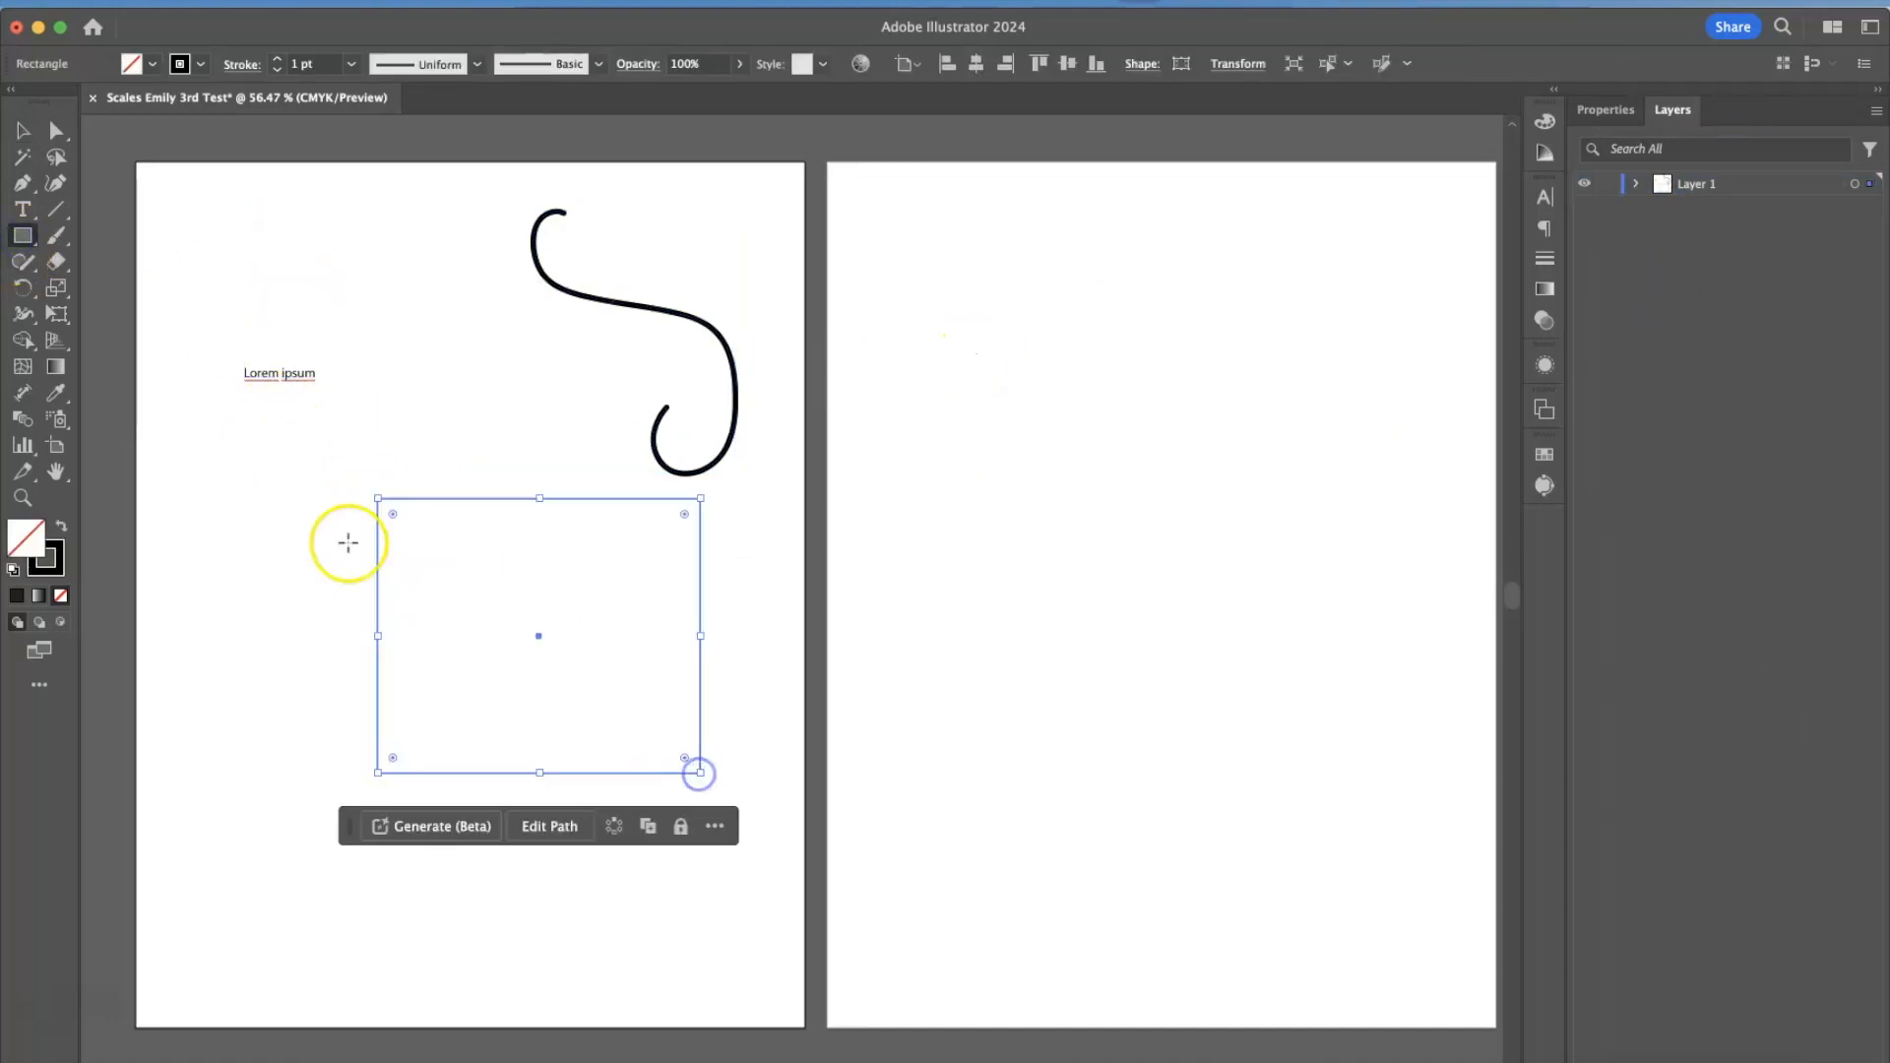
pyautogui.moveTo(277, 226); pyautogui.dragTo(450, 358)
pyautogui.moveTo(246, 487); pyautogui.dragTo(409, 581)
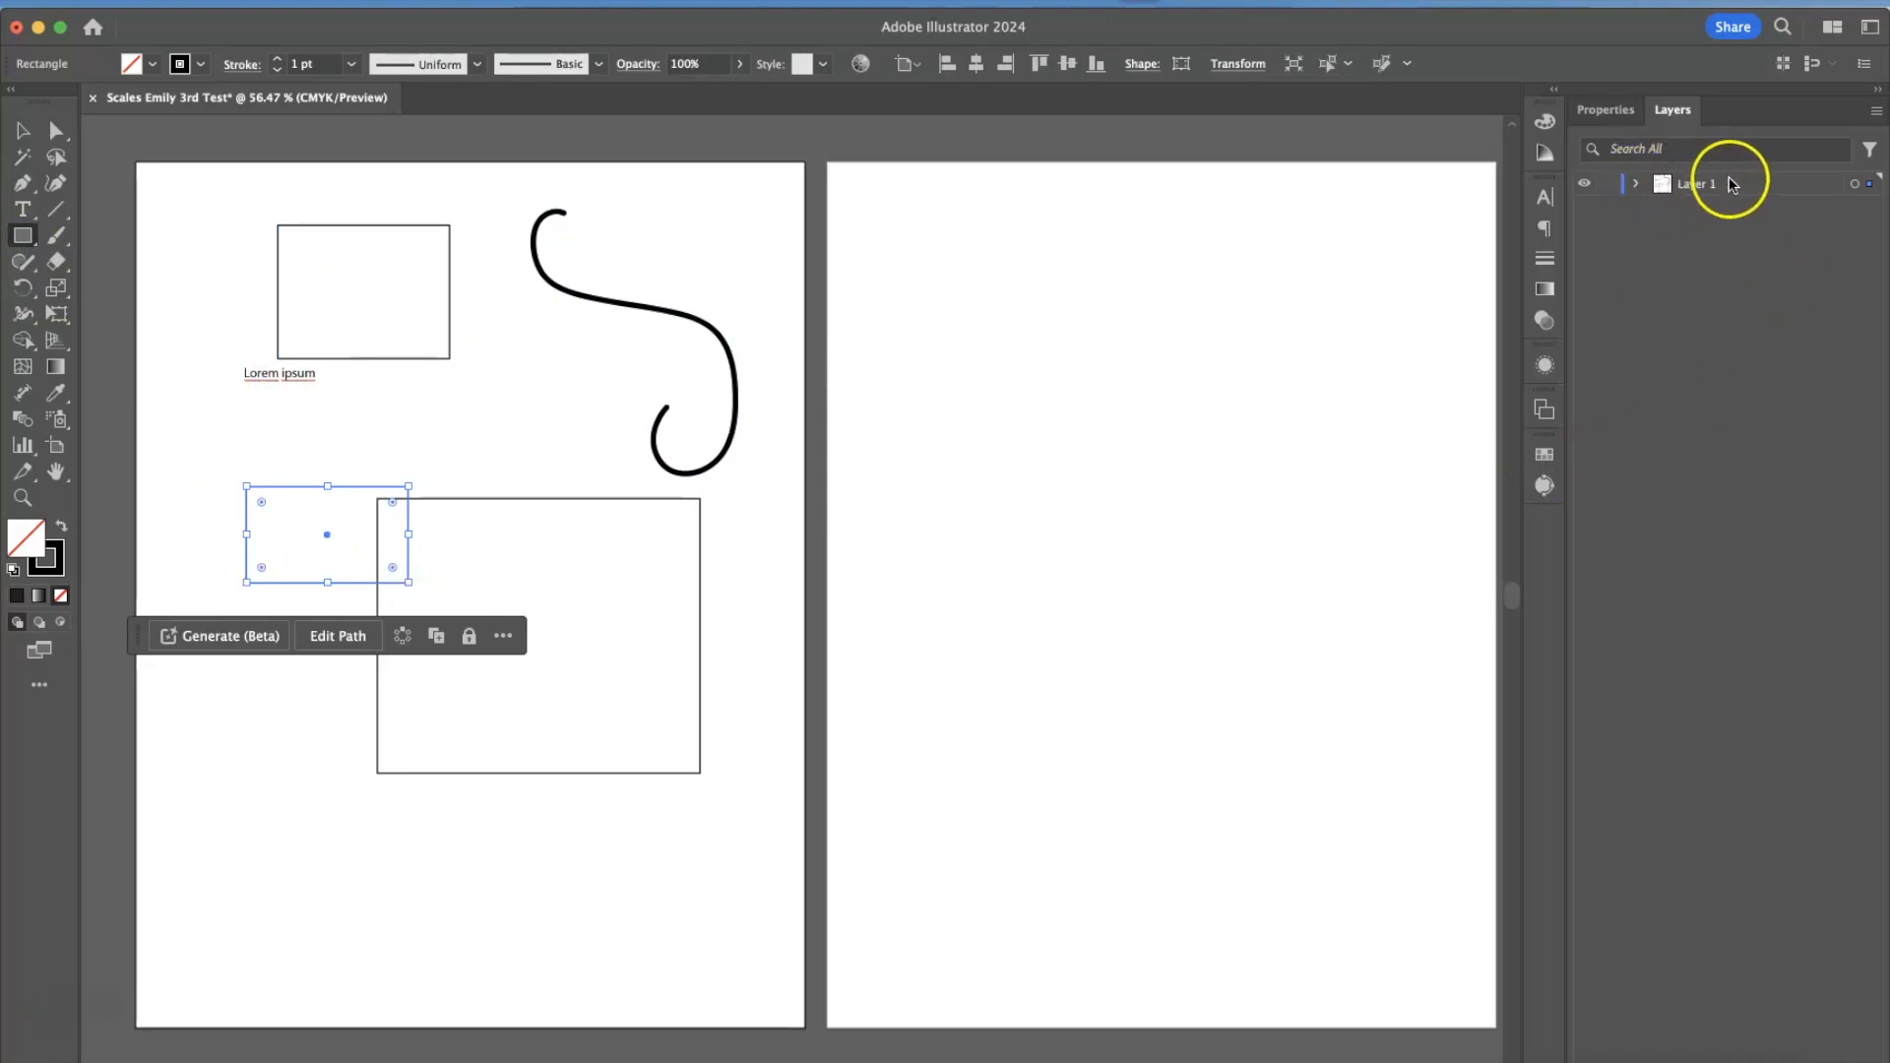
# List the objects on Layer 1, select all of its artwork through the layer, and clear the selection.
pyautogui.click(1635, 185)
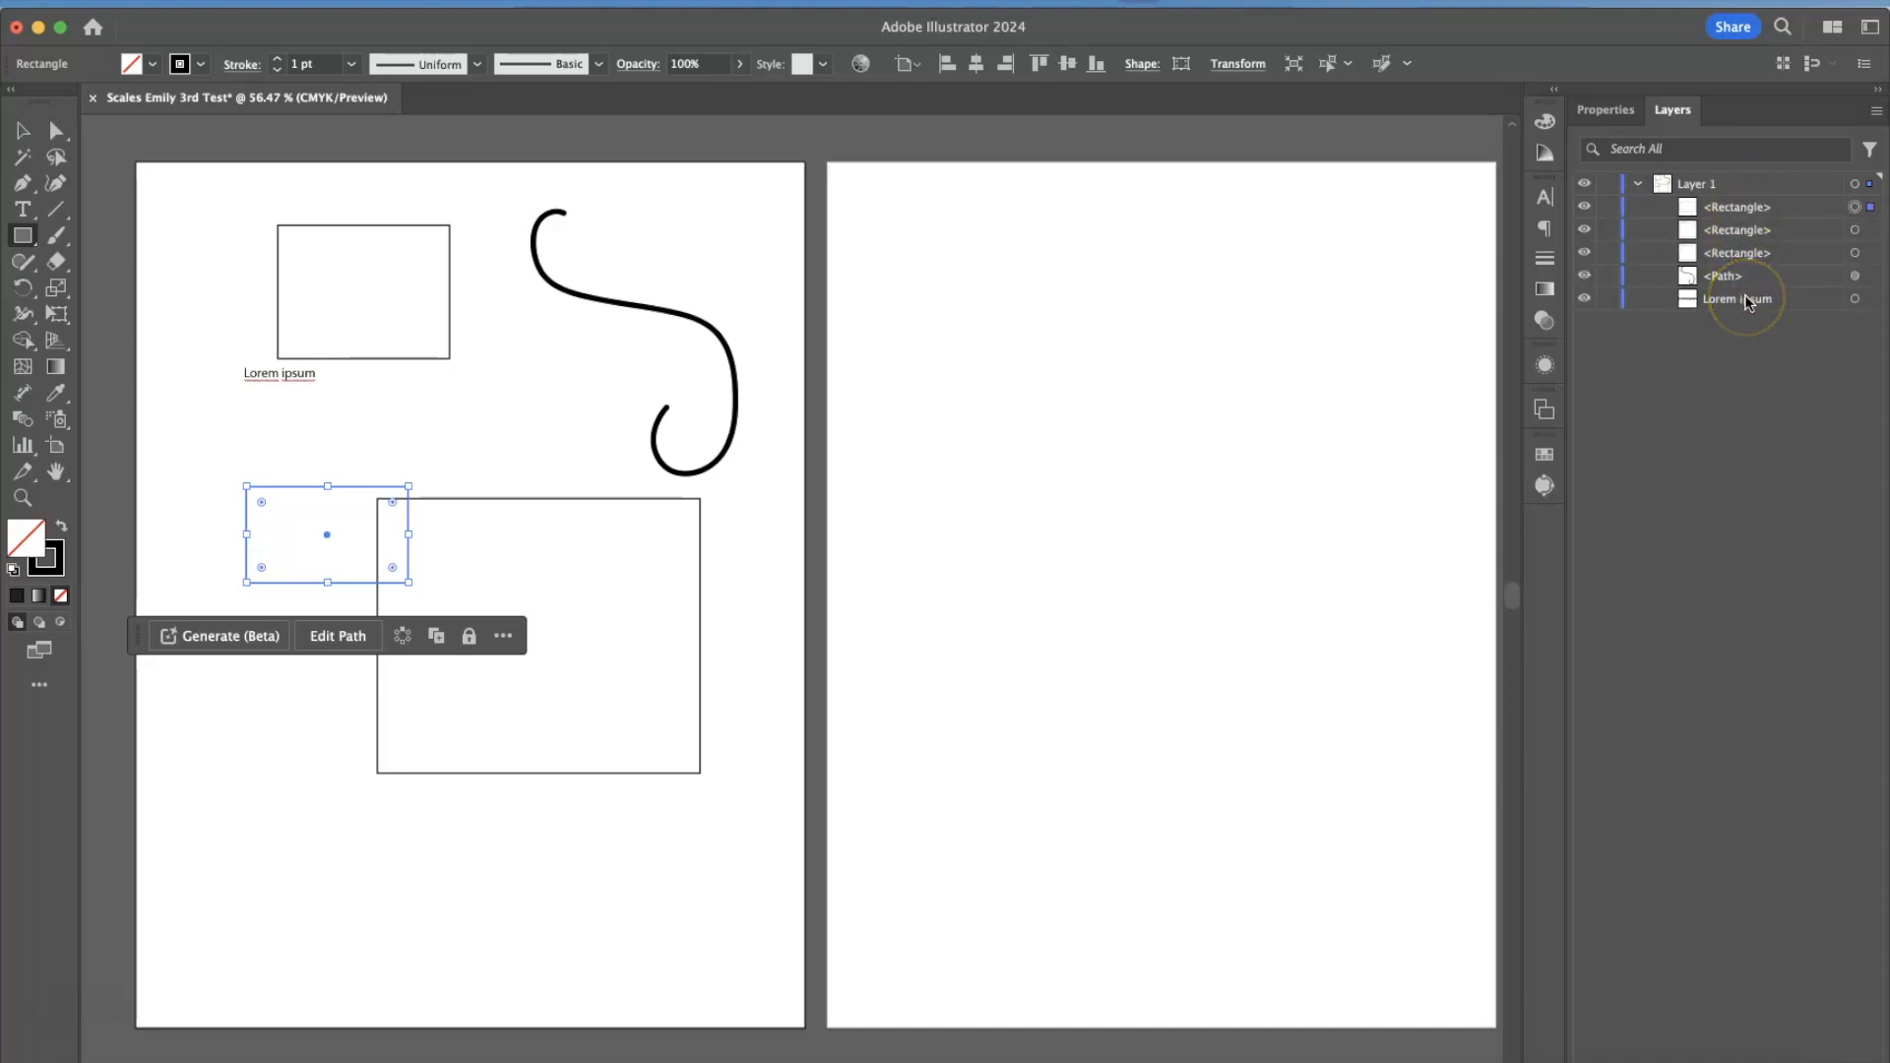
pyautogui.click(1854, 184)
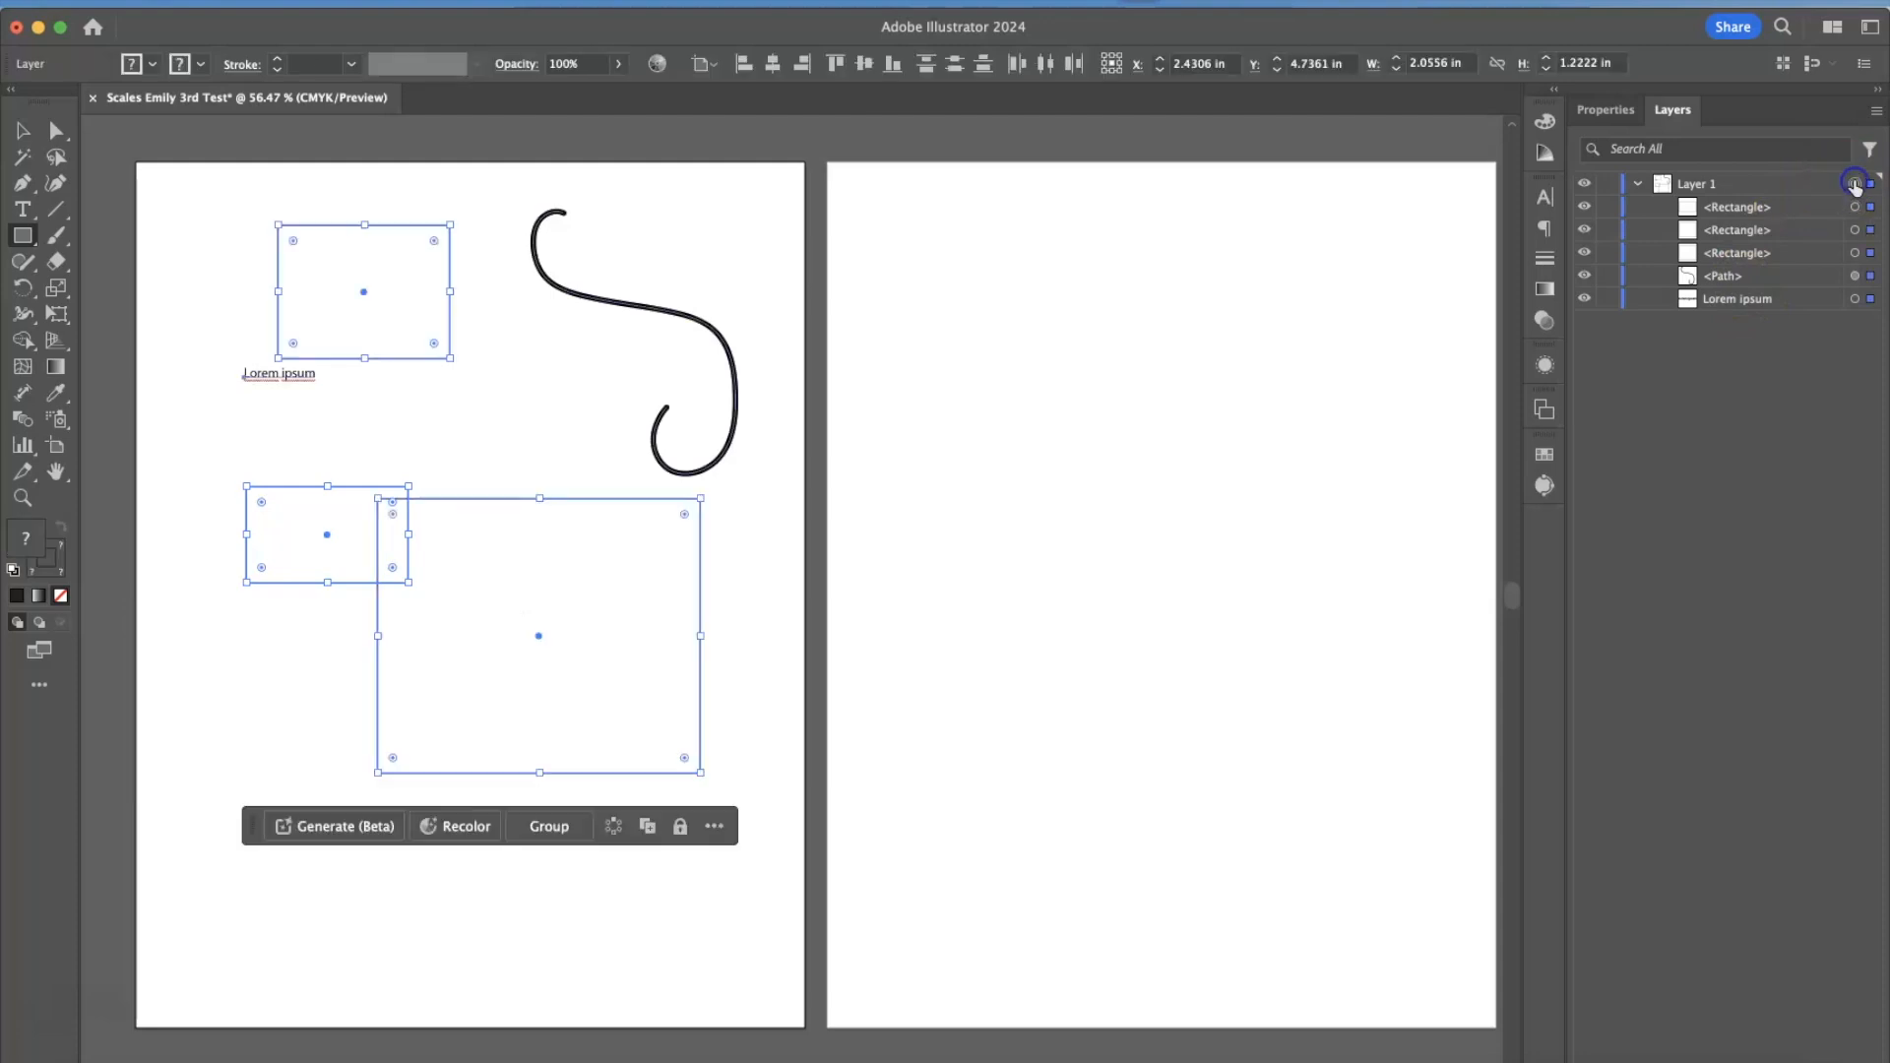
pyautogui.click(1855, 185)
pyautogui.click(1751, 672)
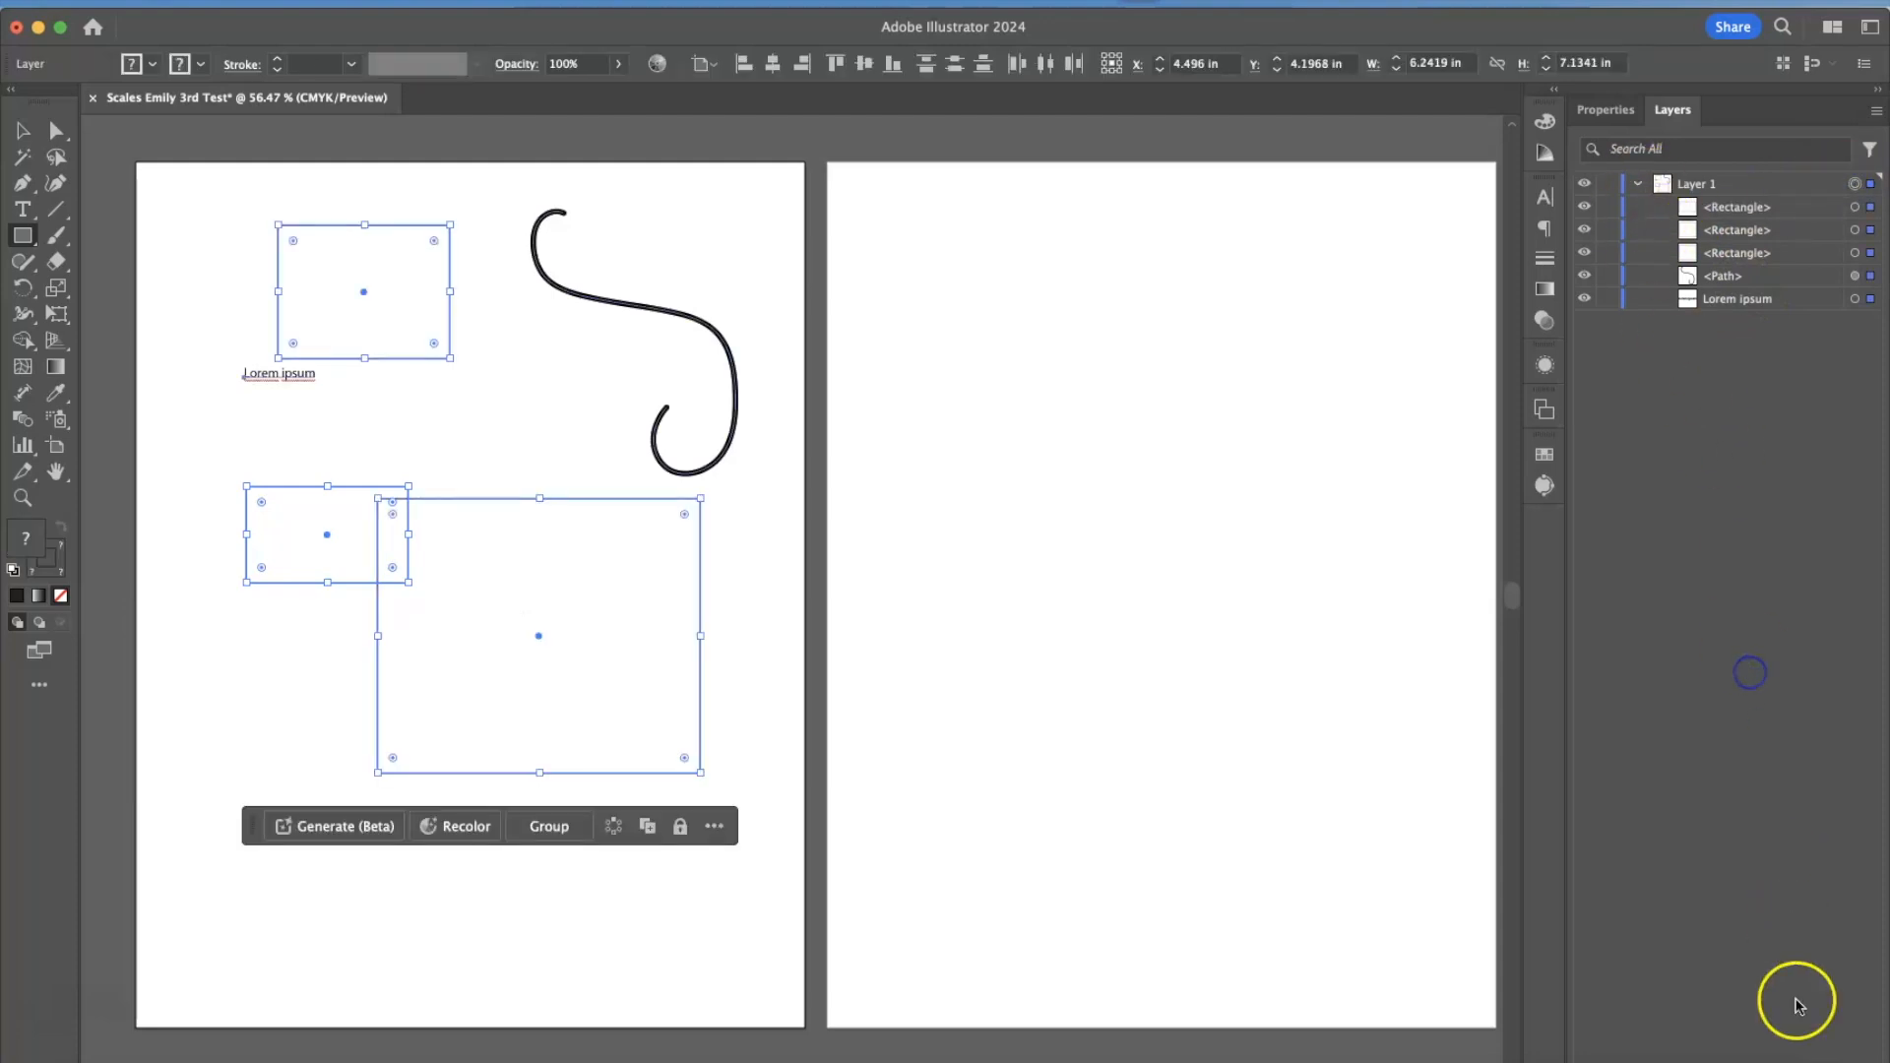
pyautogui.click(1348, 498)
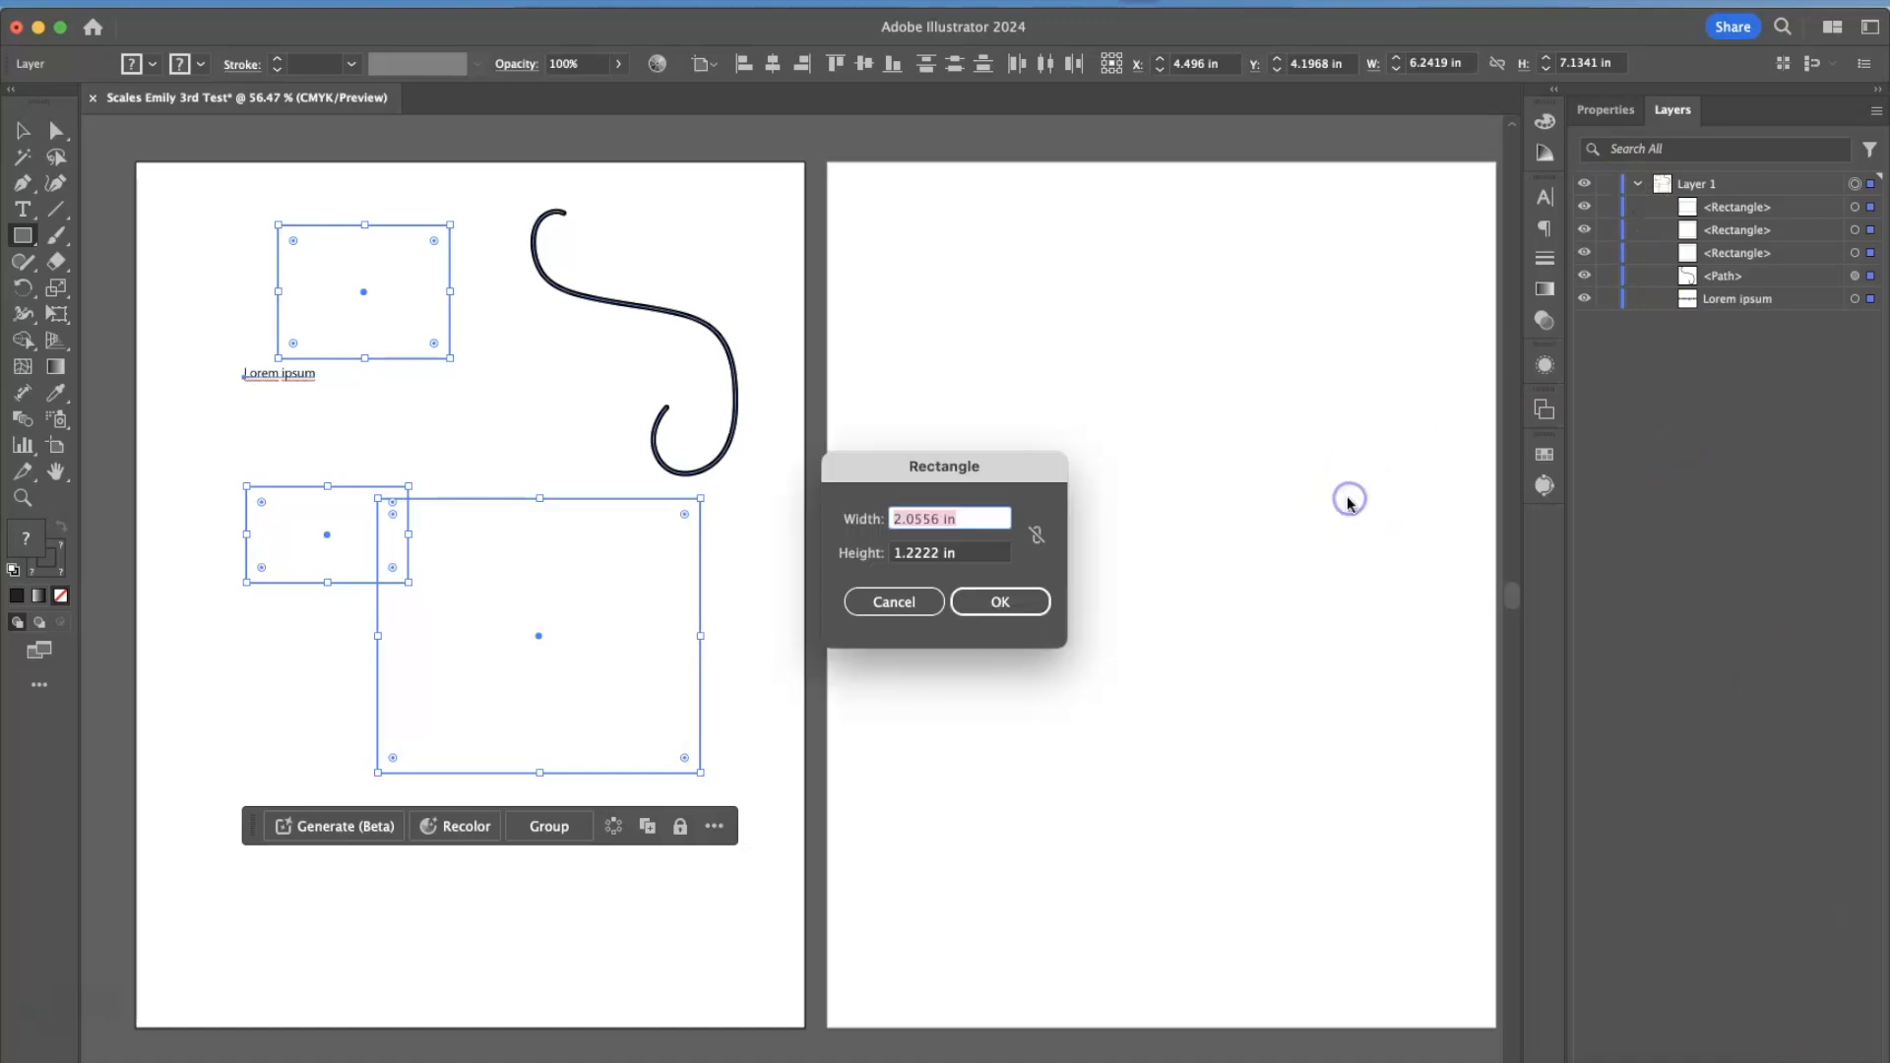
pyautogui.click(920, 600)
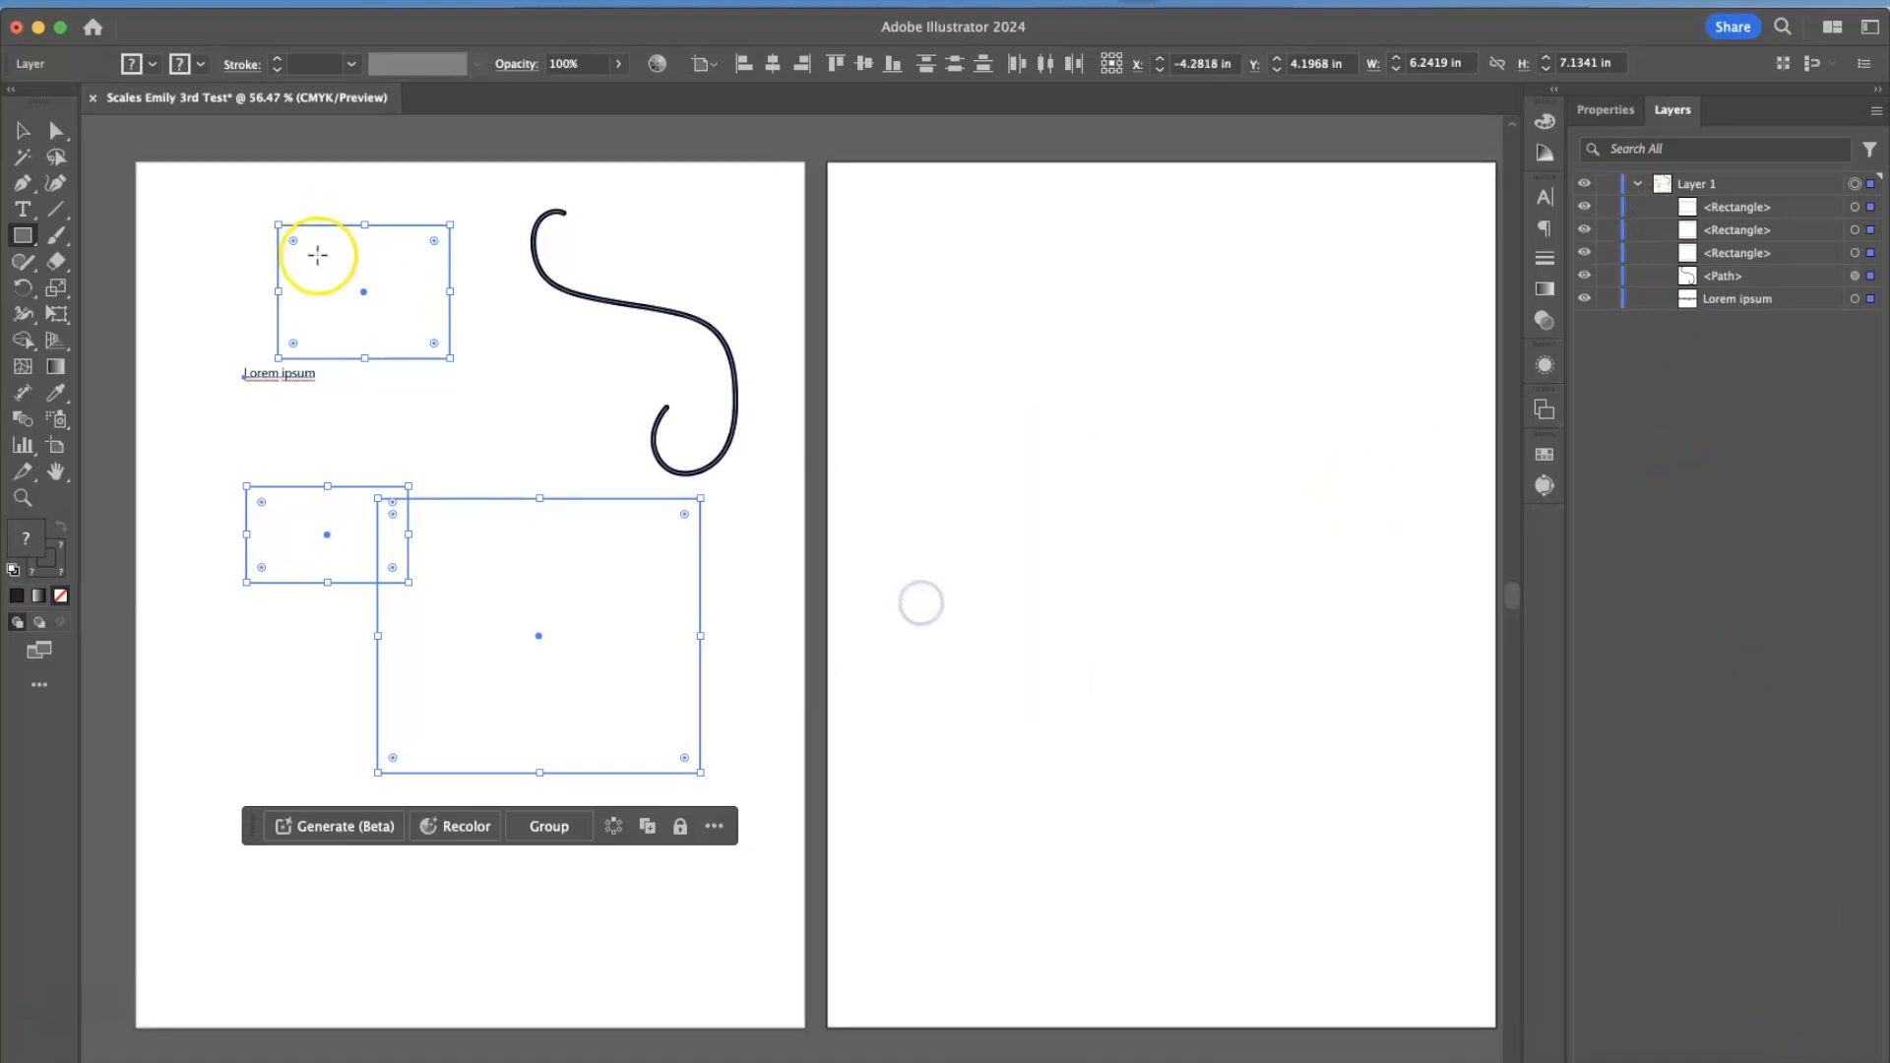
pyautogui.click(21, 130)
pyautogui.click(104, 199)
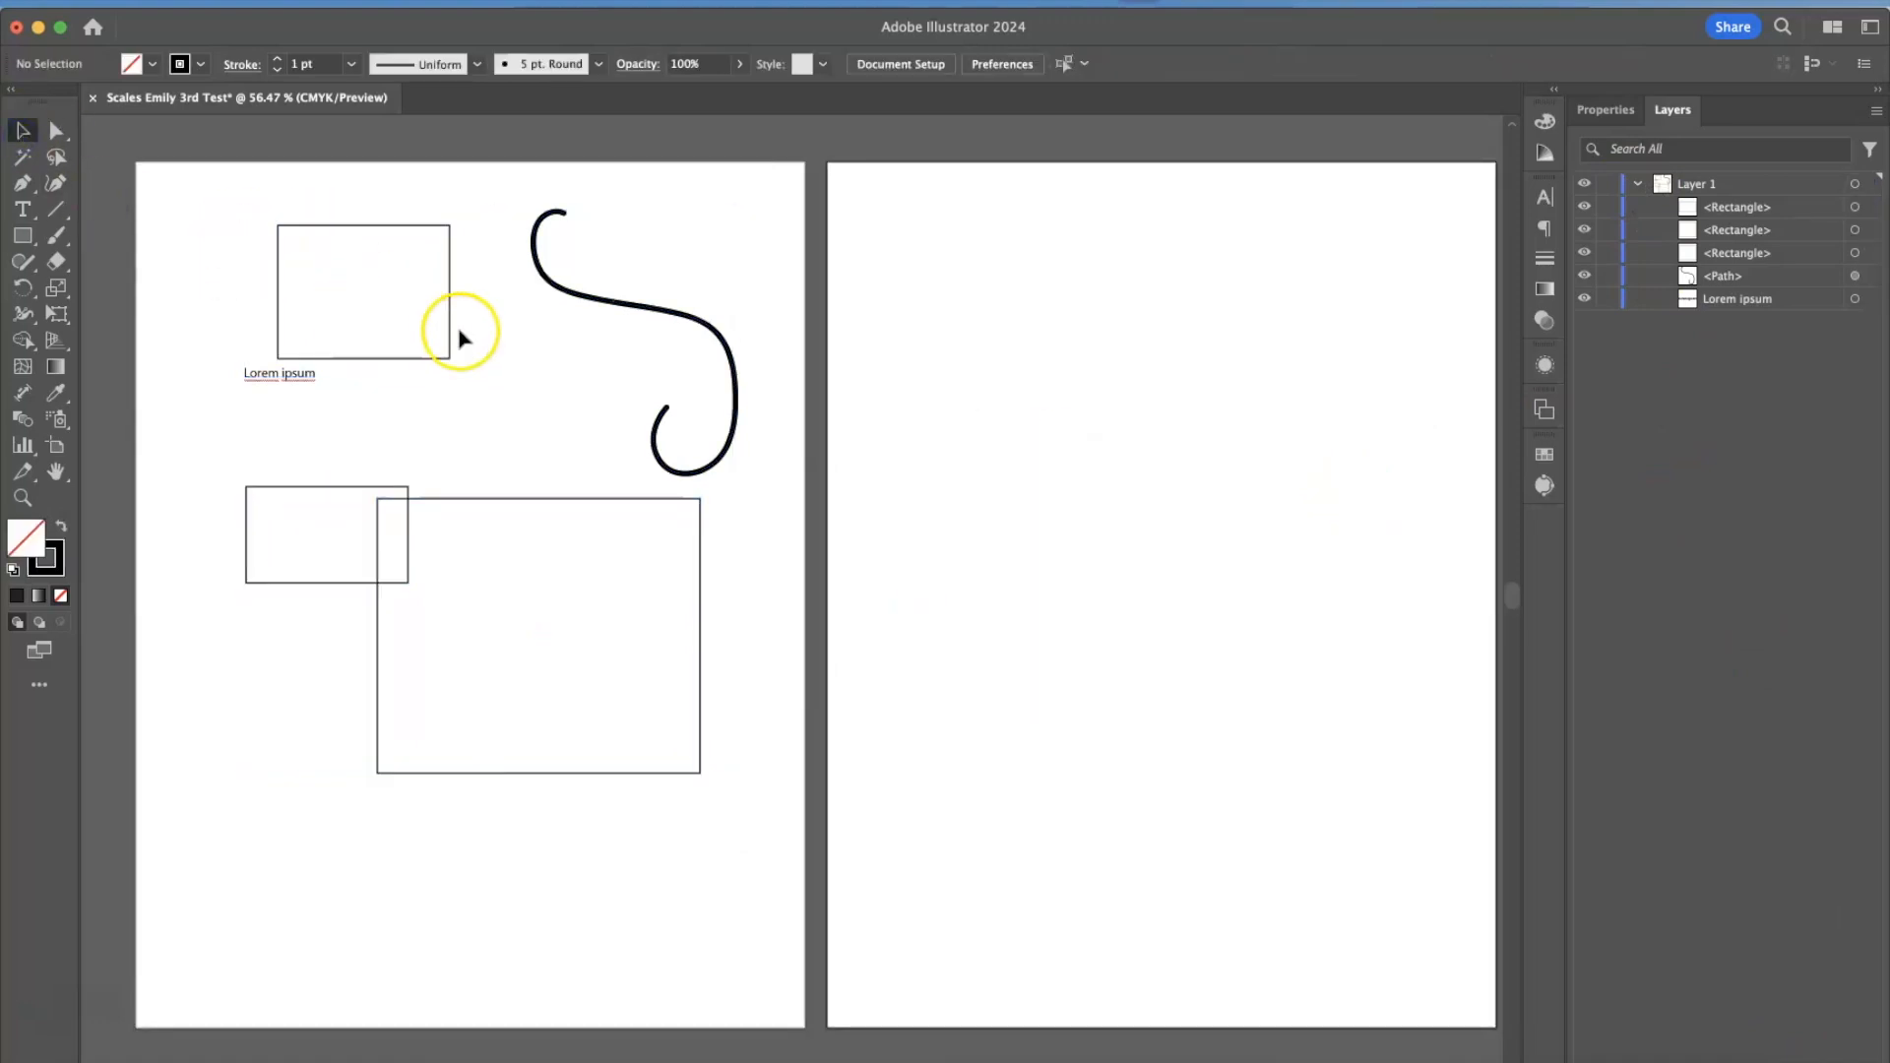
# Paint a large S-shaped brush stroke ending in a loop on the second artboard.
pyautogui.click(56, 239)
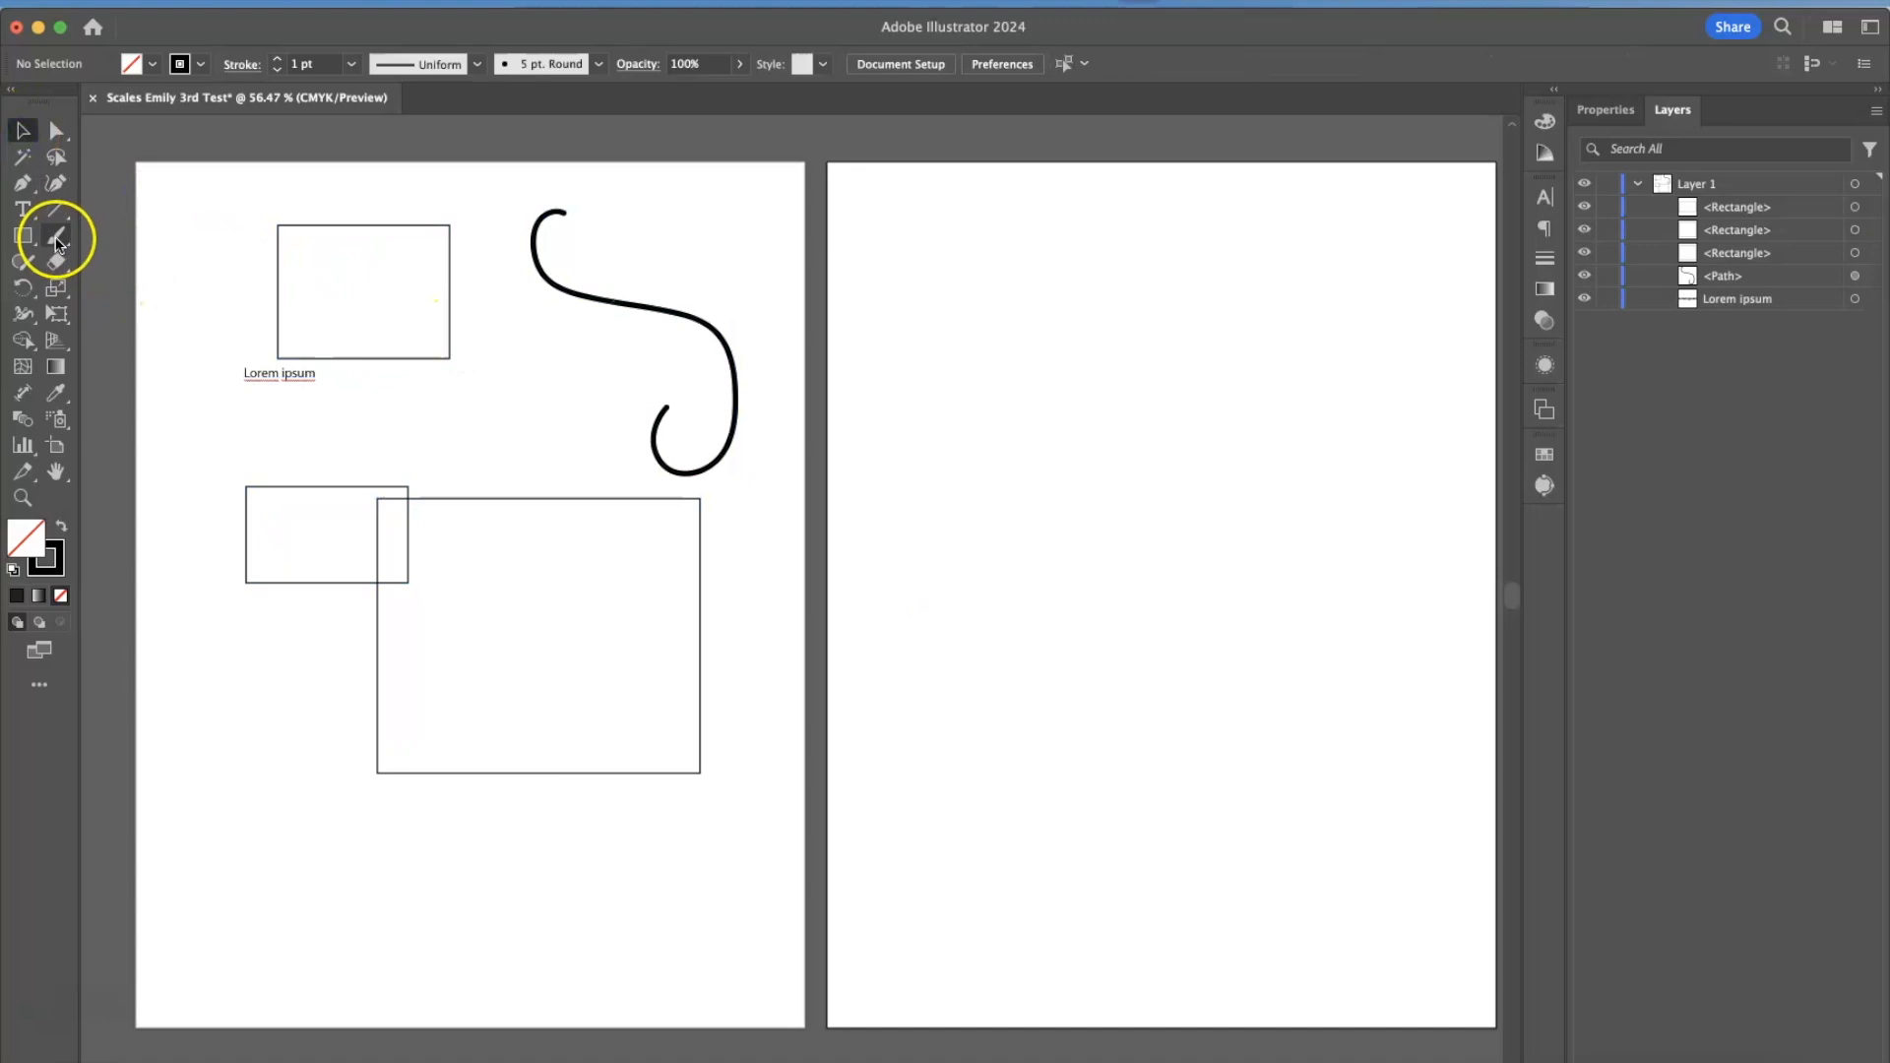
pyautogui.moveTo(1132, 307)
pyautogui.mouseDown()
pyautogui.moveTo(1202, 490)
pyautogui.moveTo(1090, 743)
pyautogui.moveTo(1206, 519)
pyautogui.mouseUp()
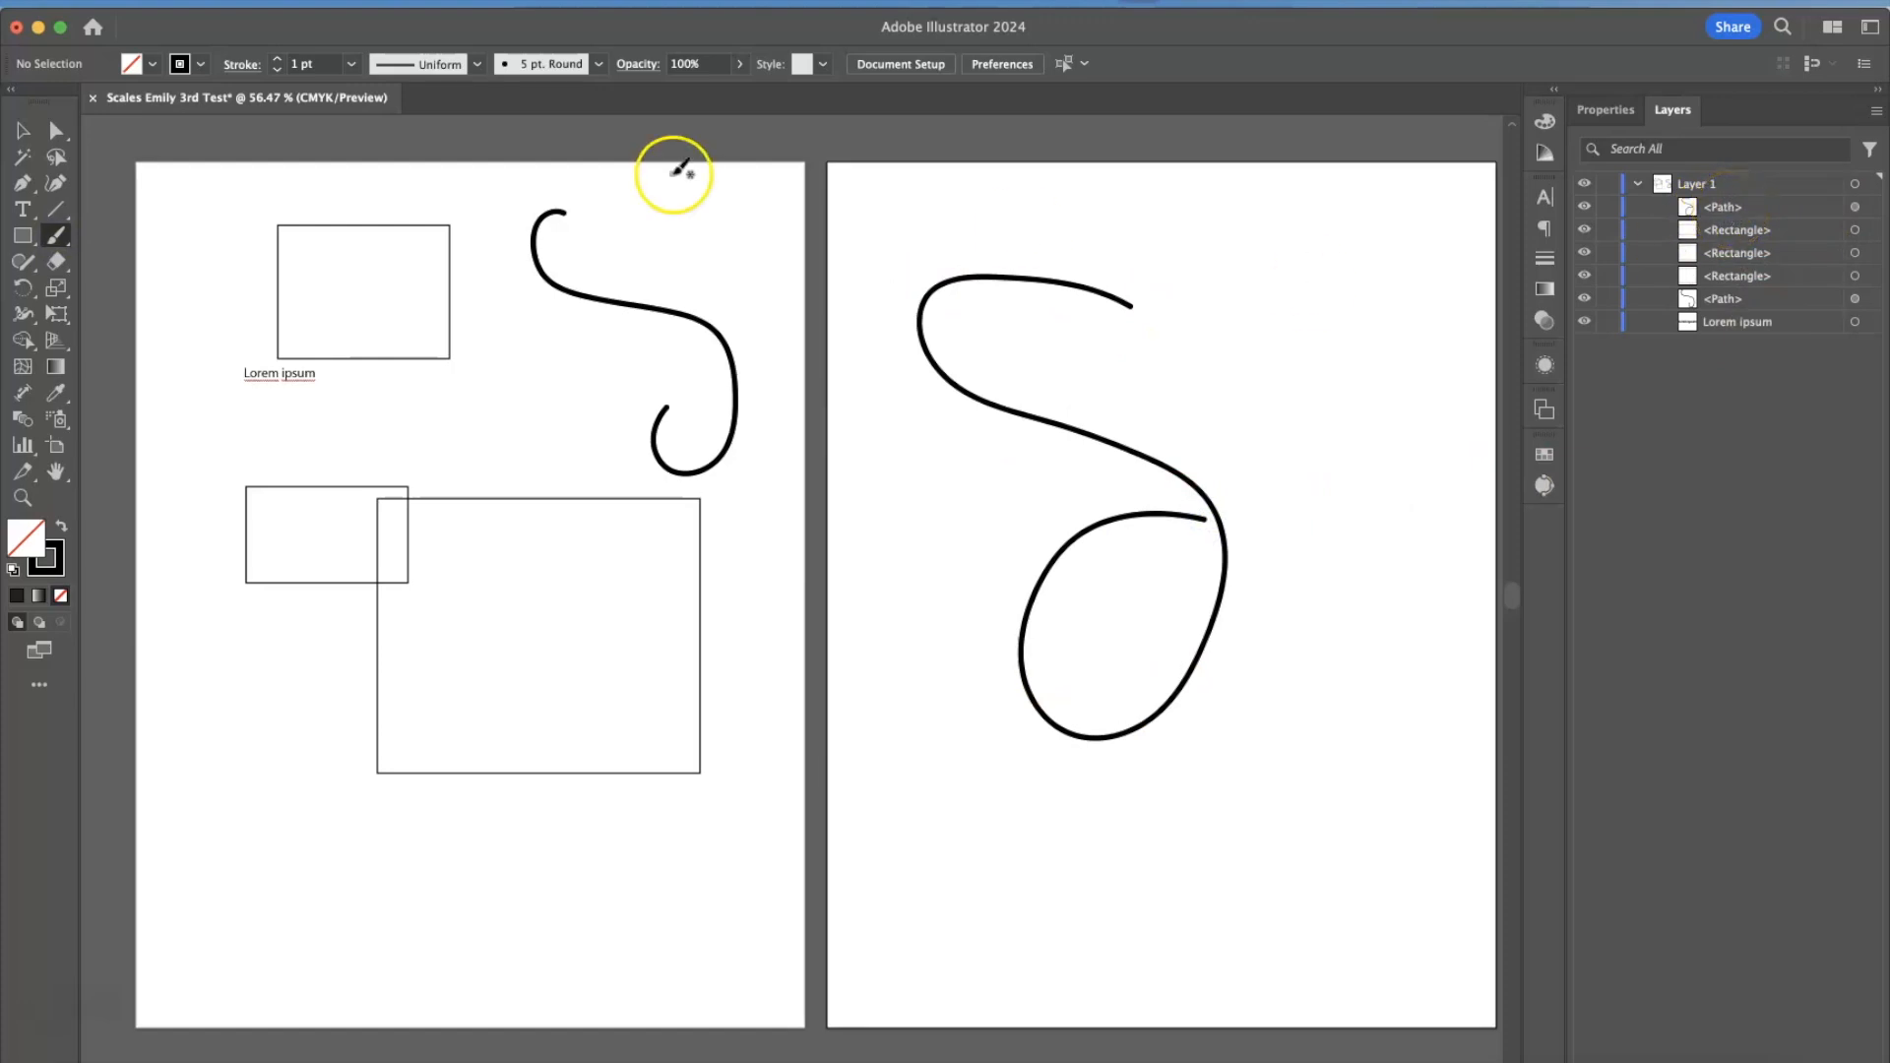
pyautogui.click(24, 130)
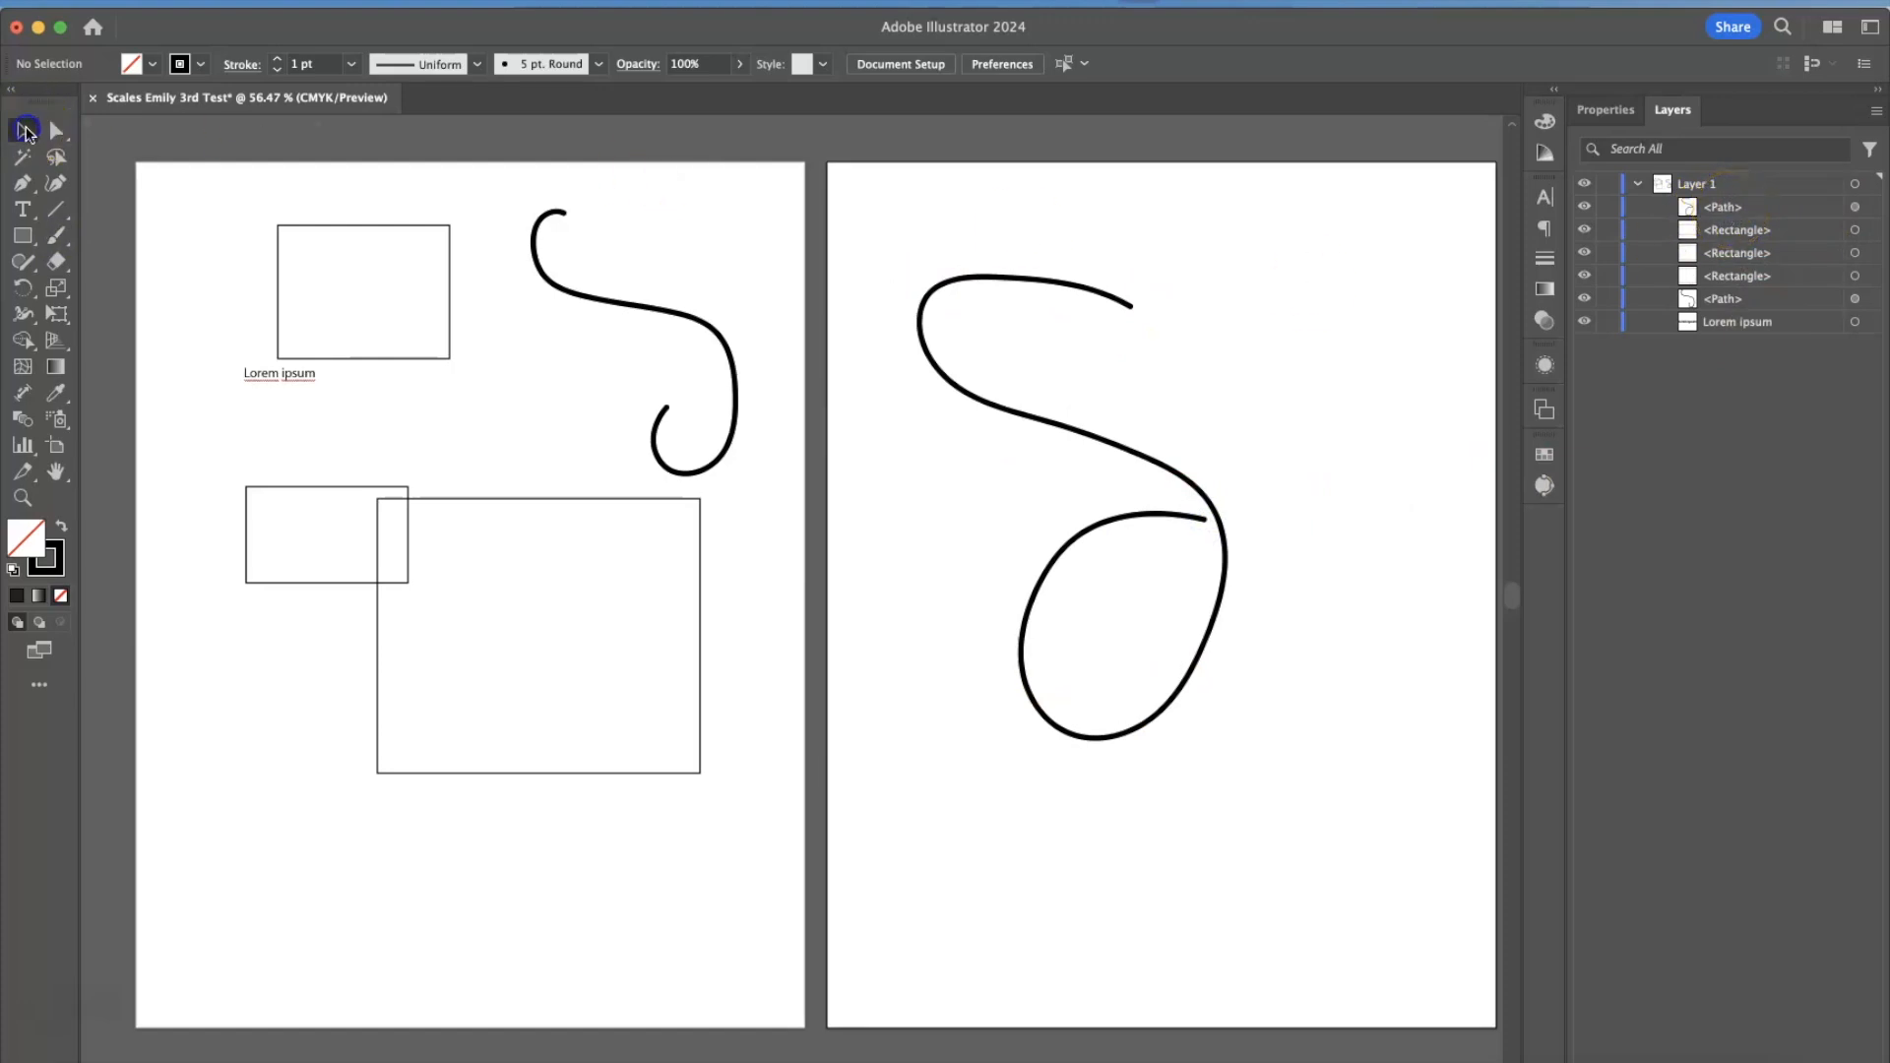
# Reshape the first artboard's brush stroke with Direct Selection, moving its middle anchor points down and to the left, and deselect it.
pyautogui.click(730, 341)
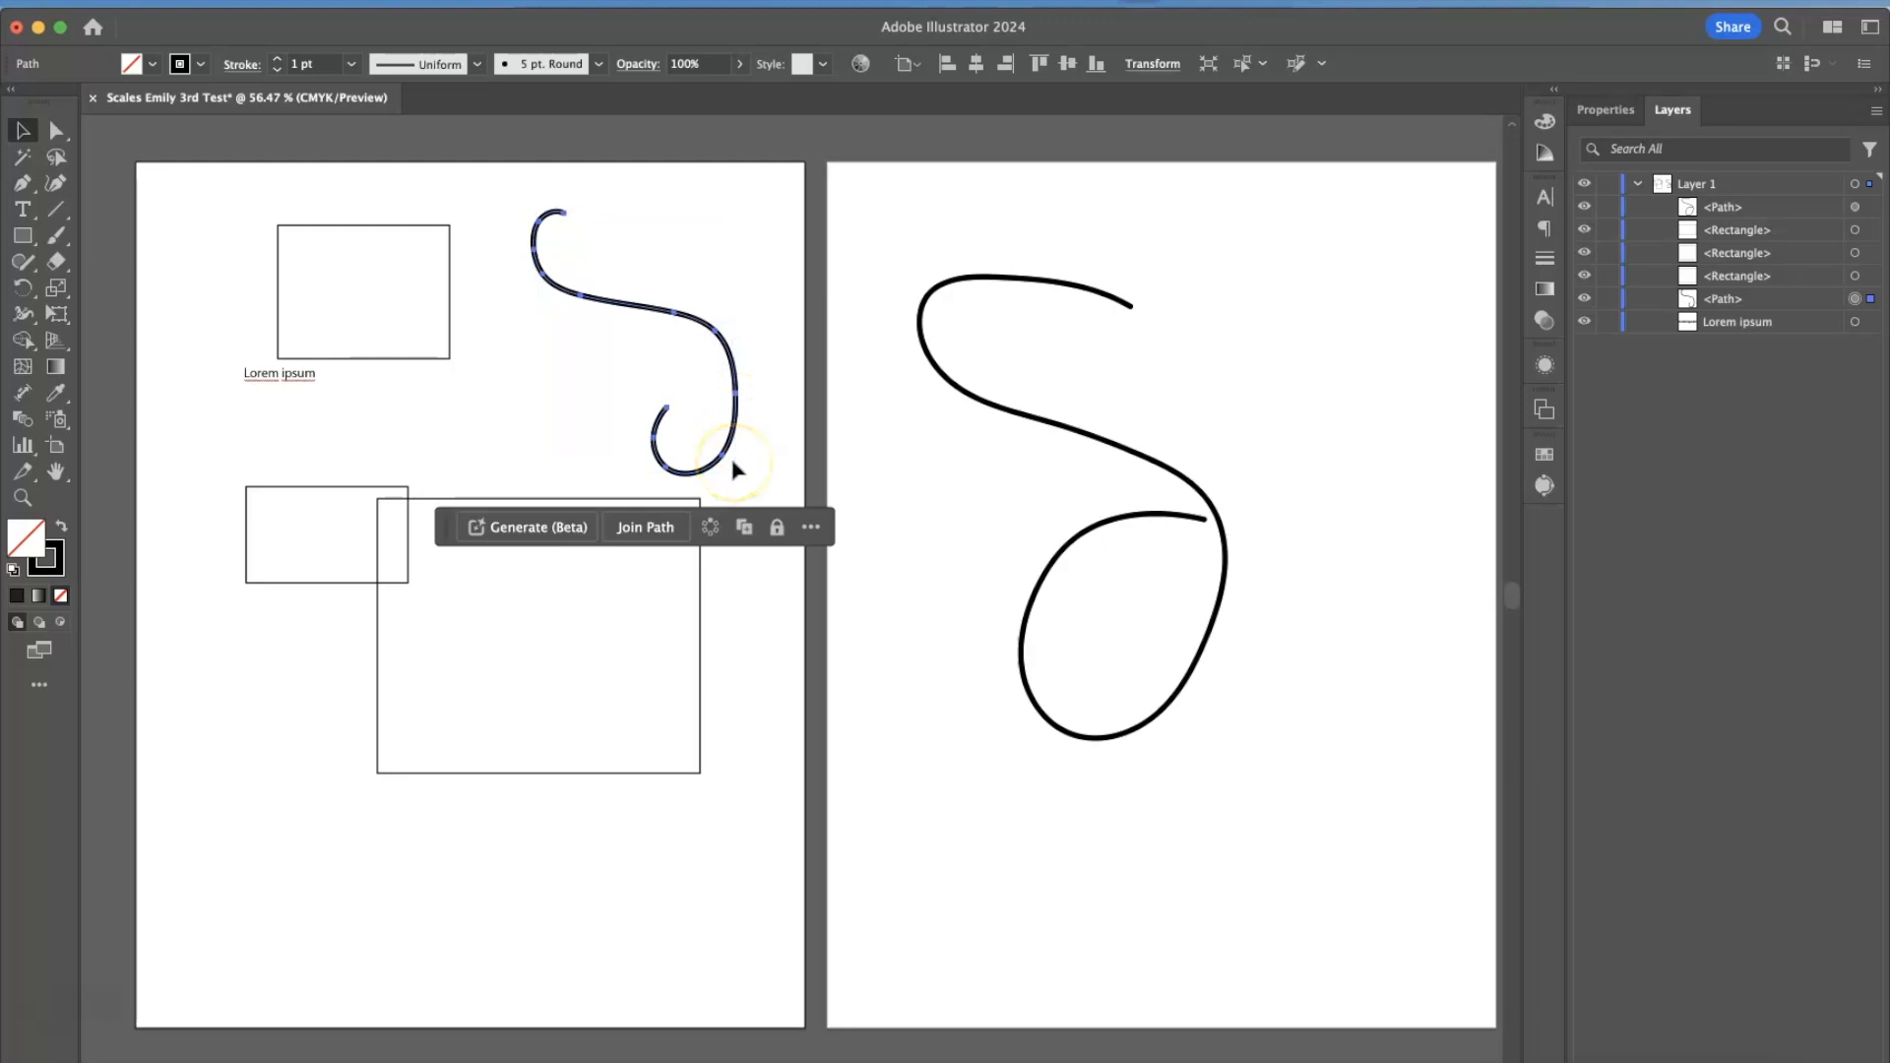
pyautogui.press('super+equal')
pyautogui.press('super+equal')
pyautogui.press('super+equal')
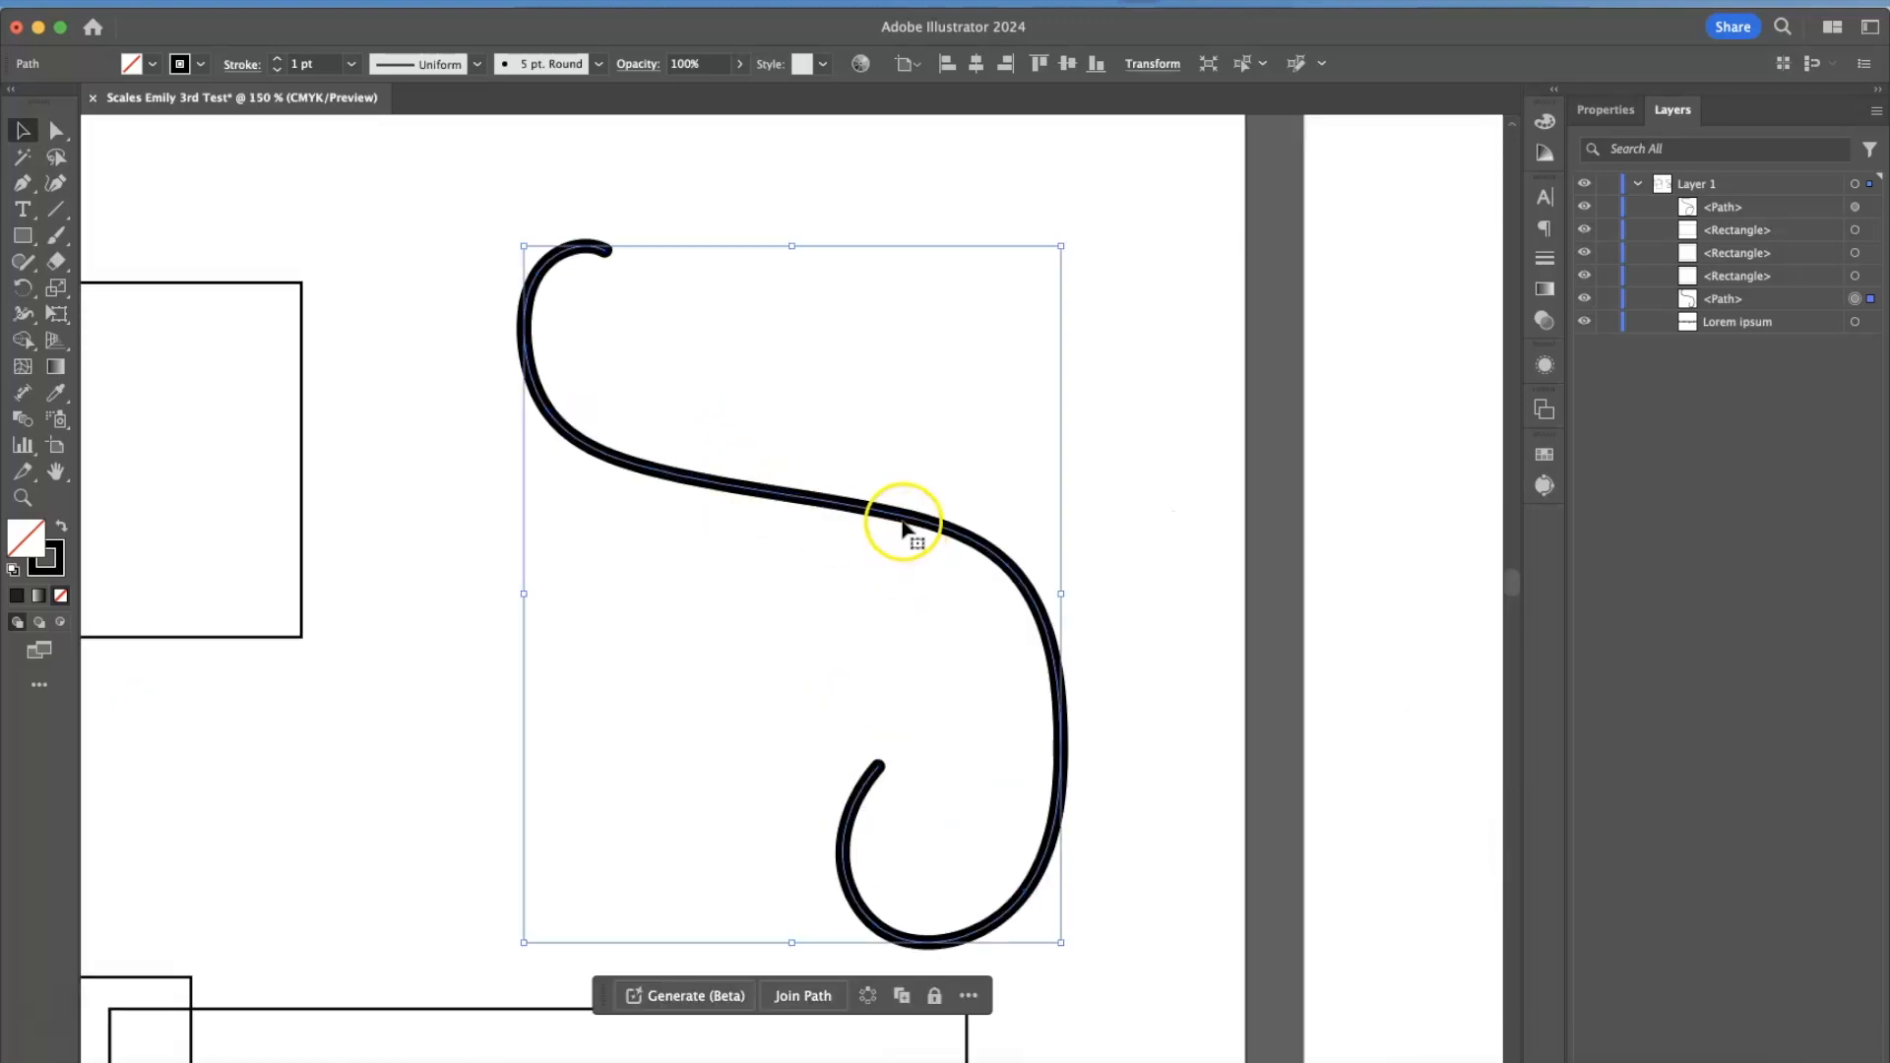
pyautogui.press('a')
pyautogui.click(897, 514)
pyautogui.moveTo(896, 520); pyautogui.dragTo(553, 777)
pyautogui.moveTo(648, 468); pyautogui.dragTo(598, 591)
pyautogui.press('super')
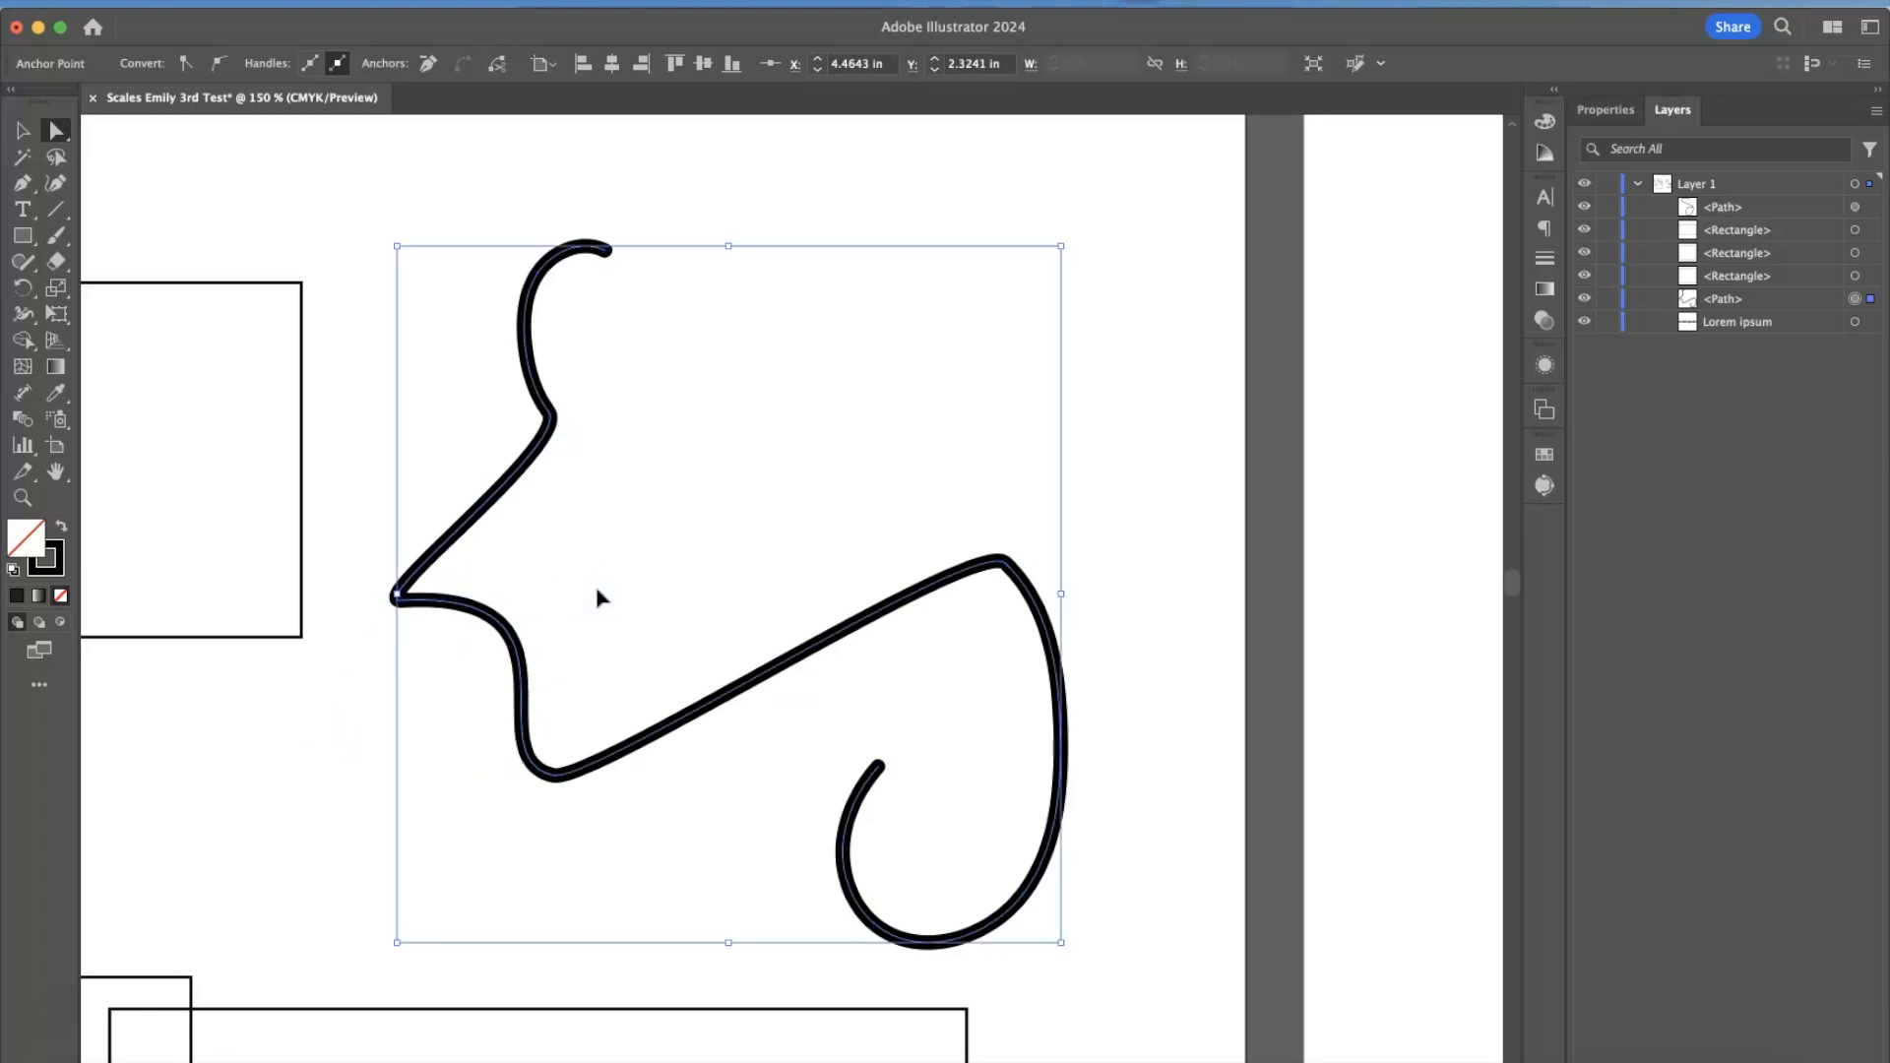
pyautogui.press('super+minus')
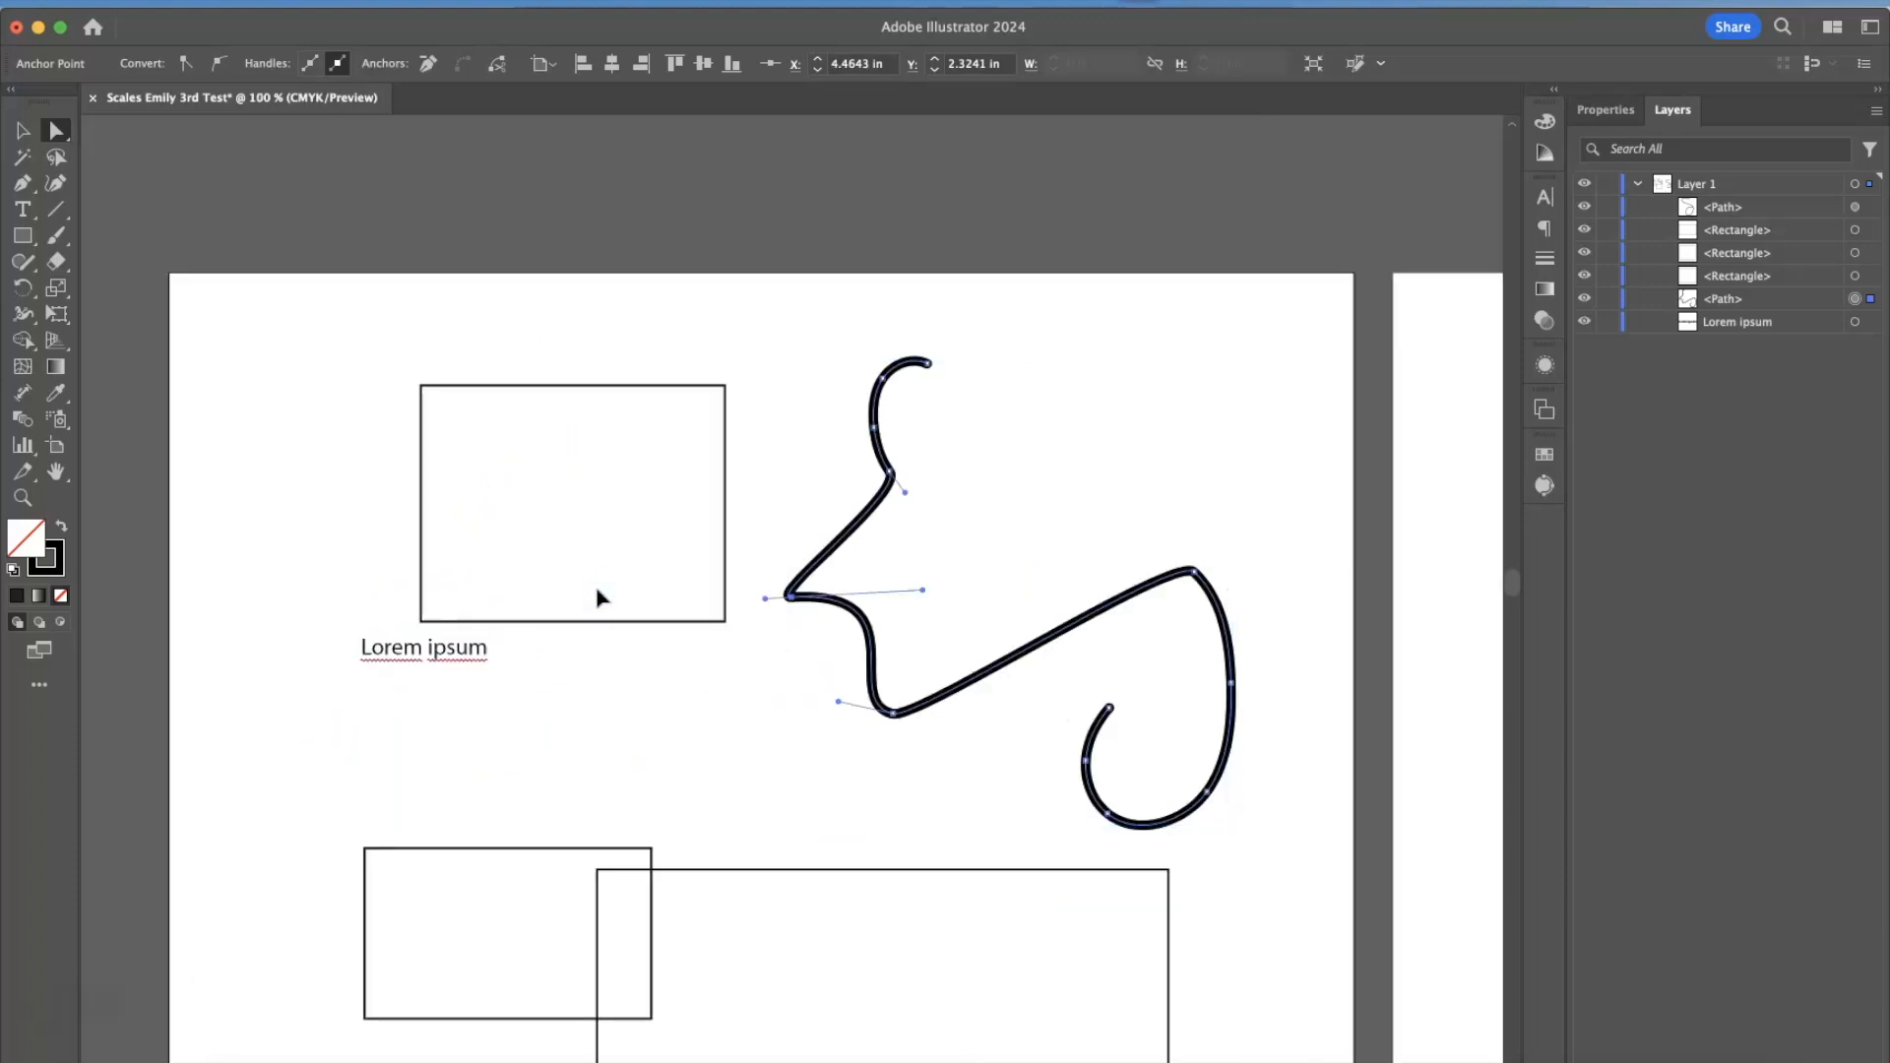
pyautogui.hscroll(4, 597, 598)
pyautogui.scroll(-2, 597, 597)
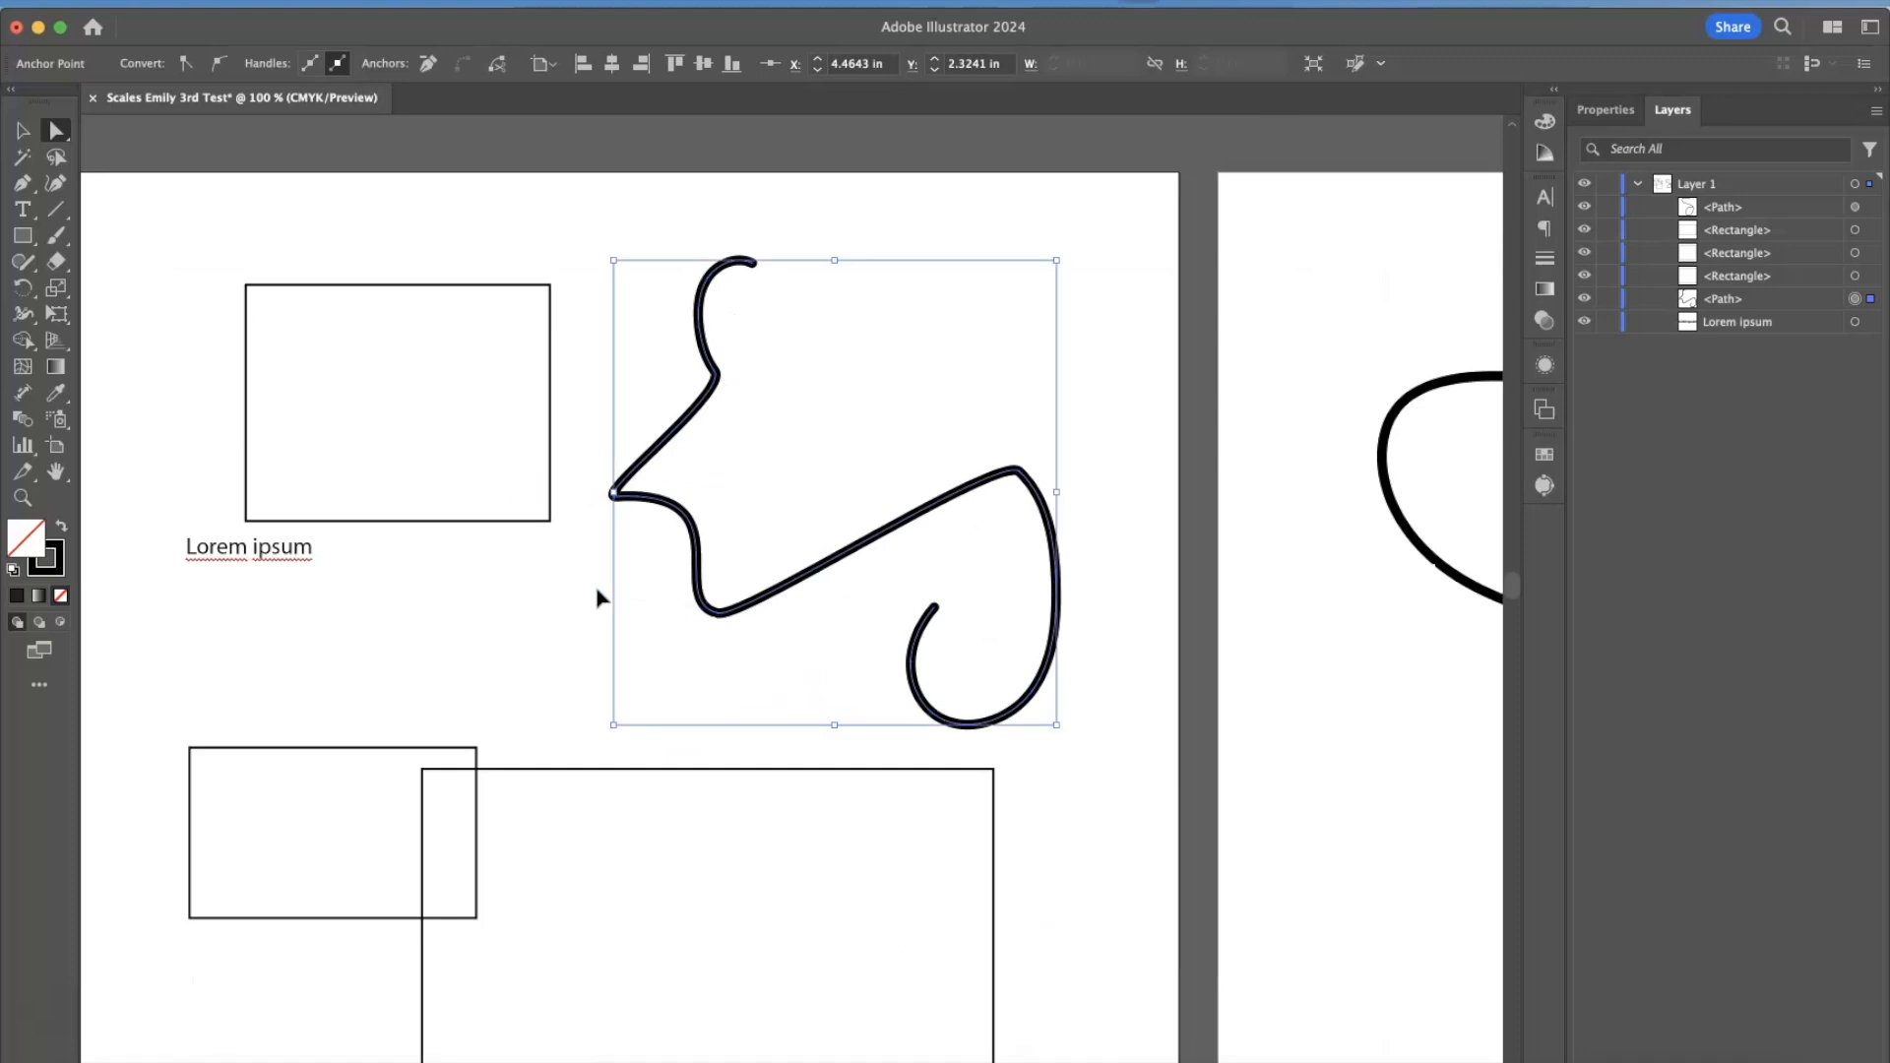
pyautogui.press('super+minus')
pyautogui.scroll(-3, 597, 597)
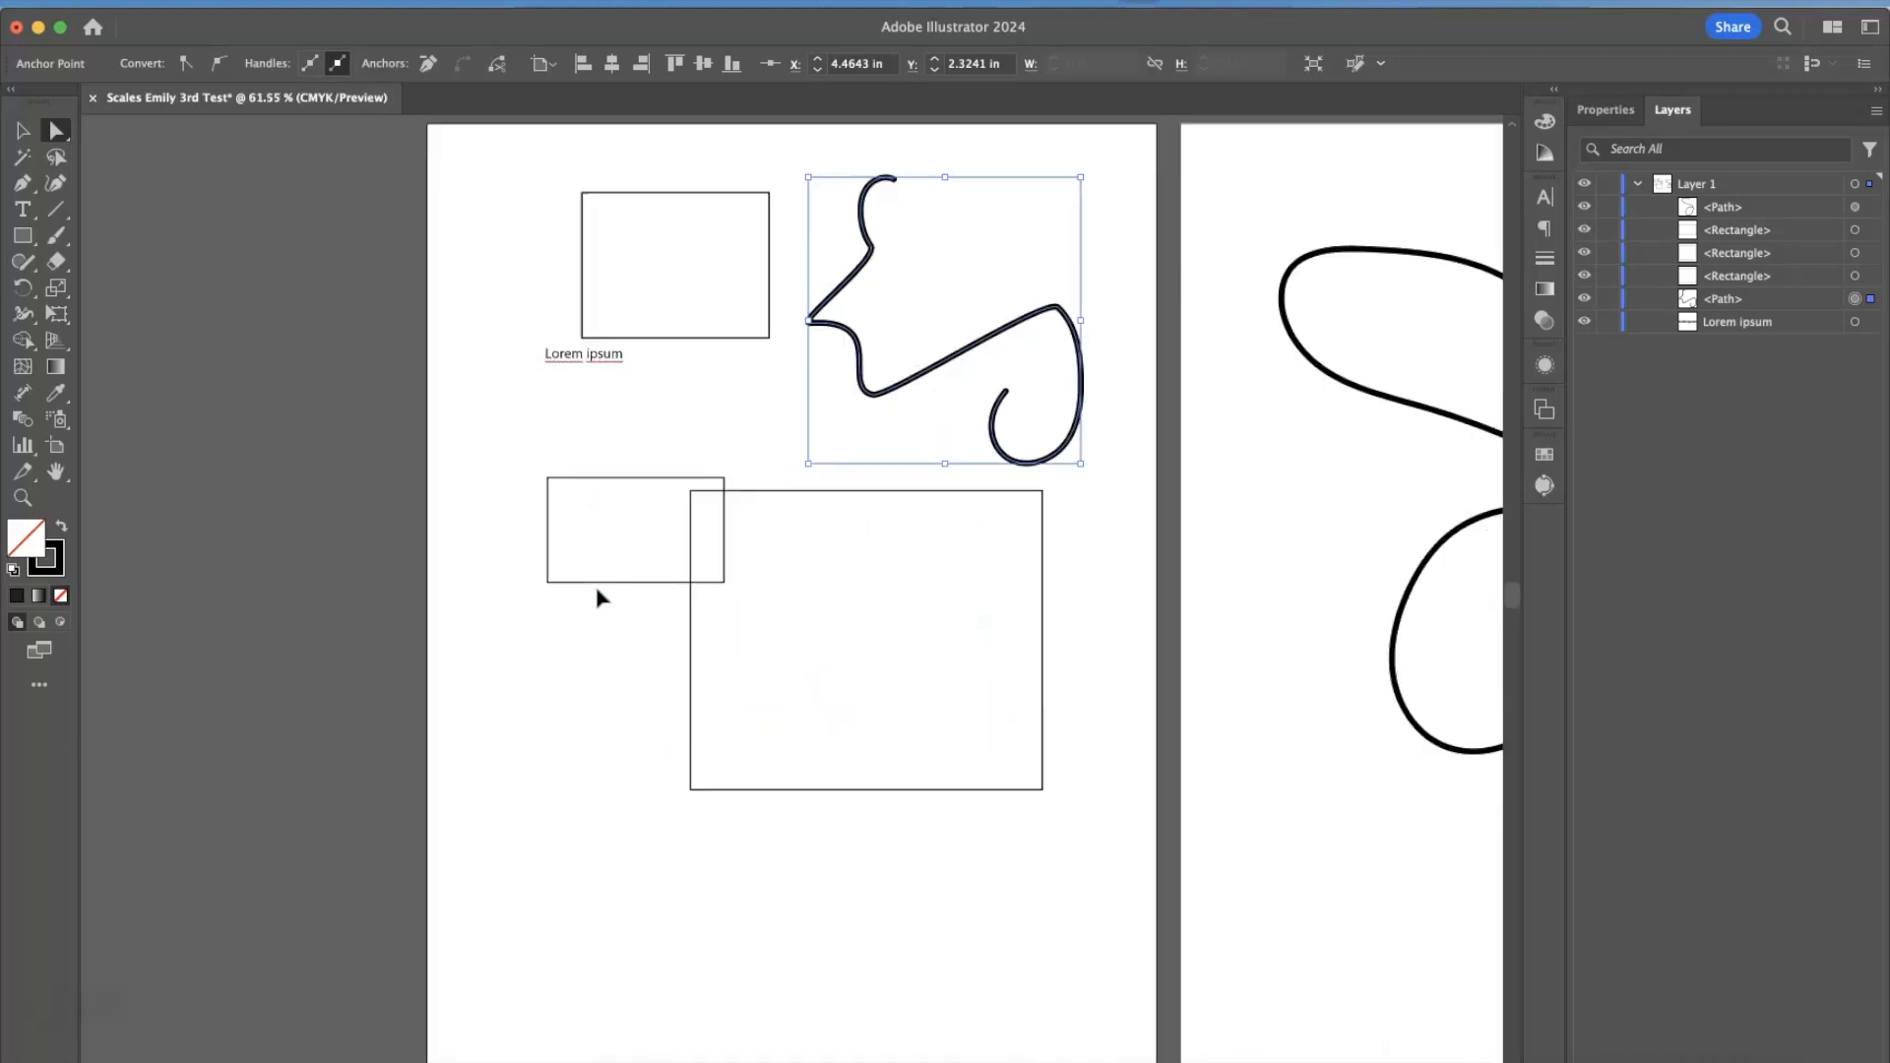
pyautogui.hscroll(4, 598, 598)
pyautogui.hscroll(-2, 598, 597)
pyautogui.scroll(-1, 598, 598)
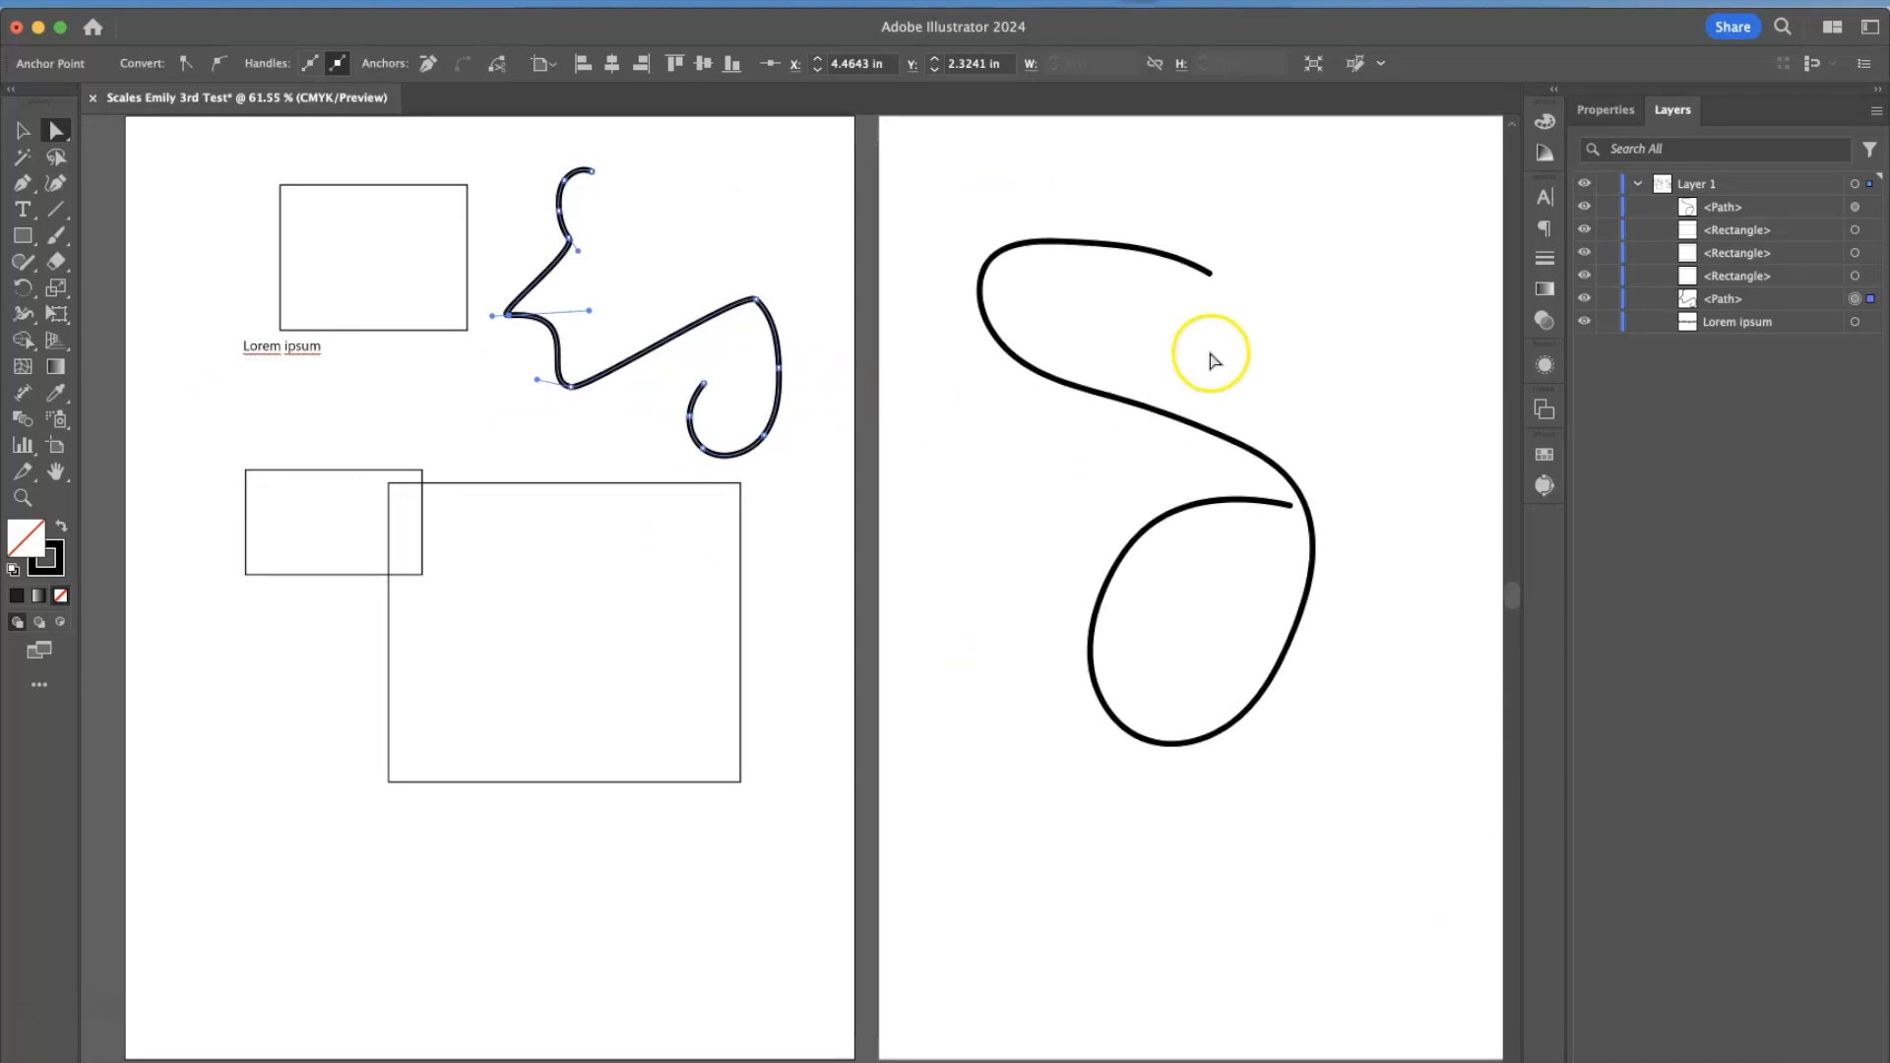
pyautogui.click(1329, 390)
# Look through the list of available panels, open and close Appearance, and show the Properties.
pyautogui.click(584, 6)
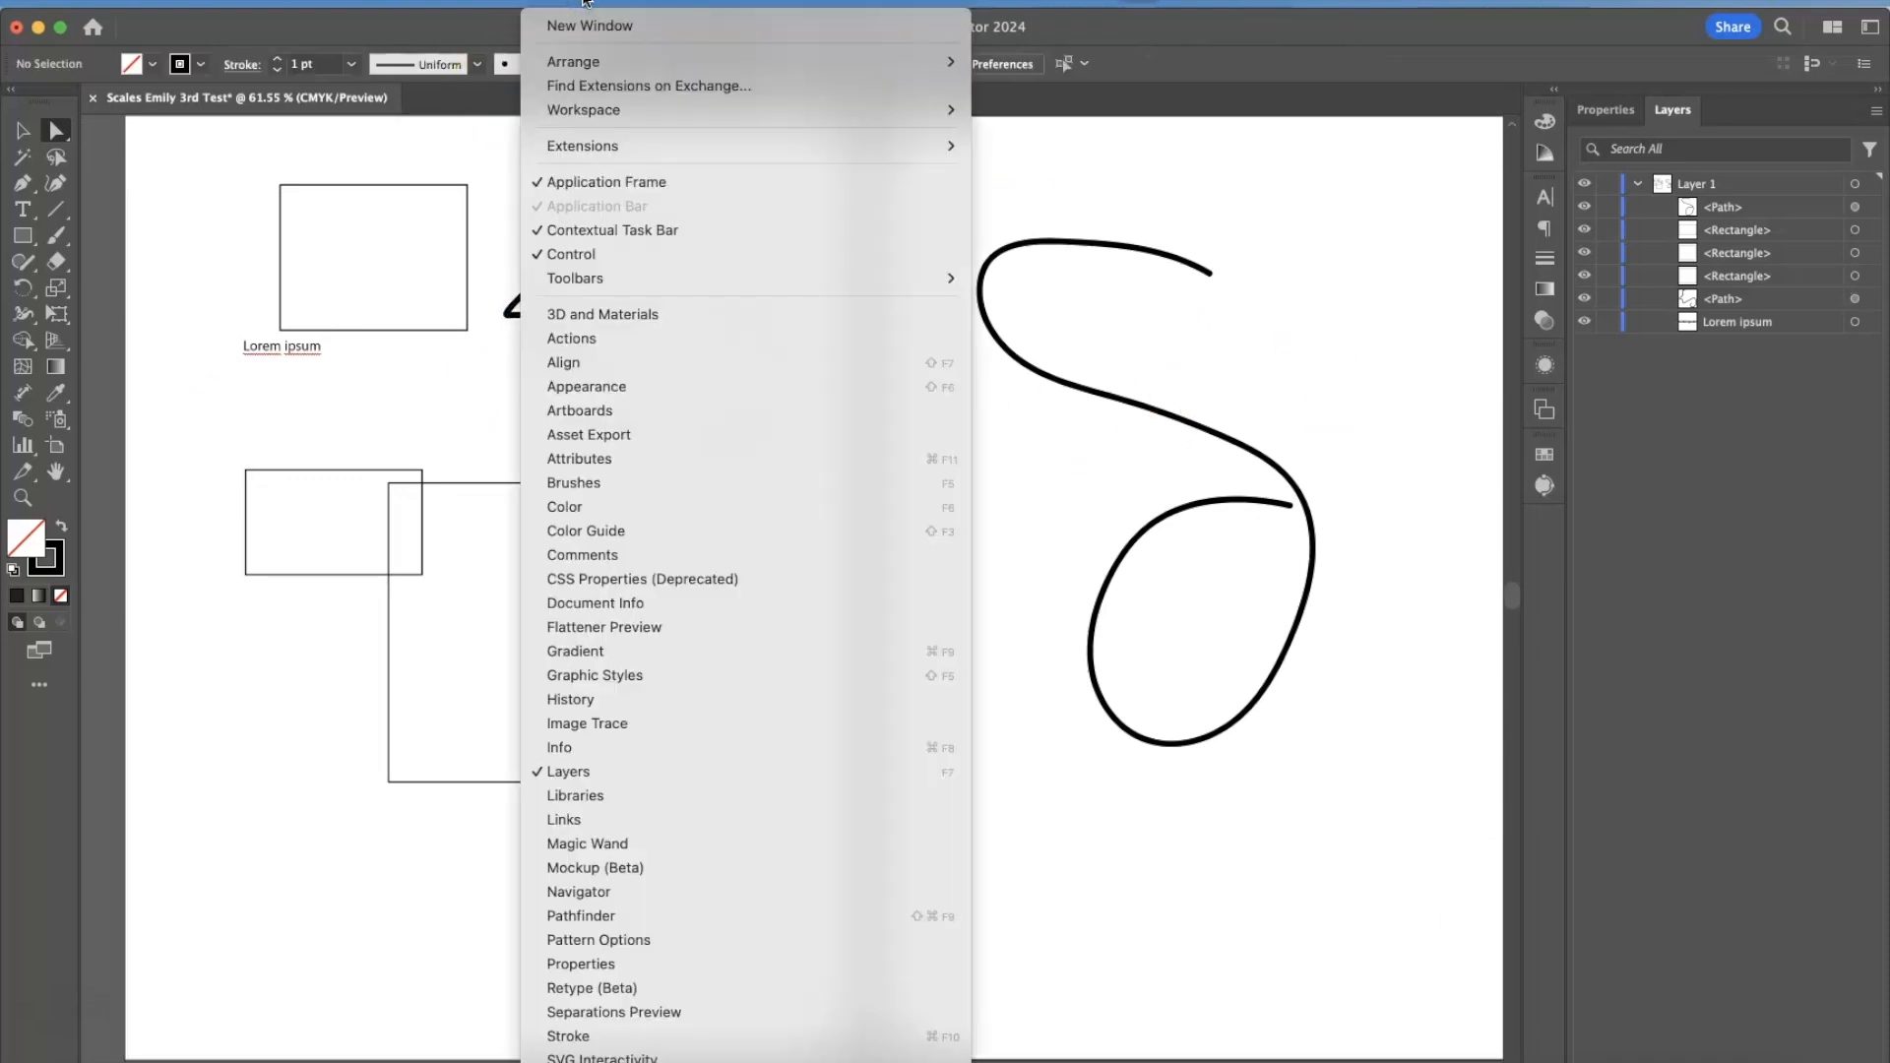
pyautogui.scroll(-5, 696, 955)
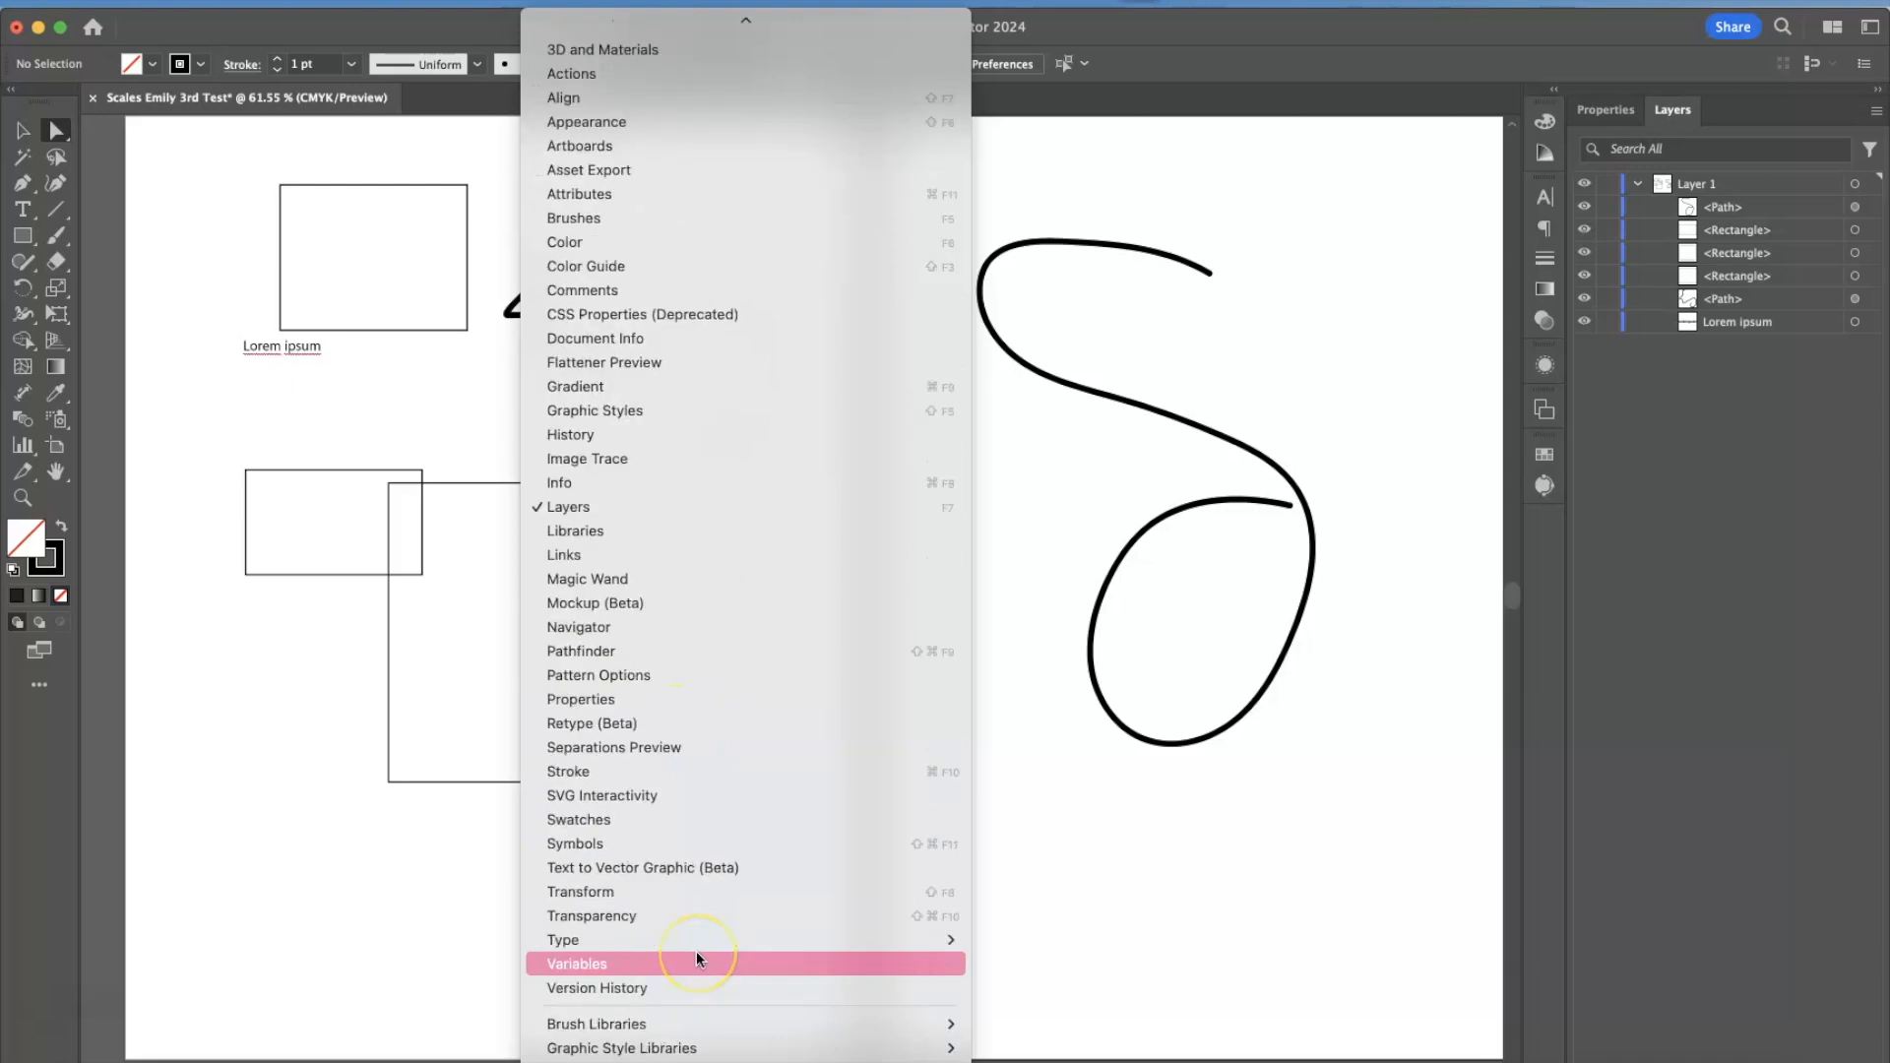
pyautogui.scroll(-2, 695, 951)
pyautogui.scroll(6, 695, 951)
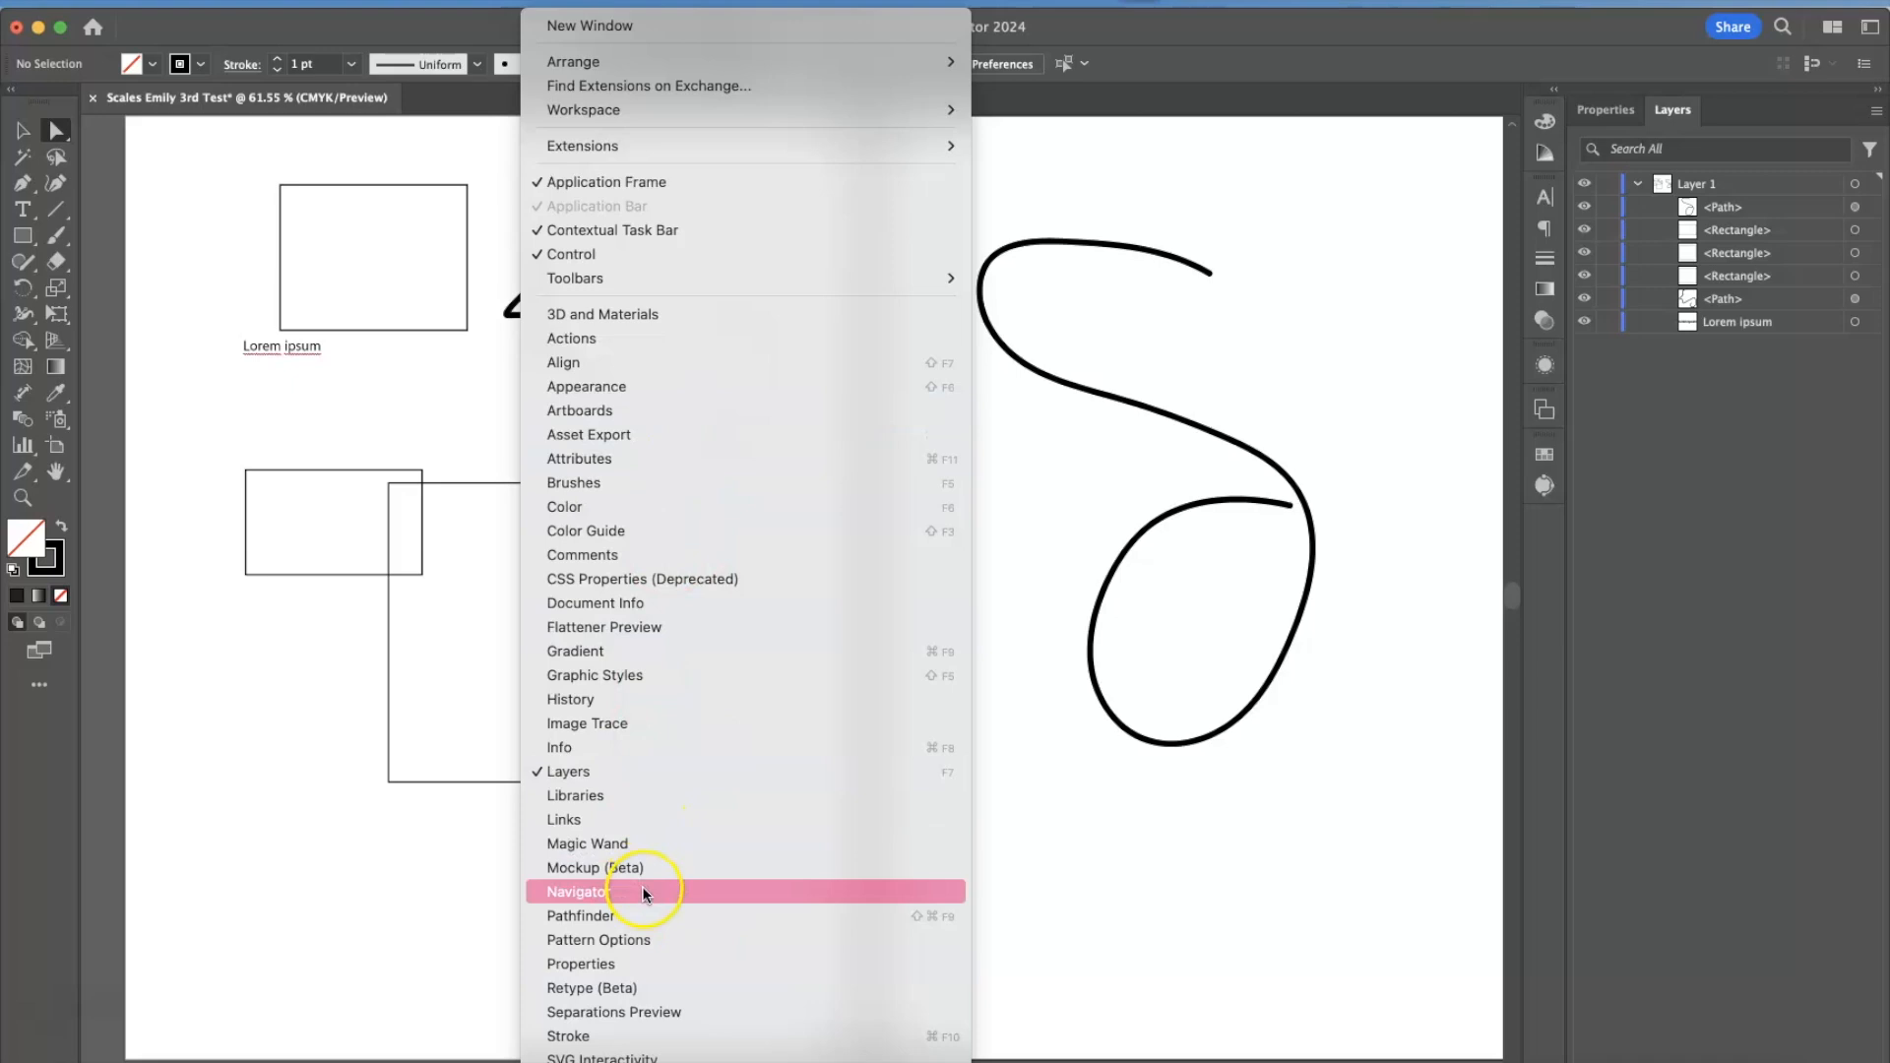
pyautogui.click(641, 386)
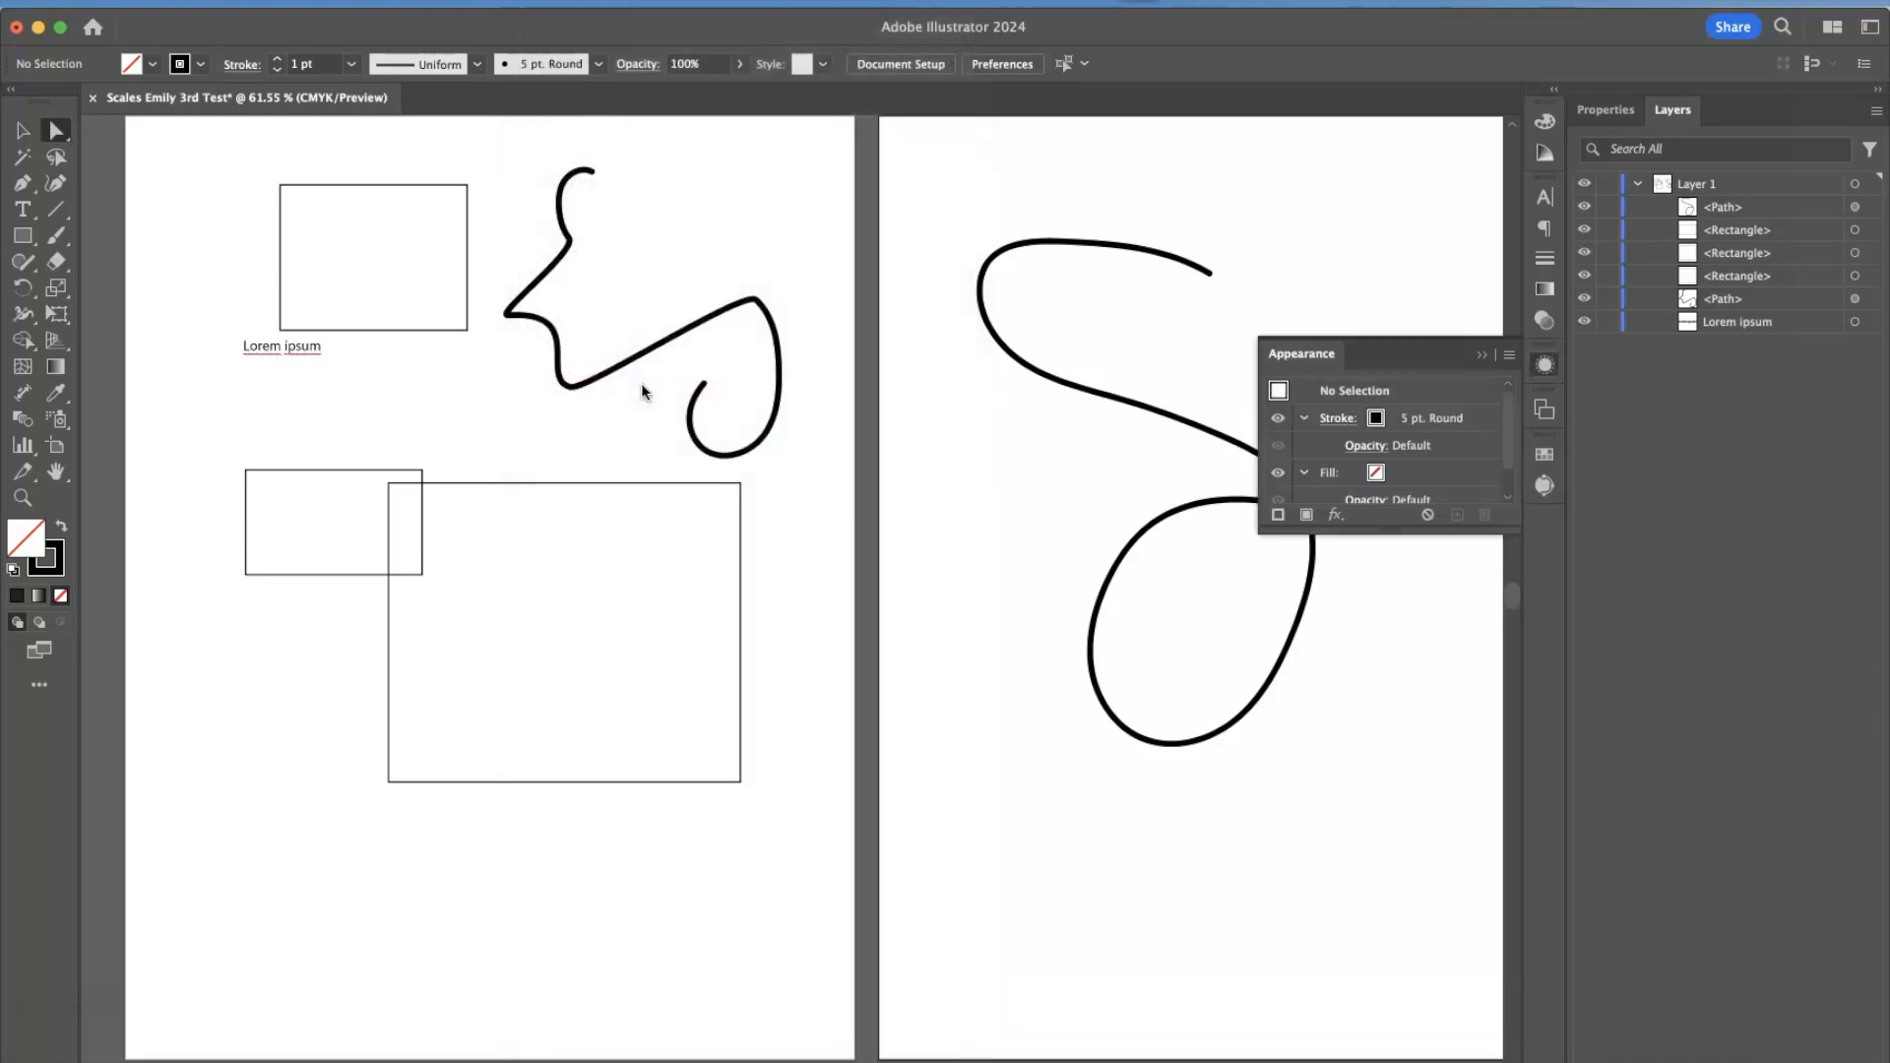
pyautogui.click(1503, 352)
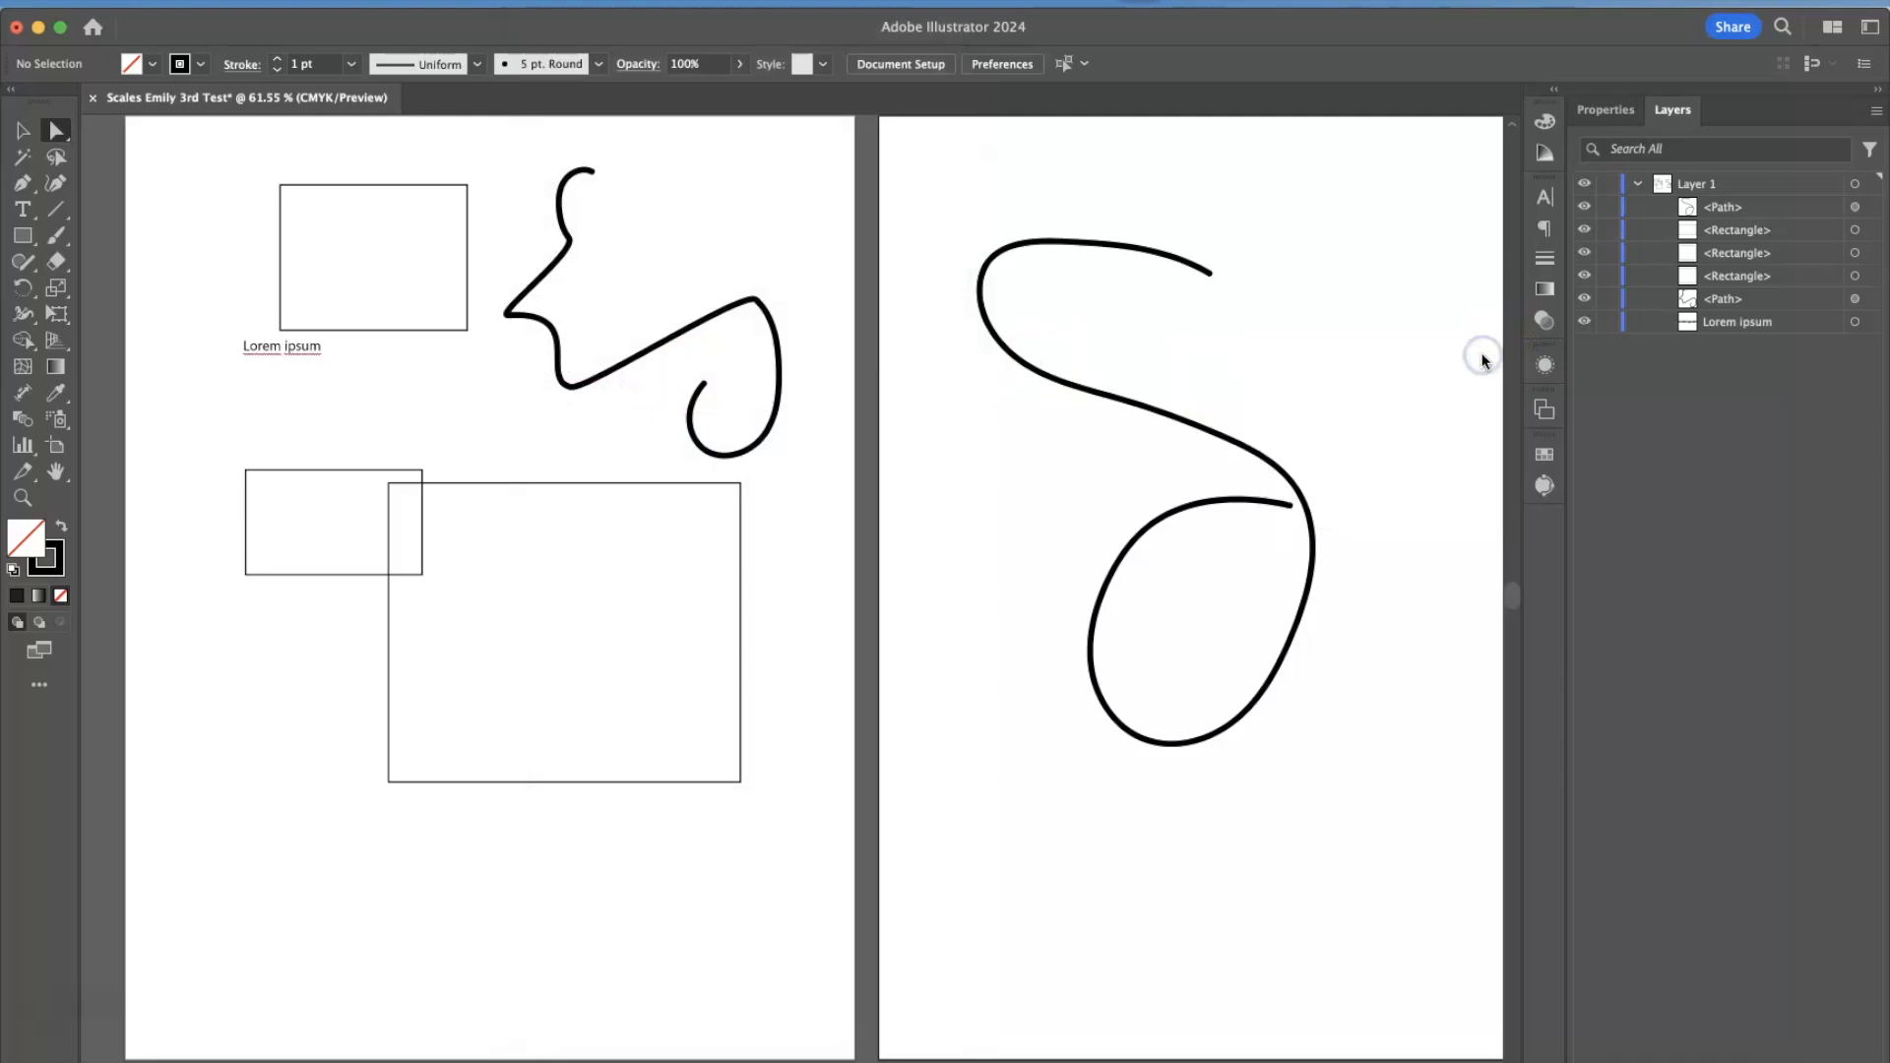
pyautogui.click(1606, 109)
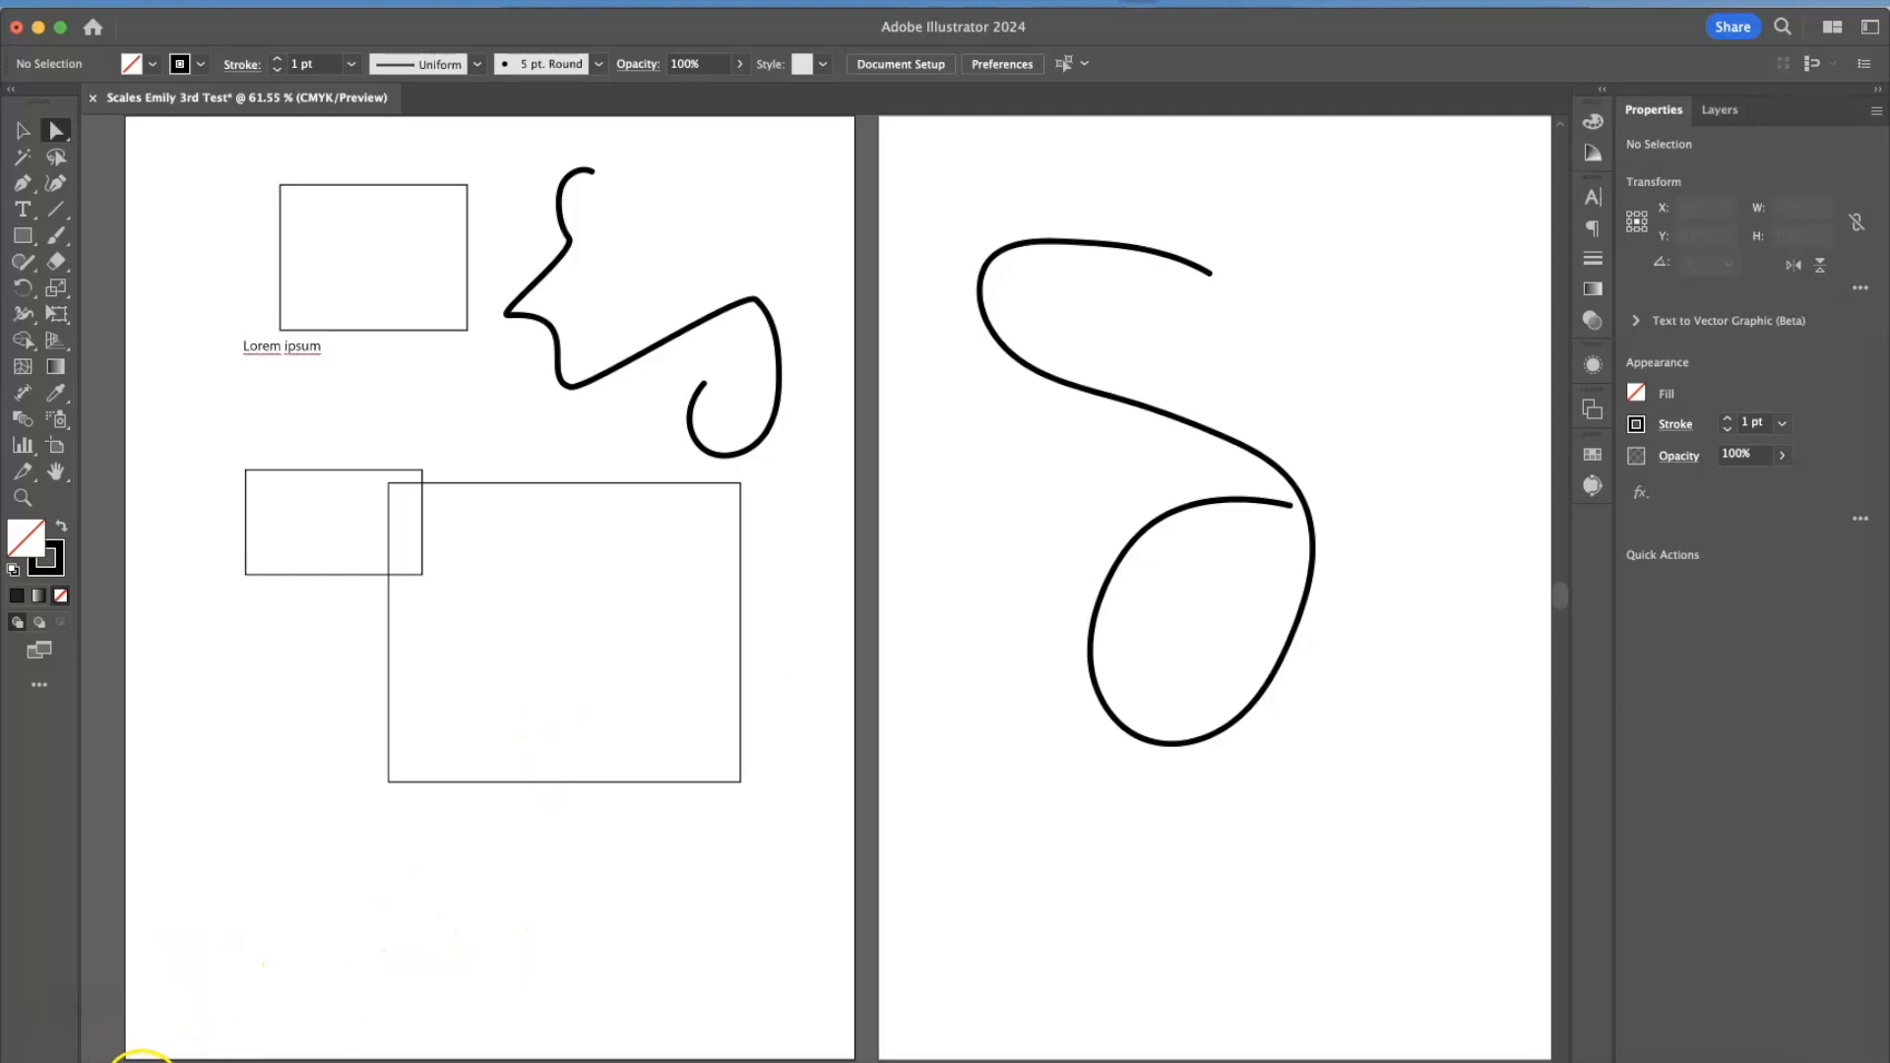
# Check the preset zoom levels, view the document at 100%, and zoom out to 50% with both artboards in view.
pyautogui.click(143, 1060)
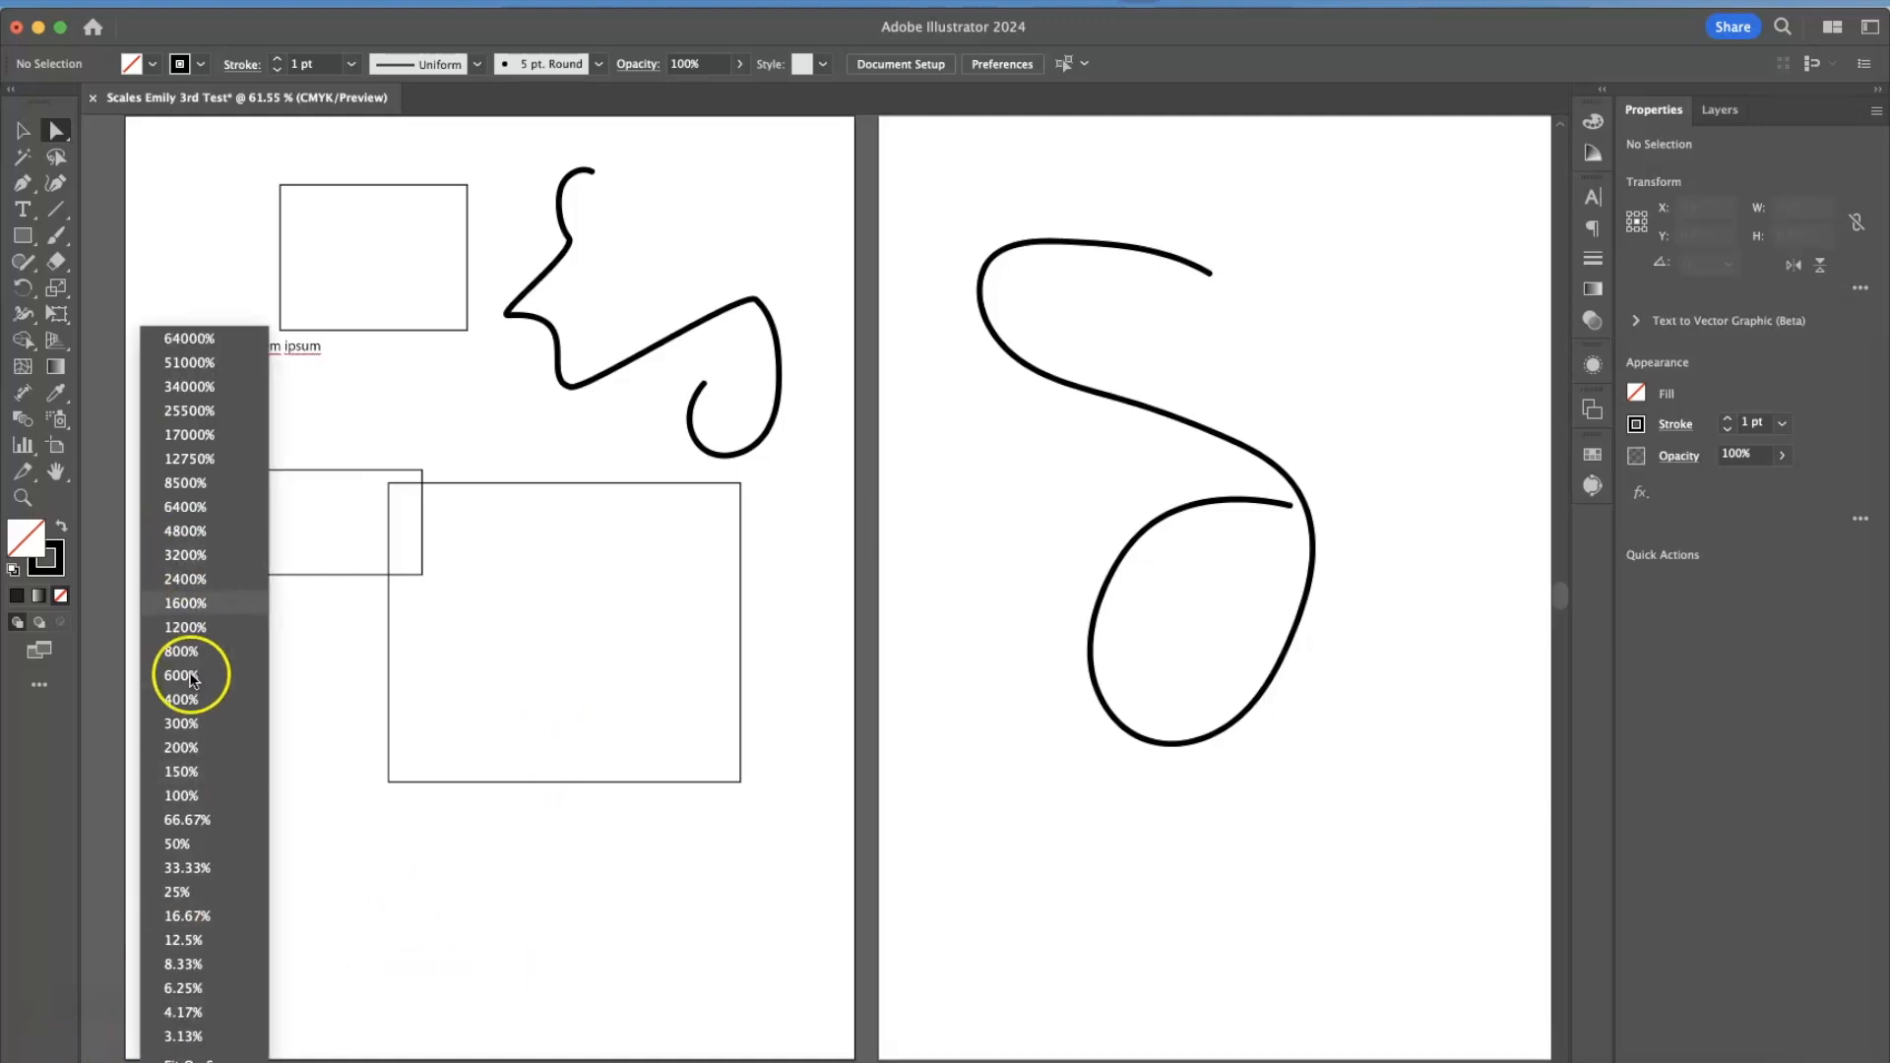
pyautogui.click(394, 975)
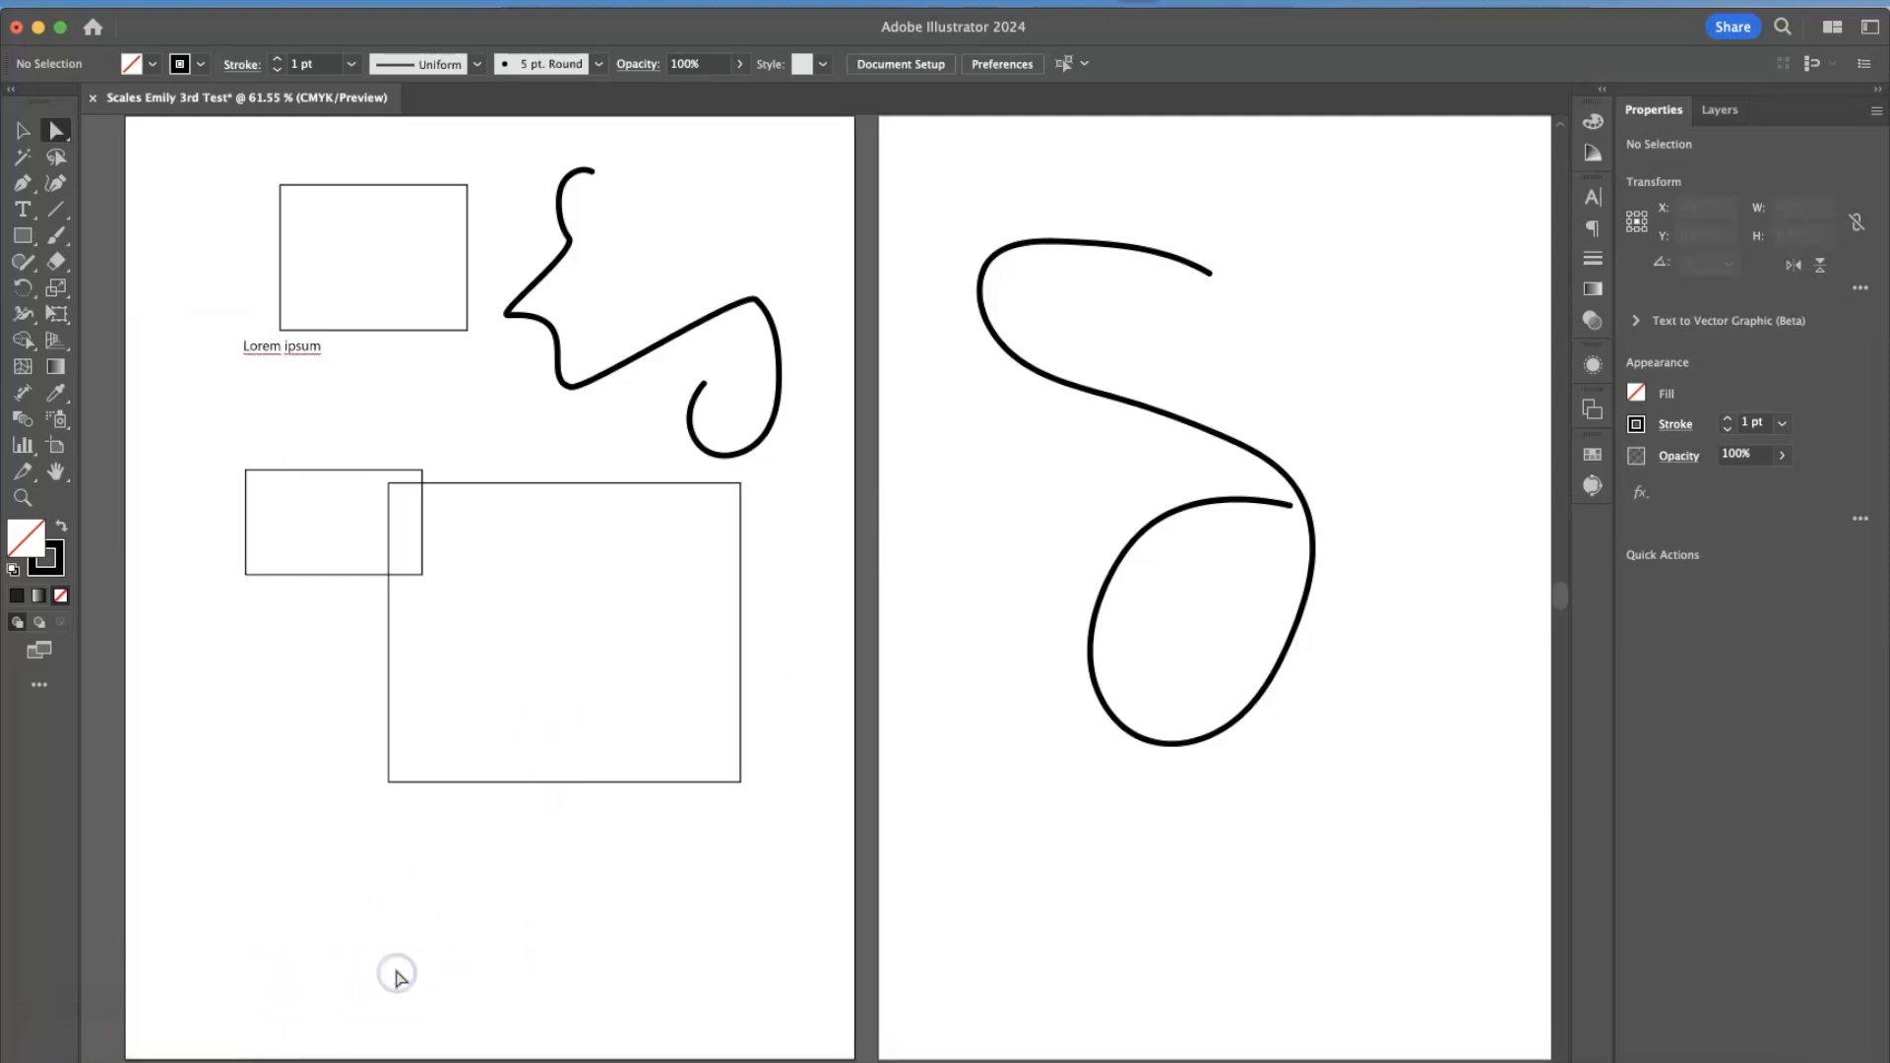
pyautogui.press('super+1')
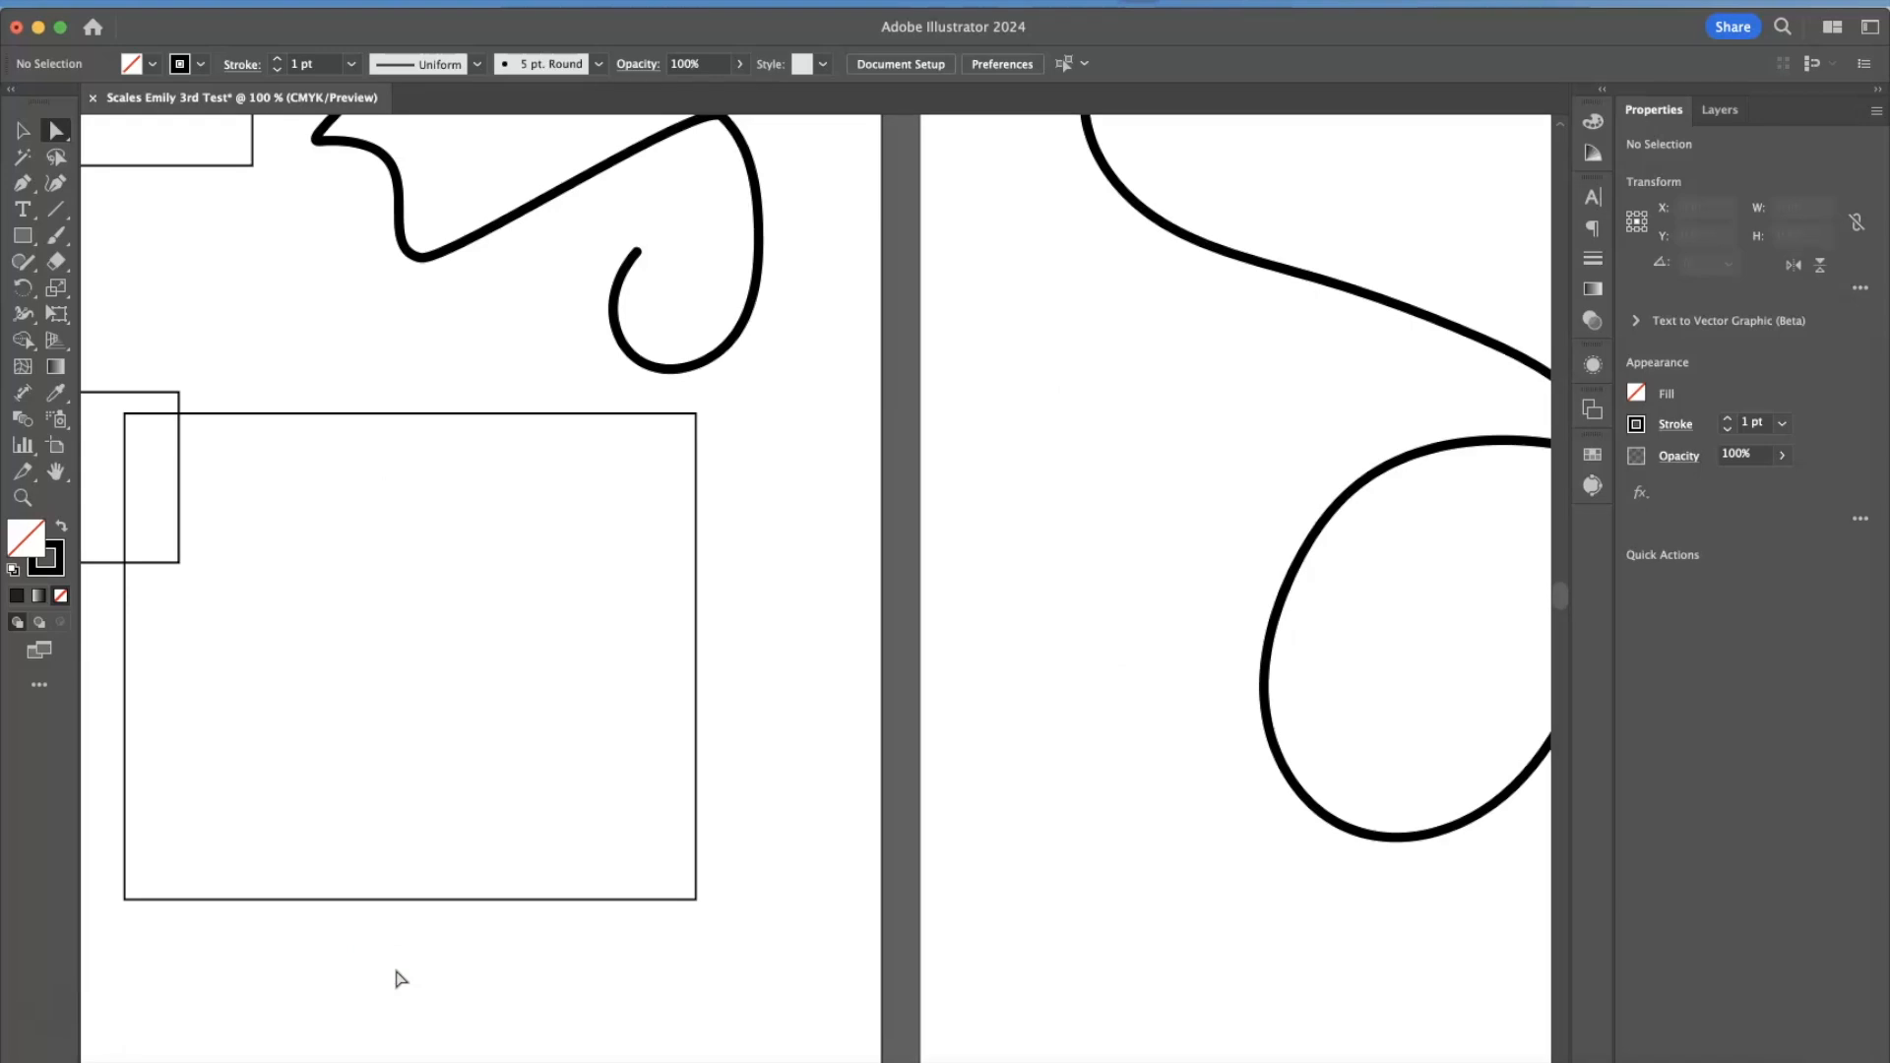
pyautogui.press('super+minus')
pyautogui.press('super+minus')
pyautogui.press('super+minus')
pyautogui.press('super+equal')
pyautogui.press('super+equal')
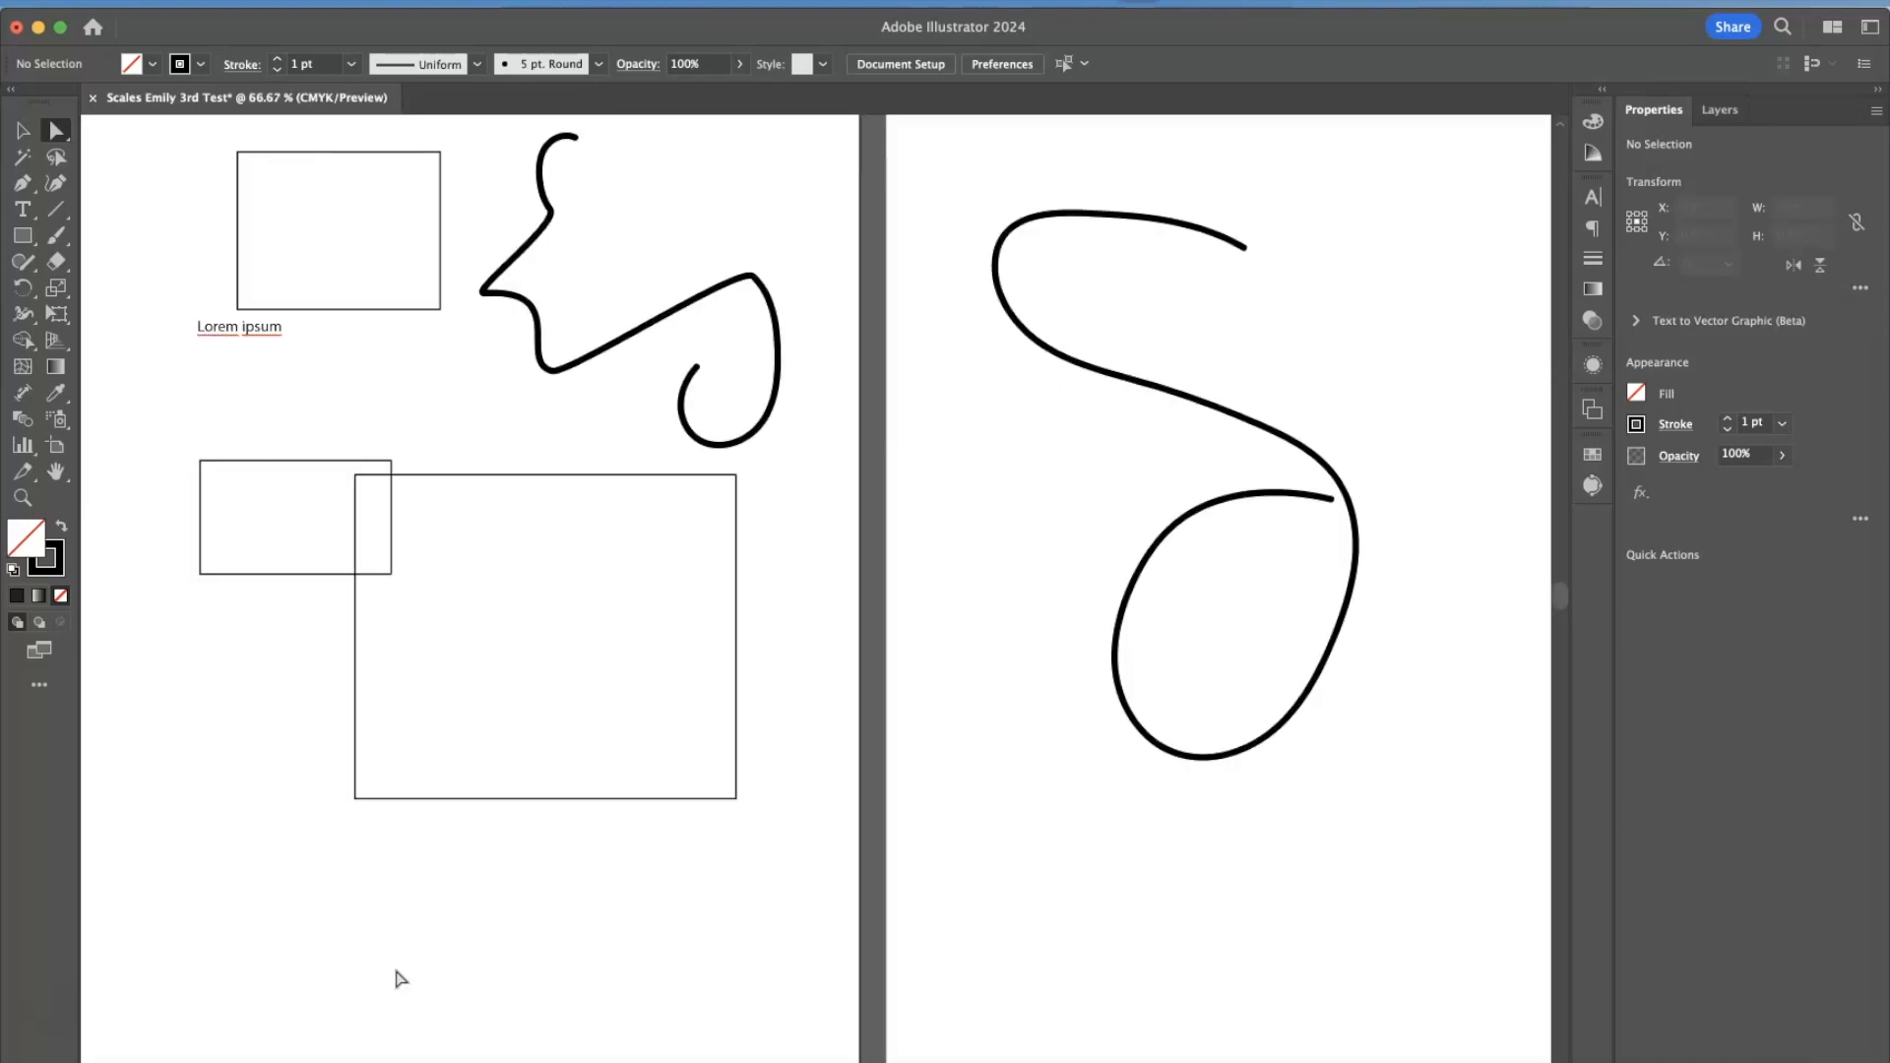
pyautogui.press('super+minus')
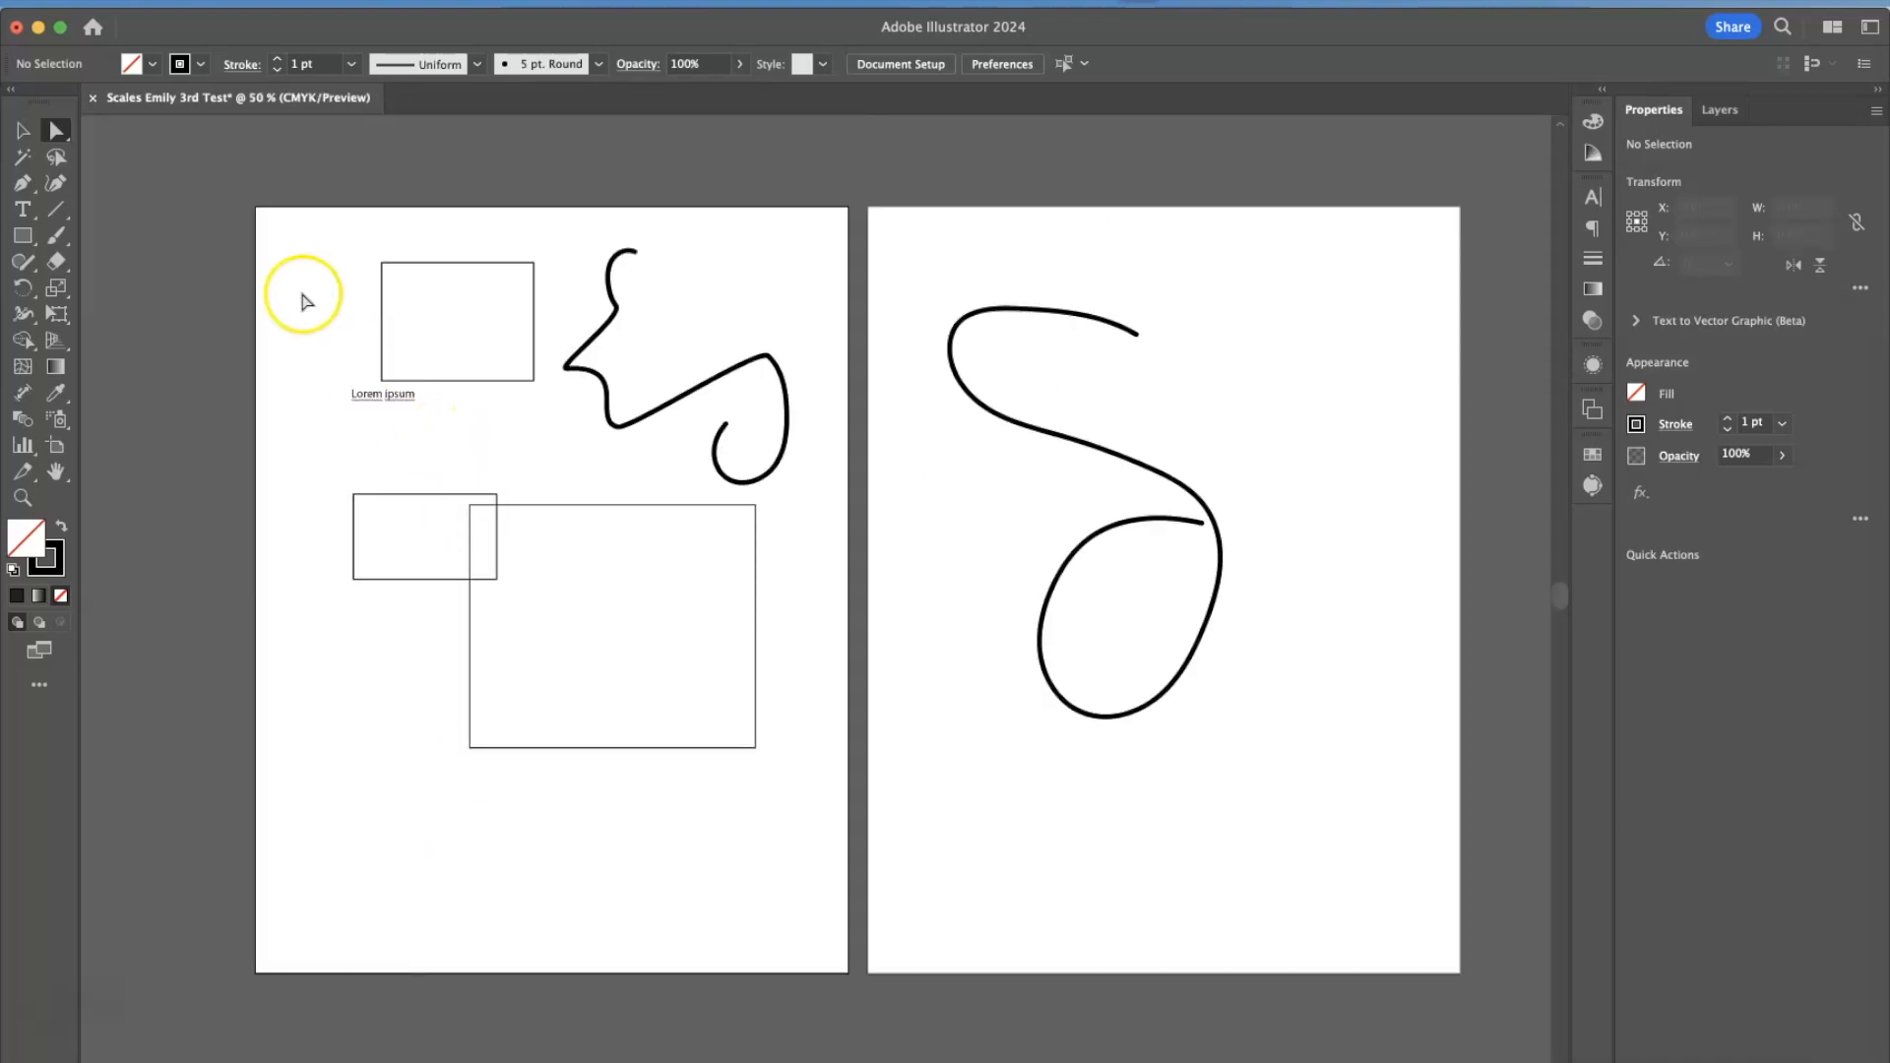
pyautogui.hscroll(3, 257, 308)
pyautogui.scroll(1, 258, 308)
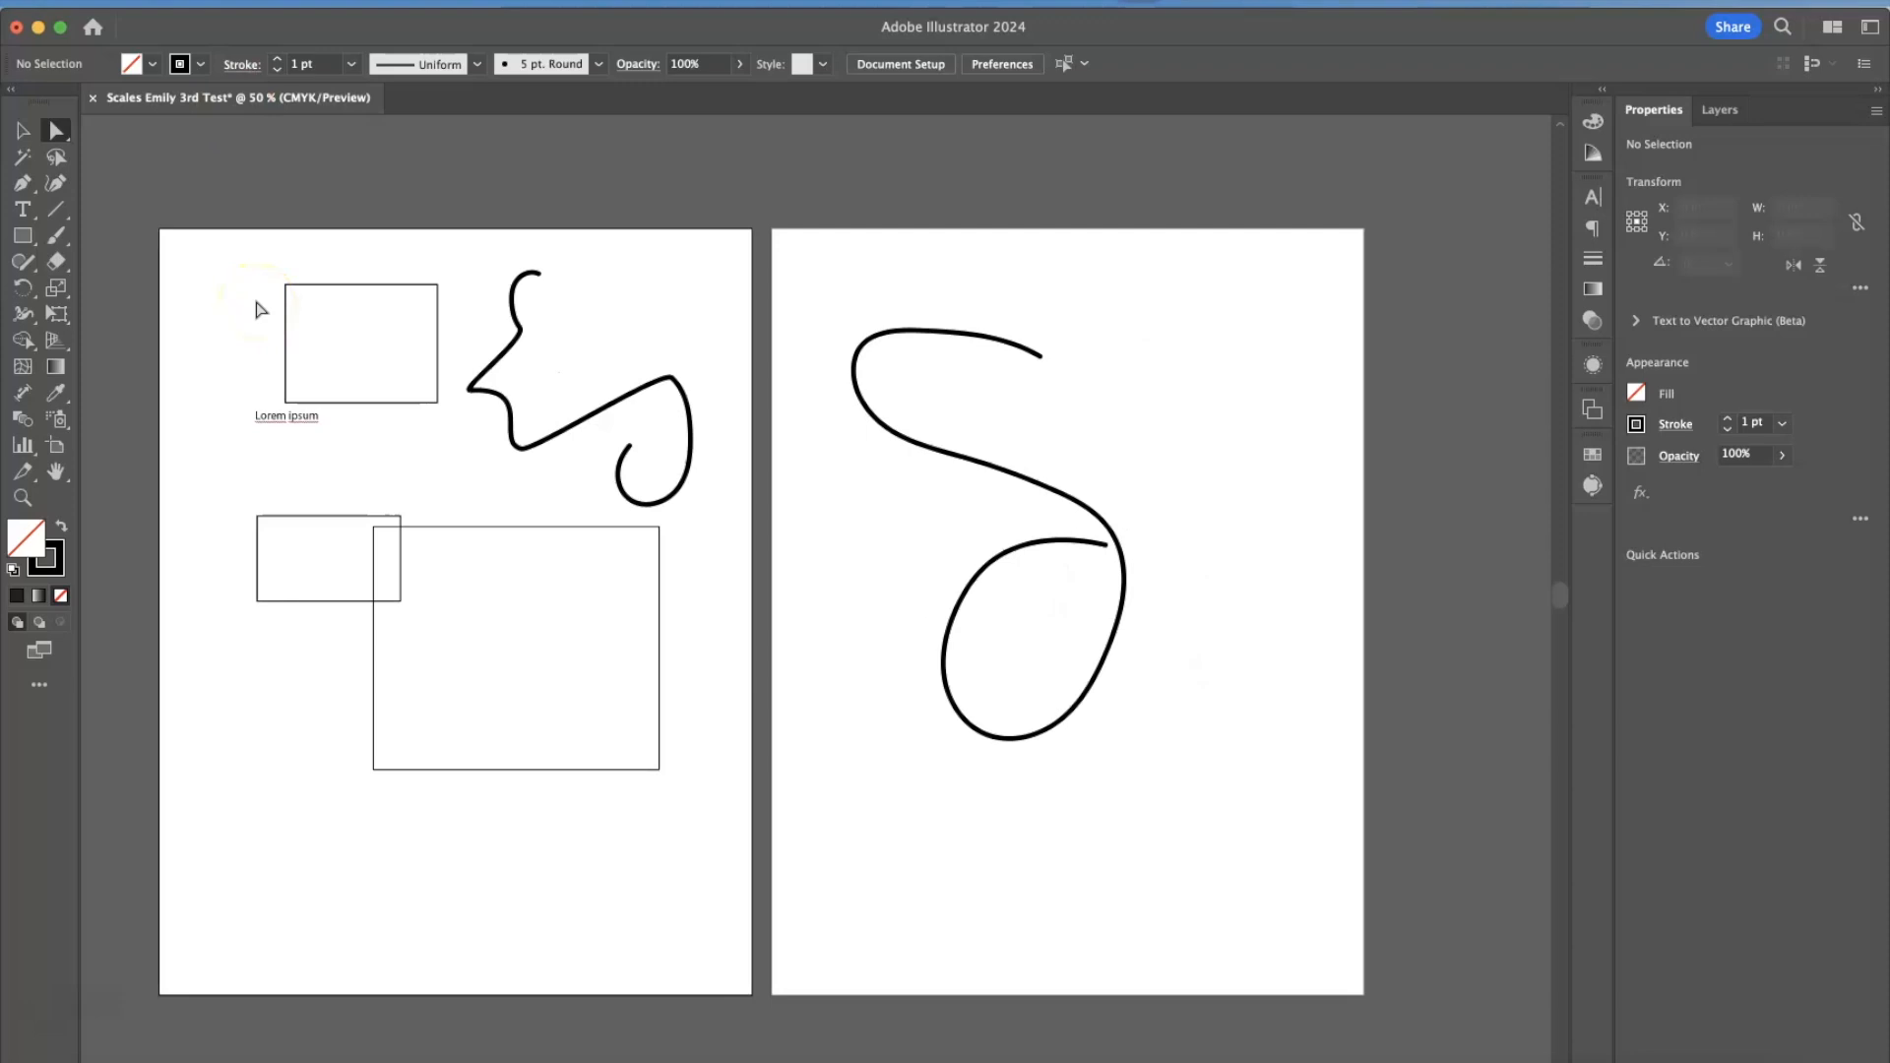
# Undo the last reshaping of the first artboard's brush stroke.
pyautogui.press('super+z')
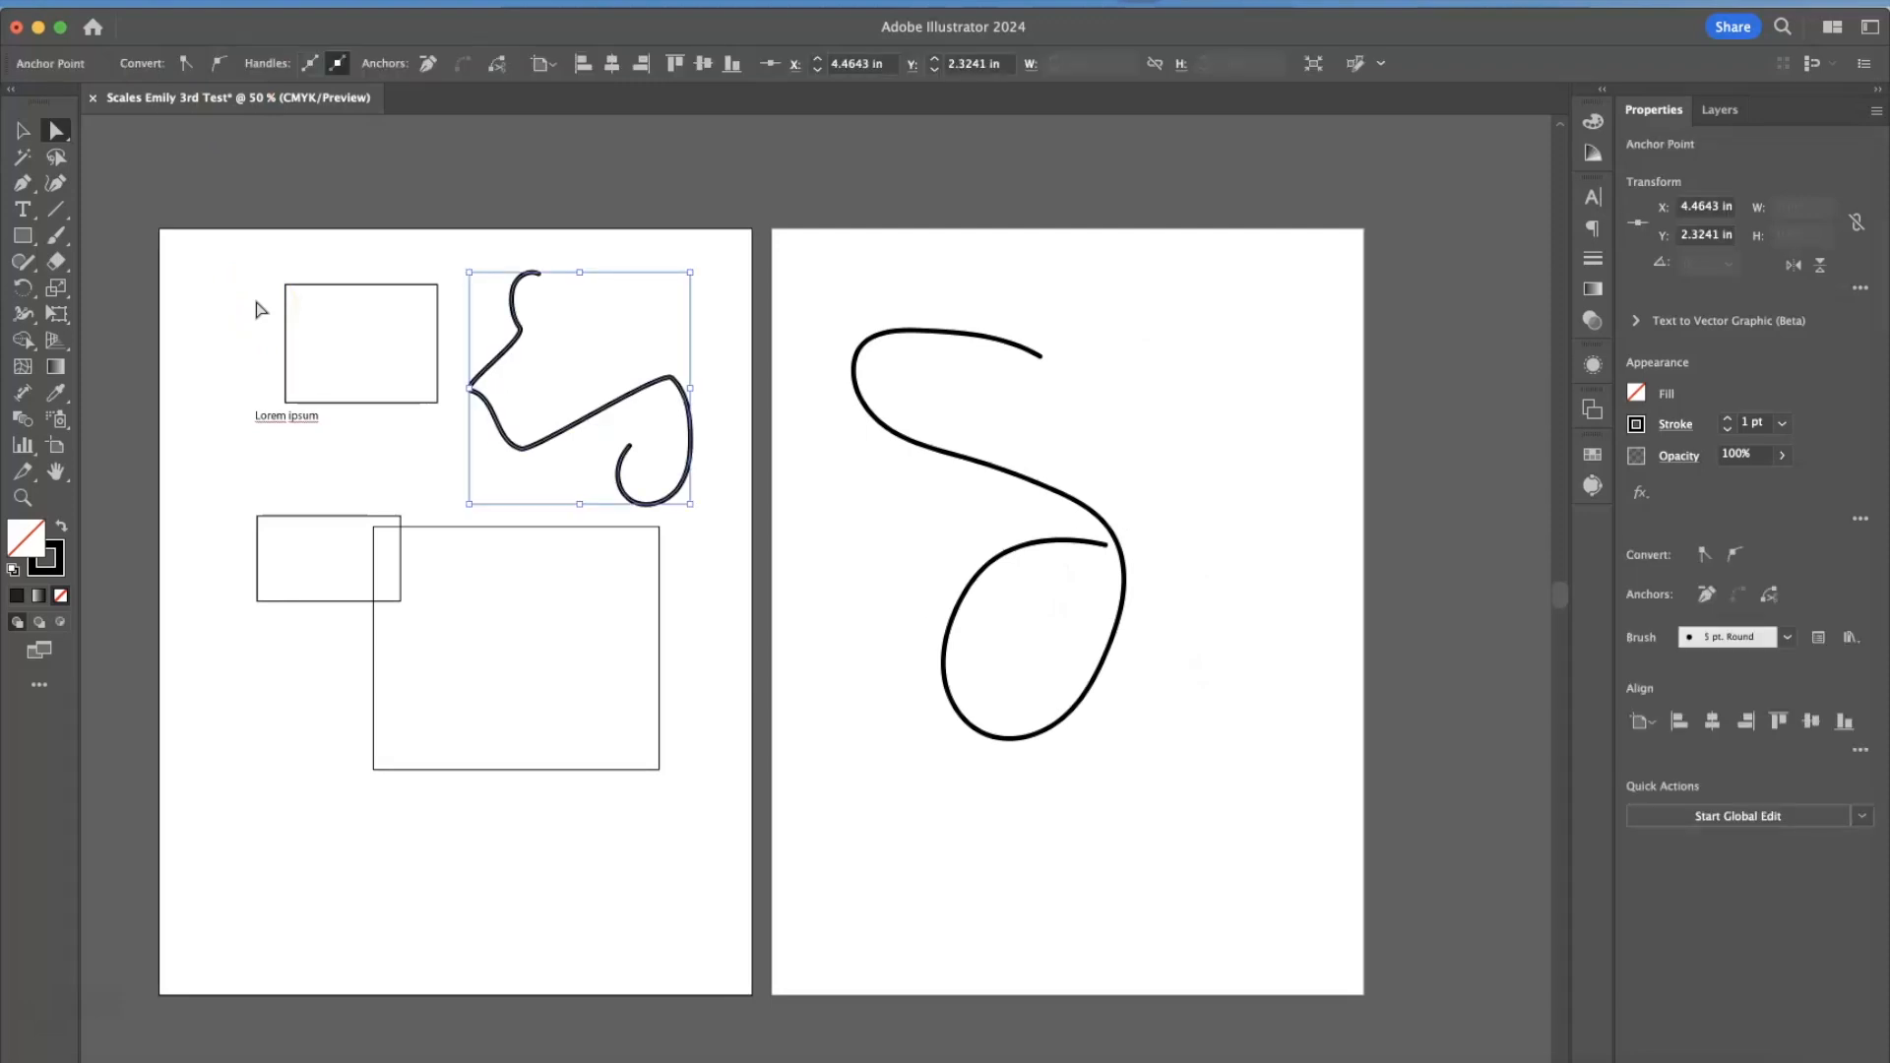
pyautogui.press('super+y')
pyautogui.press('super+y')
pyautogui.press('super+y')
pyautogui.press('super+y')
# Fill the rectangle above the placeholder text with CMYK Yellow.
pyautogui.click(286, 286)
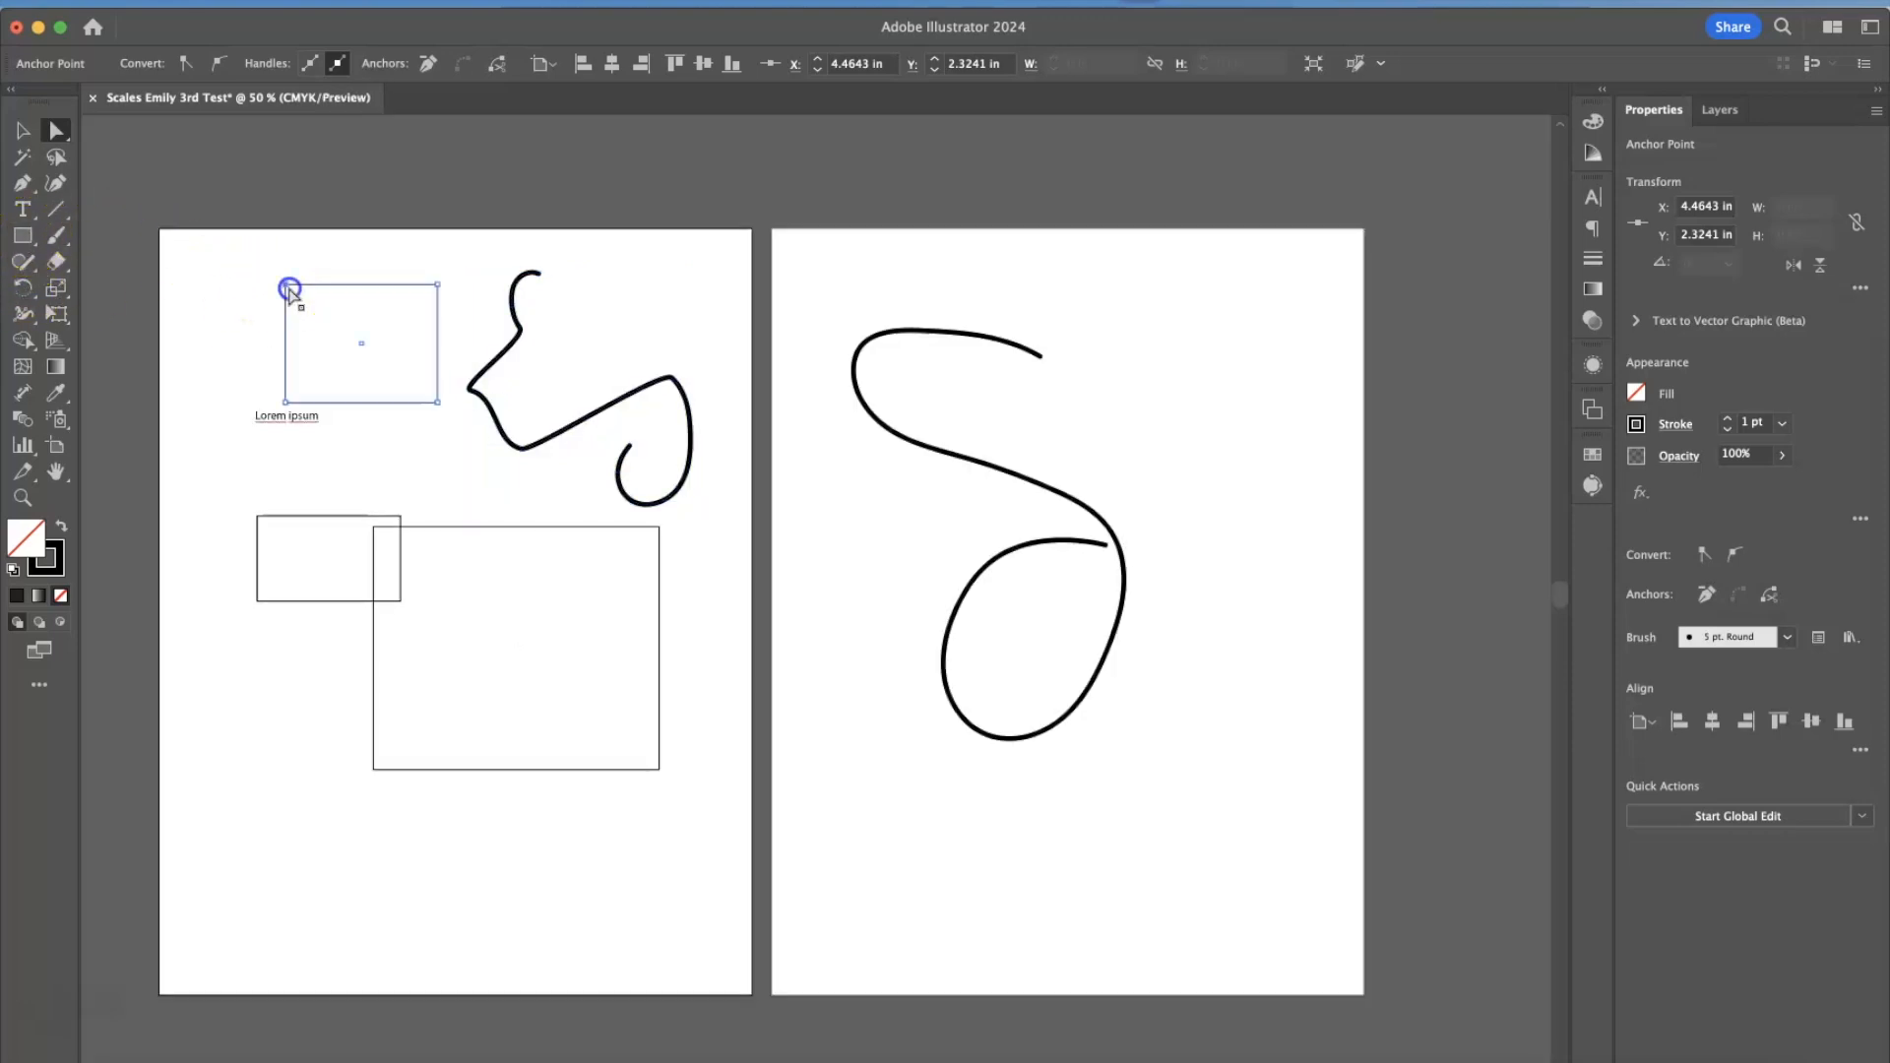
pyautogui.click(1635, 394)
pyautogui.click(1449, 585)
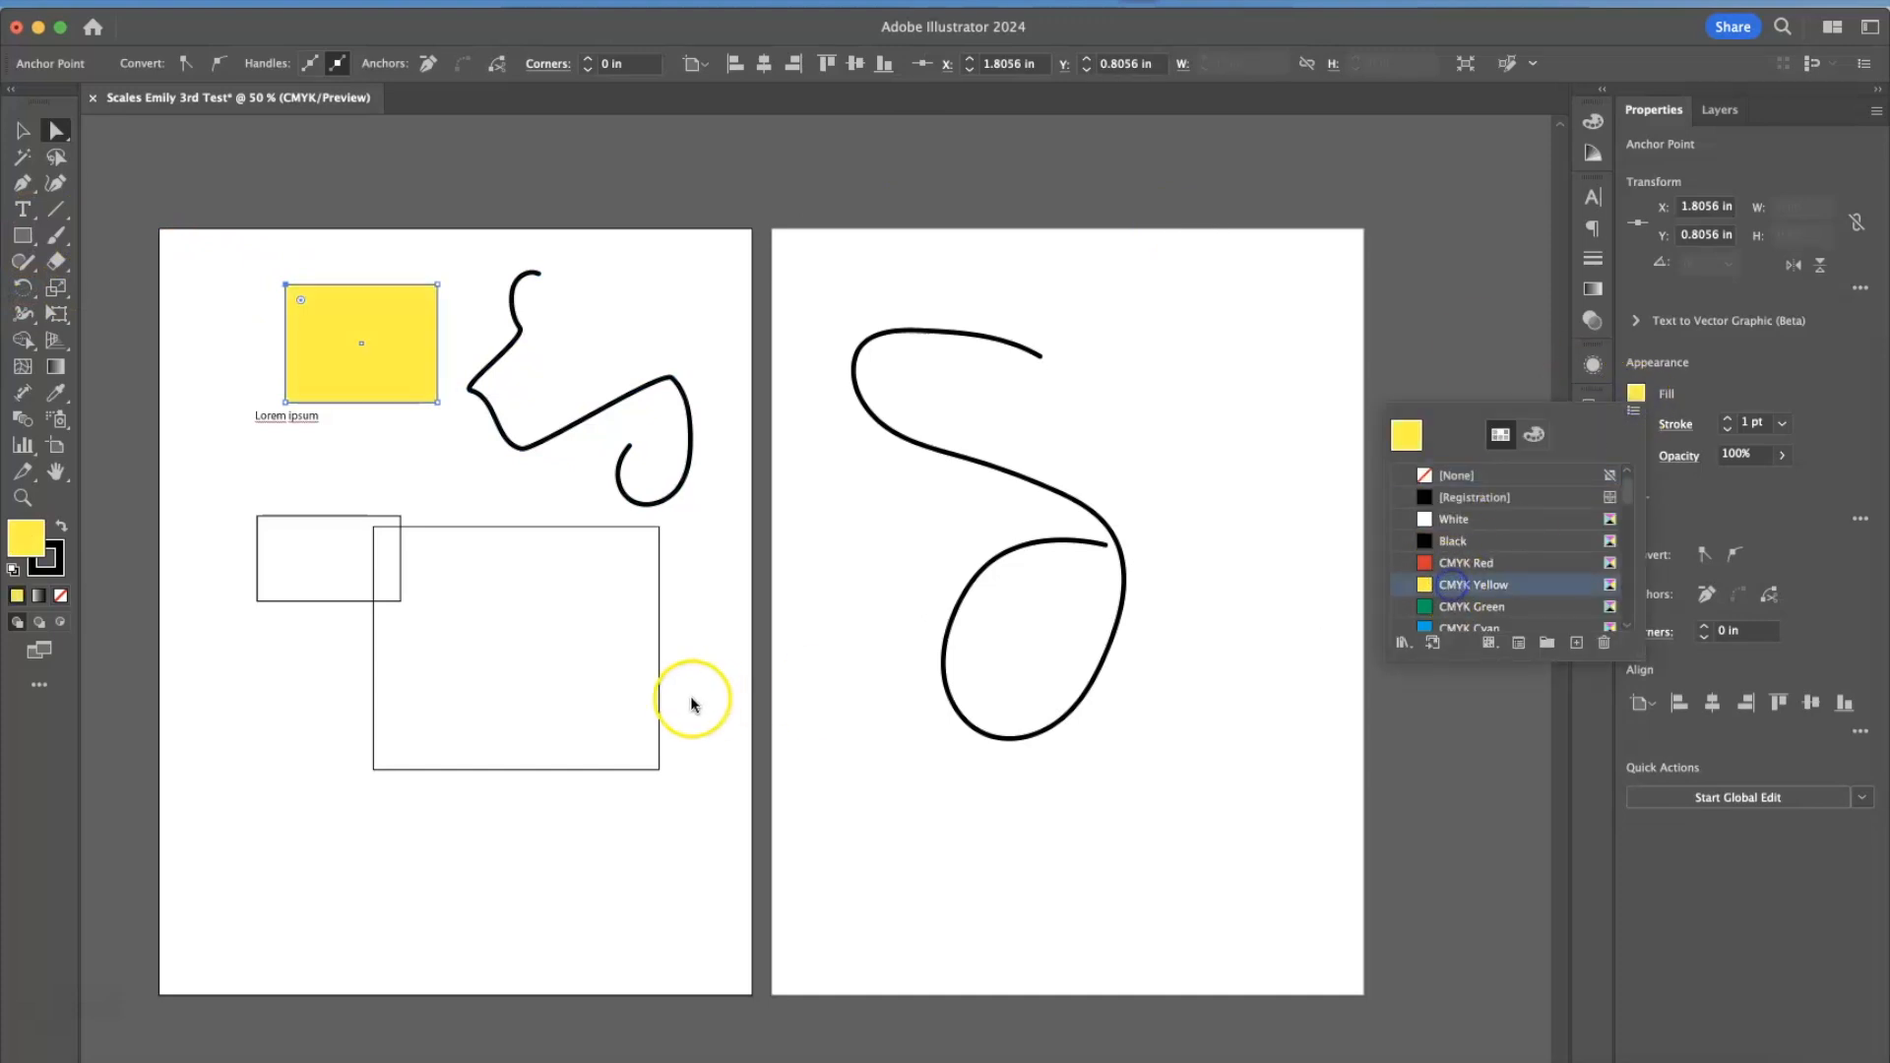
pyautogui.click(661, 700)
# Set the stroke color of the second artboard's brush stroke to purple and clear the selection.
pyautogui.click(852, 324)
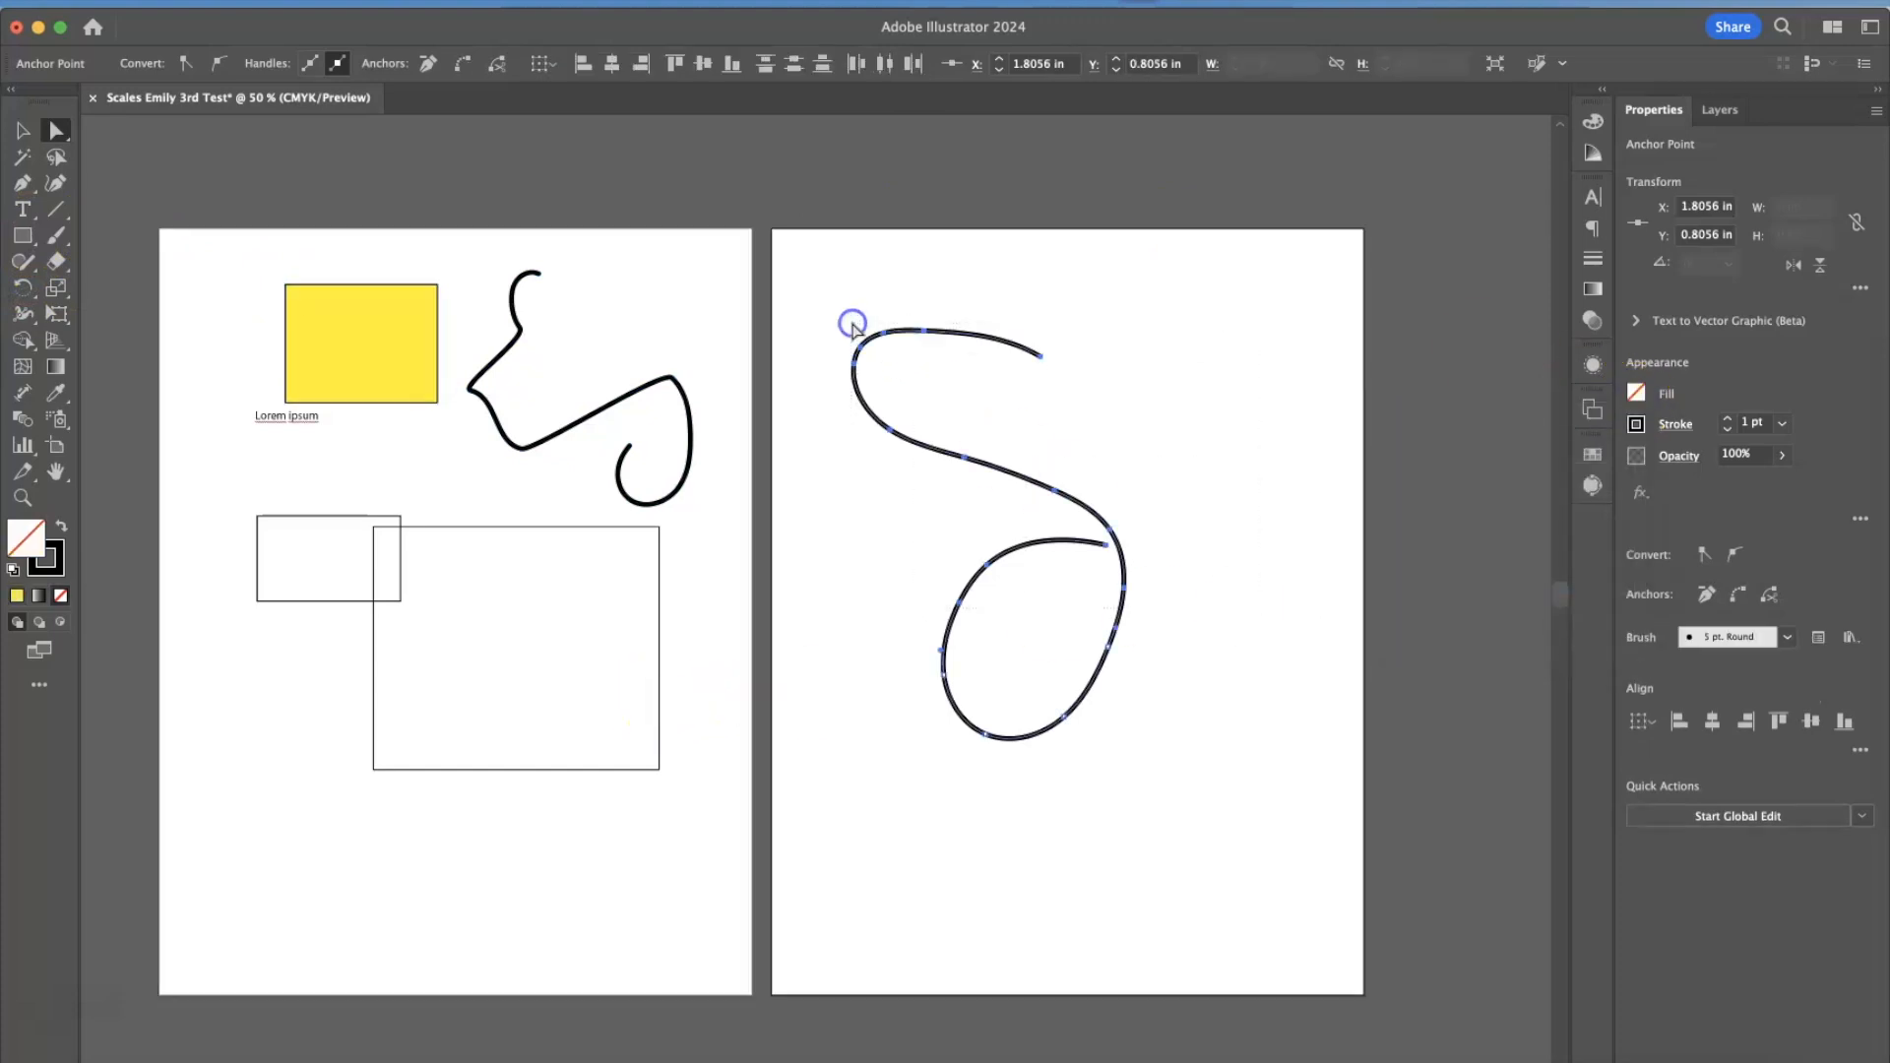
pyautogui.click(1636, 423)
pyautogui.click(1601, 522)
pyautogui.click(1287, 689)
pyautogui.click(1288, 691)
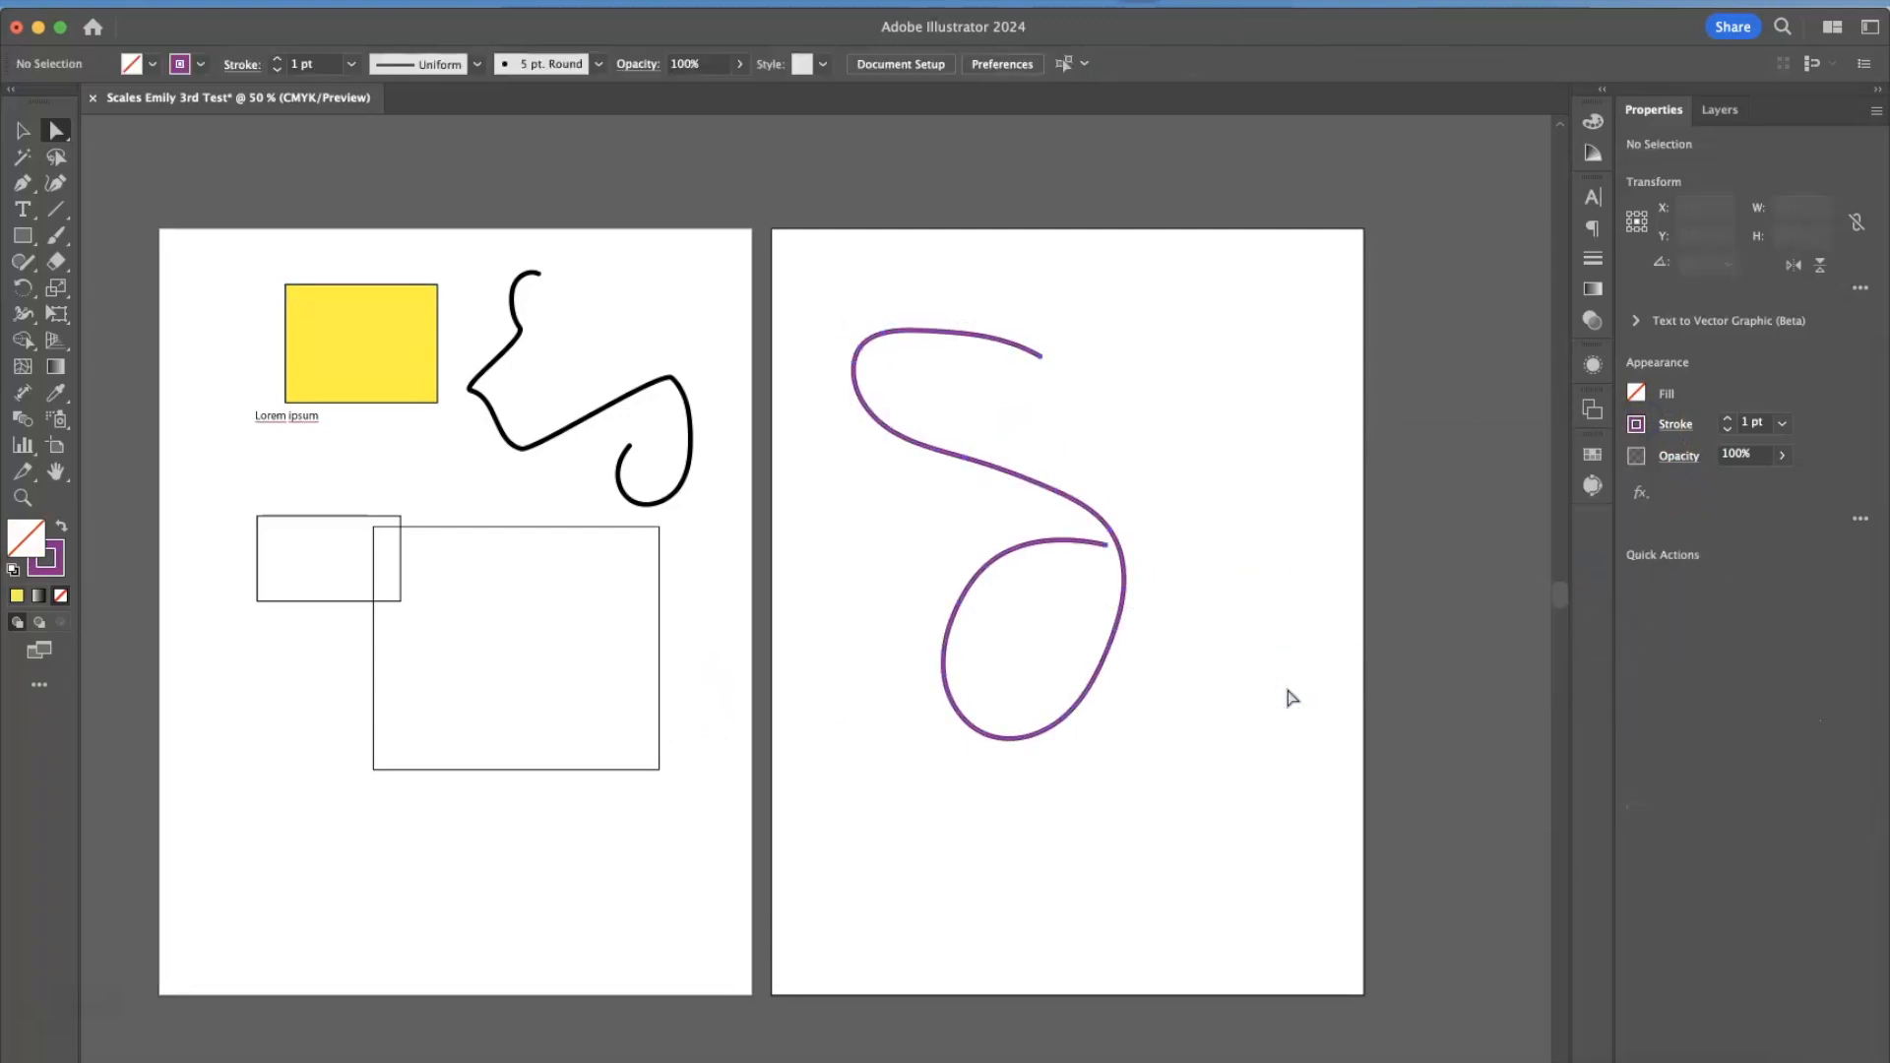
# View the artwork in Outline mode and return to Preview mode.
pyautogui.hotkey('ctrl', 'y')
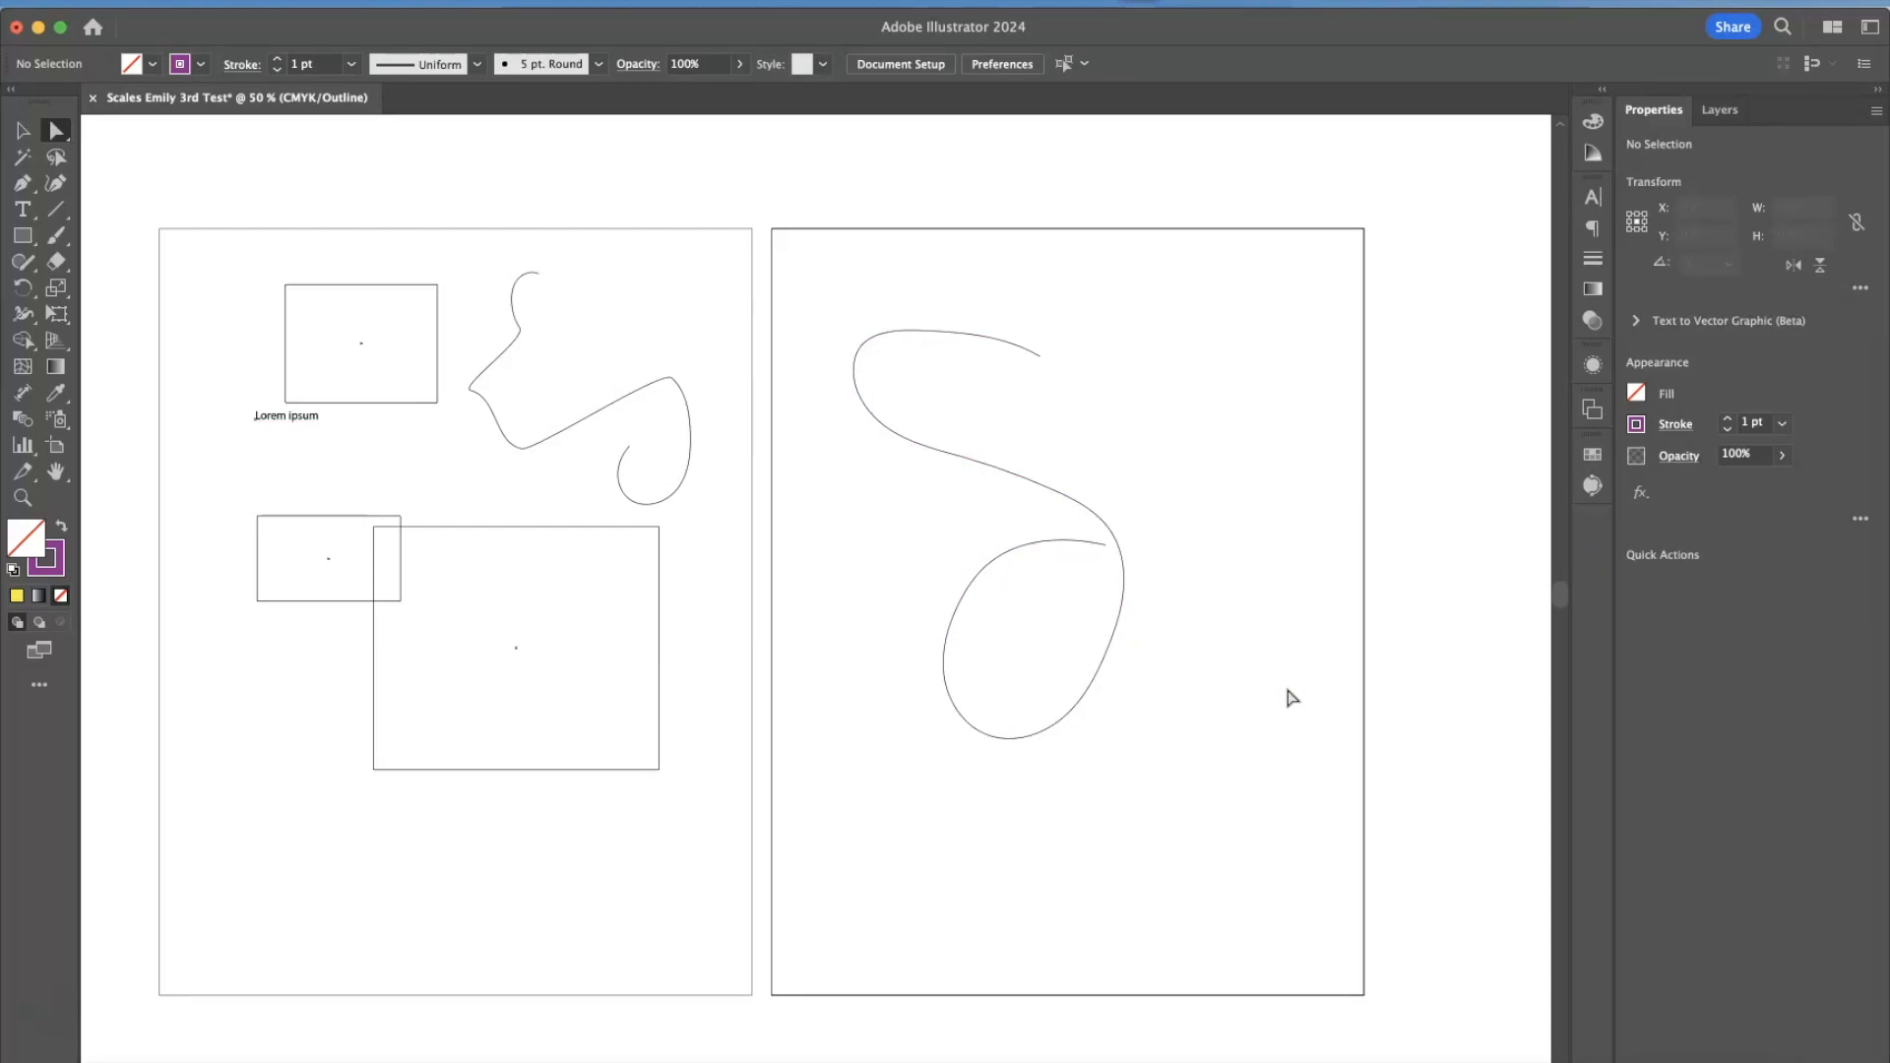
pyautogui.hotkey('ctrl', 'y')
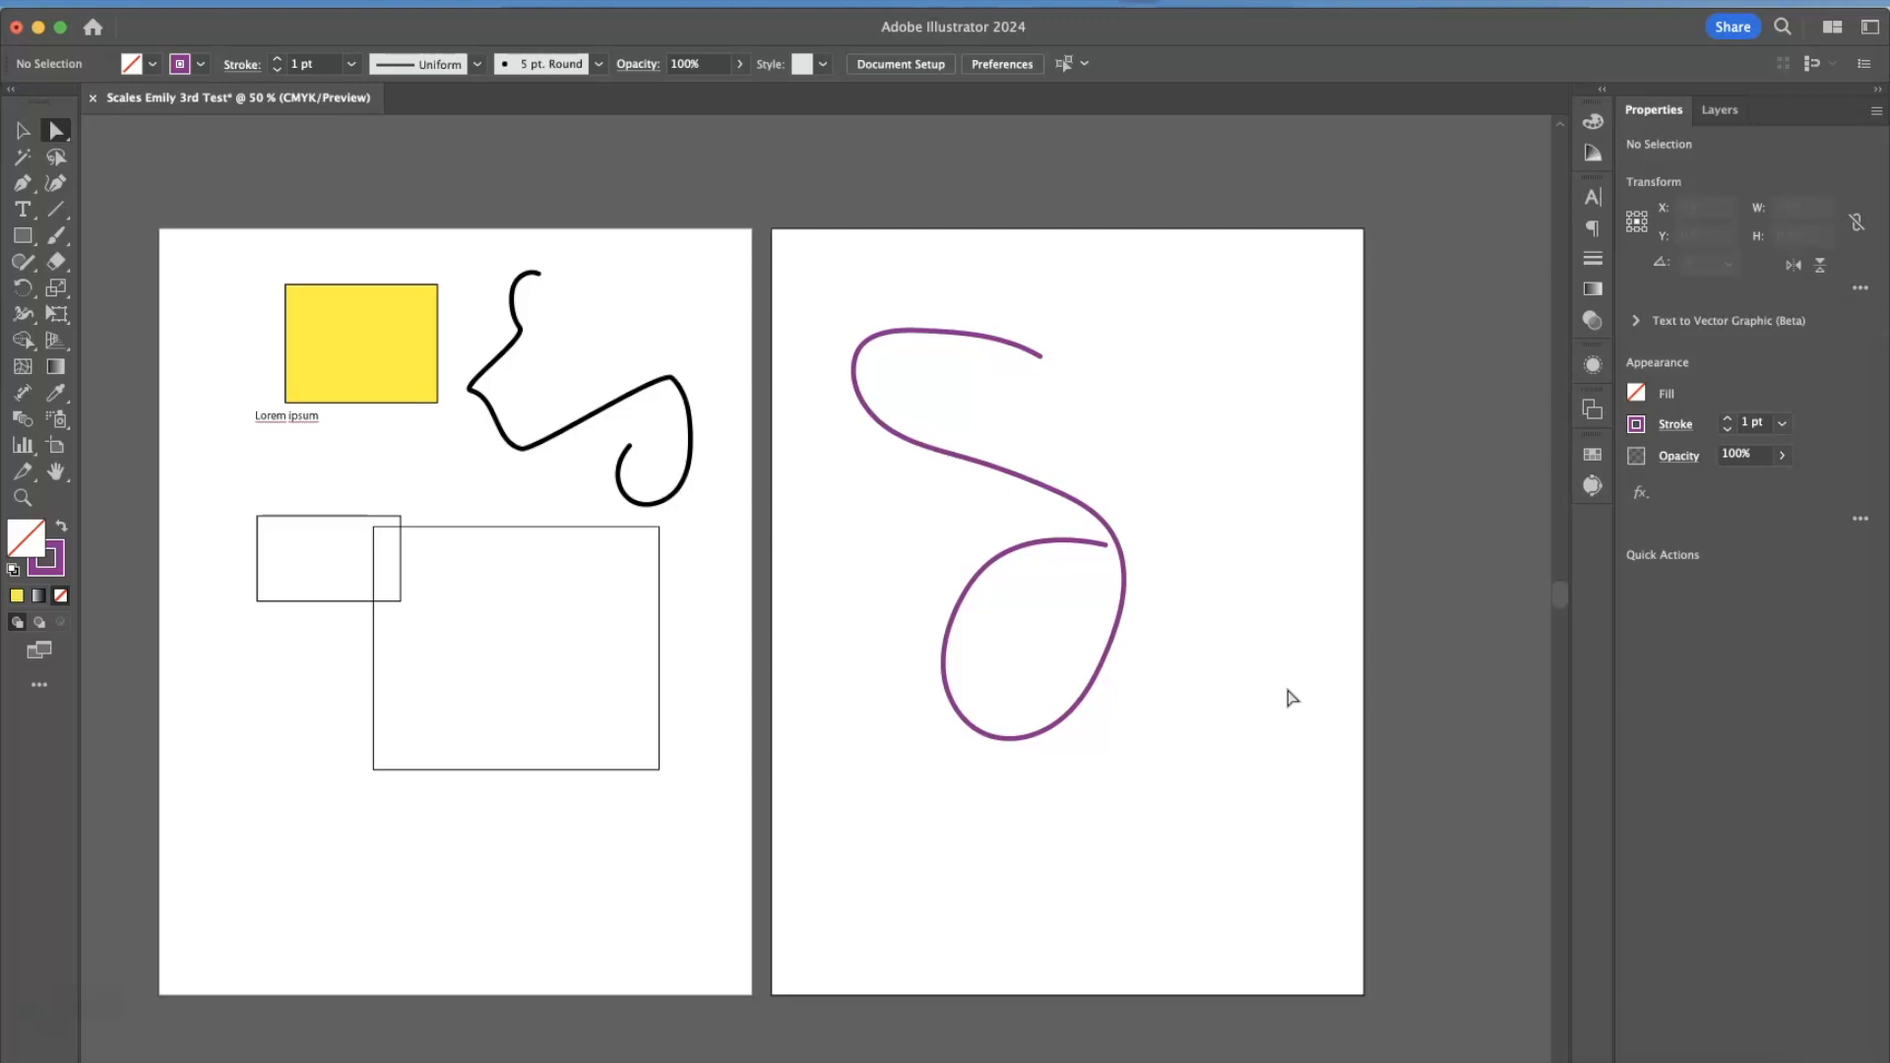
# Toggle between Outline and Preview views once more and look up the Undo and Redo commands.
pyautogui.press('super+y')
pyautogui.press('super+y')
pyautogui.click(232, 5)
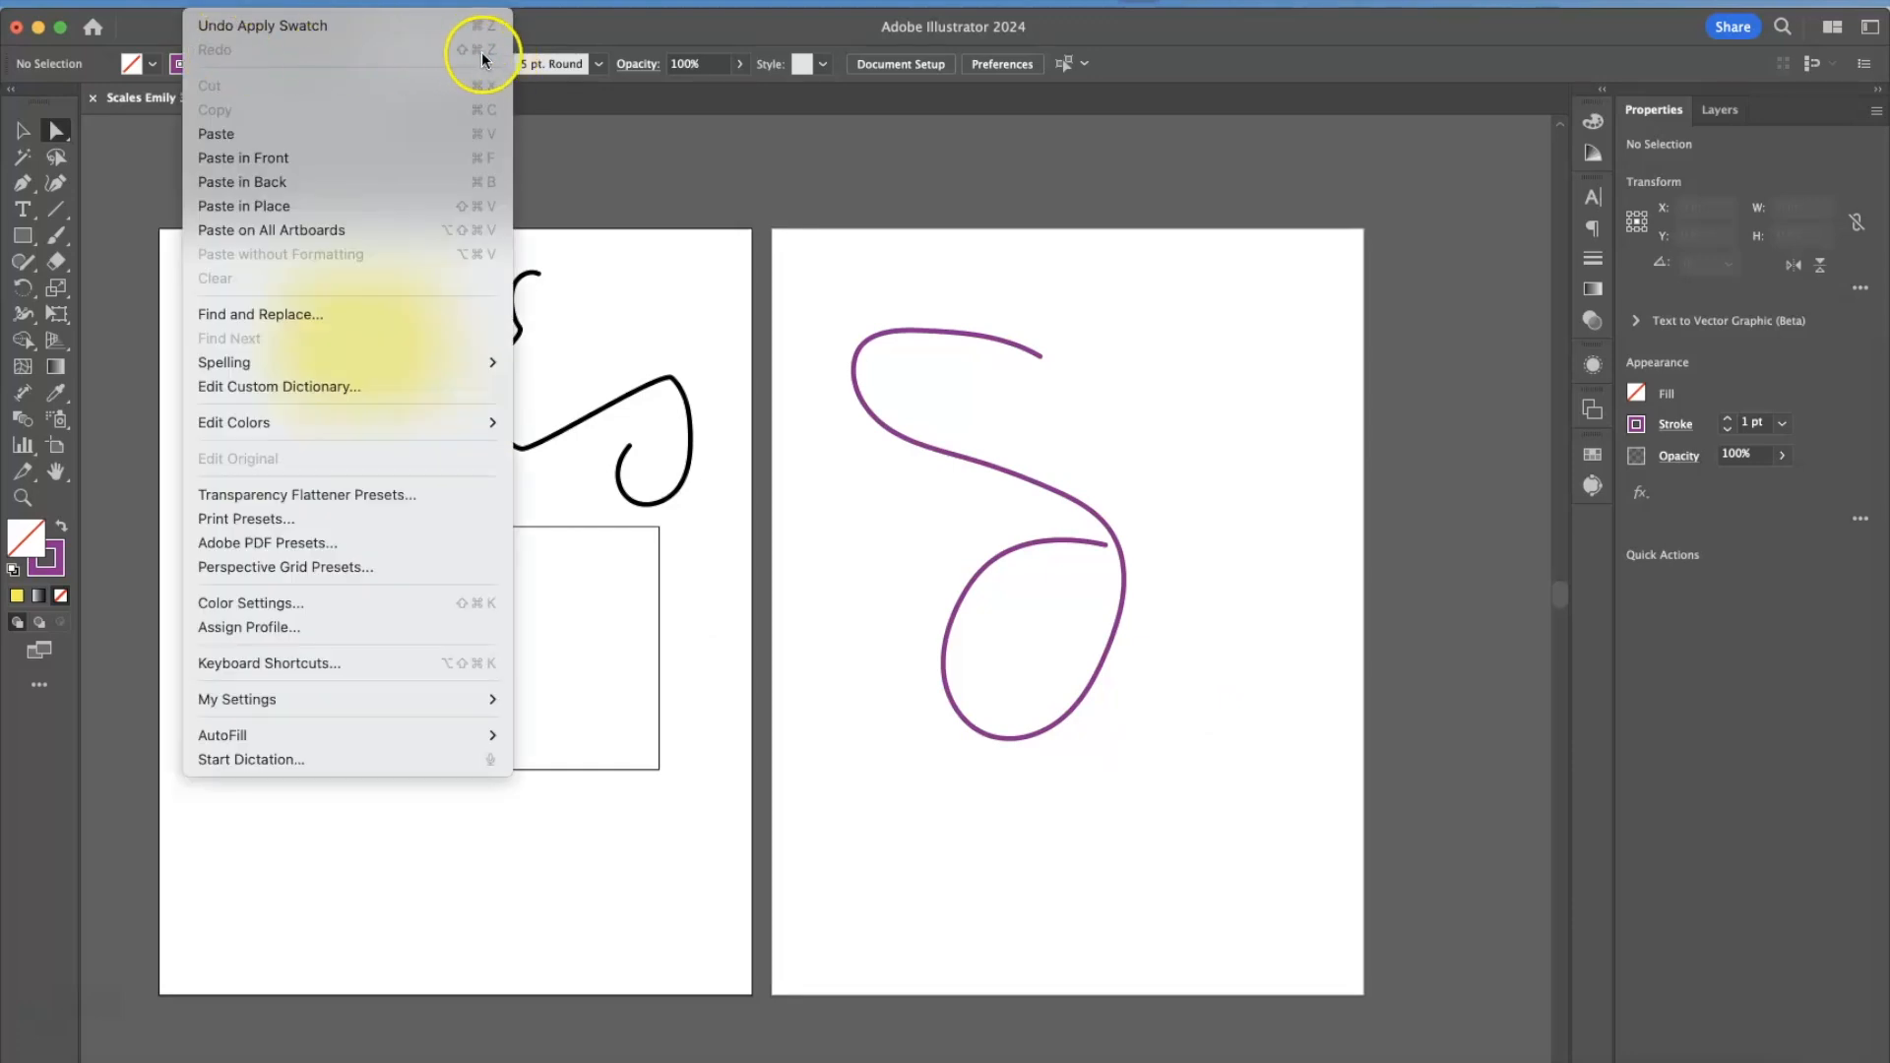
pyautogui.click(545, 175)
# Paint a looping purple brush stroke across the second artboard, and practice undoing and redoing it.
pyautogui.click(56, 235)
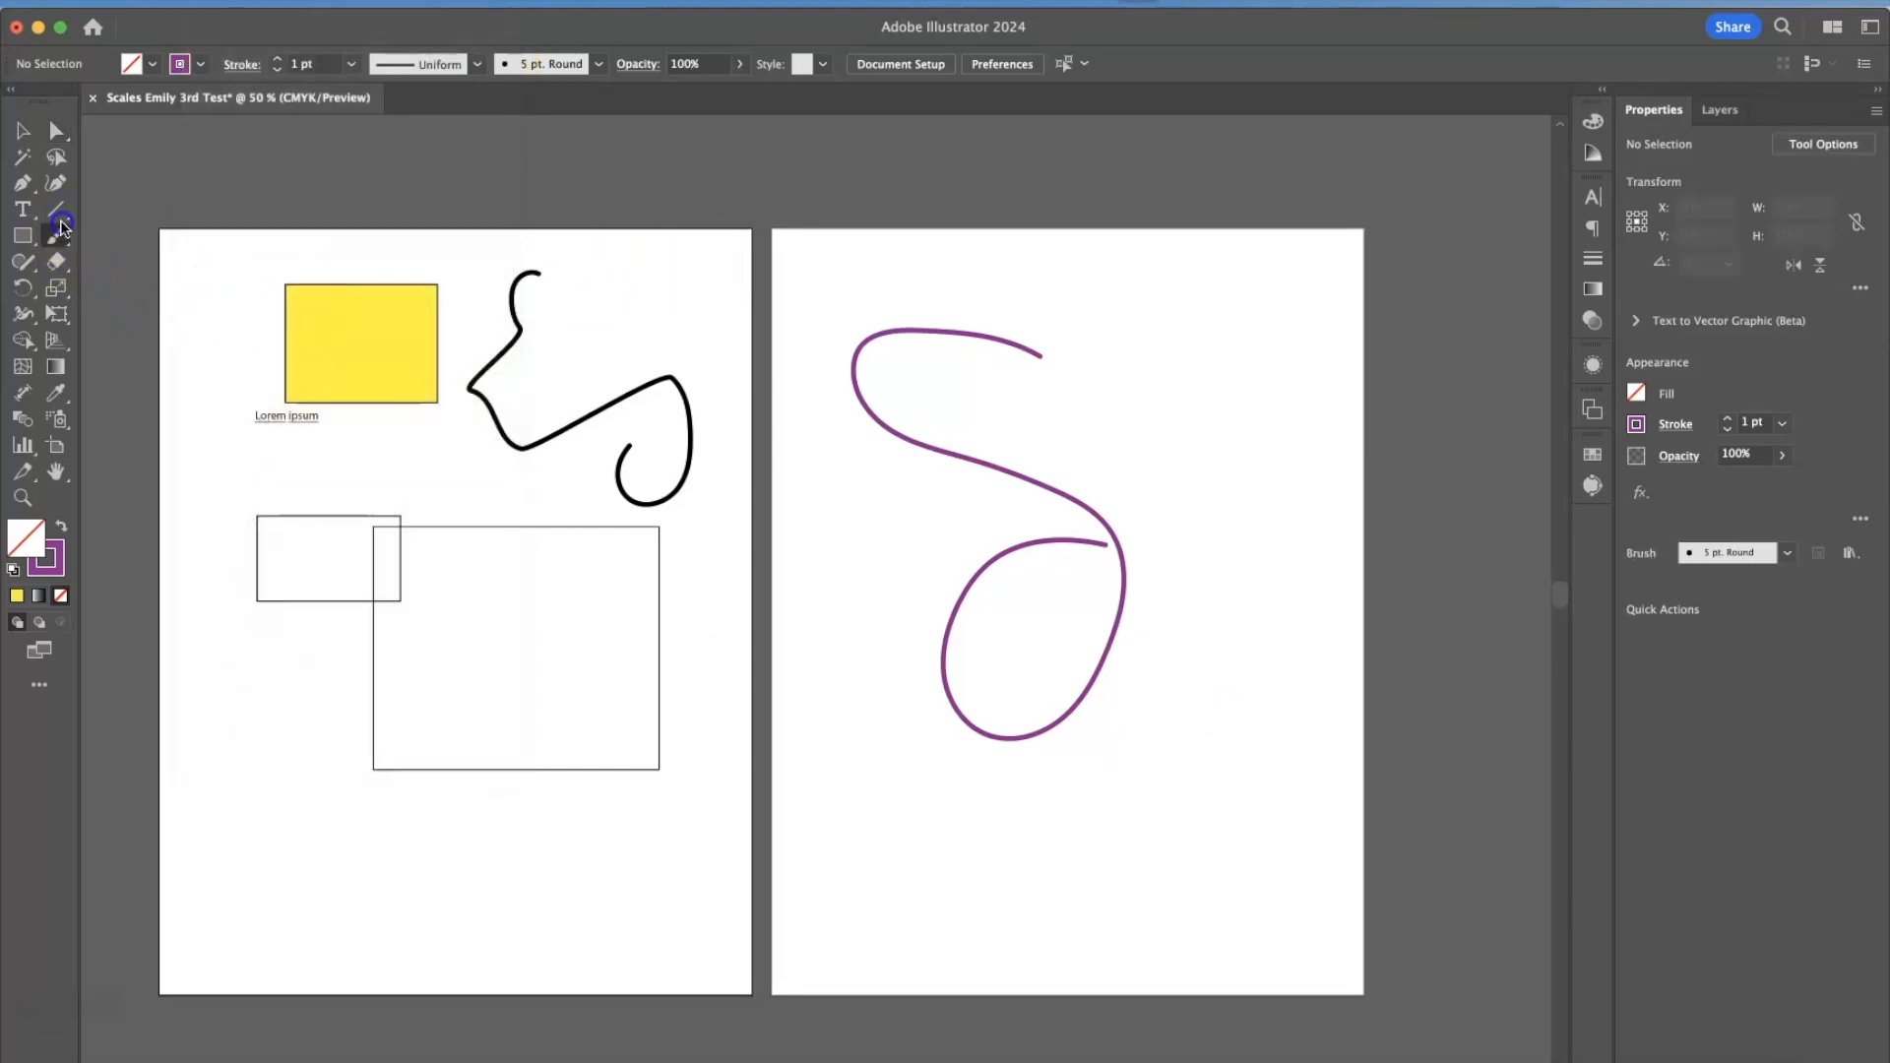
pyautogui.moveTo(1122, 362)
pyautogui.mouseDown()
pyautogui.moveTo(1233, 542)
pyautogui.moveTo(1036, 786)
pyautogui.moveTo(1290, 637)
pyautogui.moveTo(938, 610)
pyautogui.moveTo(1157, 635)
pyautogui.mouseUp()
pyautogui.press('super+z')
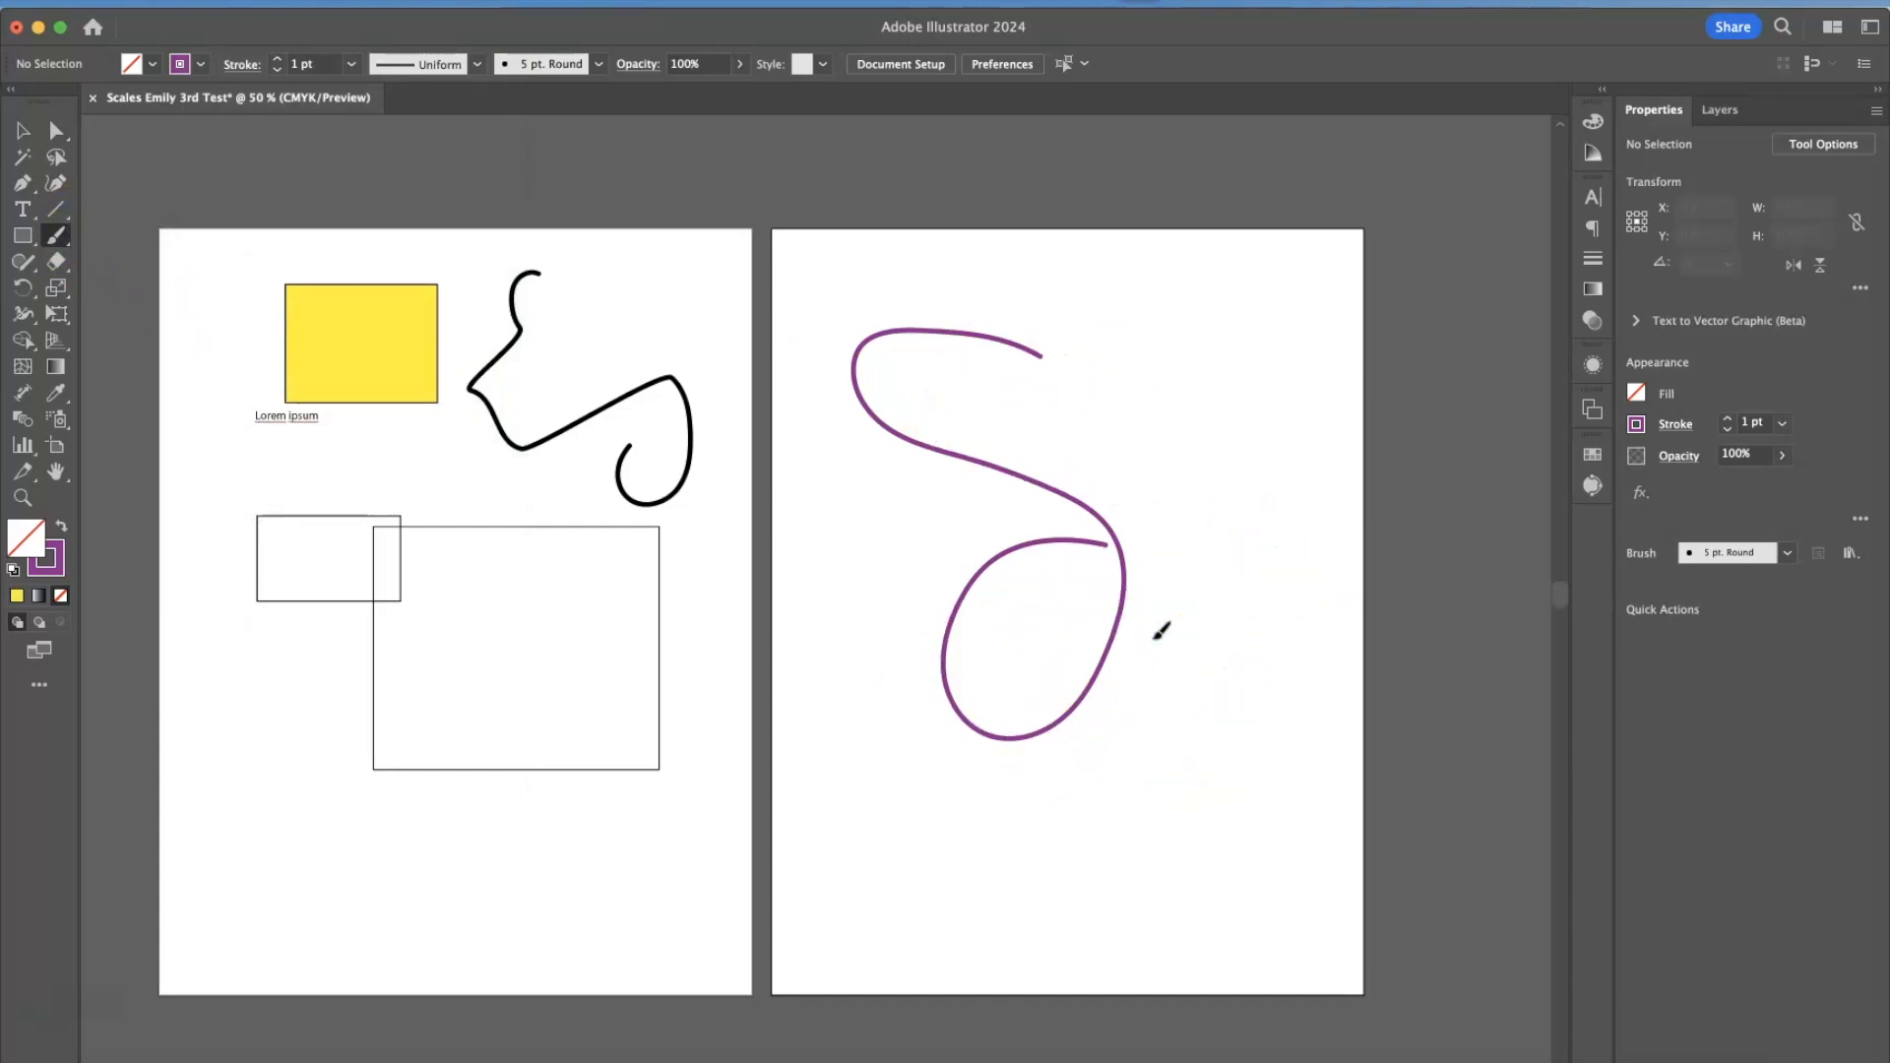
pyautogui.press('super+shift+z')
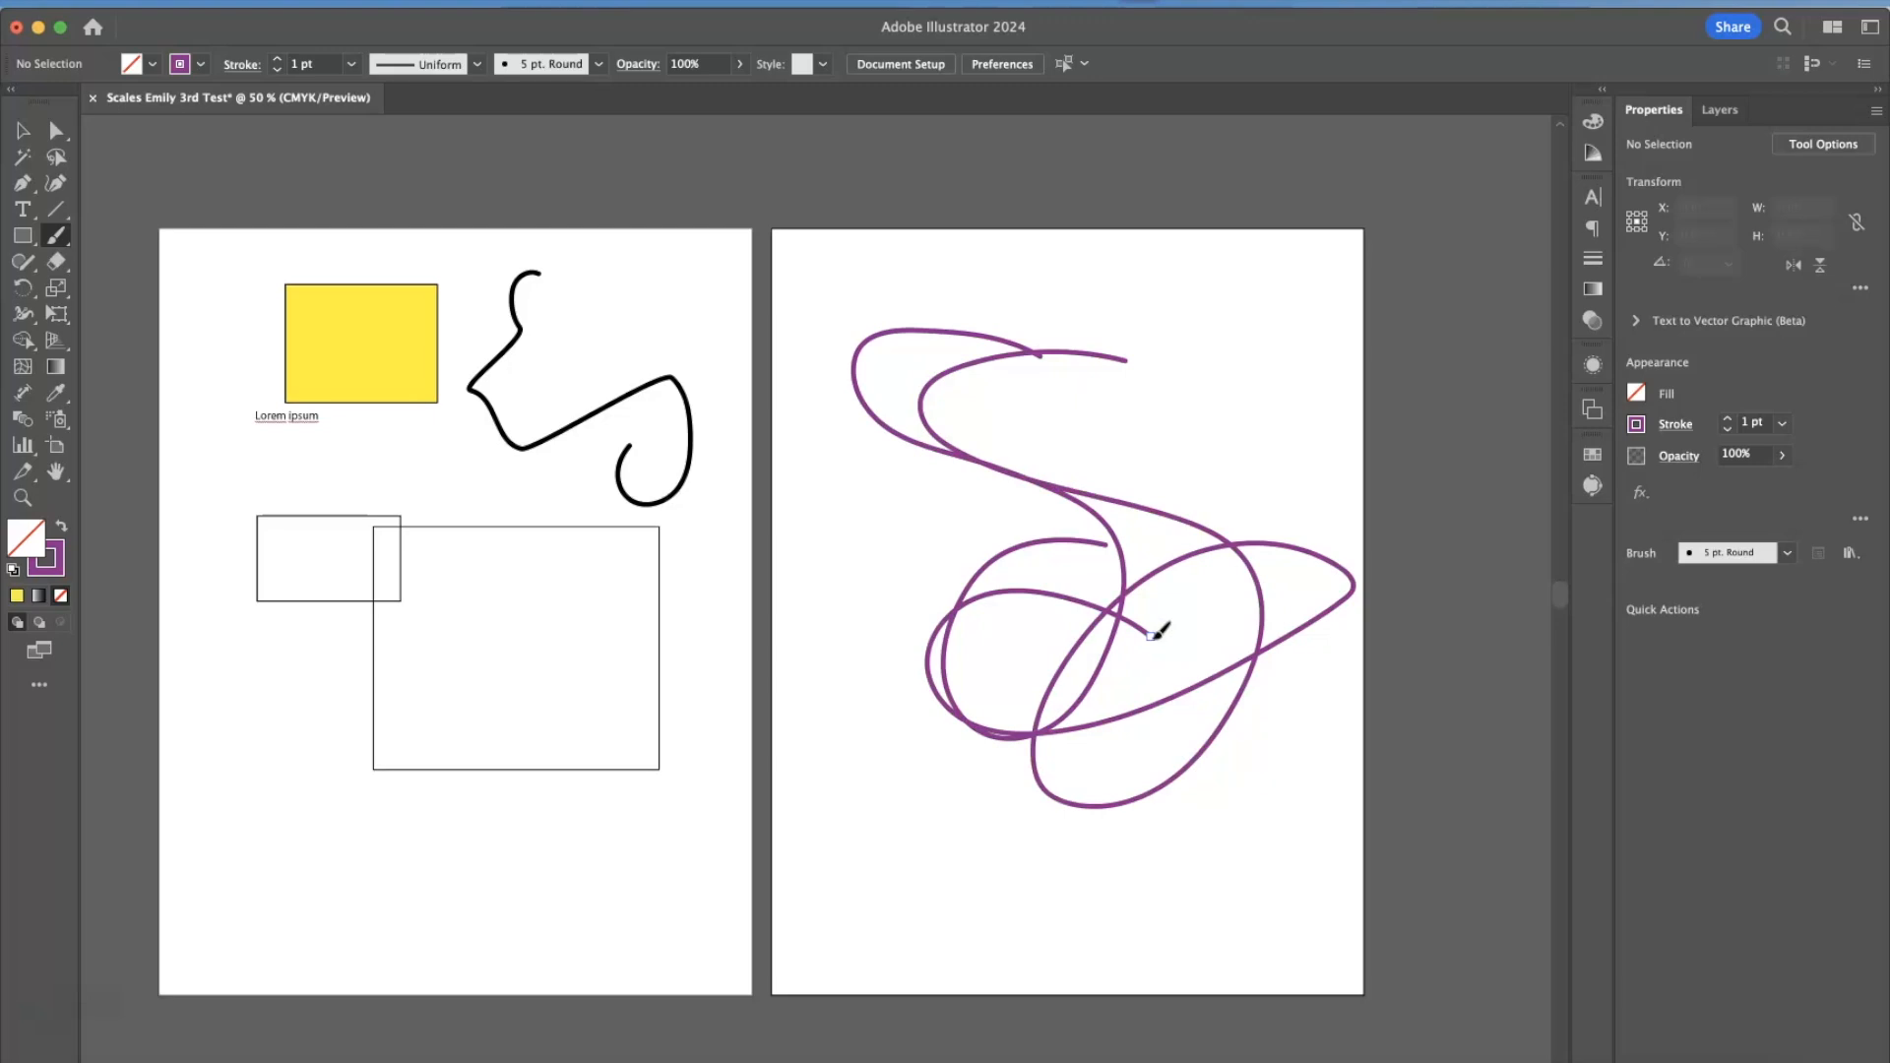
pyautogui.press('super+z')
pyautogui.press('super+shift+z')
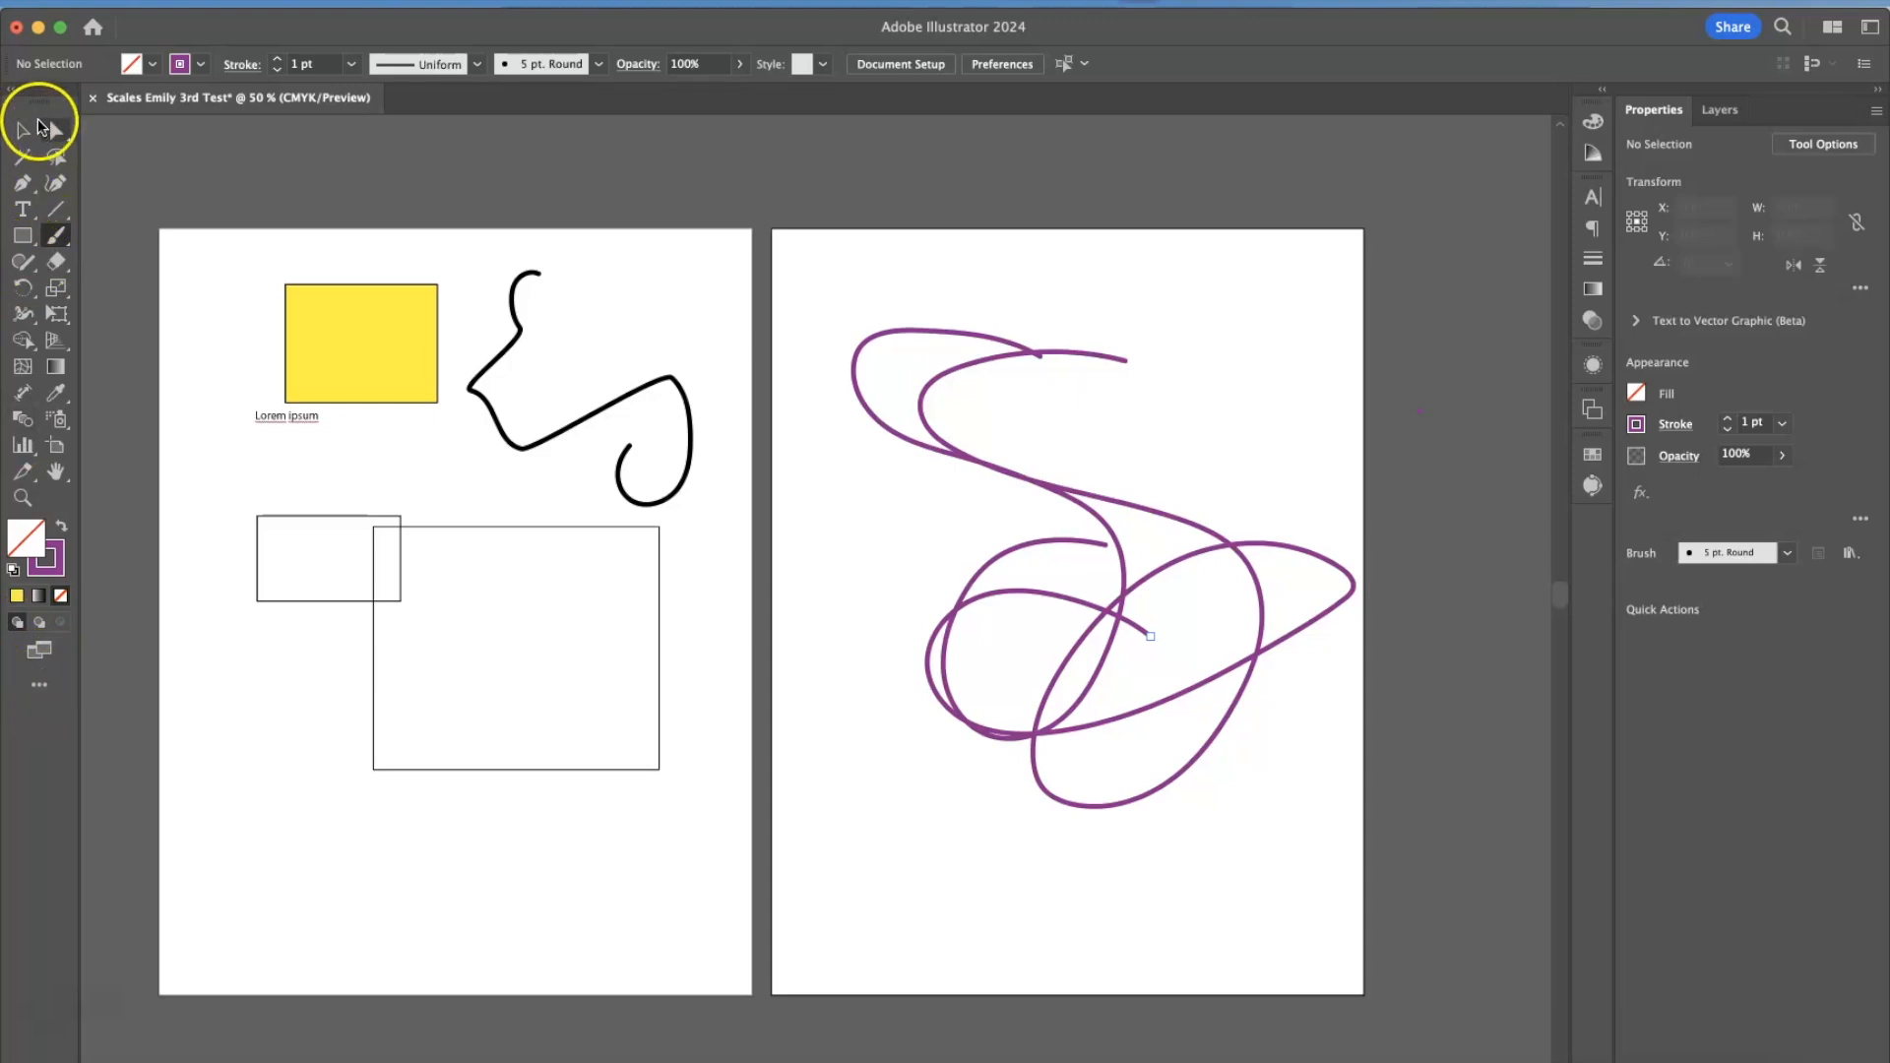
# Switch the toolbar to the Basic tool set and return it to Advanced.
pyautogui.click(40, 687)
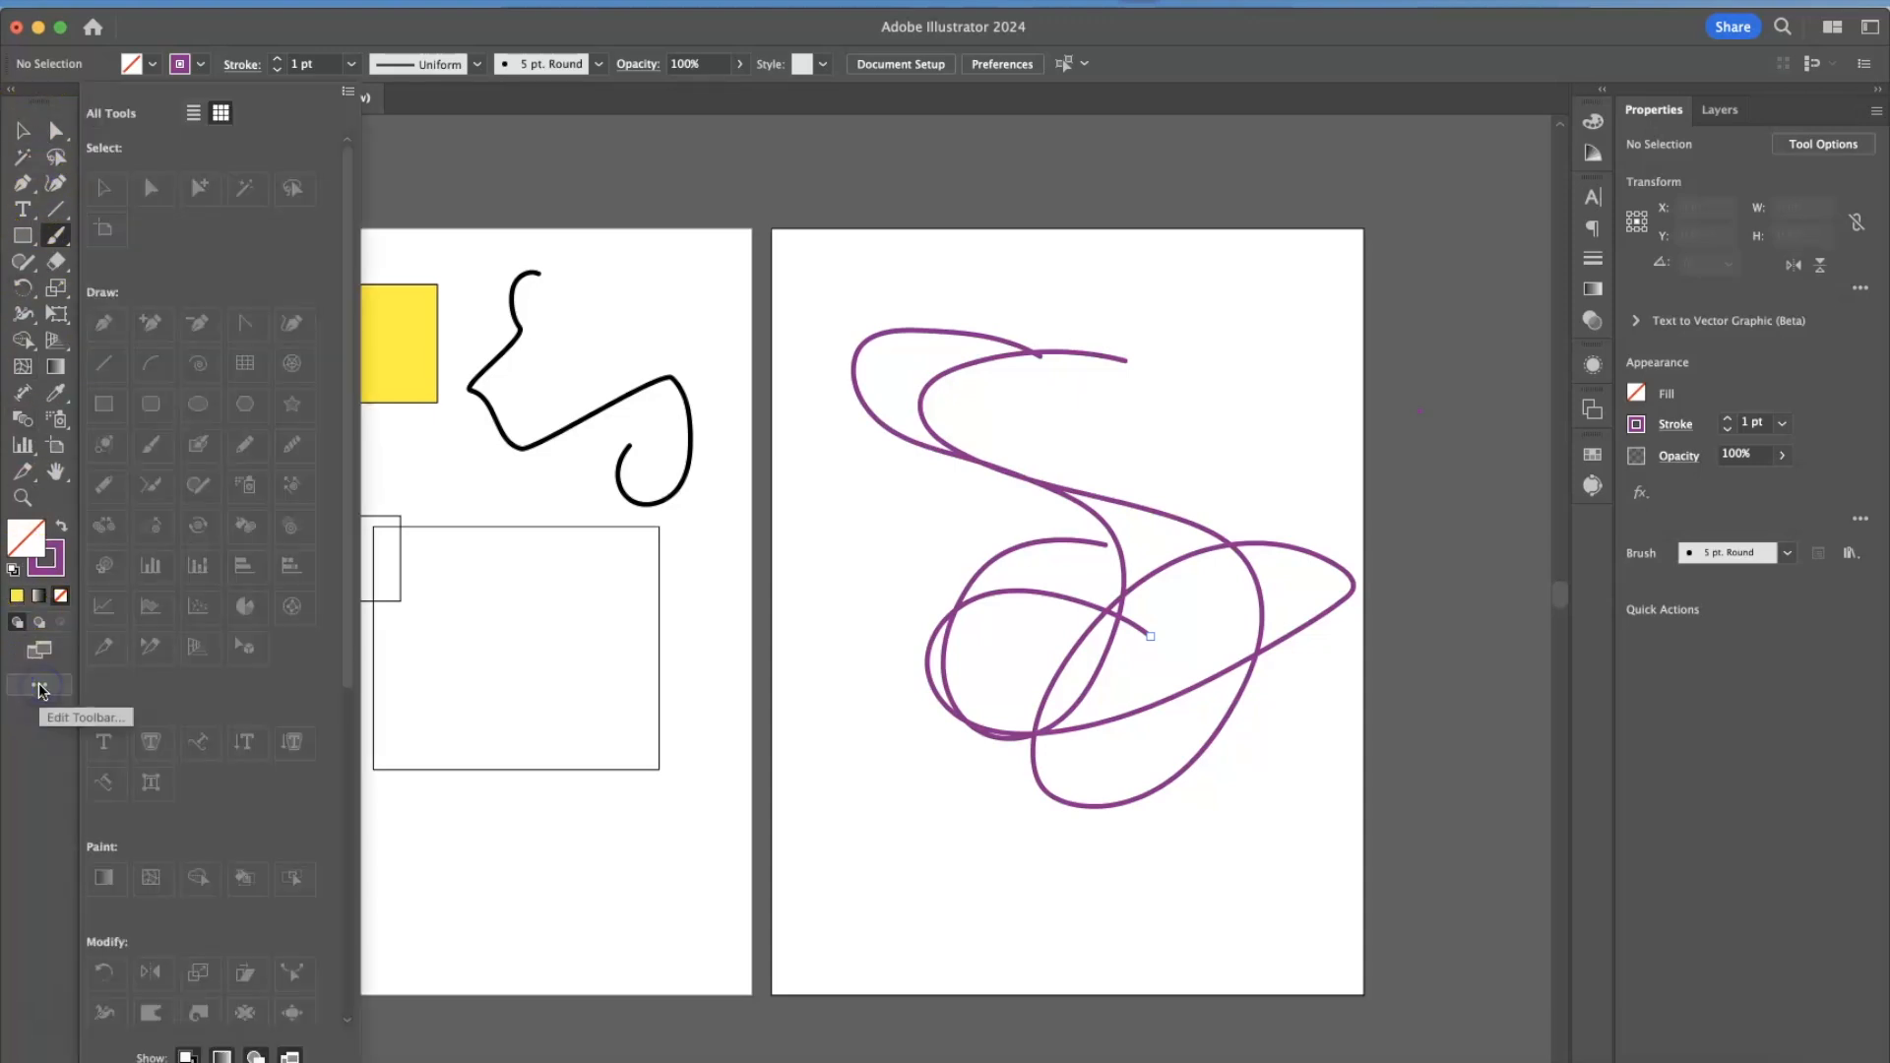
pyautogui.click(347, 91)
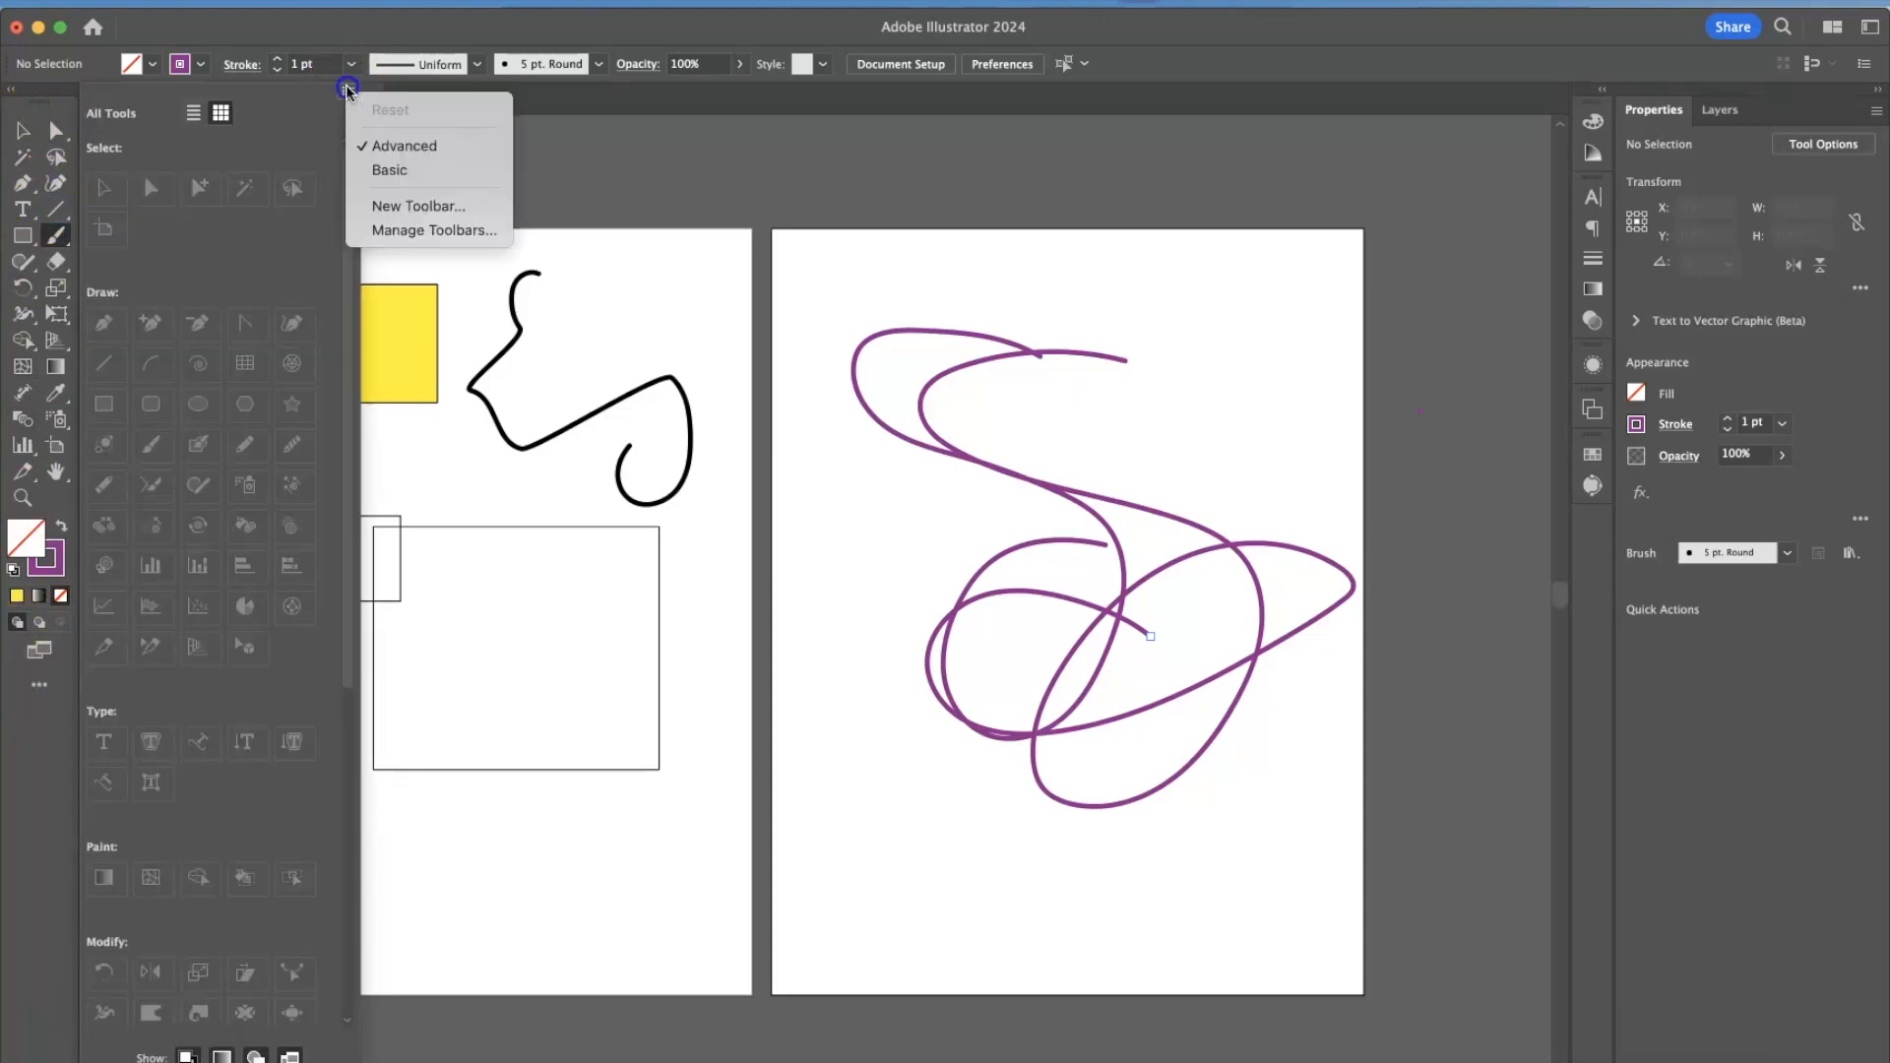
pyautogui.click(389, 170)
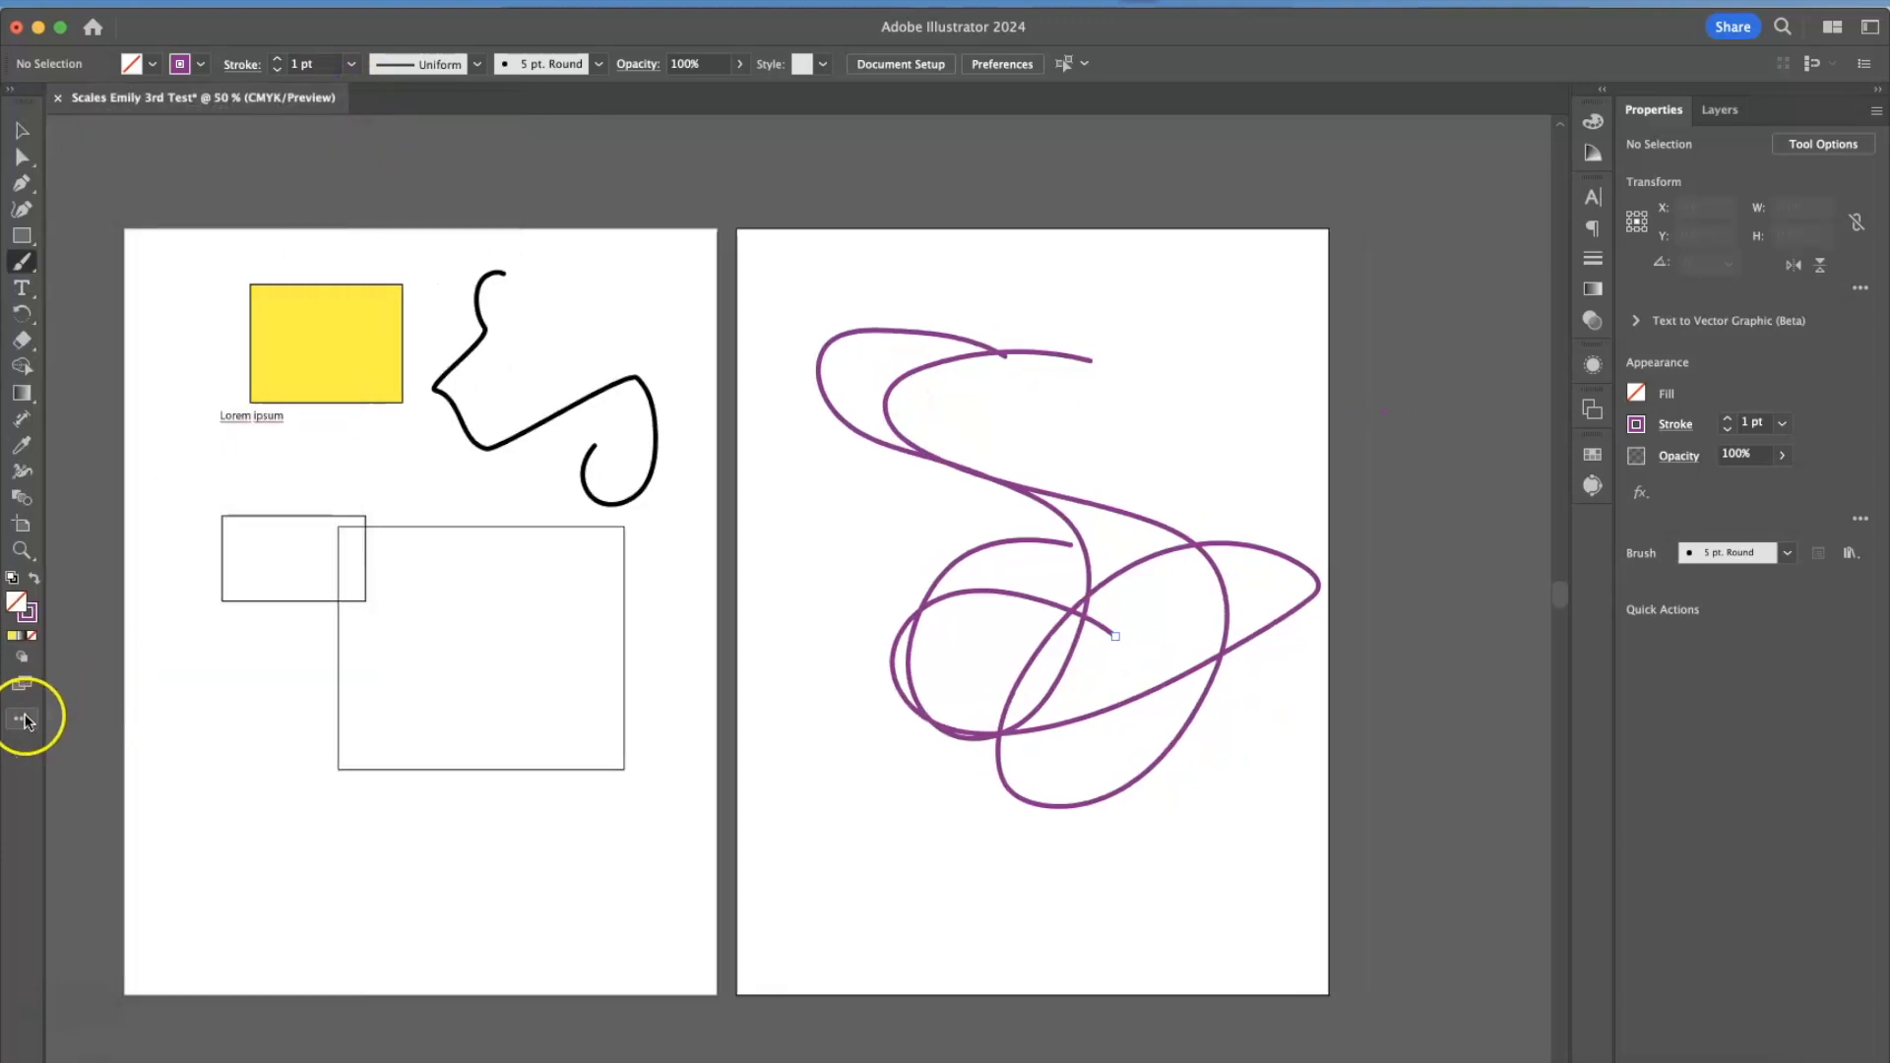
pyautogui.click(23, 720)
pyautogui.click(316, 90)
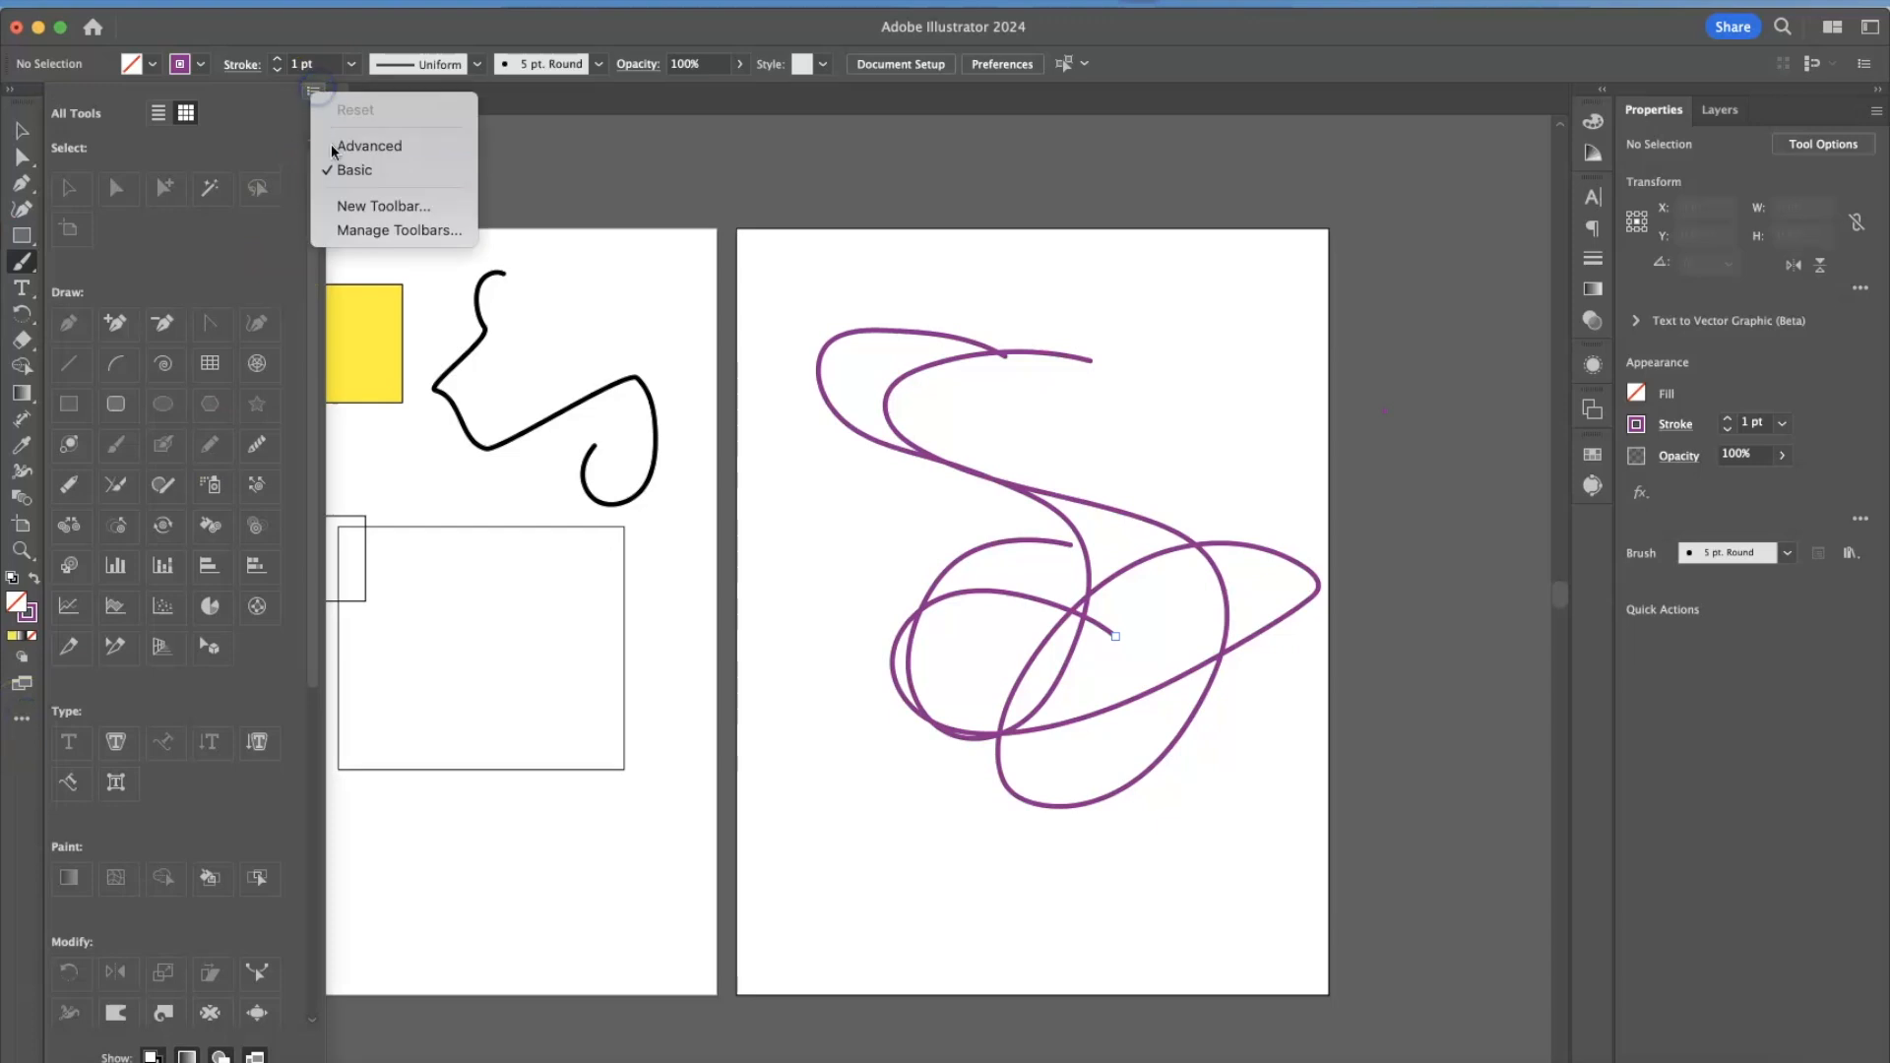
pyautogui.click(356, 147)
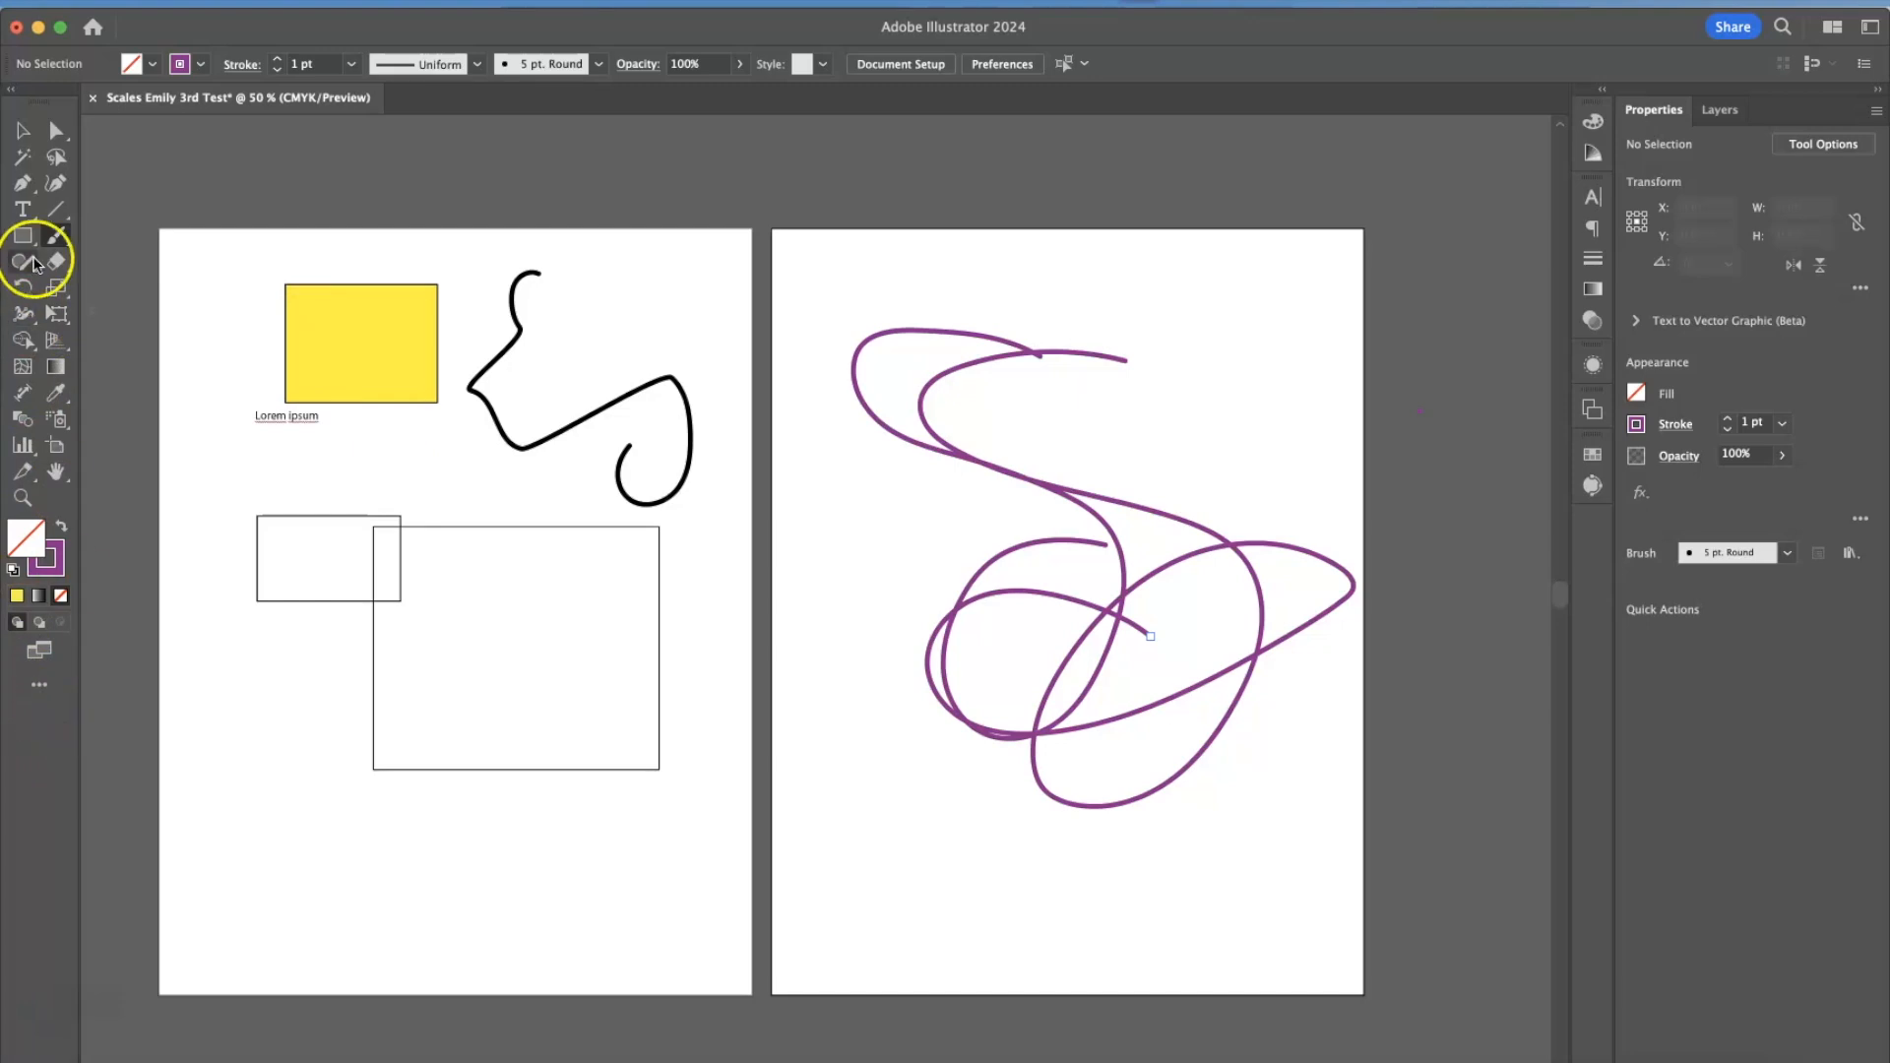
# Move the Lorem ipsum text slightly down with the Selection tool and deselect it.
pyautogui.click(24, 129)
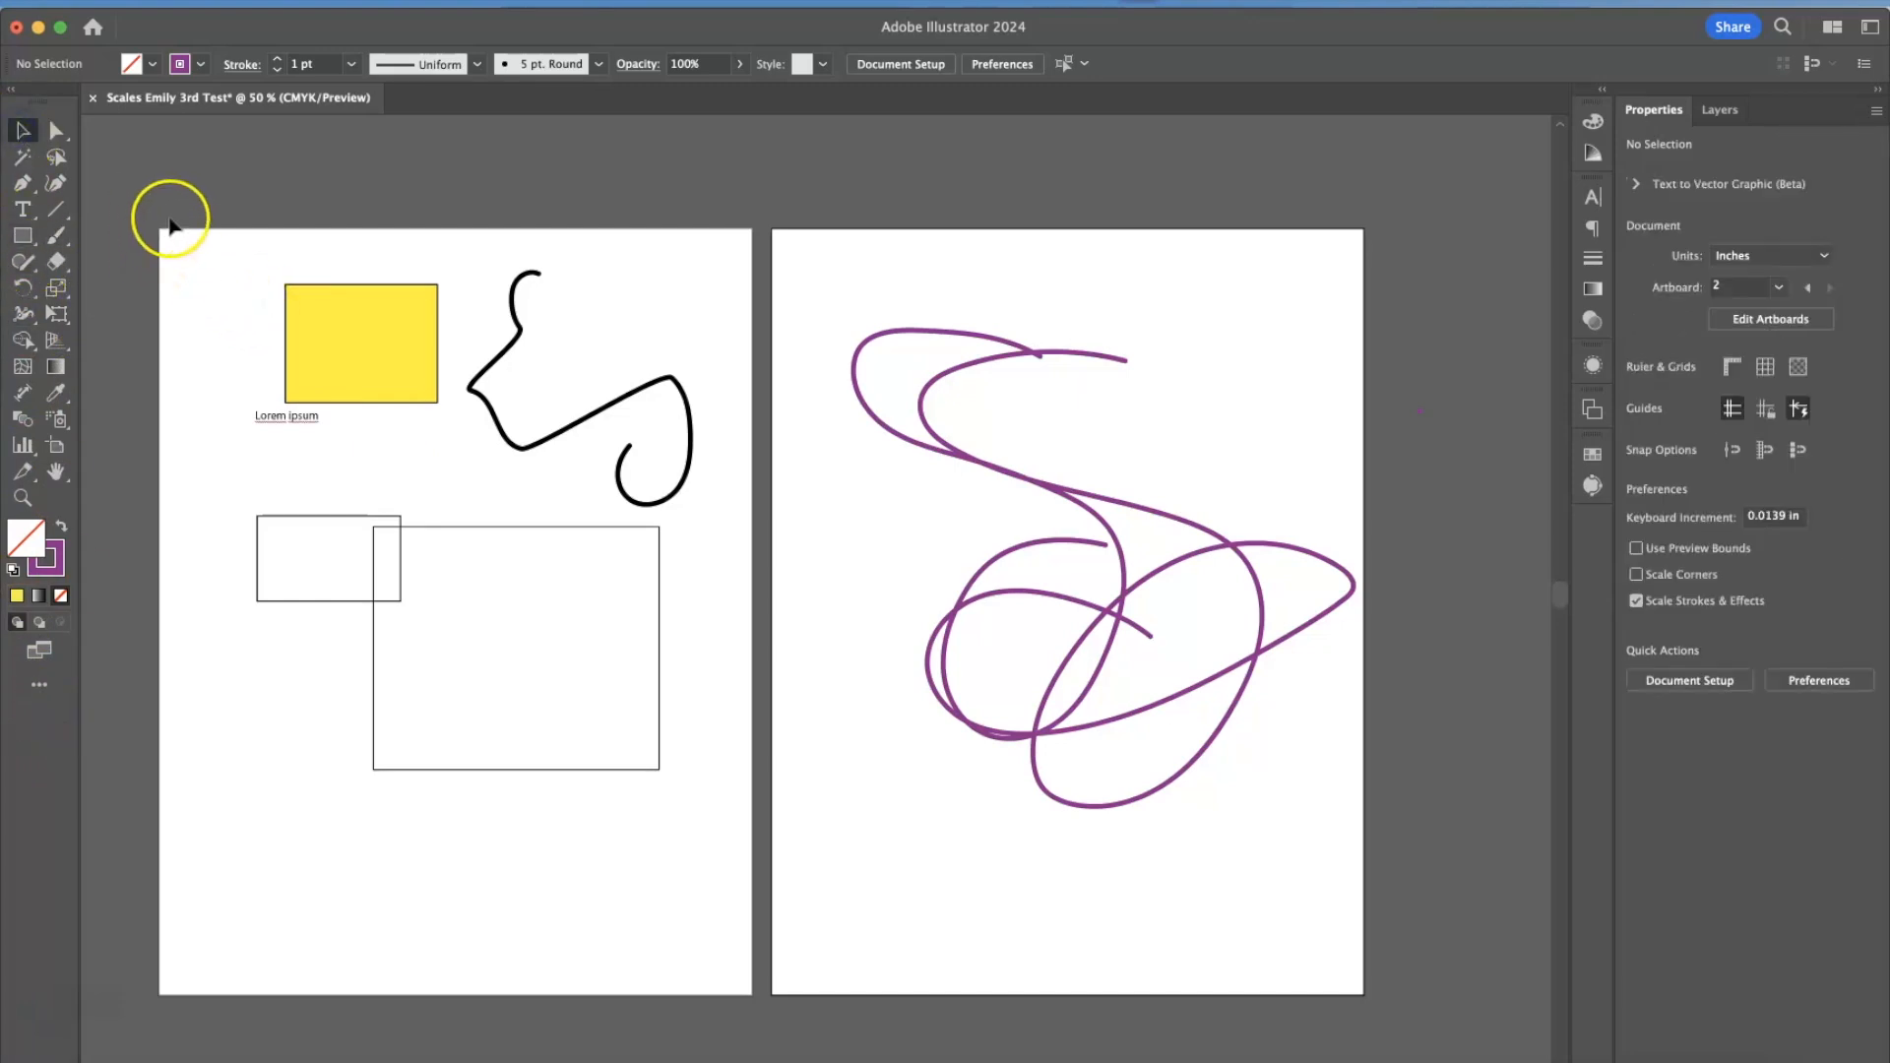
pyautogui.click(288, 430)
pyautogui.moveTo(289, 433); pyautogui.dragTo(290, 450)
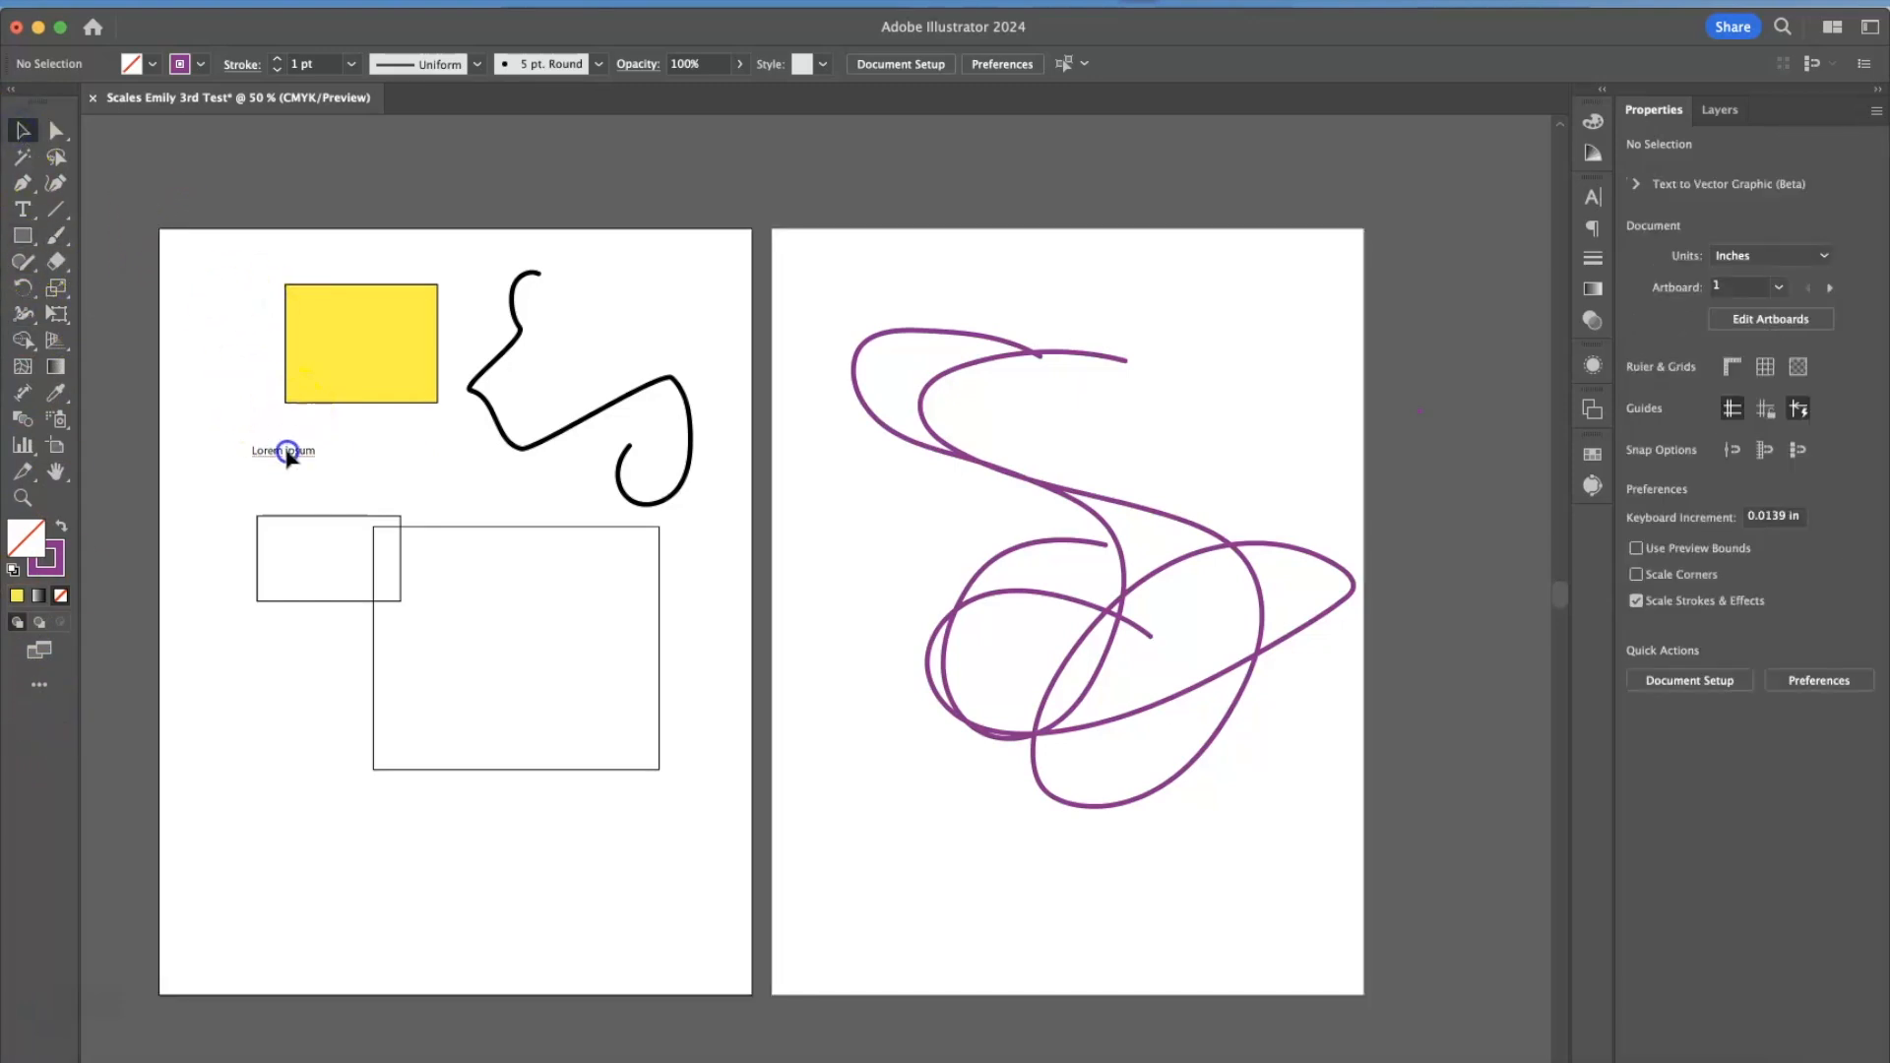
pyautogui.click(247, 384)
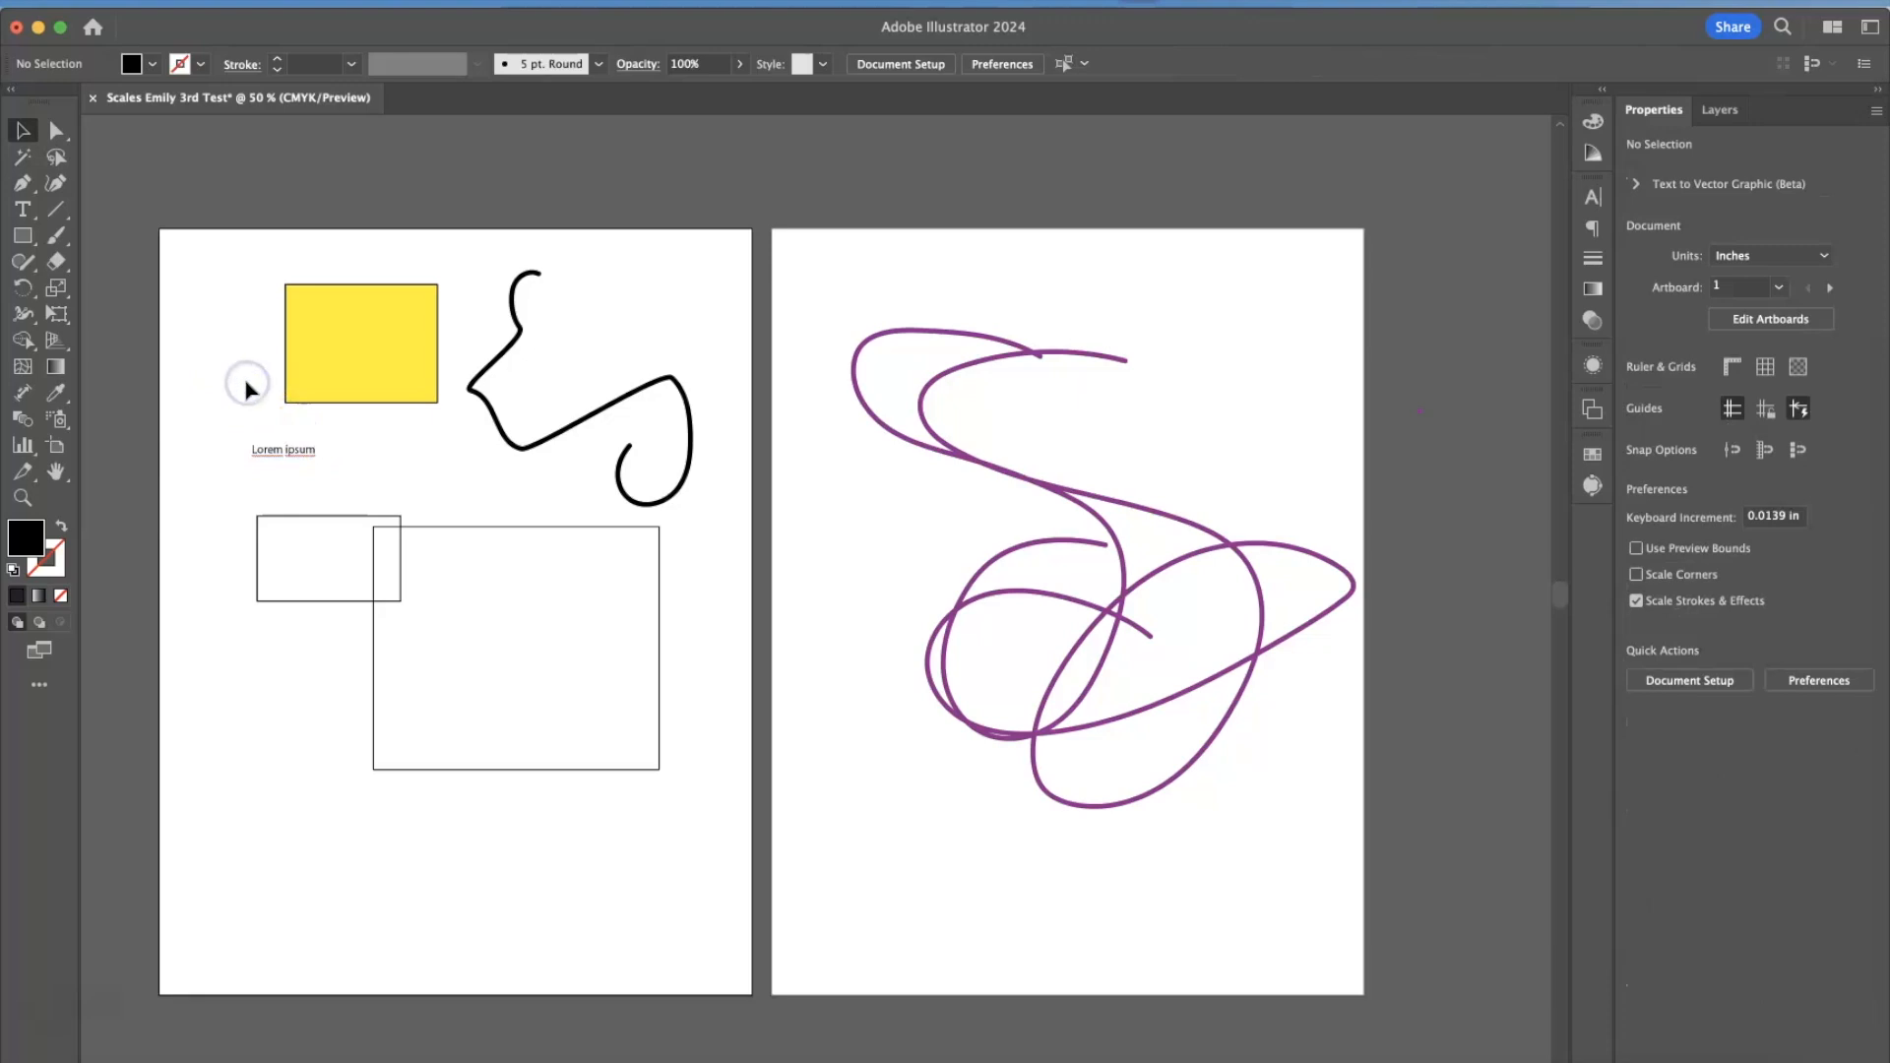
# Try selecting individual objects, including the yellow rectangle, an unfilled rectangle's interior, the black brush stroke and a purple stroke.
pyautogui.click(543, 440)
pyautogui.click(390, 371)
pyautogui.click(330, 575)
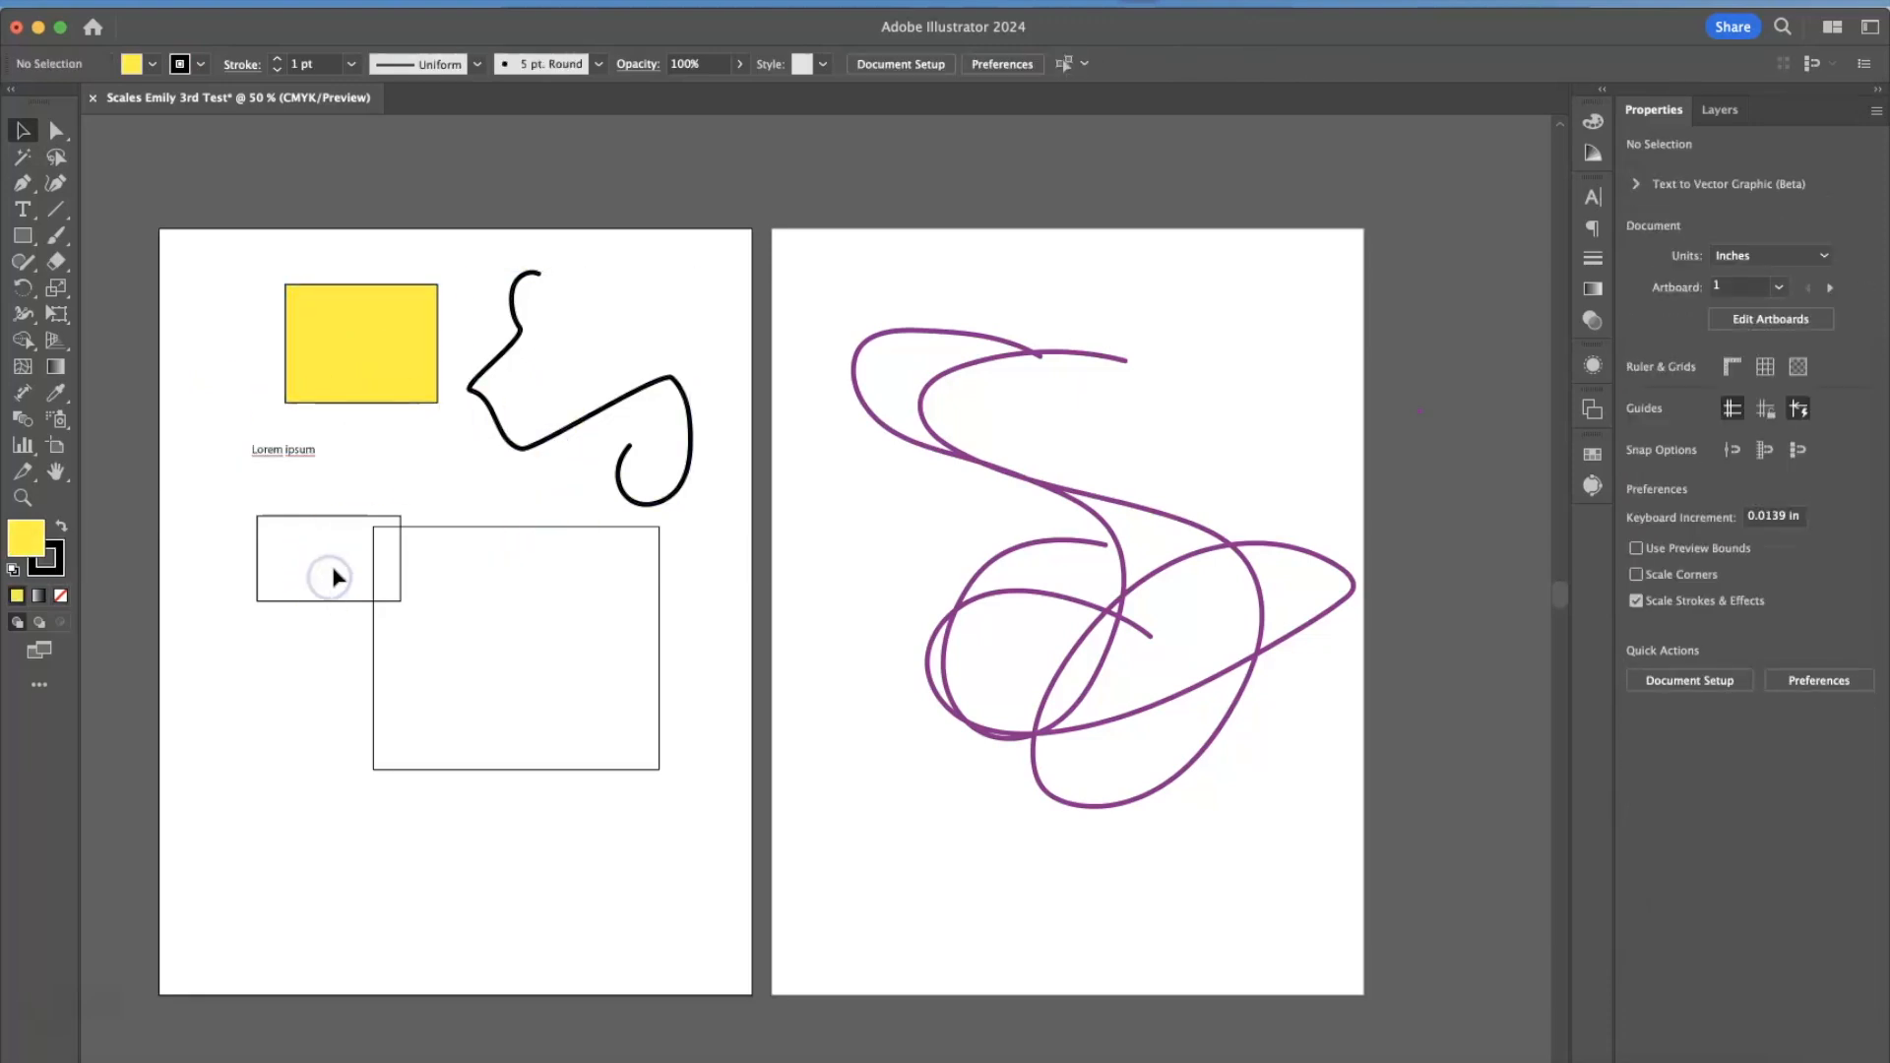
pyautogui.click(701, 430)
pyautogui.click(962, 451)
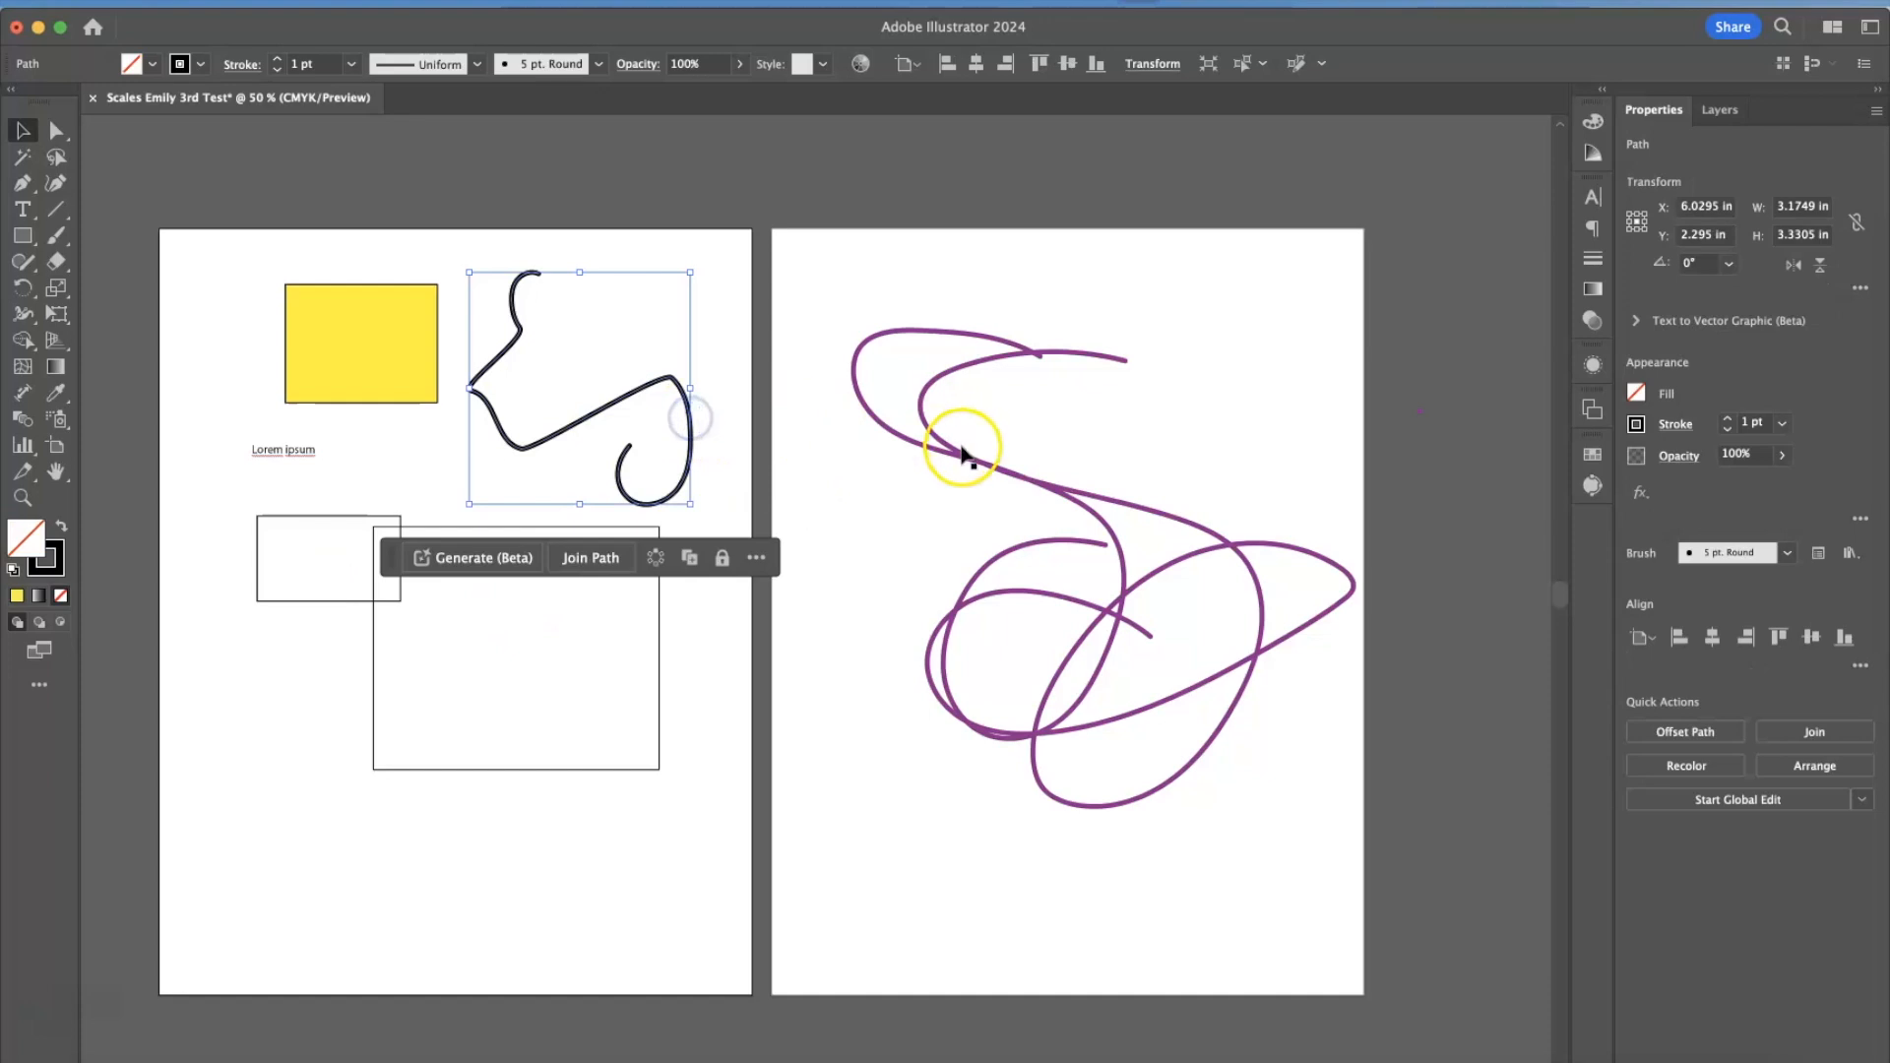
# Move the large unfilled rectangle on the first artboard slightly up and left, grabbing it by its outline.
pyautogui.press('super+equal')
pyautogui.press('super+equal')
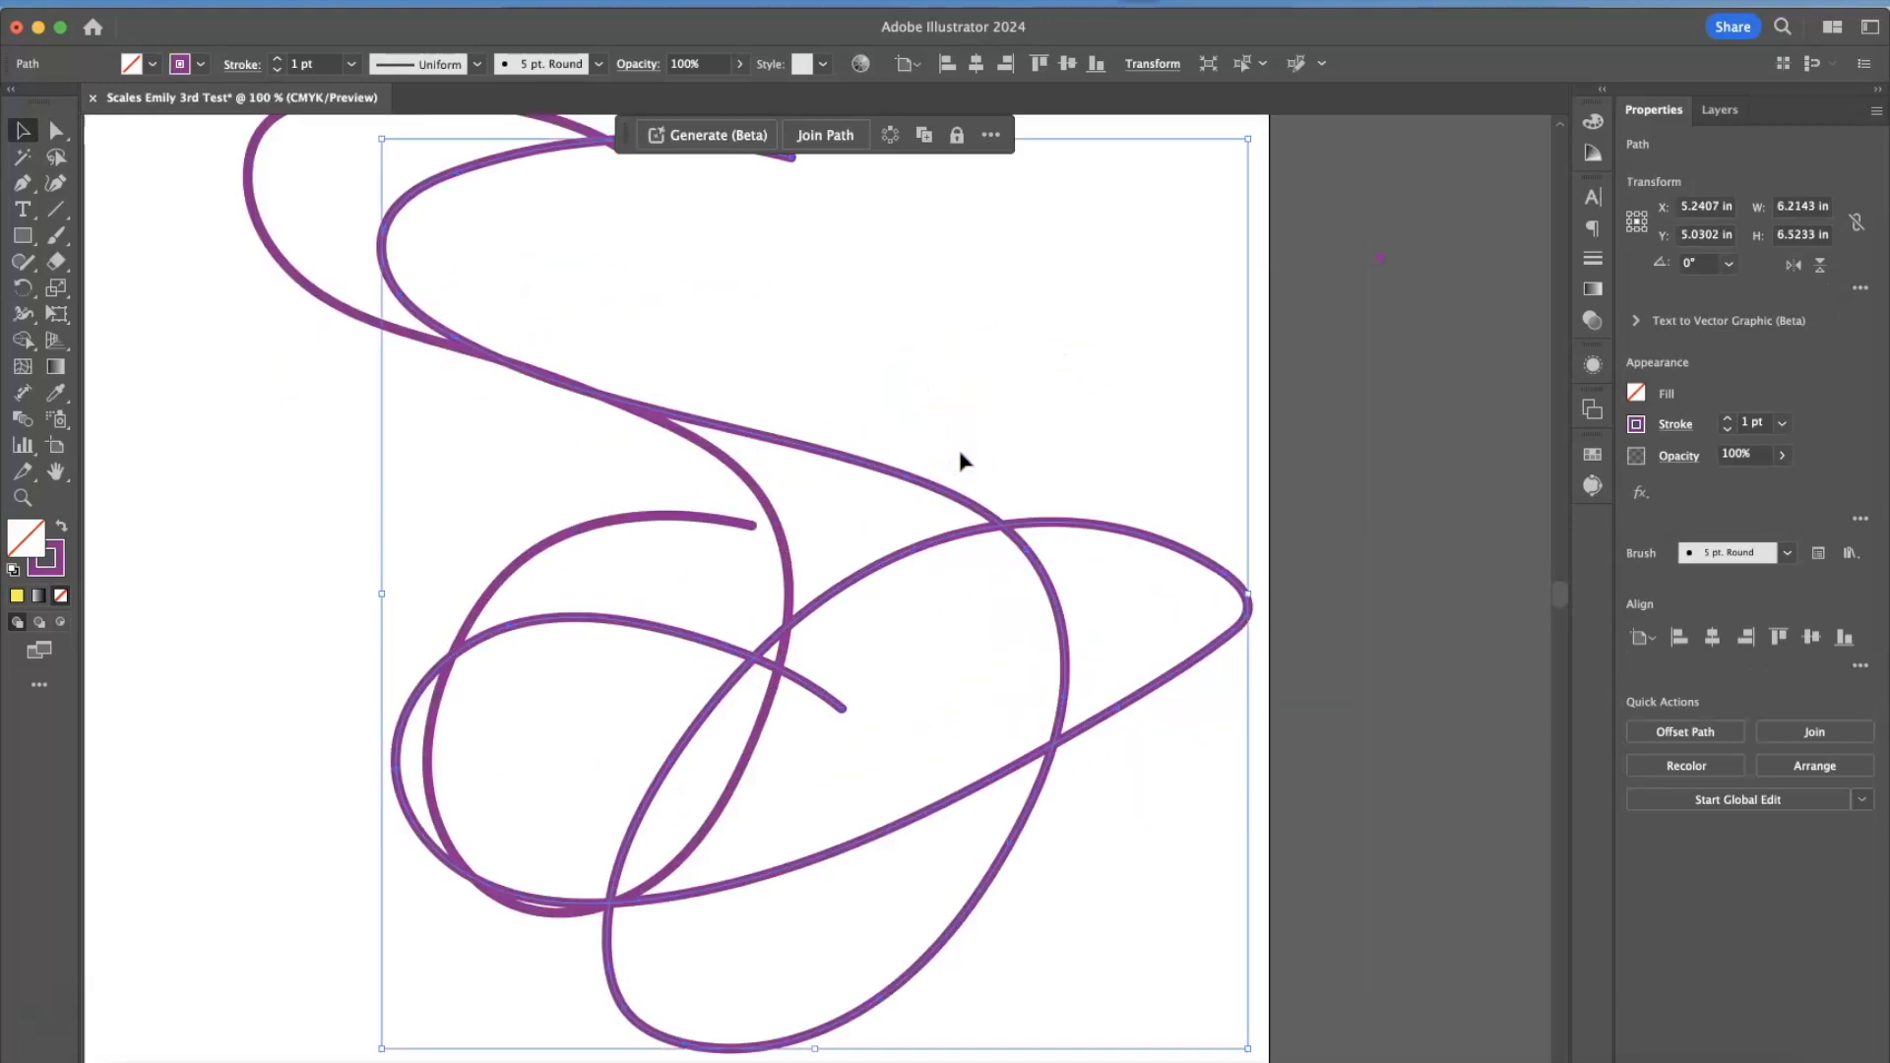
pyautogui.hscroll(-10, 960, 451)
pyautogui.click(658, 637)
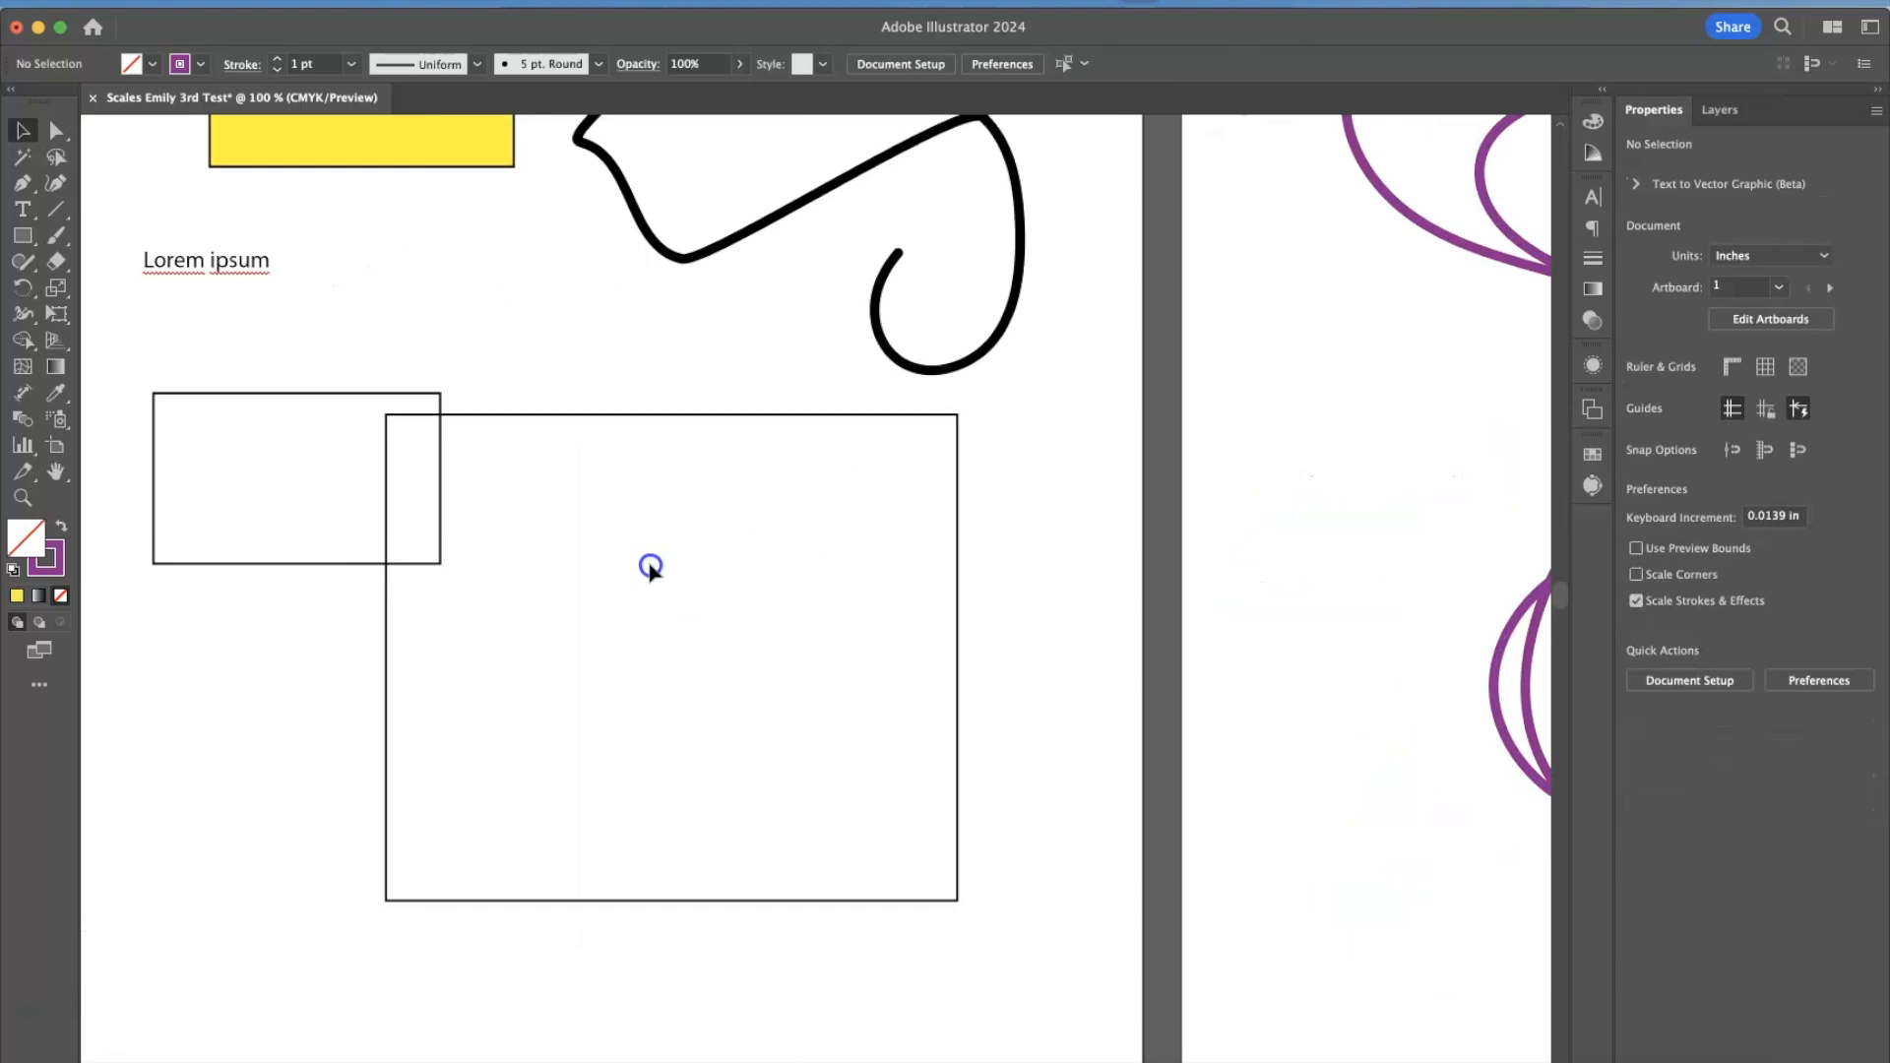
pyautogui.moveTo(629, 414)
pyautogui.mouseDown()
pyautogui.moveTo(789, 279)
pyautogui.moveTo(655, 221)
pyautogui.moveTo(463, 359)
pyautogui.moveTo(658, 192)
pyautogui.moveTo(486, 422)
pyautogui.moveTo(548, 173)
pyautogui.moveTo(485, 282)
pyautogui.moveTo(602, 413)
pyautogui.moveTo(603, 352)
pyautogui.moveTo(624, 354)
pyautogui.moveTo(574, 367)
pyautogui.mouseUp()
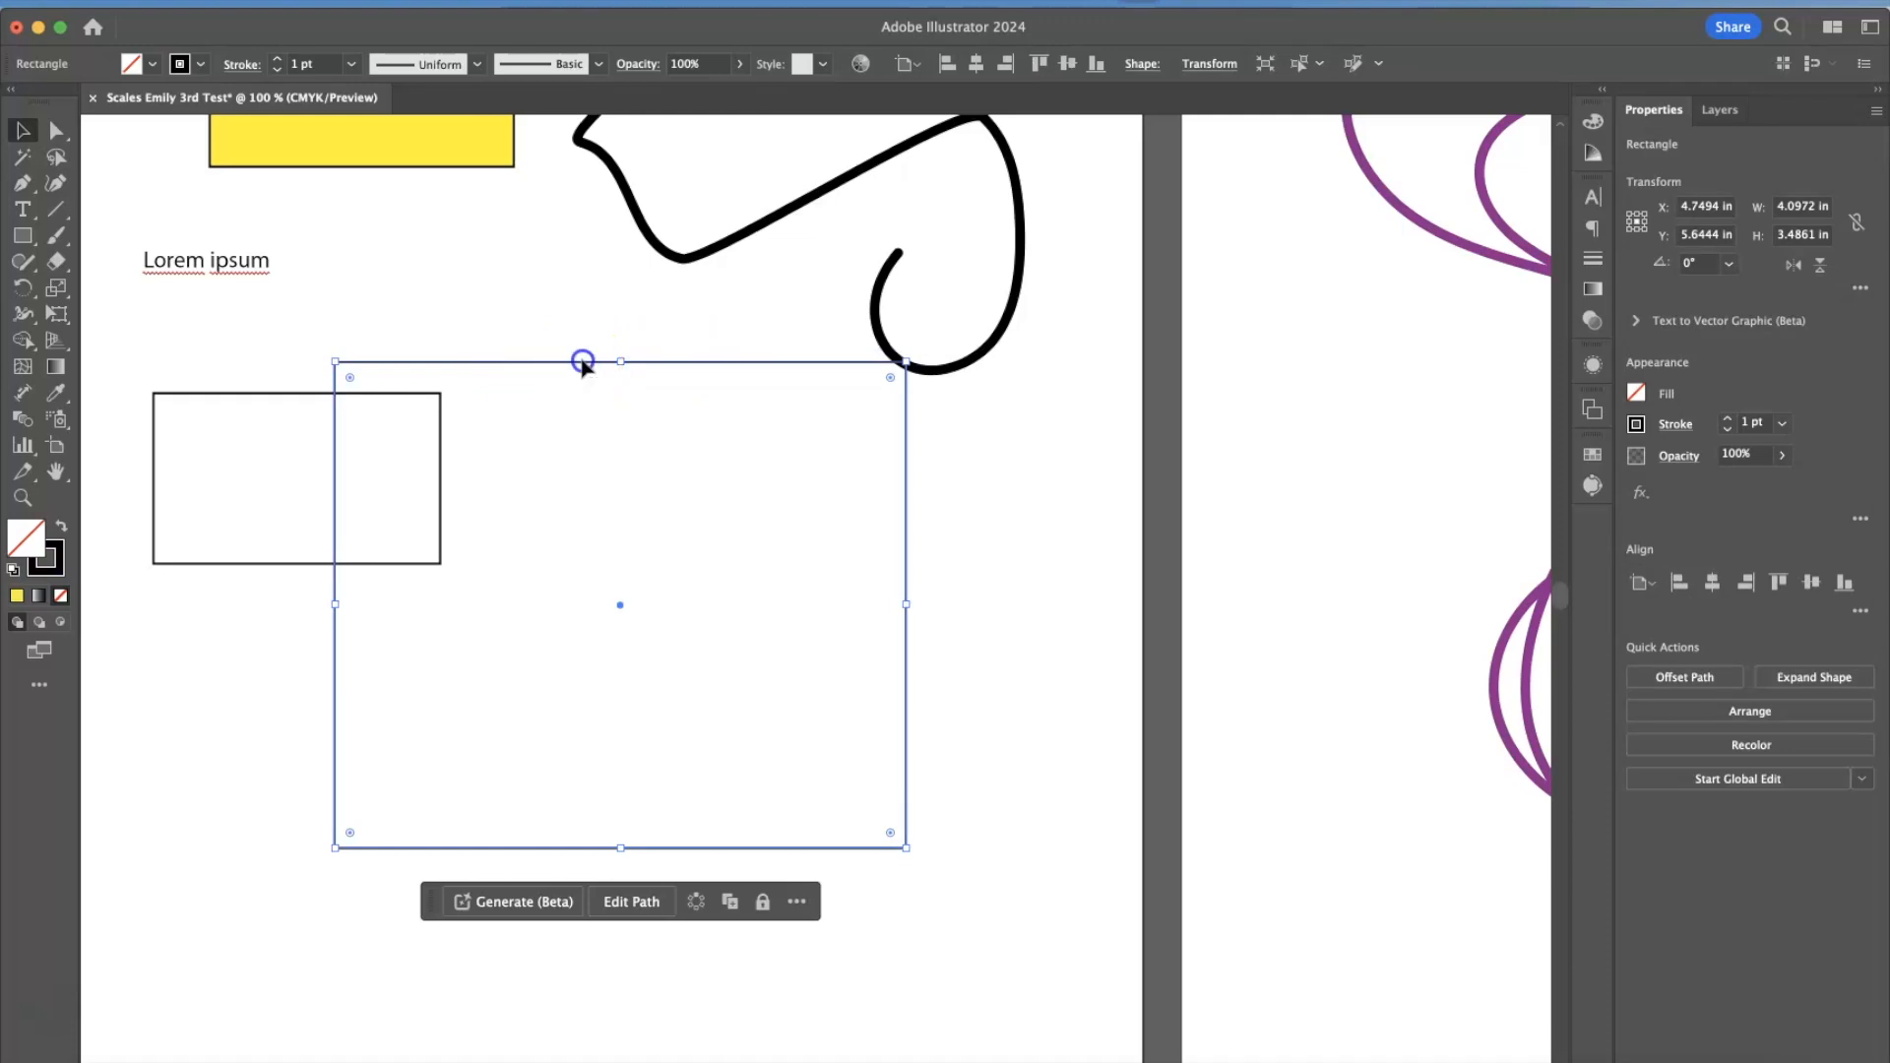
# Fill the large rectangle with White and move it up by its interior, over the end of the black brush stroke.
pyautogui.click(154, 65)
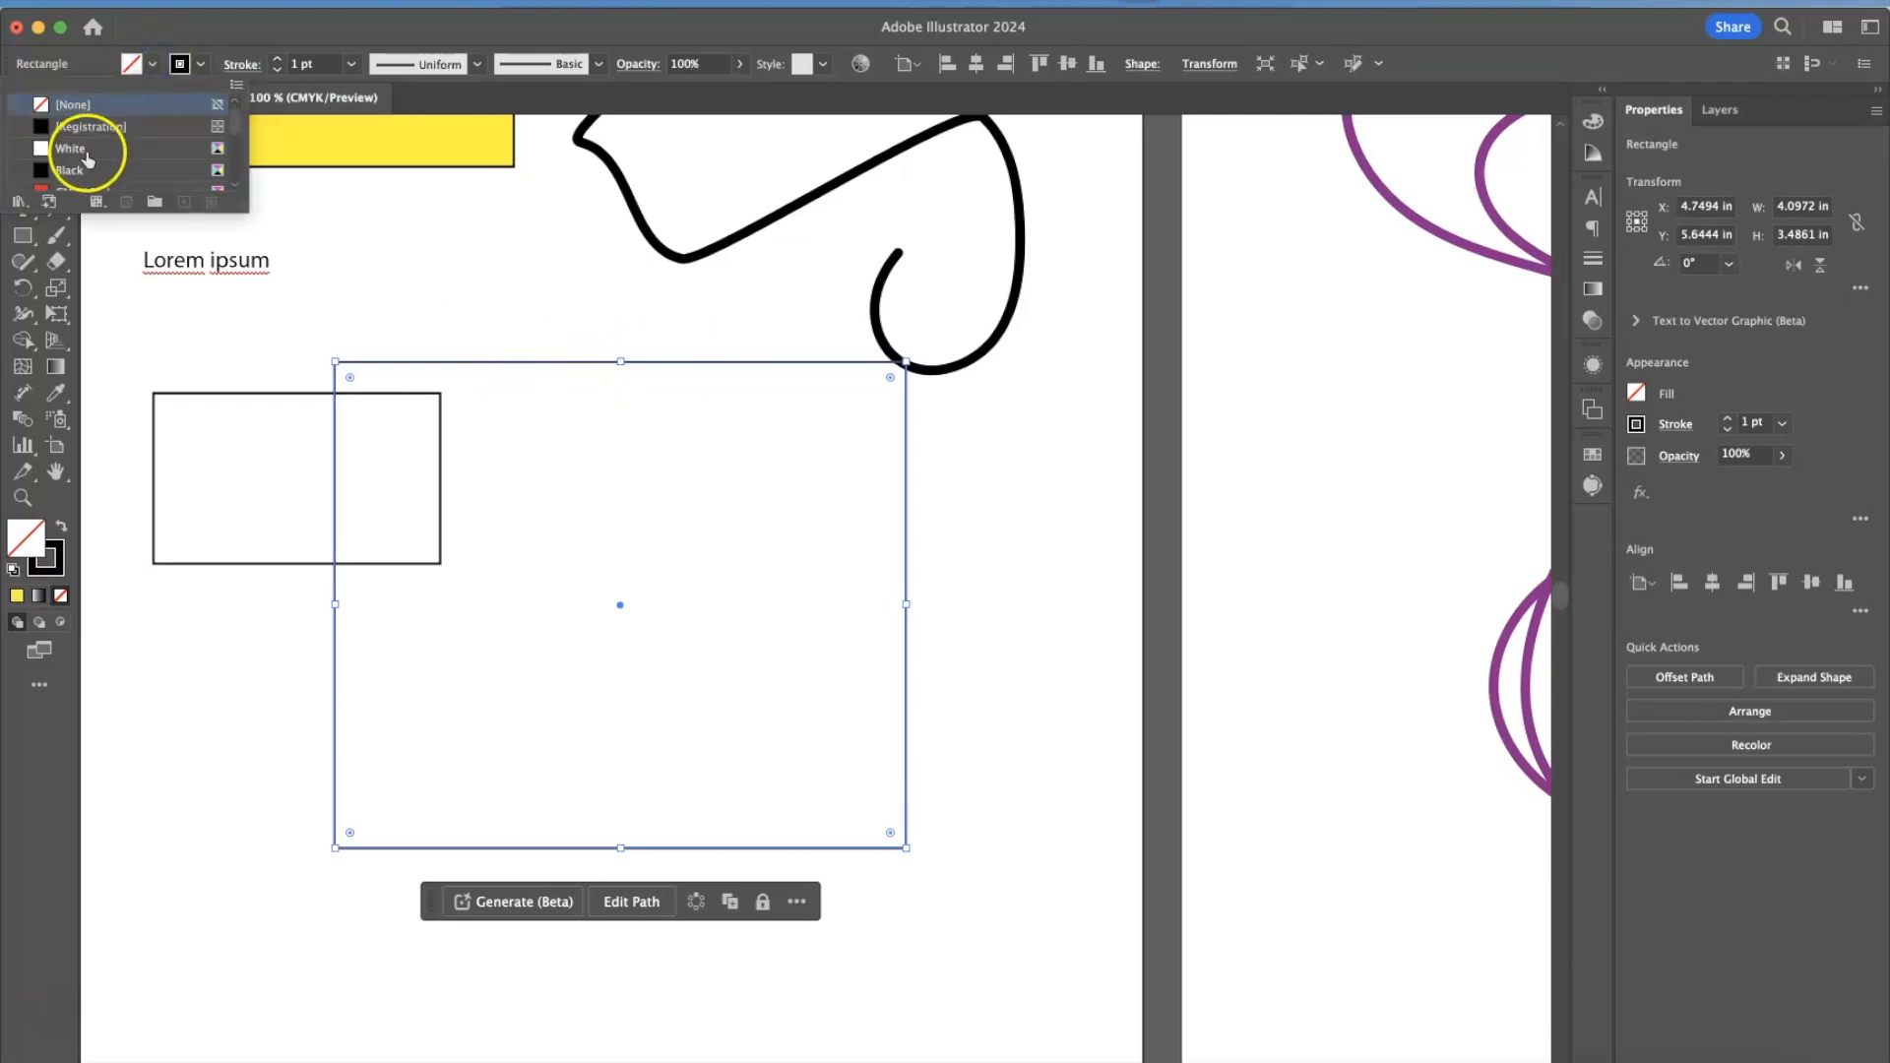
pyautogui.click(83, 151)
pyautogui.click(332, 253)
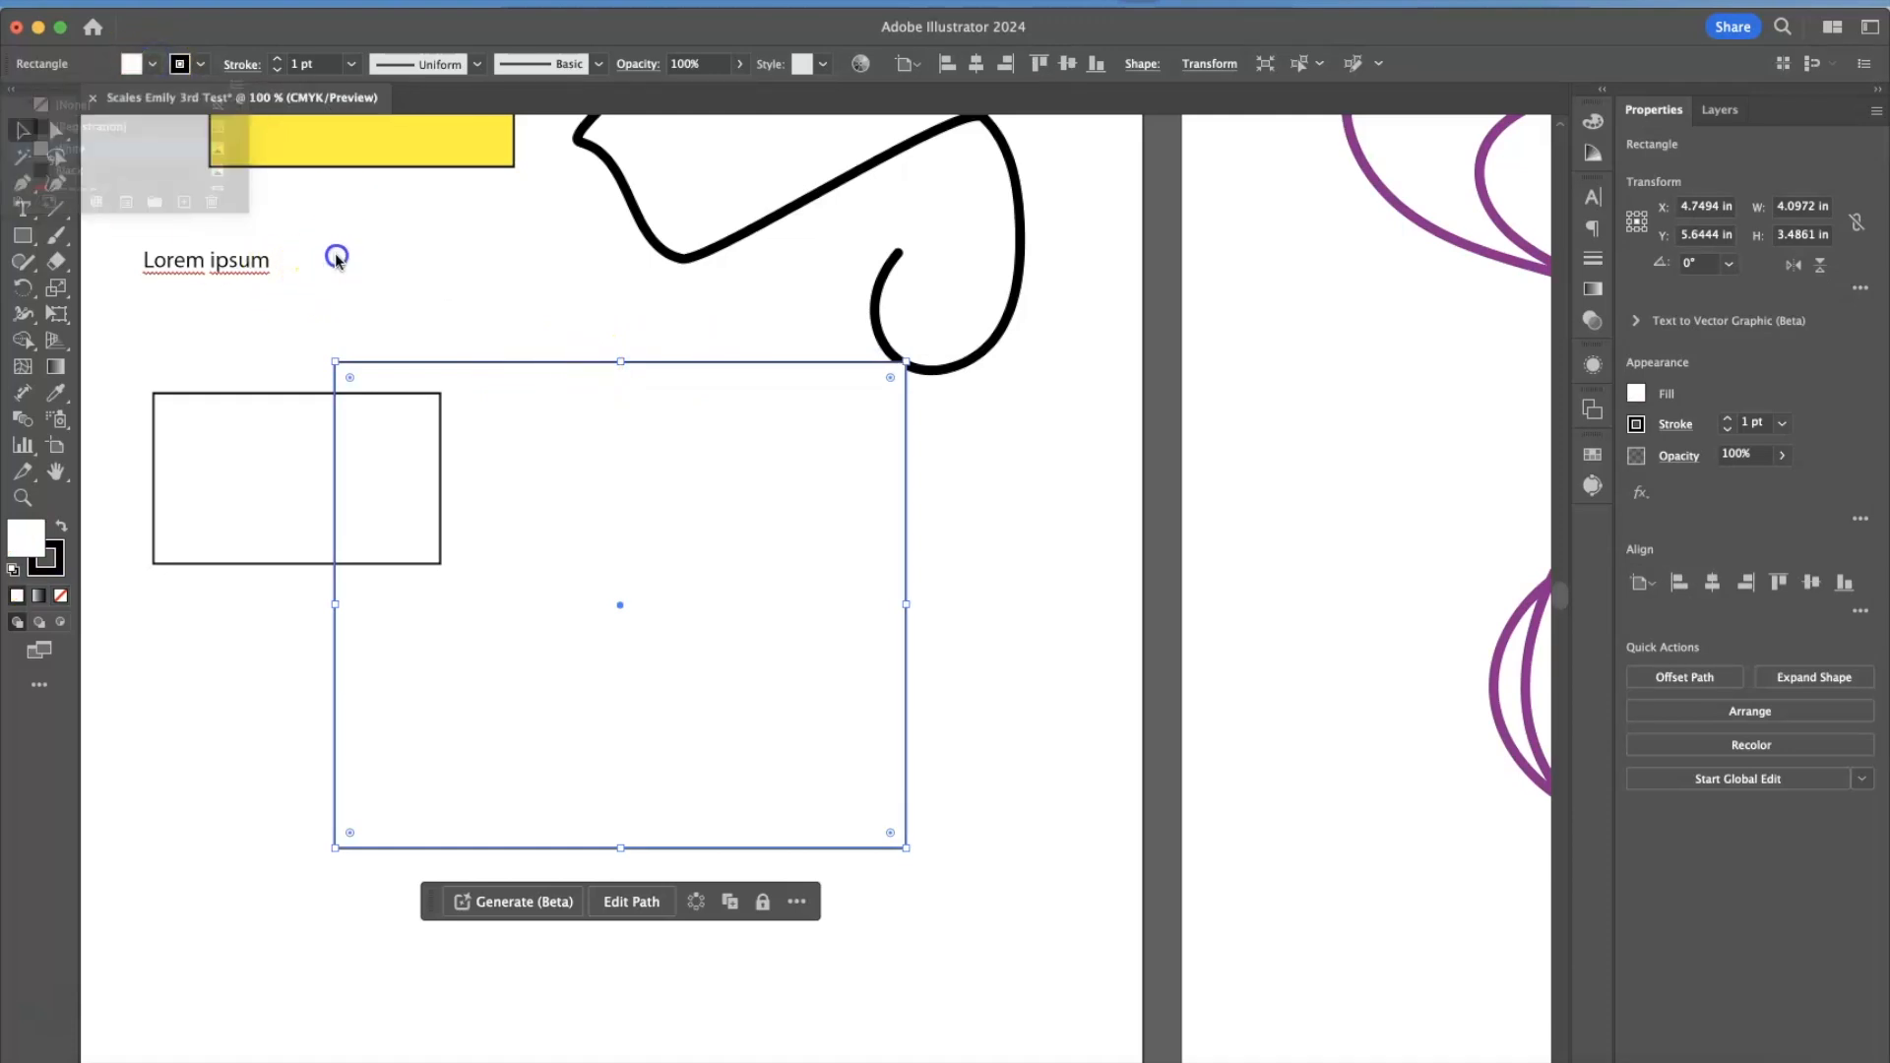
pyautogui.moveTo(510, 470); pyautogui.dragTo(486, 380)
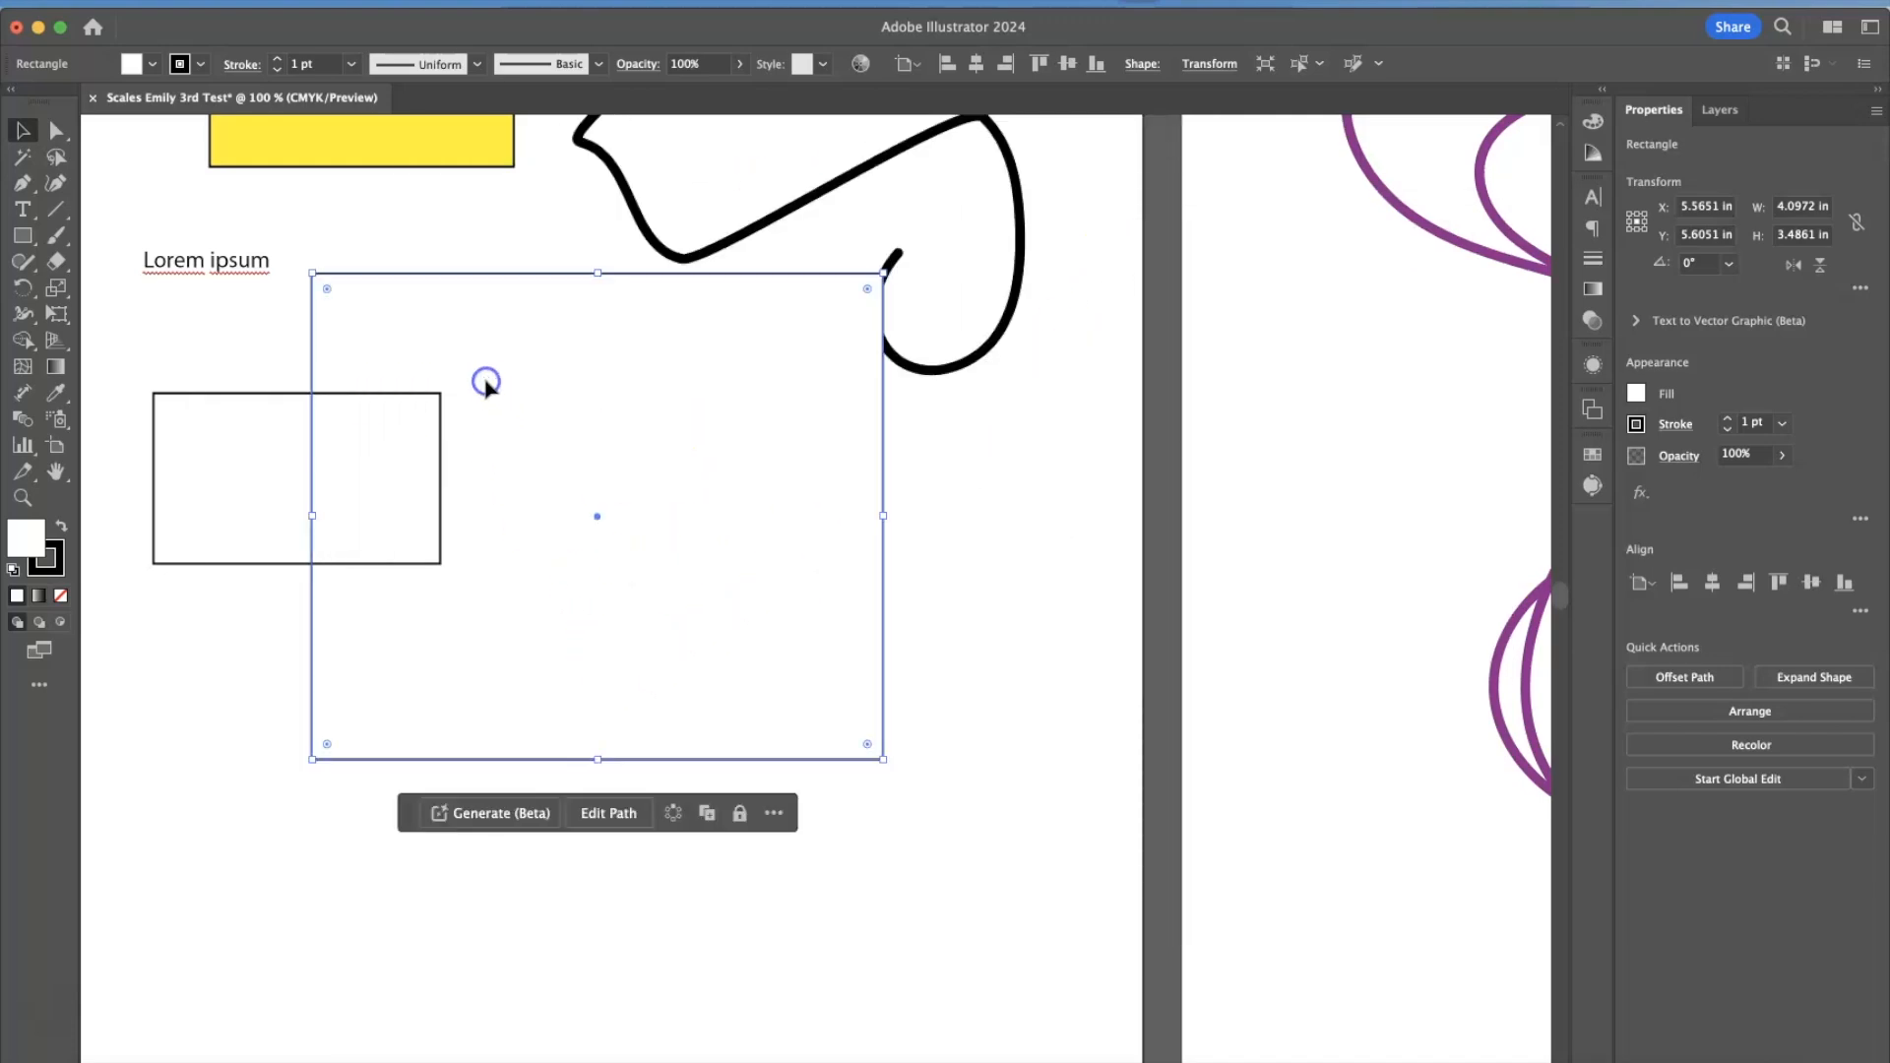
# Select all objects on the first artboard with a marquee and move them slightly up and right.
pyautogui.scroll(2, 490, 388)
pyautogui.press('super+minus')
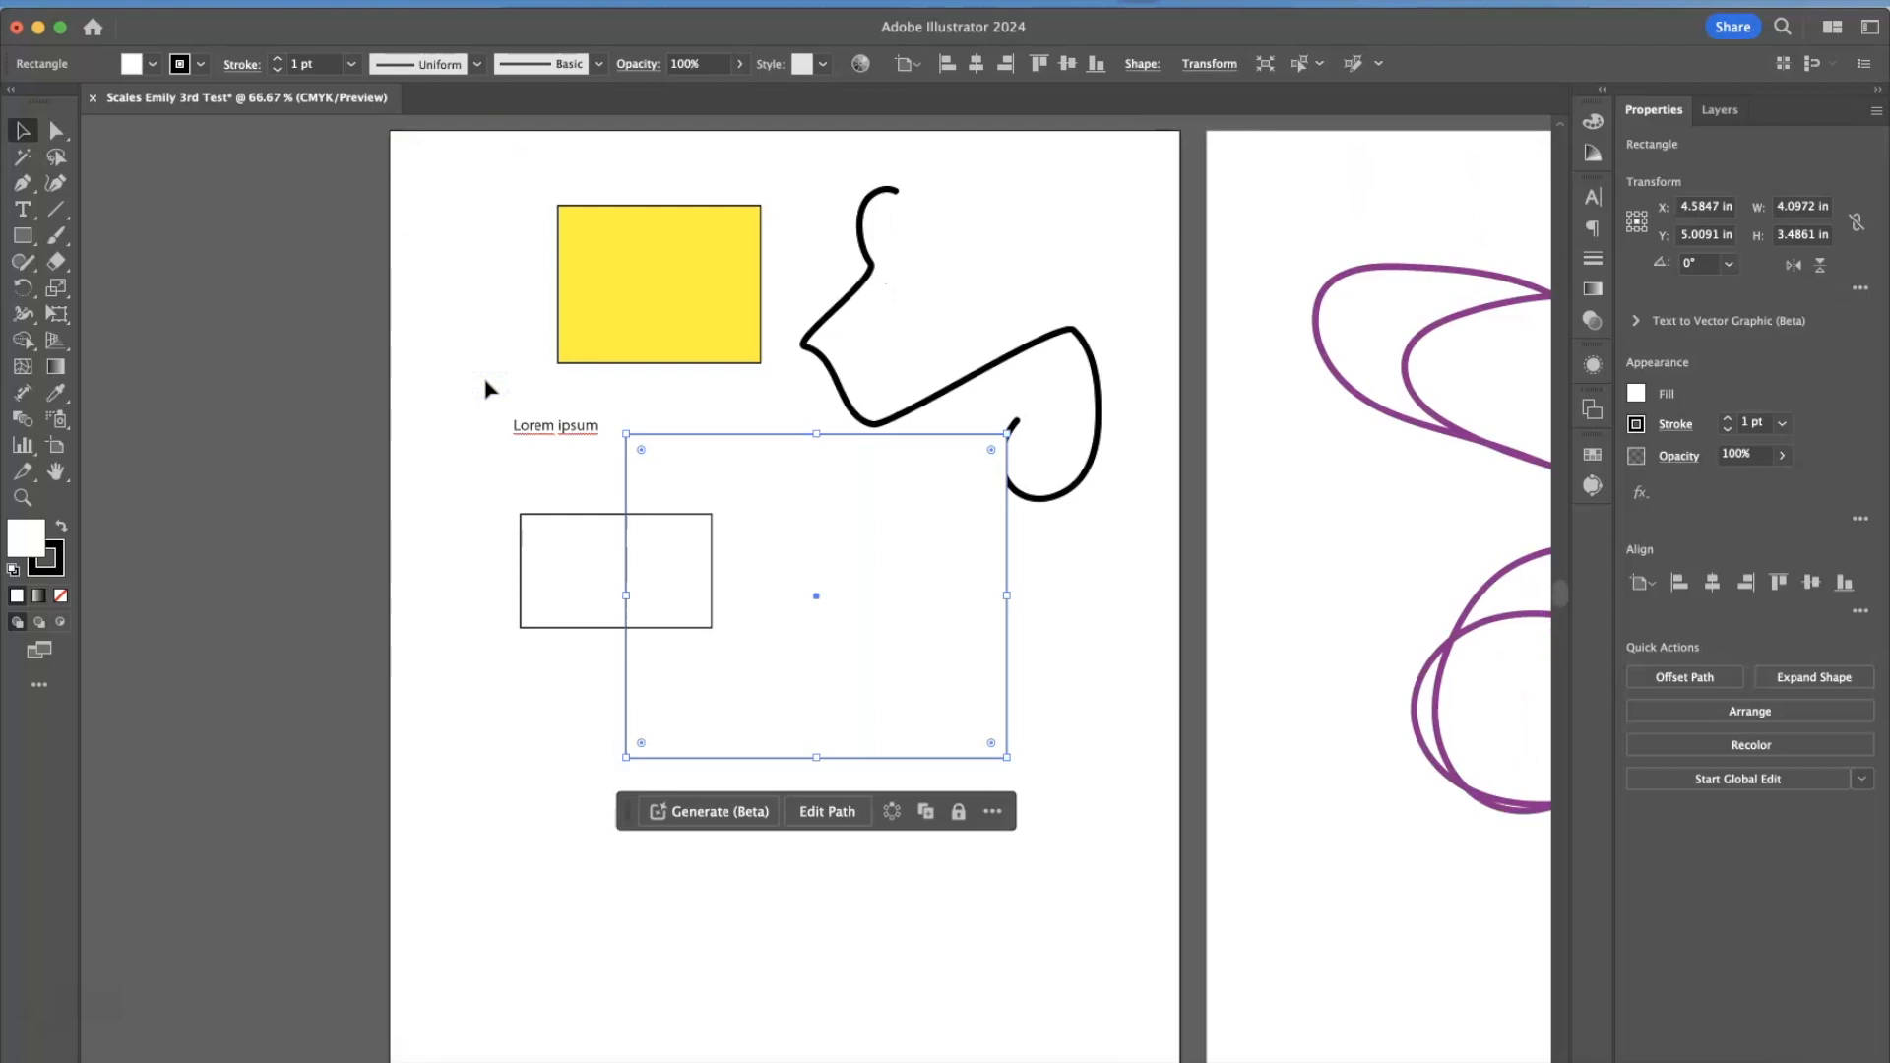
pyautogui.hscroll(5, 485, 389)
pyautogui.click(485, 520)
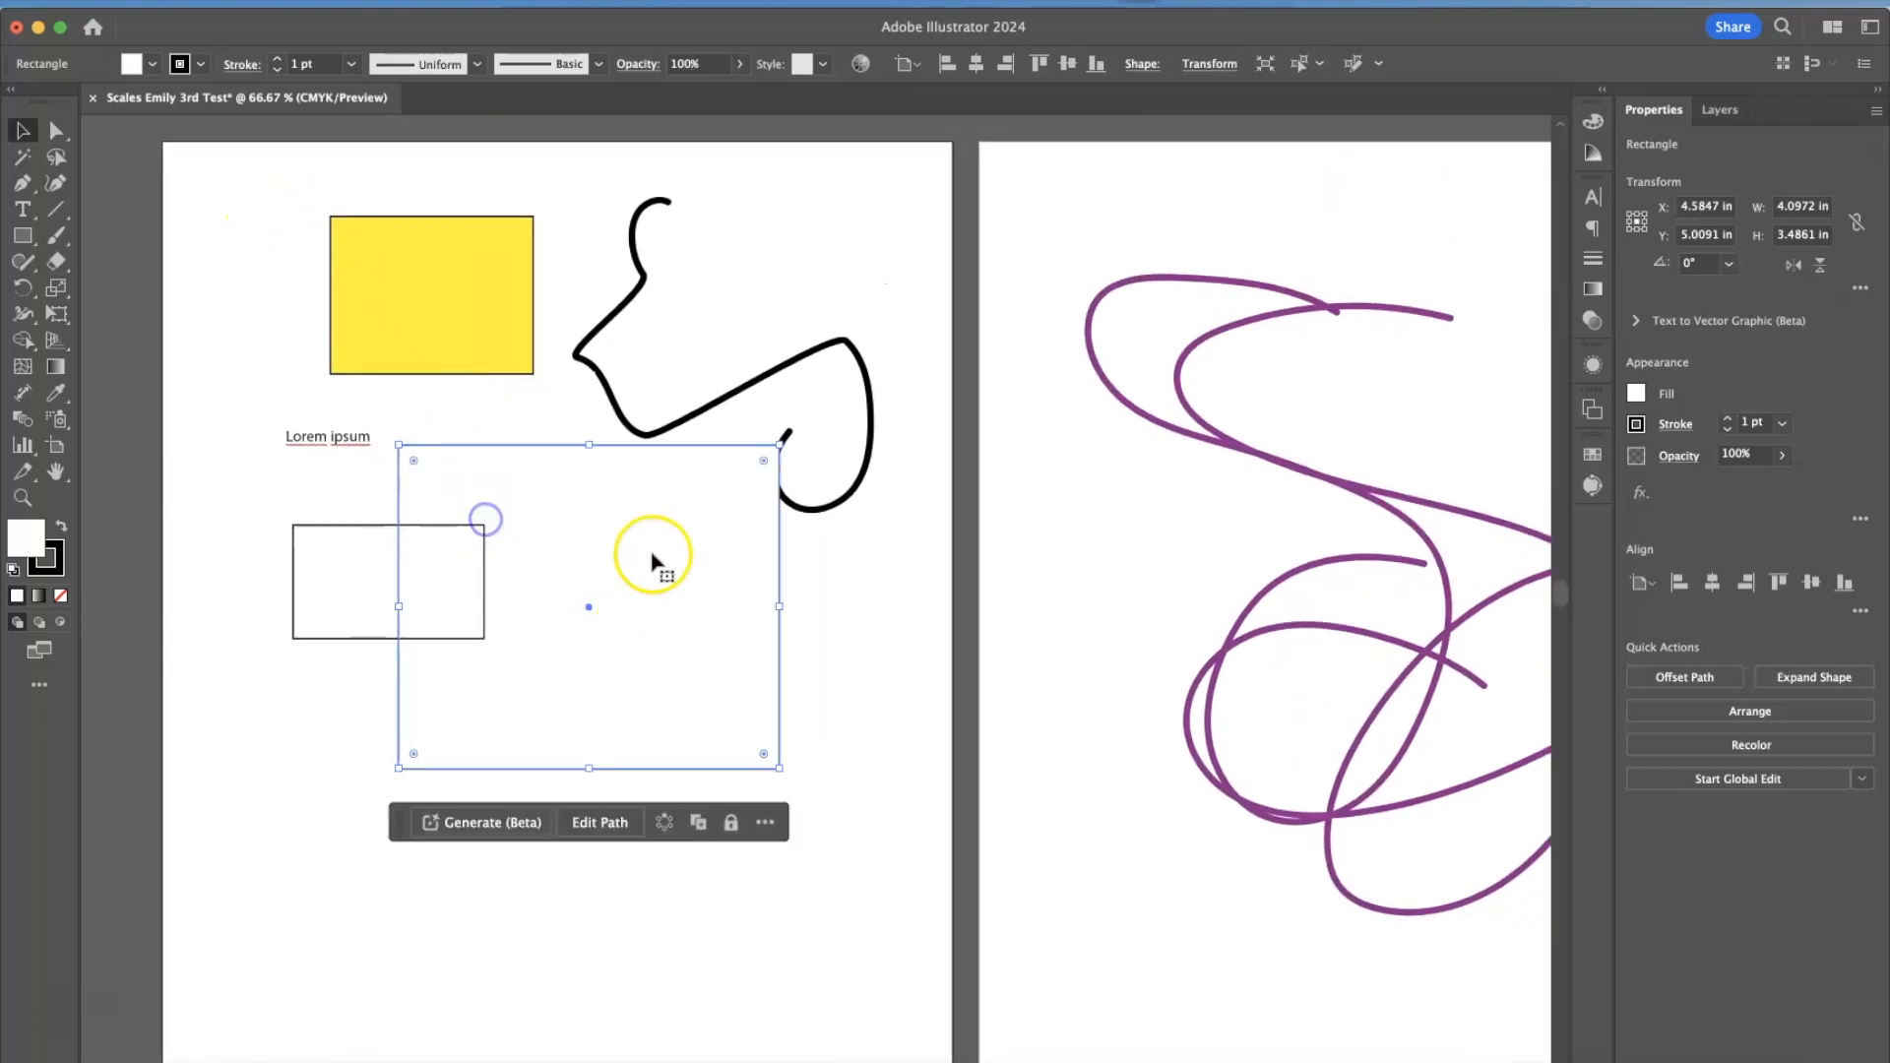
pyautogui.click(377, 594)
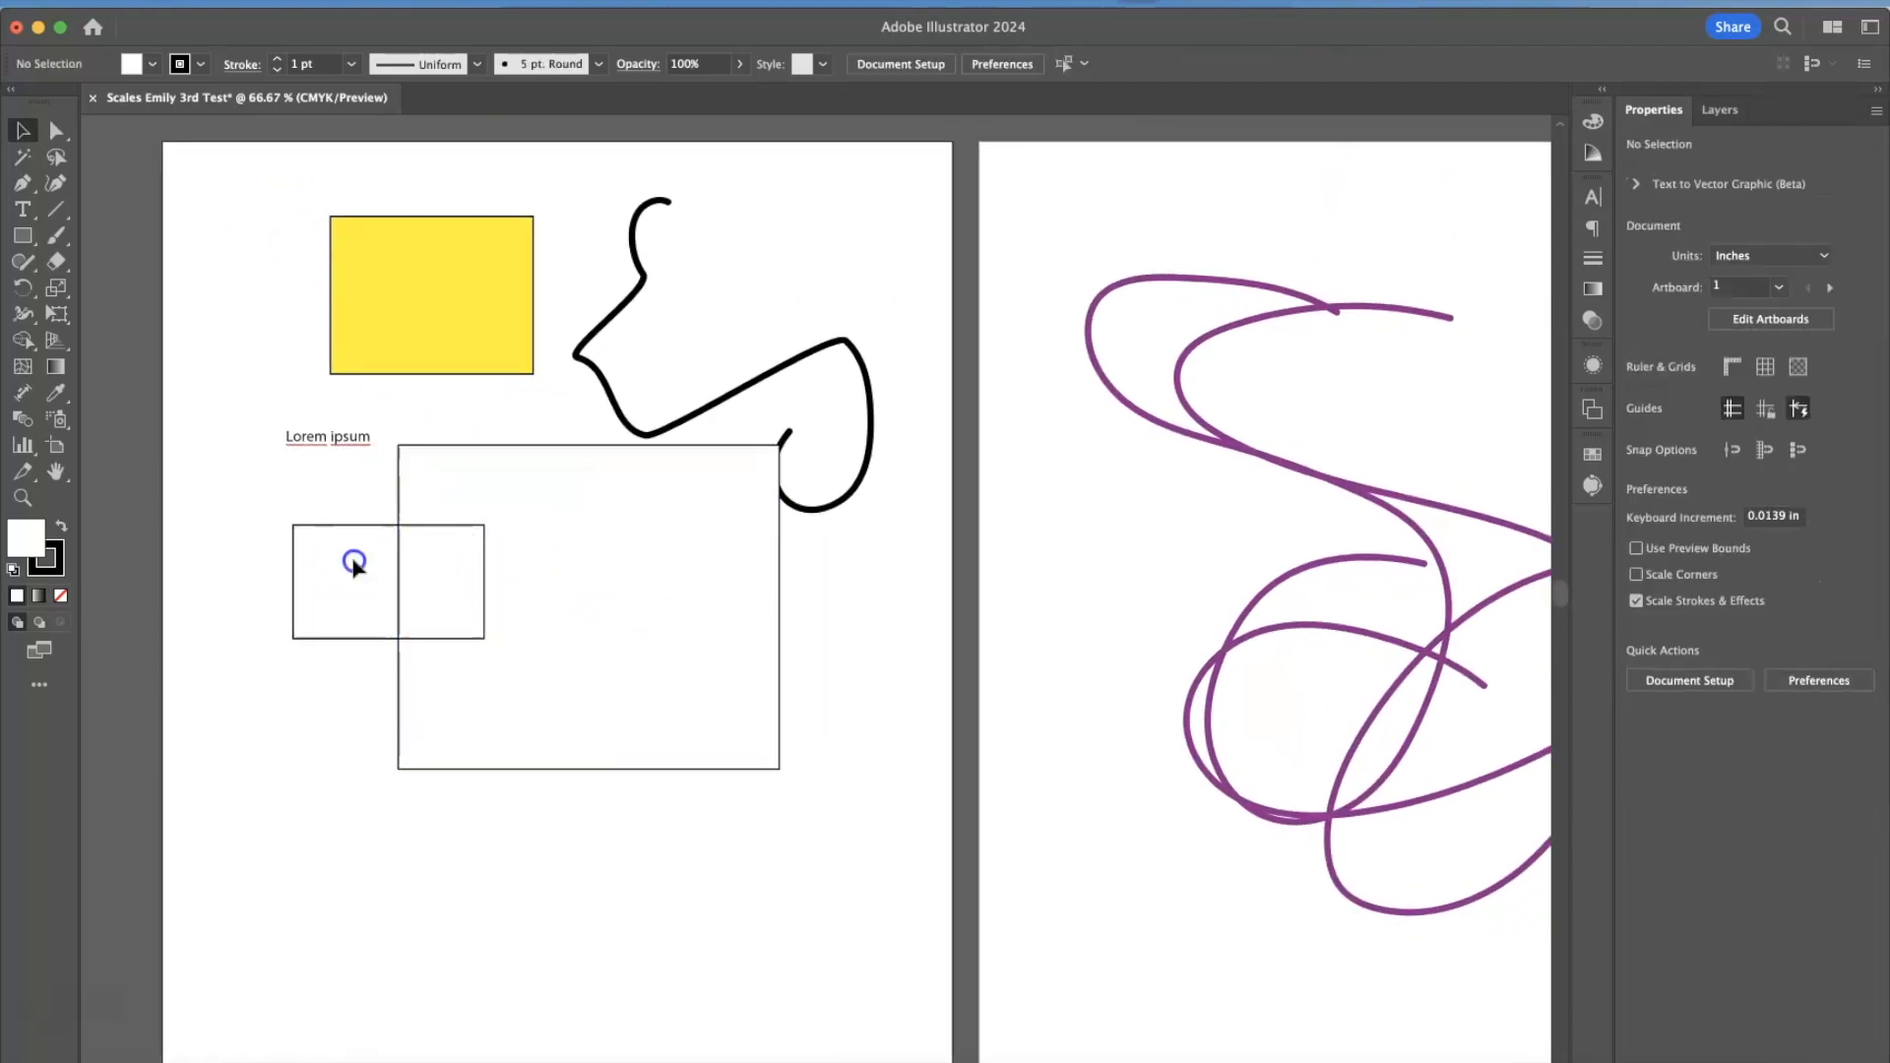
pyautogui.moveTo(196, 180); pyautogui.dragTo(952, 868)
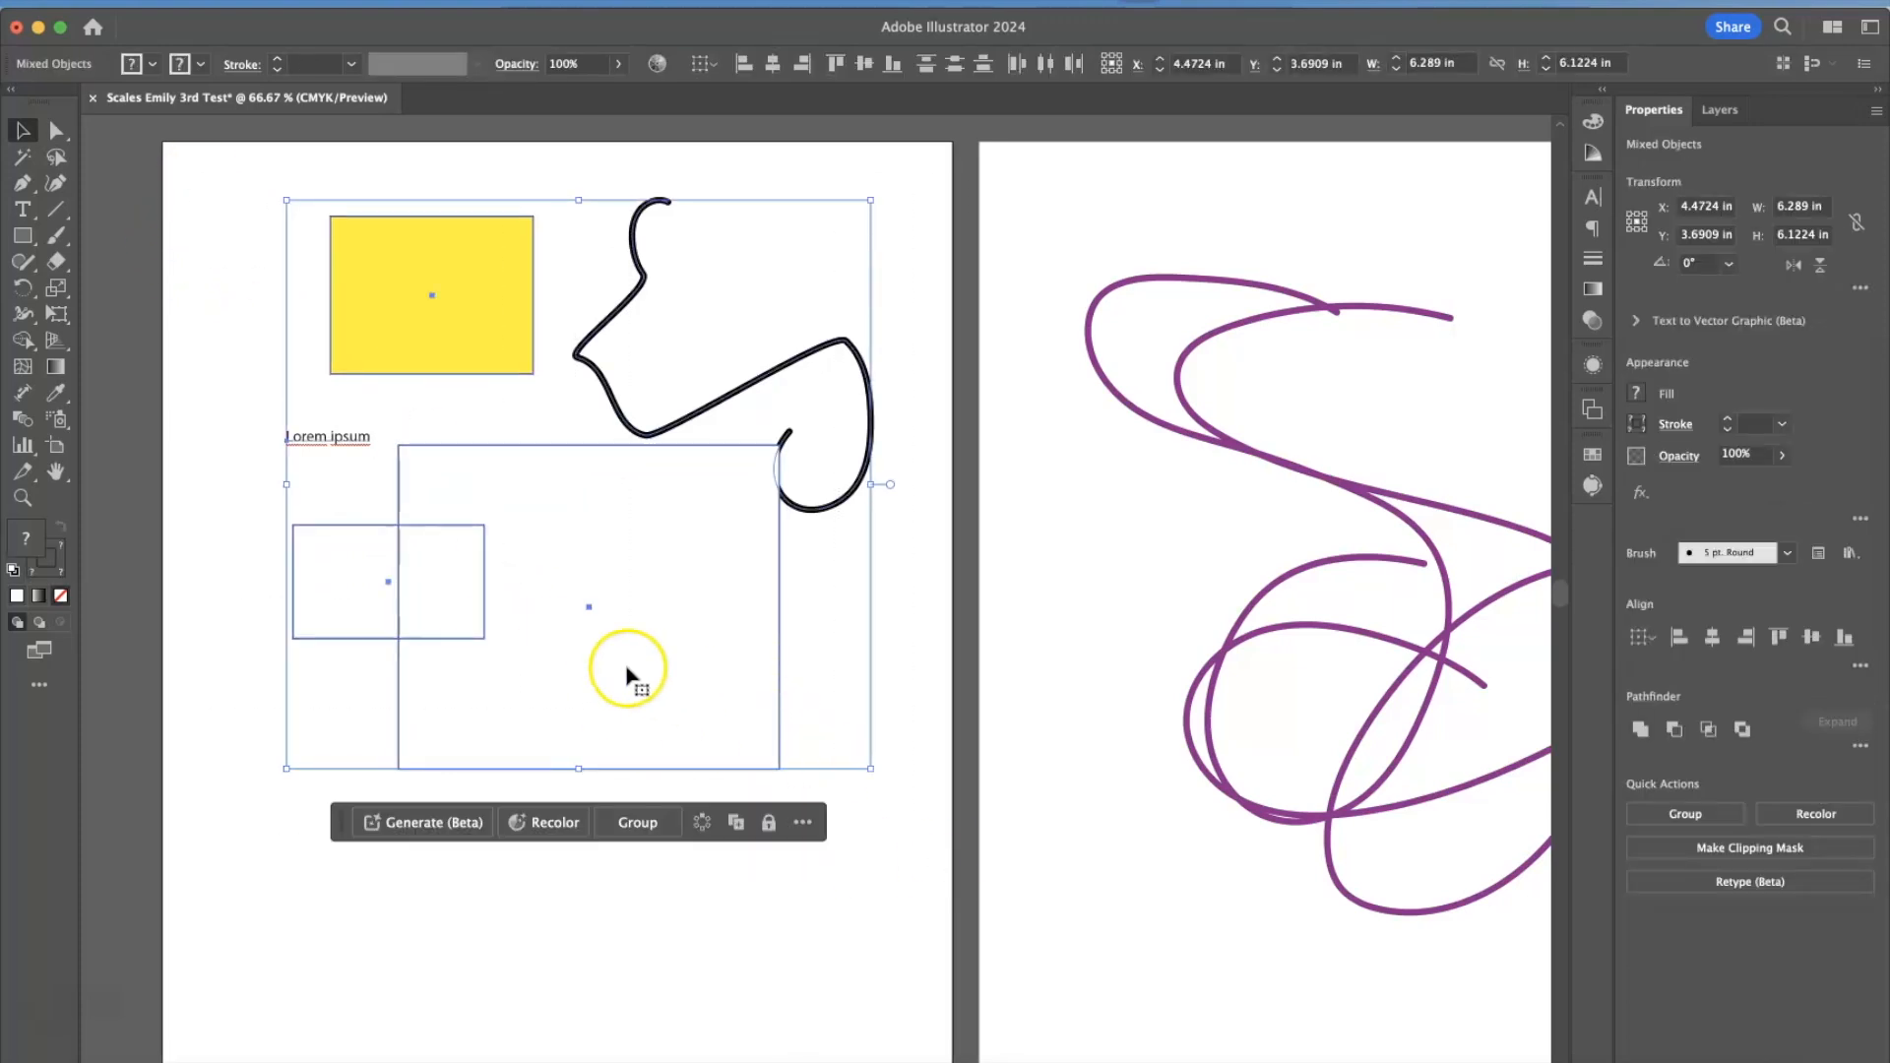
pyautogui.moveTo(475, 610)
pyautogui.mouseDown()
pyautogui.moveTo(712, 724)
pyautogui.moveTo(477, 557)
pyautogui.moveTo(522, 629)
pyautogui.moveTo(488, 623)
pyautogui.mouseUp()
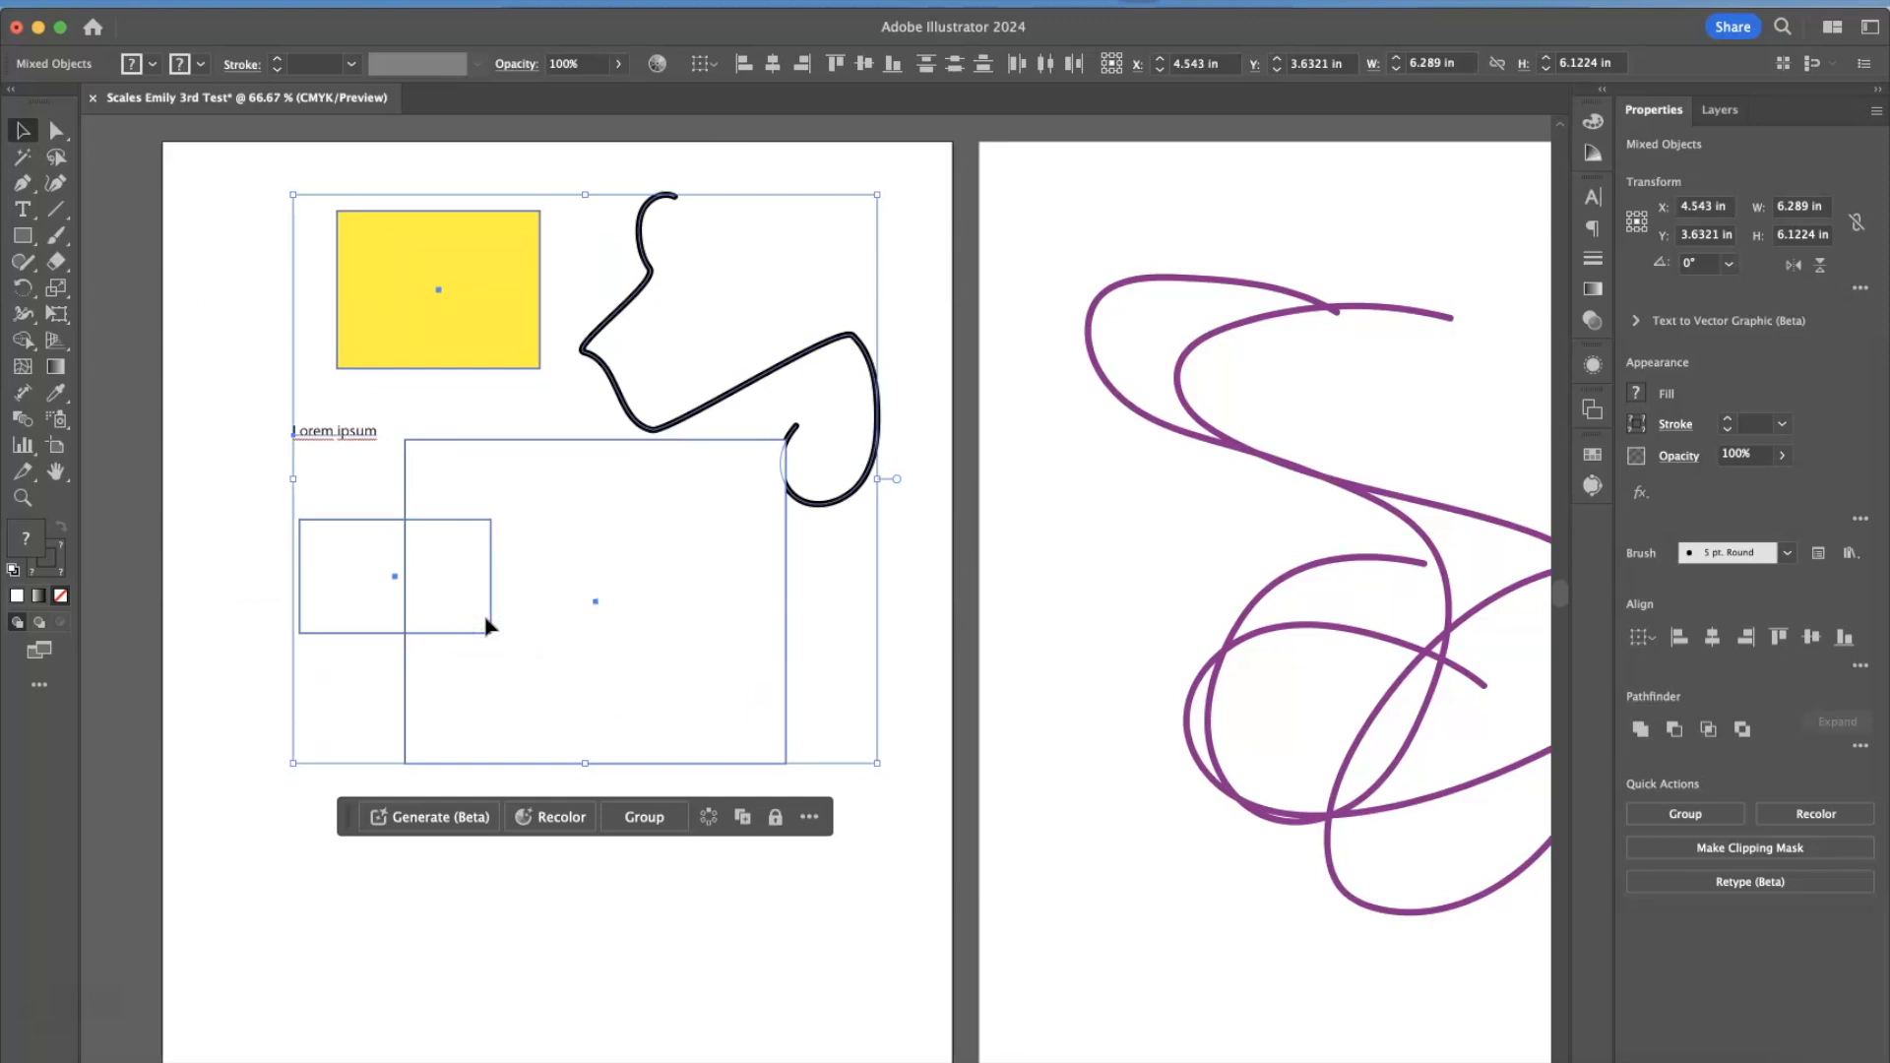
# Group the selected objects on the first artboard and move the group slightly down and left.
pyautogui.click(285, 2)
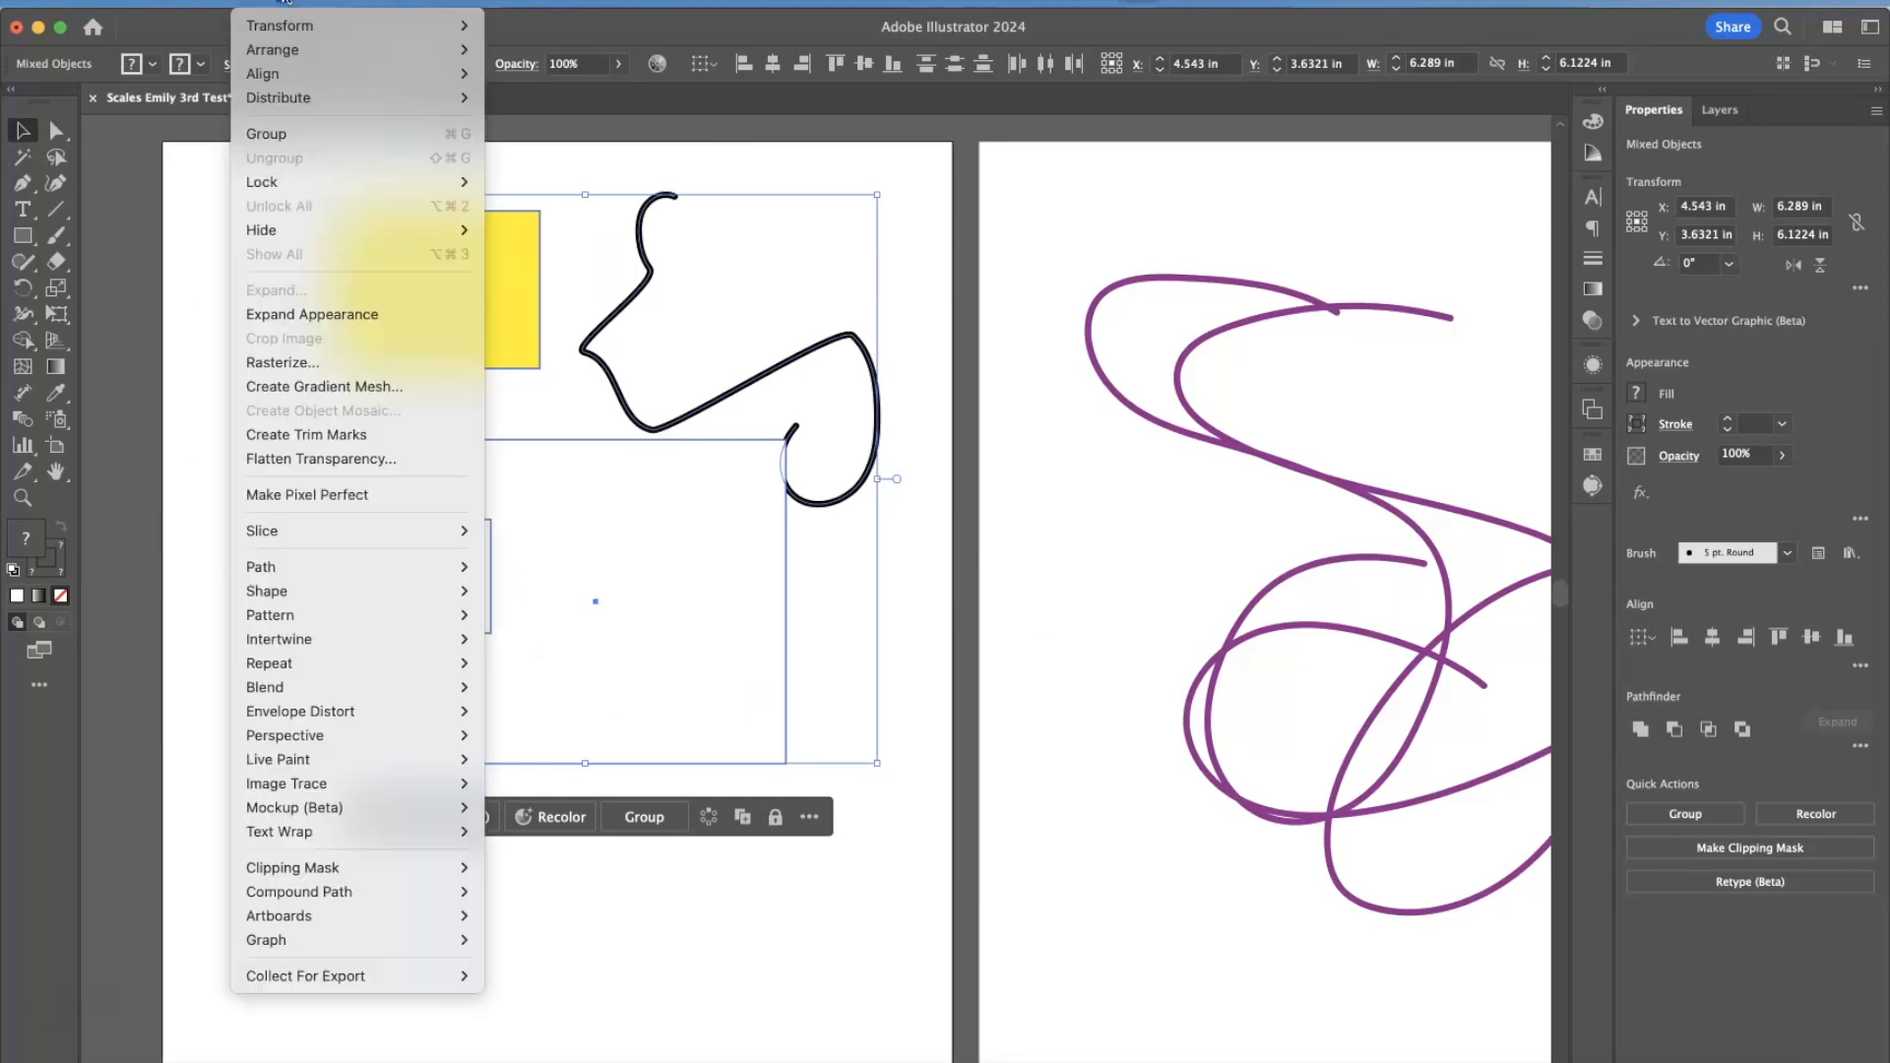
pyautogui.click(287, 131)
pyautogui.click(143, 256)
pyautogui.moveTo(434, 313)
pyautogui.mouseDown()
pyautogui.moveTo(401, 388)
pyautogui.moveTo(398, 317)
pyautogui.moveTo(472, 309)
pyautogui.moveTo(423, 319)
pyautogui.mouseUp()
# Ungroup the first artboard's artwork and clear the selection.
pyautogui.rightClick(424, 322)
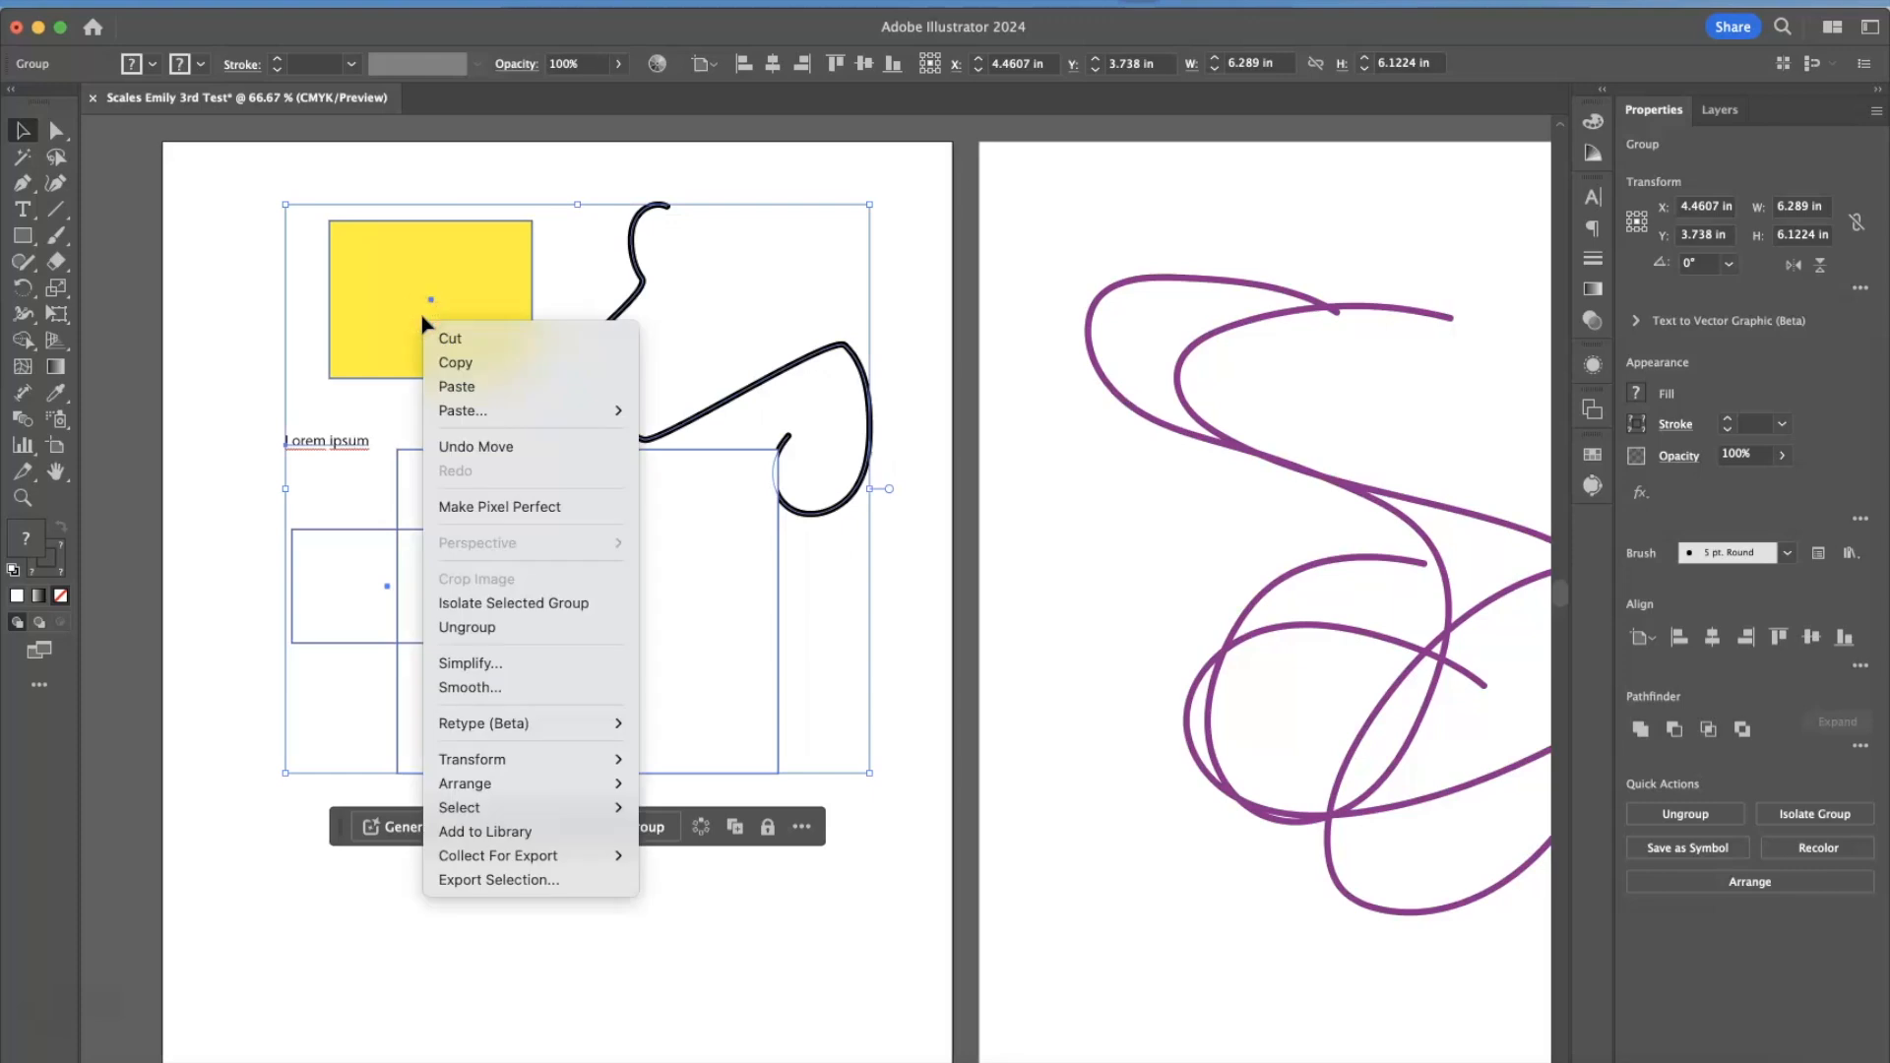
pyautogui.click(471, 630)
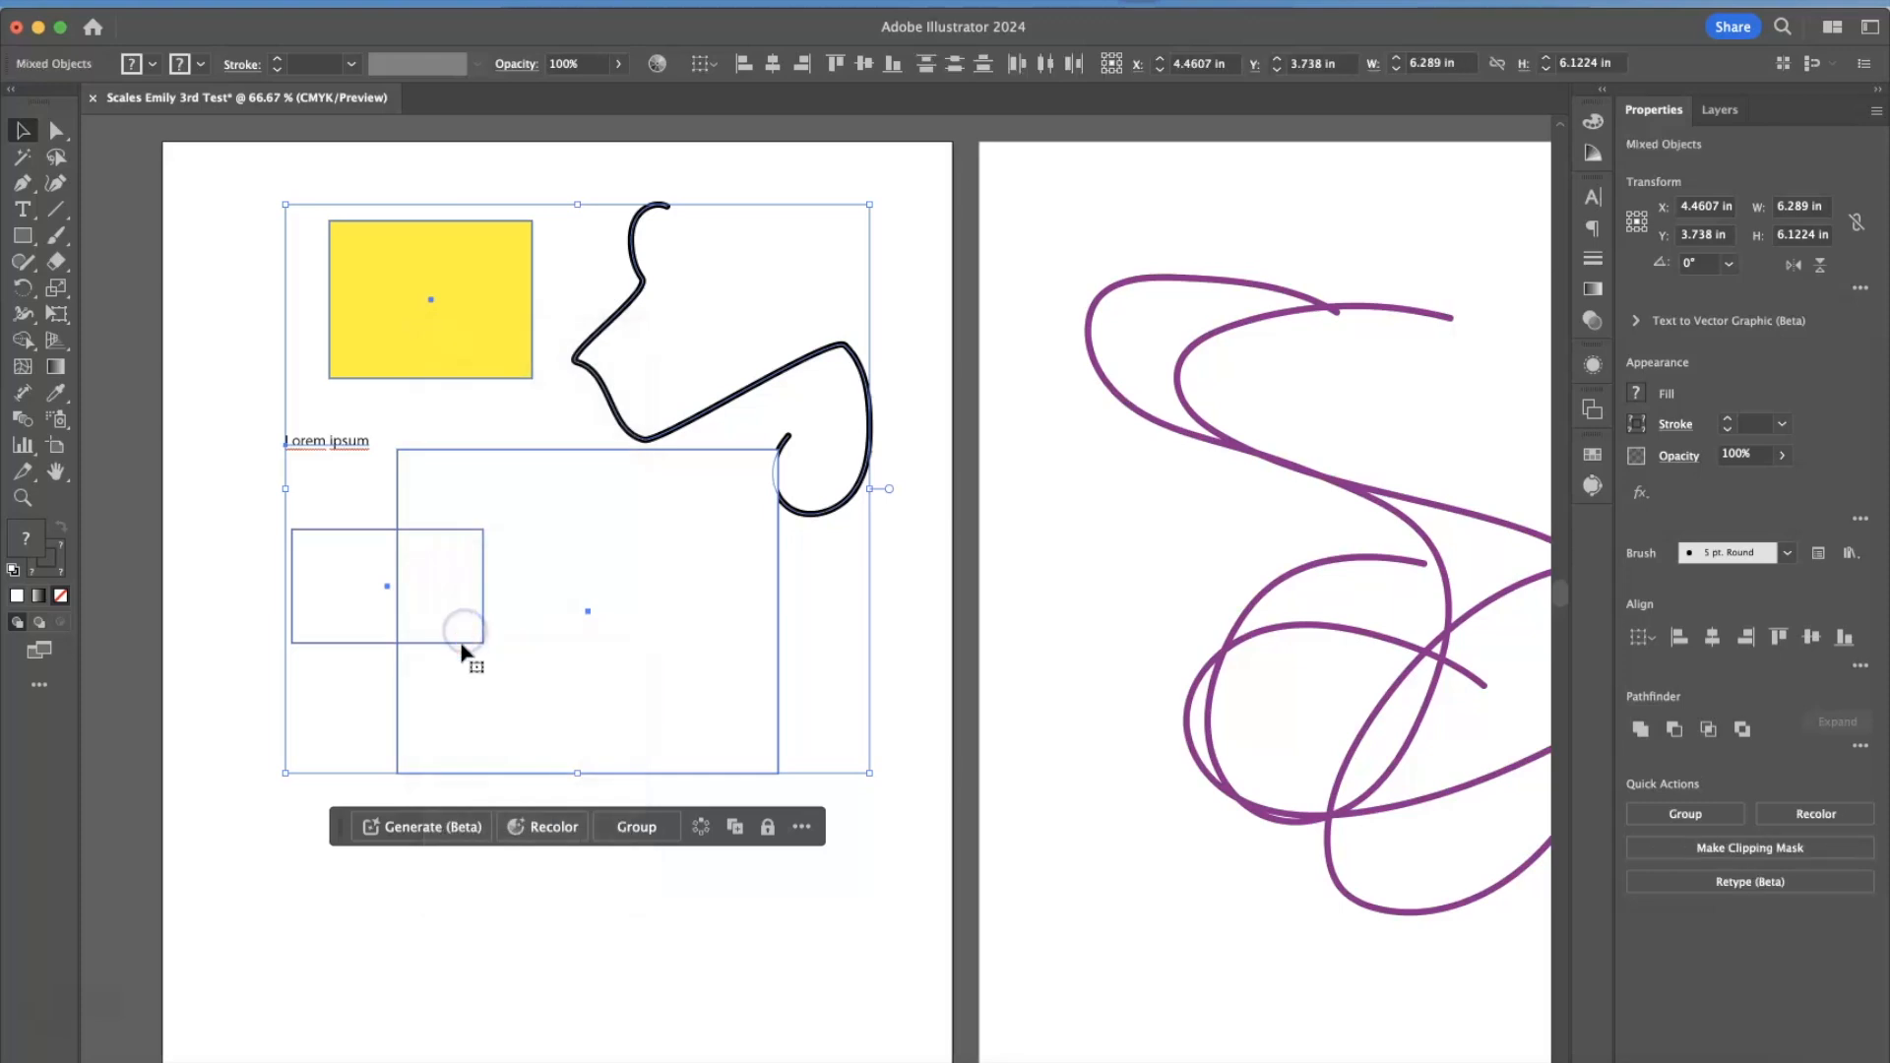
pyautogui.click(457, 933)
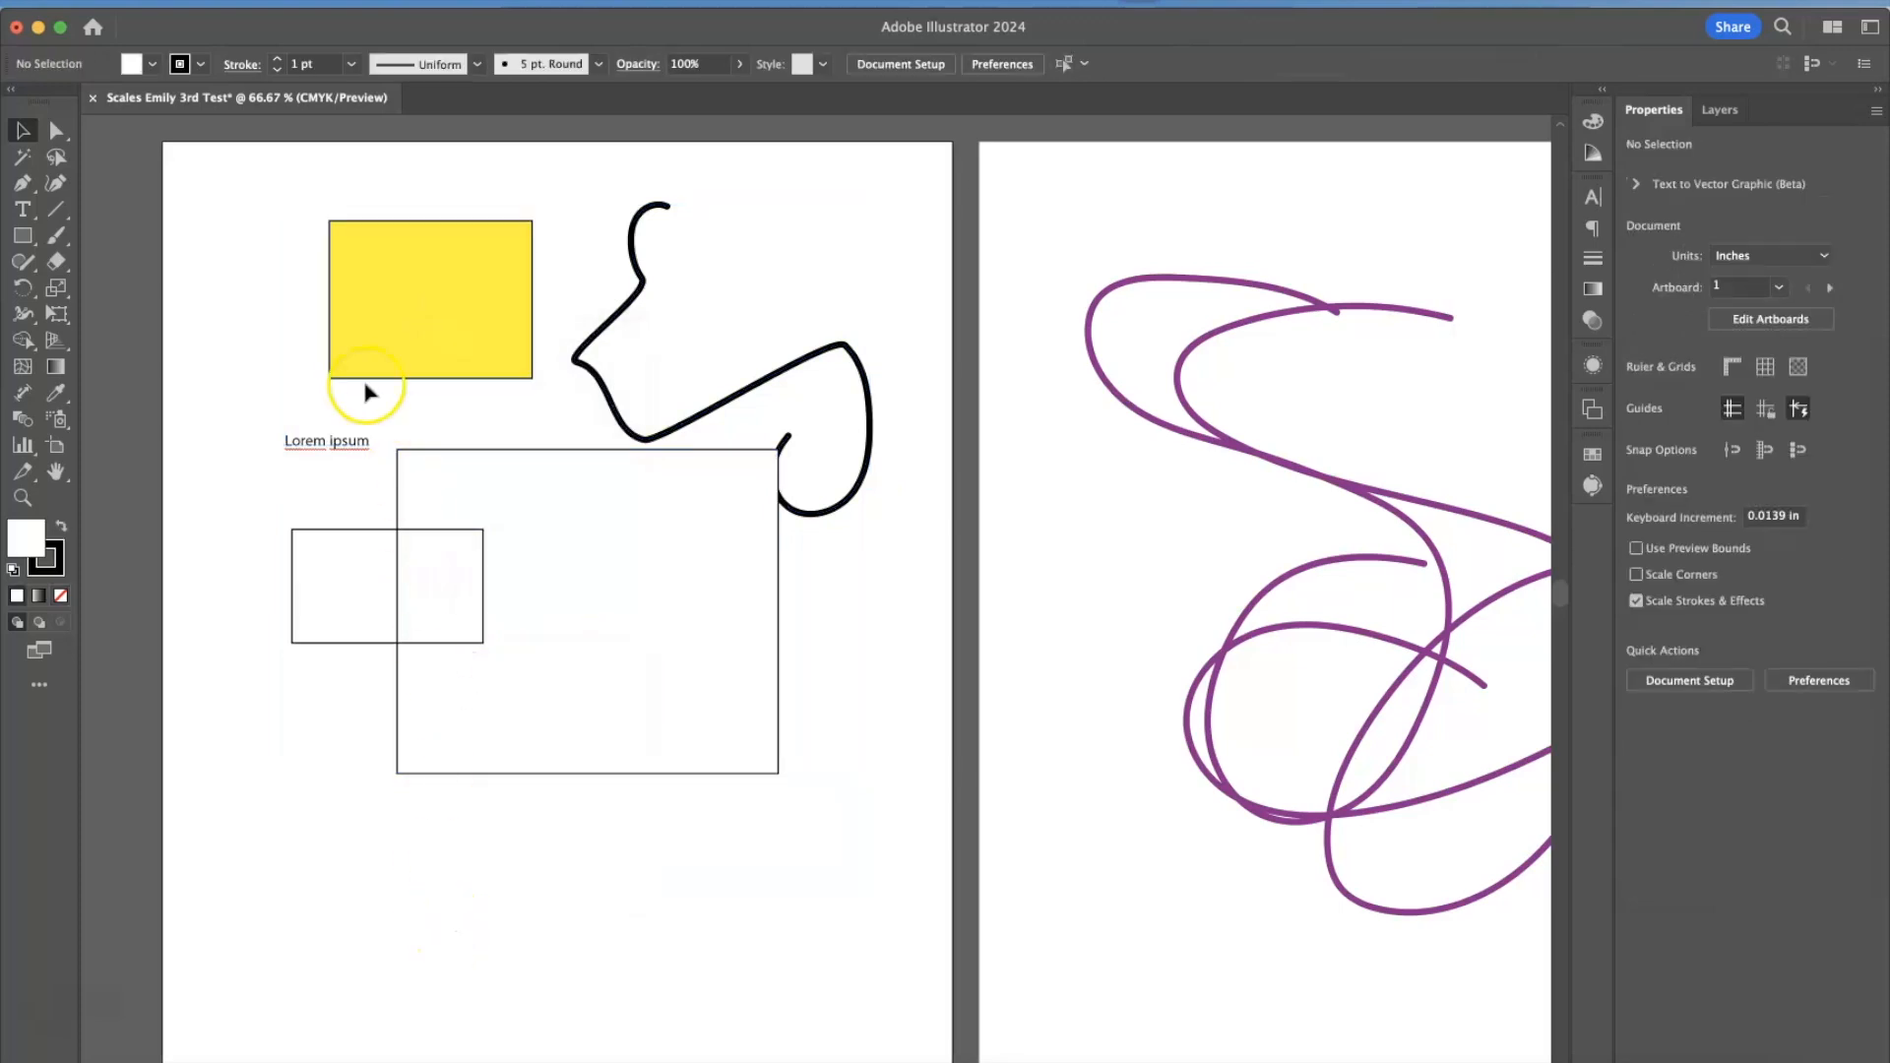
# Move the grouped pair of overlapping rectangles down and left, clear of the black brush stroke.
pyautogui.moveTo(337, 515); pyautogui.dragTo(472, 590)
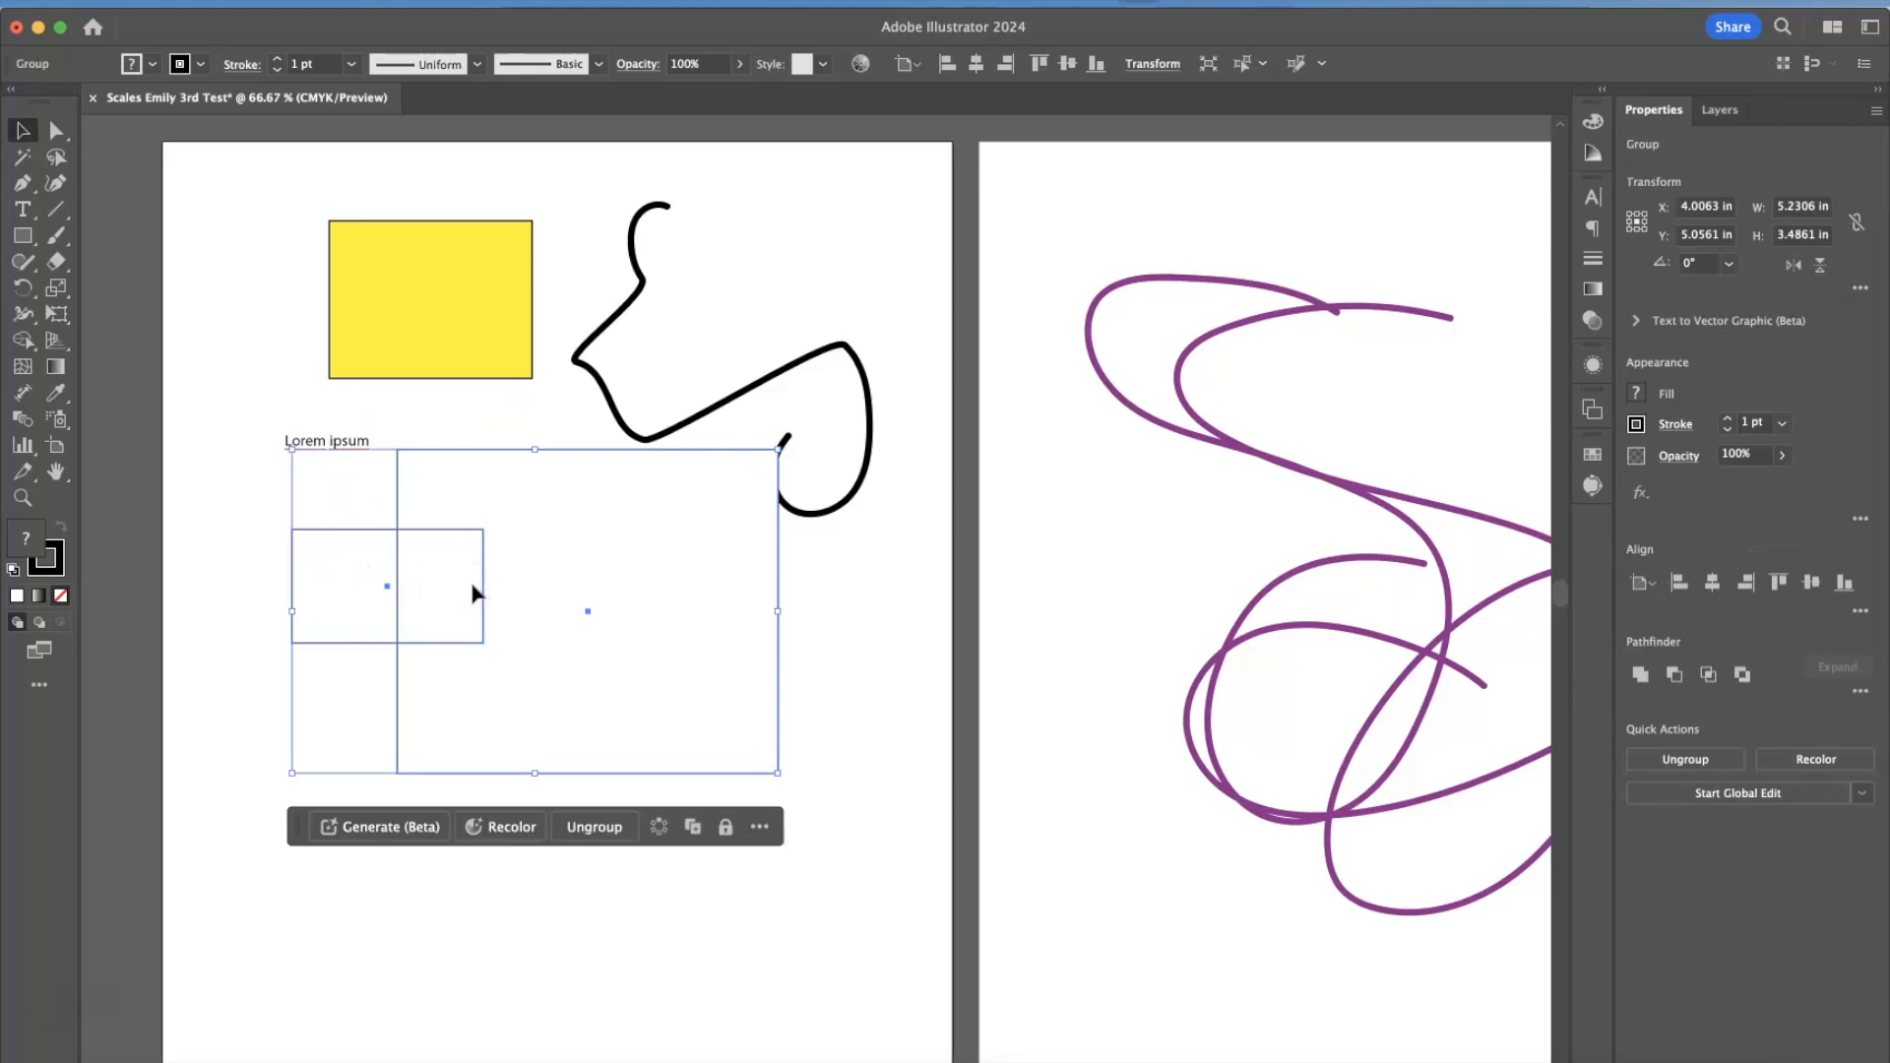
pyautogui.click(450, 889)
pyautogui.moveTo(398, 607)
pyautogui.mouseDown()
pyautogui.moveTo(426, 722)
pyautogui.moveTo(370, 627)
pyautogui.mouseUp()
pyautogui.click(309, 638)
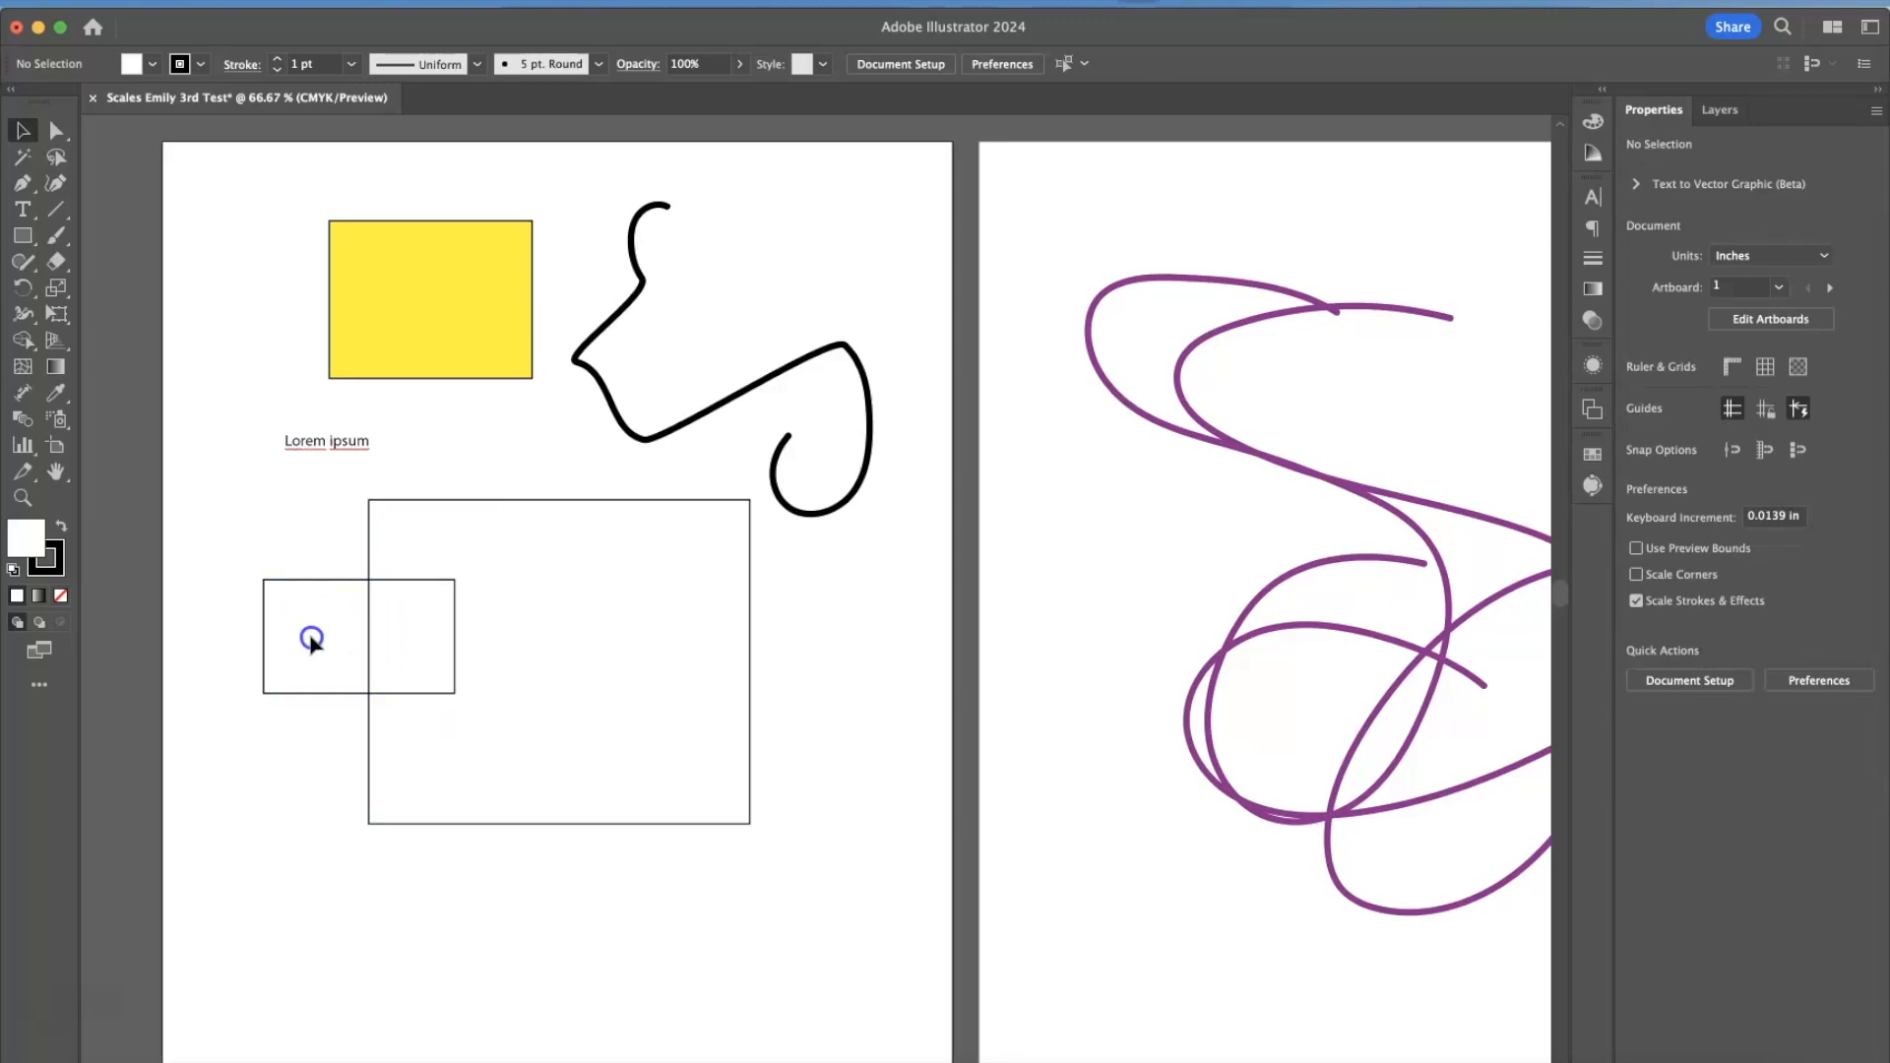
# Isolate the rectangle group and move the large rectangle down and right, clear of the small rectangle.
pyautogui.click(399, 644)
pyautogui.doubleClick(434, 536)
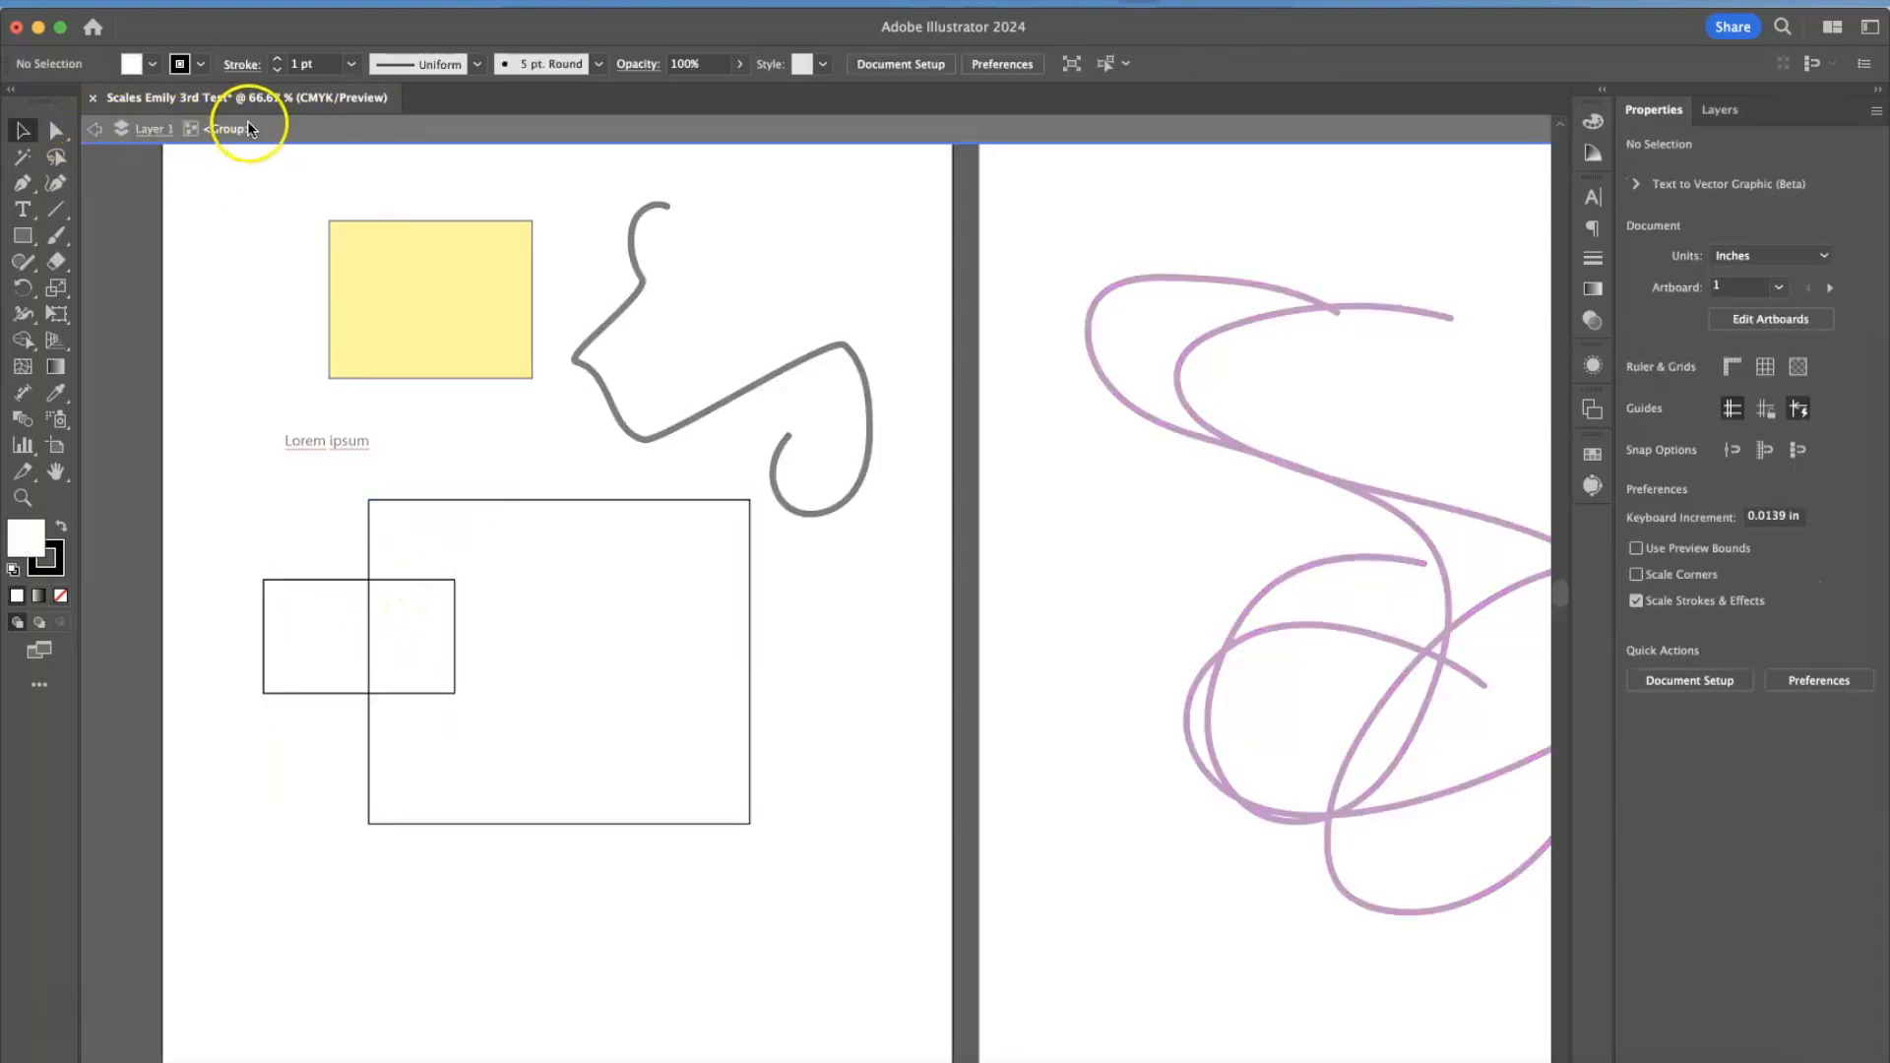
pyautogui.moveTo(523, 528); pyautogui.dragTo(607, 580)
# Select the small rectangle inside the isolated group and fill it with CMYK Cyan.
pyautogui.click(366, 680)
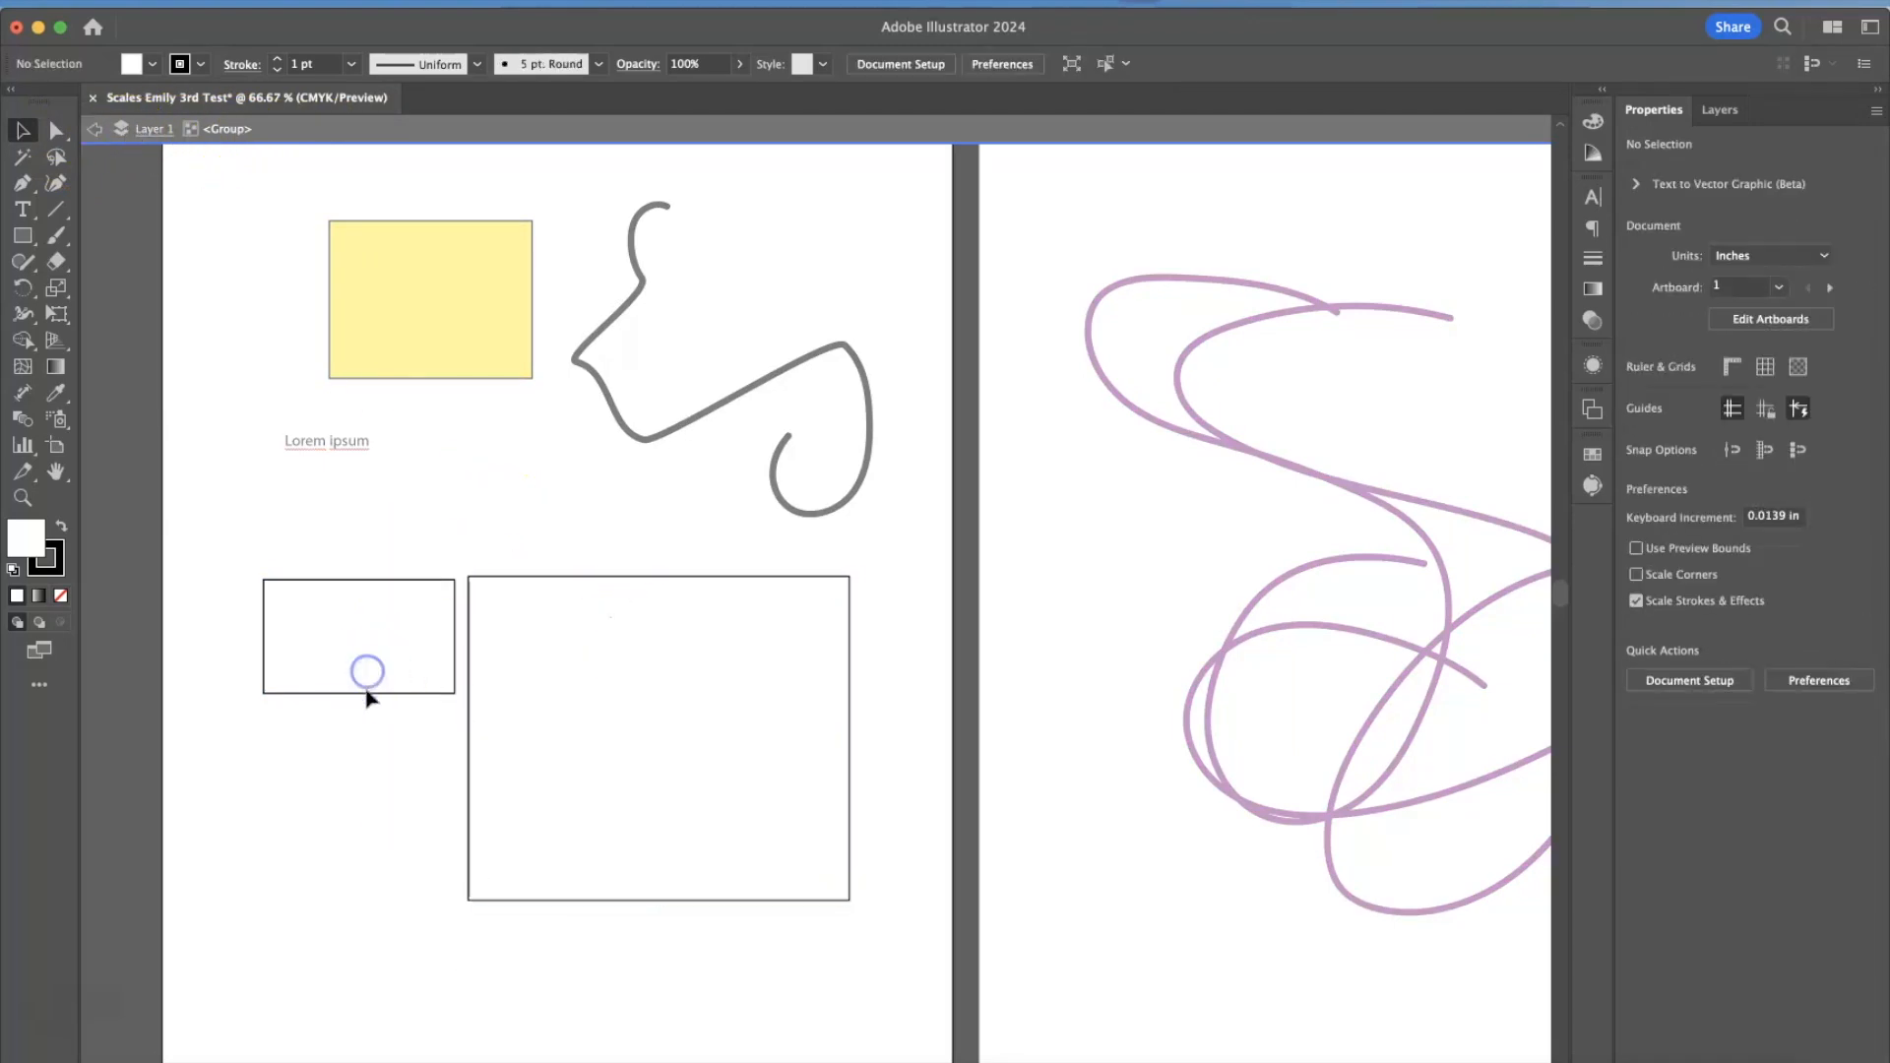
pyautogui.click(366, 693)
pyautogui.click(131, 61)
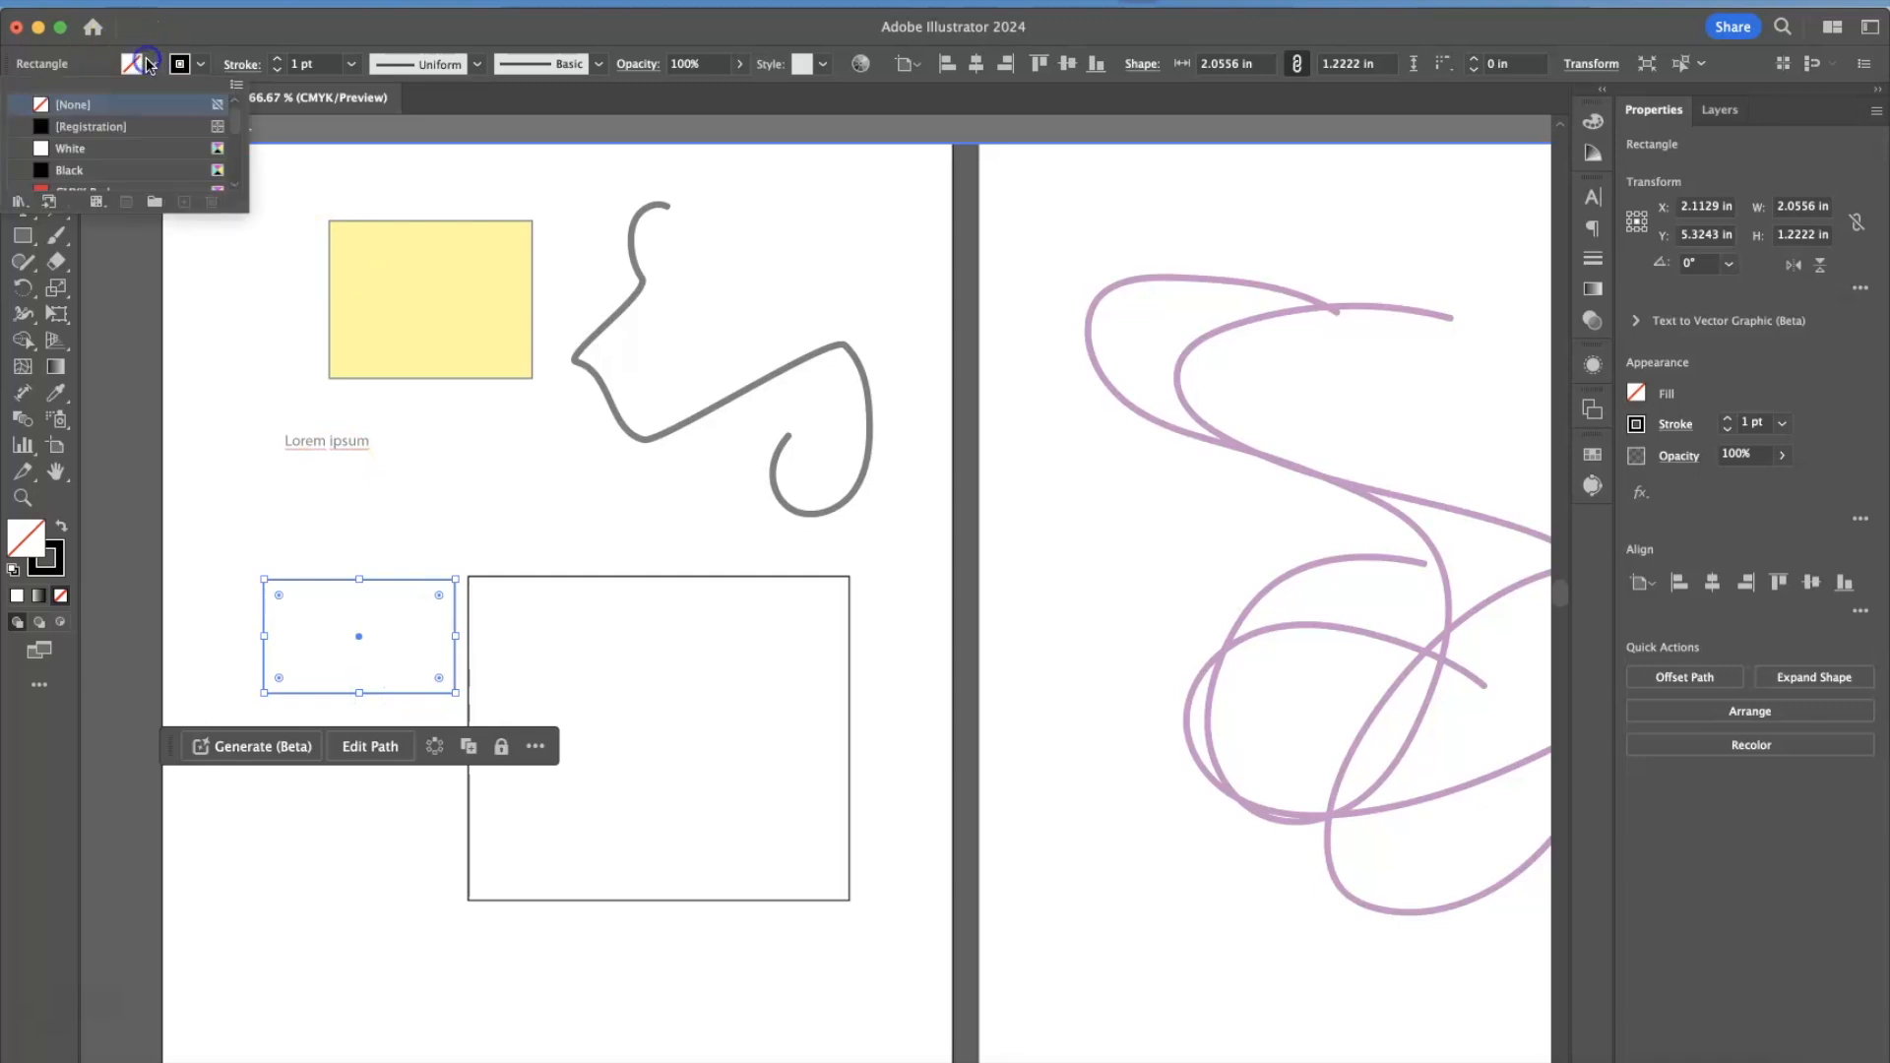
pyautogui.click(95, 178)
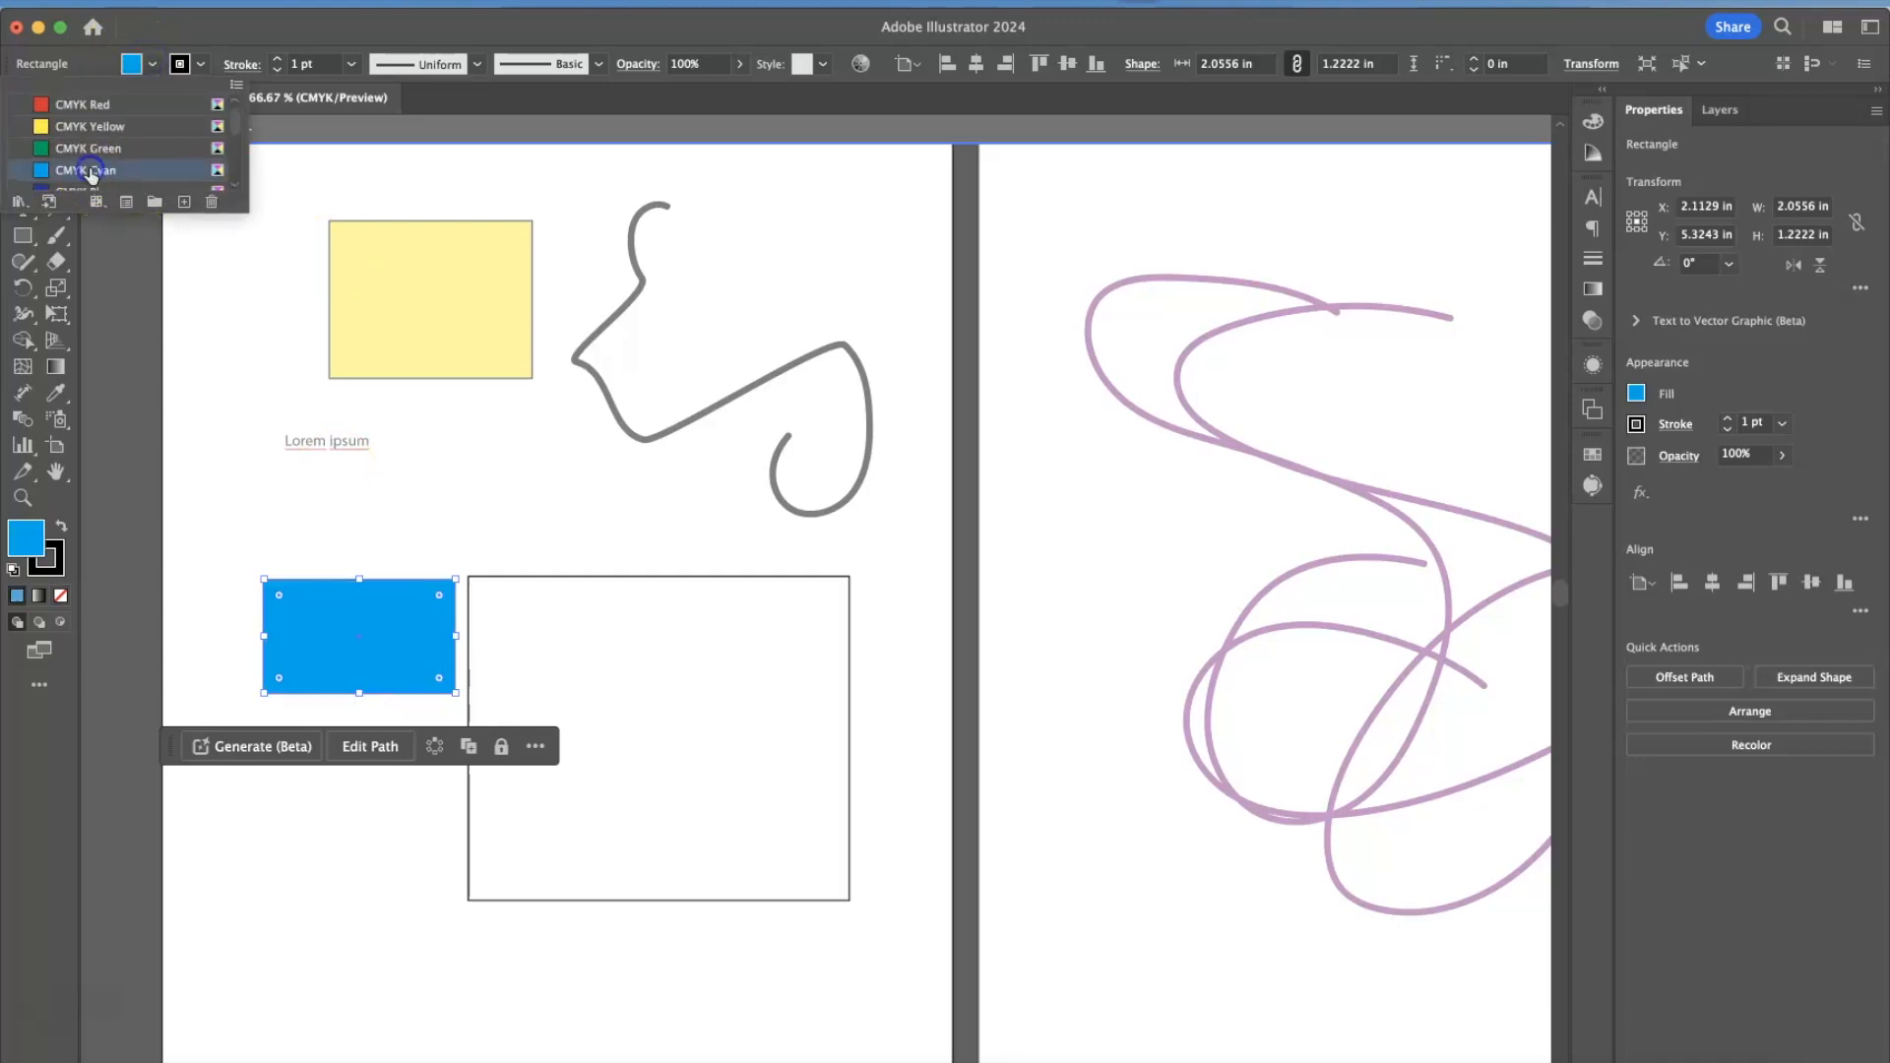
# Fill the large rectangle in the isolated group with CMYK Red.
pyautogui.click(535, 582)
pyautogui.click(548, 599)
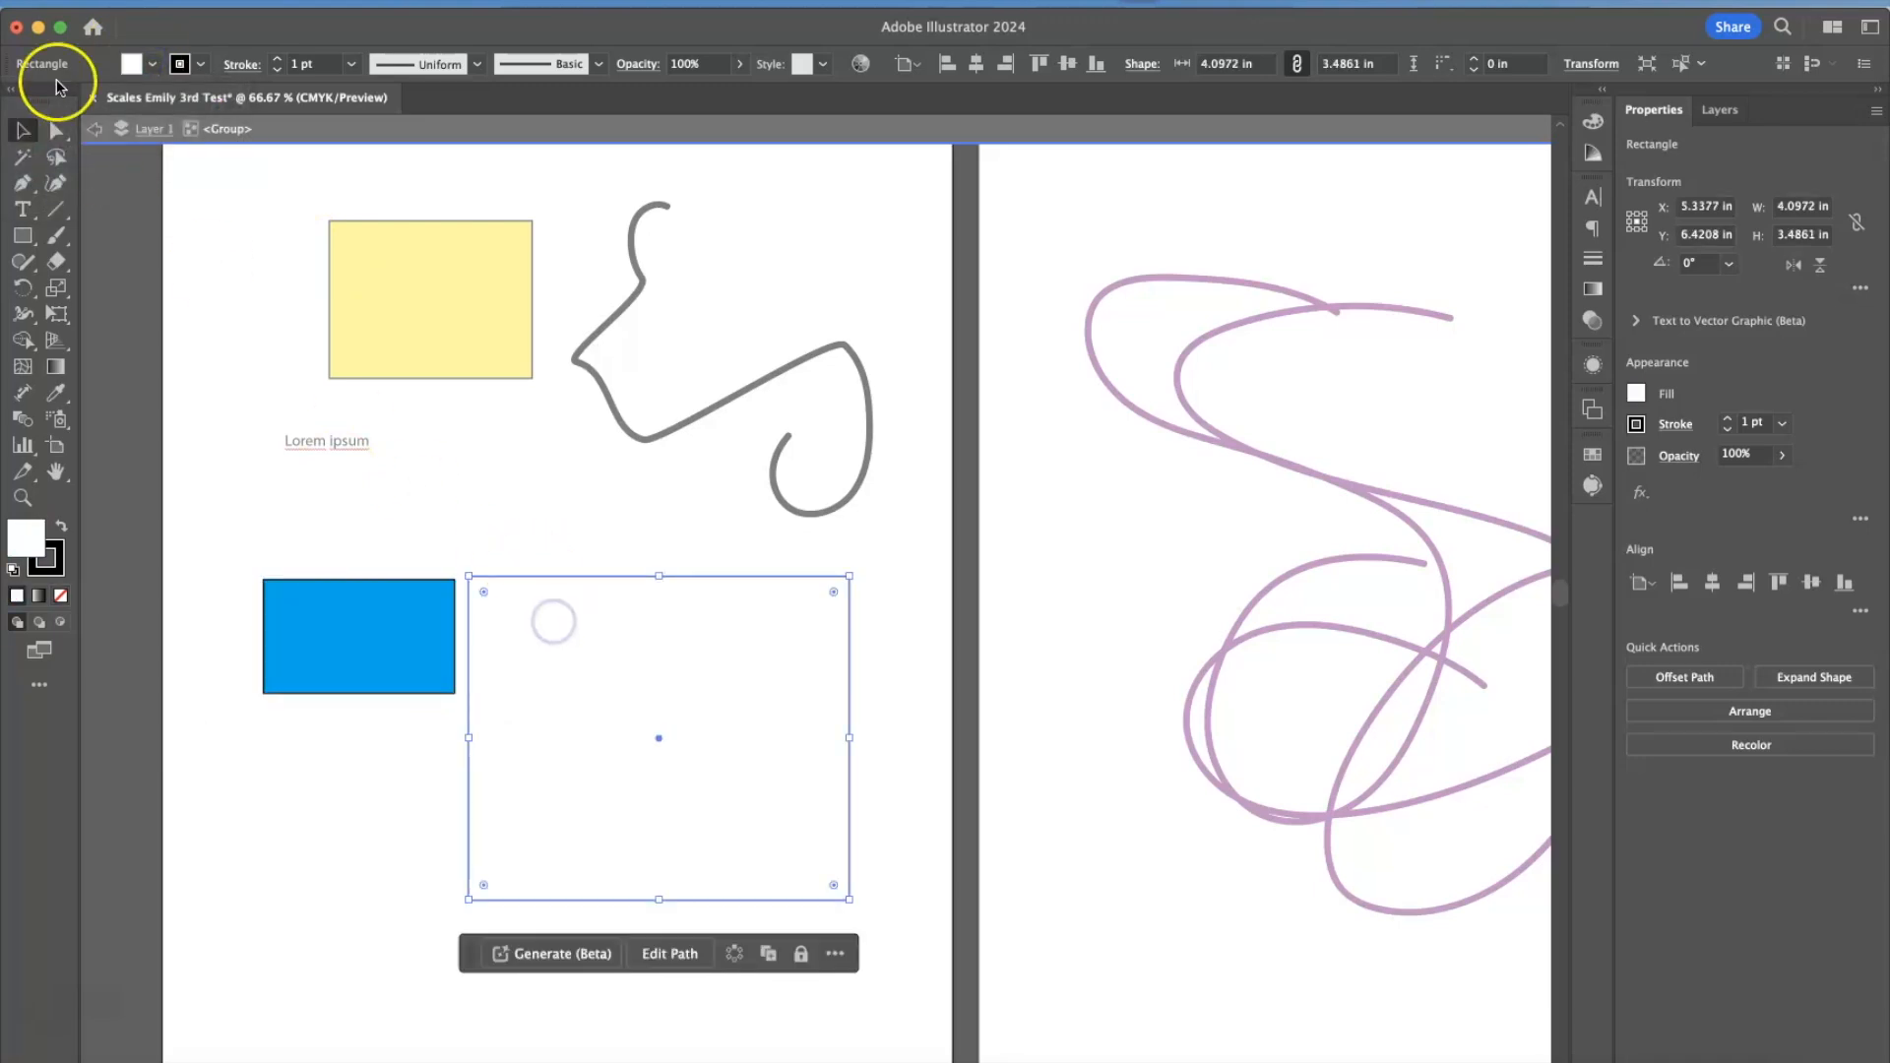
pyautogui.click(153, 64)
pyautogui.click(84, 158)
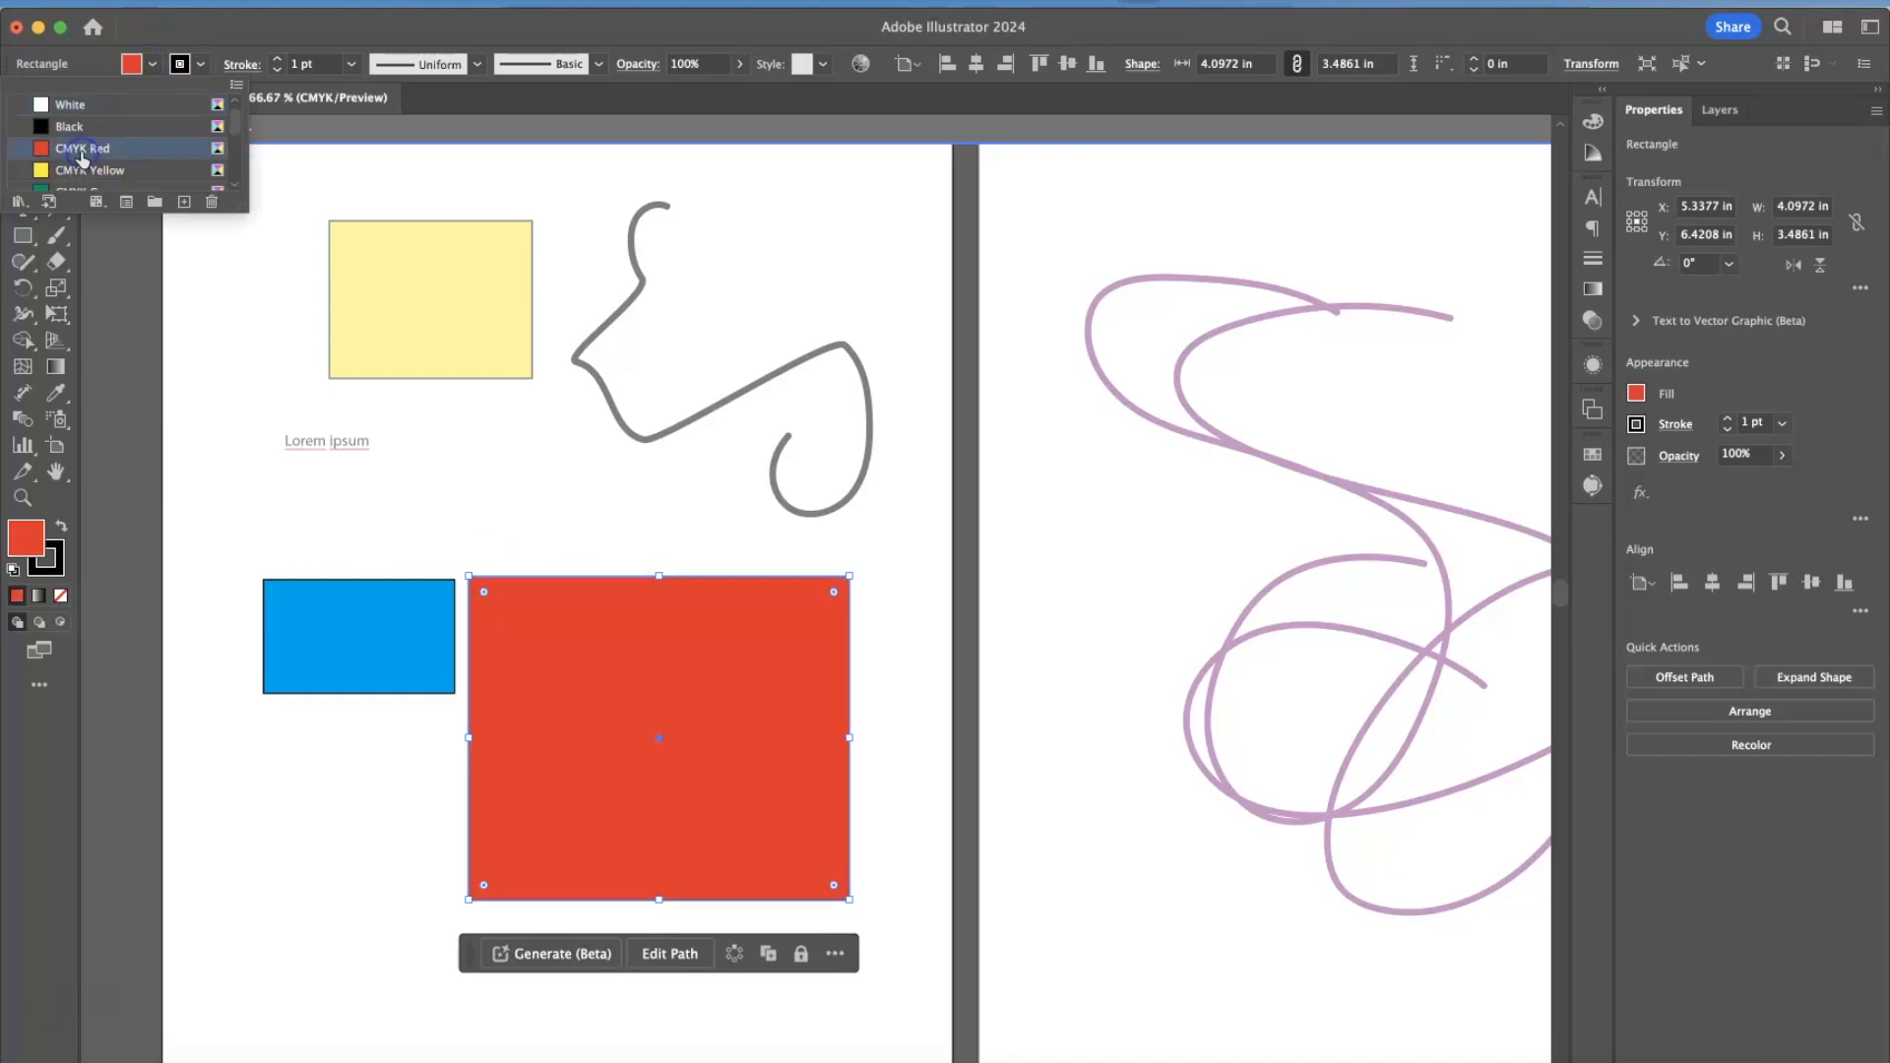
pyautogui.click(302, 467)
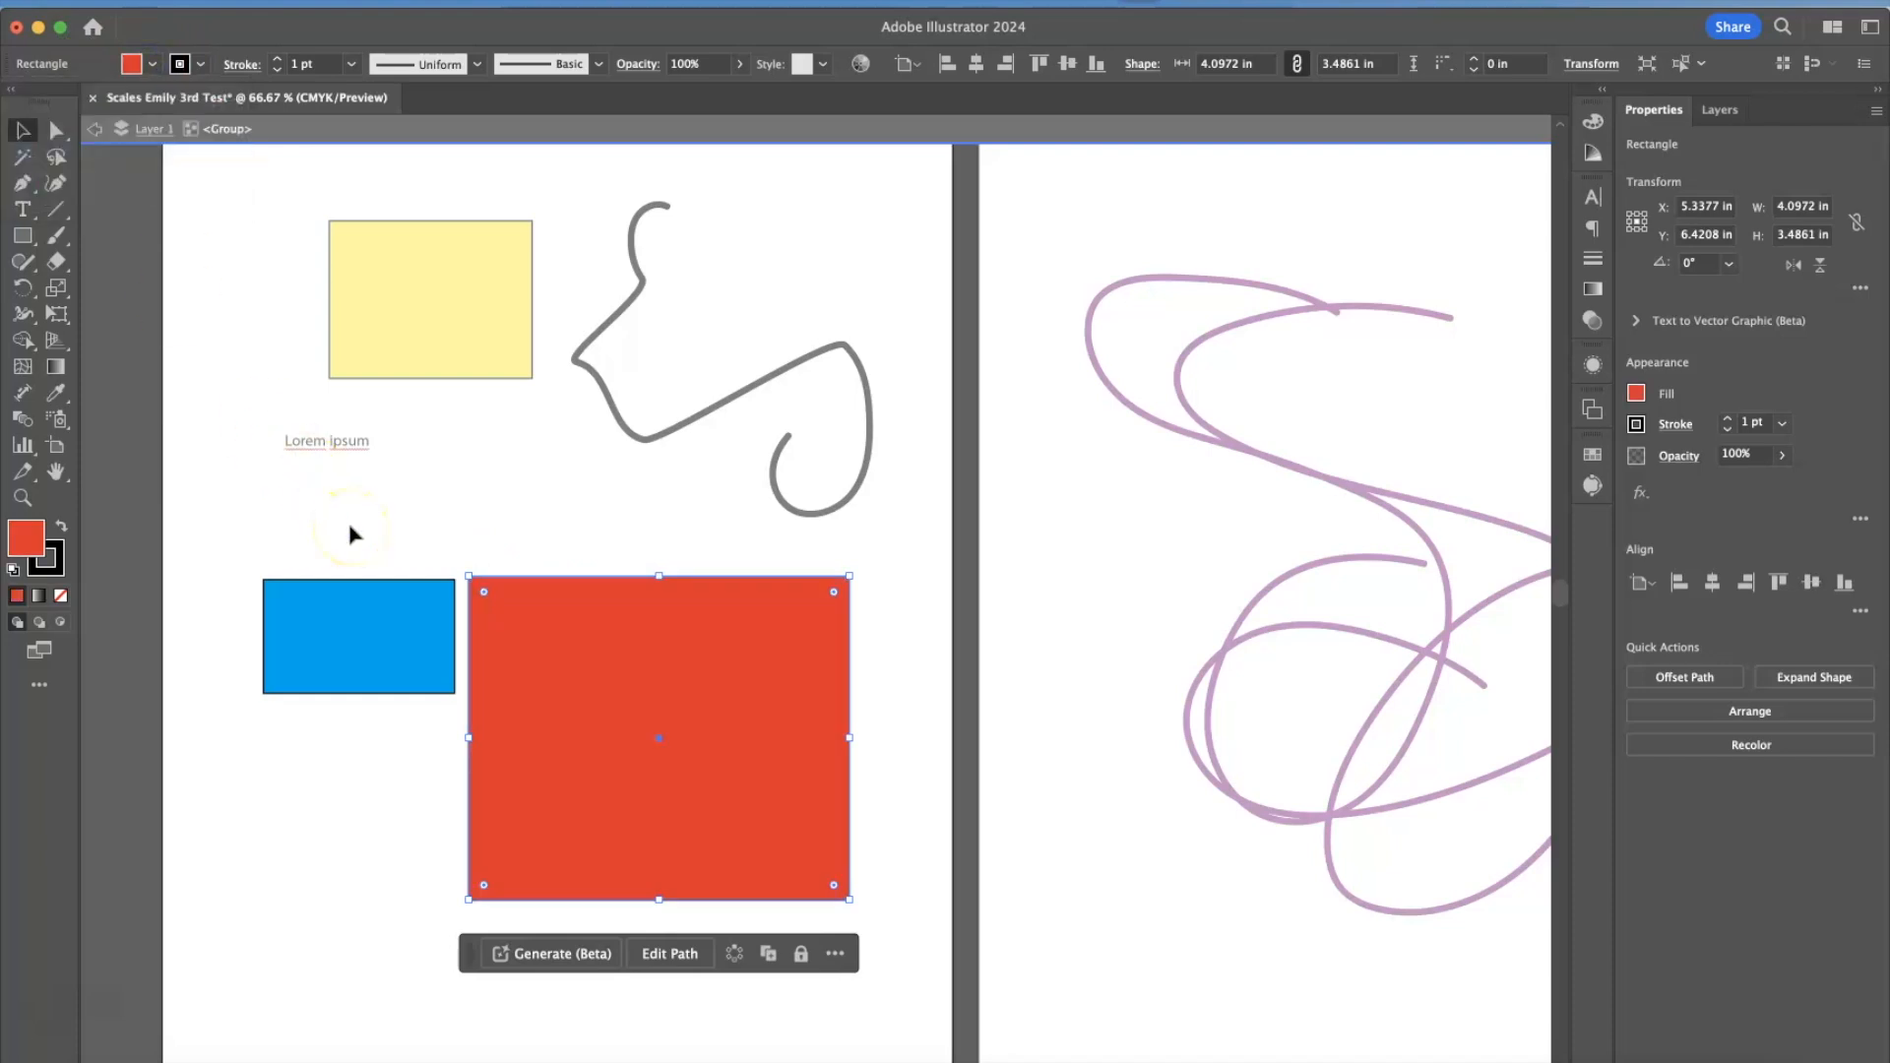
# Exit isolation mode and move the group of two coloured rectangles slightly up and right.
pyautogui.doubleClick(202, 172)
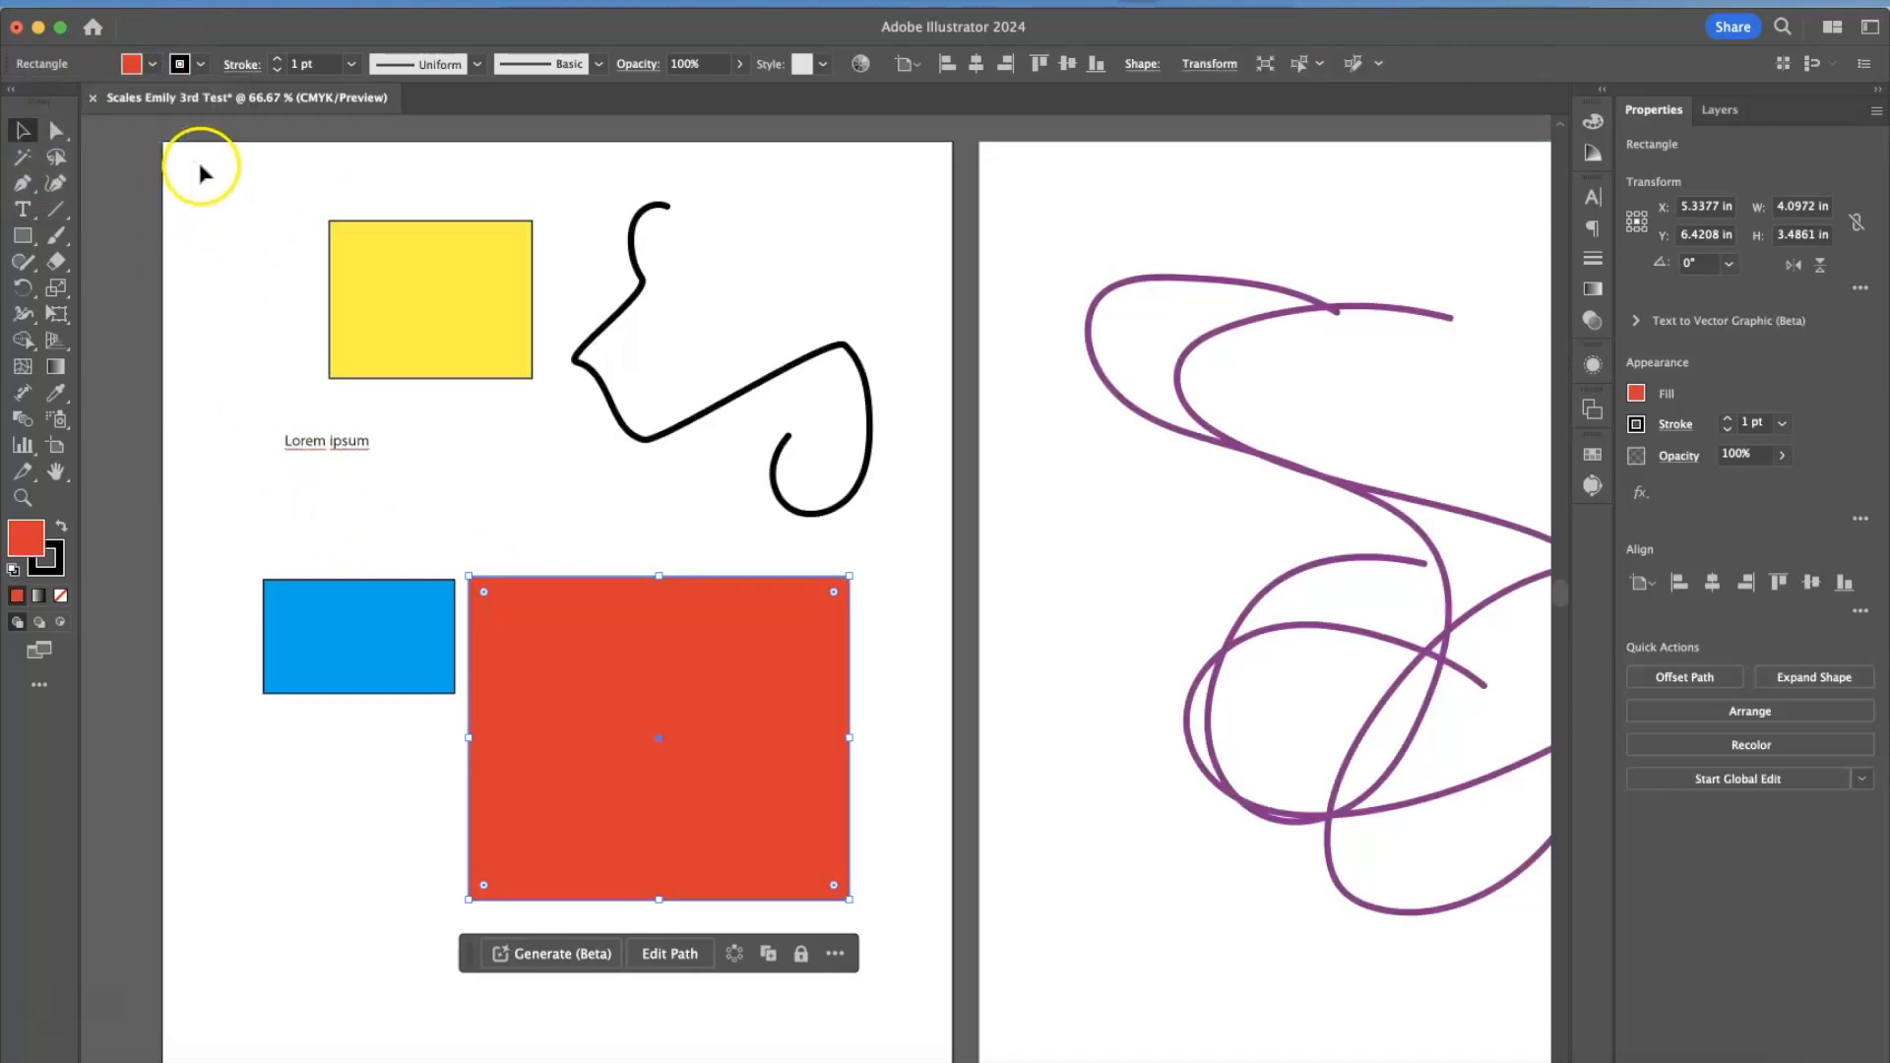
pyautogui.click(262, 511)
pyautogui.moveTo(647, 800); pyautogui.dragTo(722, 713)
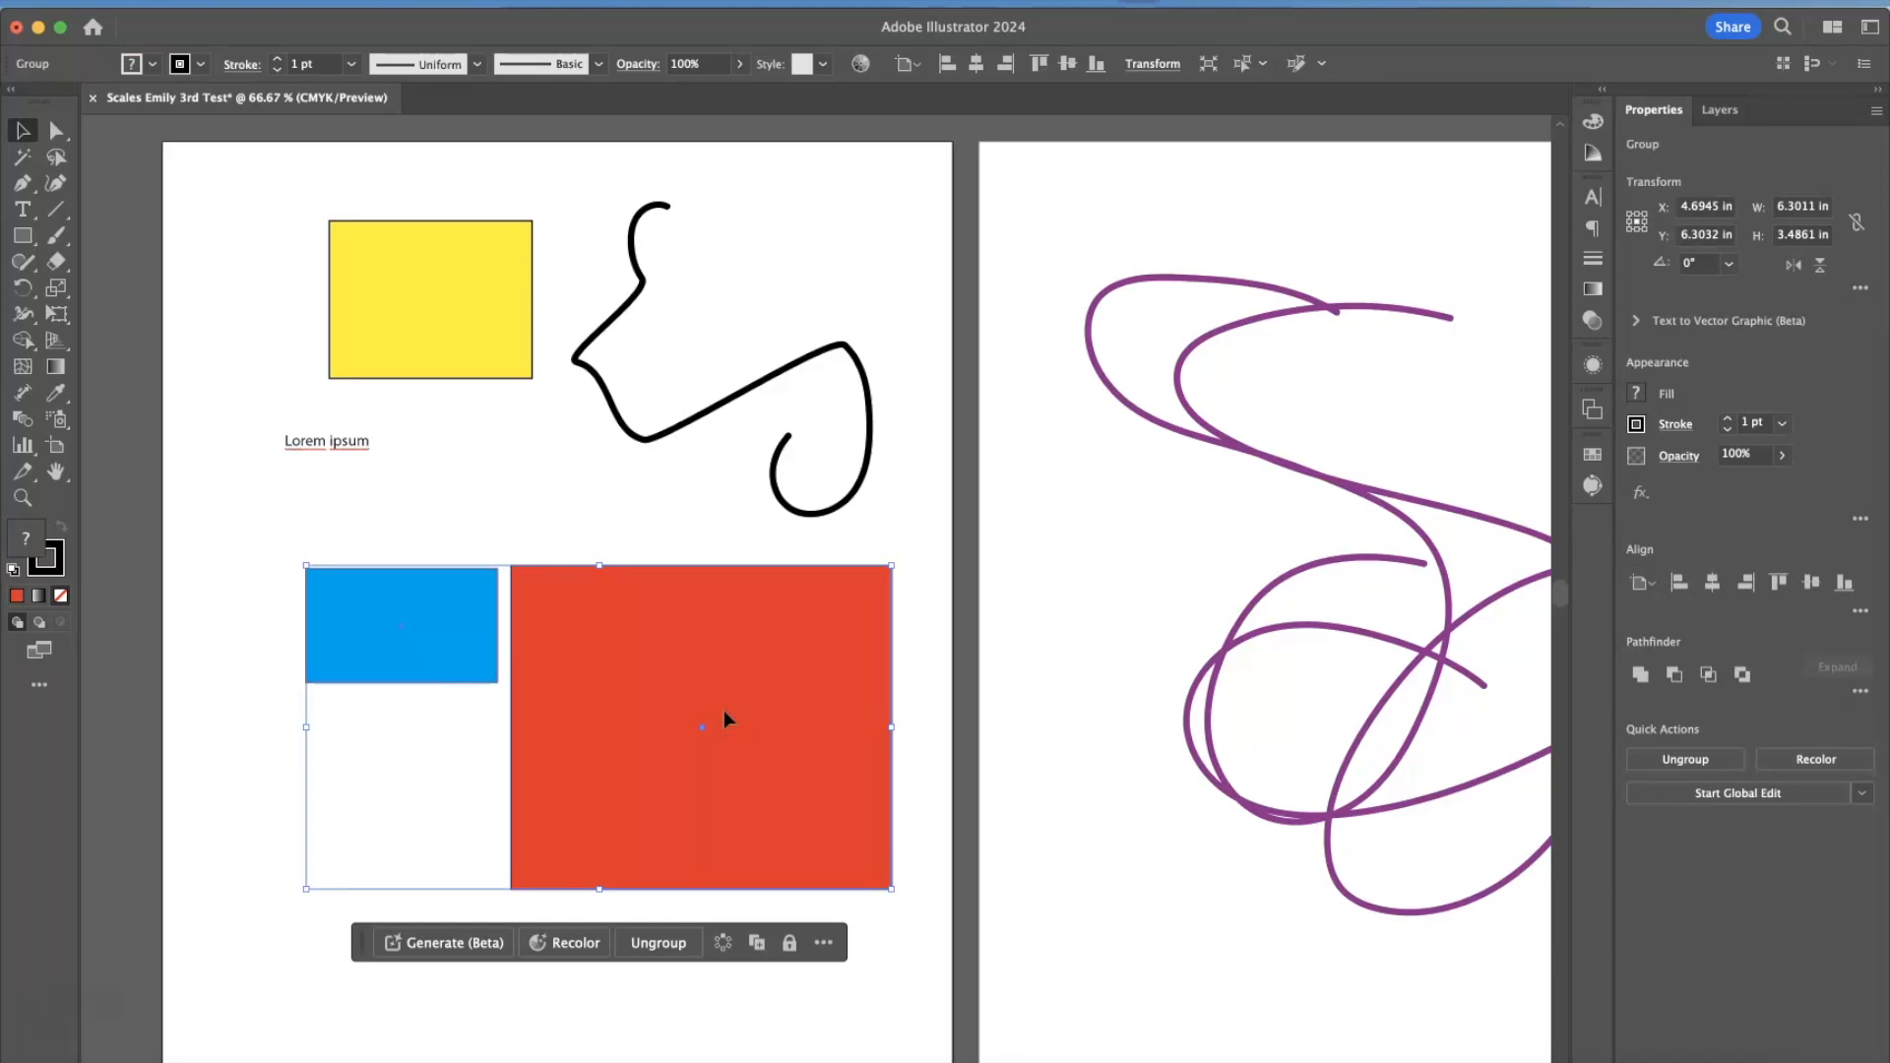
pyautogui.hscroll(4, 724, 711)
pyautogui.hscroll(-3, 724, 711)
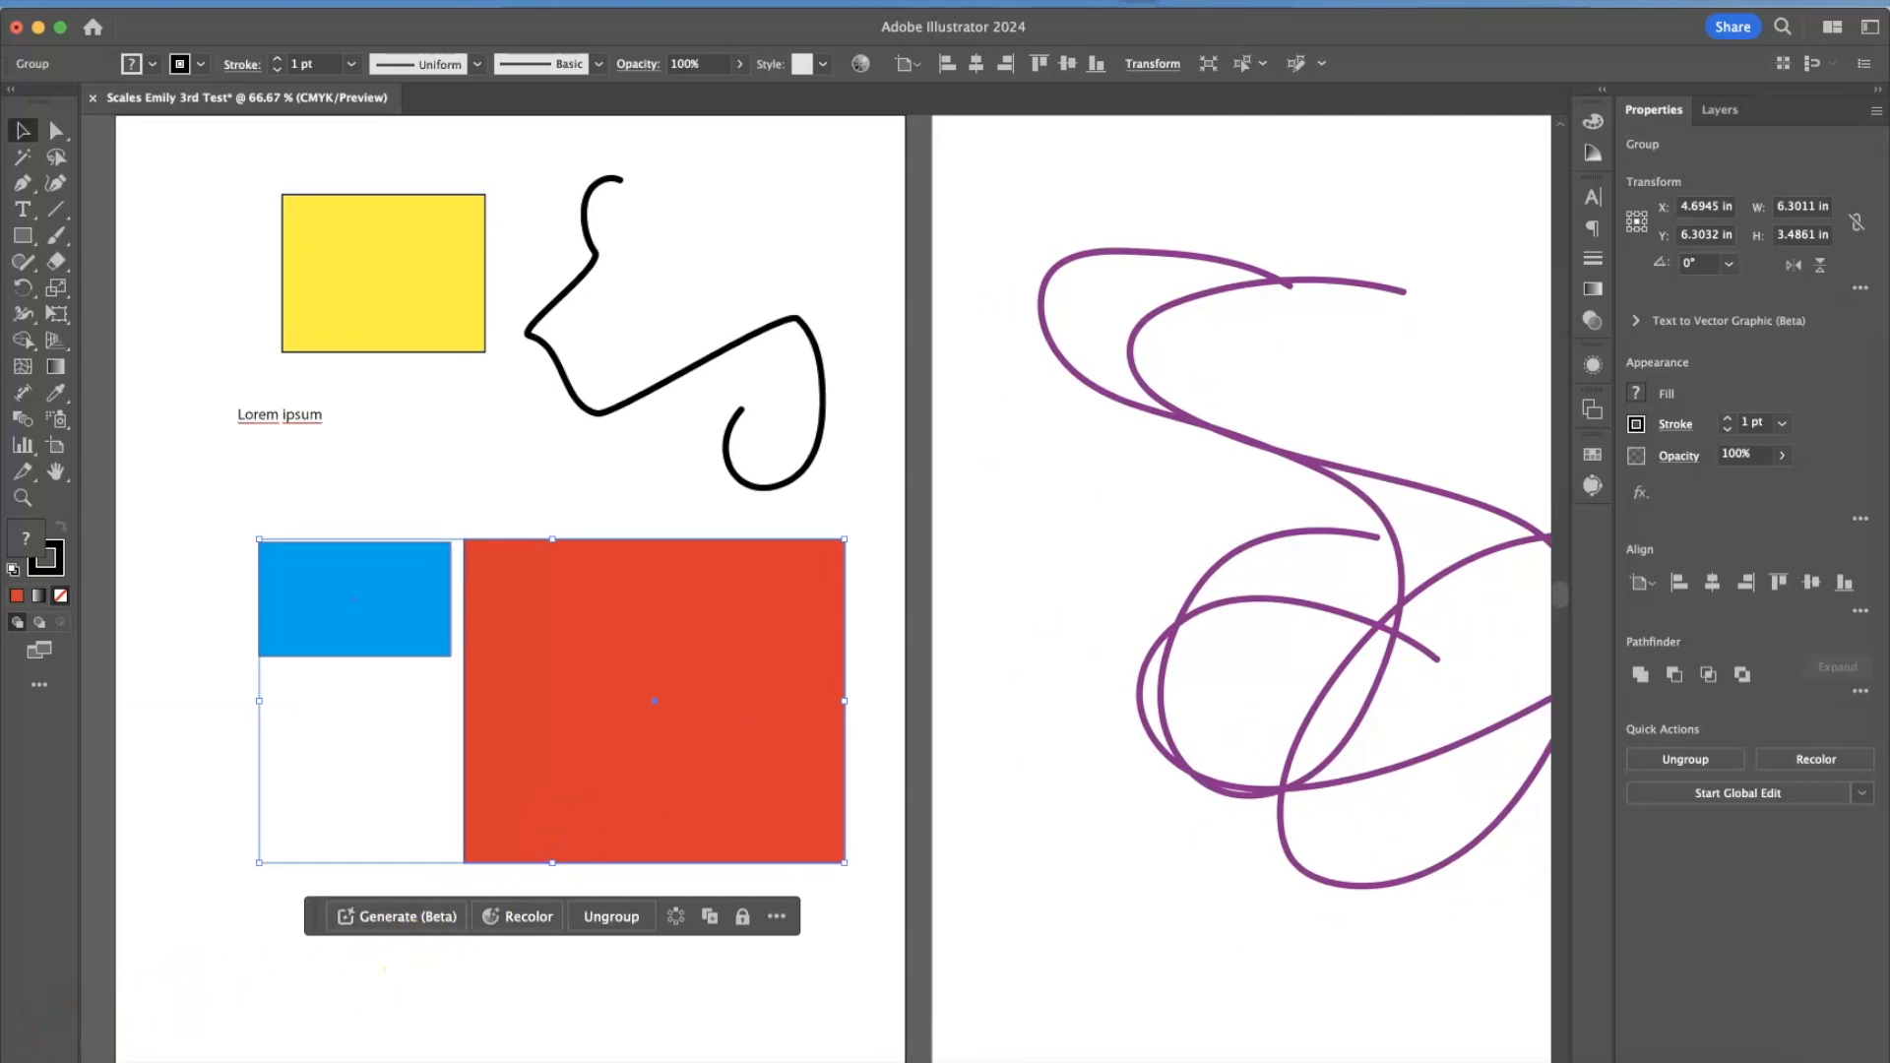
# Open the document Apple Practice with Template copy.ai and inspect the apple artwork up close.
pyautogui.click(609, 937)
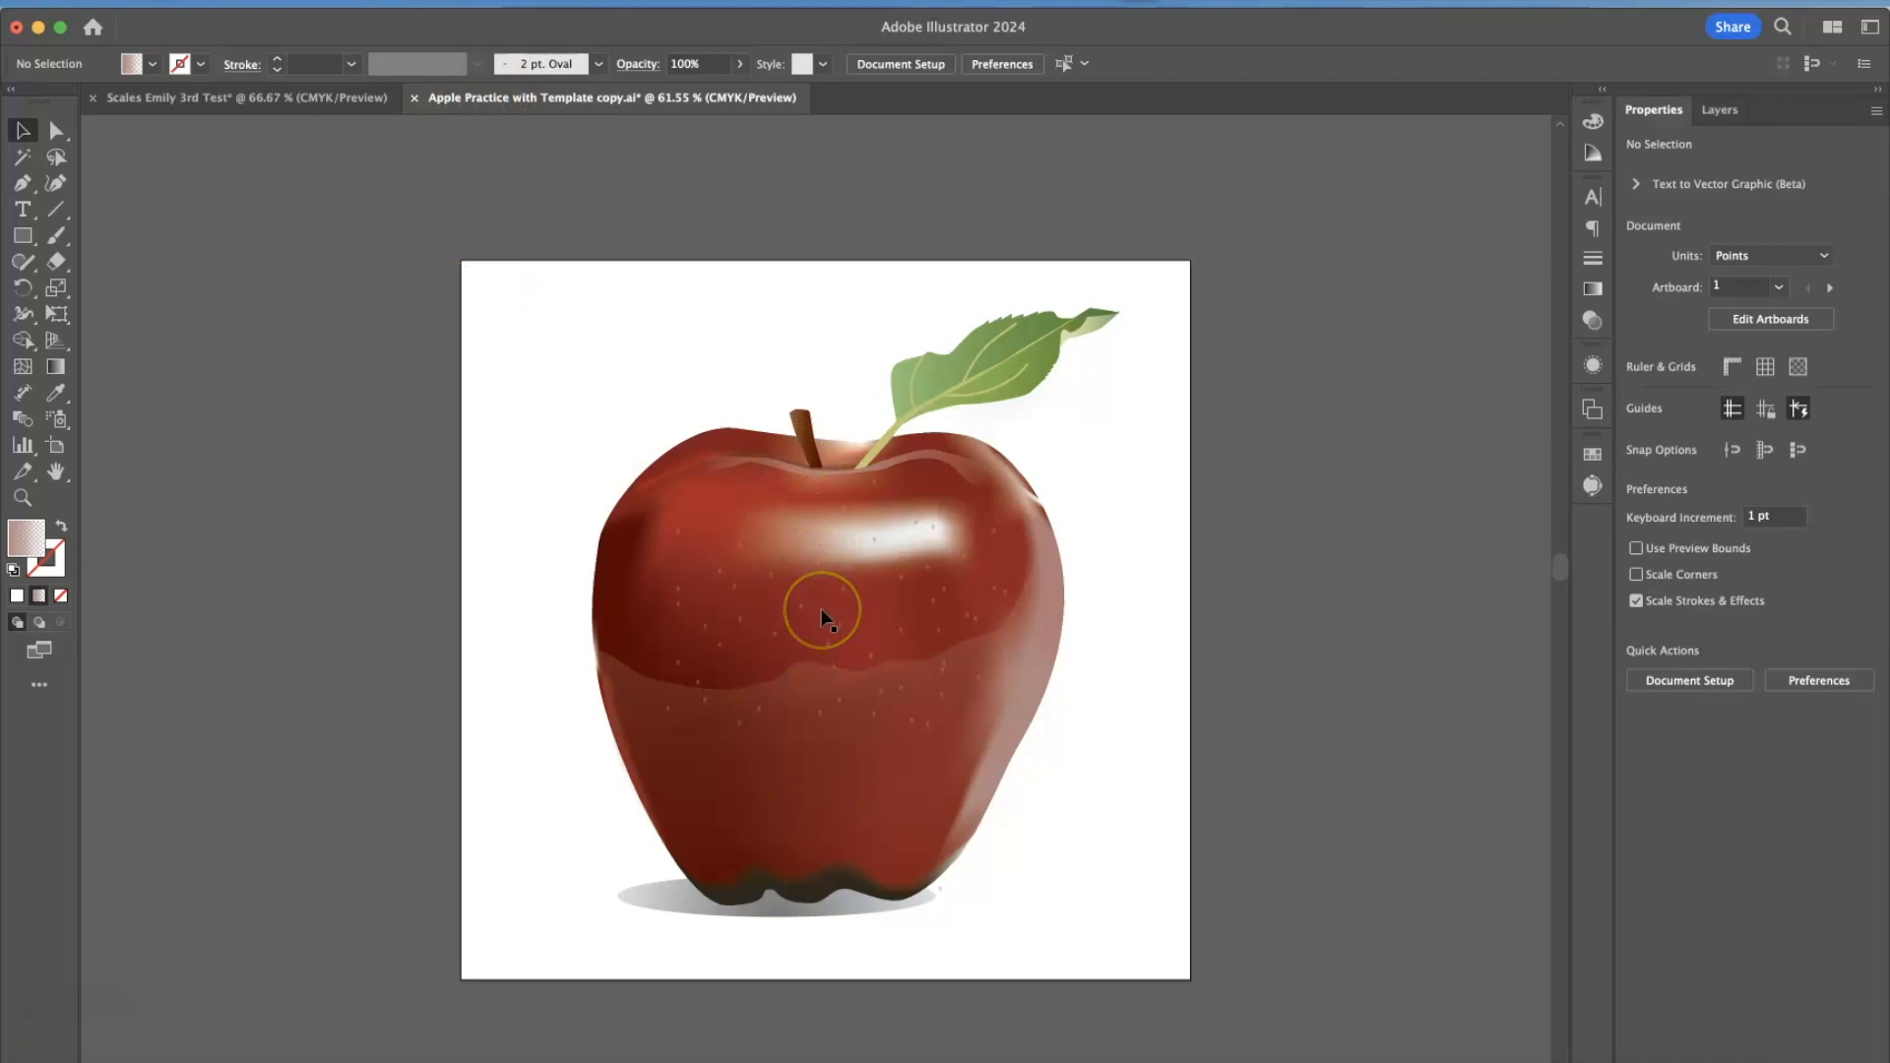
pyautogui.scroll(1, 822, 617)
pyautogui.scroll(1, 825, 618)
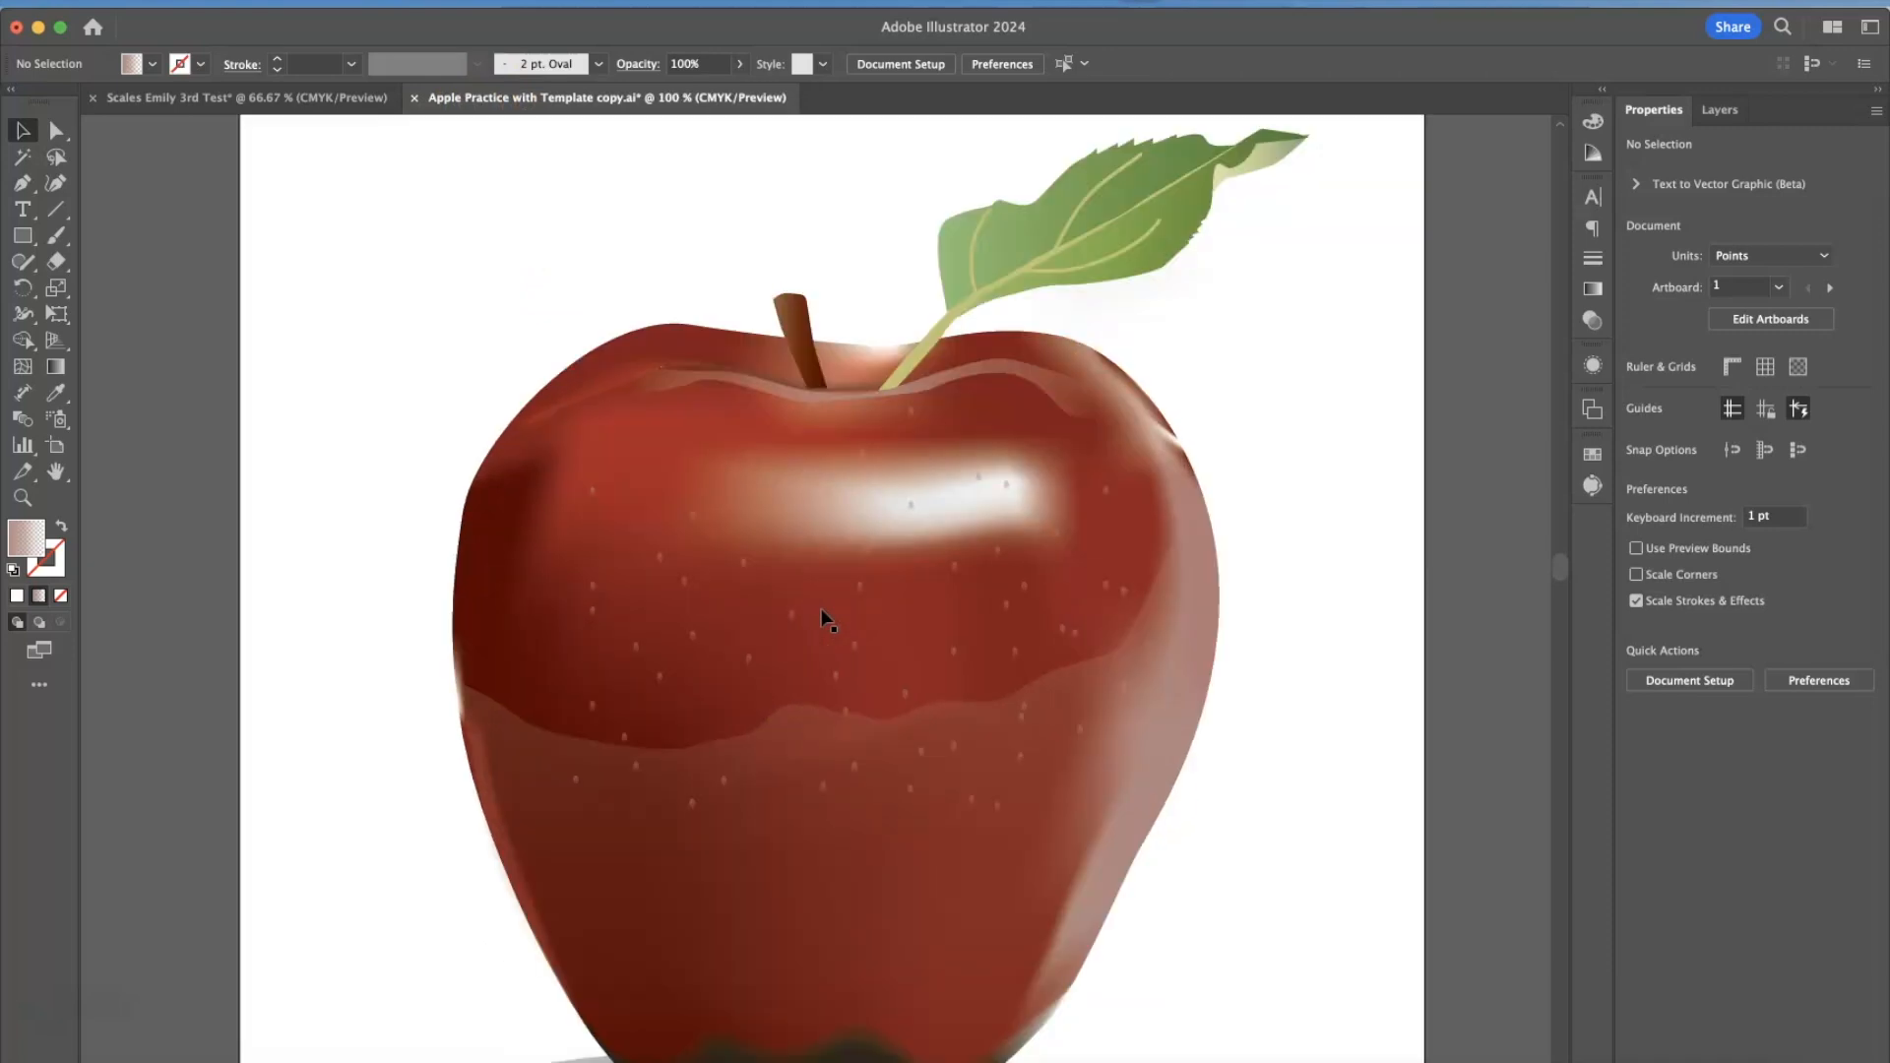
pyautogui.scroll(-1, 825, 618)
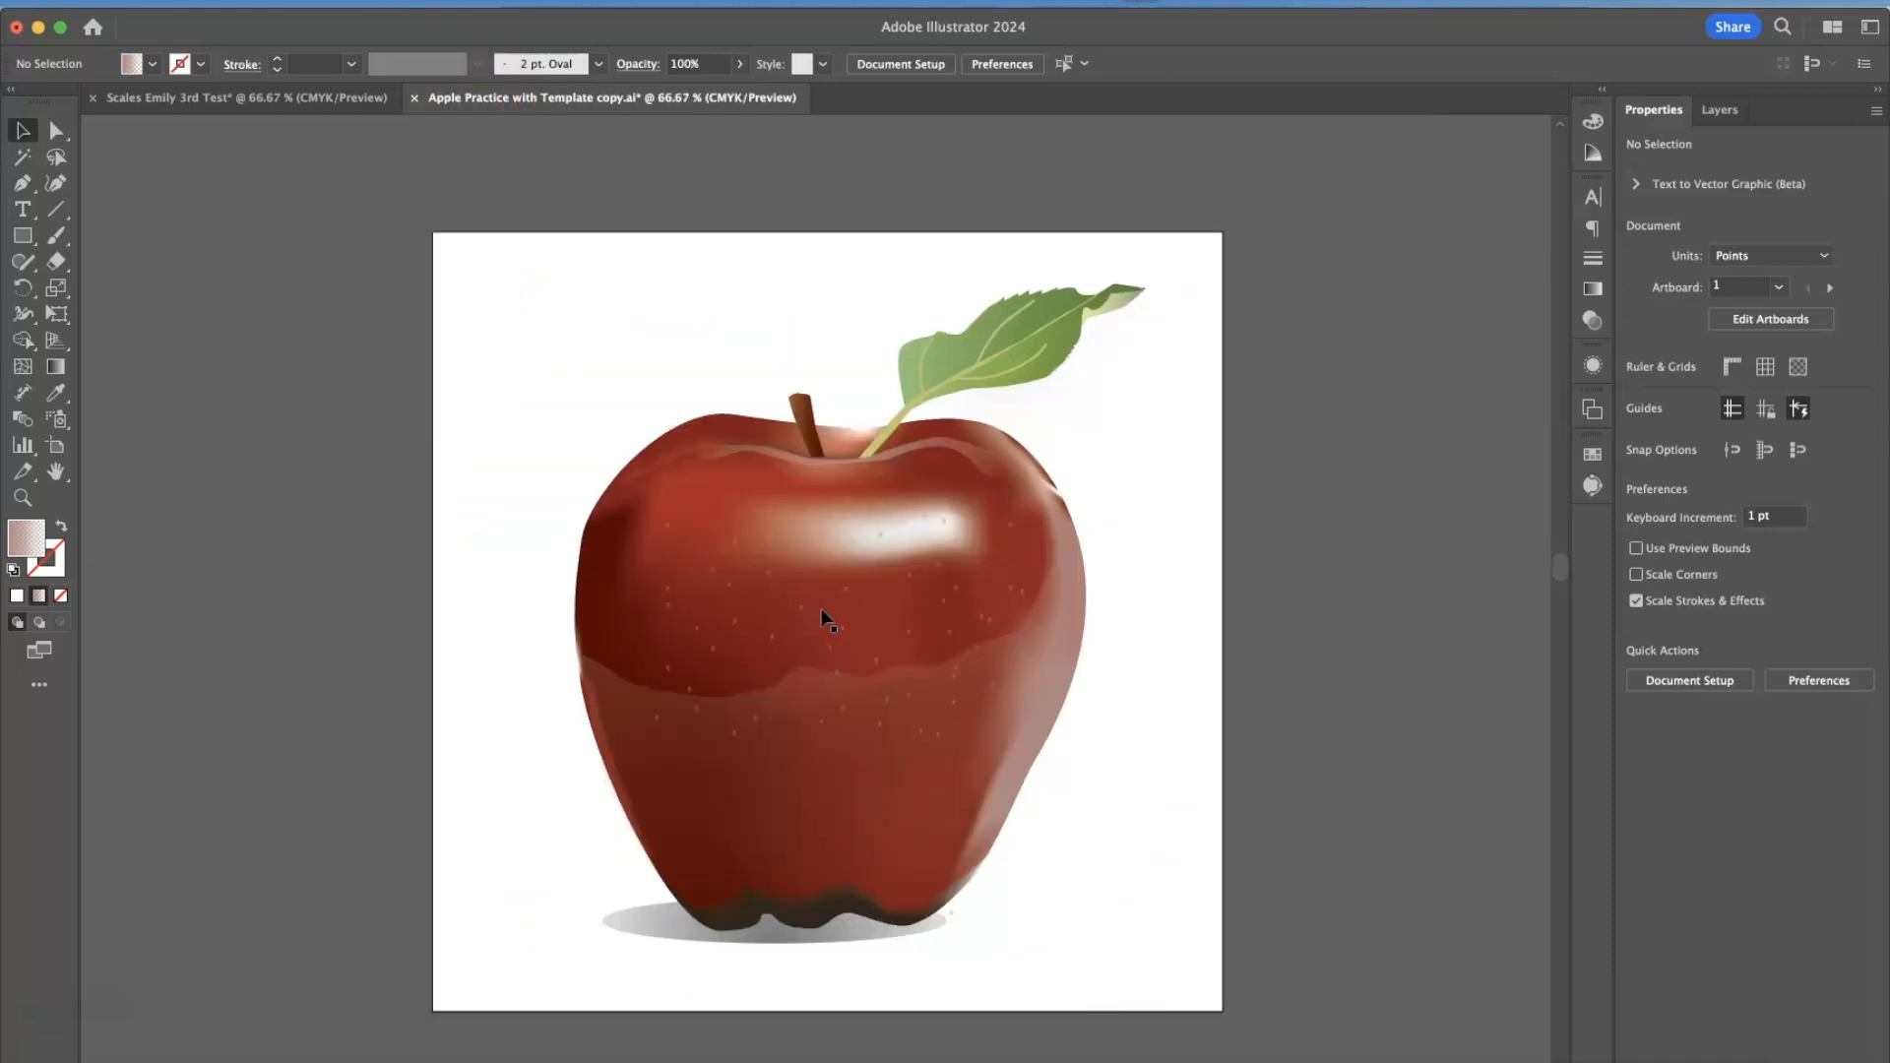
# Isolate the apple artwork's group to inspect its nested group, and exit isolation mode.
pyautogui.click(1030, 540)
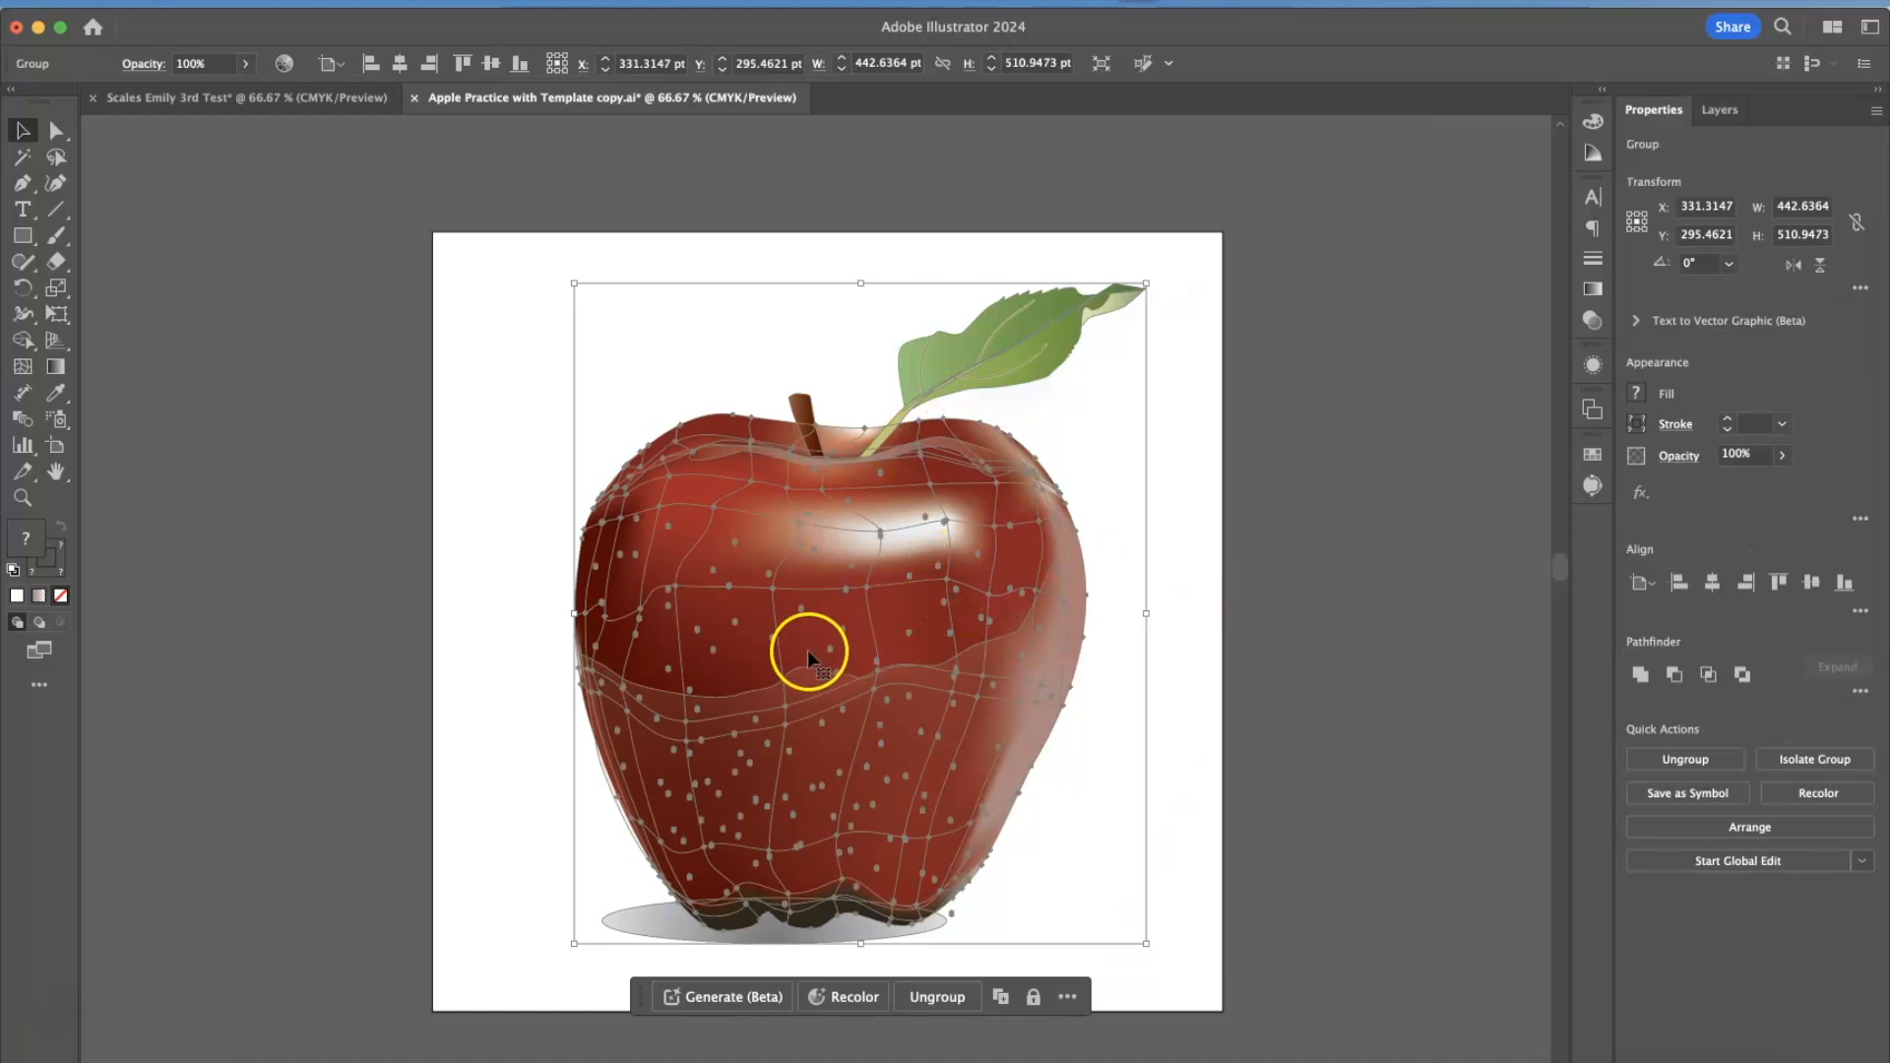
pyautogui.click(784, 587)
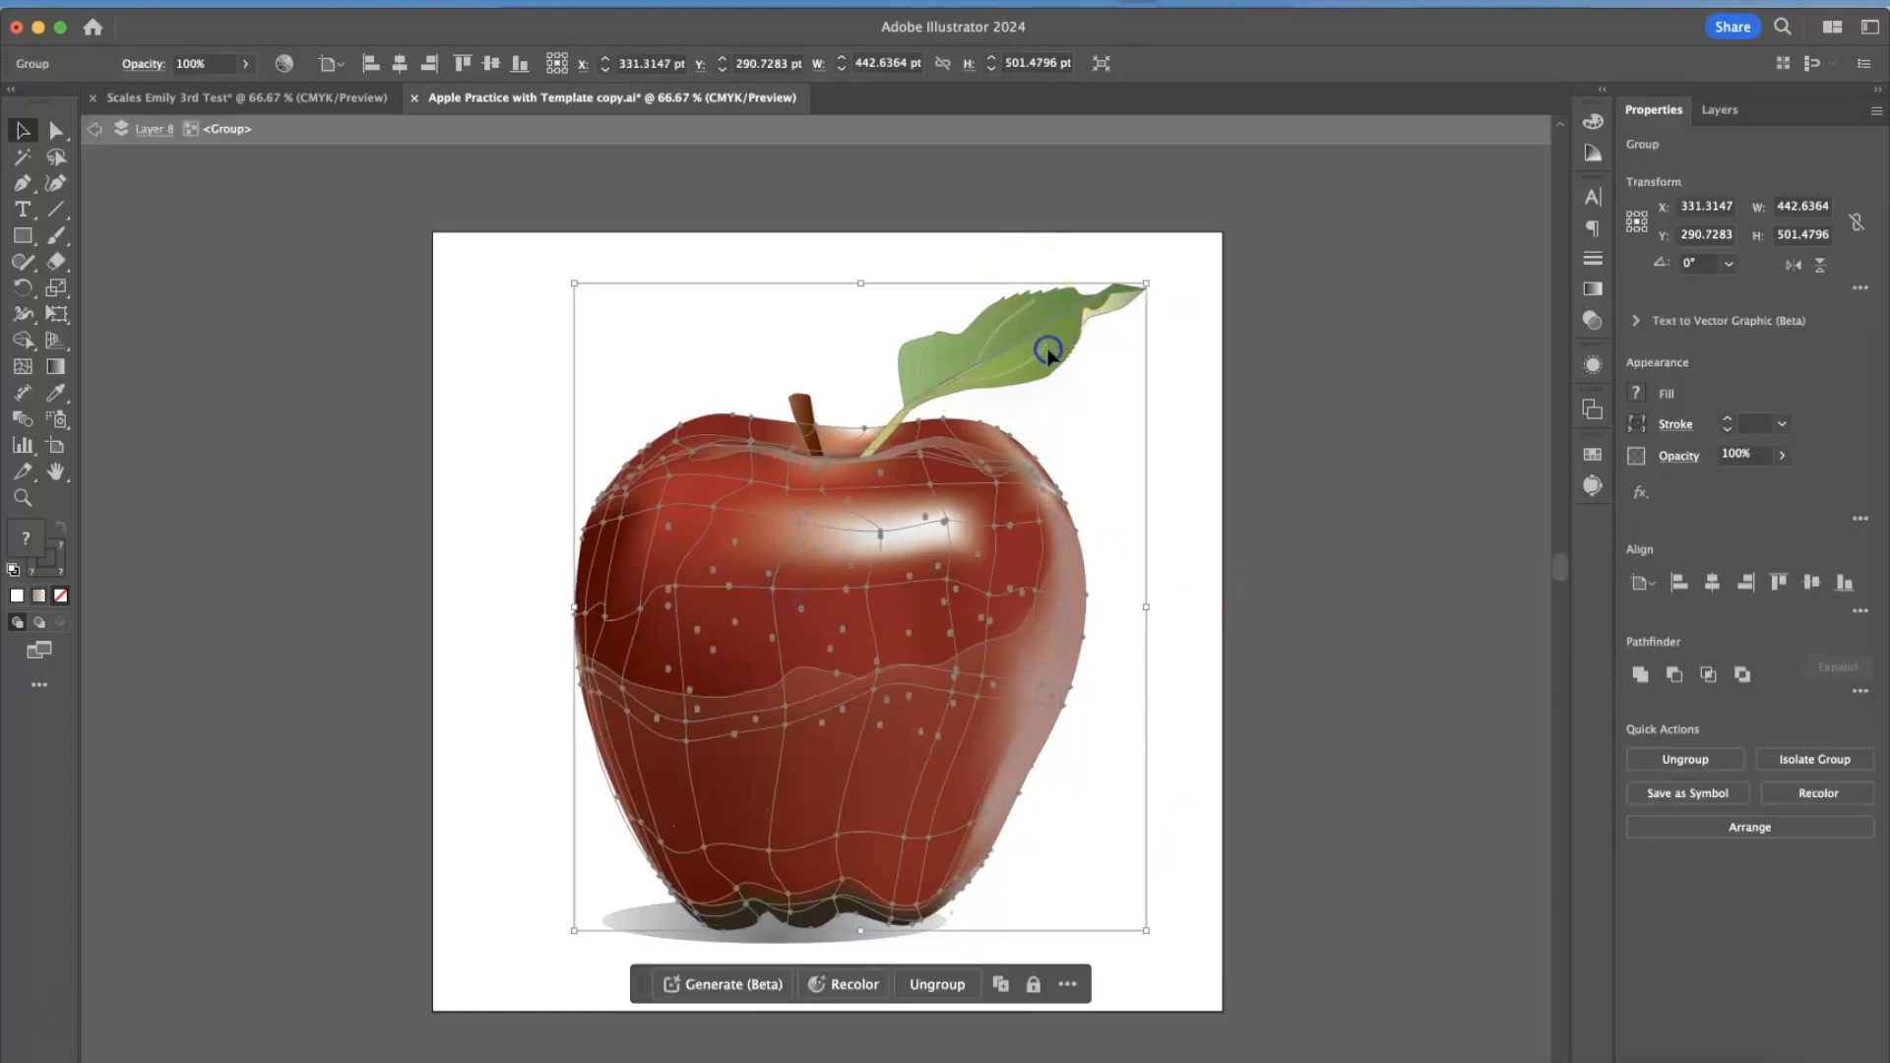
pyautogui.doubleClick(1174, 418)
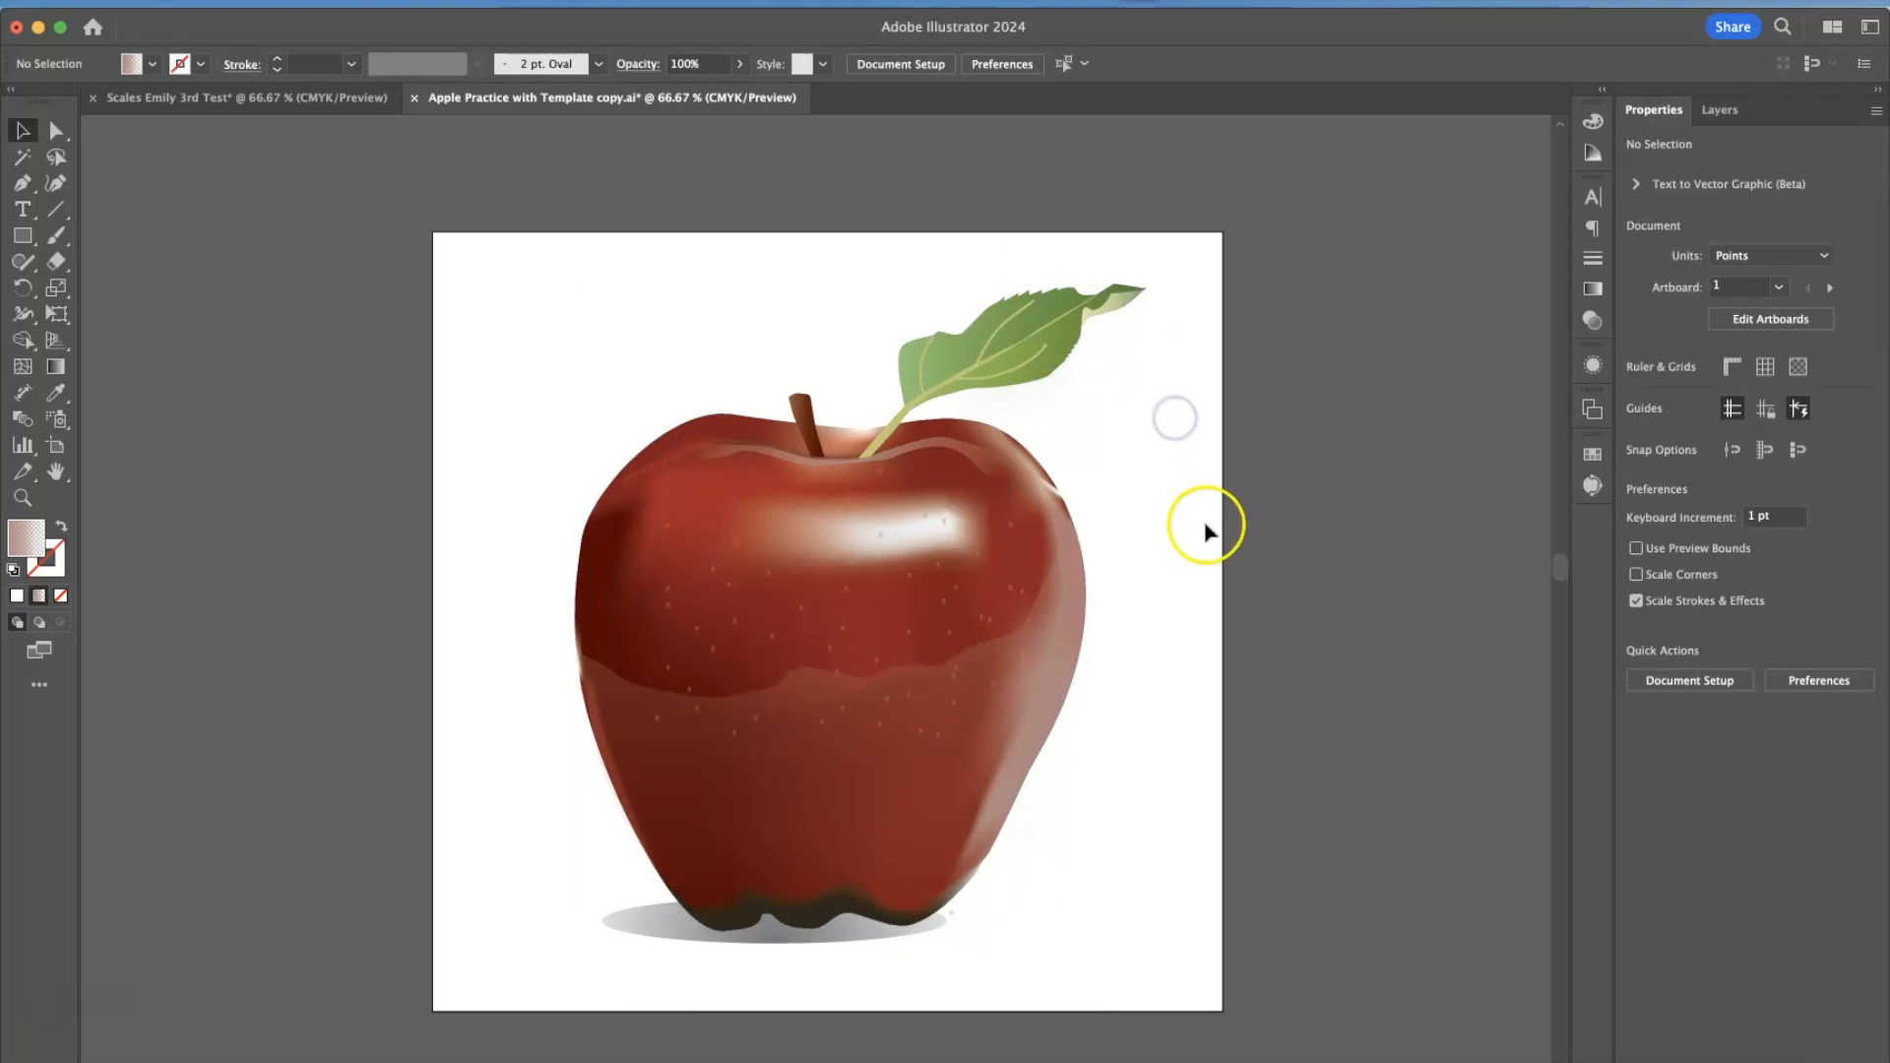
# Expand Layer 8 and its group in the layer list to examine the paths inside.
pyautogui.click(1728, 108)
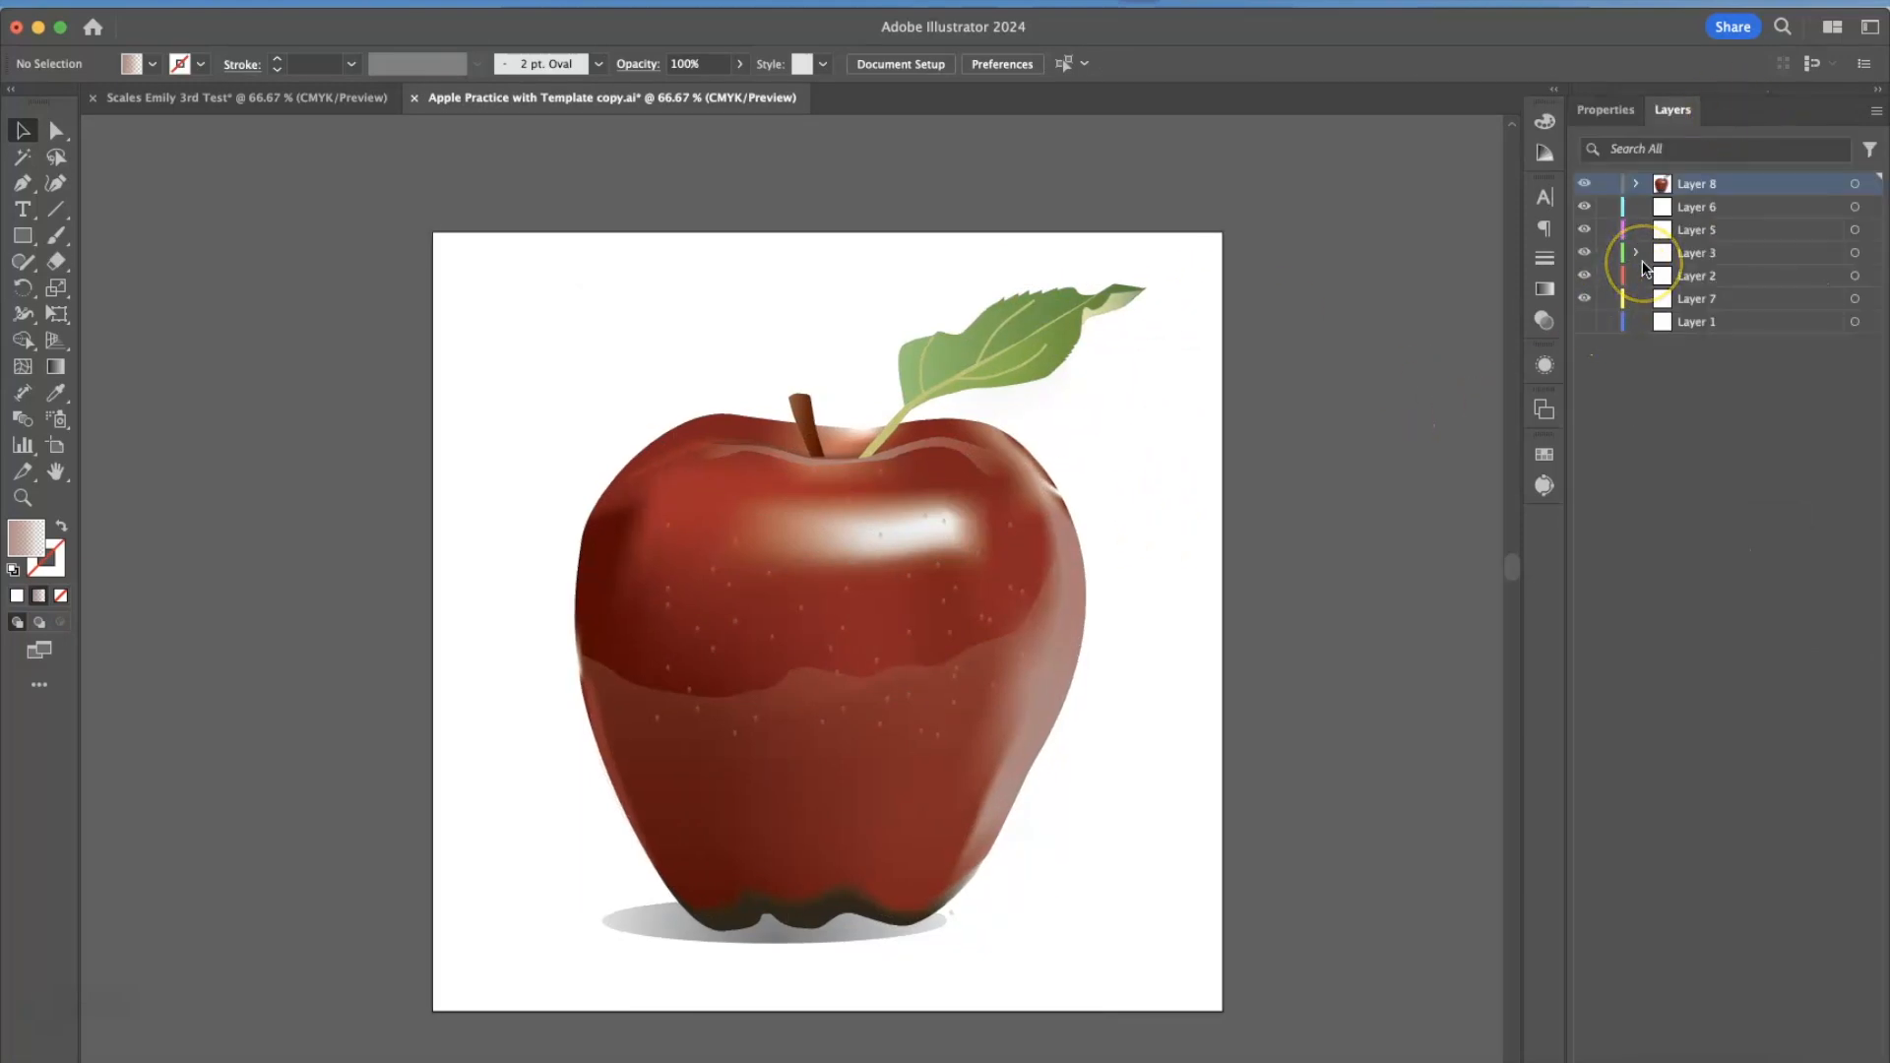
pyautogui.click(1635, 184)
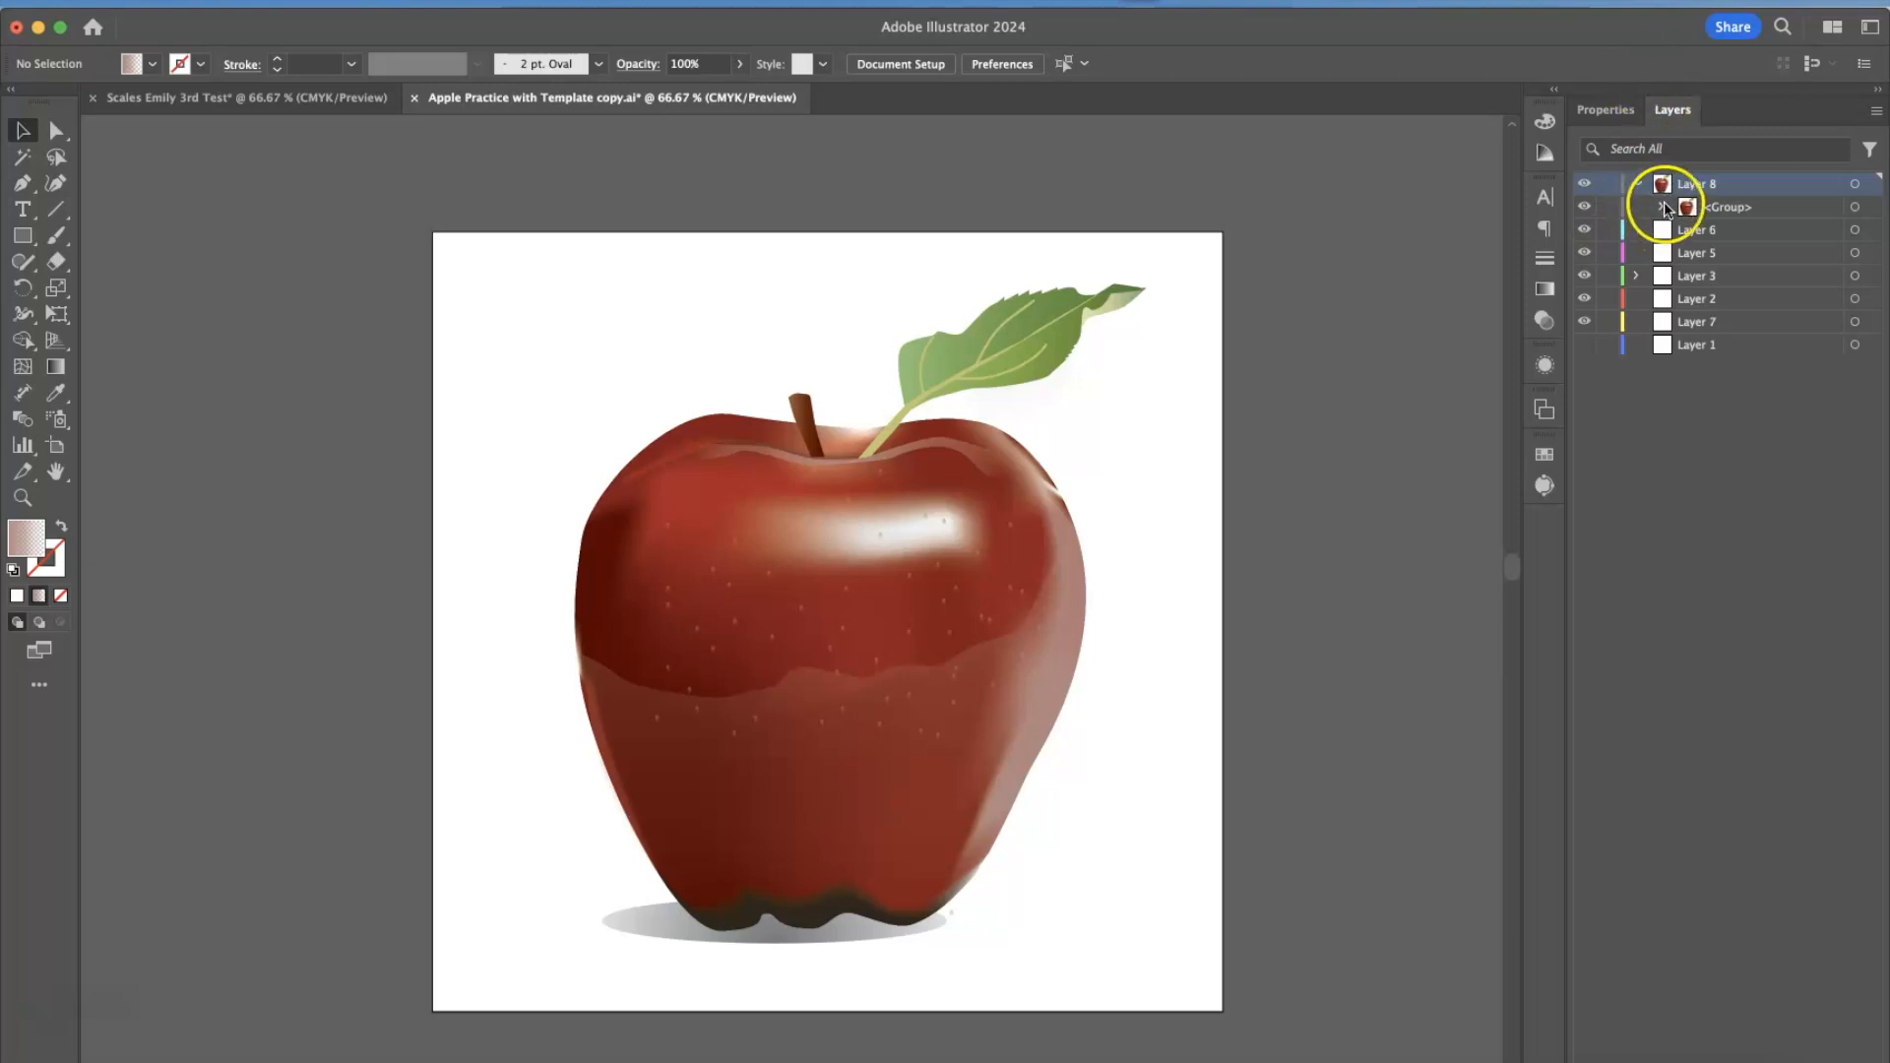
pyautogui.click(1660, 207)
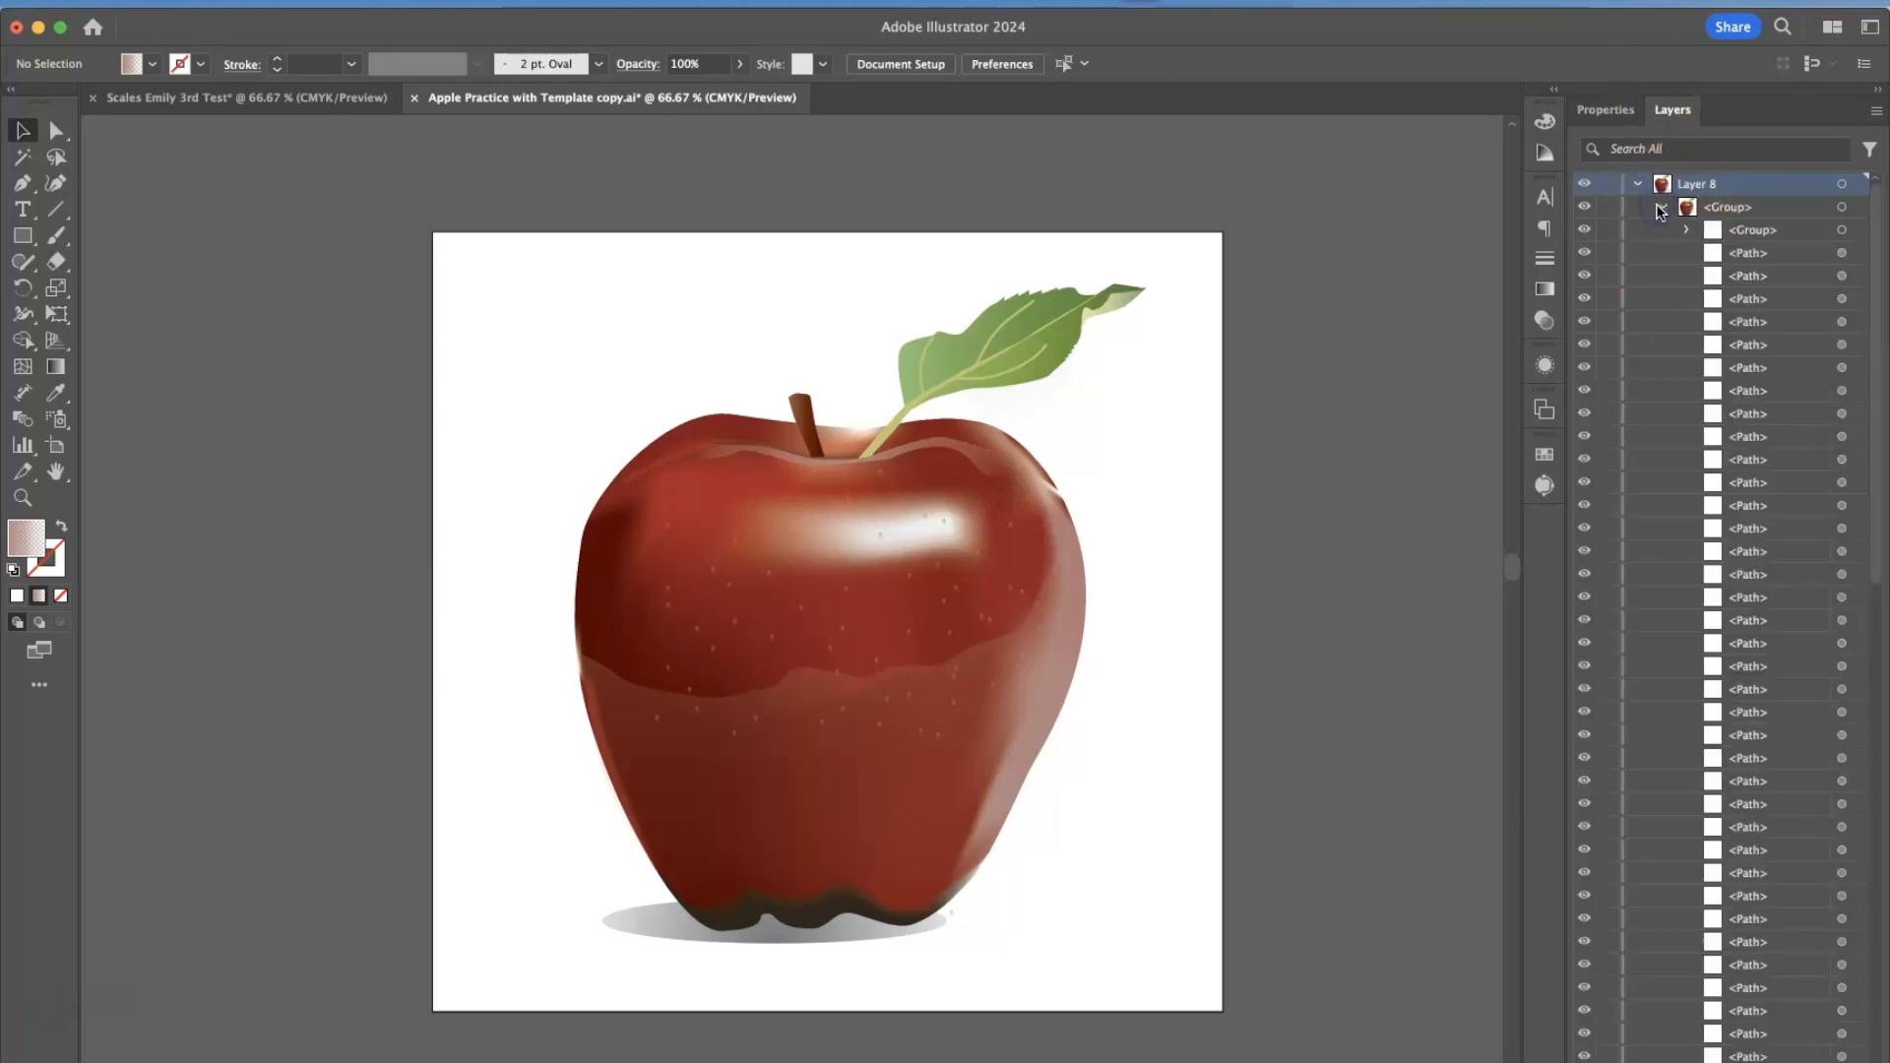
pyautogui.scroll(-10, 1681, 518)
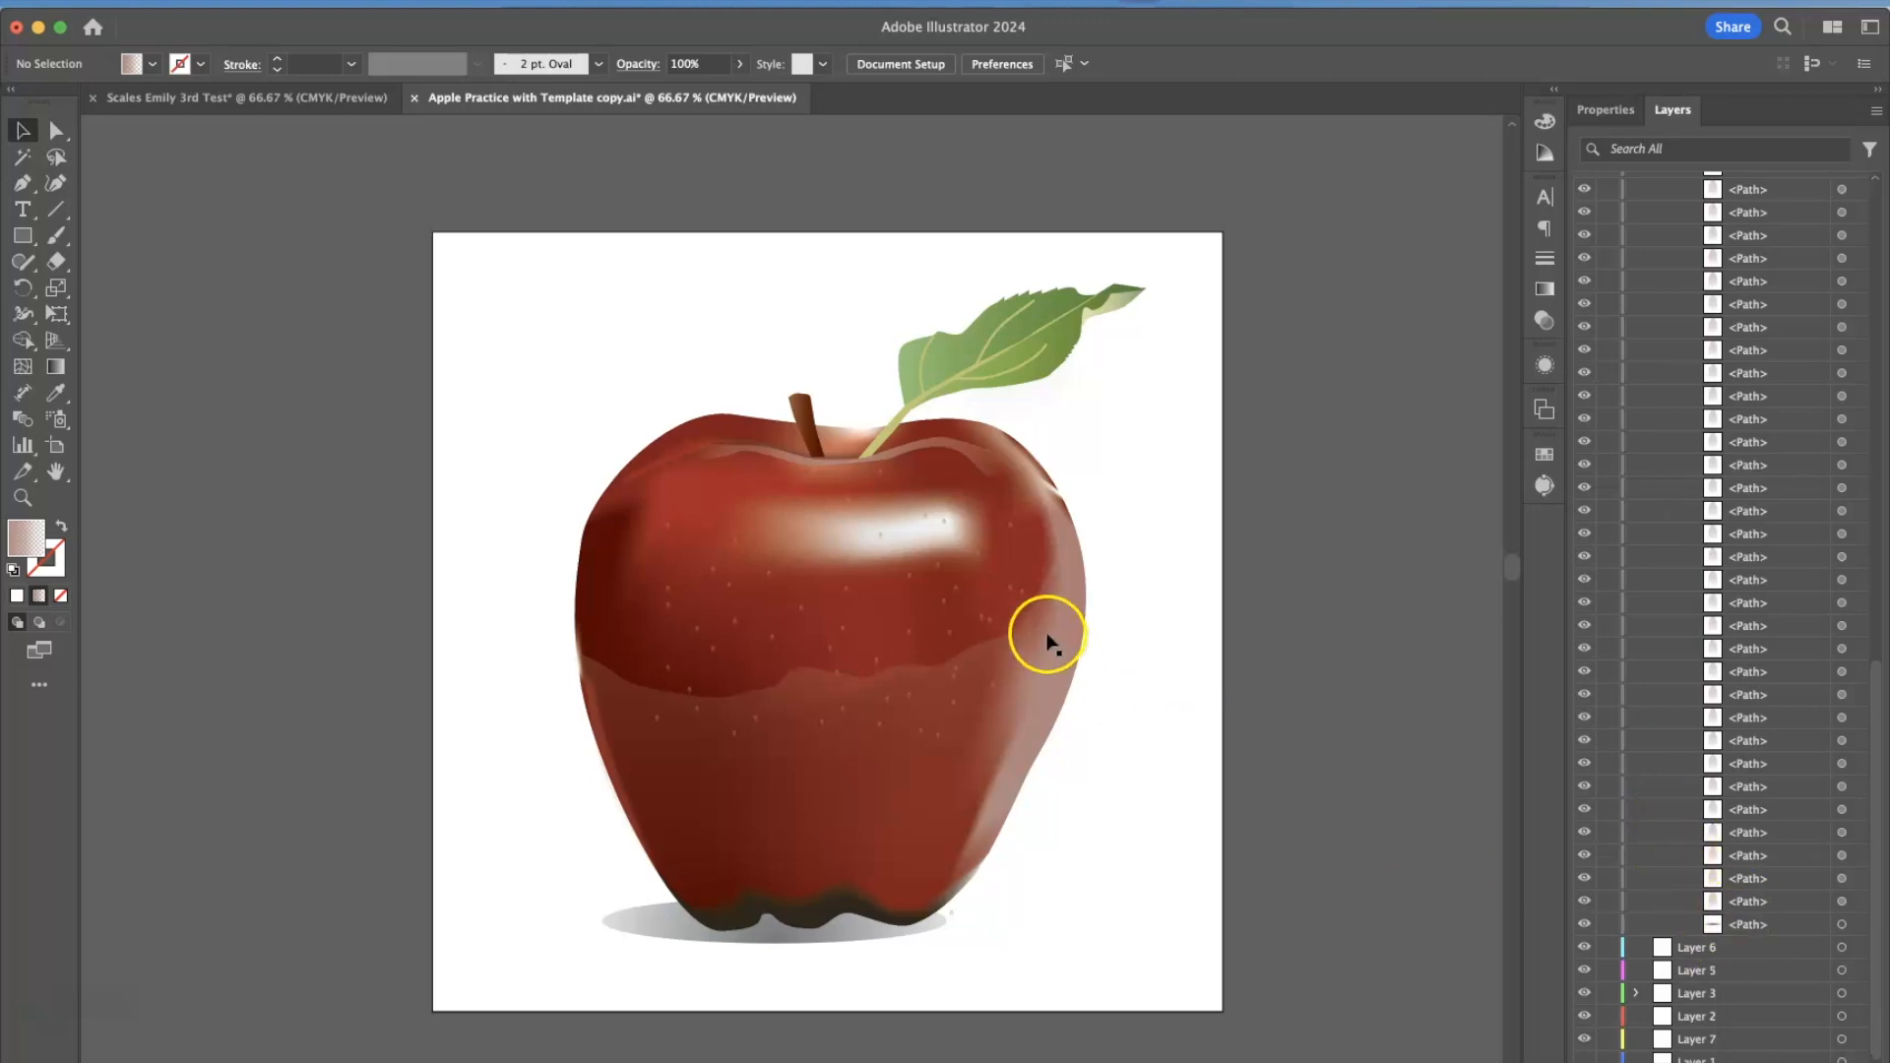
# Isolate the apple group, move its nested group down and right, undo the move and exit isolation mode.
pyautogui.click(981, 612)
pyautogui.doubleClick(955, 593)
pyautogui.moveTo(972, 598); pyautogui.dragTo(1171, 648)
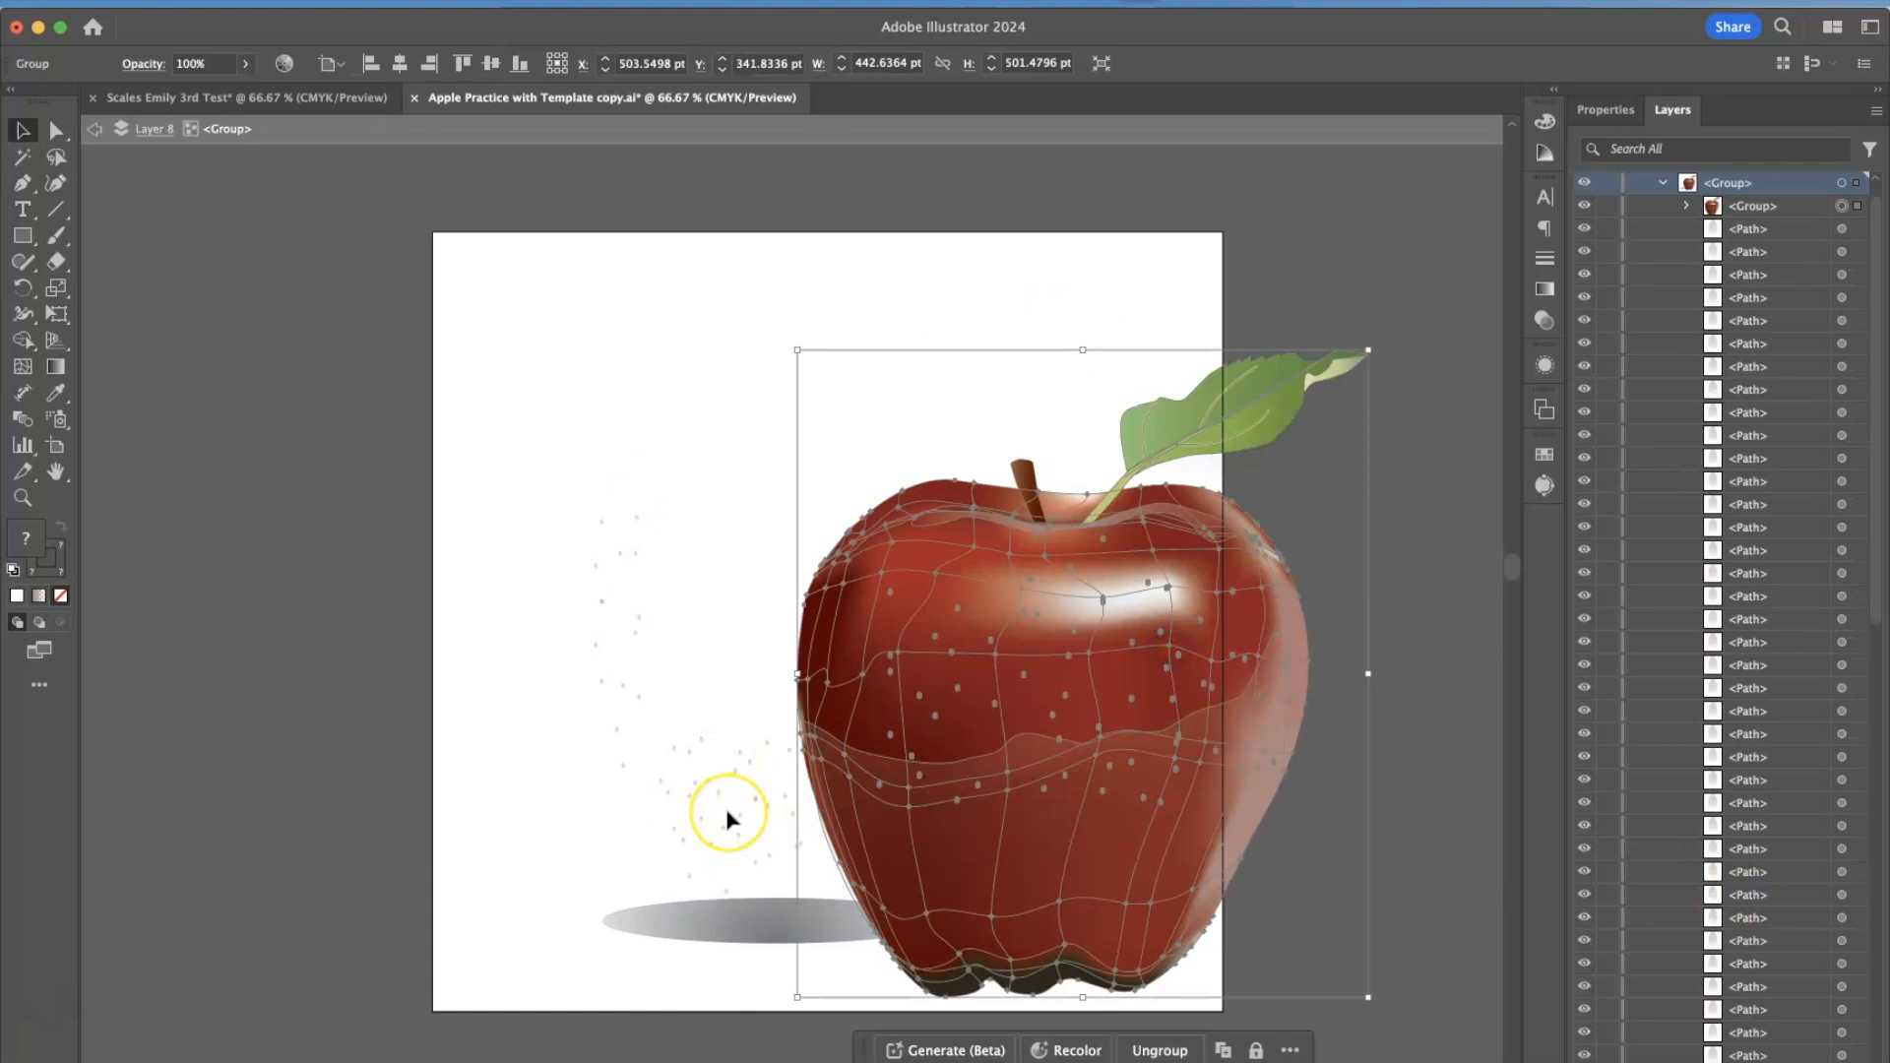
pyautogui.press('super+z')
pyautogui.press('Escape')
pyautogui.click(1168, 764)
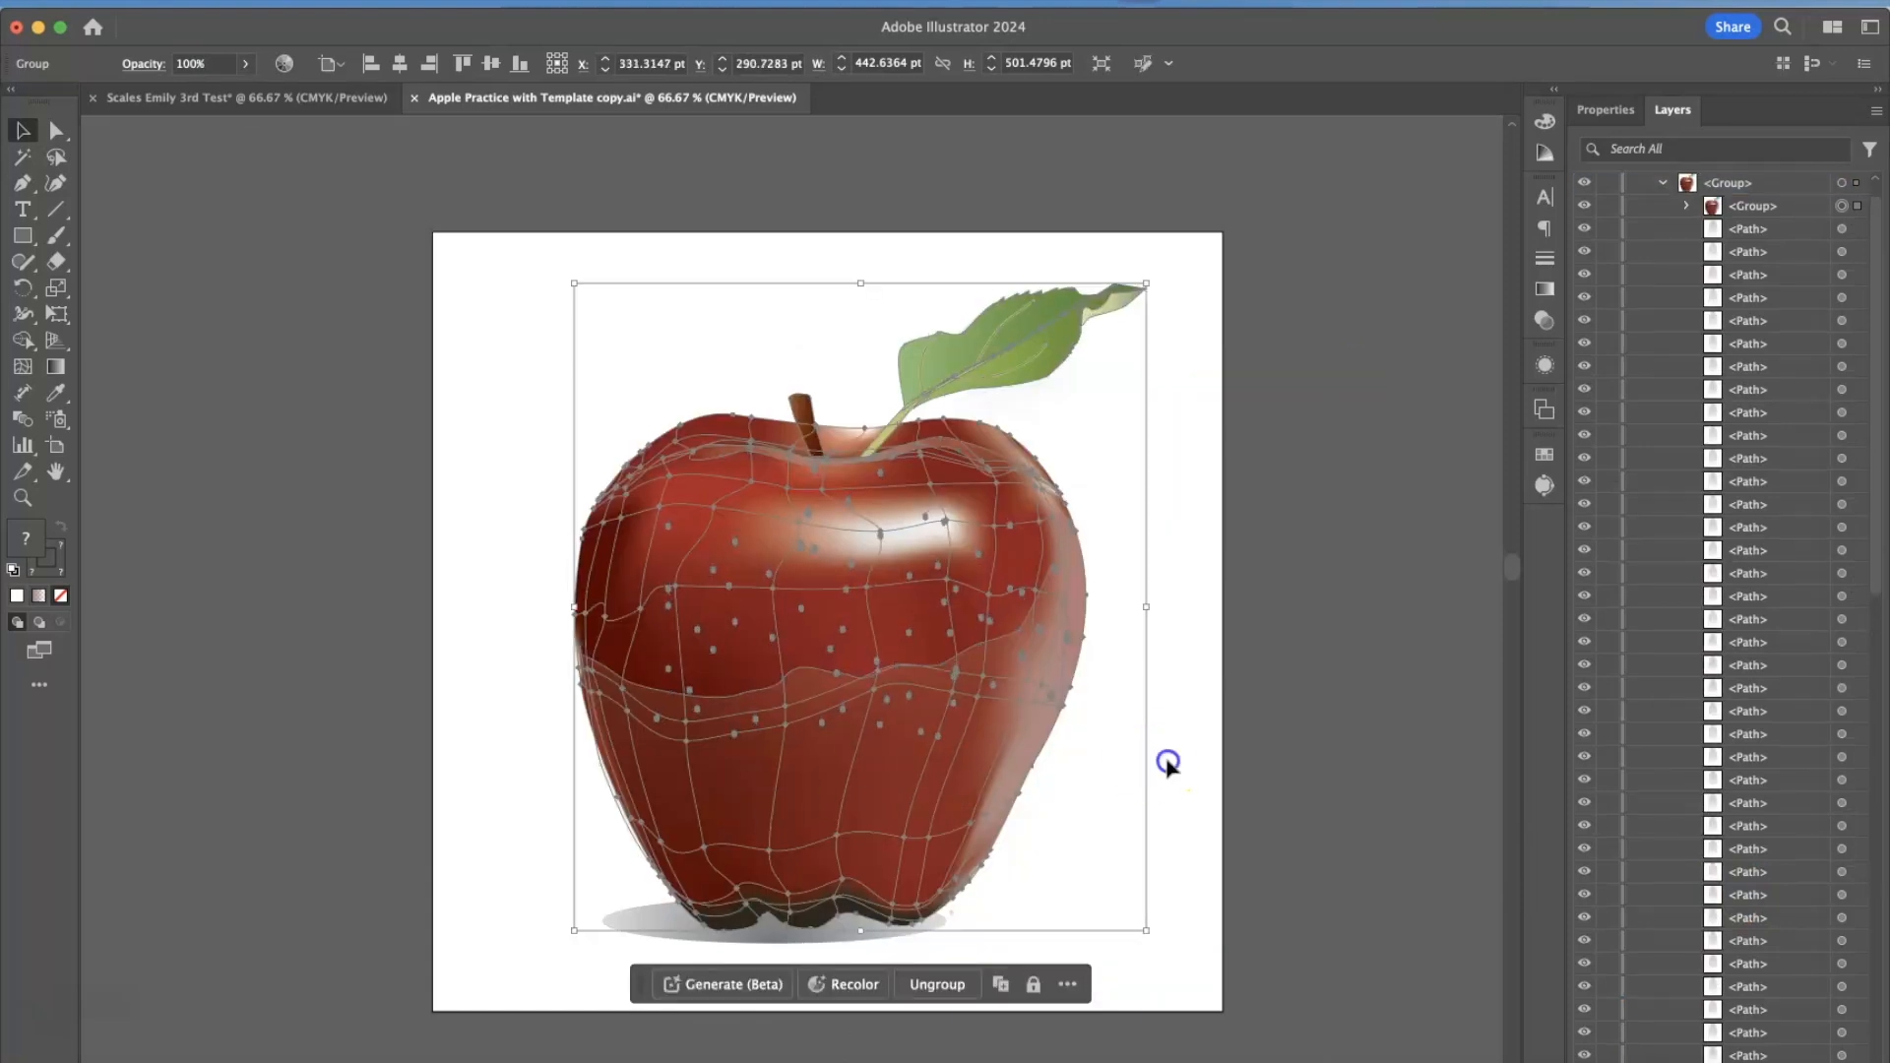
# Isolate the apple group again and expand its nested group in the layer list to view its paths.
pyautogui.click(933, 360)
pyautogui.doubleClick(935, 357)
pyautogui.click(947, 356)
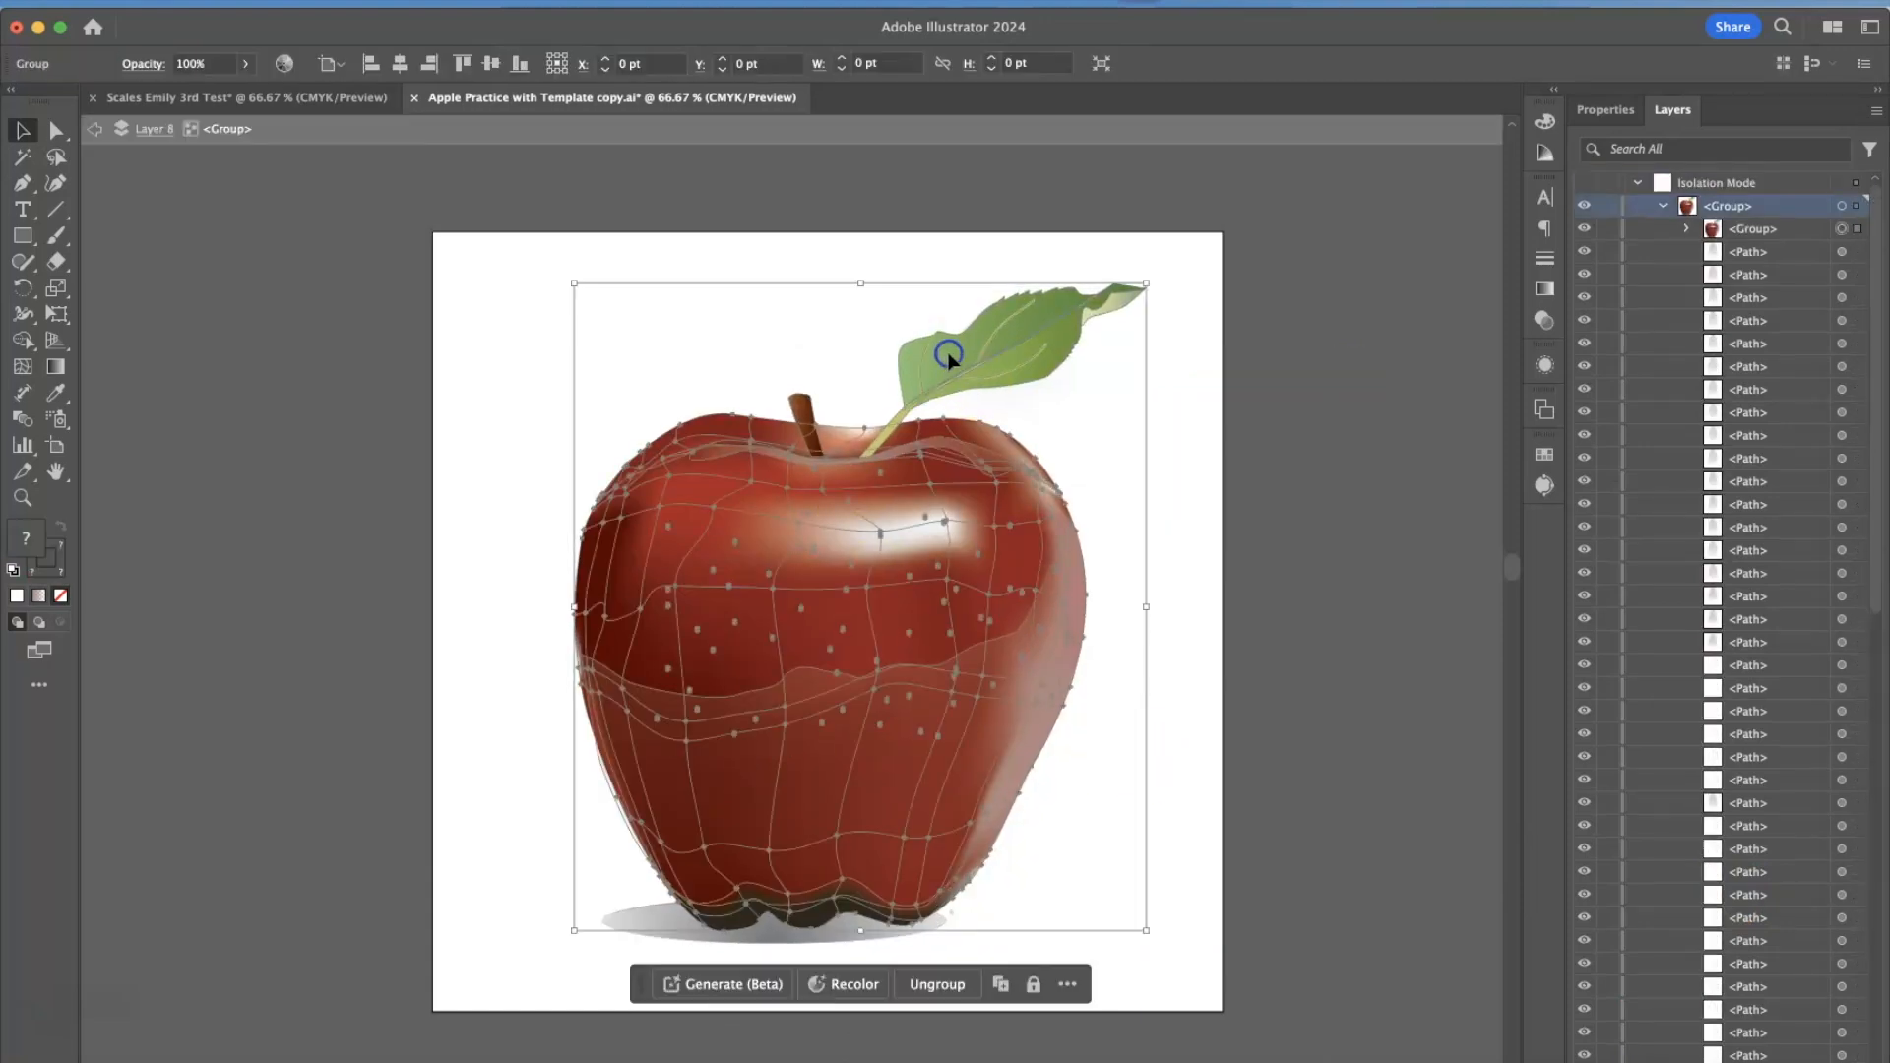
pyautogui.click(1686, 228)
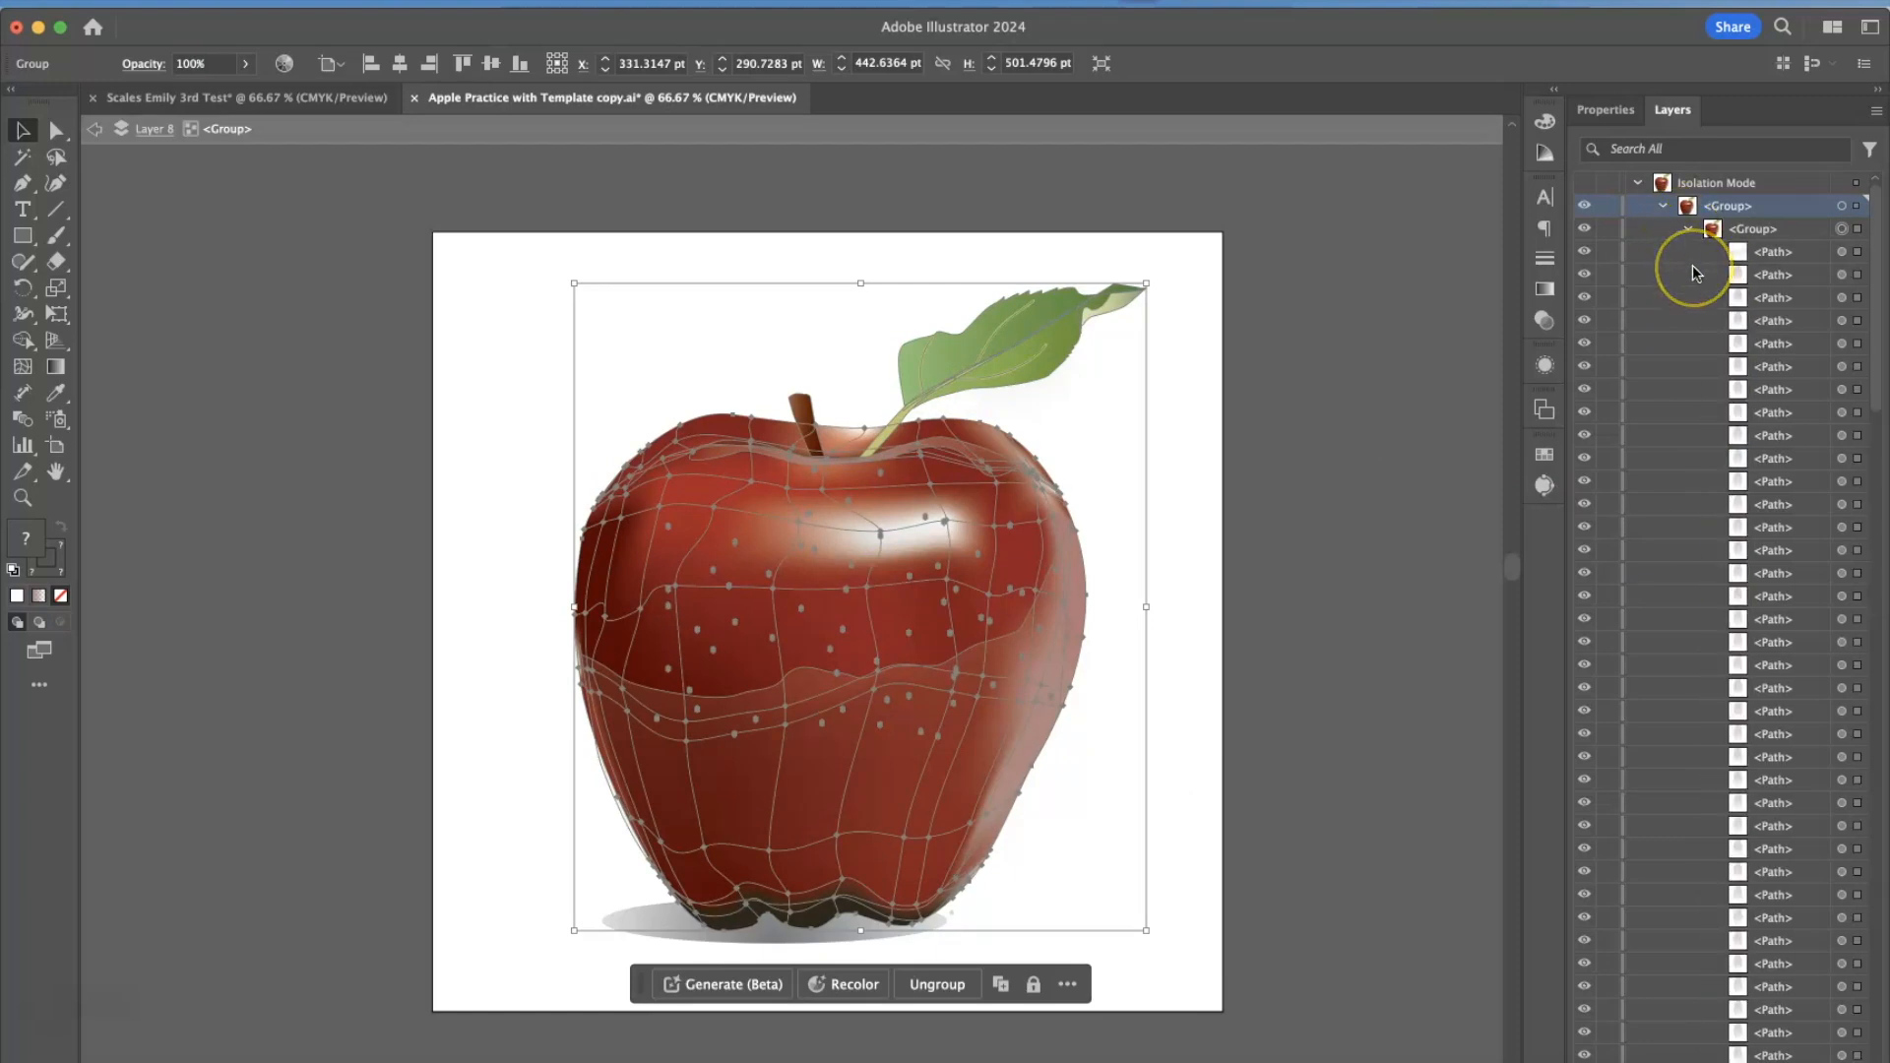
pyautogui.scroll(-3, 1763, 430)
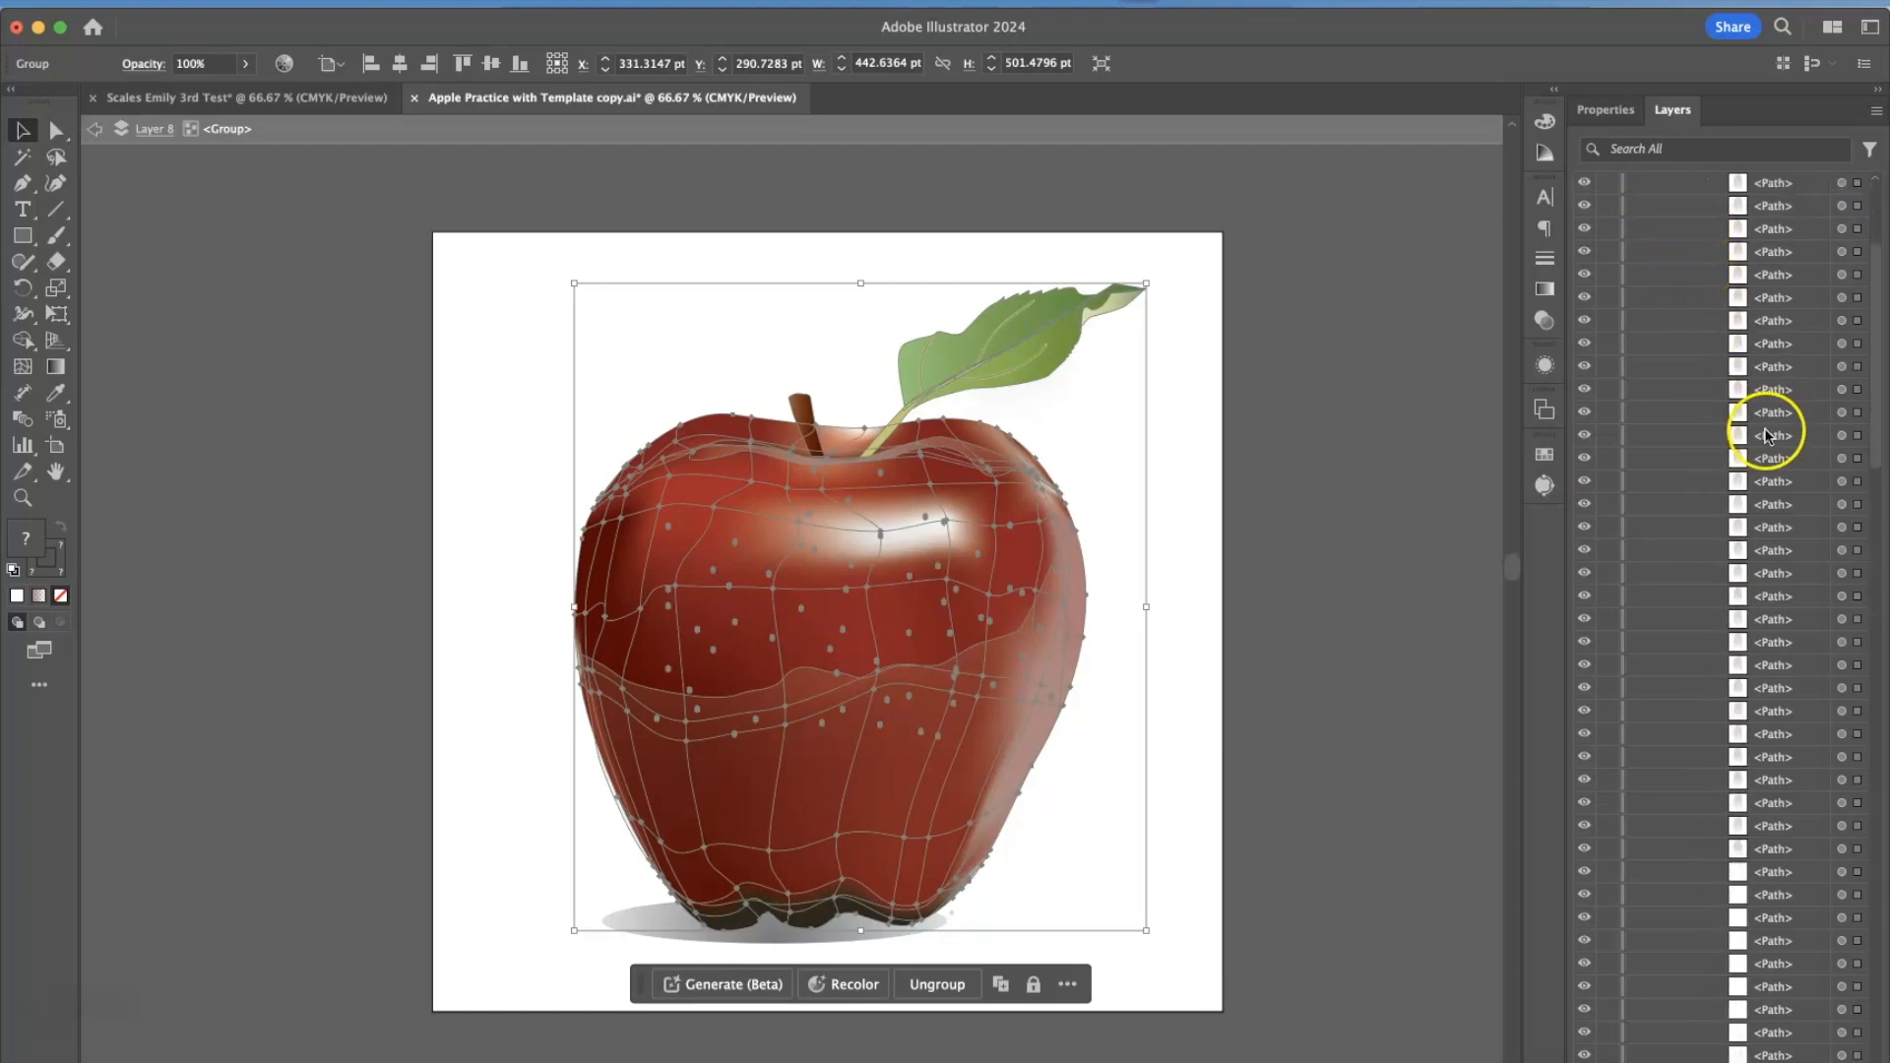
# Ungroup the nested apple group within isolation mode and clear the selection.
pyautogui.click(1127, 686)
pyautogui.click(954, 688)
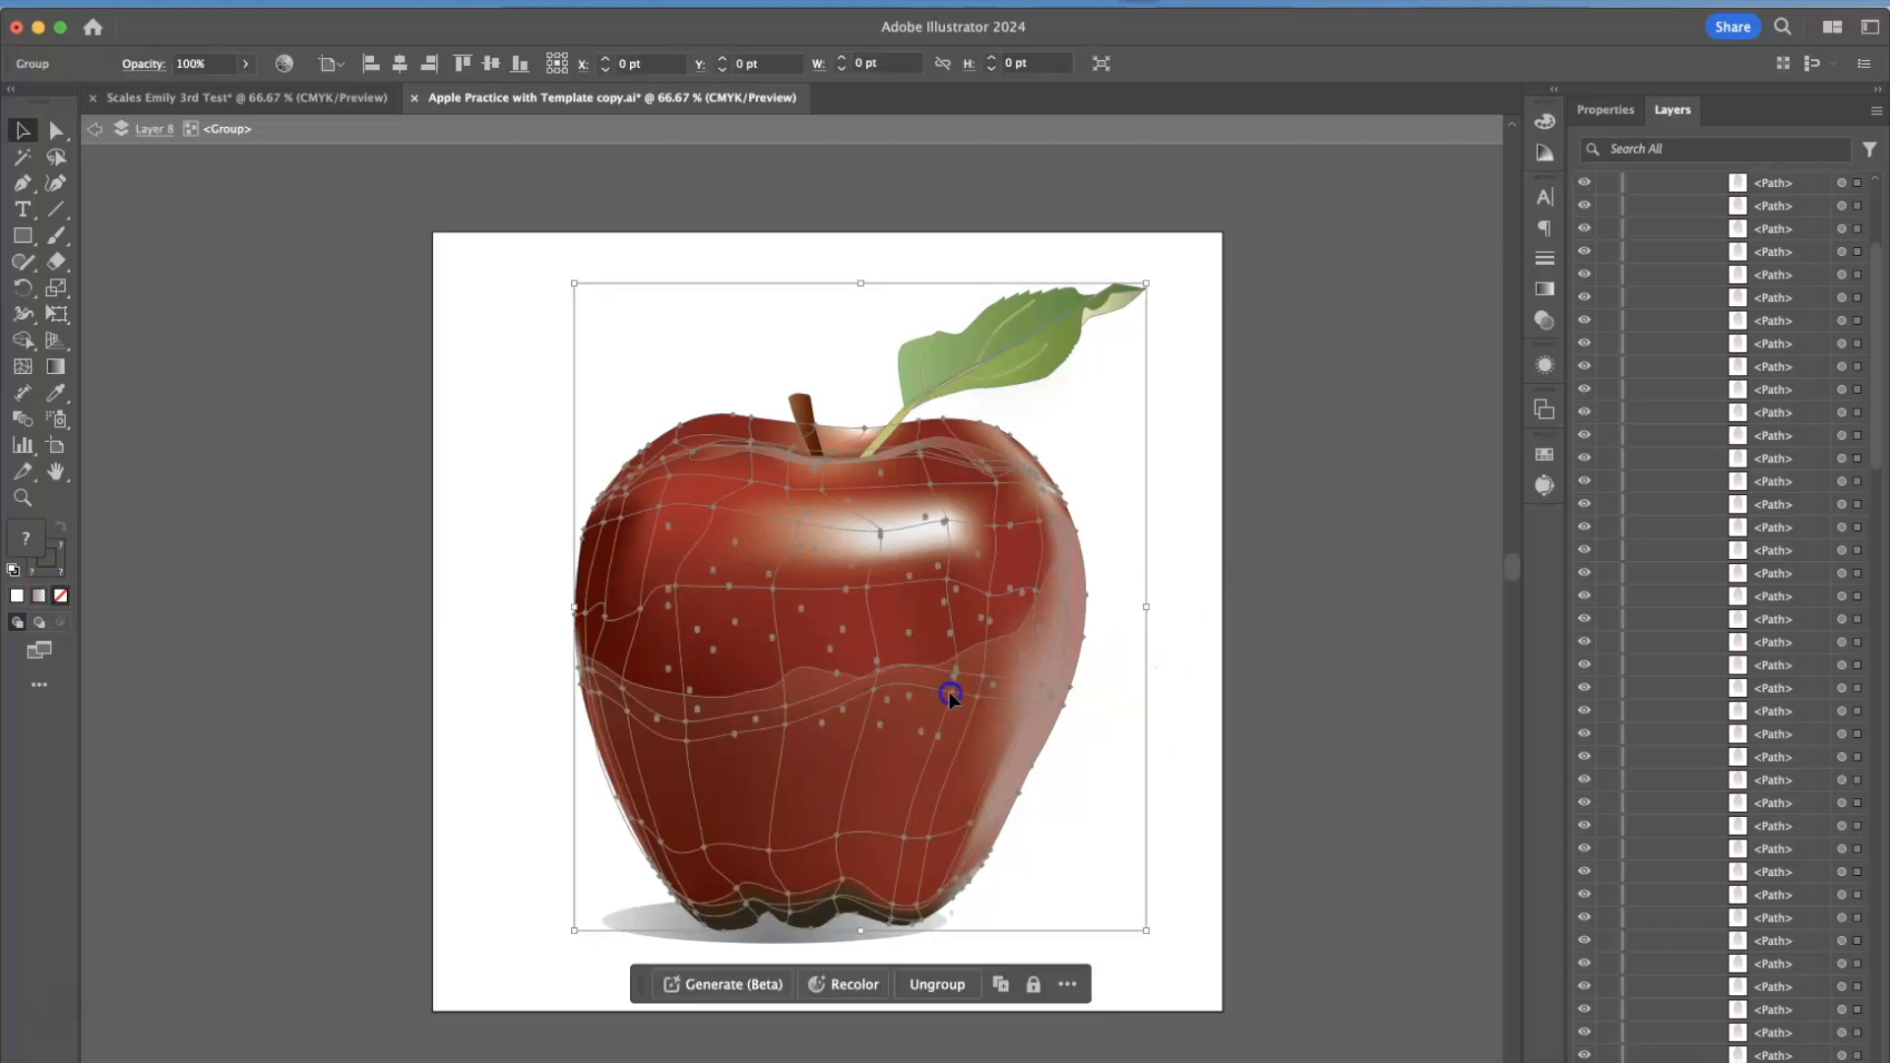
pyautogui.click(1226, 637)
pyautogui.scroll(3, 1723, 403)
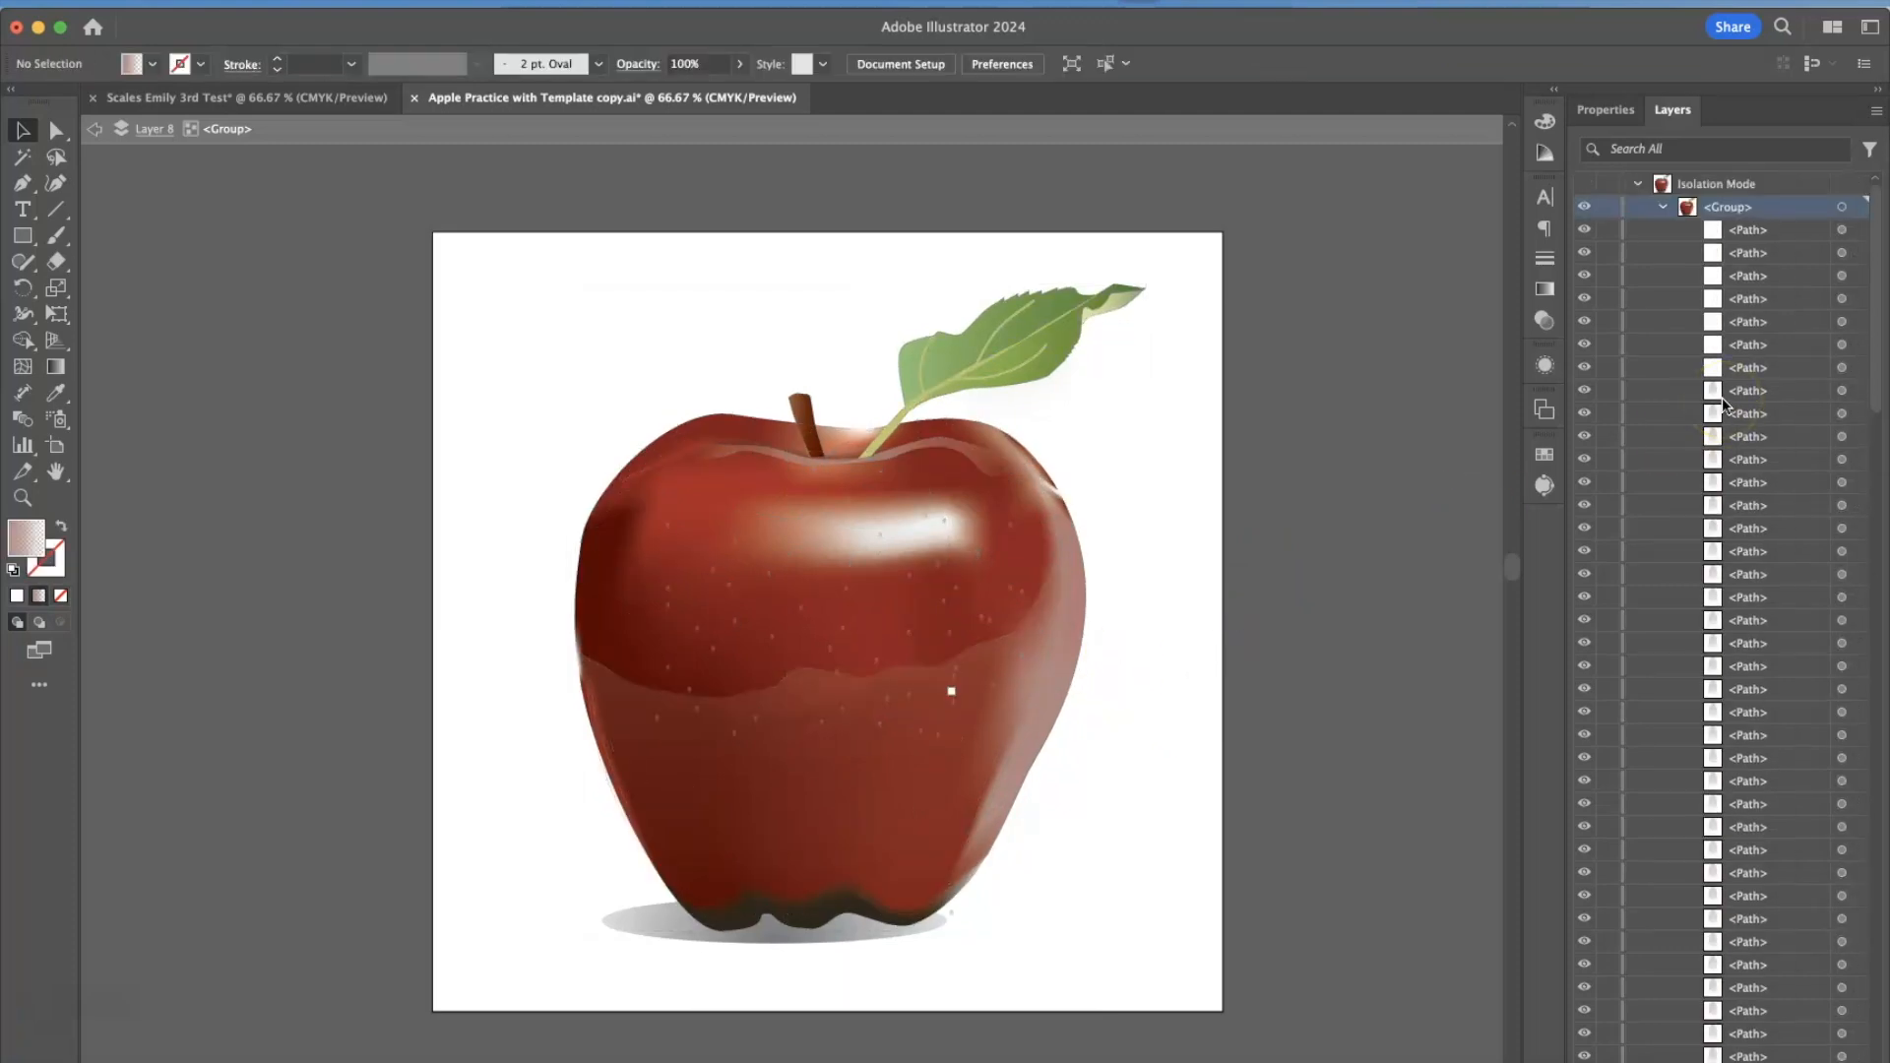
pyautogui.scroll(-2, 1723, 403)
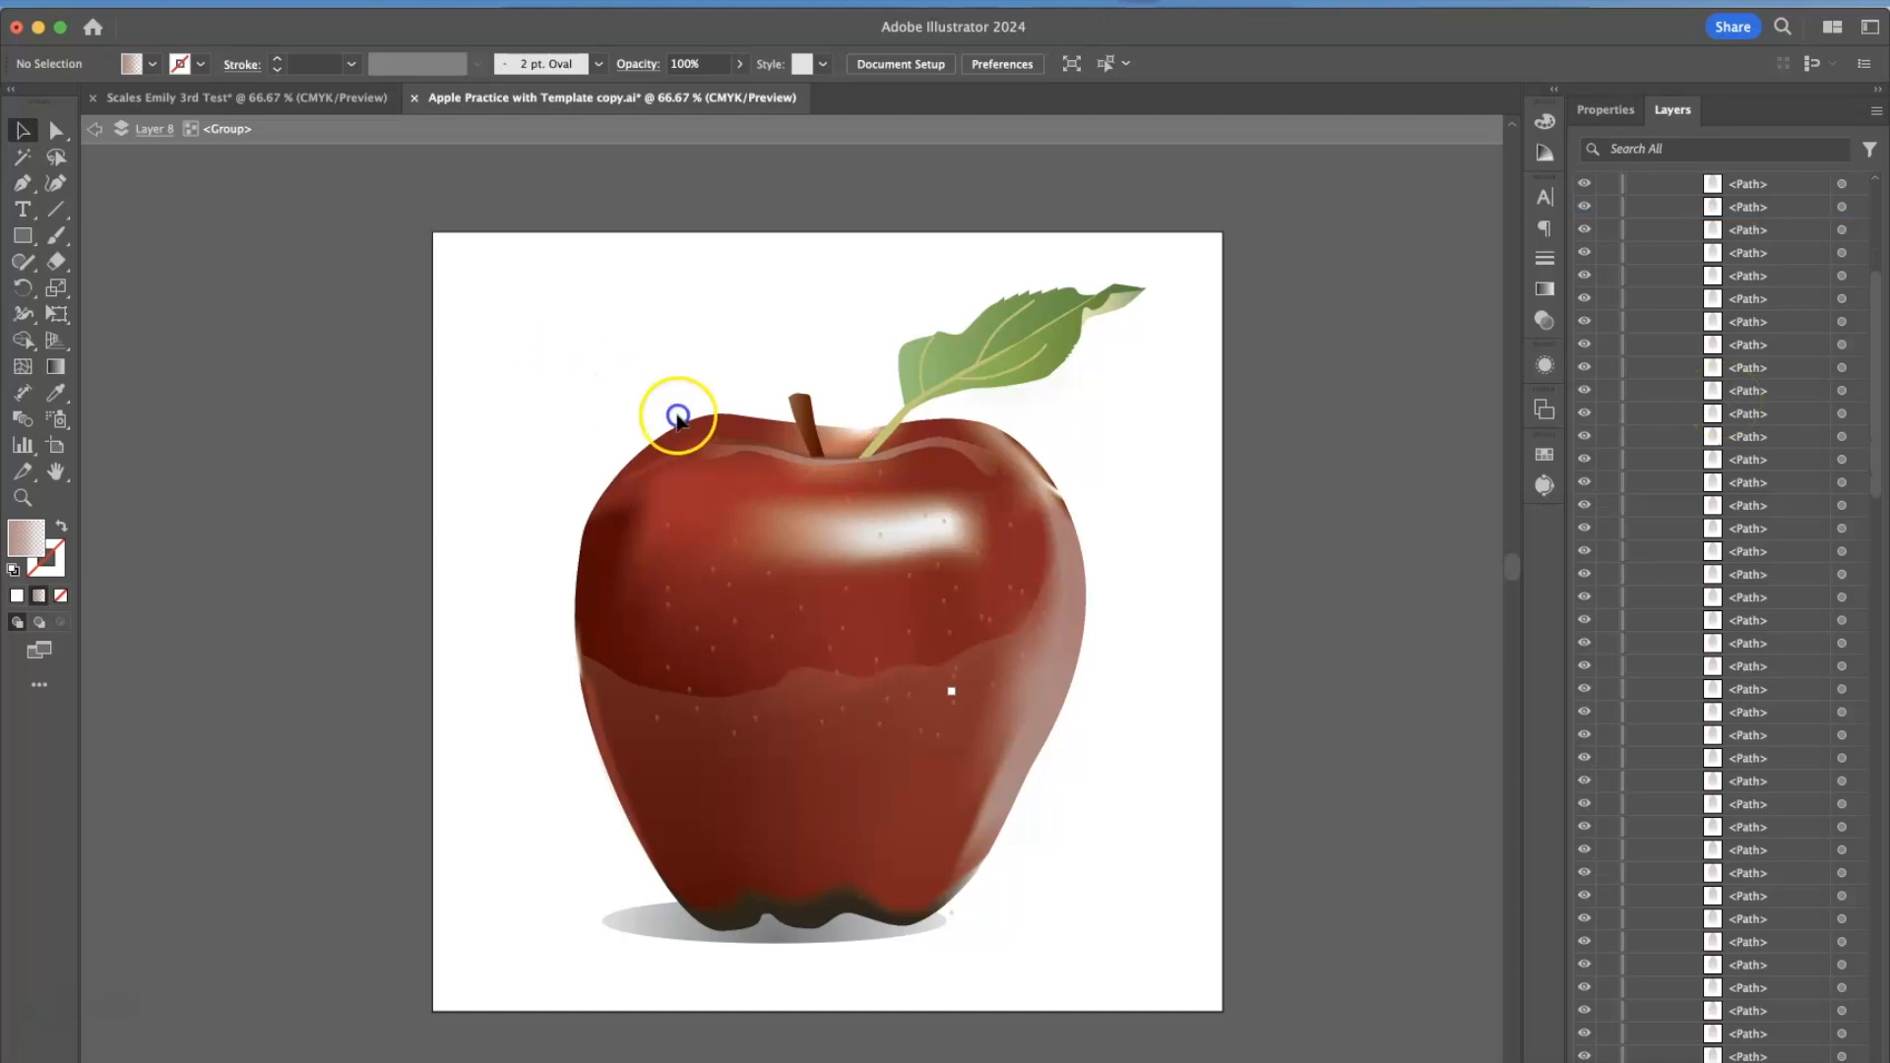
# Select the apple's paths in the isolated group, deselect them and look through the path list.
pyautogui.click(678, 417)
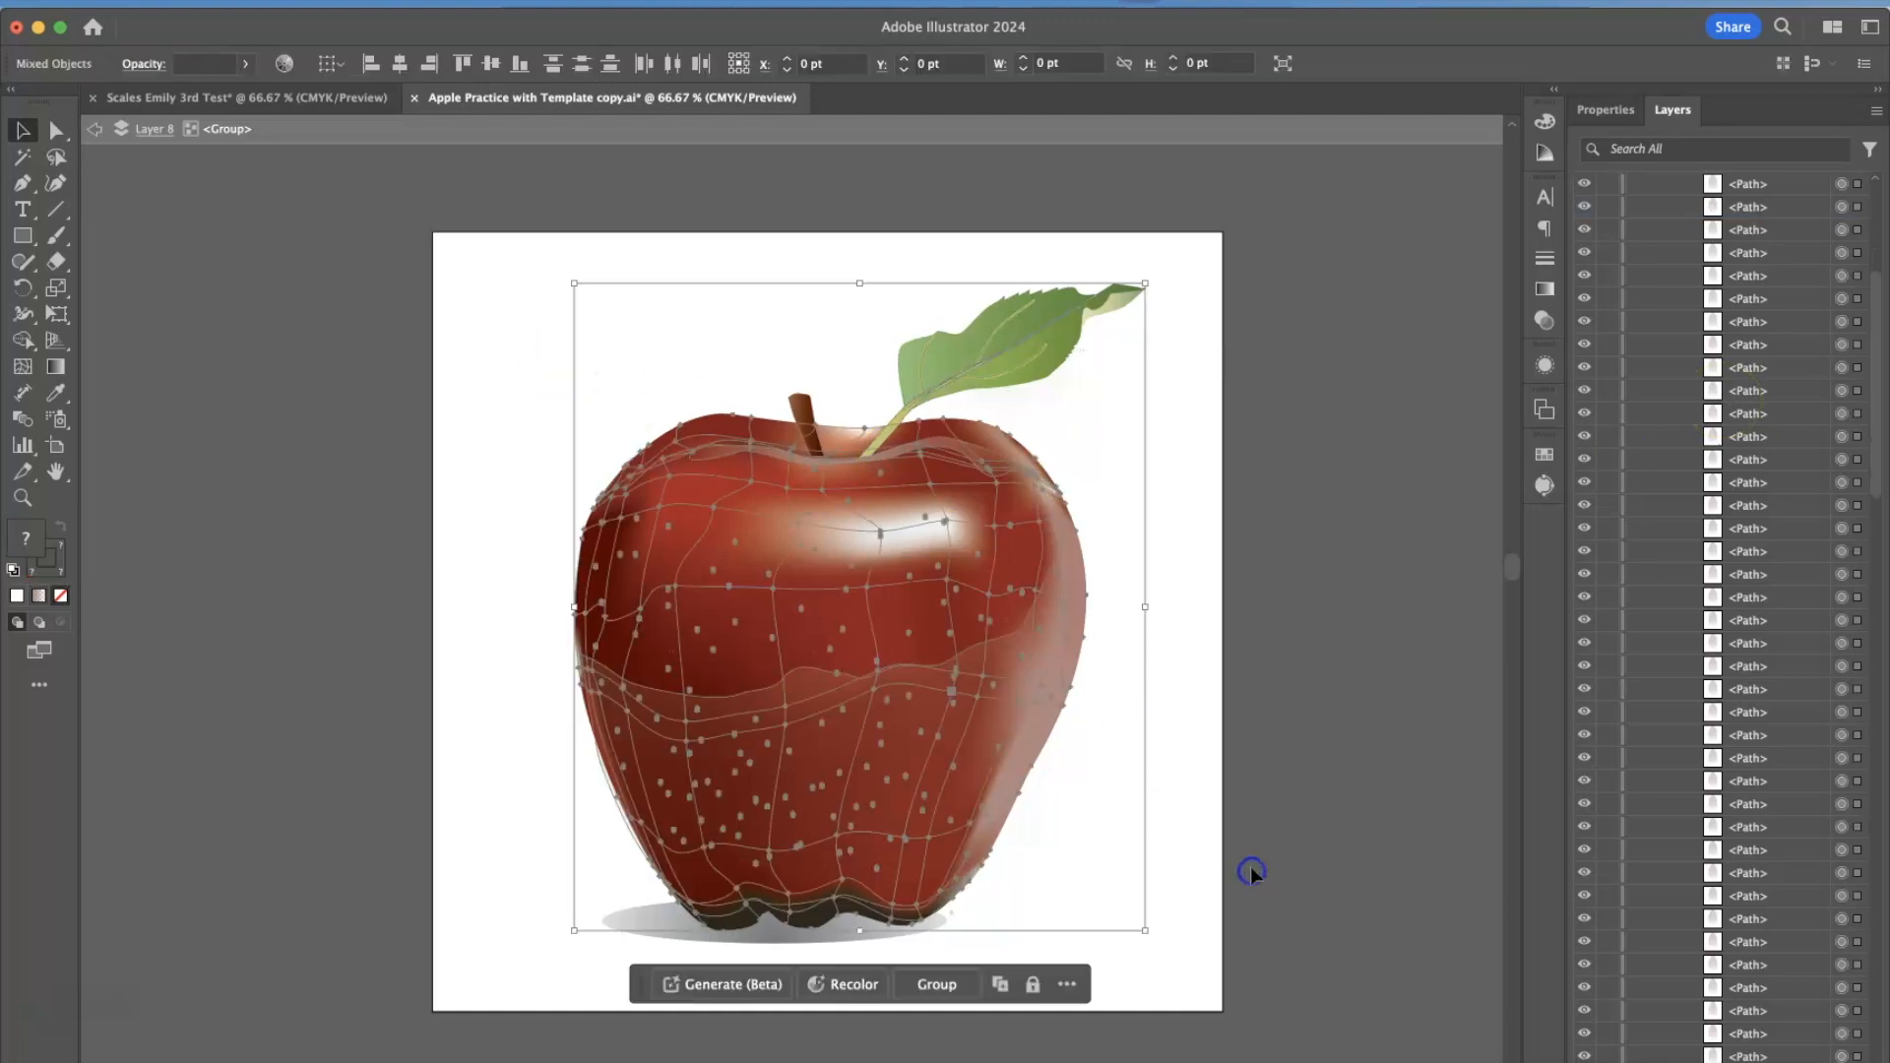
pyautogui.click(1167, 819)
pyautogui.scroll(-10, 1740, 370)
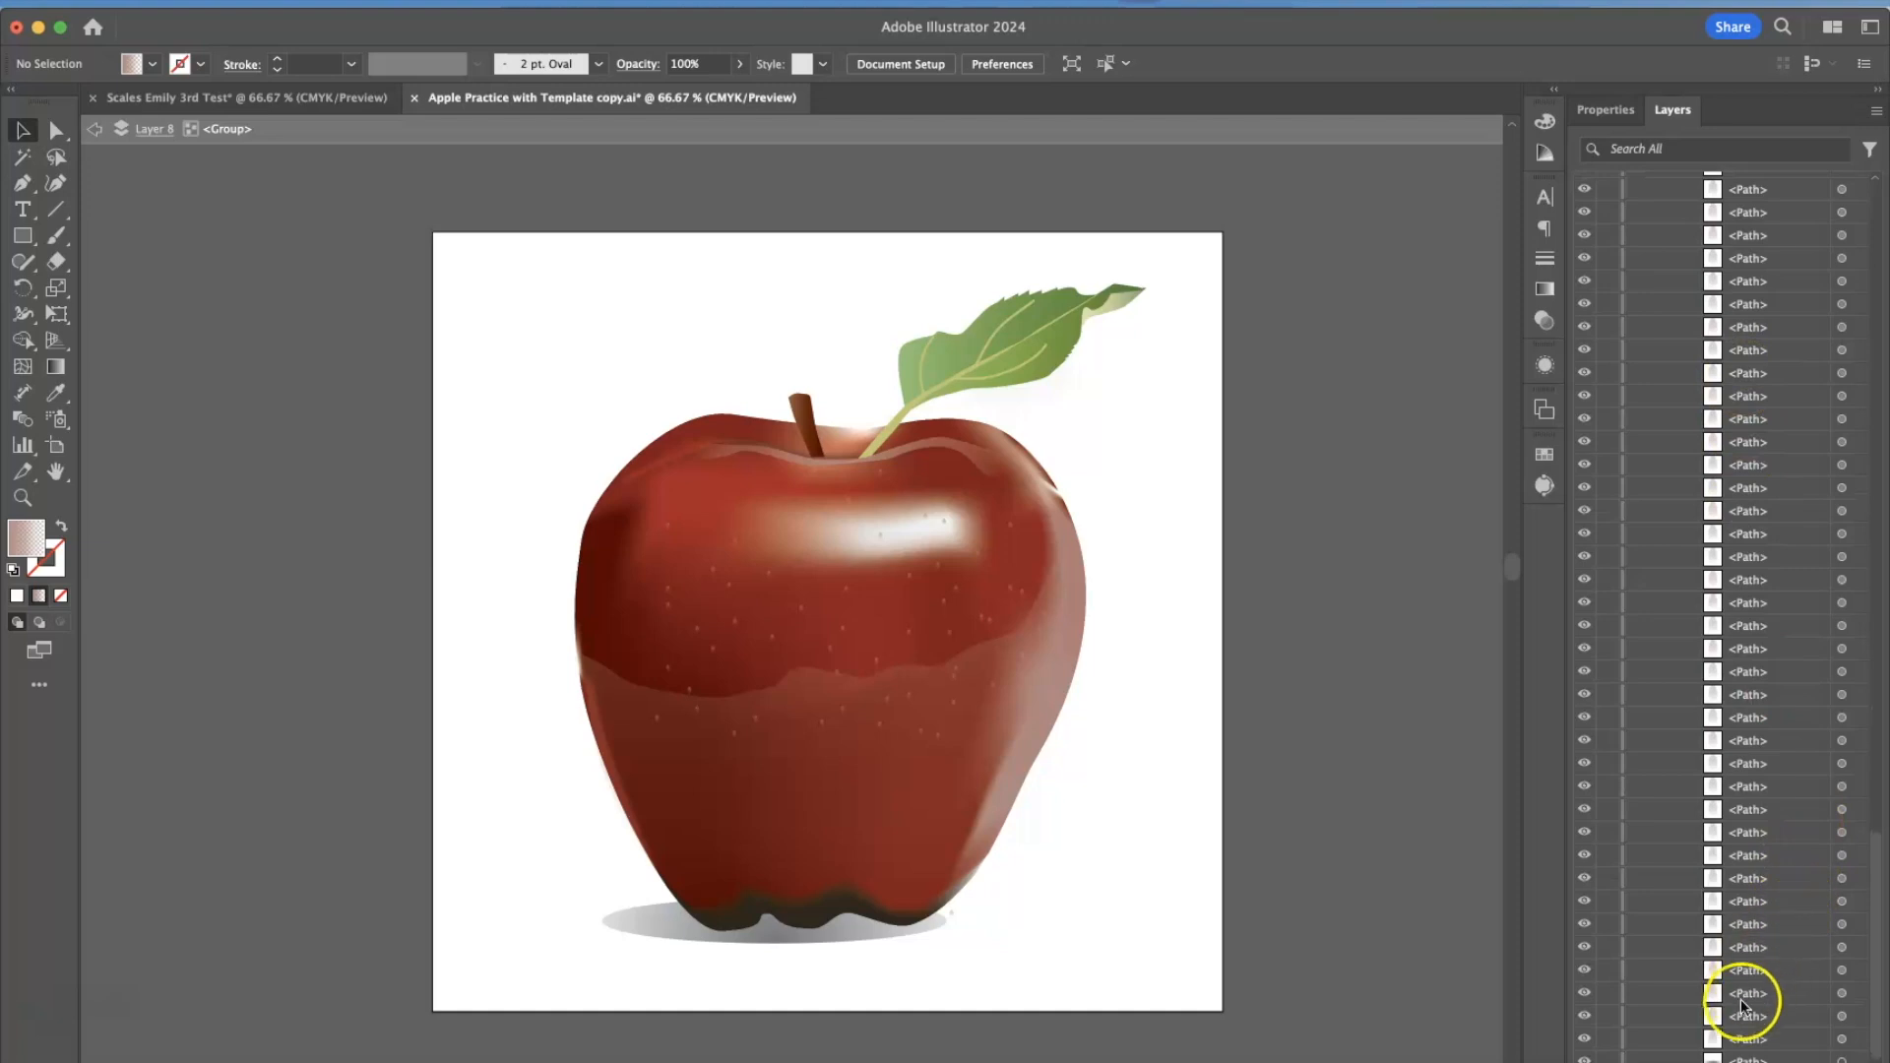
pyautogui.scroll(15, 1735, 1020)
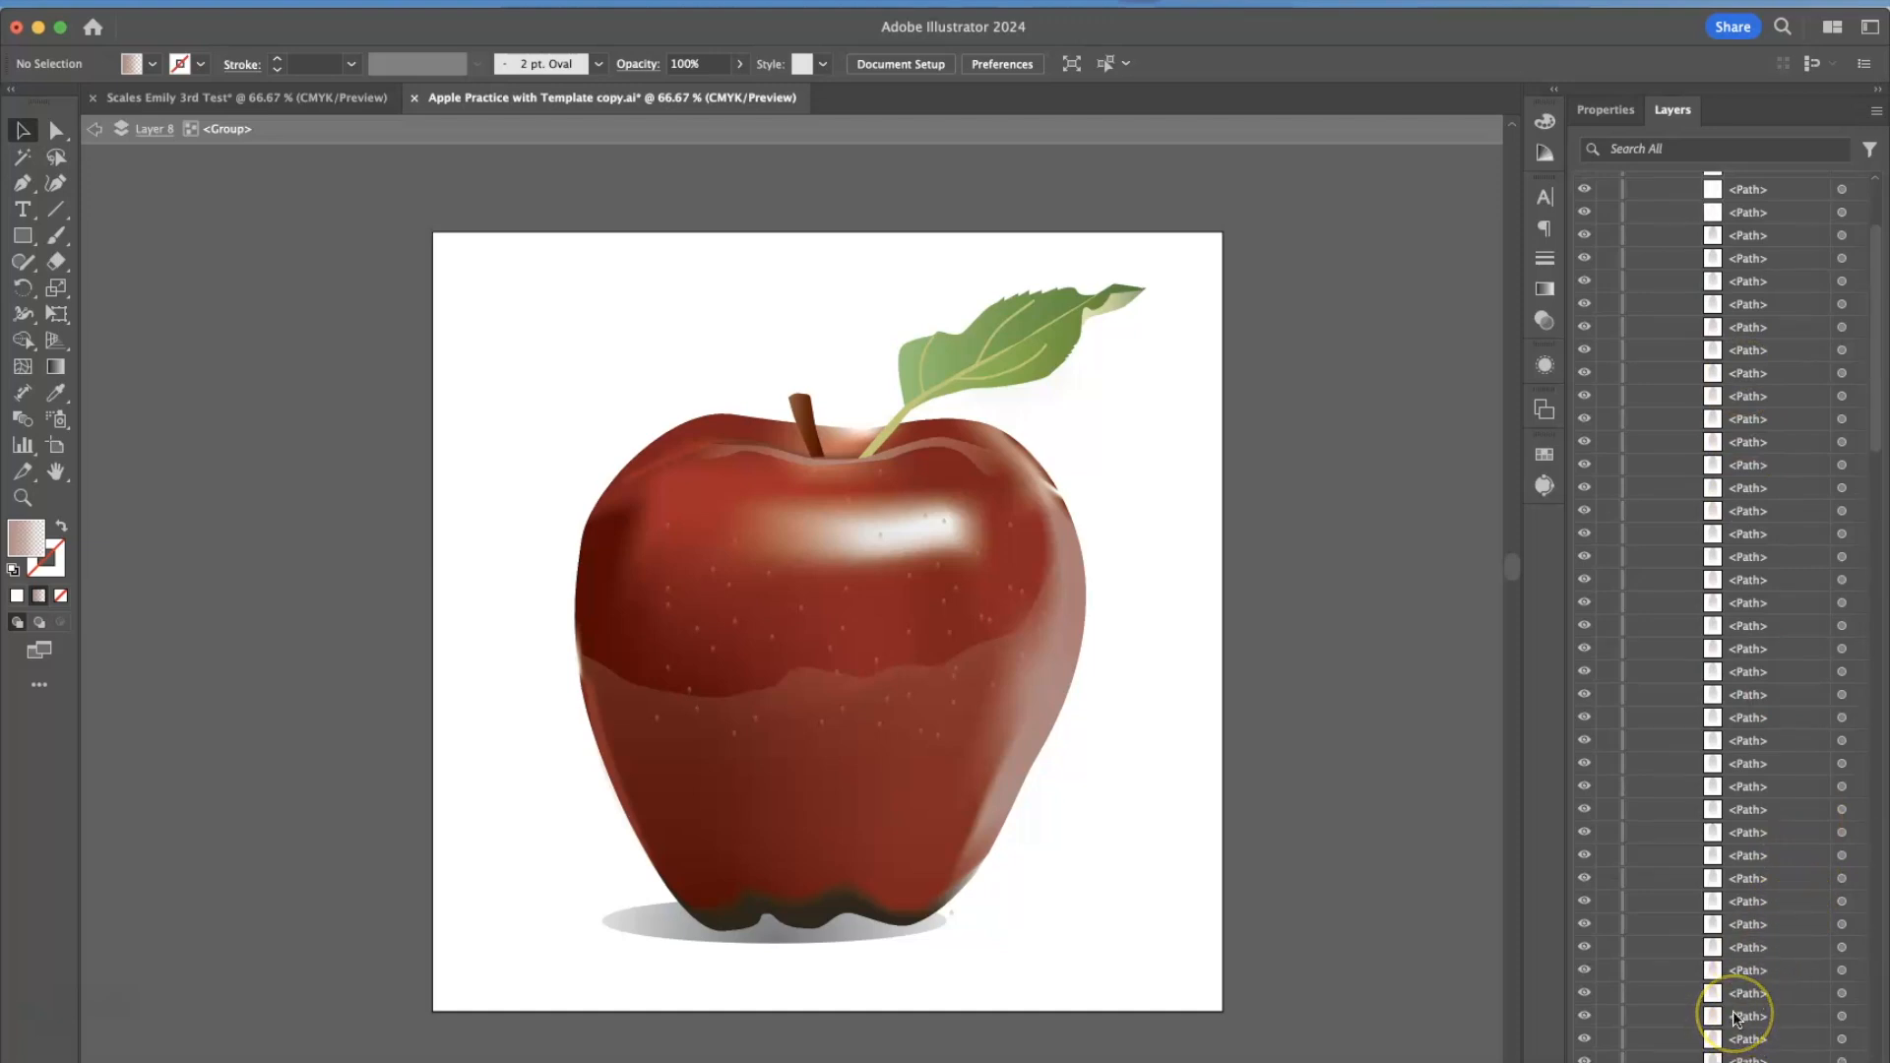
# Exit isolation mode and expand the group under Layer 8 to review its path list.
pyautogui.click(1662, 208)
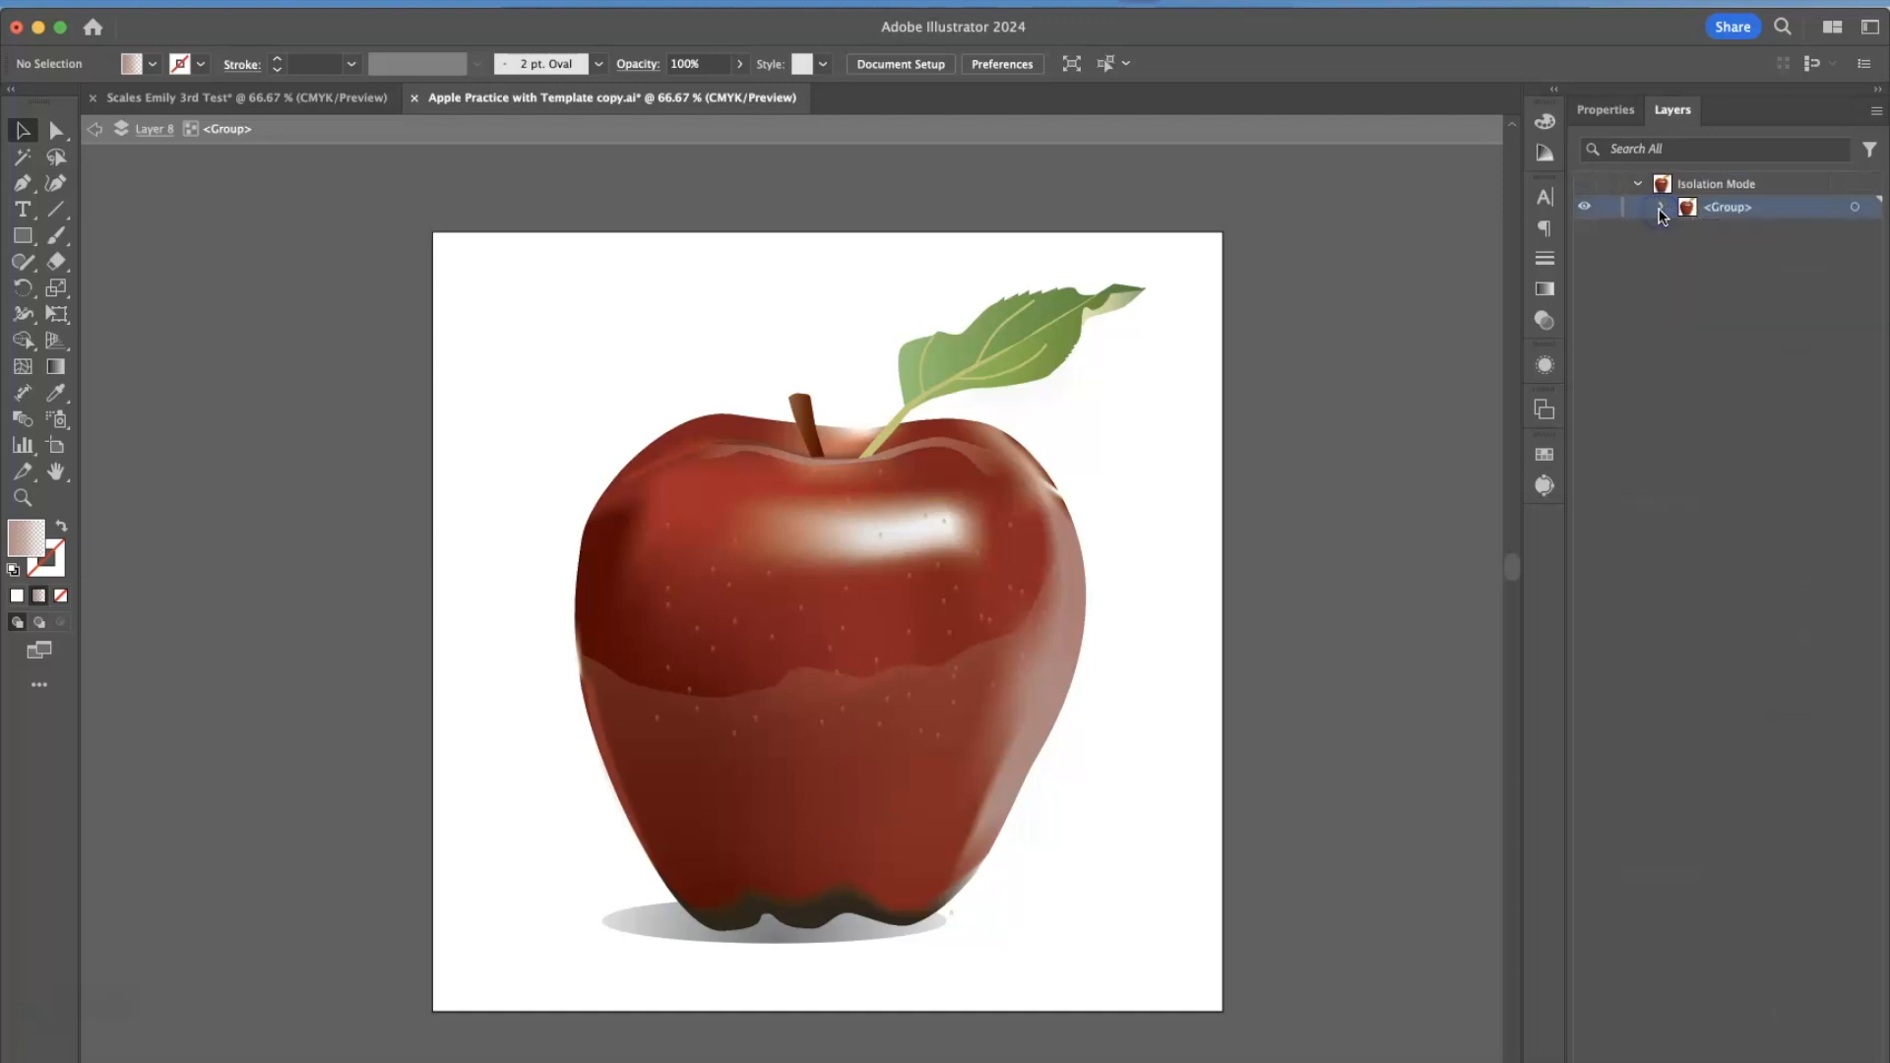
pyautogui.press('Escape')
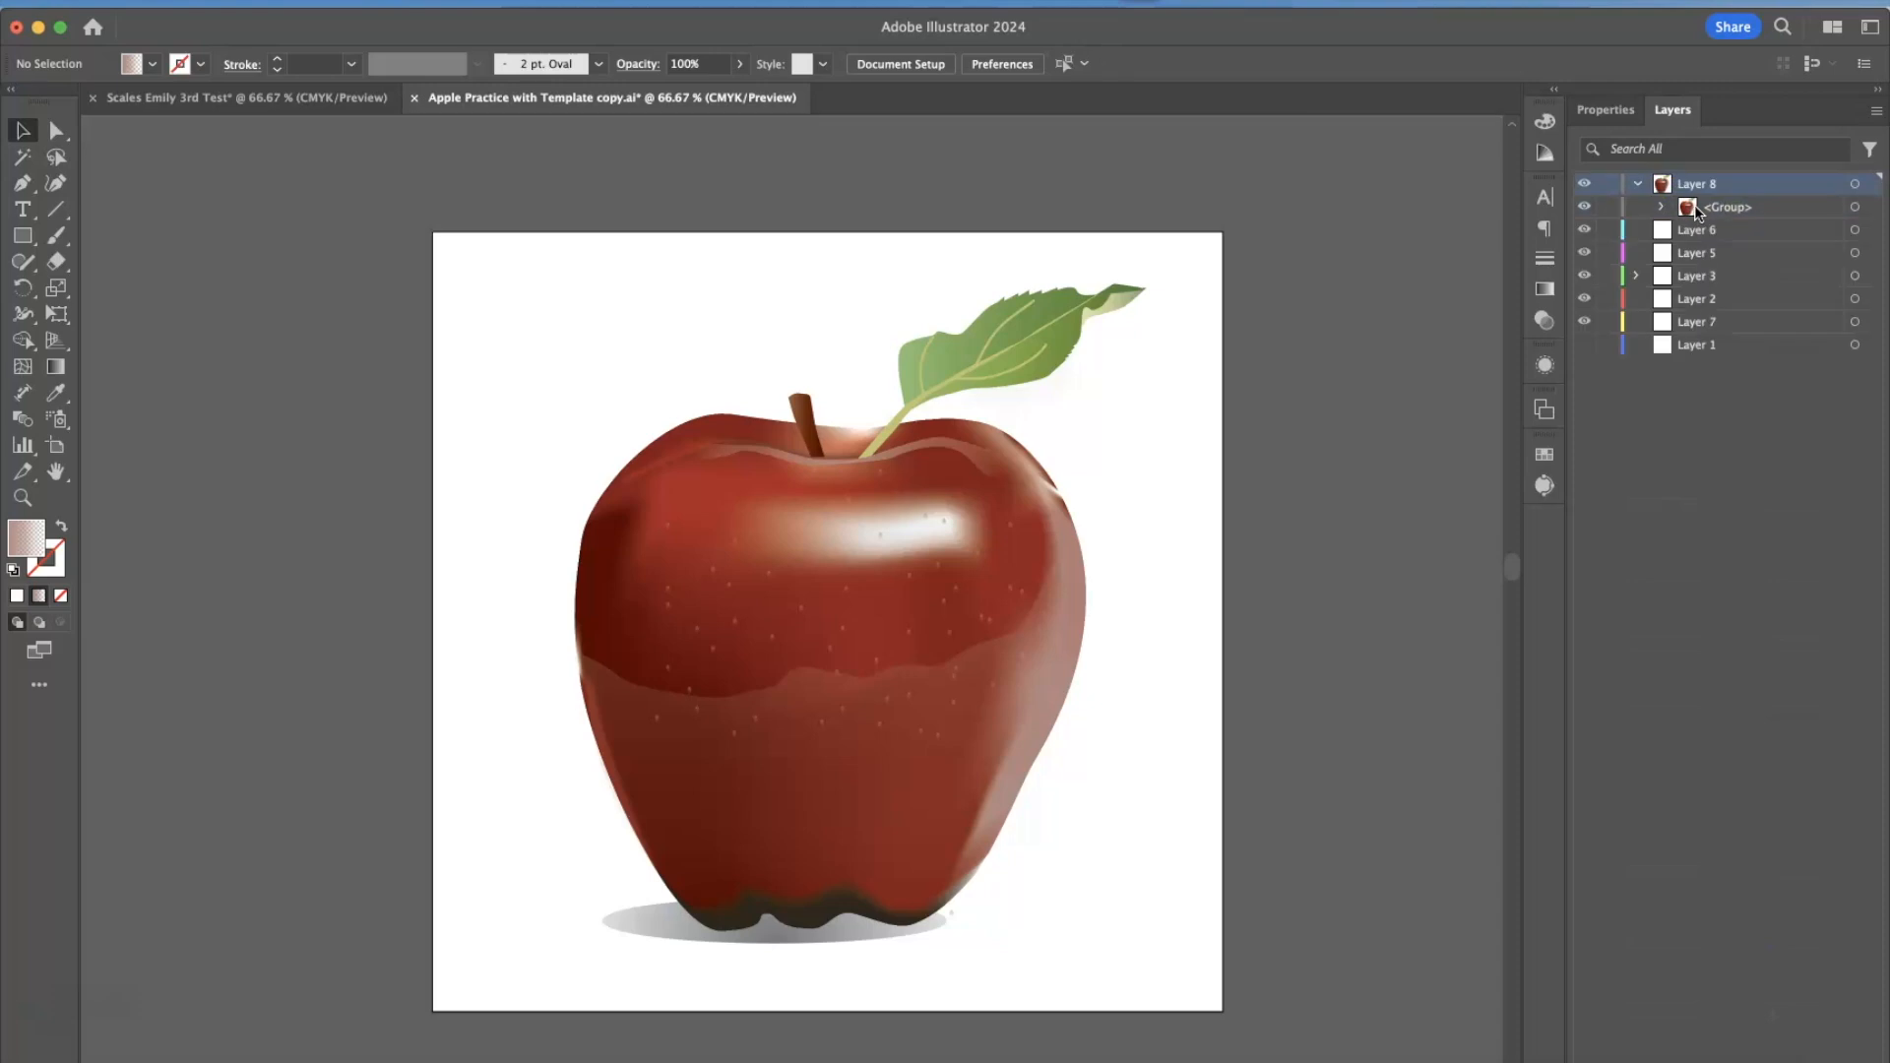
pyautogui.click(1661, 207)
pyautogui.scroll(-10, 1762, 499)
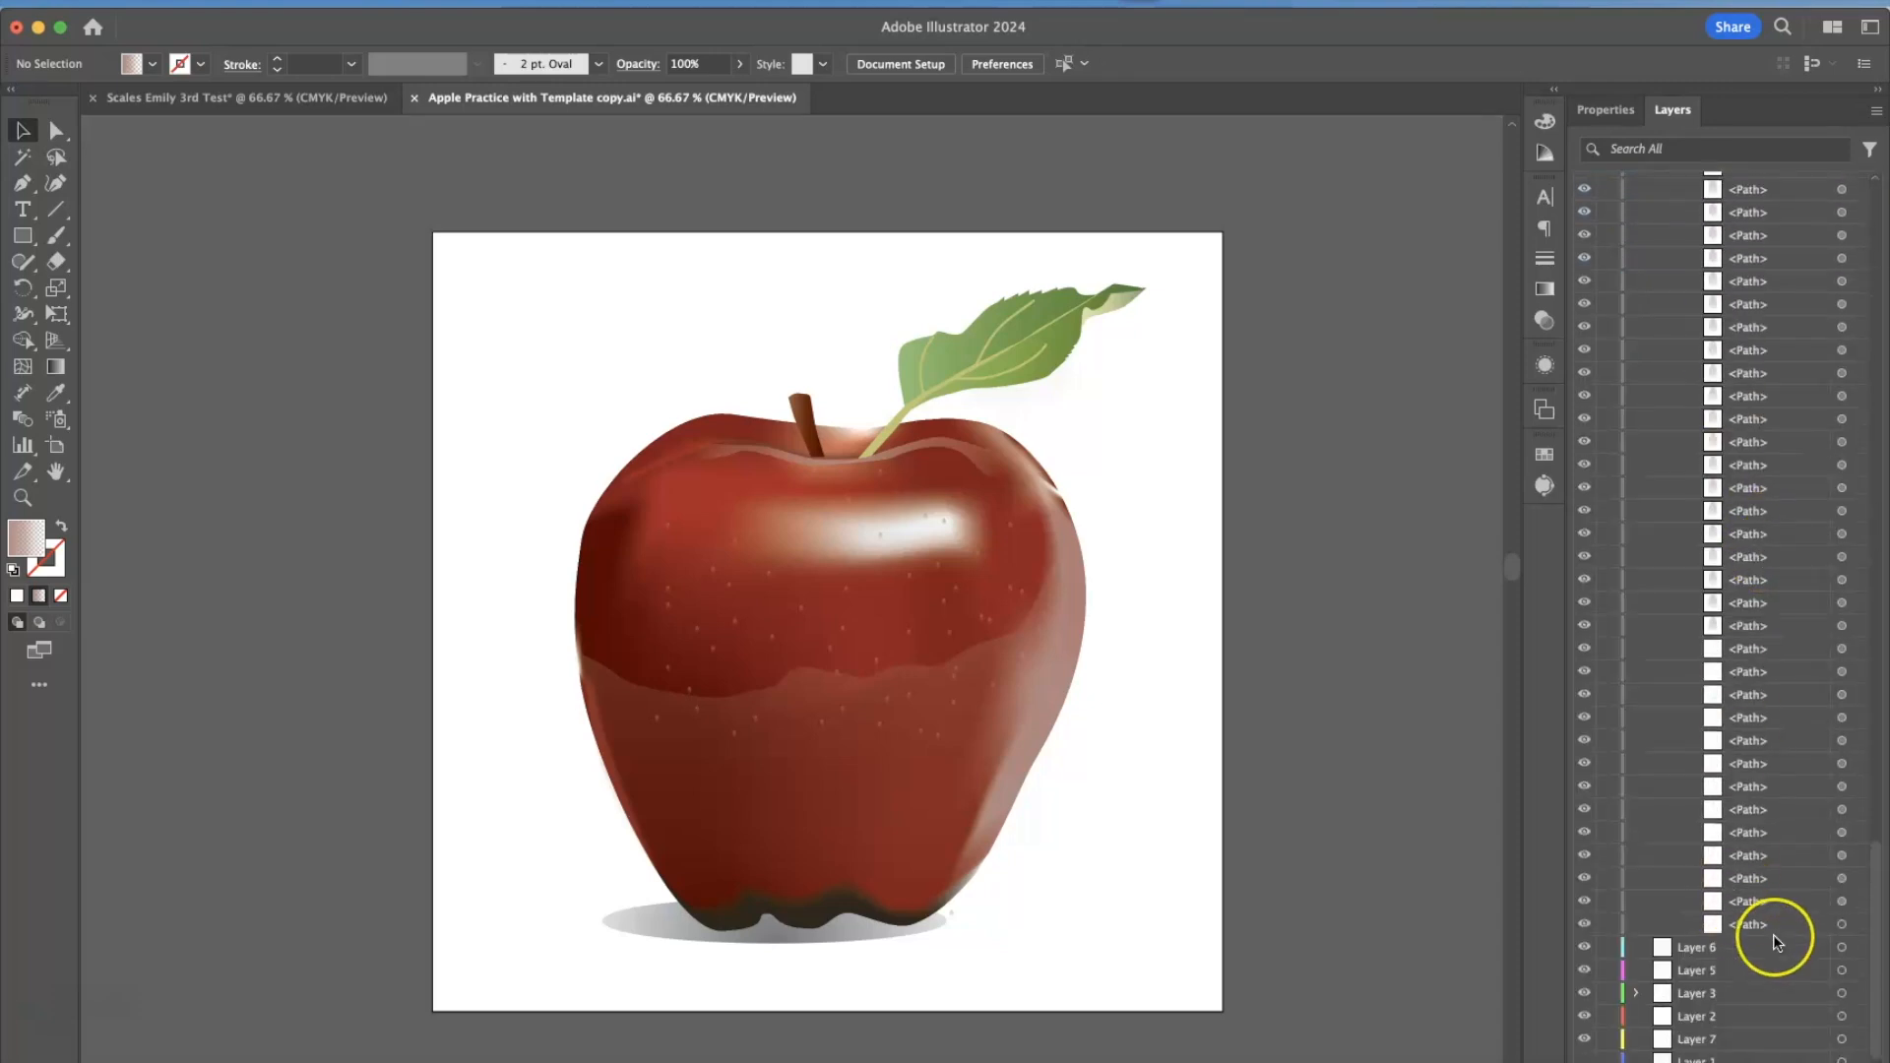
# Select the whole apple group and expand Layer 3 in the layer list to view its sublayer.
pyautogui.click(1034, 367)
pyautogui.click(1637, 995)
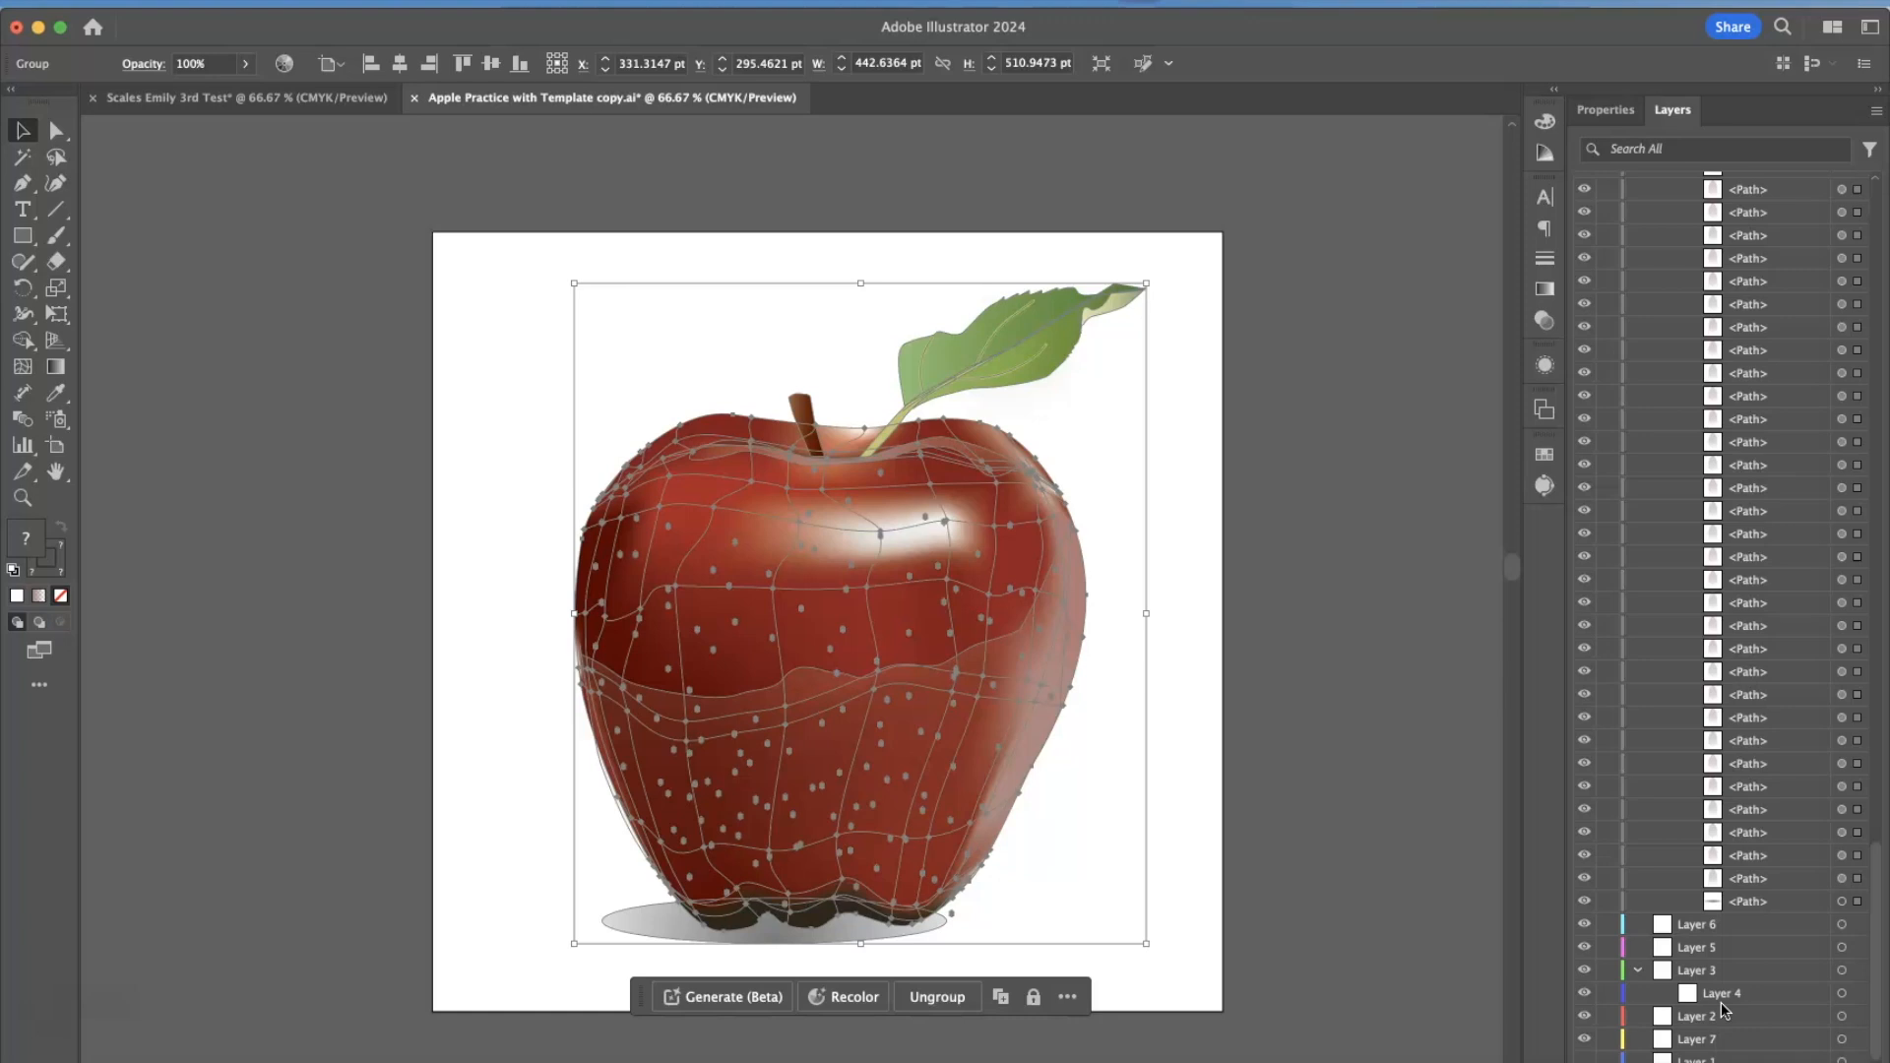
pyautogui.scroll(20, 1747, 546)
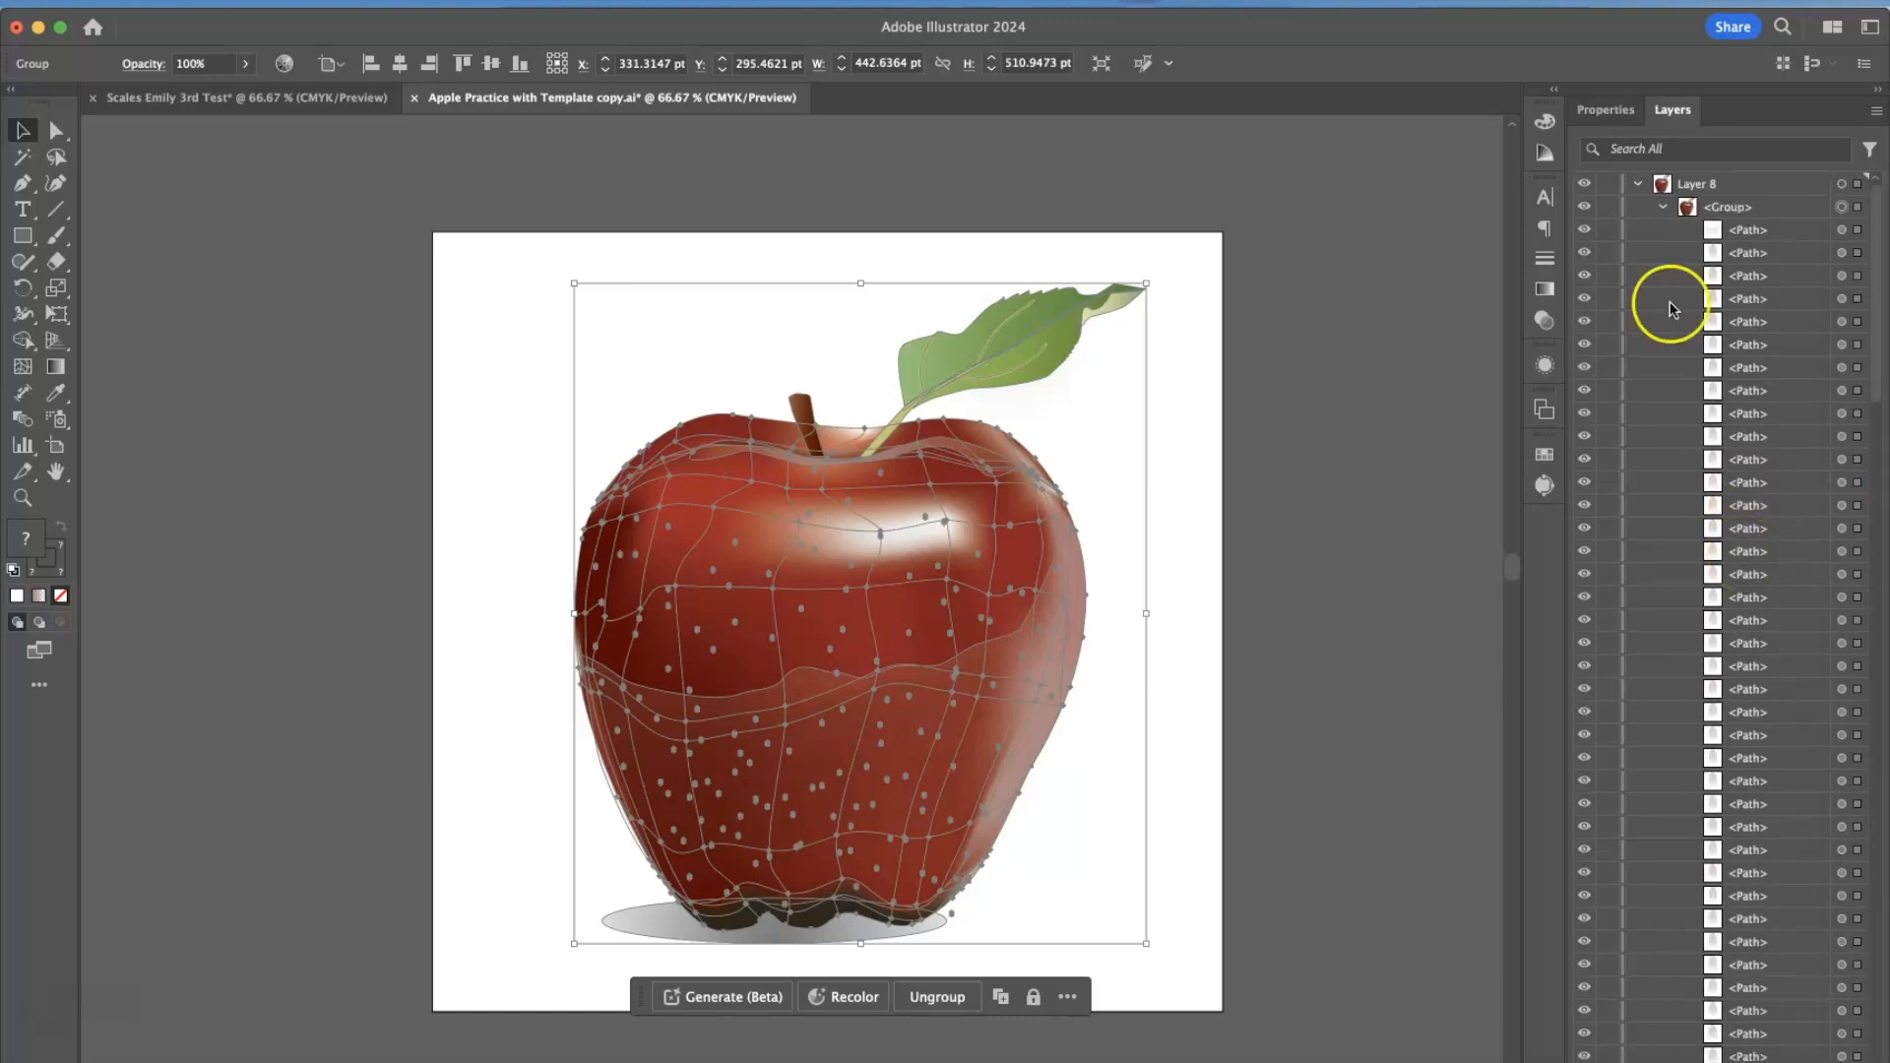
# Ungroup the apple group in Layer 8, check the end of the path list and clear the selection.
pyautogui.click(1188, 439)
pyautogui.click(1124, 309)
pyautogui.press('super+shift+g')
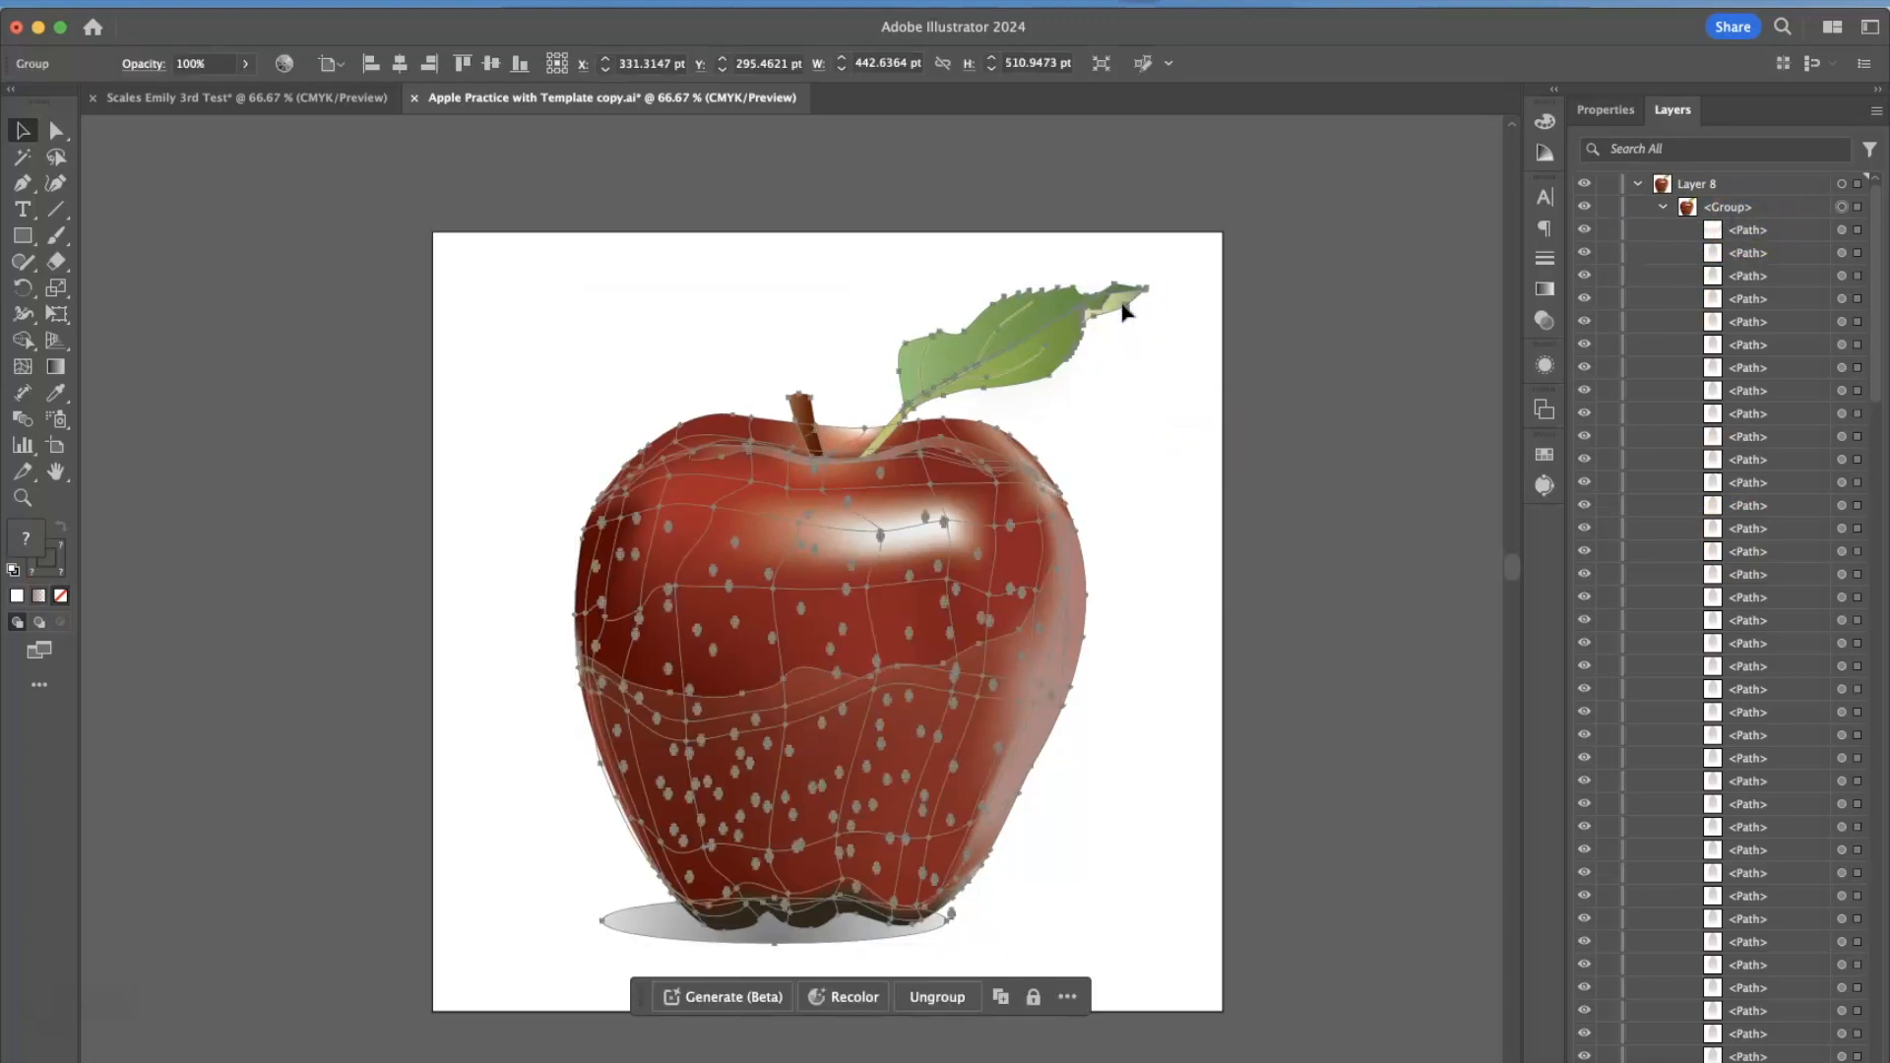
pyautogui.click(1701, 293)
pyautogui.scroll(-15, 1729, 360)
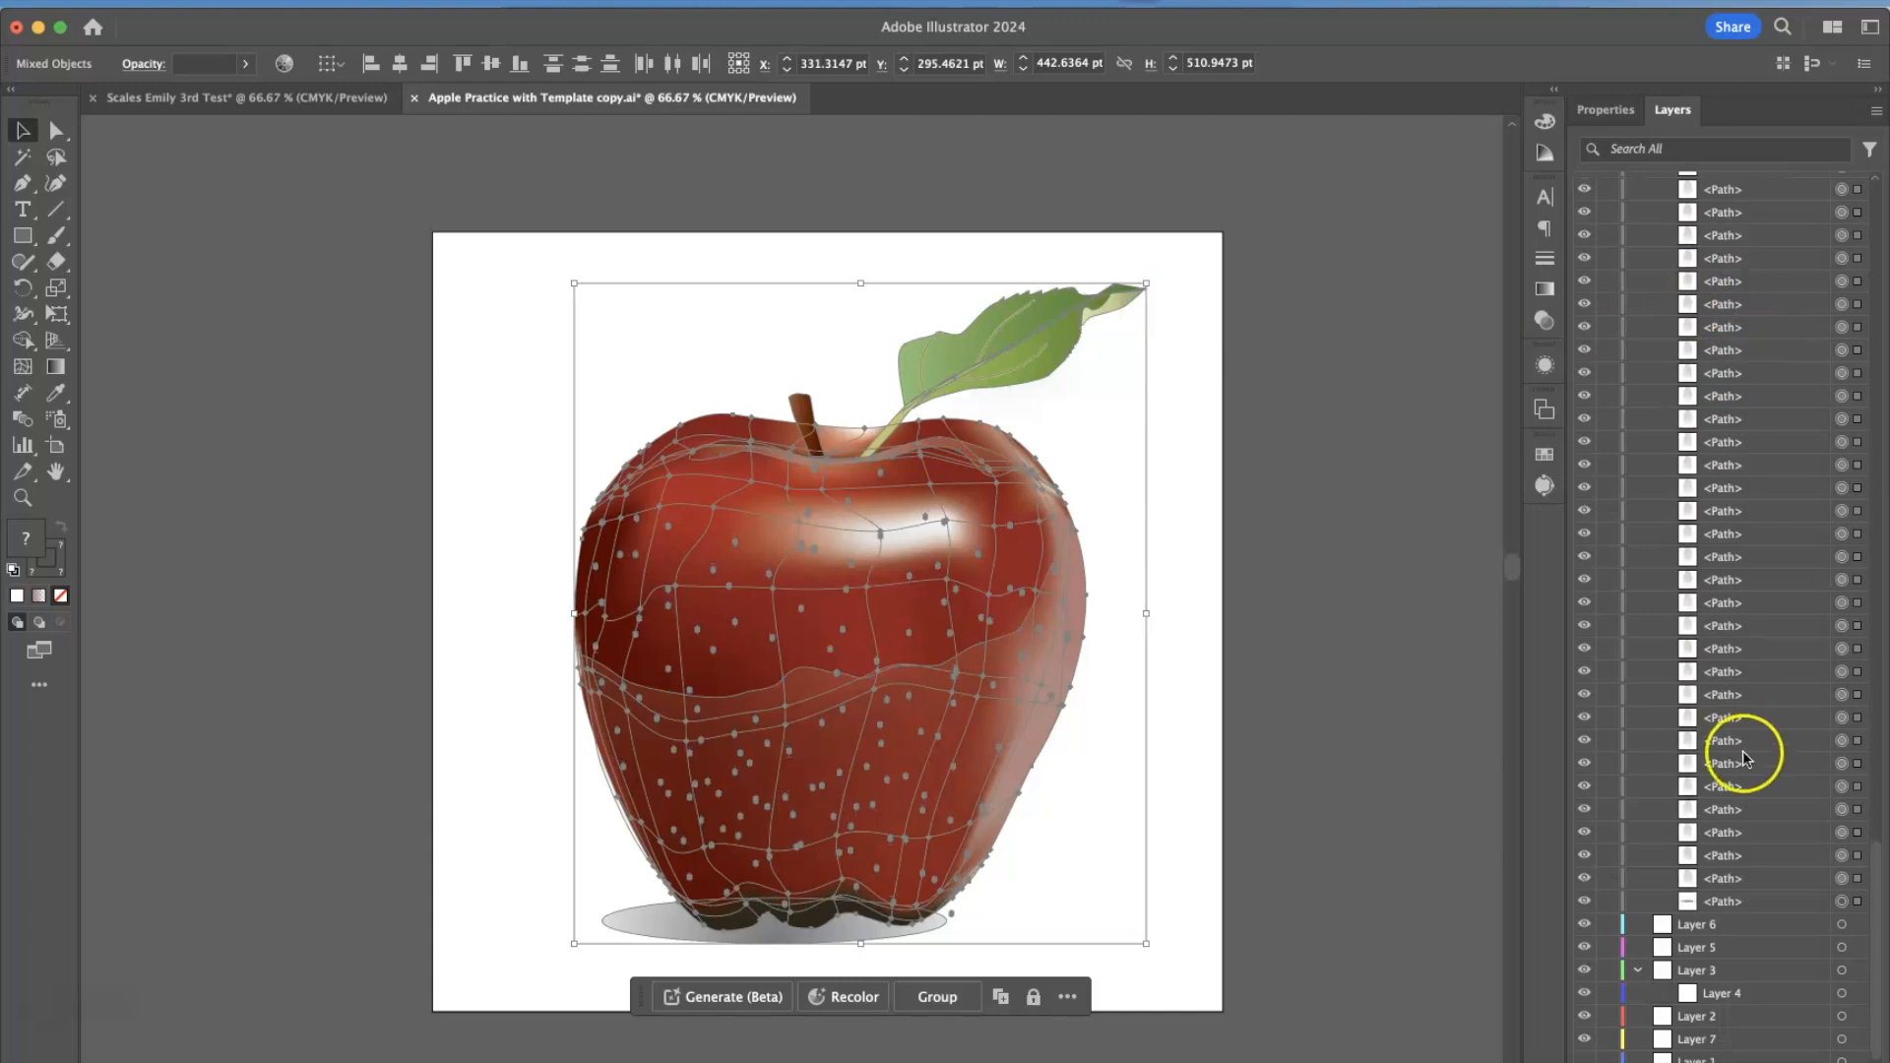
pyautogui.click(1413, 903)
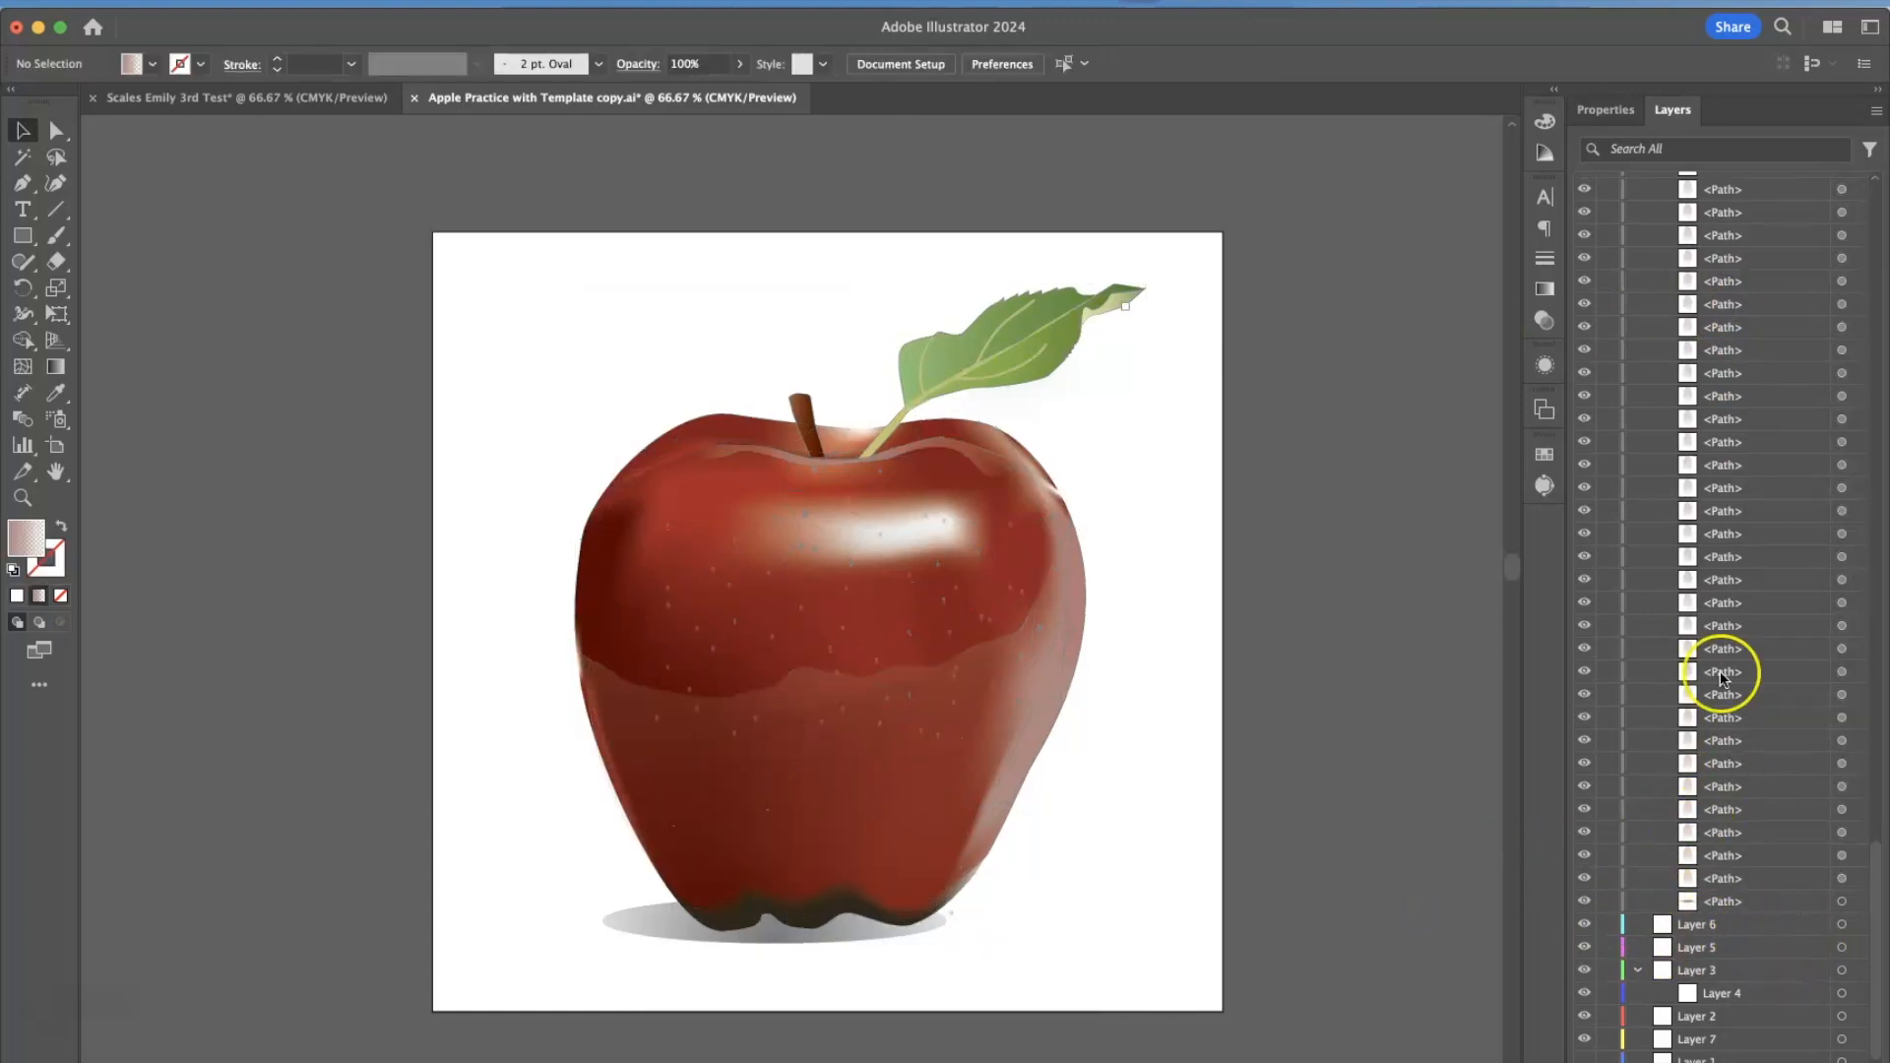
# Toggle Layer 8's visibility off and on, leaving the layer shown.
pyautogui.scroll(15, 1729, 669)
pyautogui.click(1584, 184)
pyautogui.click(1584, 184)
pyautogui.click(1584, 184)
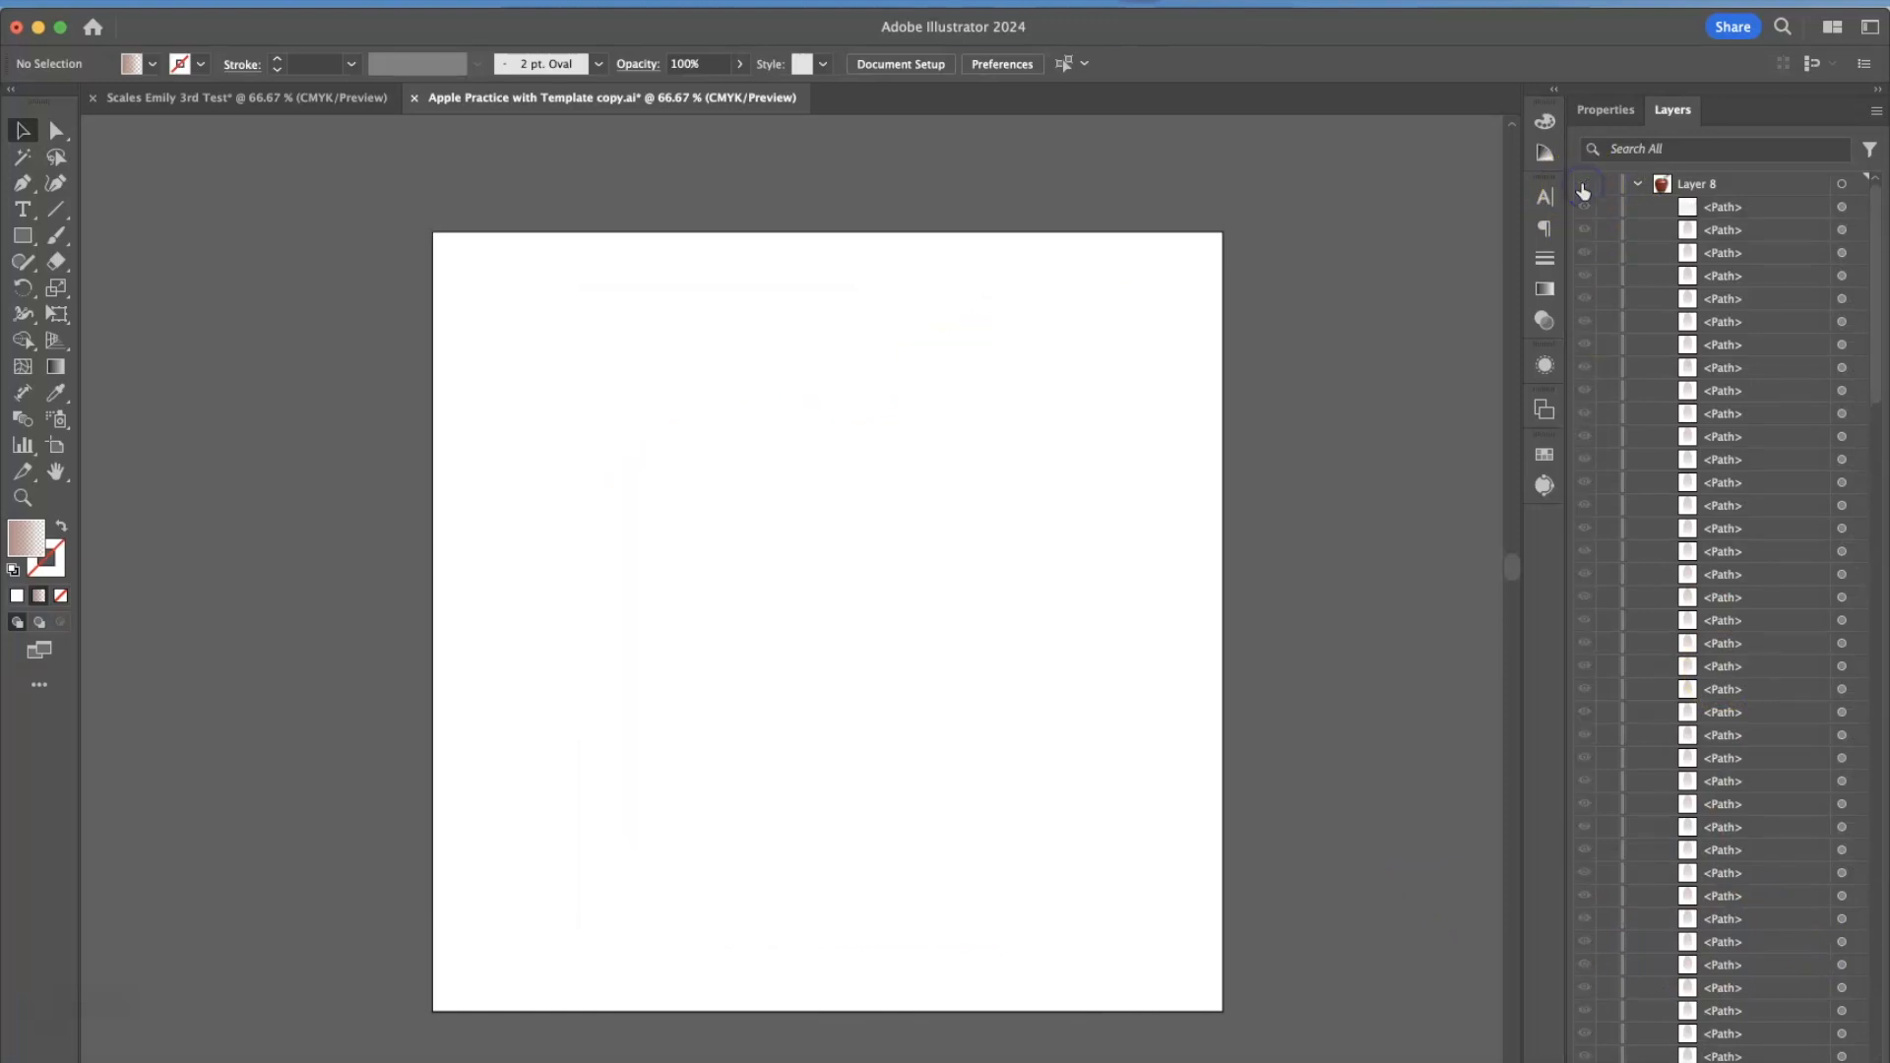
pyautogui.click(1584, 184)
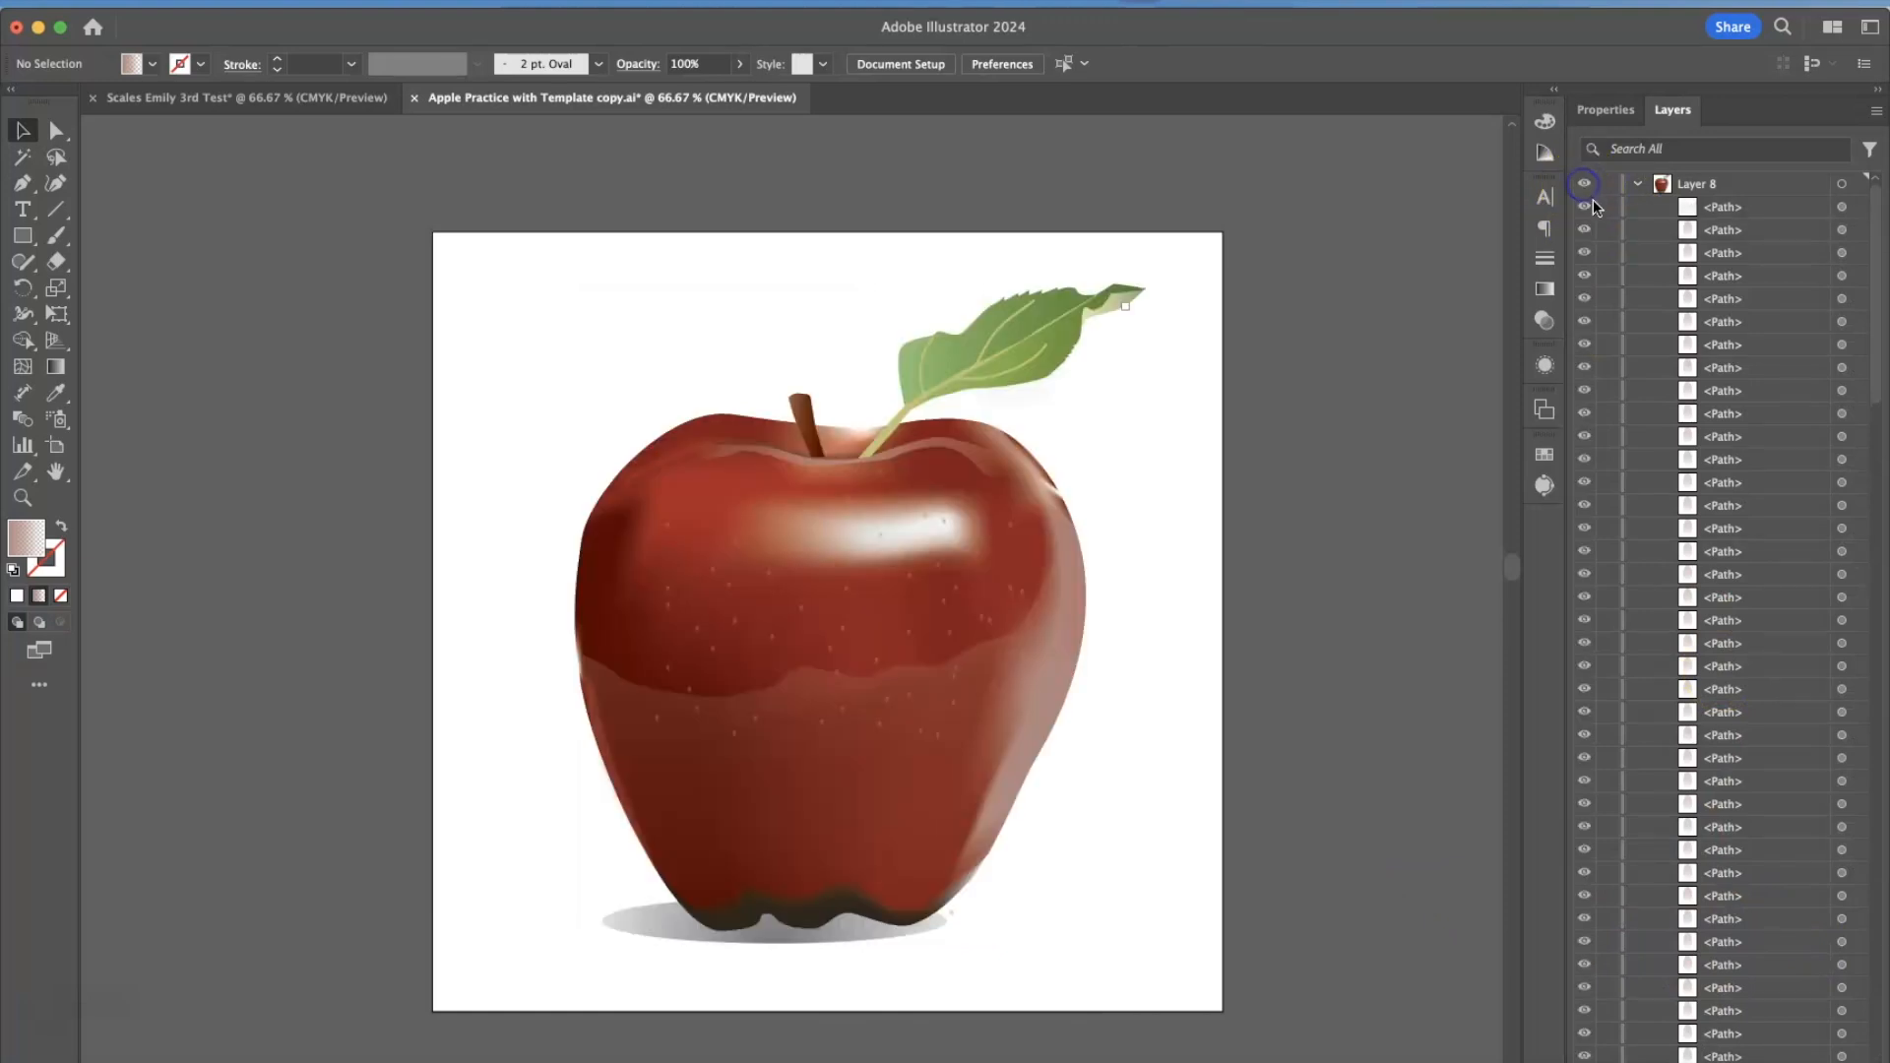
# Target the first four paths of Layer 8 one after another to locate each on the apple.
pyautogui.click(1840, 207)
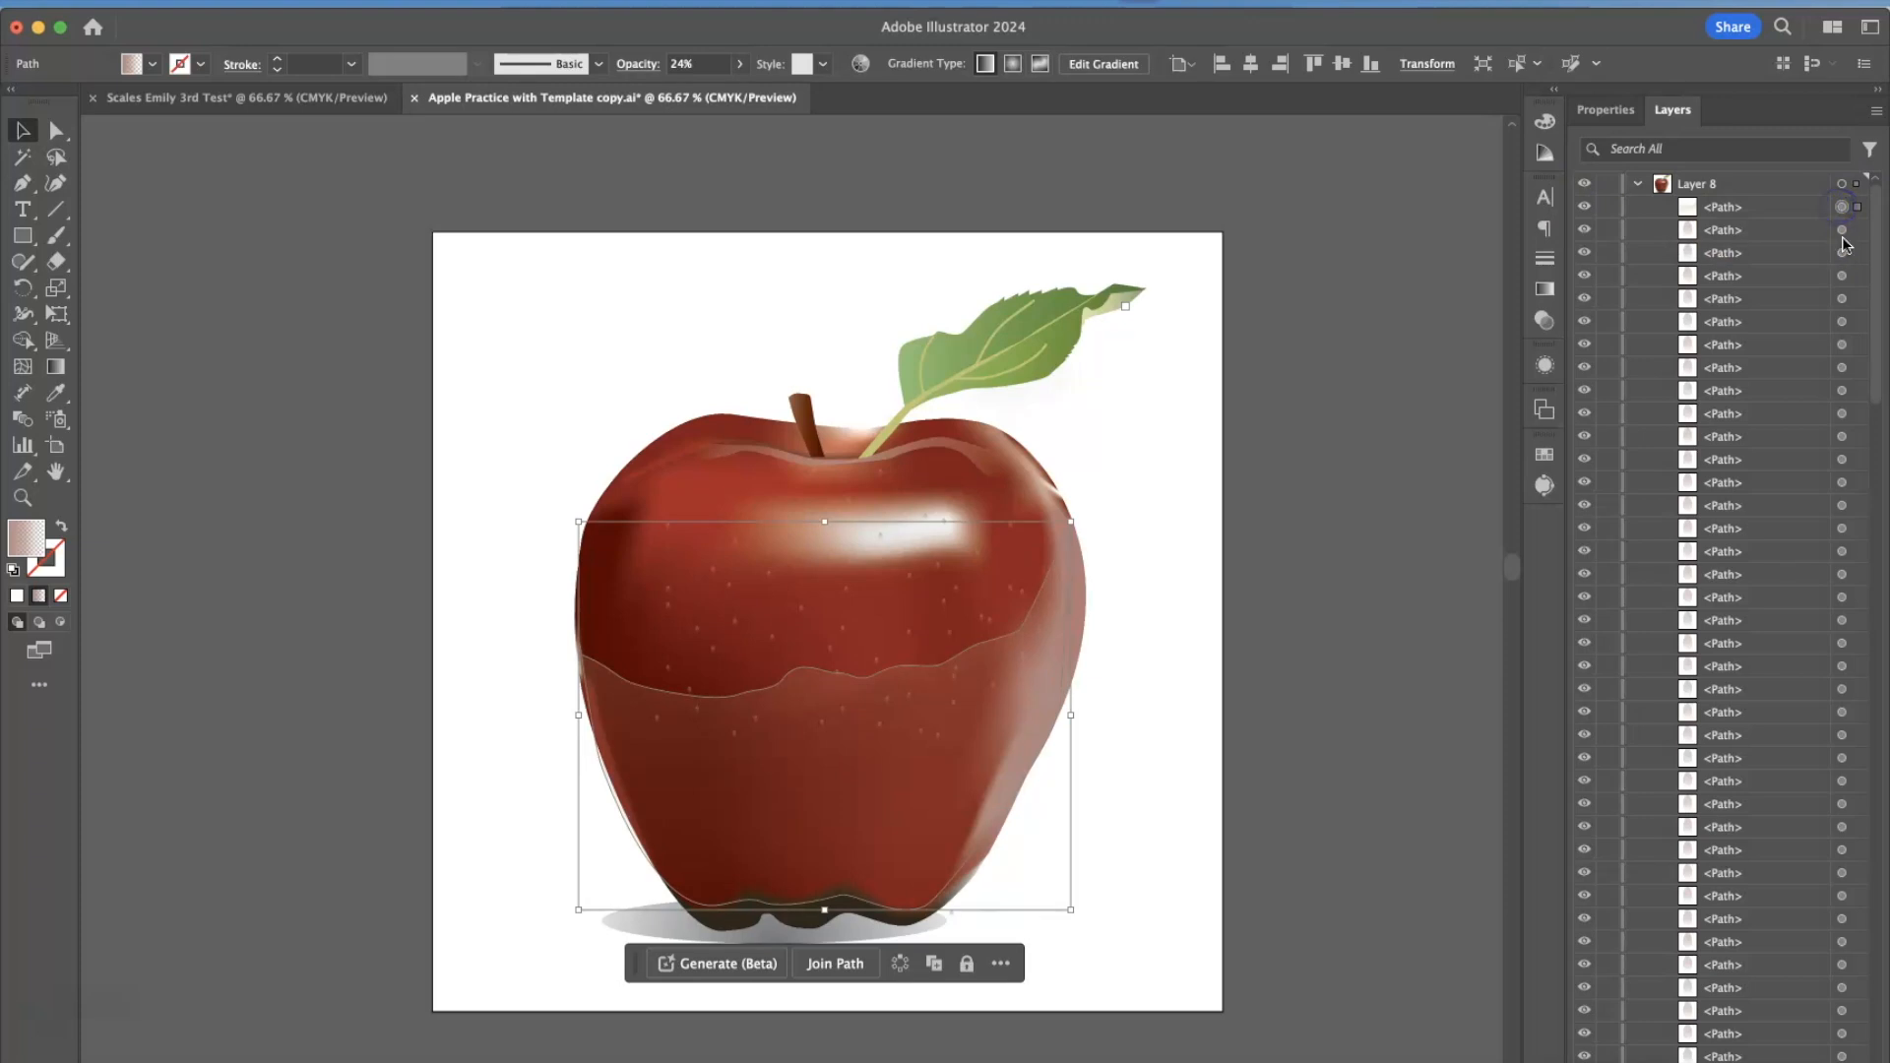
pyautogui.click(1842, 231)
pyautogui.click(1844, 253)
pyautogui.click(1844, 276)
# Set Layer 8's colour to Yellow in its layer options and select the apple's paths to show their outlines.
pyautogui.click(1794, 186)
pyautogui.doubleClick(1793, 186)
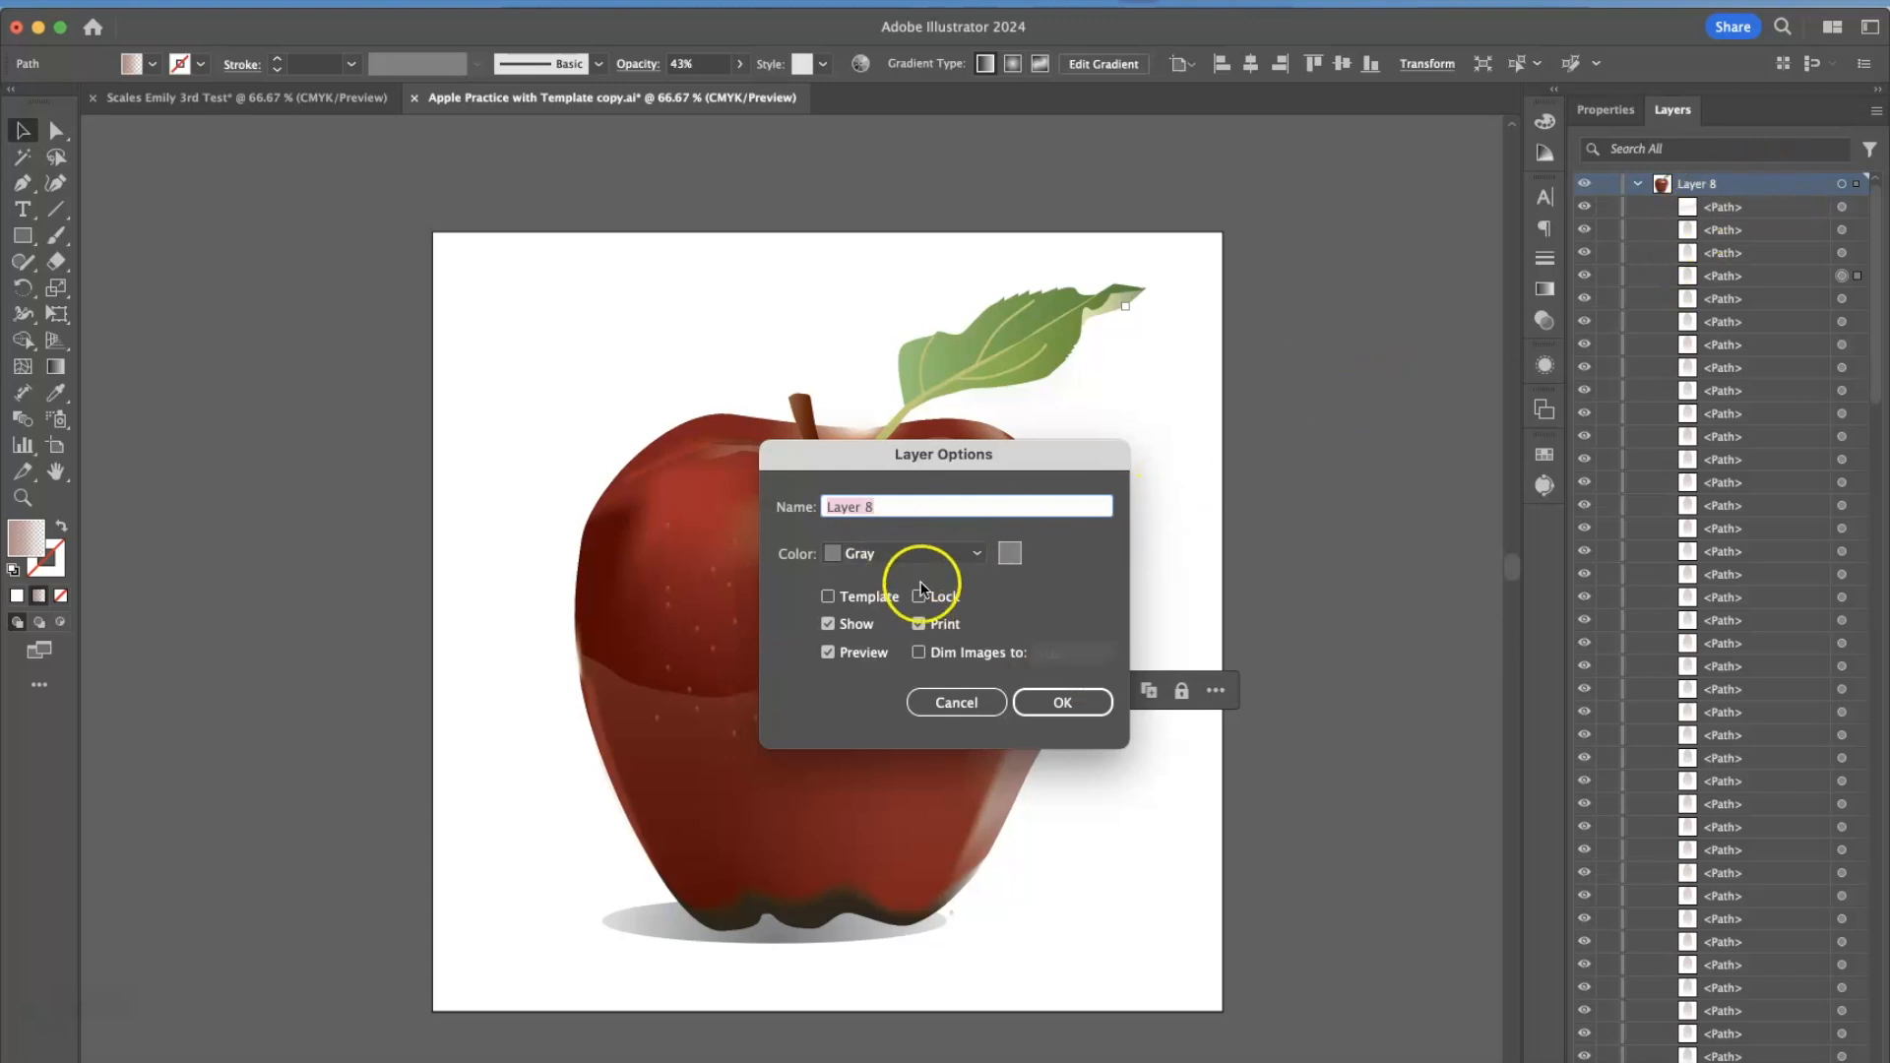
pyautogui.click(949, 548)
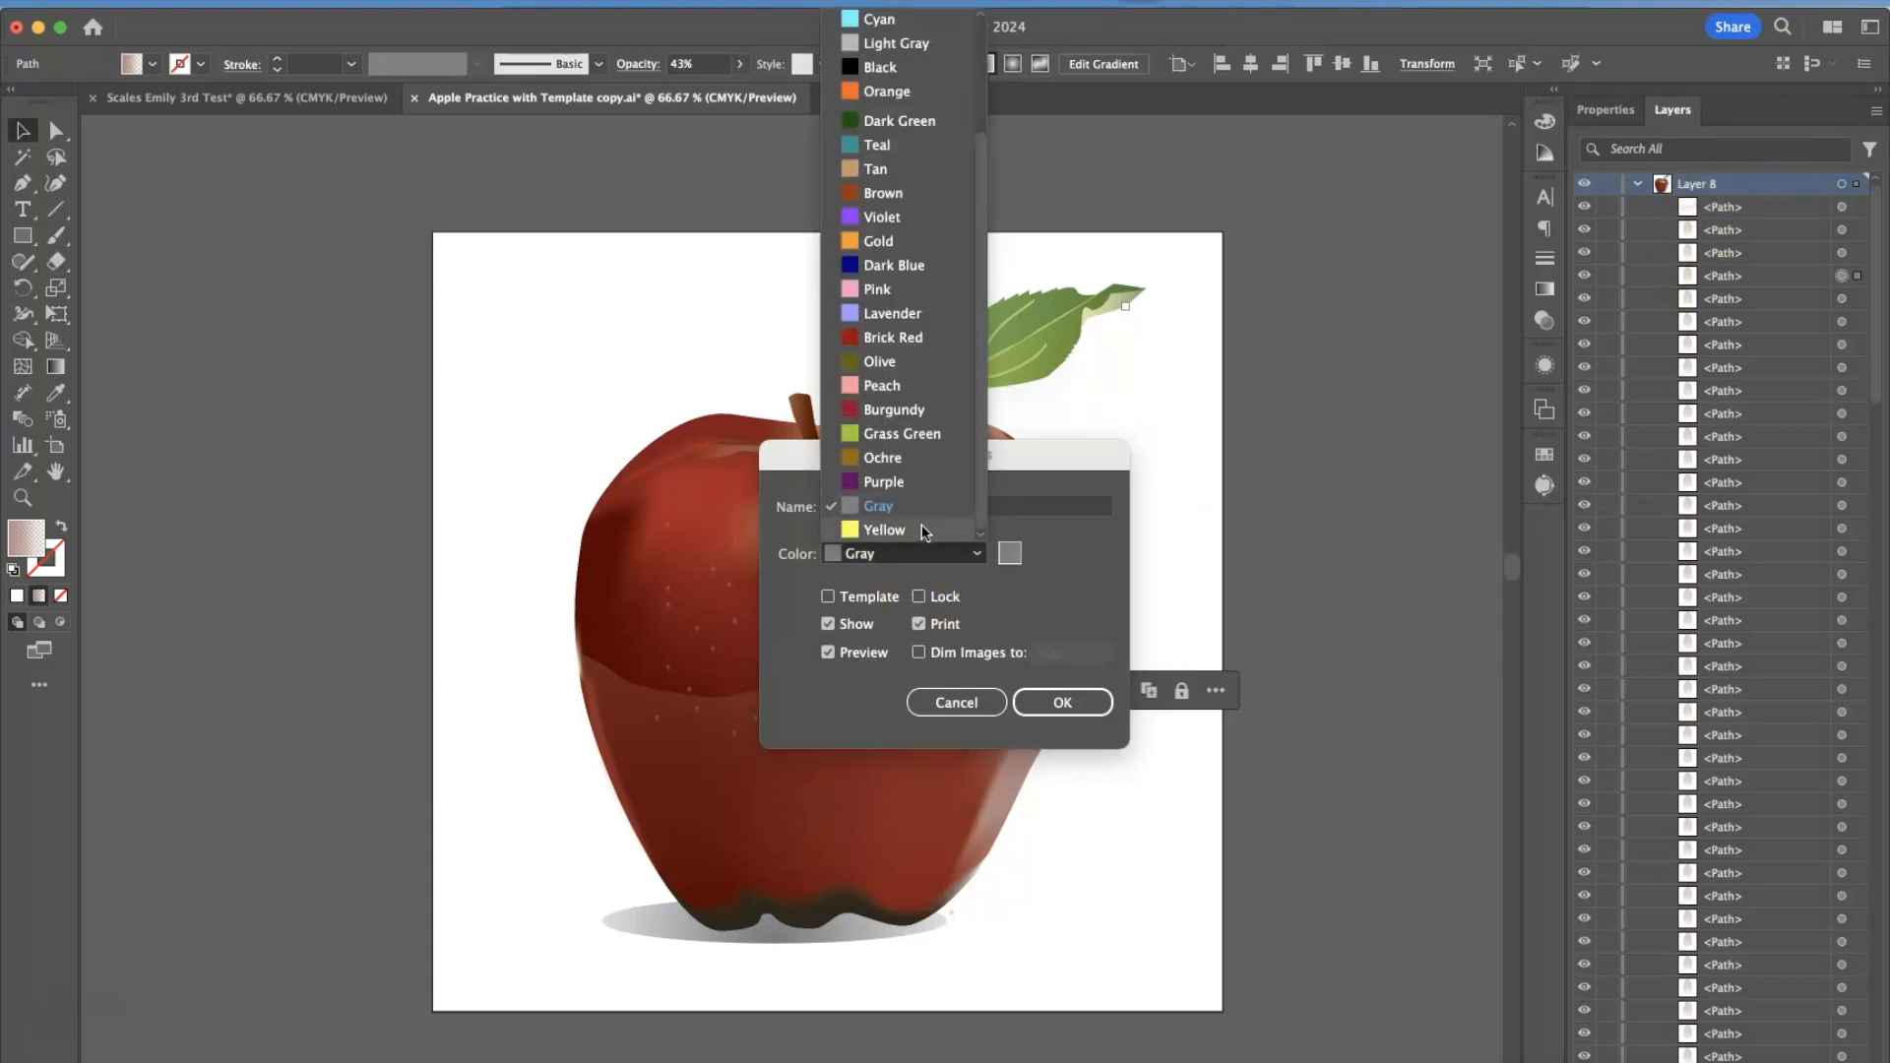
pyautogui.click(924, 530)
pyautogui.click(1061, 699)
pyautogui.click(1075, 832)
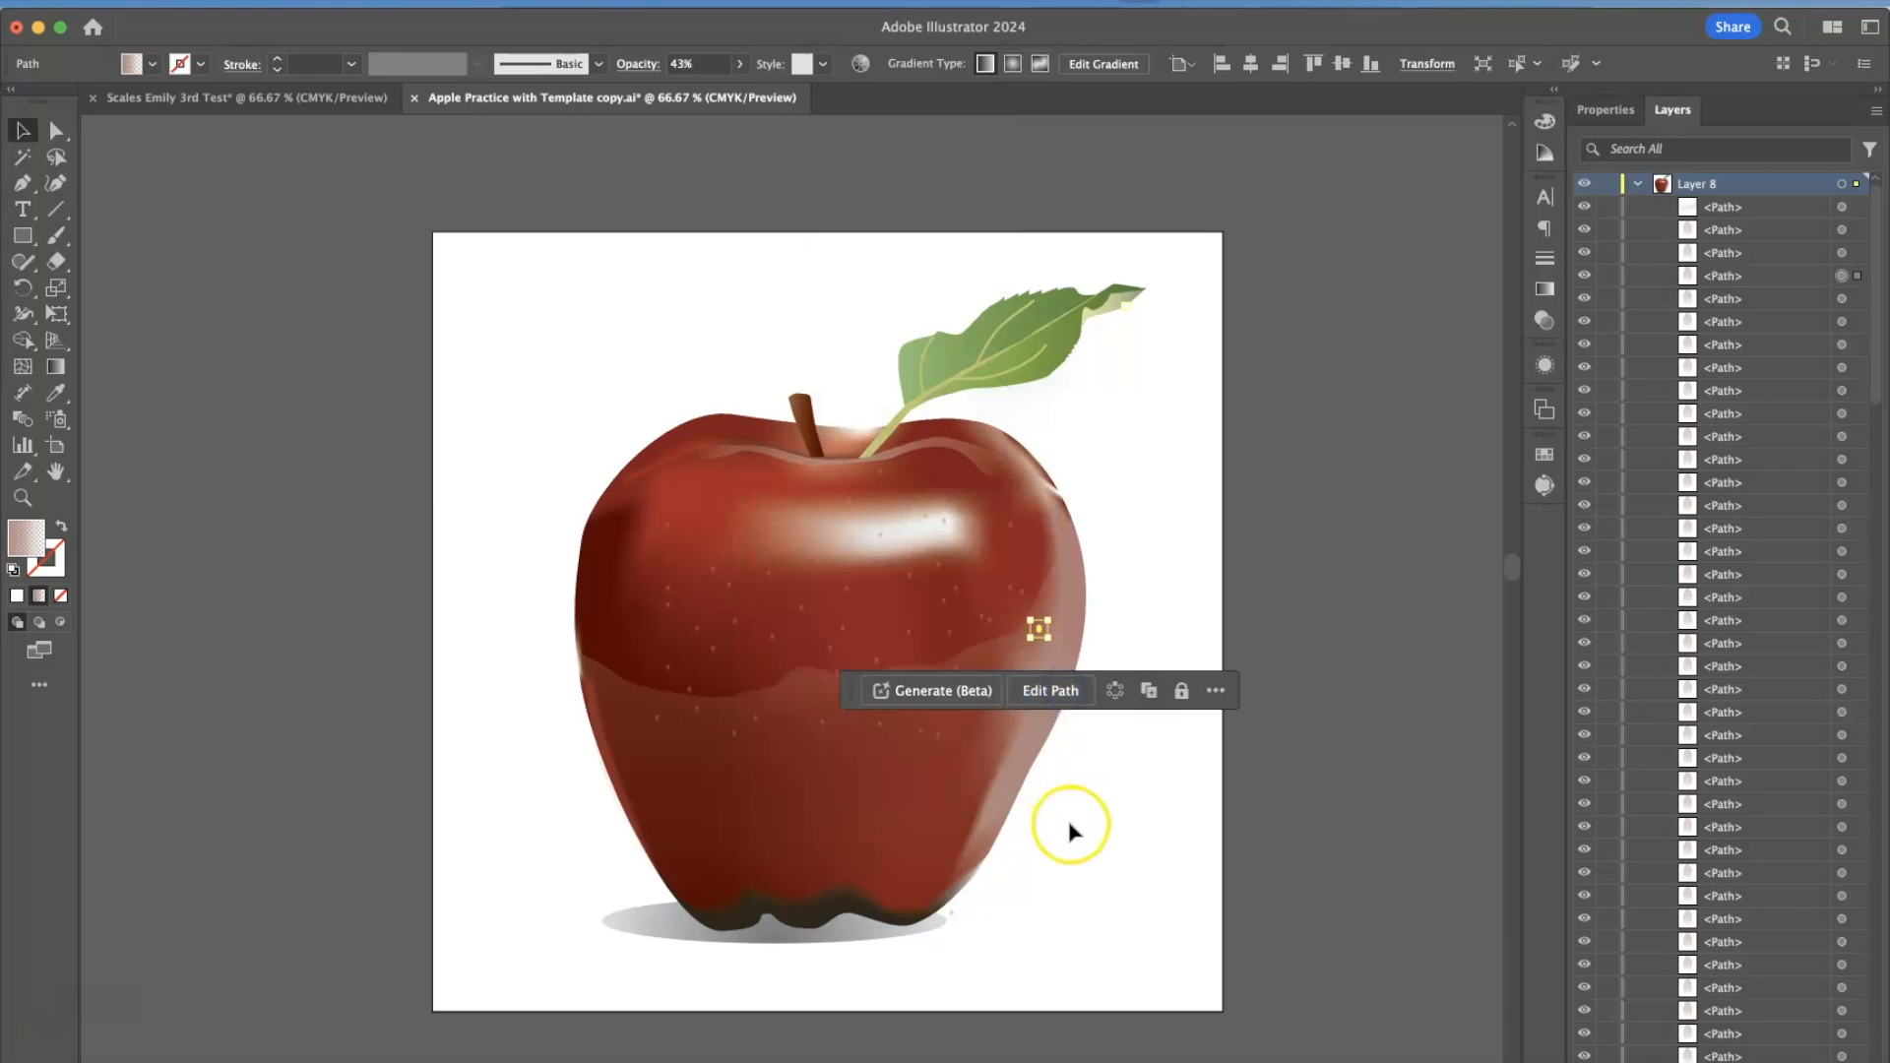
pyautogui.moveTo(1104, 856); pyautogui.dragTo(630, 361)
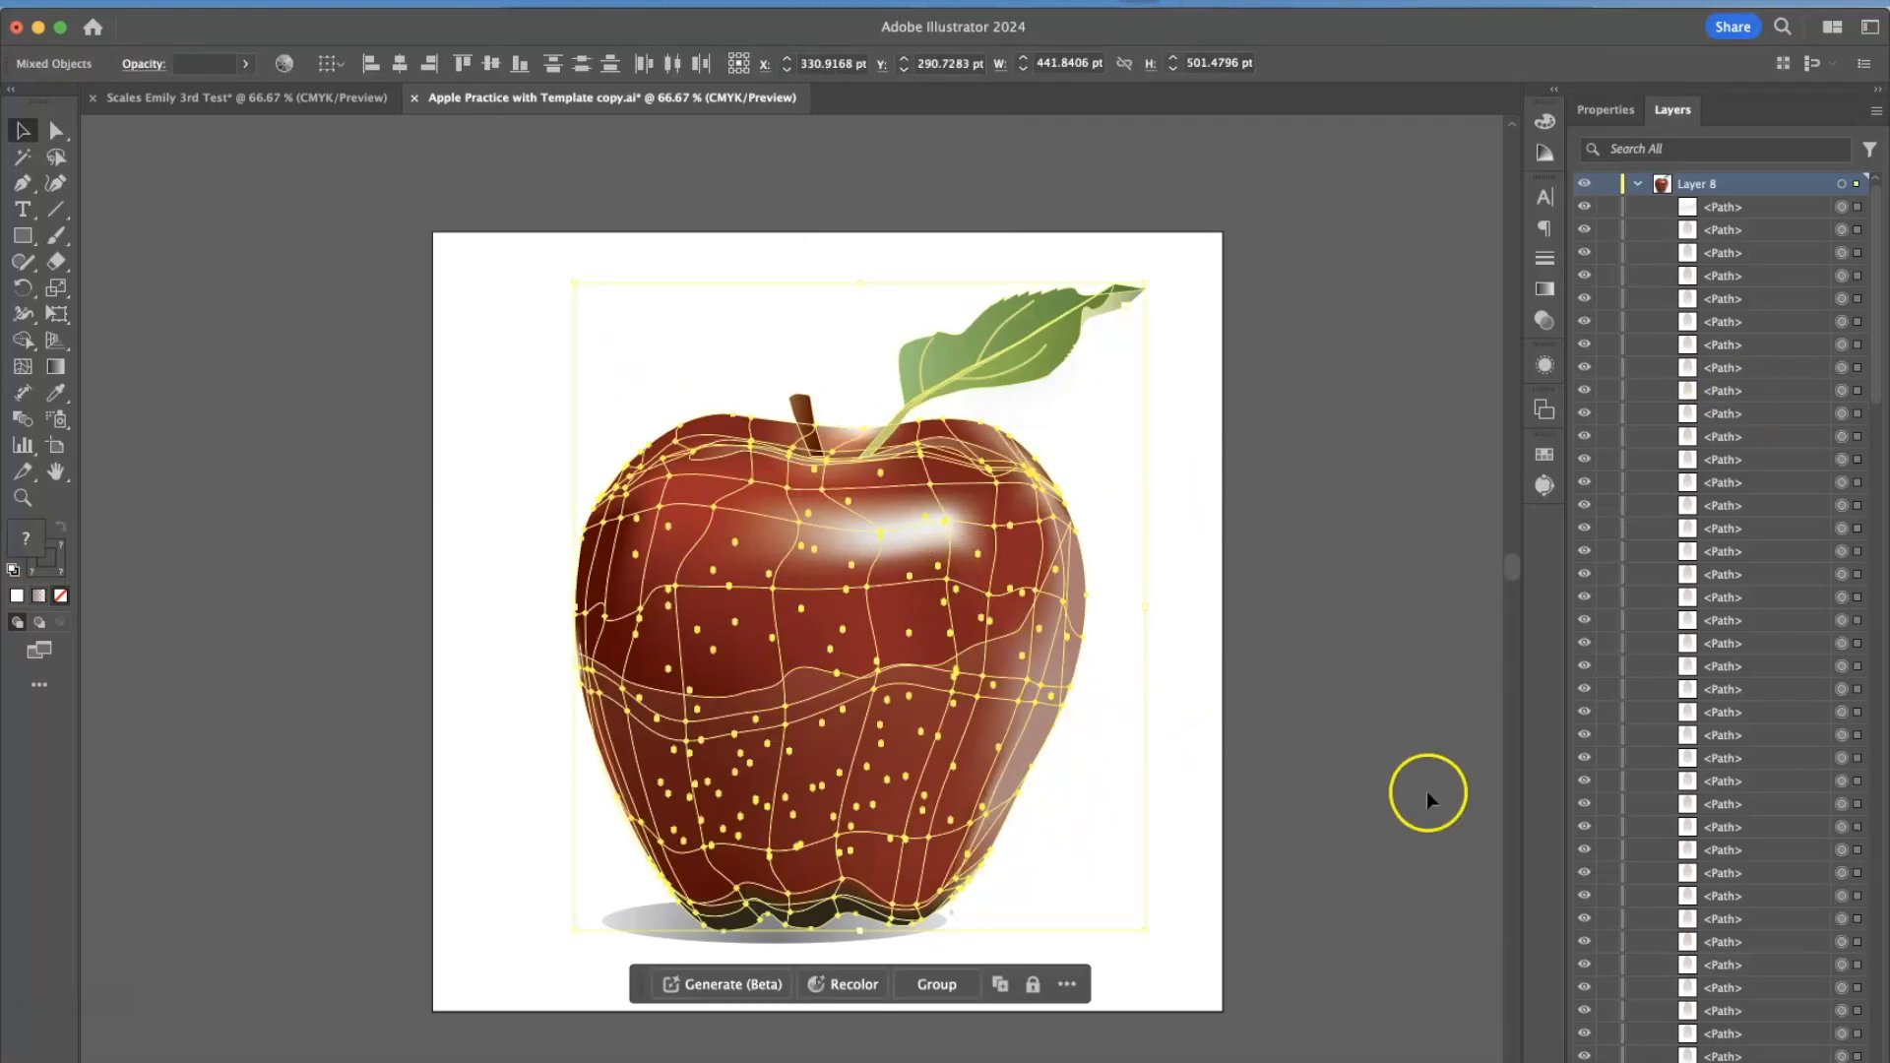
# Delete the empty layers below Layer 8, from Layer 6 through Layer 1, and check the end of the path list.
pyautogui.scroll(-10, 1753, 495)
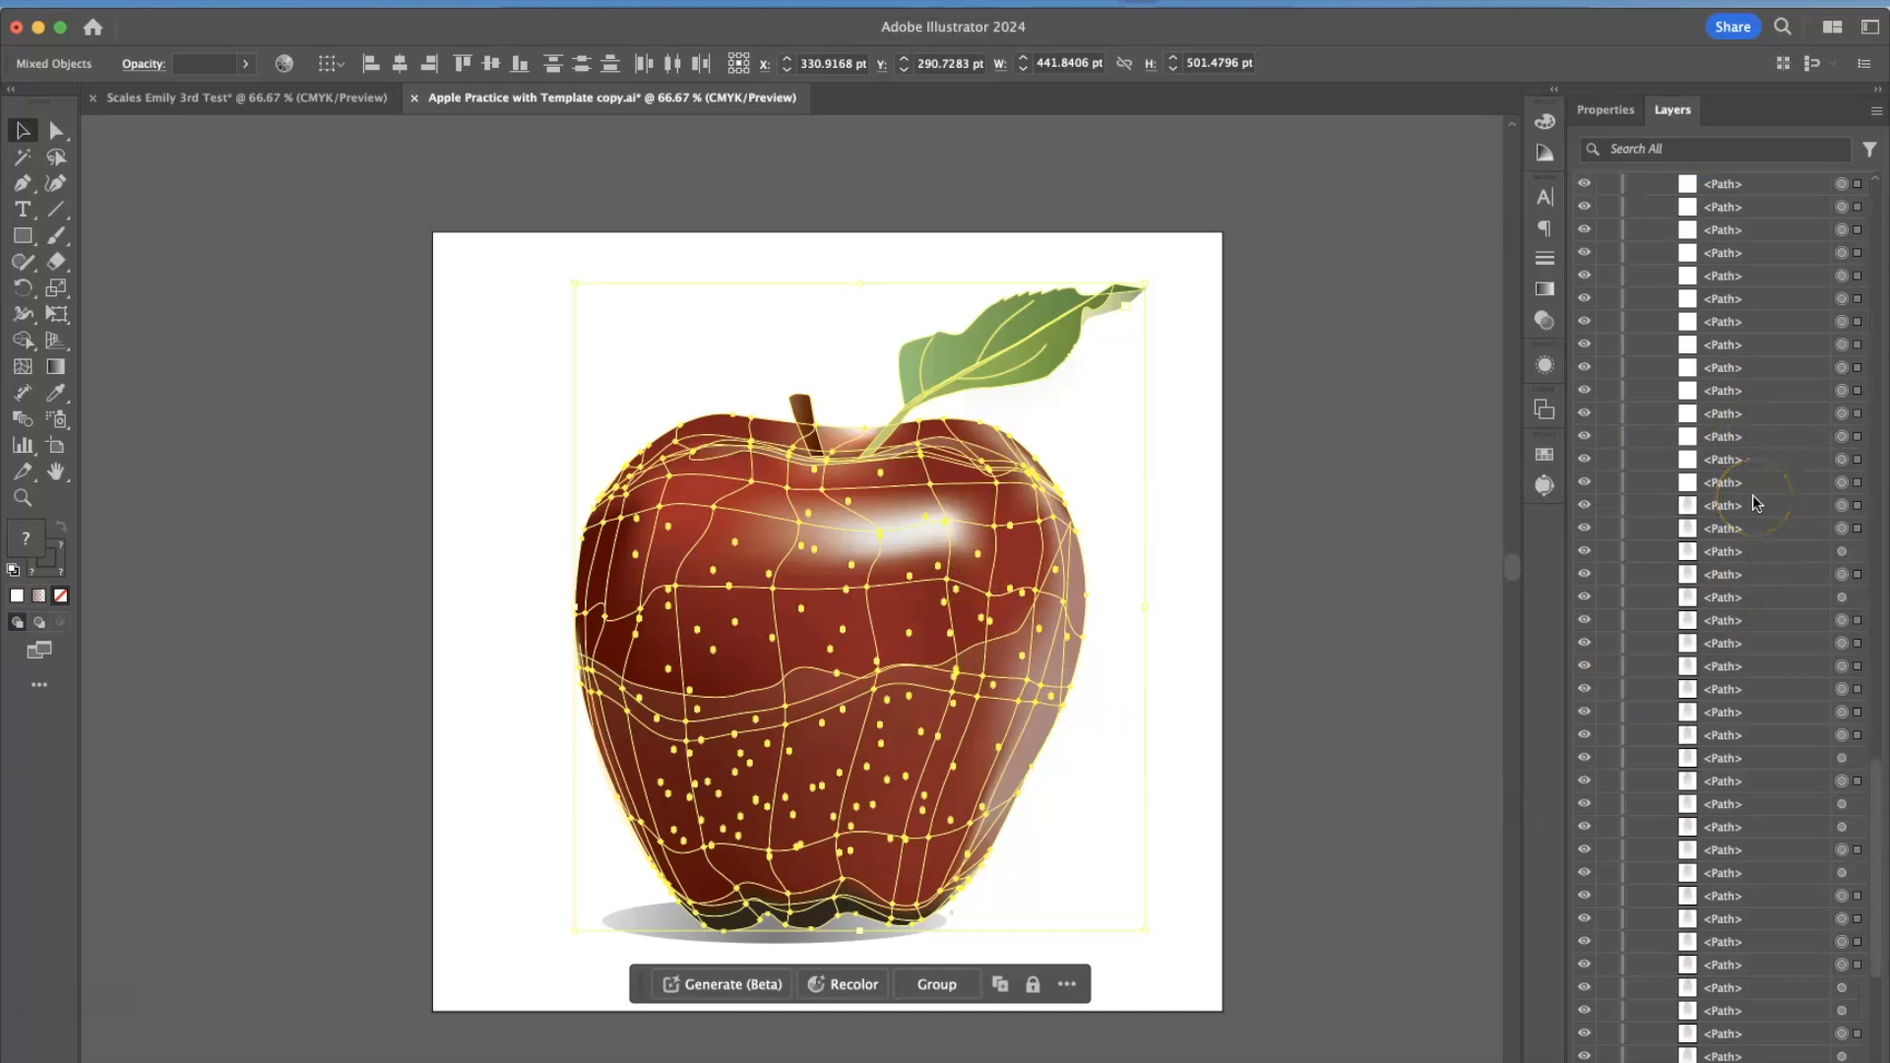
pyautogui.click(1729, 926)
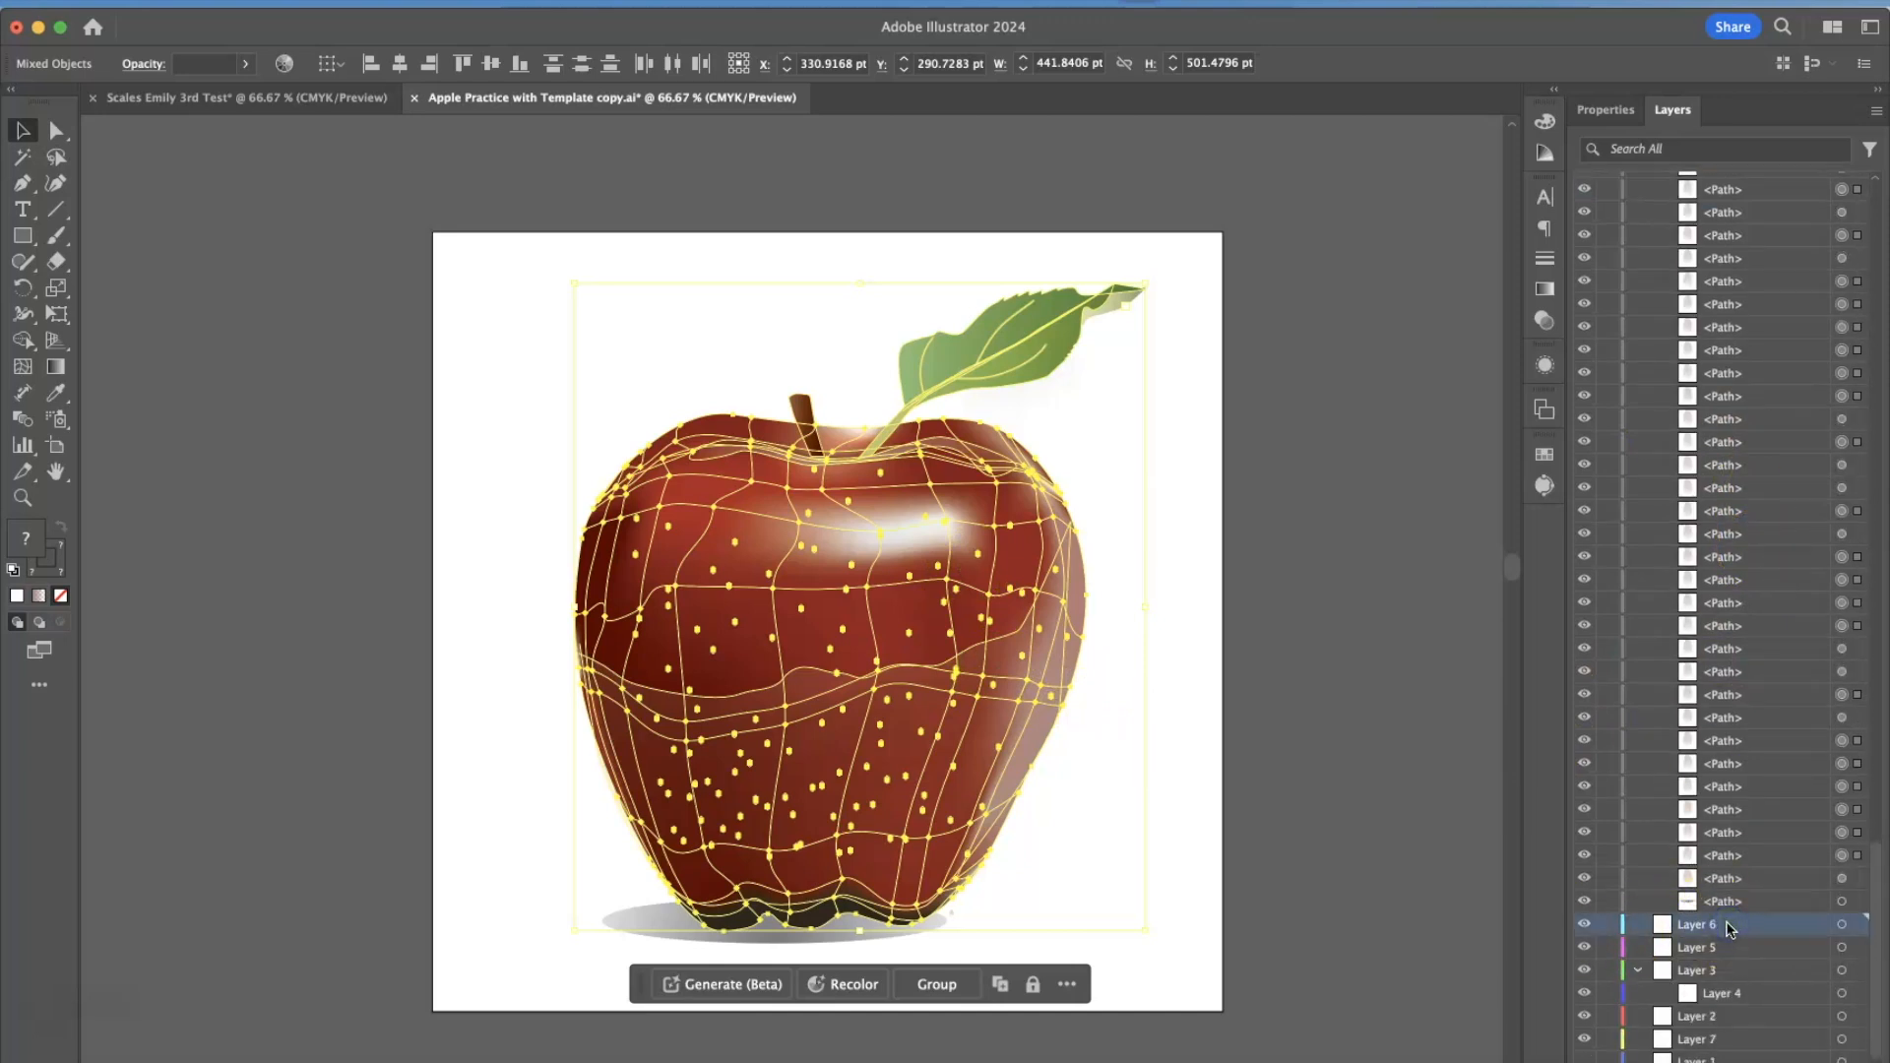
pyautogui.keyDown('shift'); pyautogui.click(1768, 1058); pyautogui.keyUp('shift')
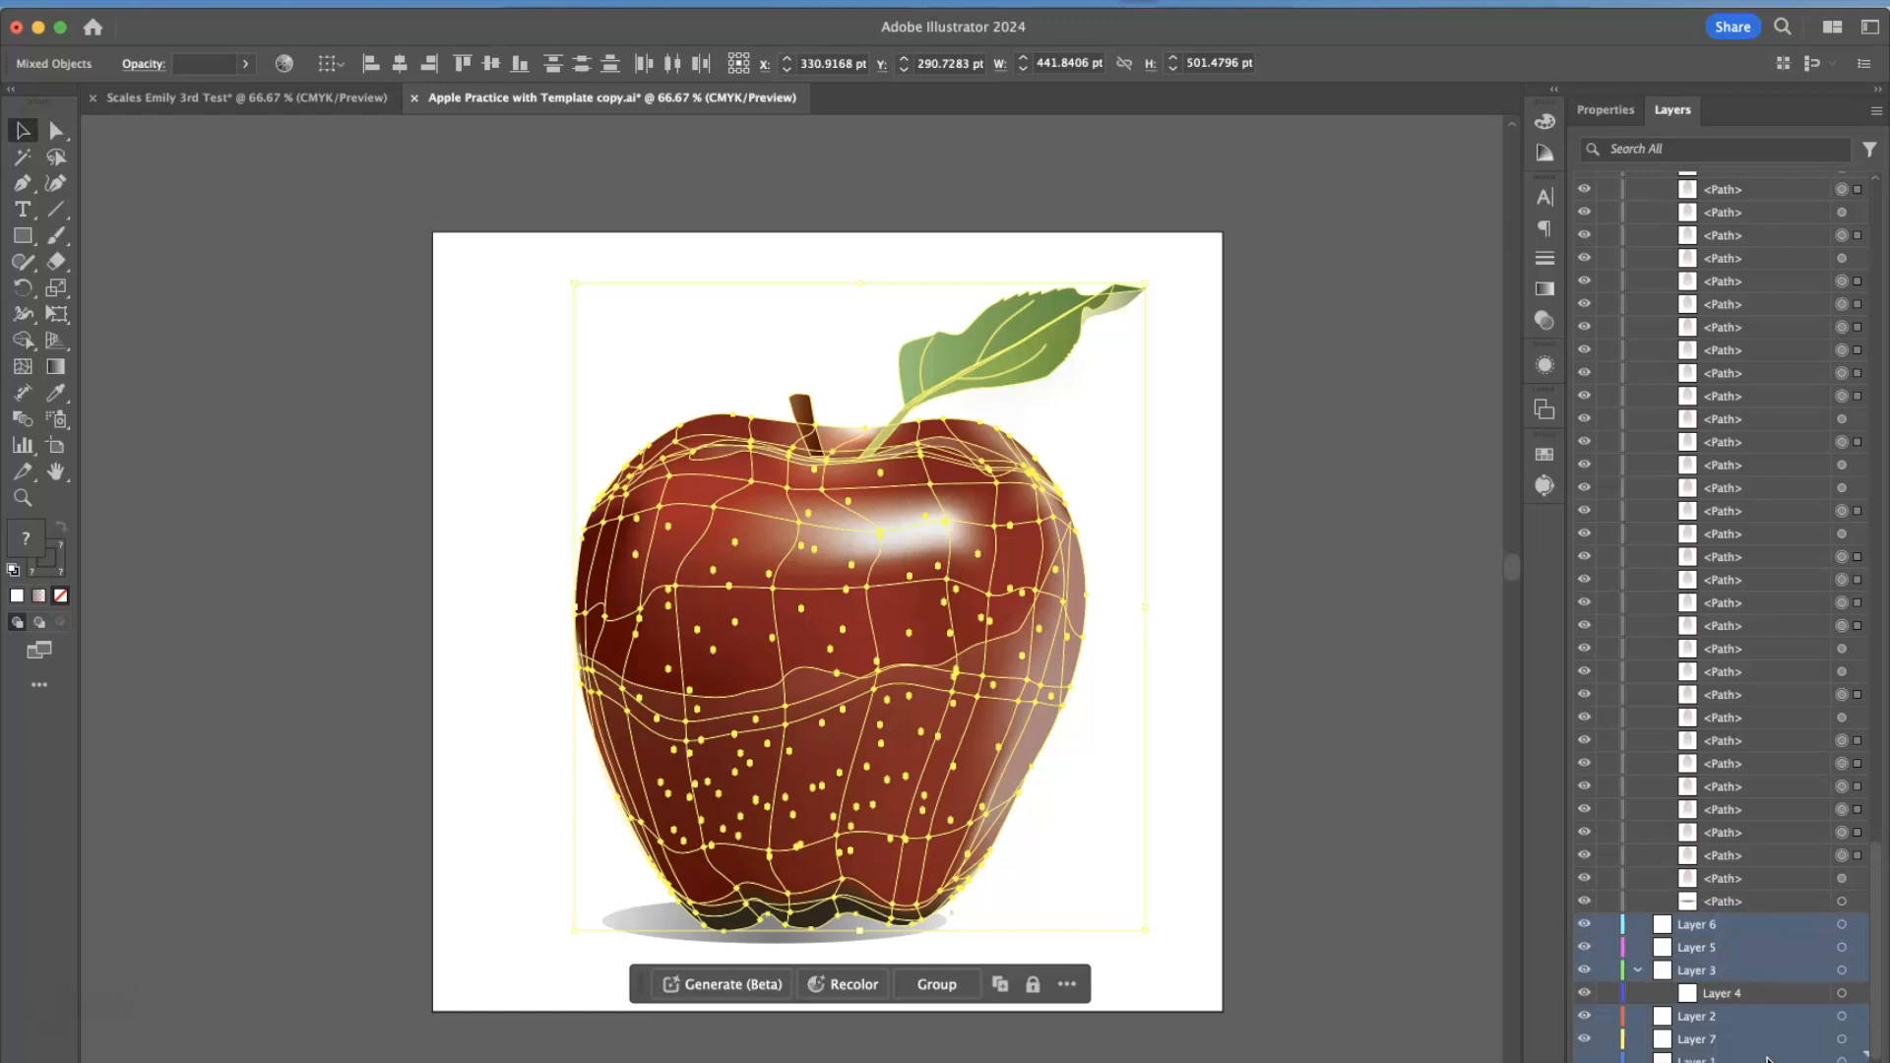
pyautogui.click(1863, 1061)
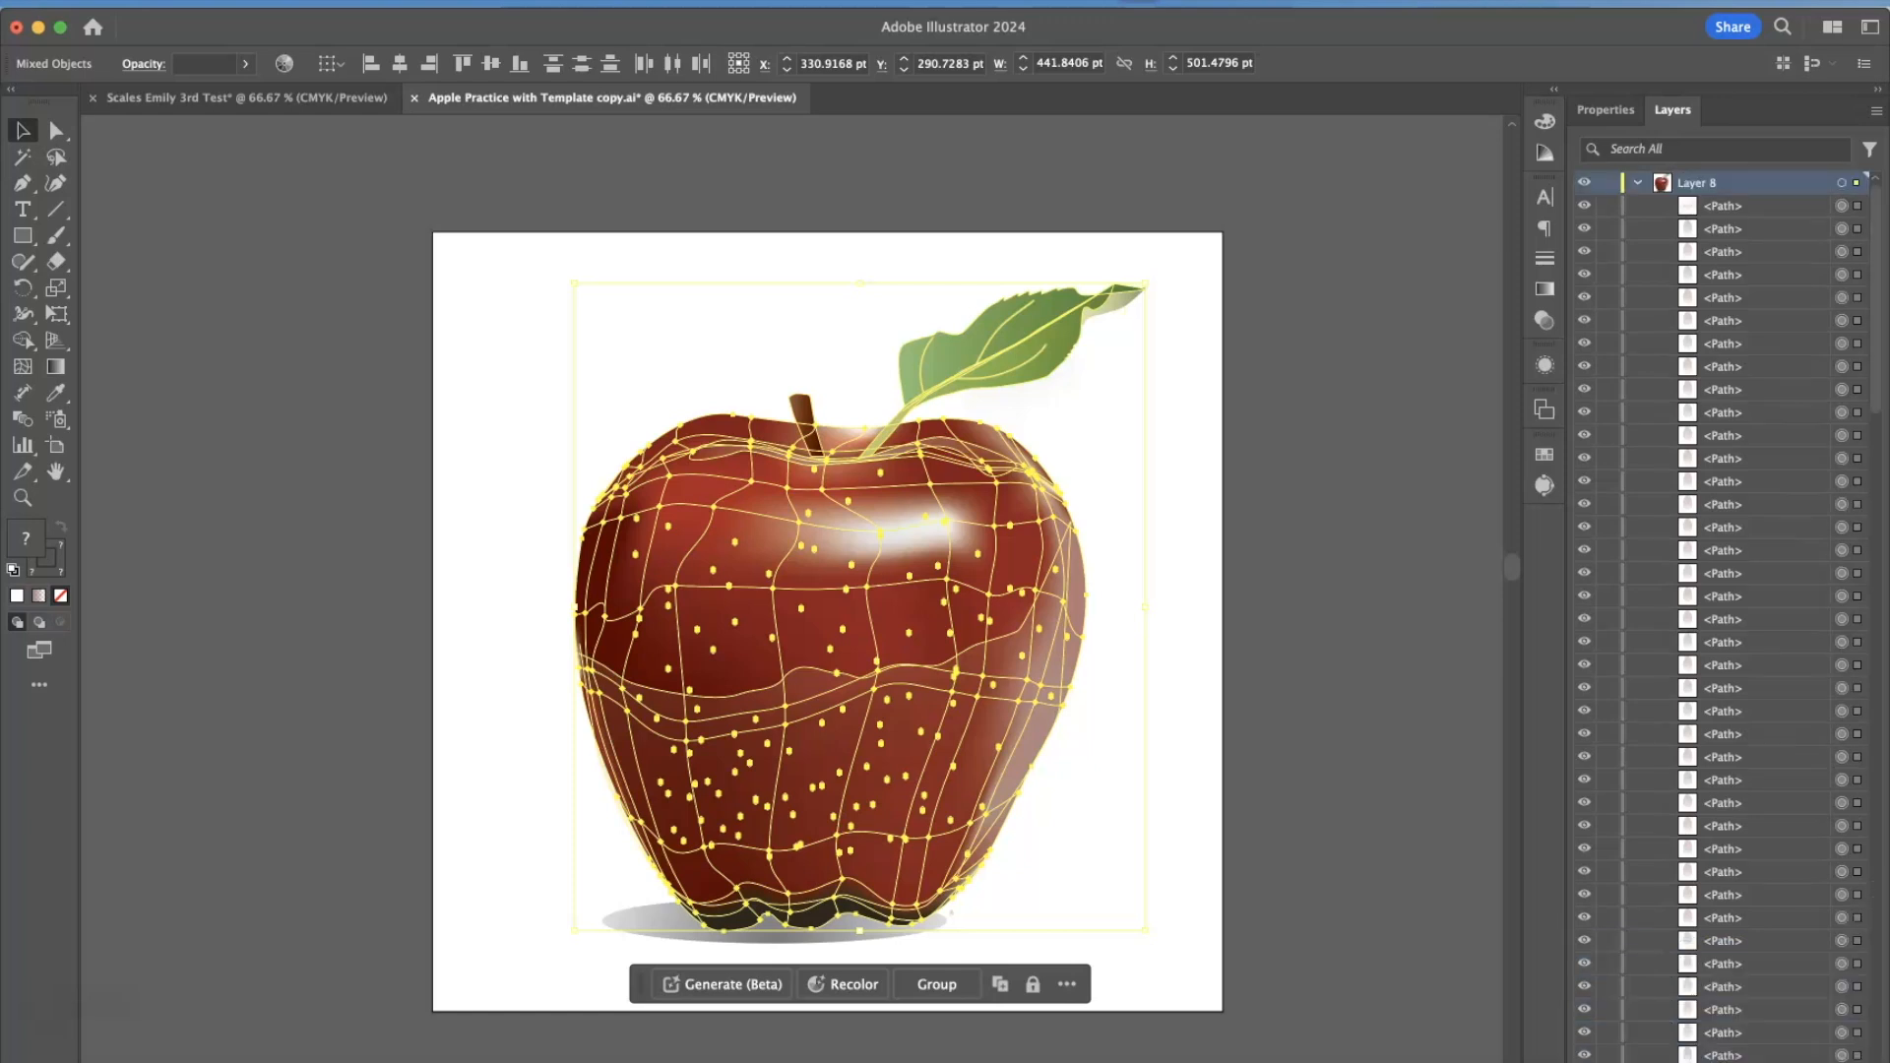
pyautogui.scroll(-20, 1811, 872)
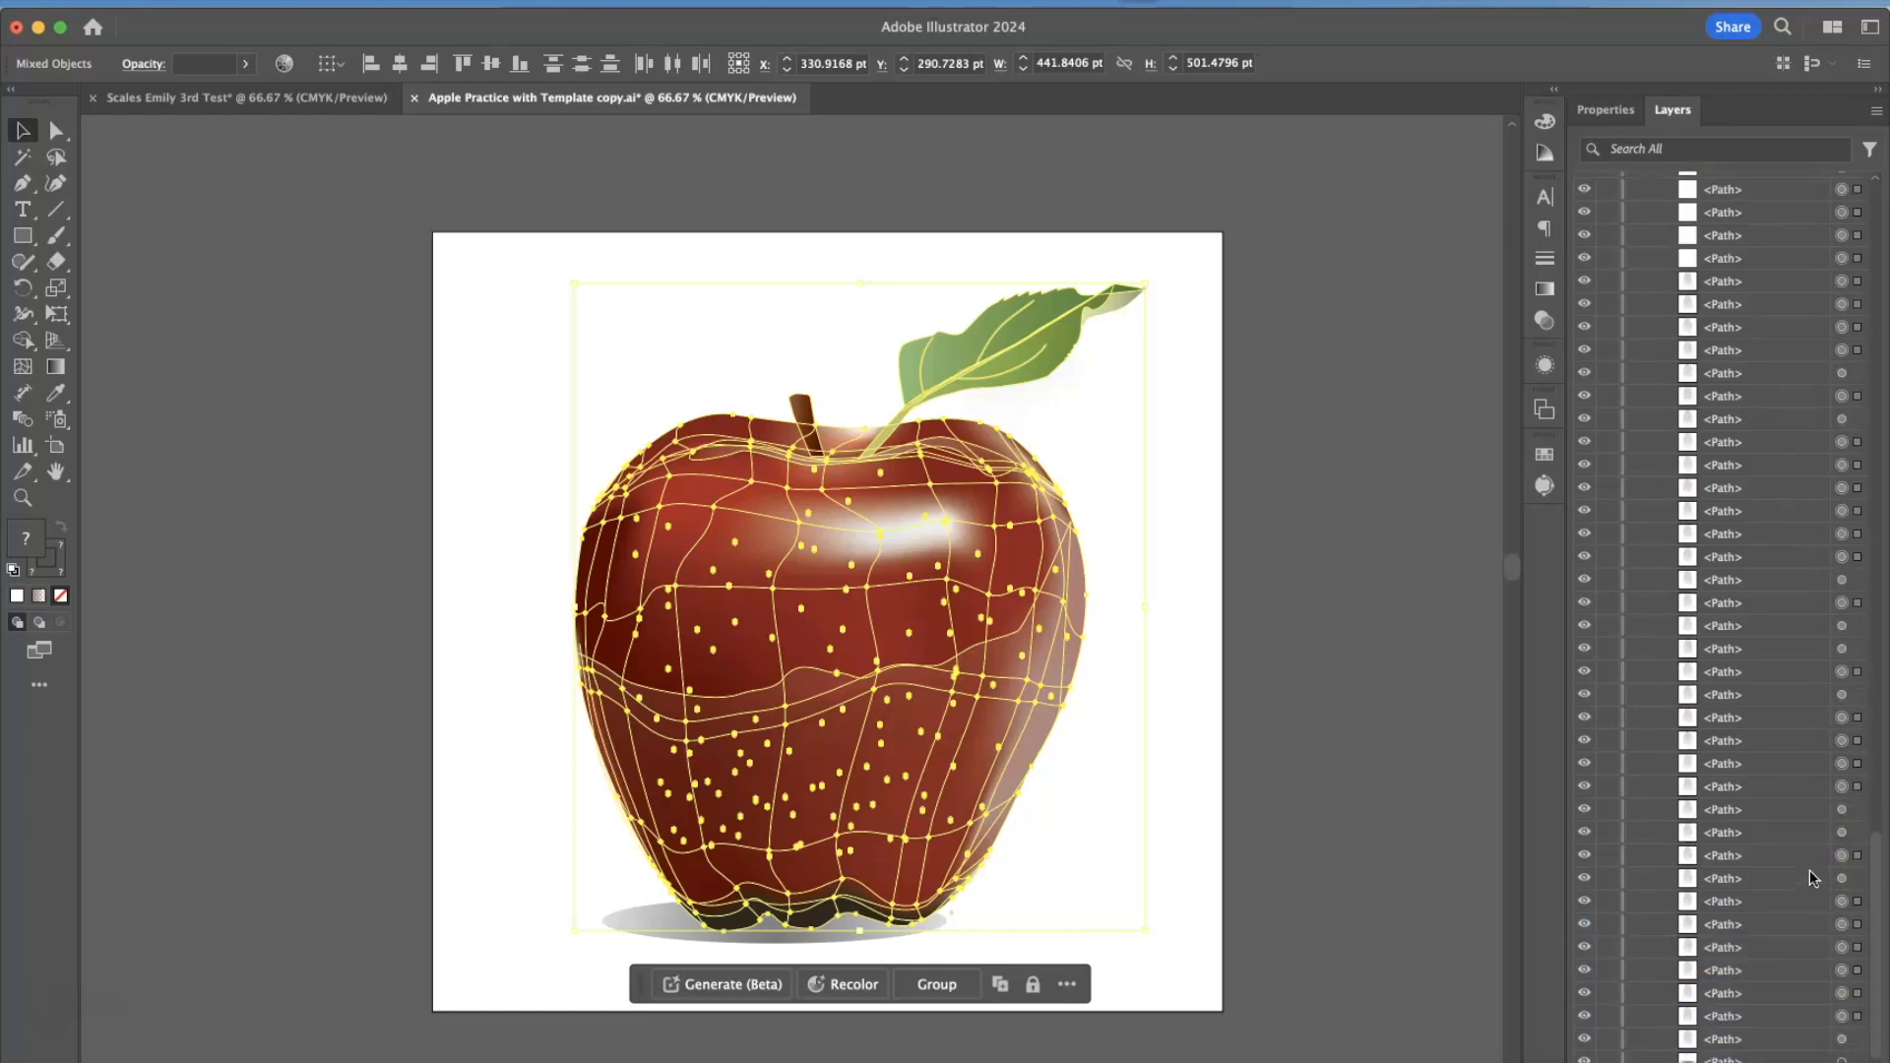
# Select the apple's top highlight, mesh body and stem one at a time, check the path list and clear the selection.
pyautogui.click(1278, 843)
pyautogui.click(1117, 702)
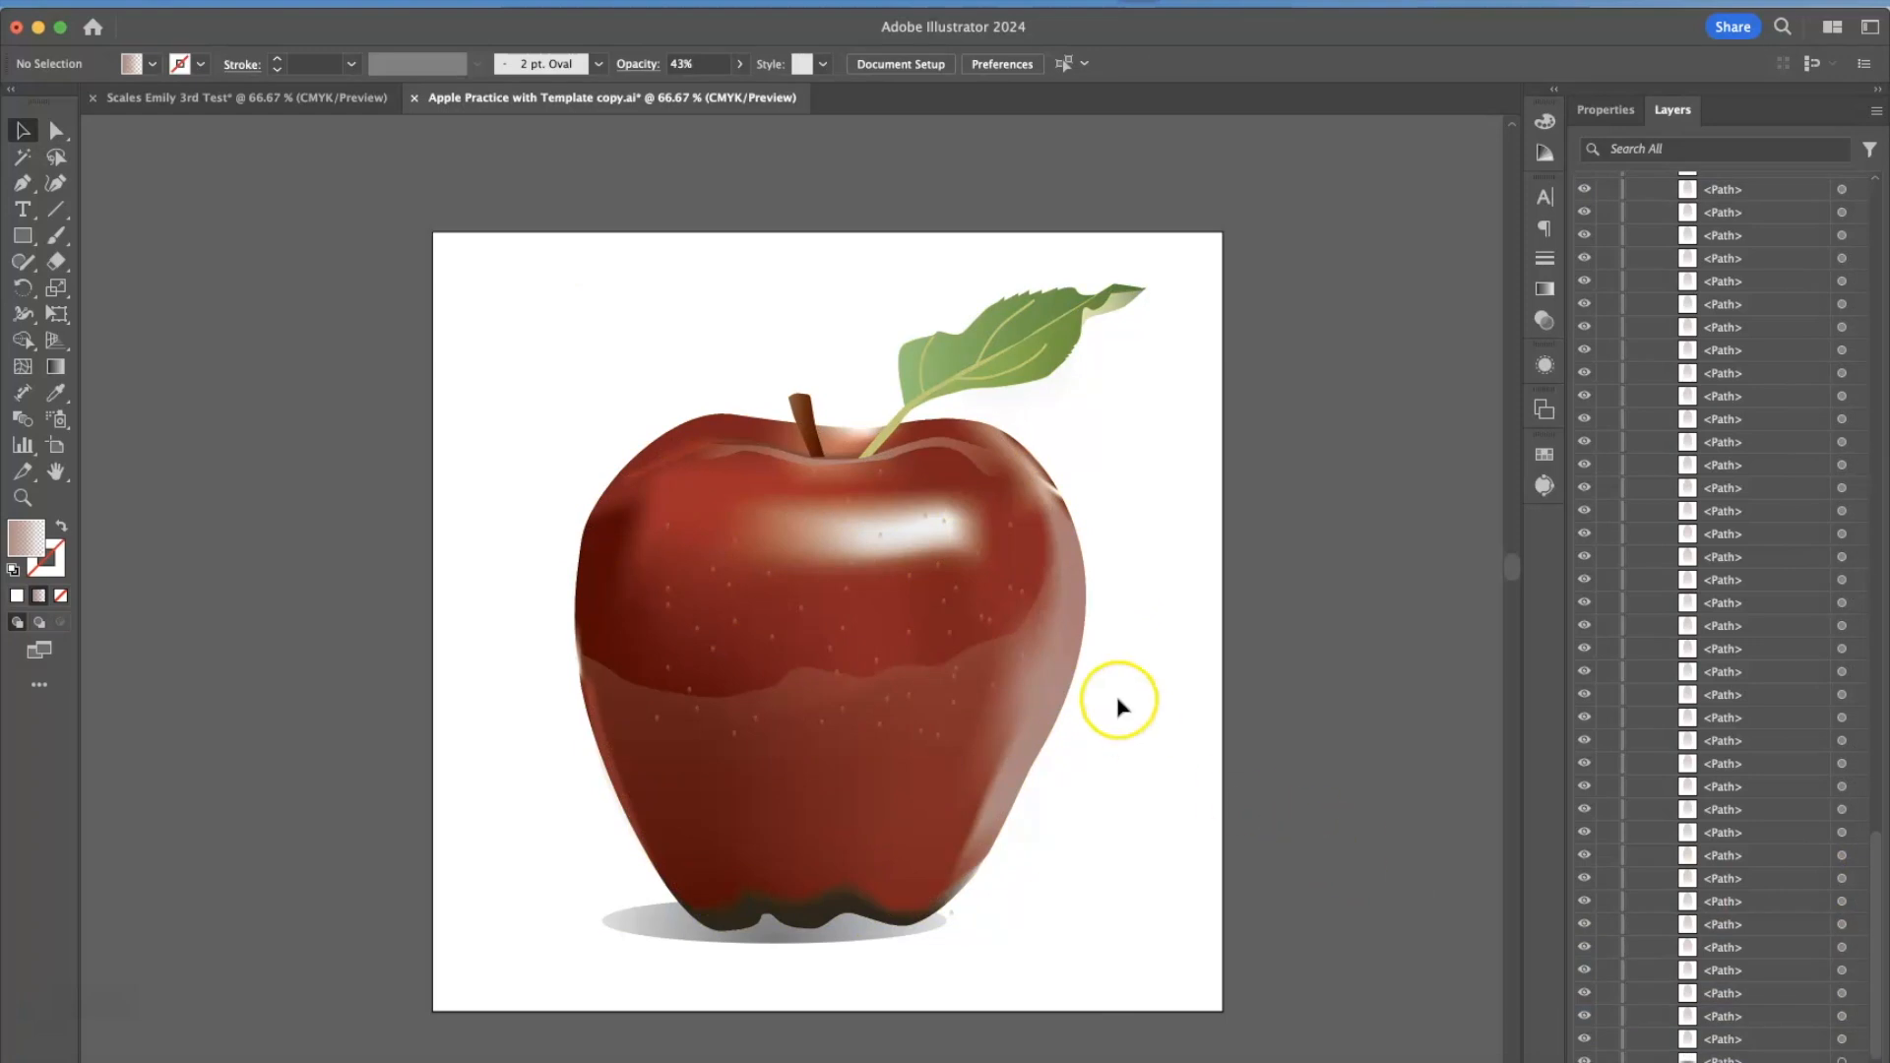
pyautogui.click(884, 466)
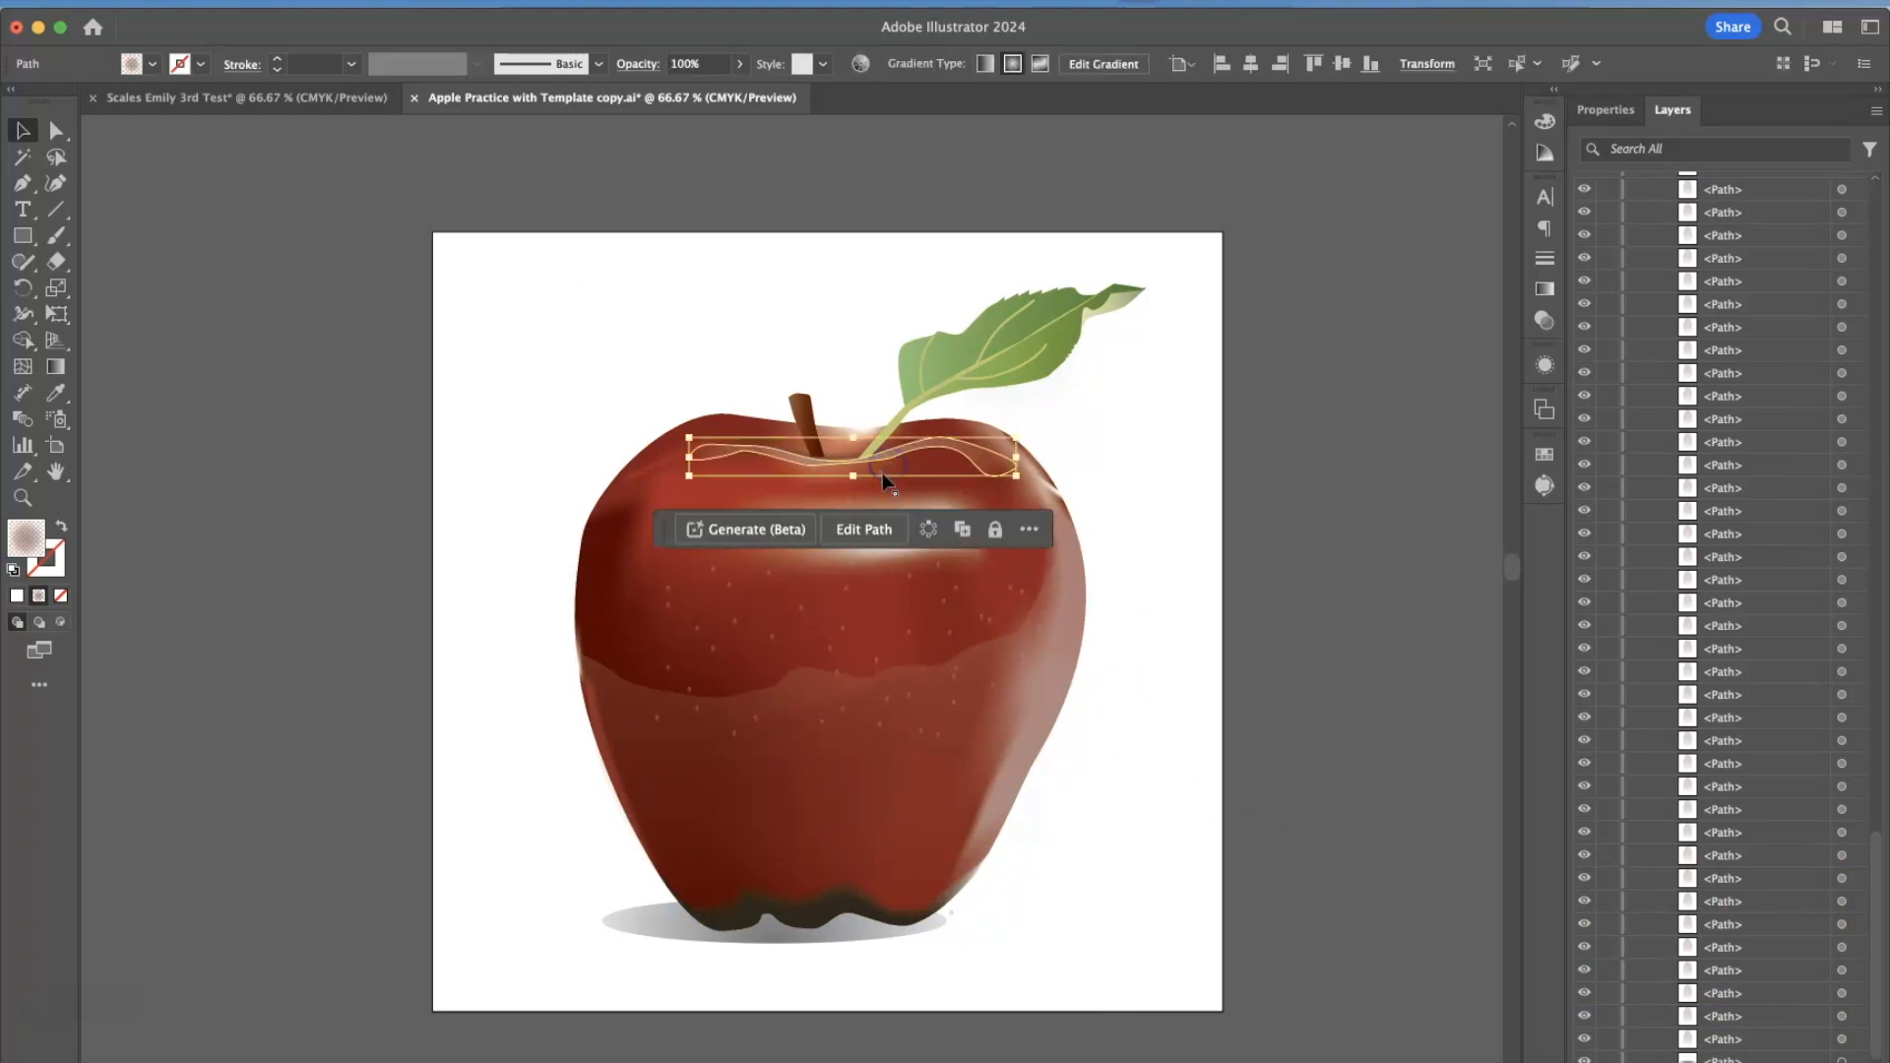
pyautogui.click(747, 426)
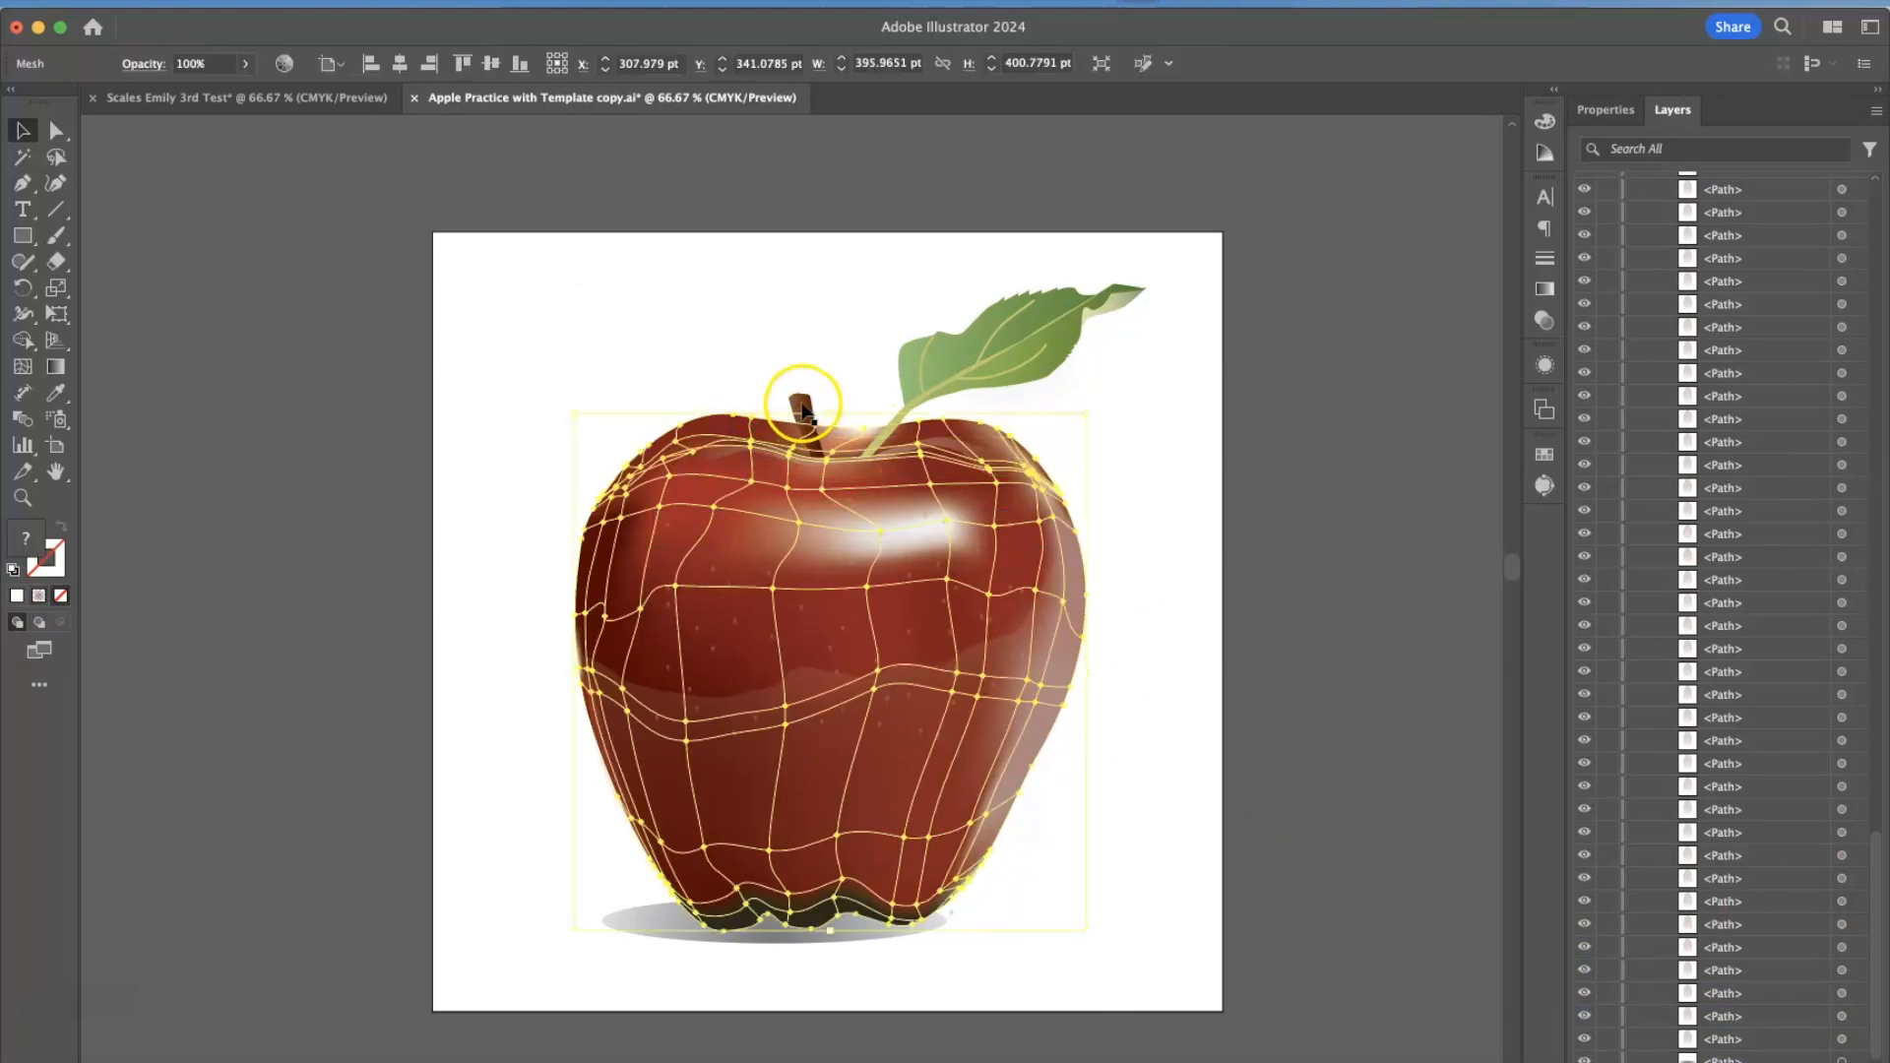
pyautogui.click(802, 404)
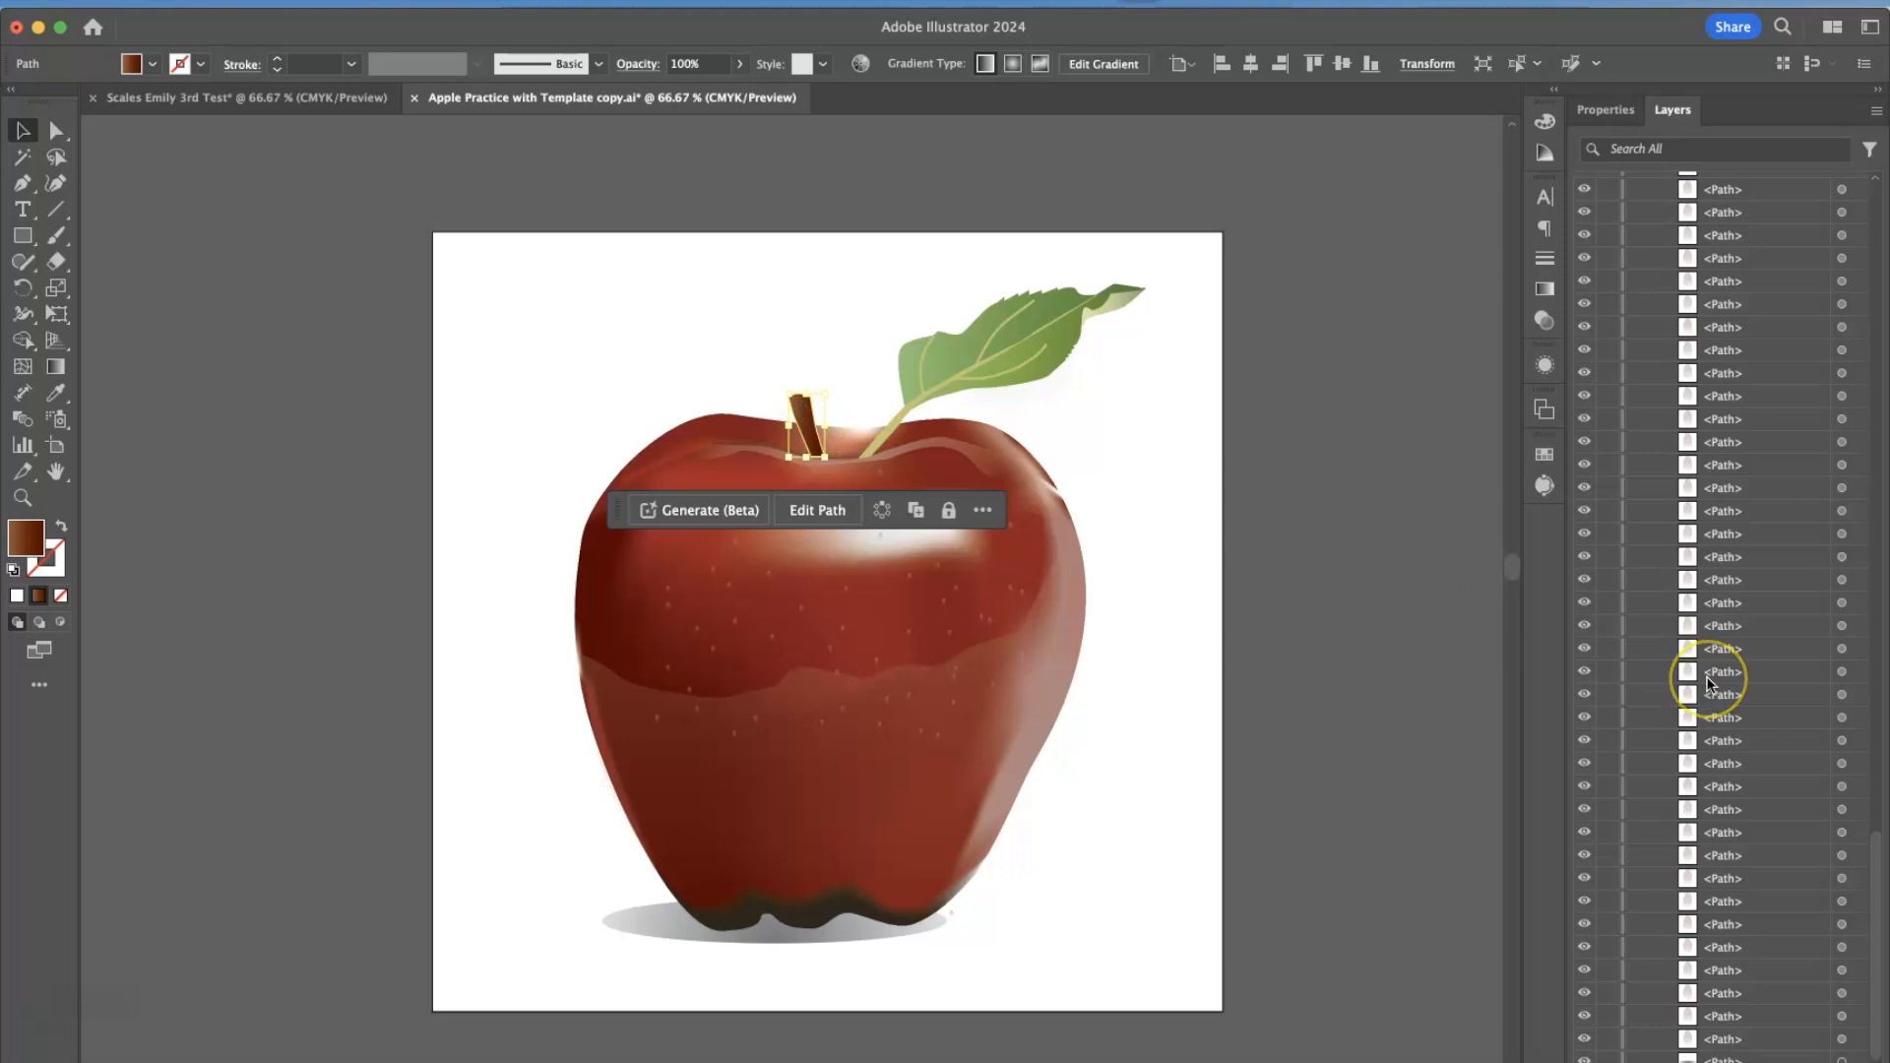
pyautogui.scroll(10, 1710, 685)
pyautogui.scroll(-2, 1710, 685)
pyautogui.click(1337, 347)
# Try moving the stem upward and the apple's mesh body away, undoing each move.
pyautogui.click(799, 406)
pyautogui.moveTo(799, 406); pyautogui.dragTo(797, 295)
pyautogui.press('super+z')
pyautogui.moveTo(722, 408); pyautogui.dragTo(605, 322)
pyautogui.press('super+z')
# Collapse Layer 8's path list in the layer list.
pyautogui.click(1792, 561)
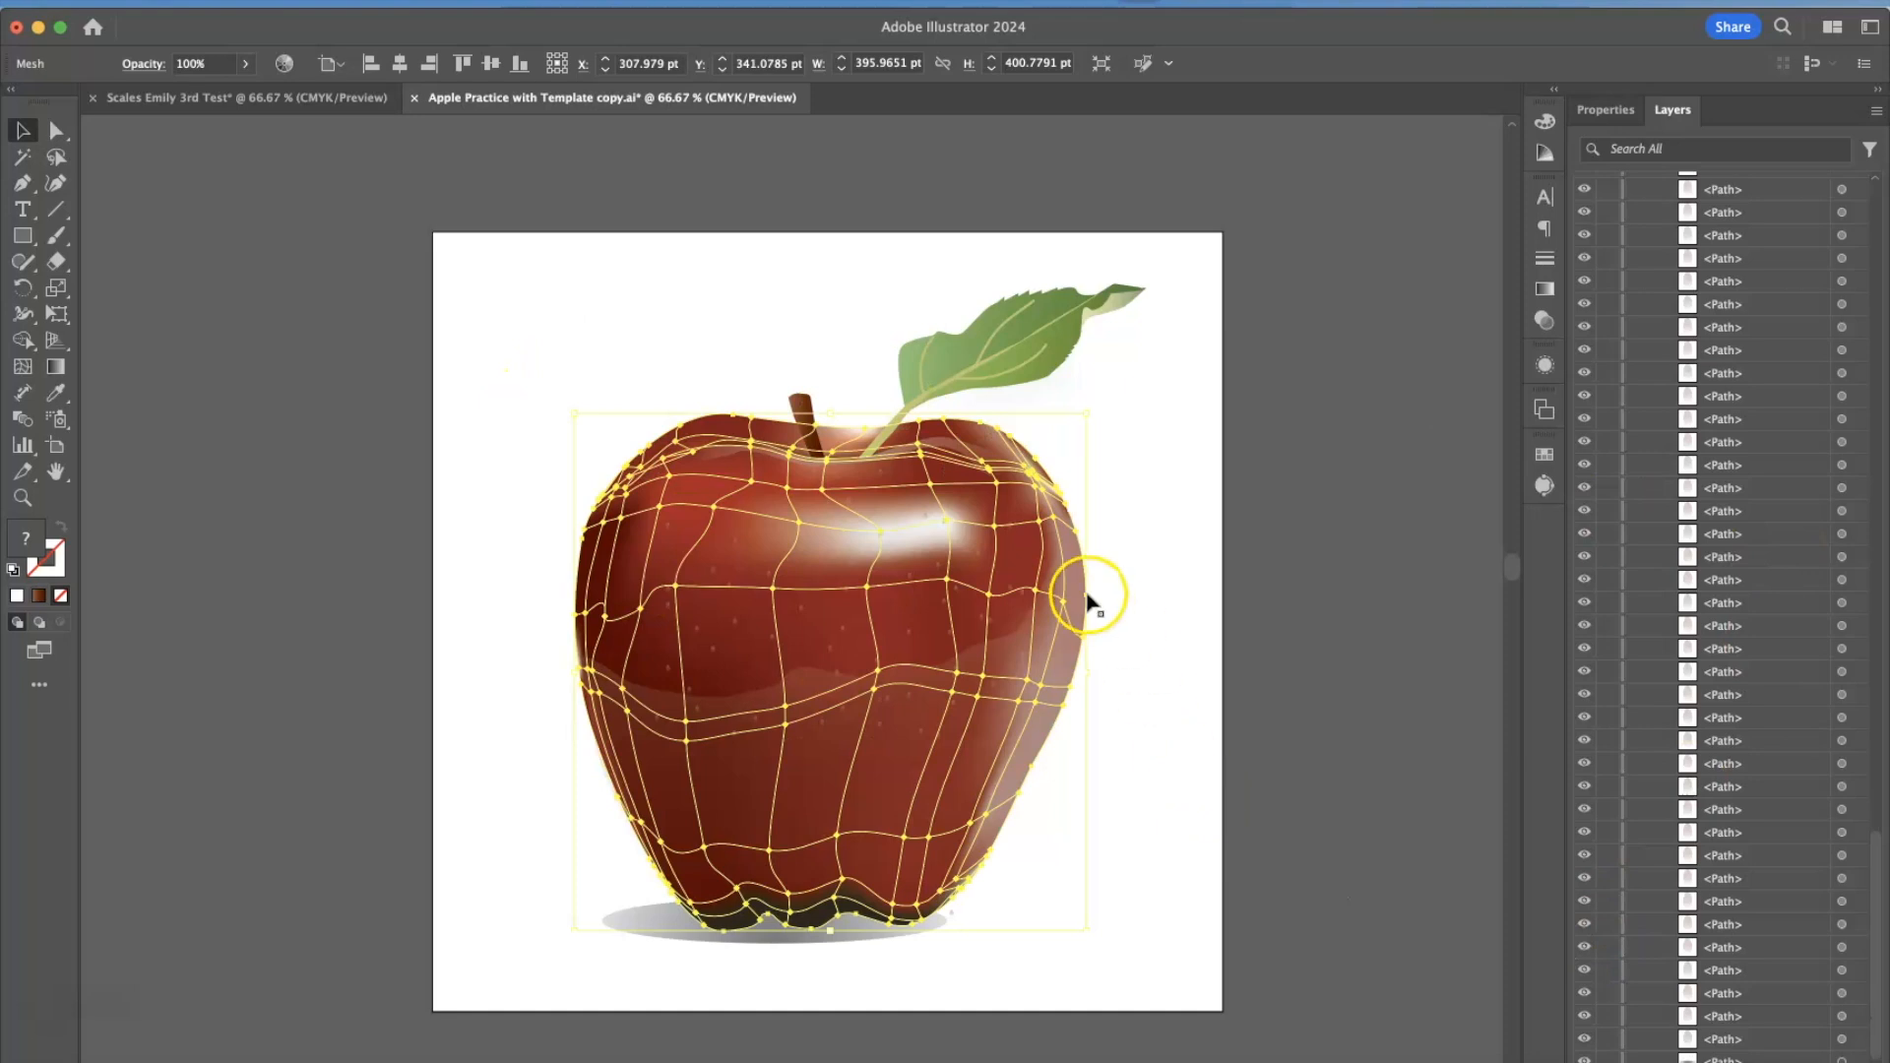
pyautogui.scroll(12, 1788, 625)
pyautogui.scroll(10, 1788, 627)
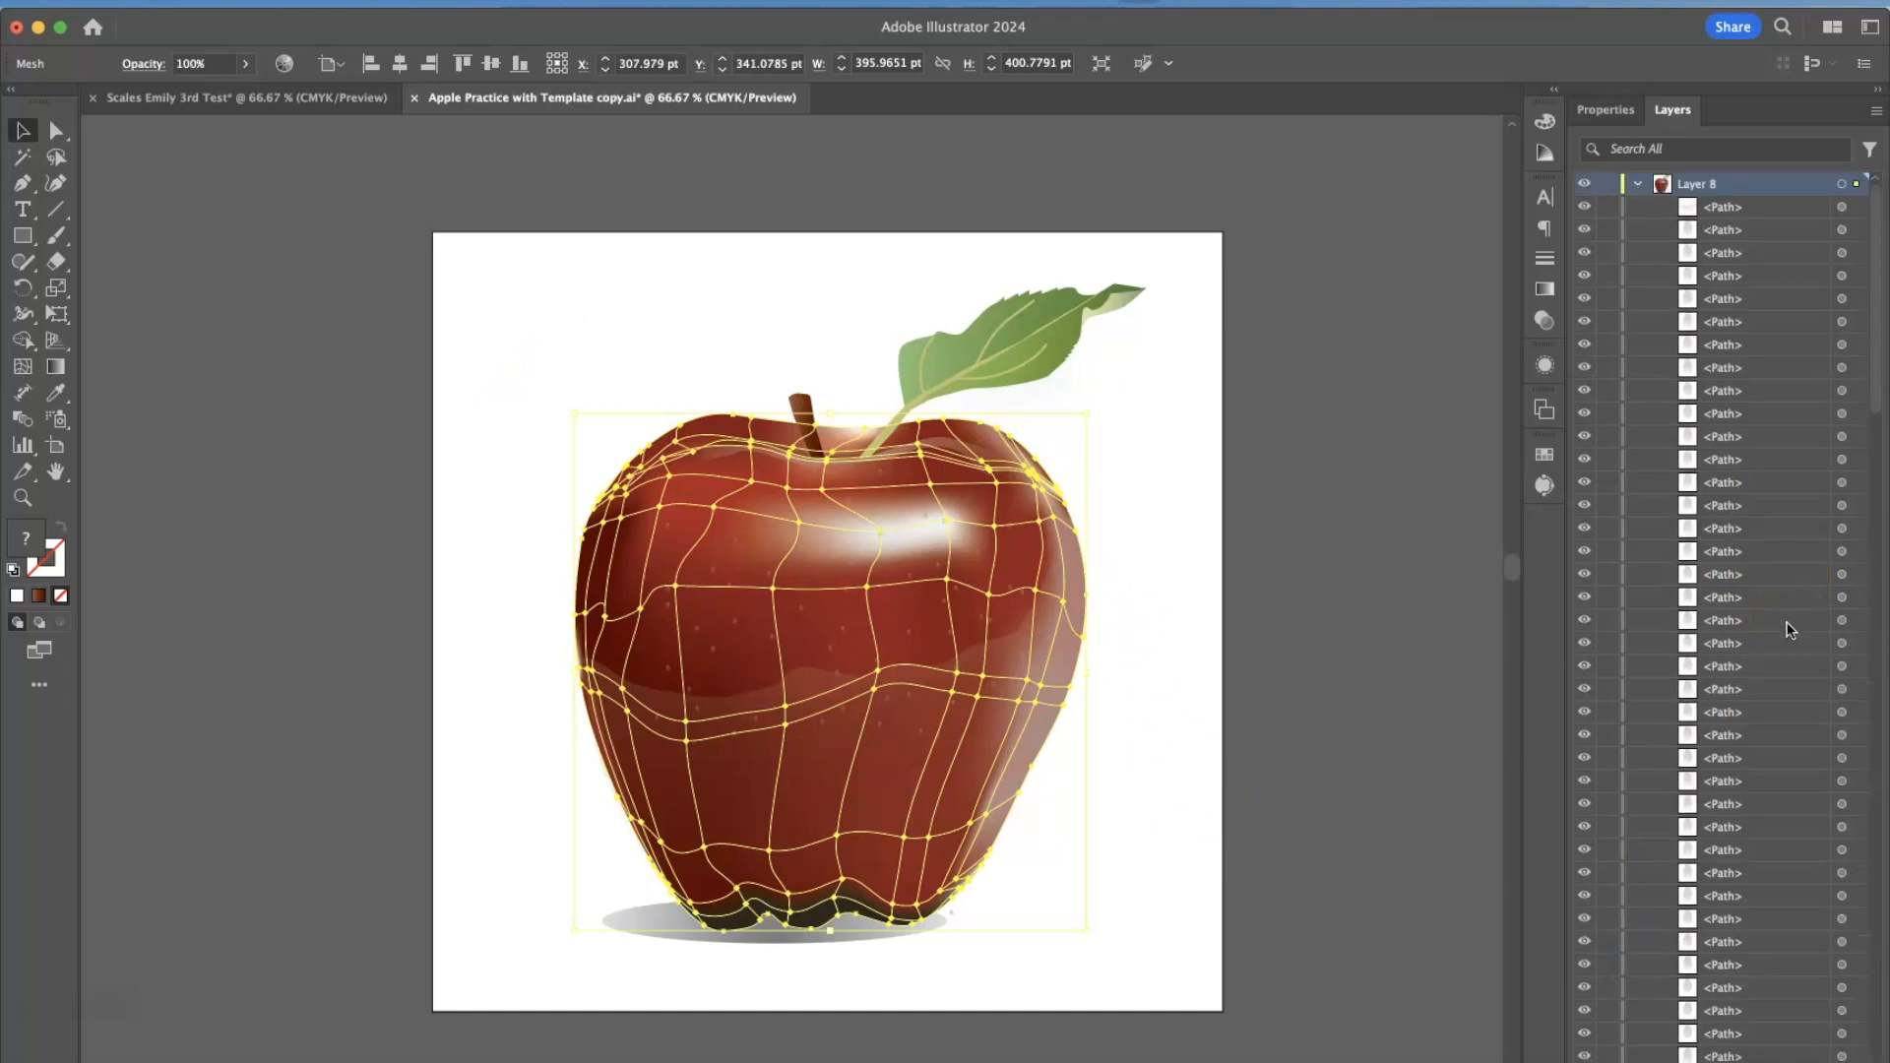
pyautogui.click(1639, 184)
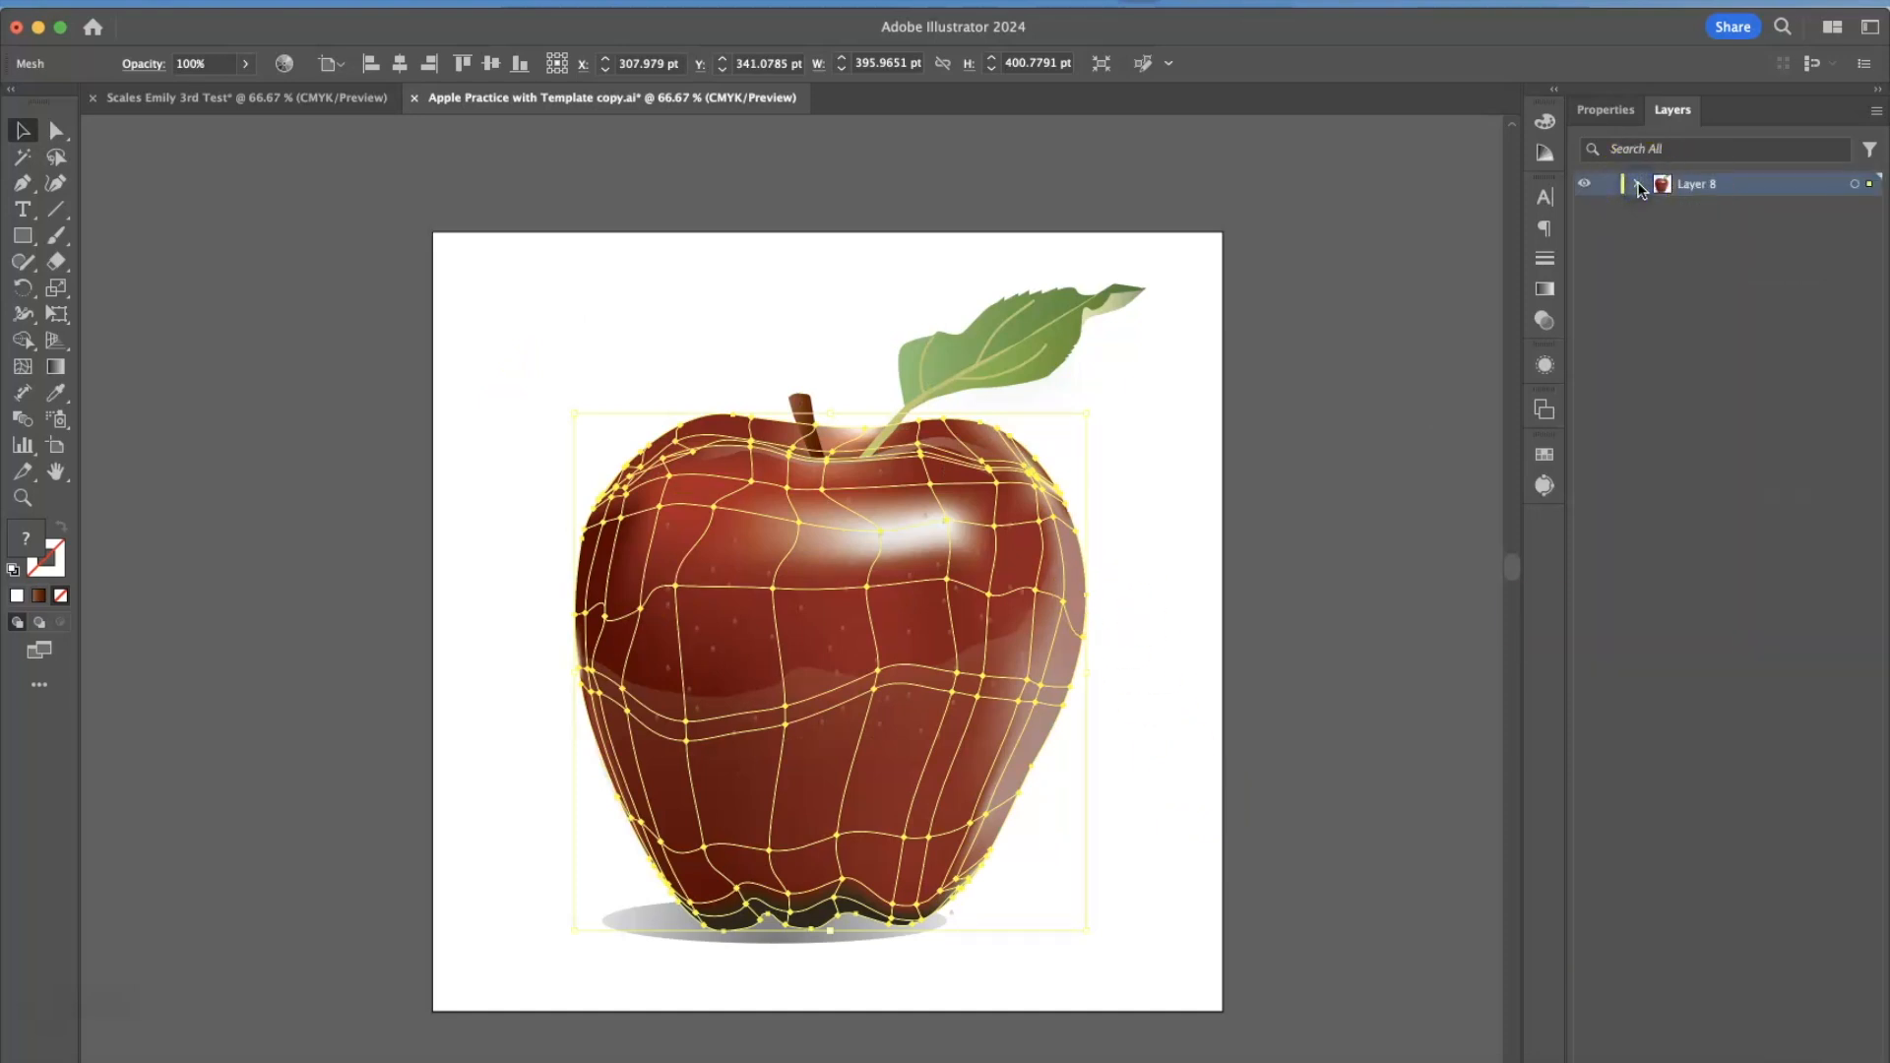
# Select the highlight strip near the stem and the apple's mesh body in turn, then clear the selection.
pyautogui.click(873, 510)
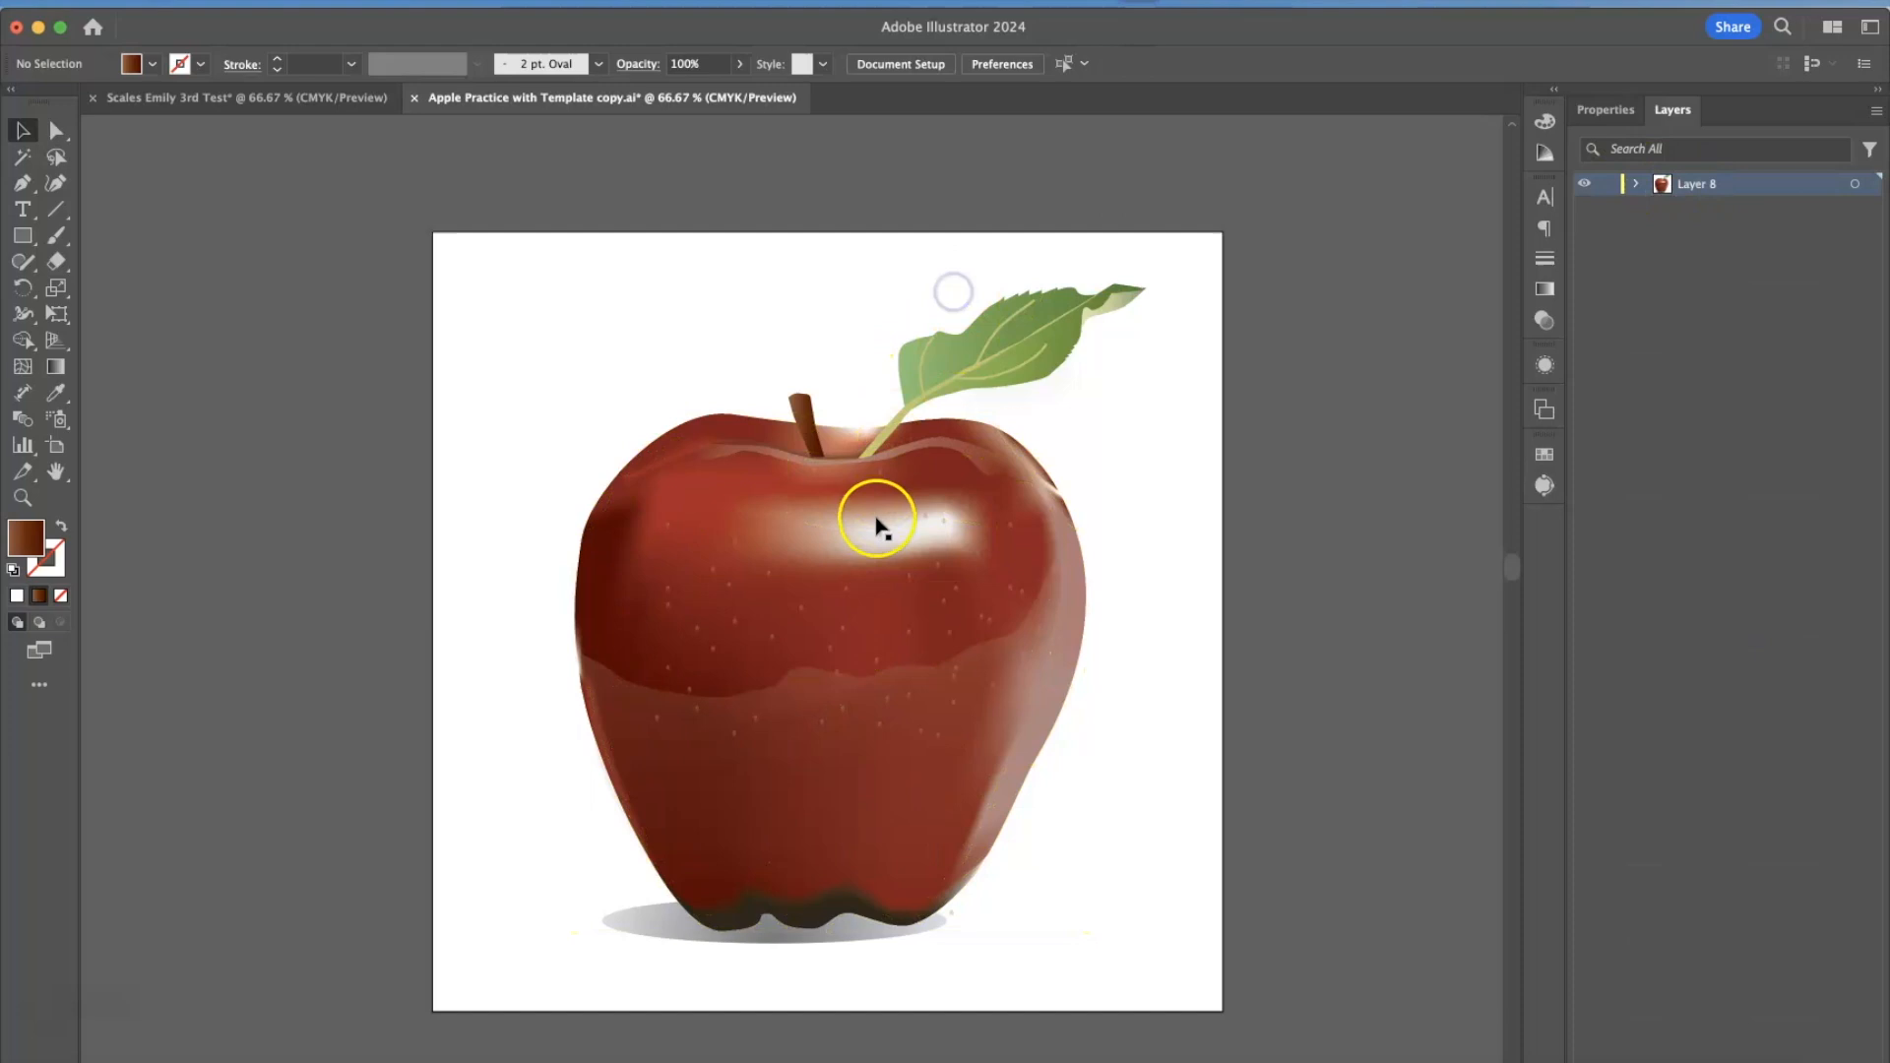
pyautogui.click(1009, 433)
pyautogui.moveTo(993, 453)
pyautogui.mouseDown()
pyautogui.moveTo(1232, 441)
pyautogui.moveTo(1448, 368)
pyautogui.moveTo(1122, 245)
pyautogui.moveTo(984, 429)
pyautogui.mouseUp()
pyautogui.click(1288, 315)
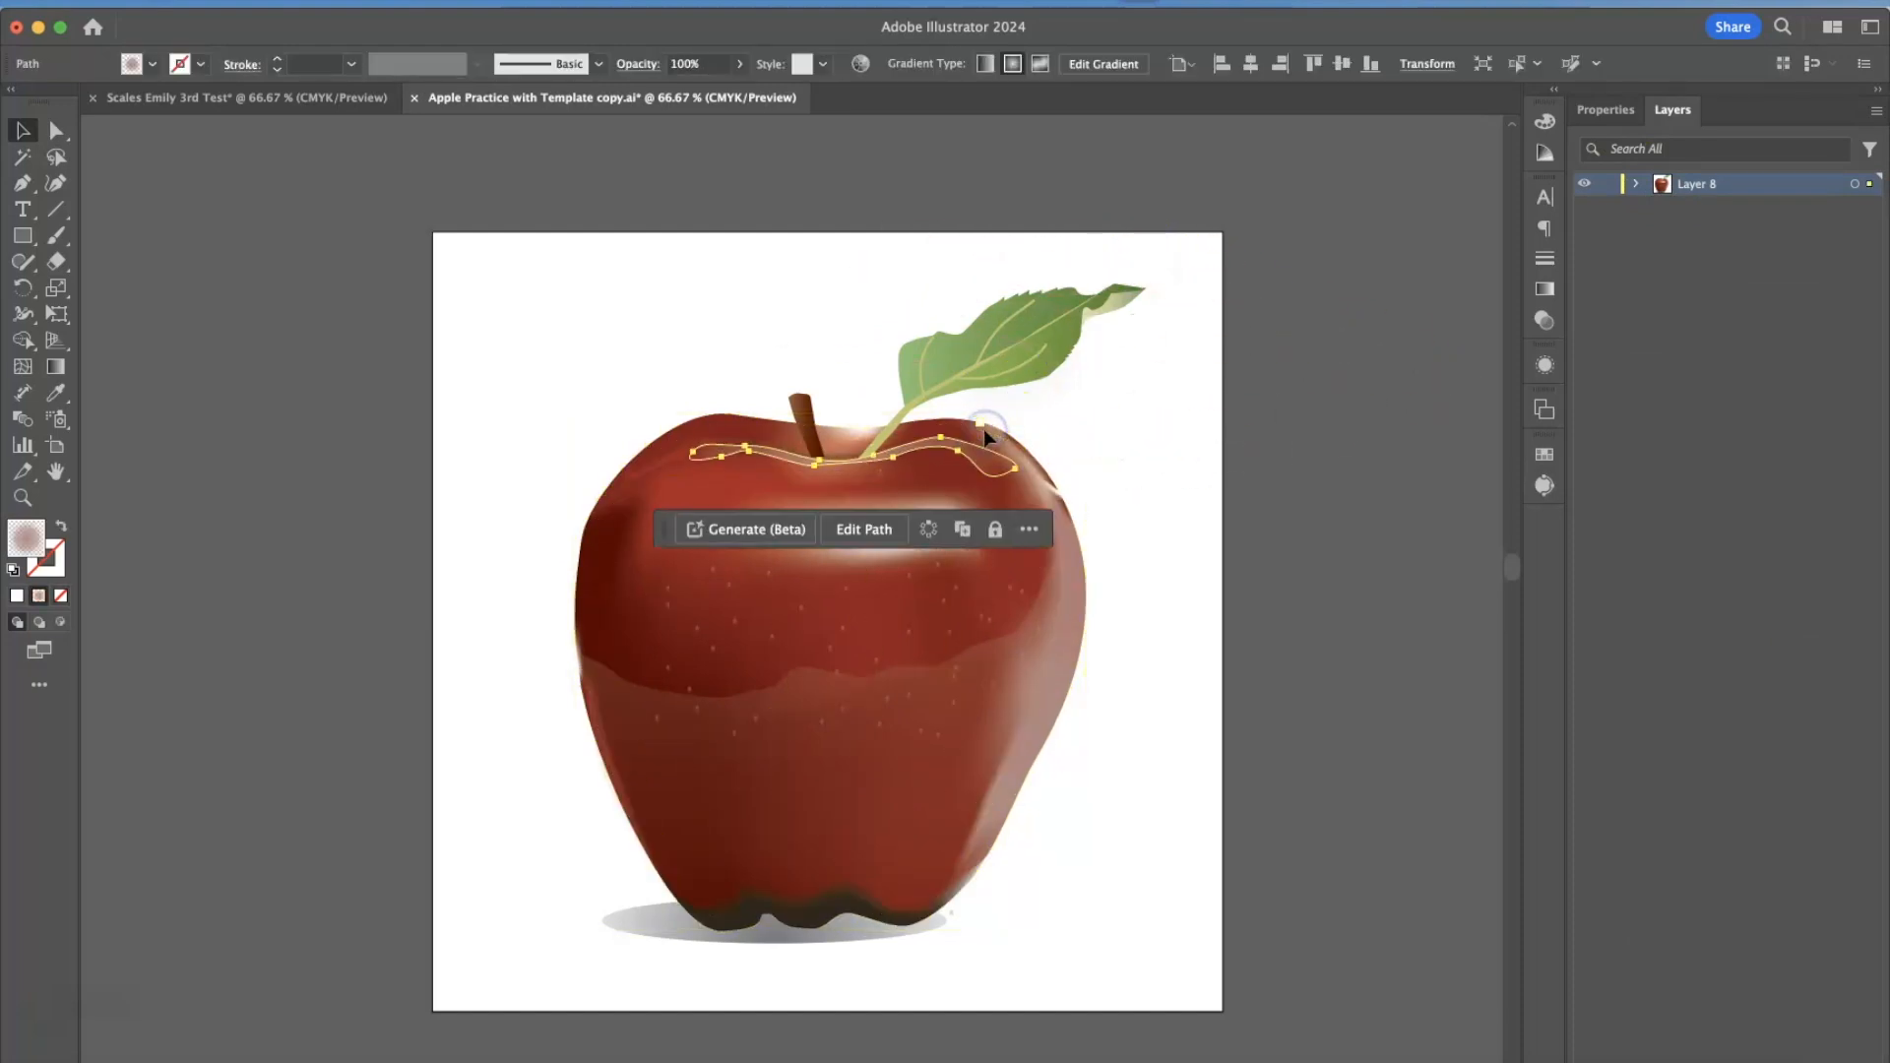
pyautogui.click(716, 669)
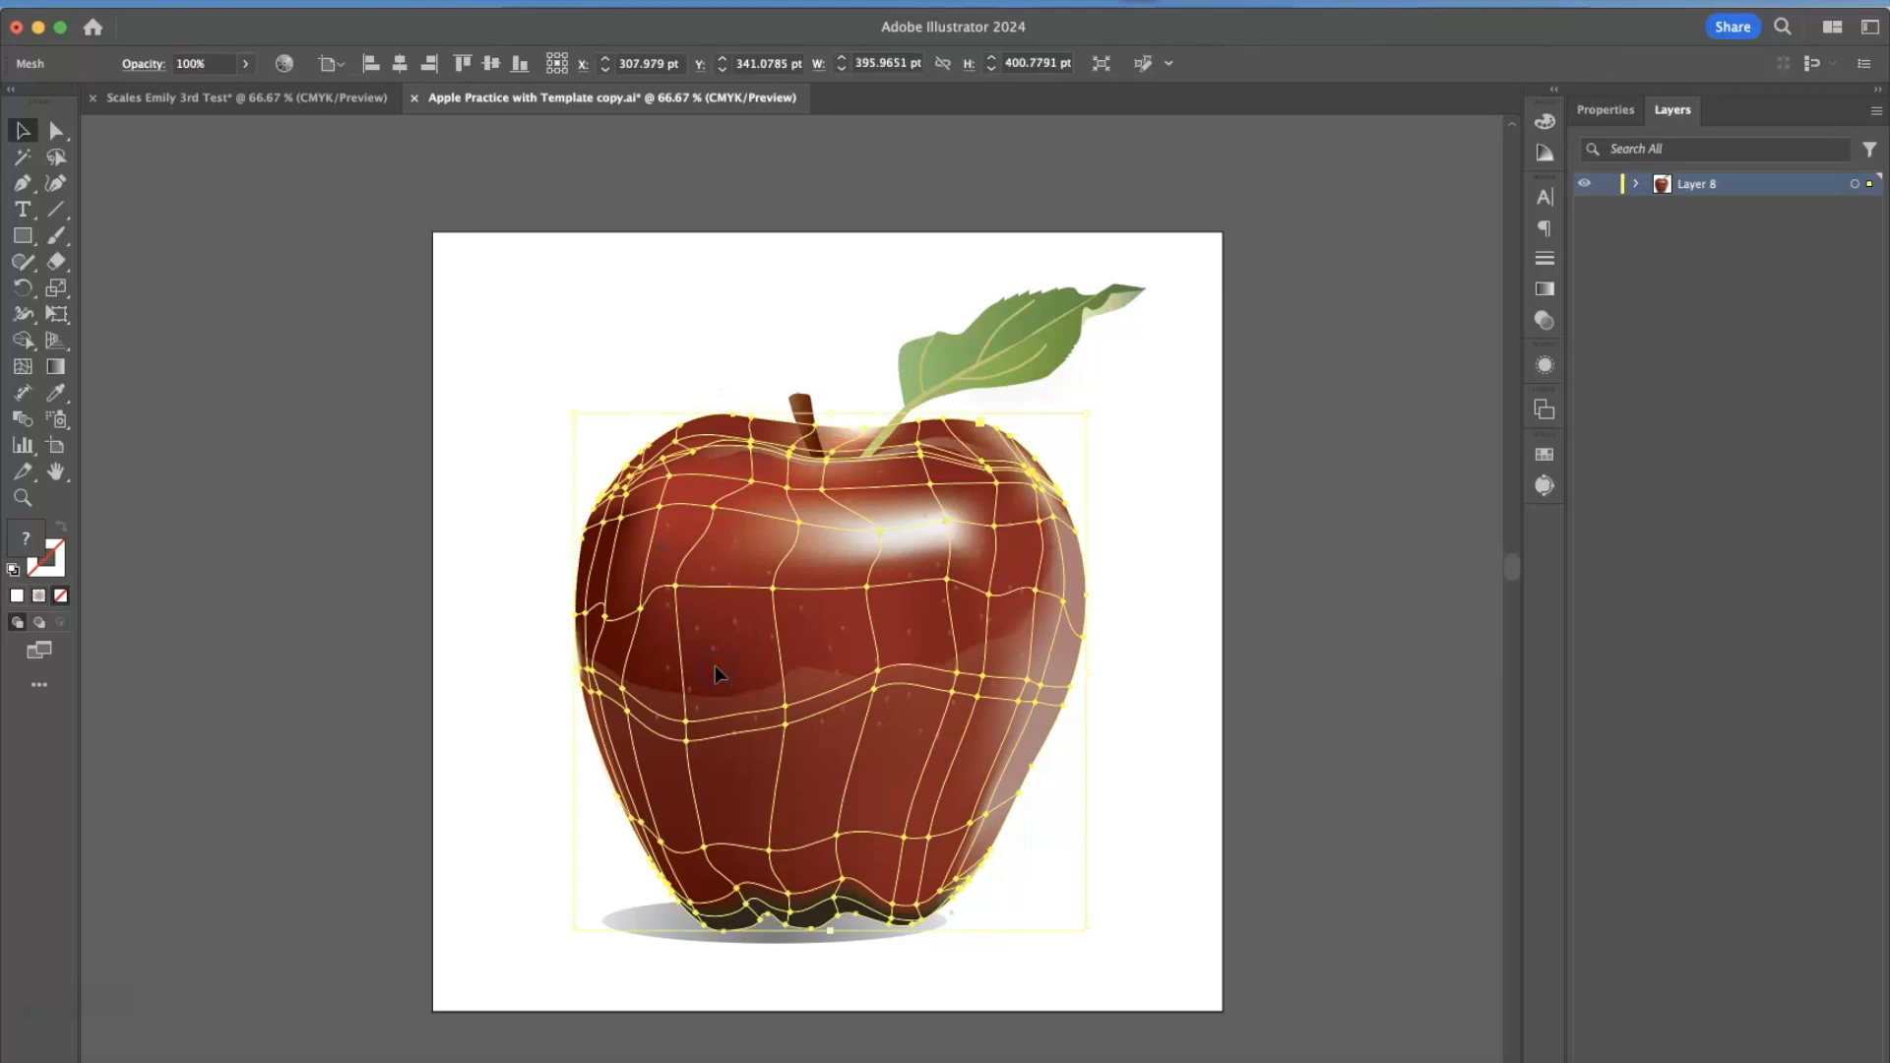
pyautogui.click(1139, 783)
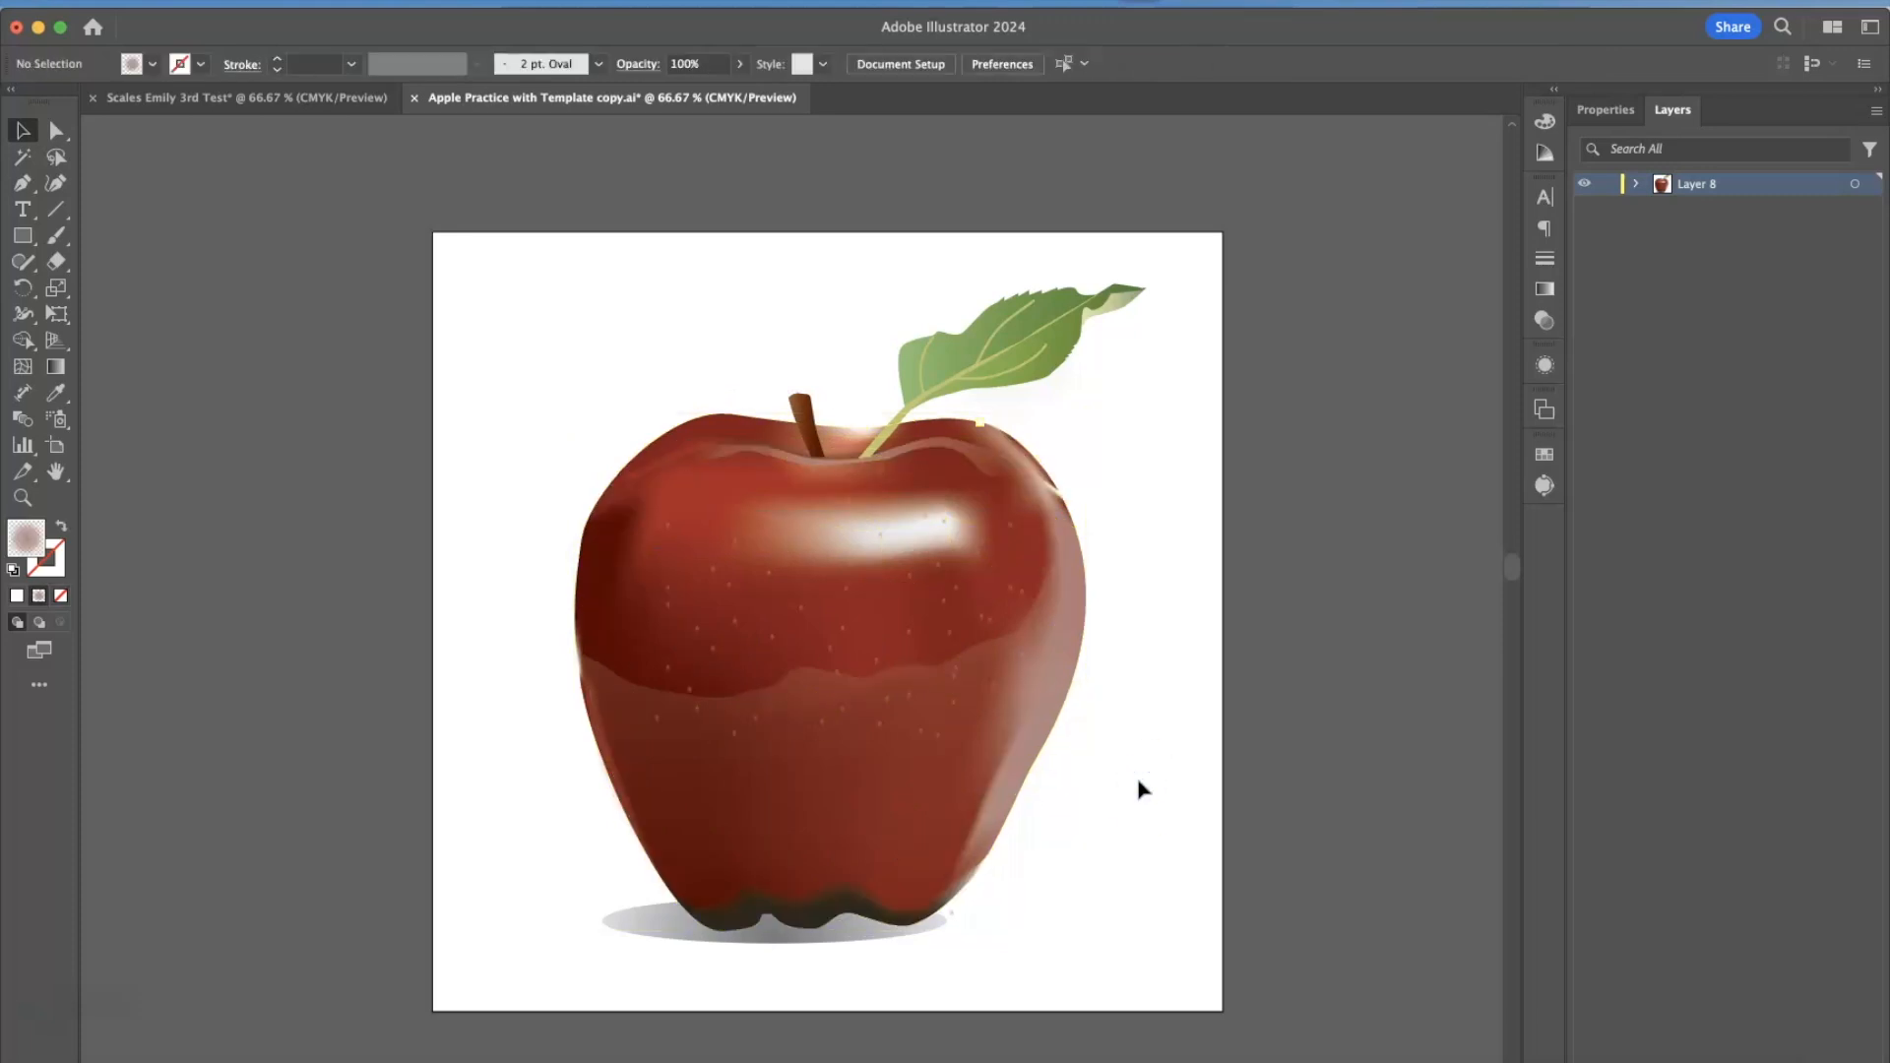
# Try moving the lower shading path off the apple and undo the move.
pyautogui.click(1039, 707)
pyautogui.moveTo(1039, 707)
pyautogui.mouseDown()
pyautogui.moveTo(1119, 742)
pyautogui.moveTo(1268, 764)
pyautogui.mouseUp()
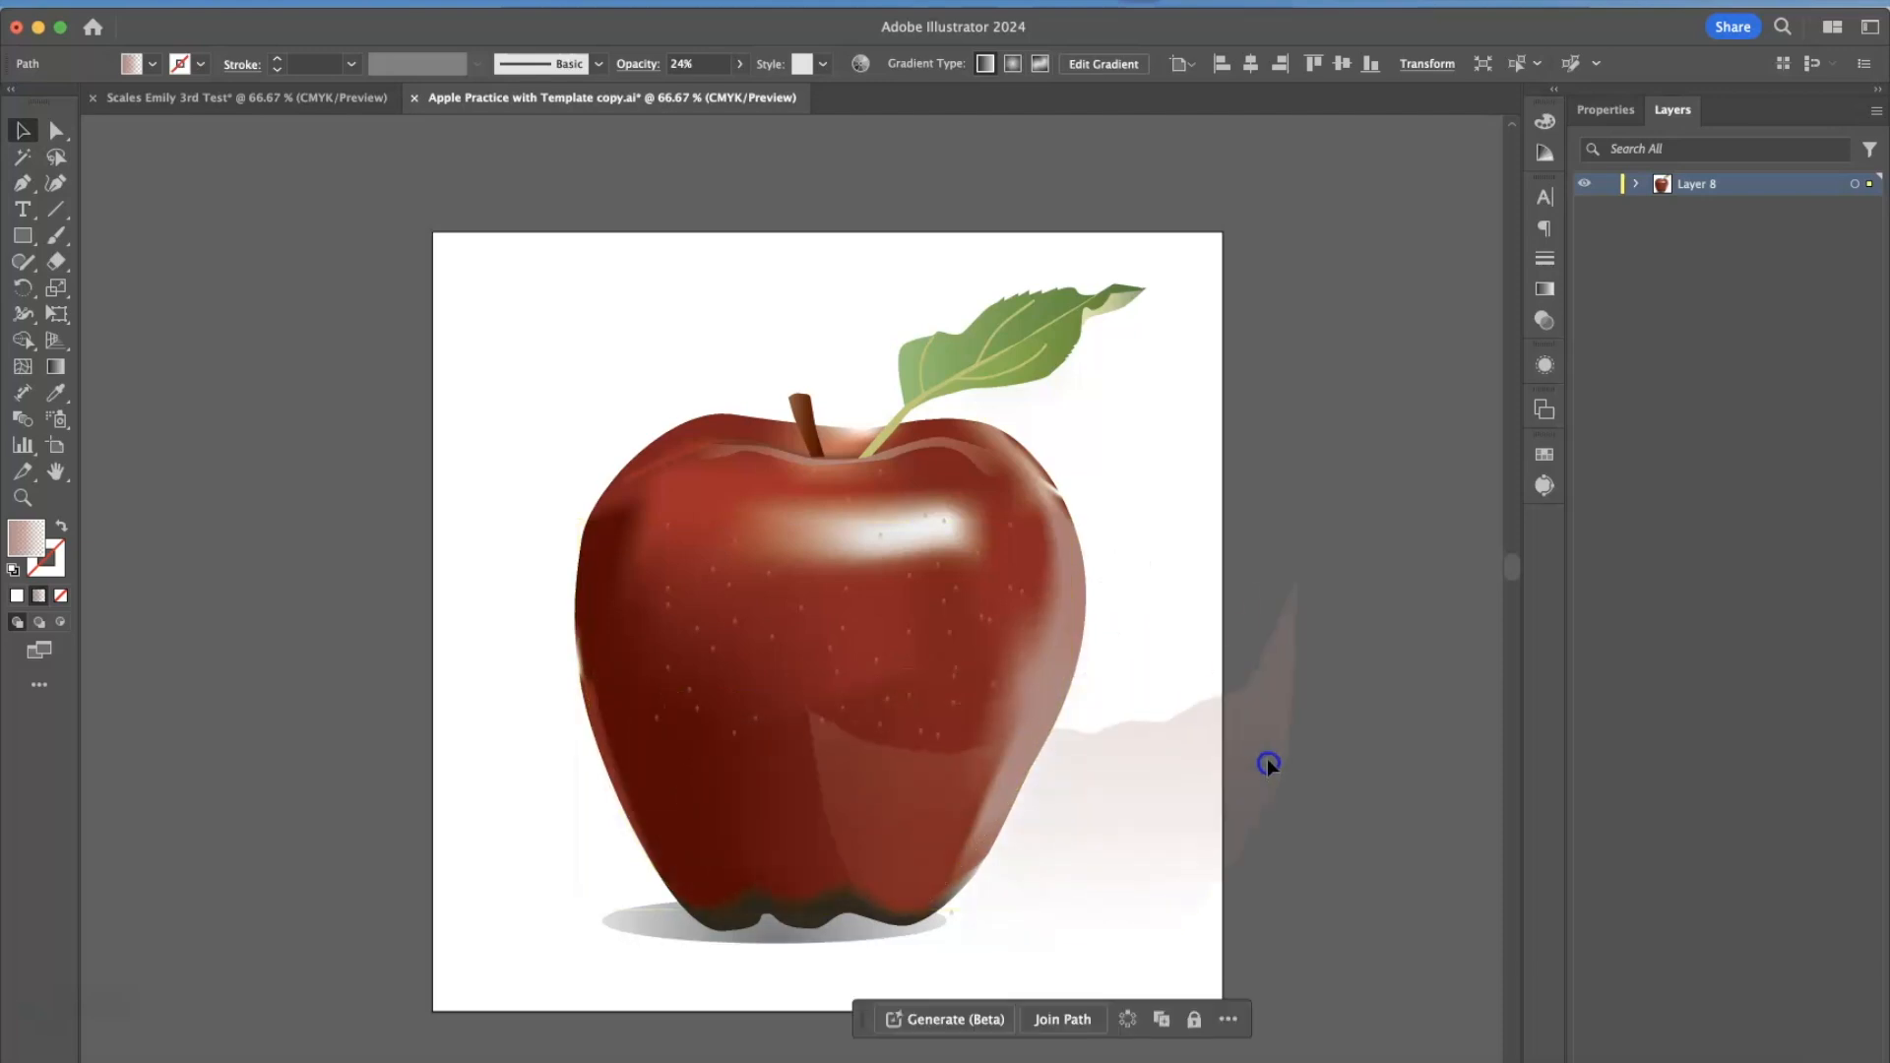
pyautogui.press('super+z')
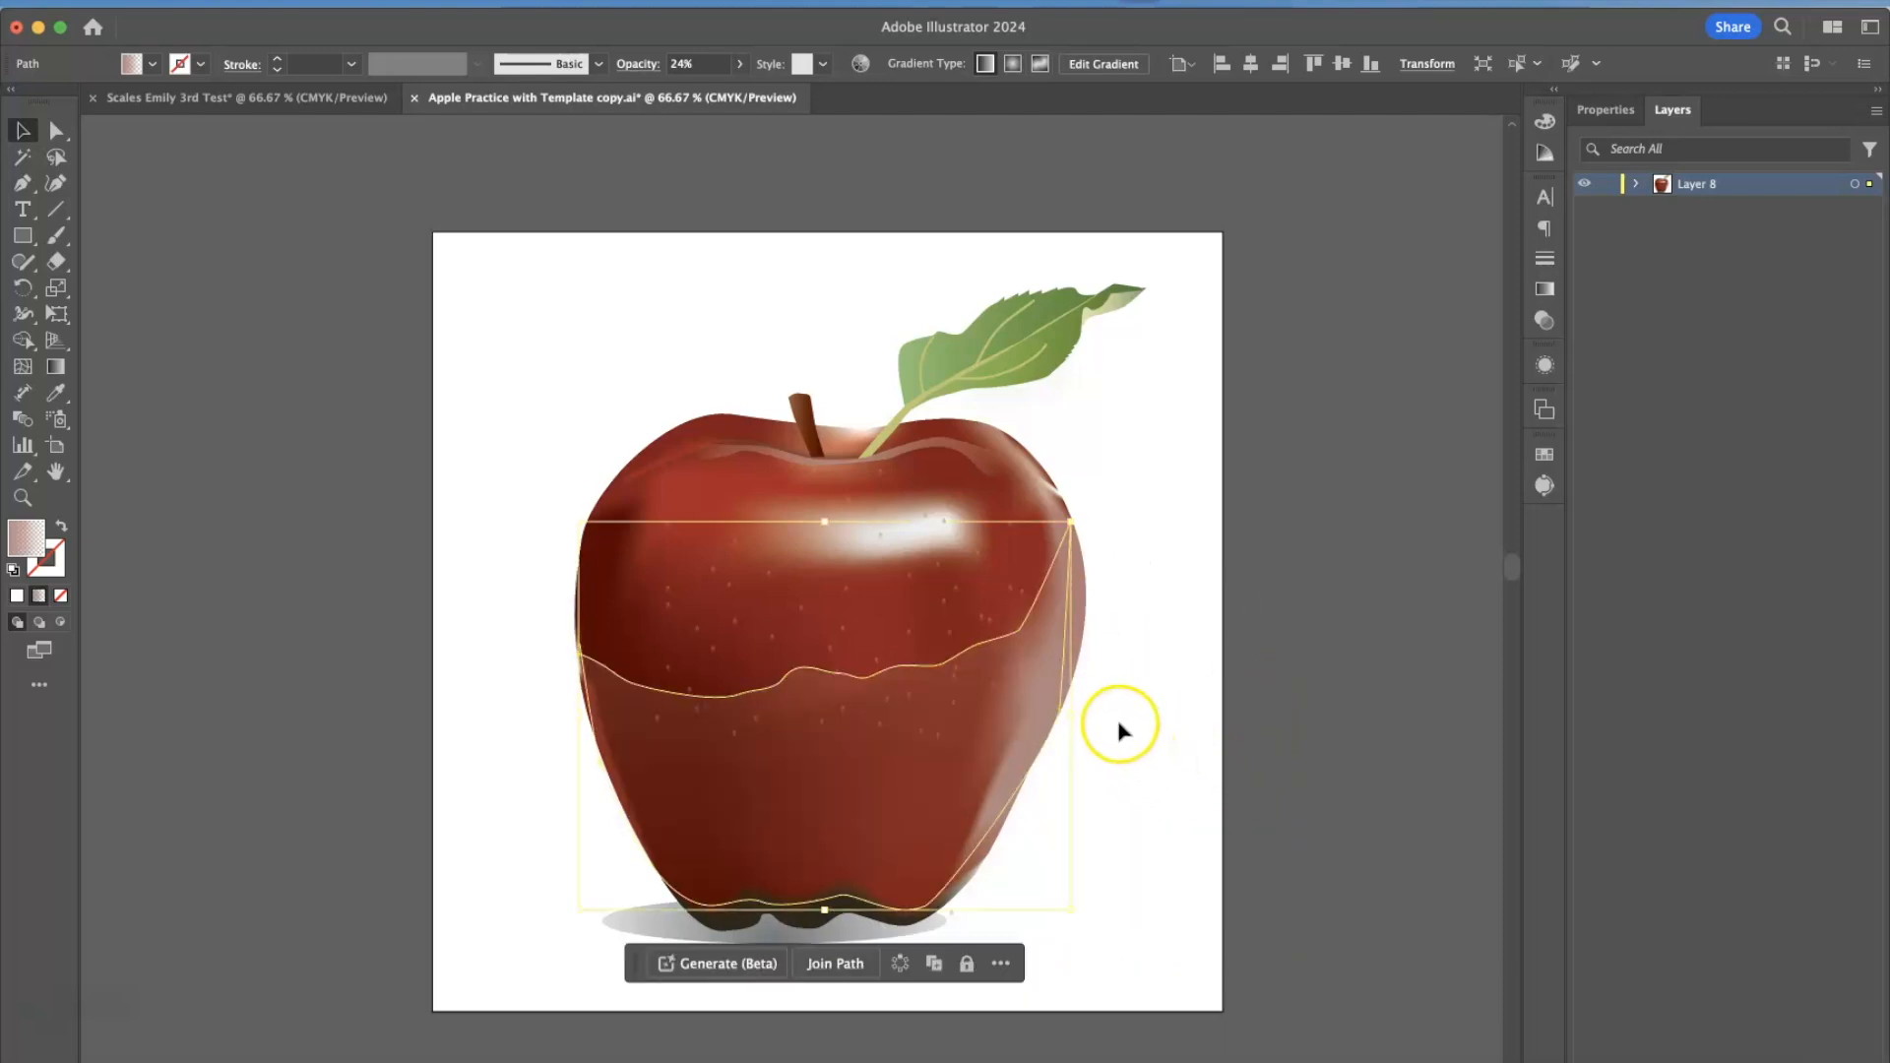
# Apply a Blur effect to the apple's lower shading path and clear the selection.
pyautogui.click(567, 3)
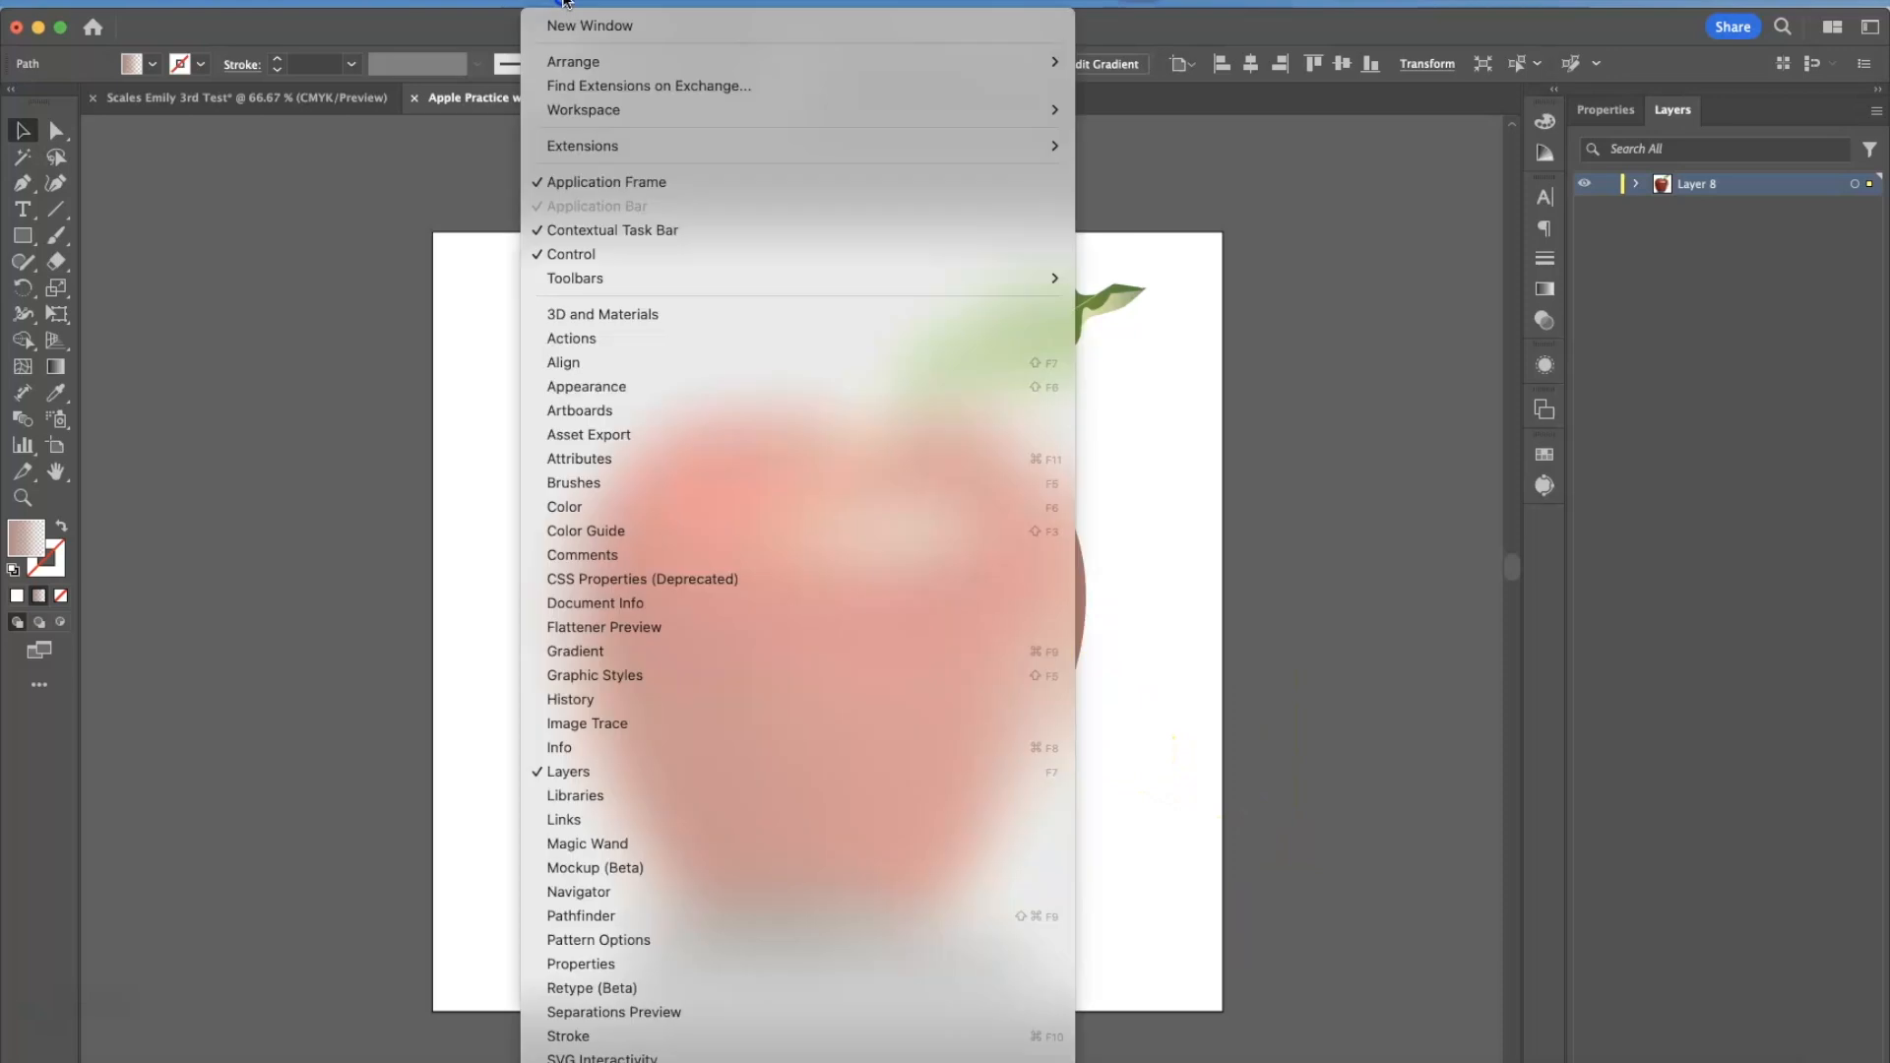
pyautogui.moveTo(462, 11)
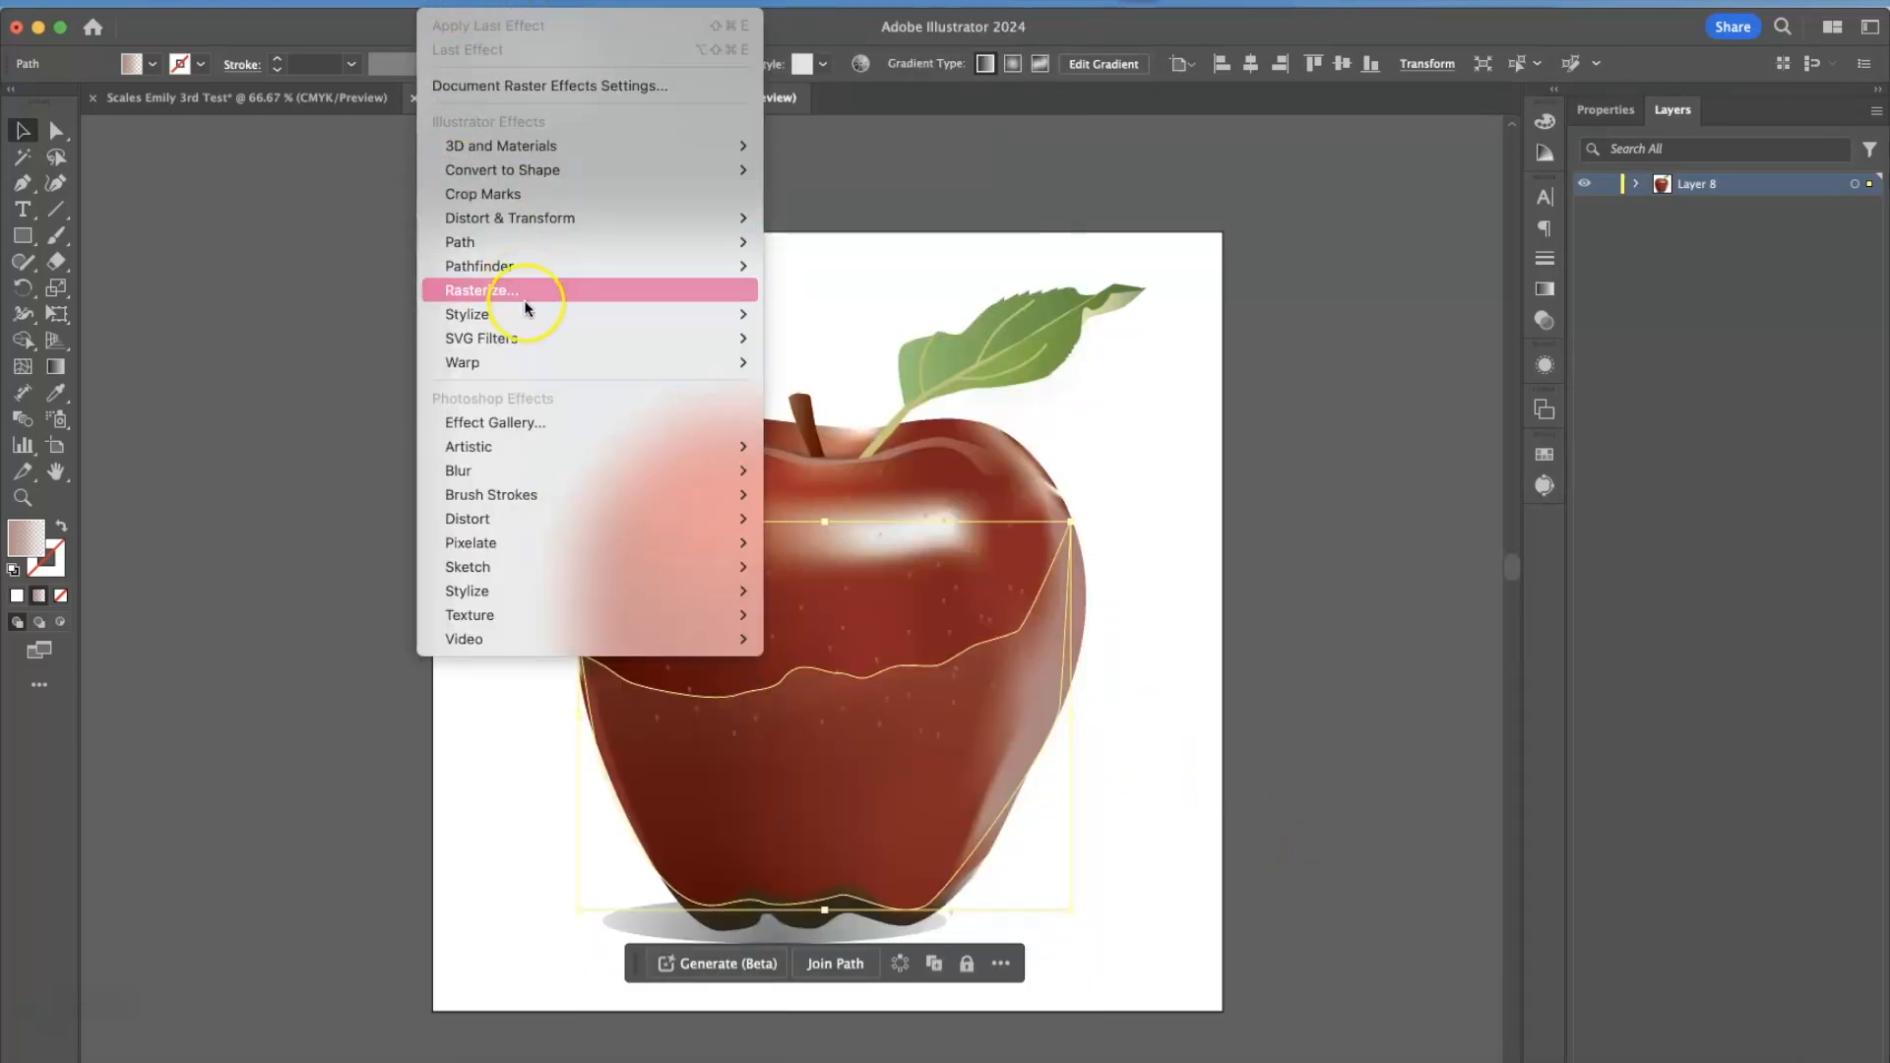
pyautogui.moveTo(529, 313)
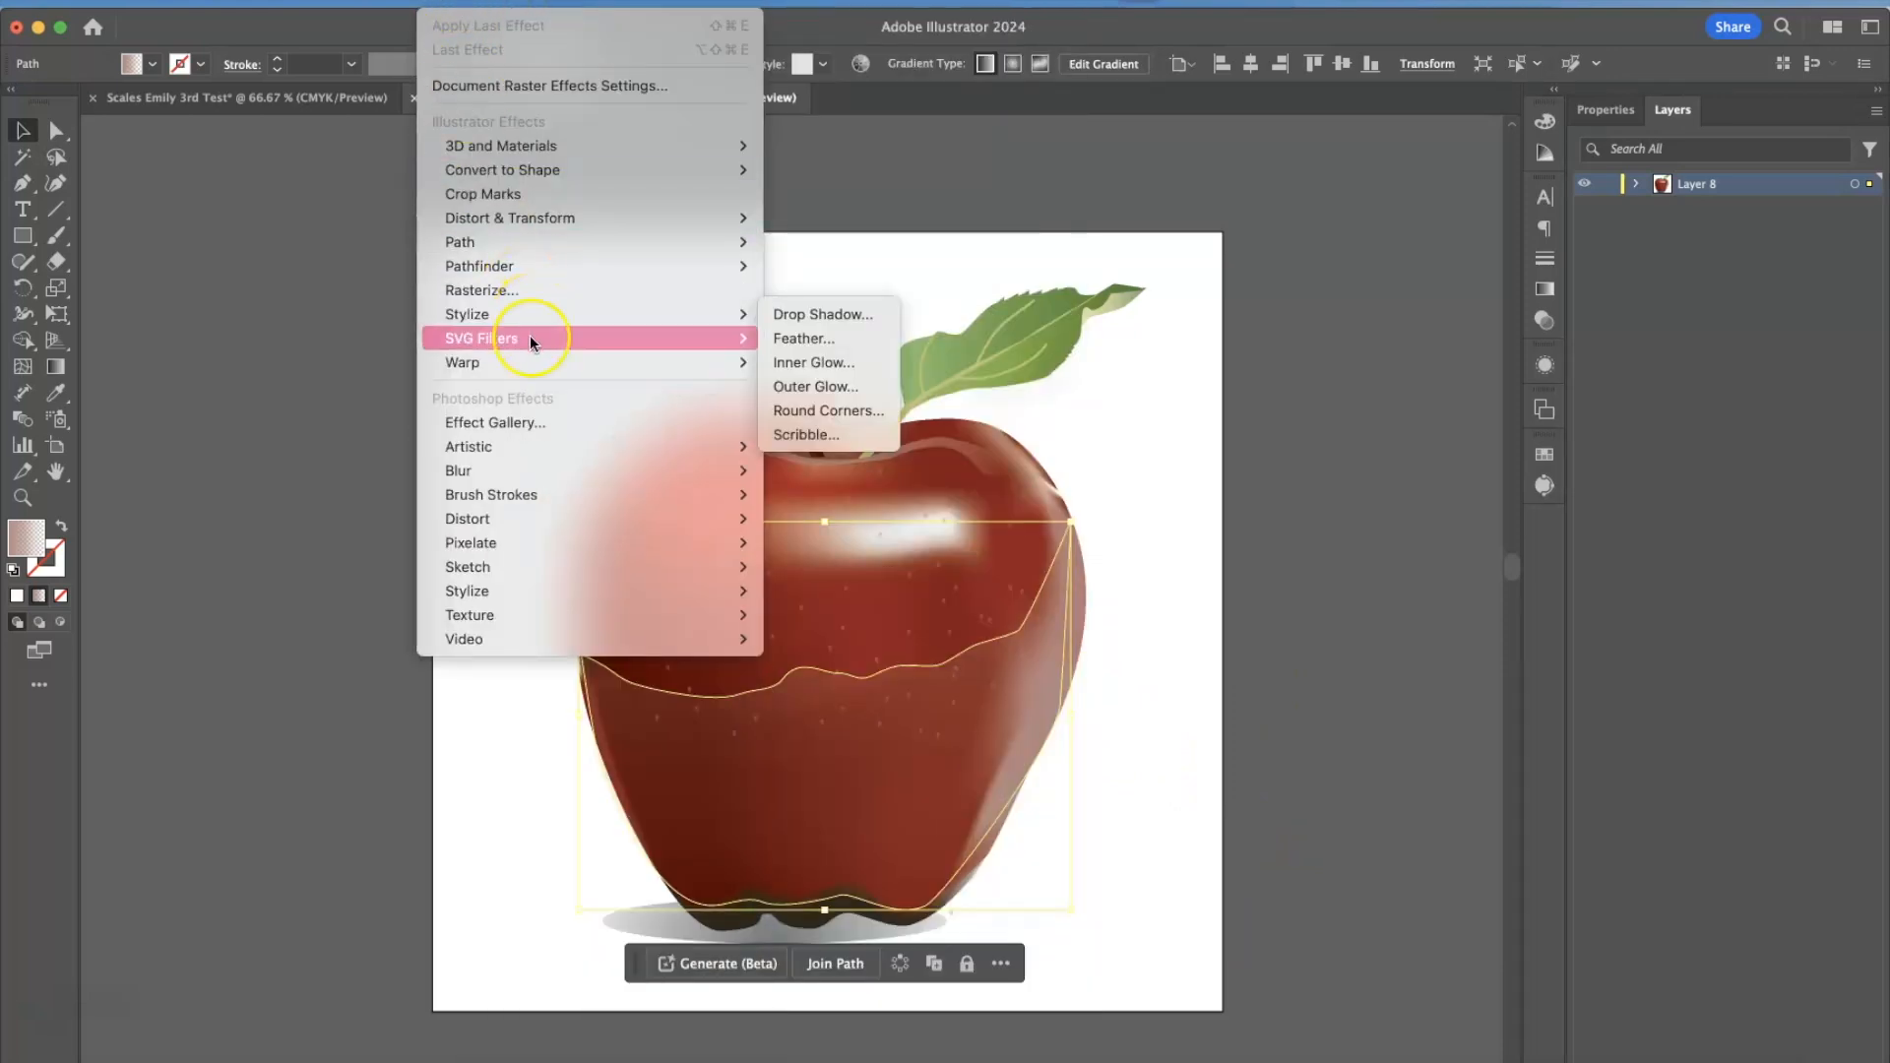
pyautogui.moveTo(537, 480)
pyautogui.click(811, 470)
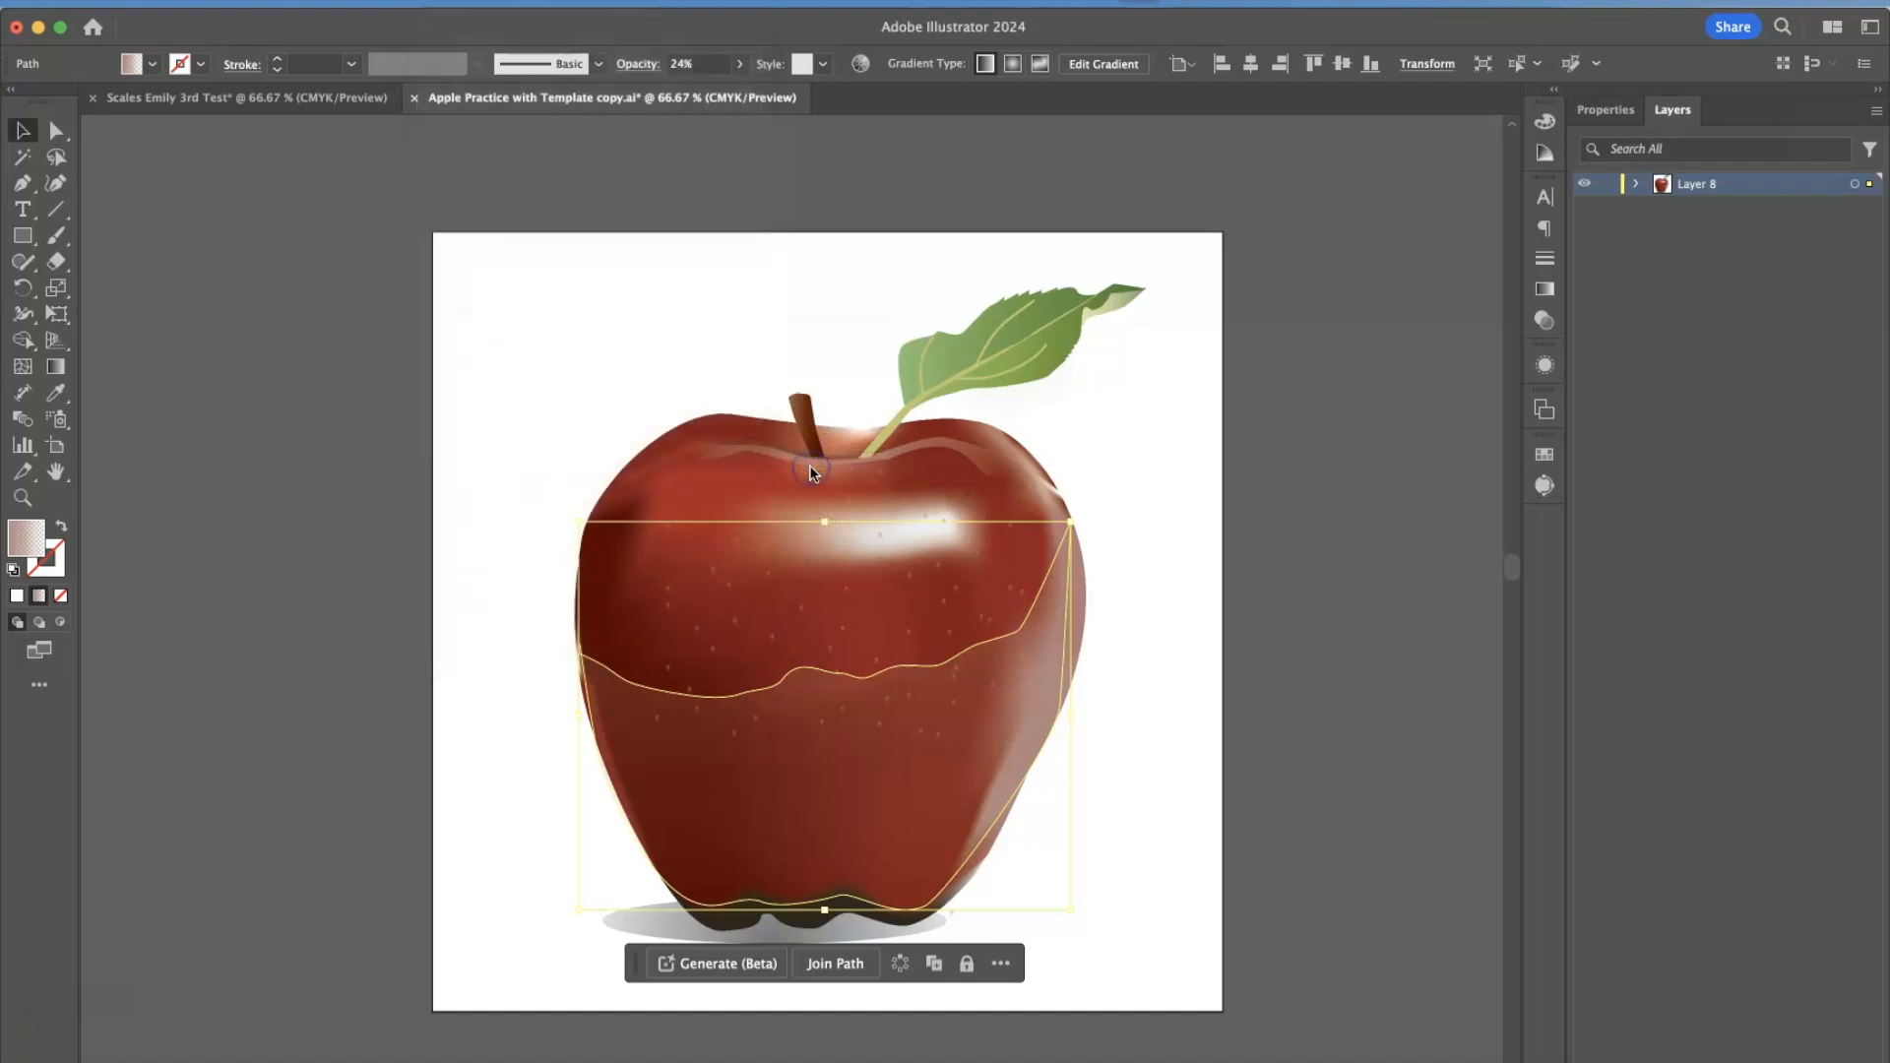
pyautogui.moveTo(903, 537); pyautogui.dragTo(1245, 359)
pyautogui.click(1390, 455)
pyautogui.click(1257, 609)
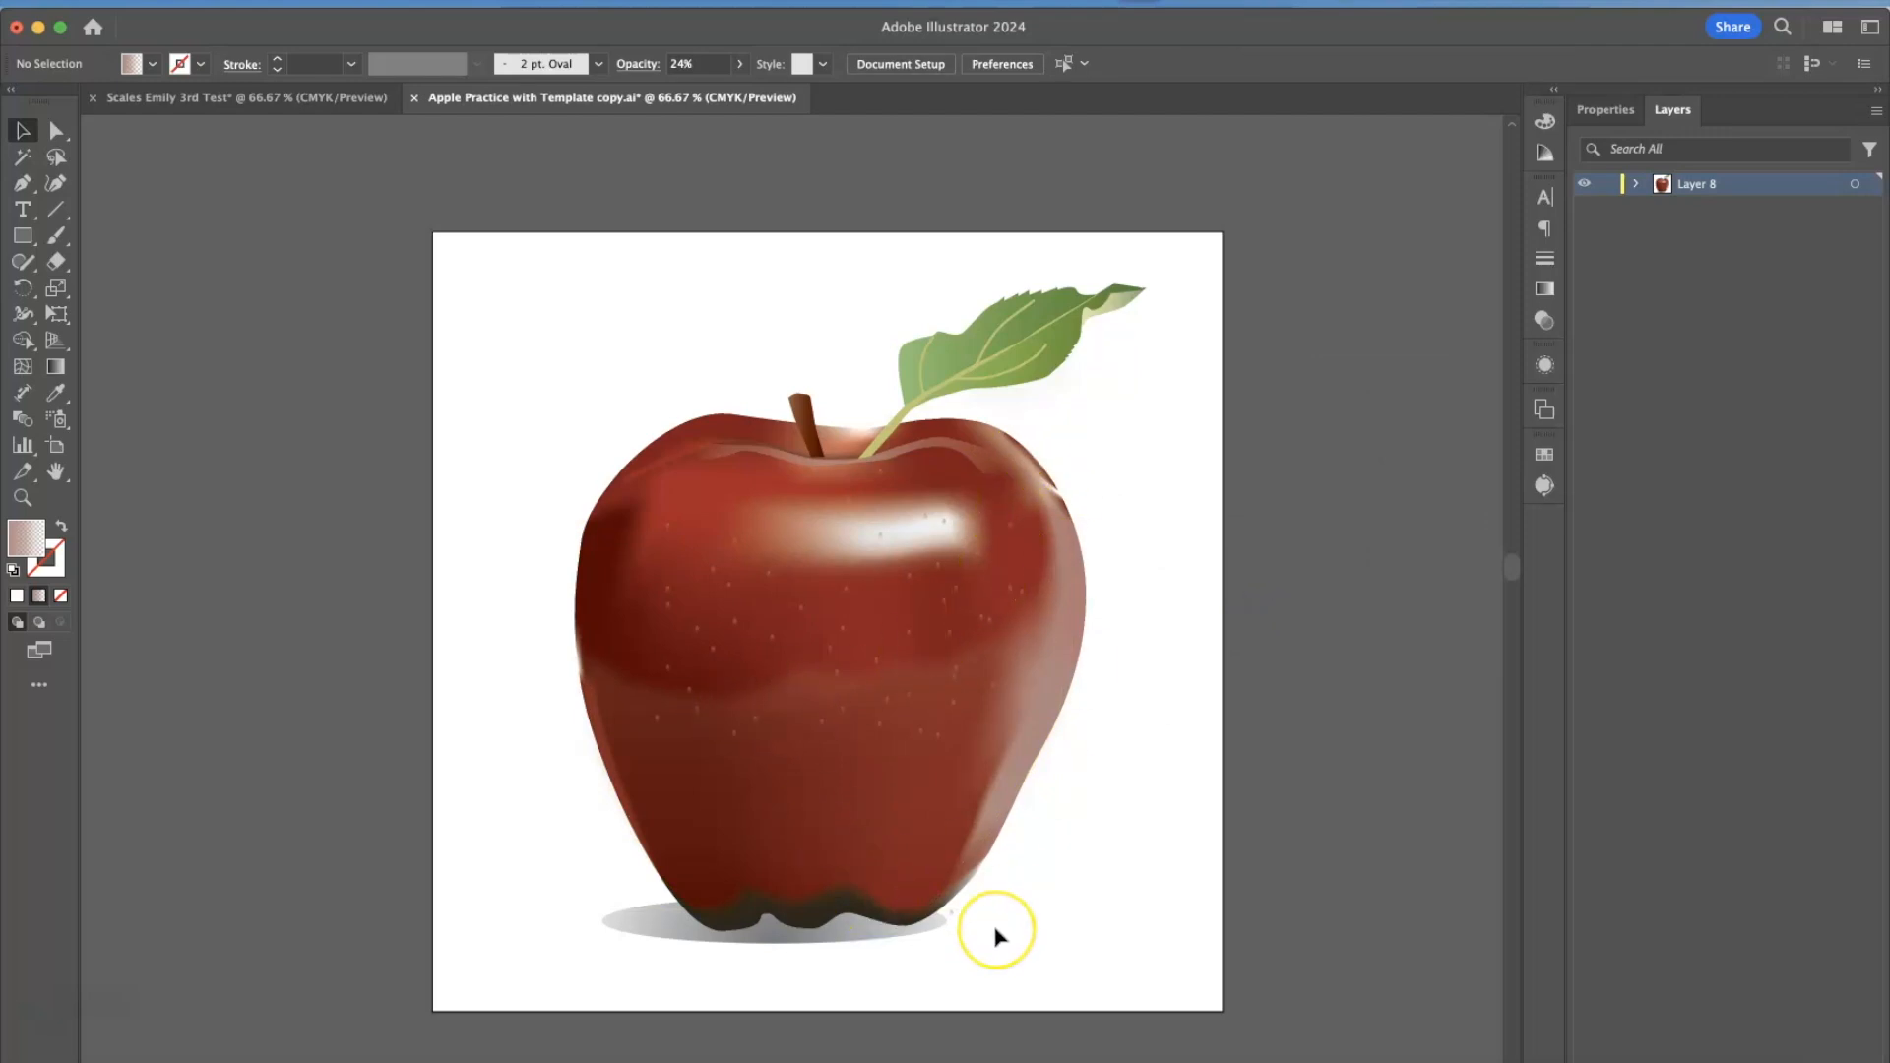
# Switch to the Paper Cut out sq.ai document to view its artwork and layers.
pyautogui.press('super+minus')
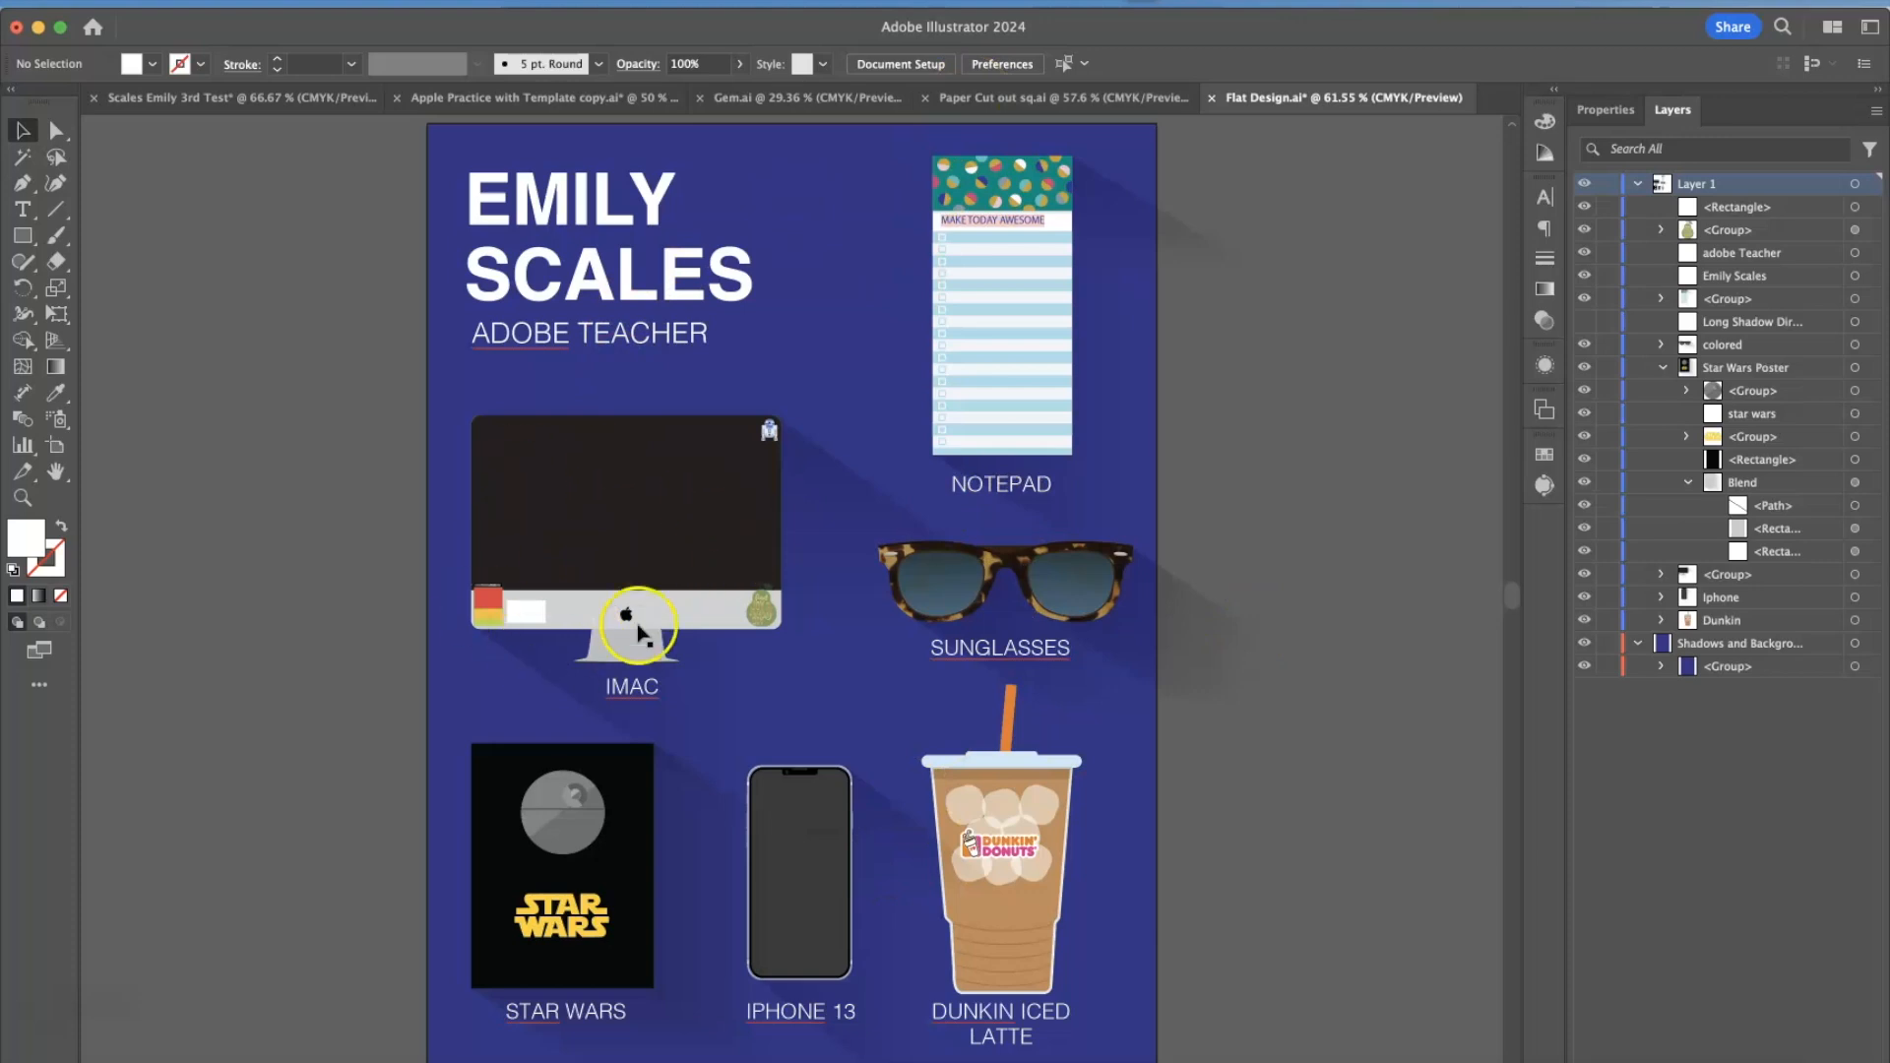
pyautogui.click(1019, 99)
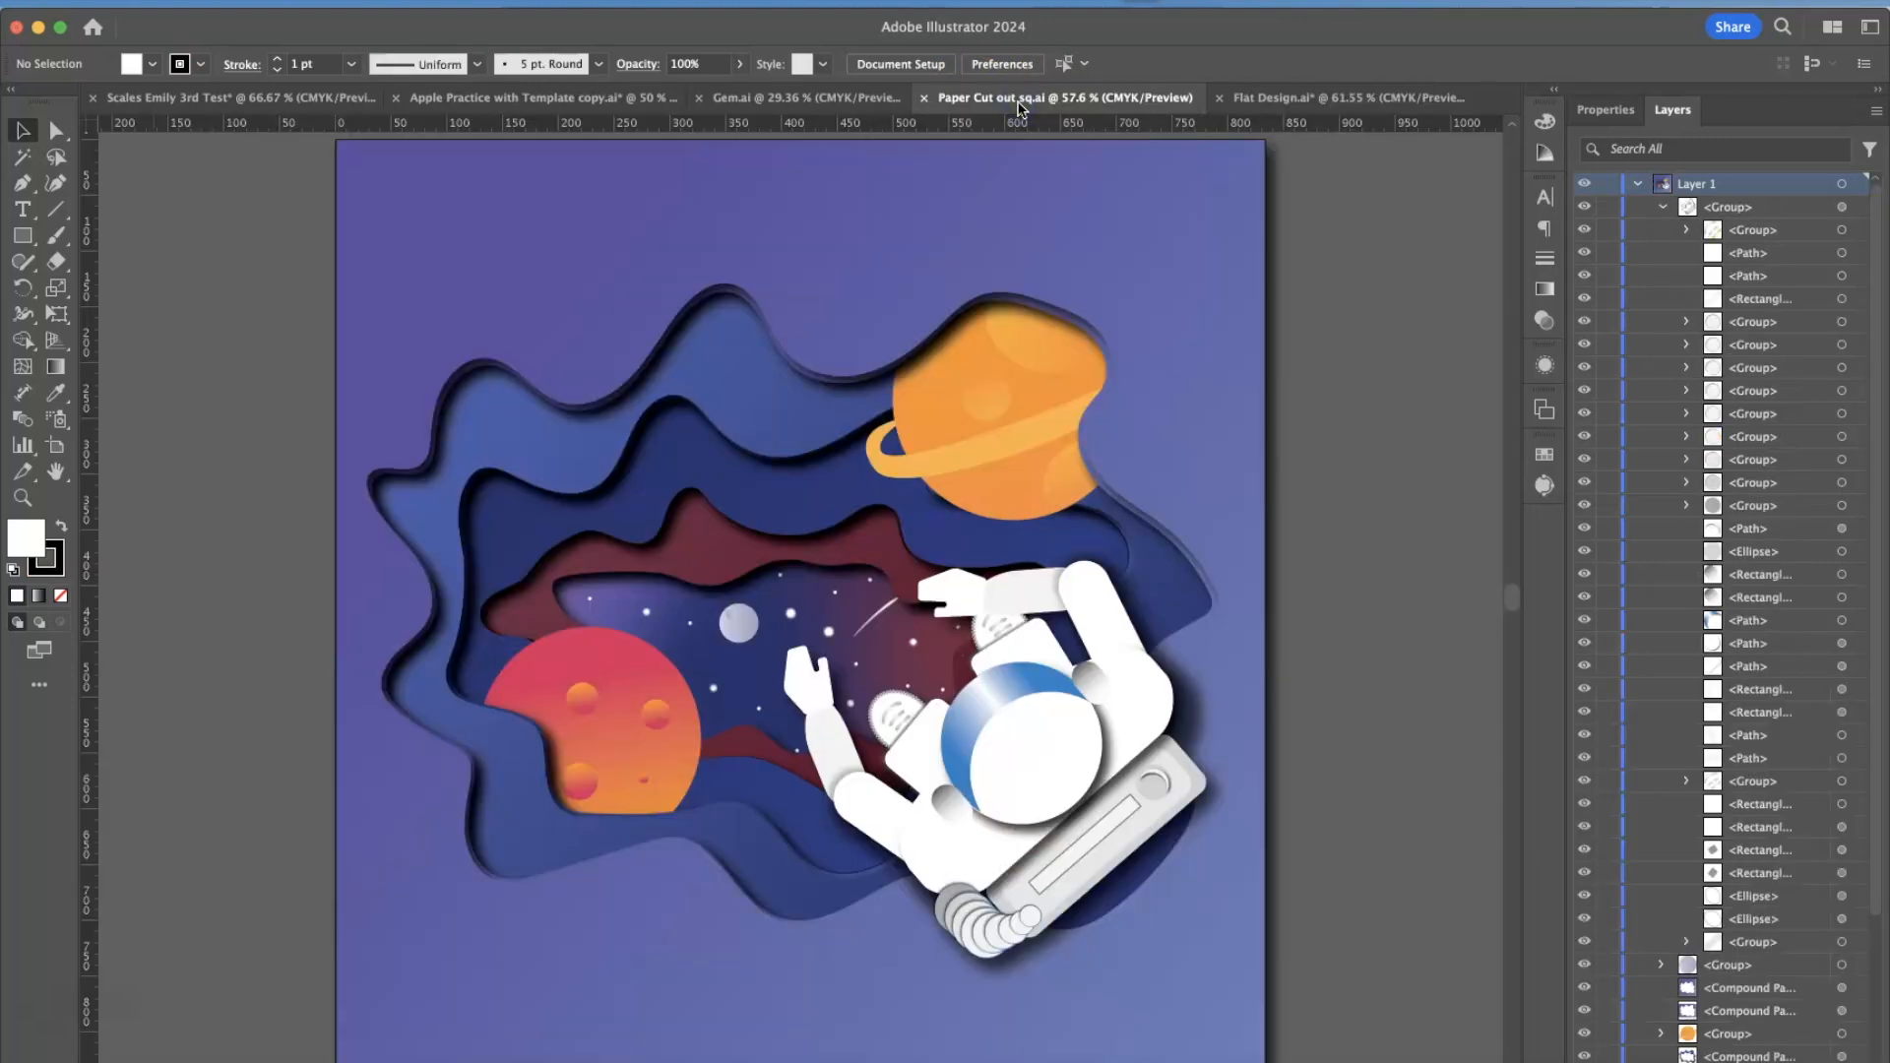
# Switch to the Gem.ai document, widen the blurred shadow ellipse below the gem in isolation mode, and exit isolation mode.
pyautogui.click(787, 100)
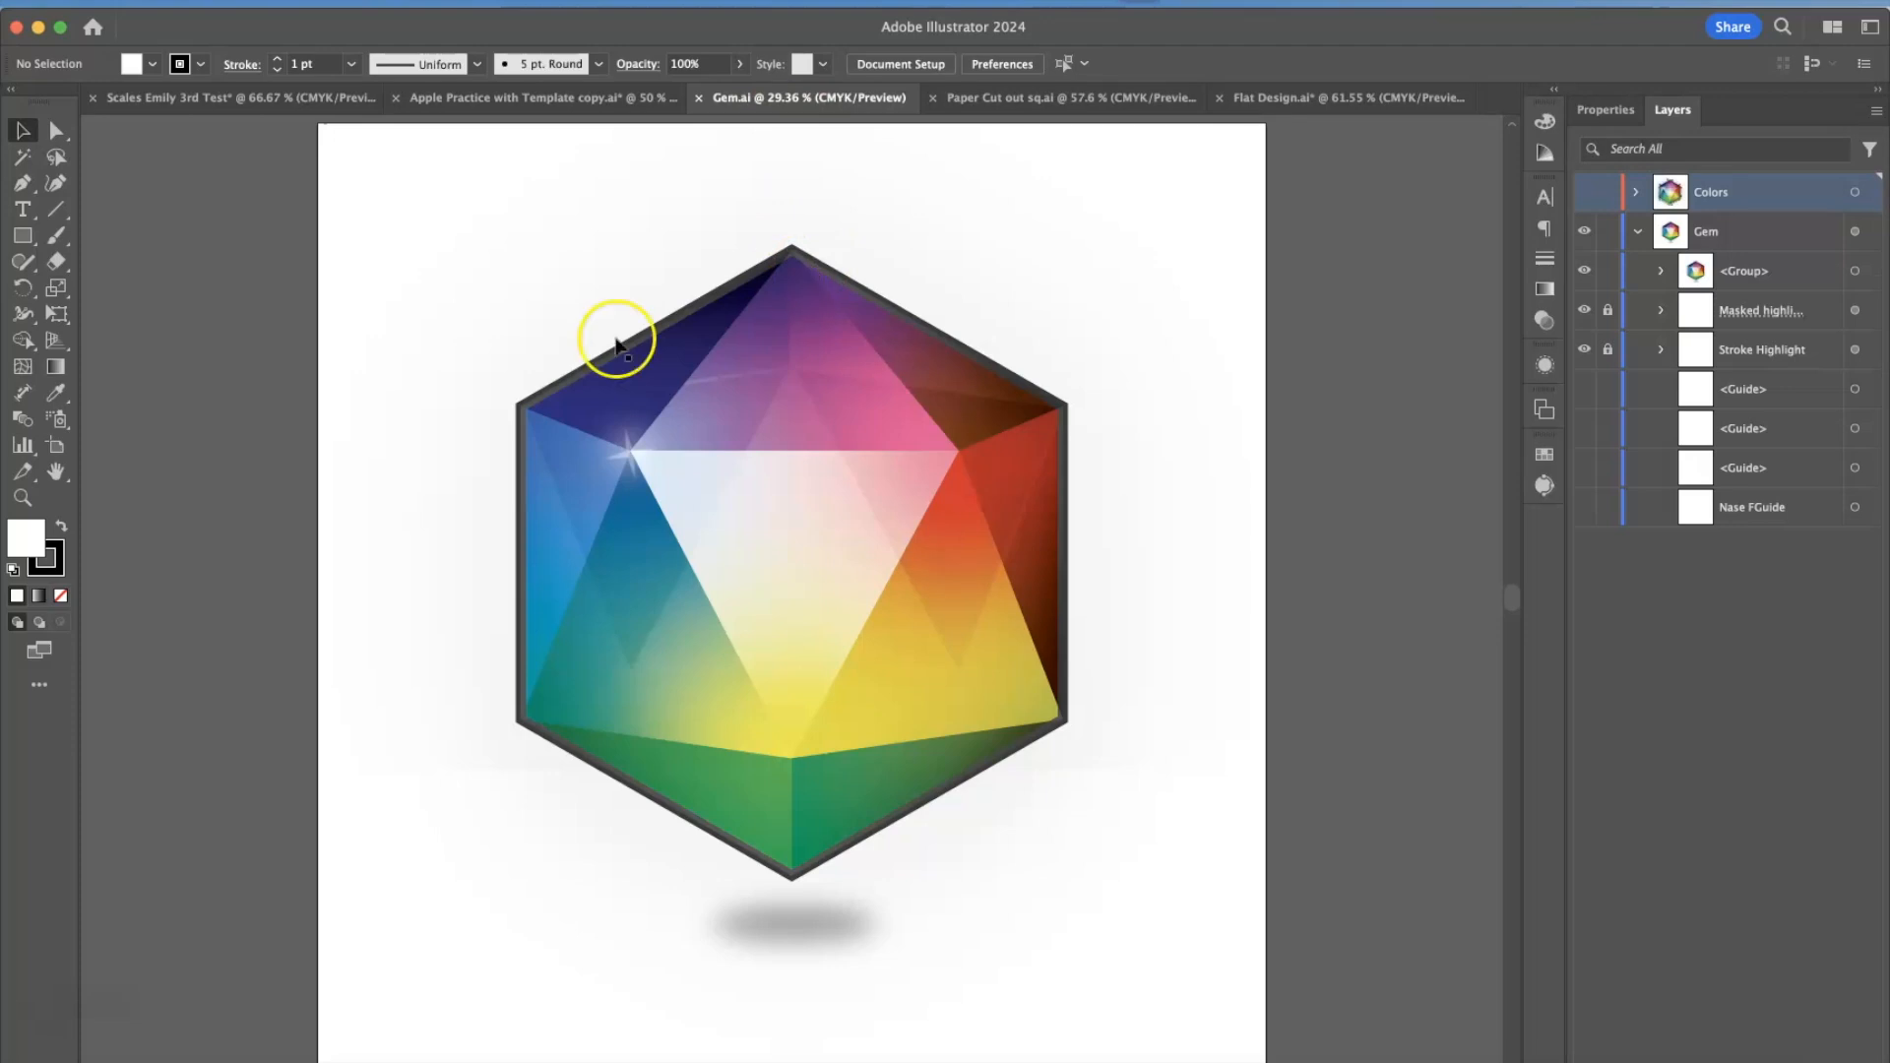
pyautogui.click(467, 98)
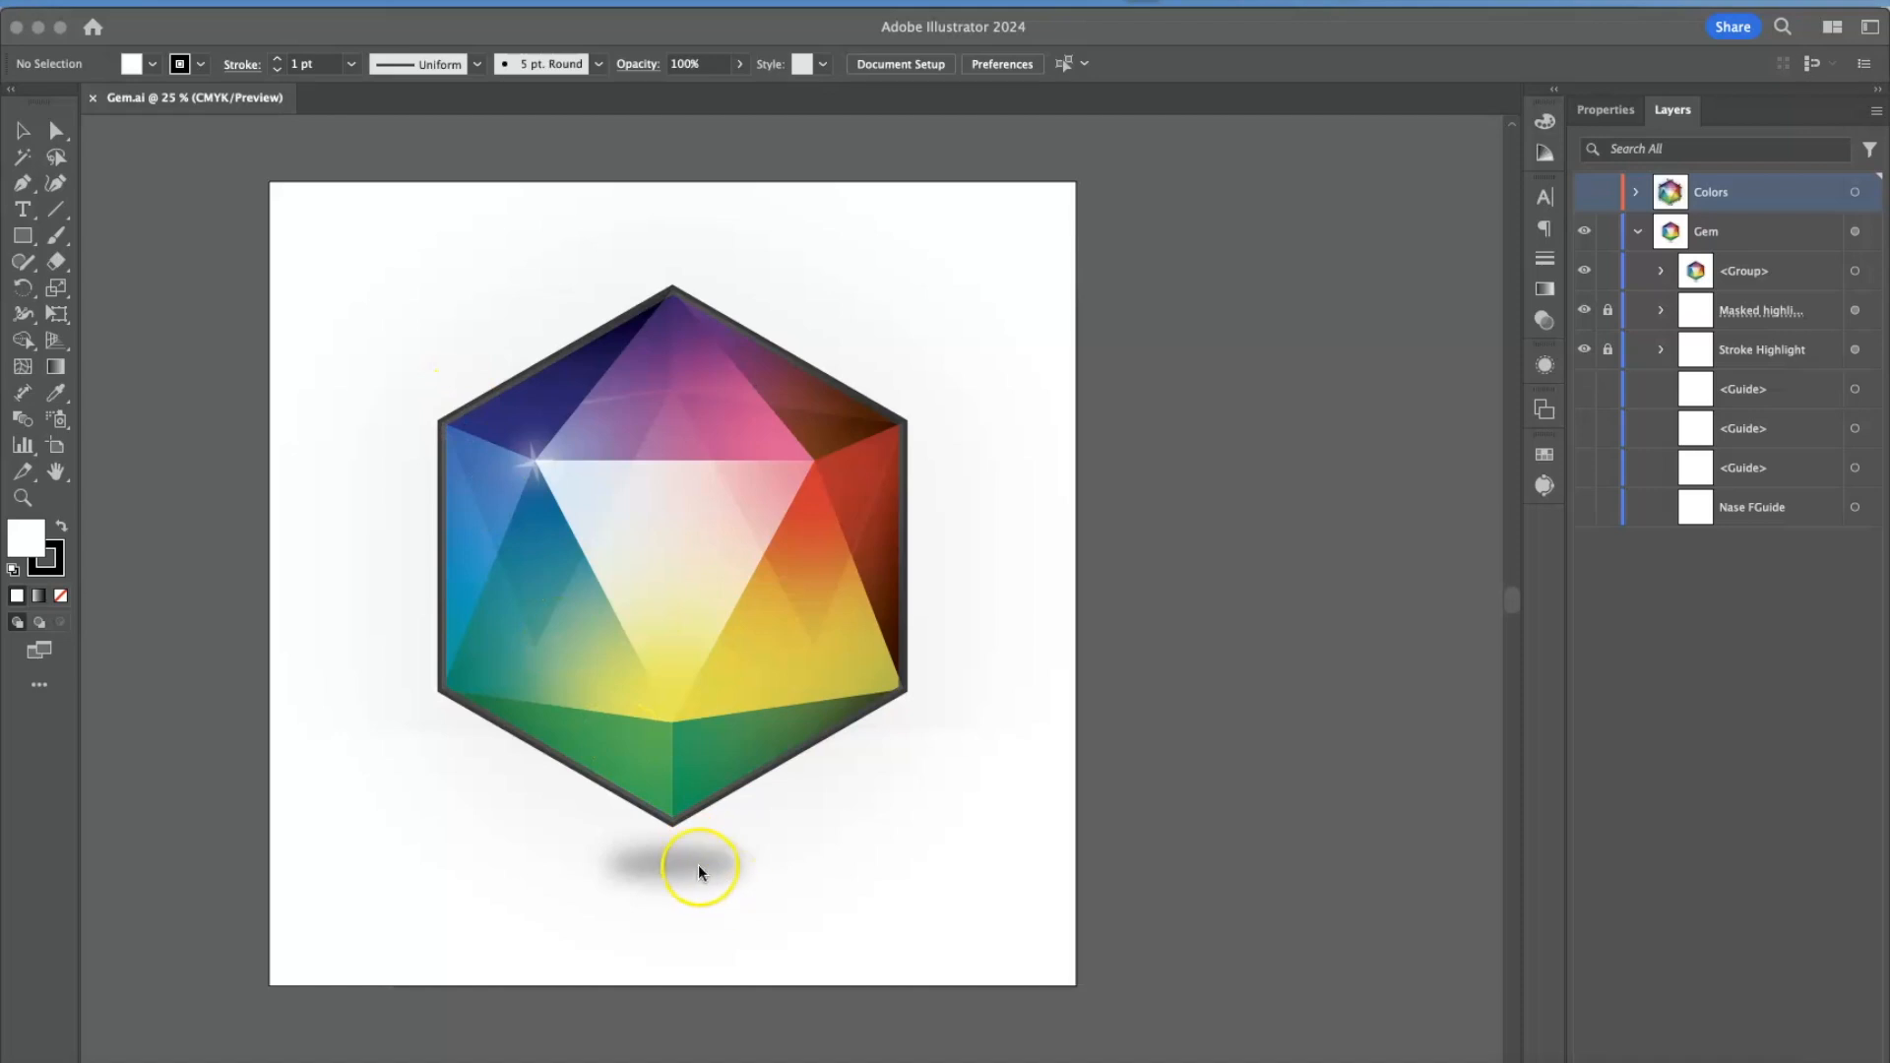
pyautogui.click(699, 868)
pyautogui.doubleClick(708, 866)
pyautogui.click(711, 868)
pyautogui.moveTo(752, 865)
pyautogui.mouseDown()
pyautogui.moveTo(915, 863)
pyautogui.moveTo(720, 871)
pyautogui.mouseUp()
pyautogui.click(995, 803)
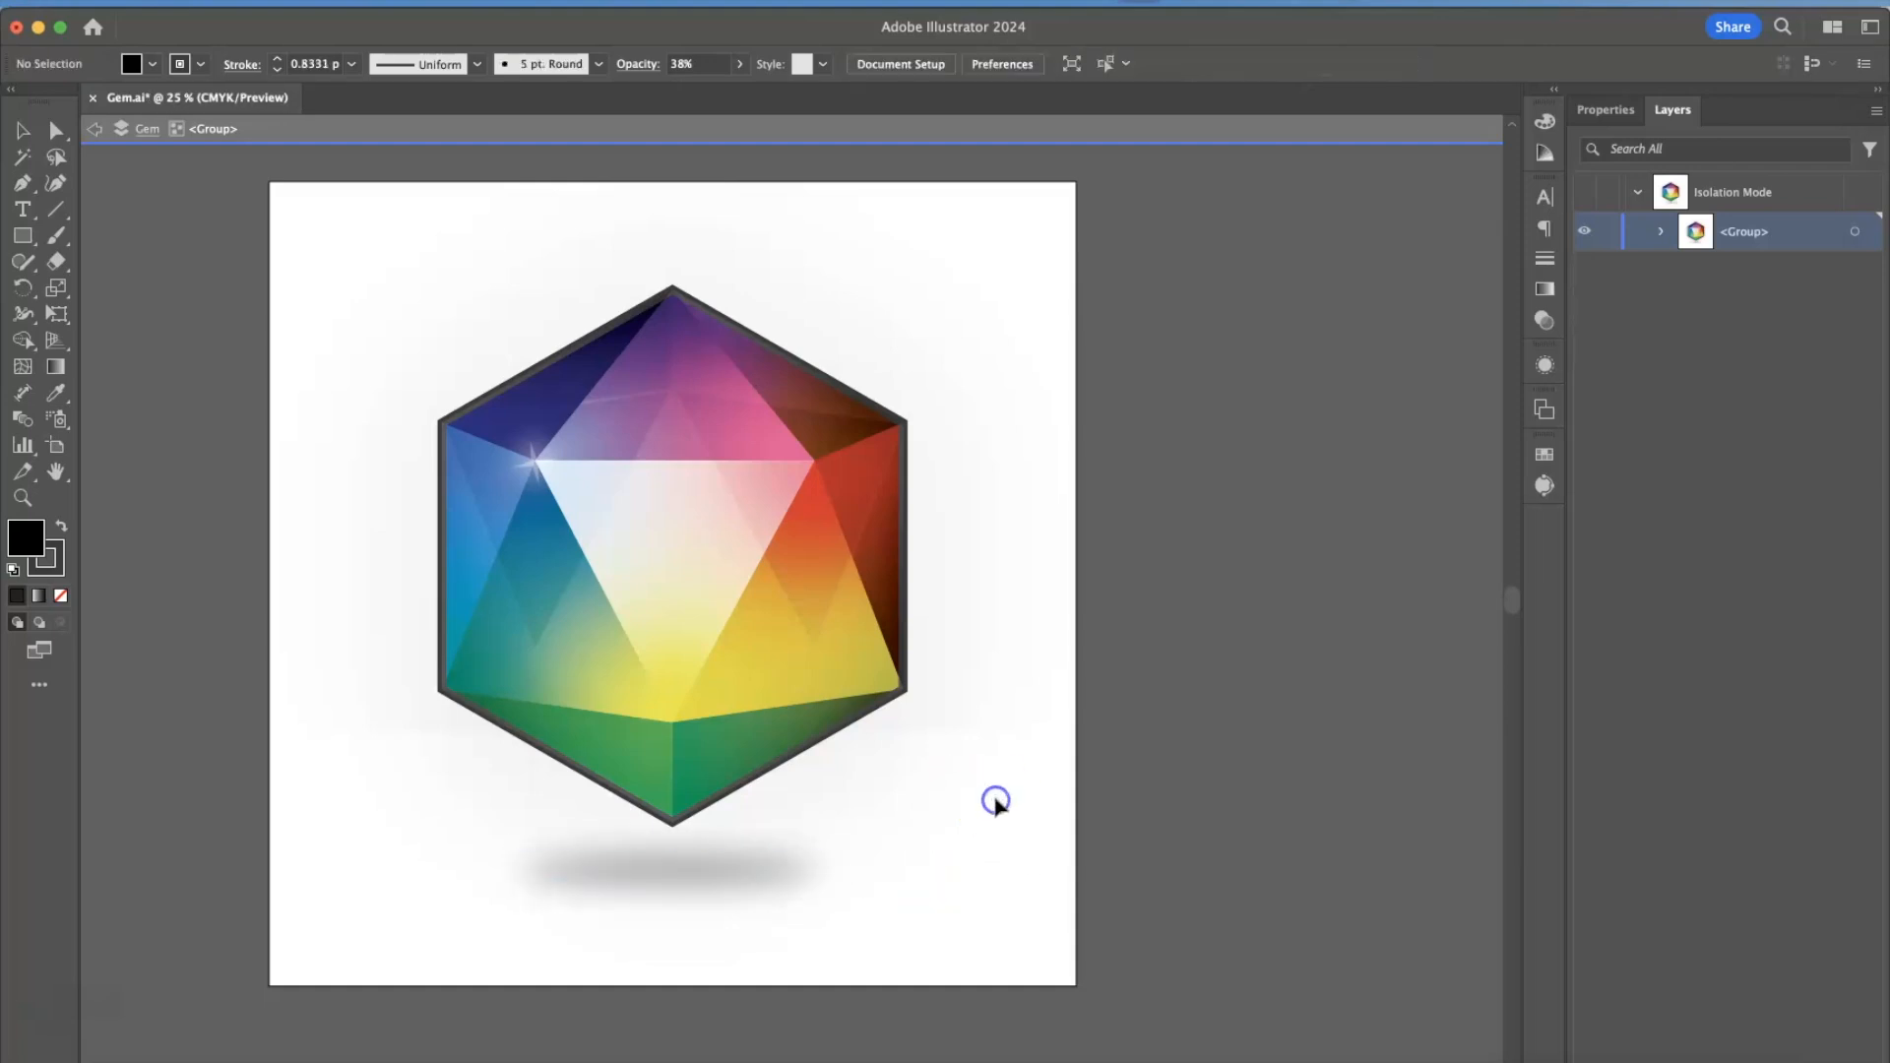
pyautogui.doubleClick(602, 472)
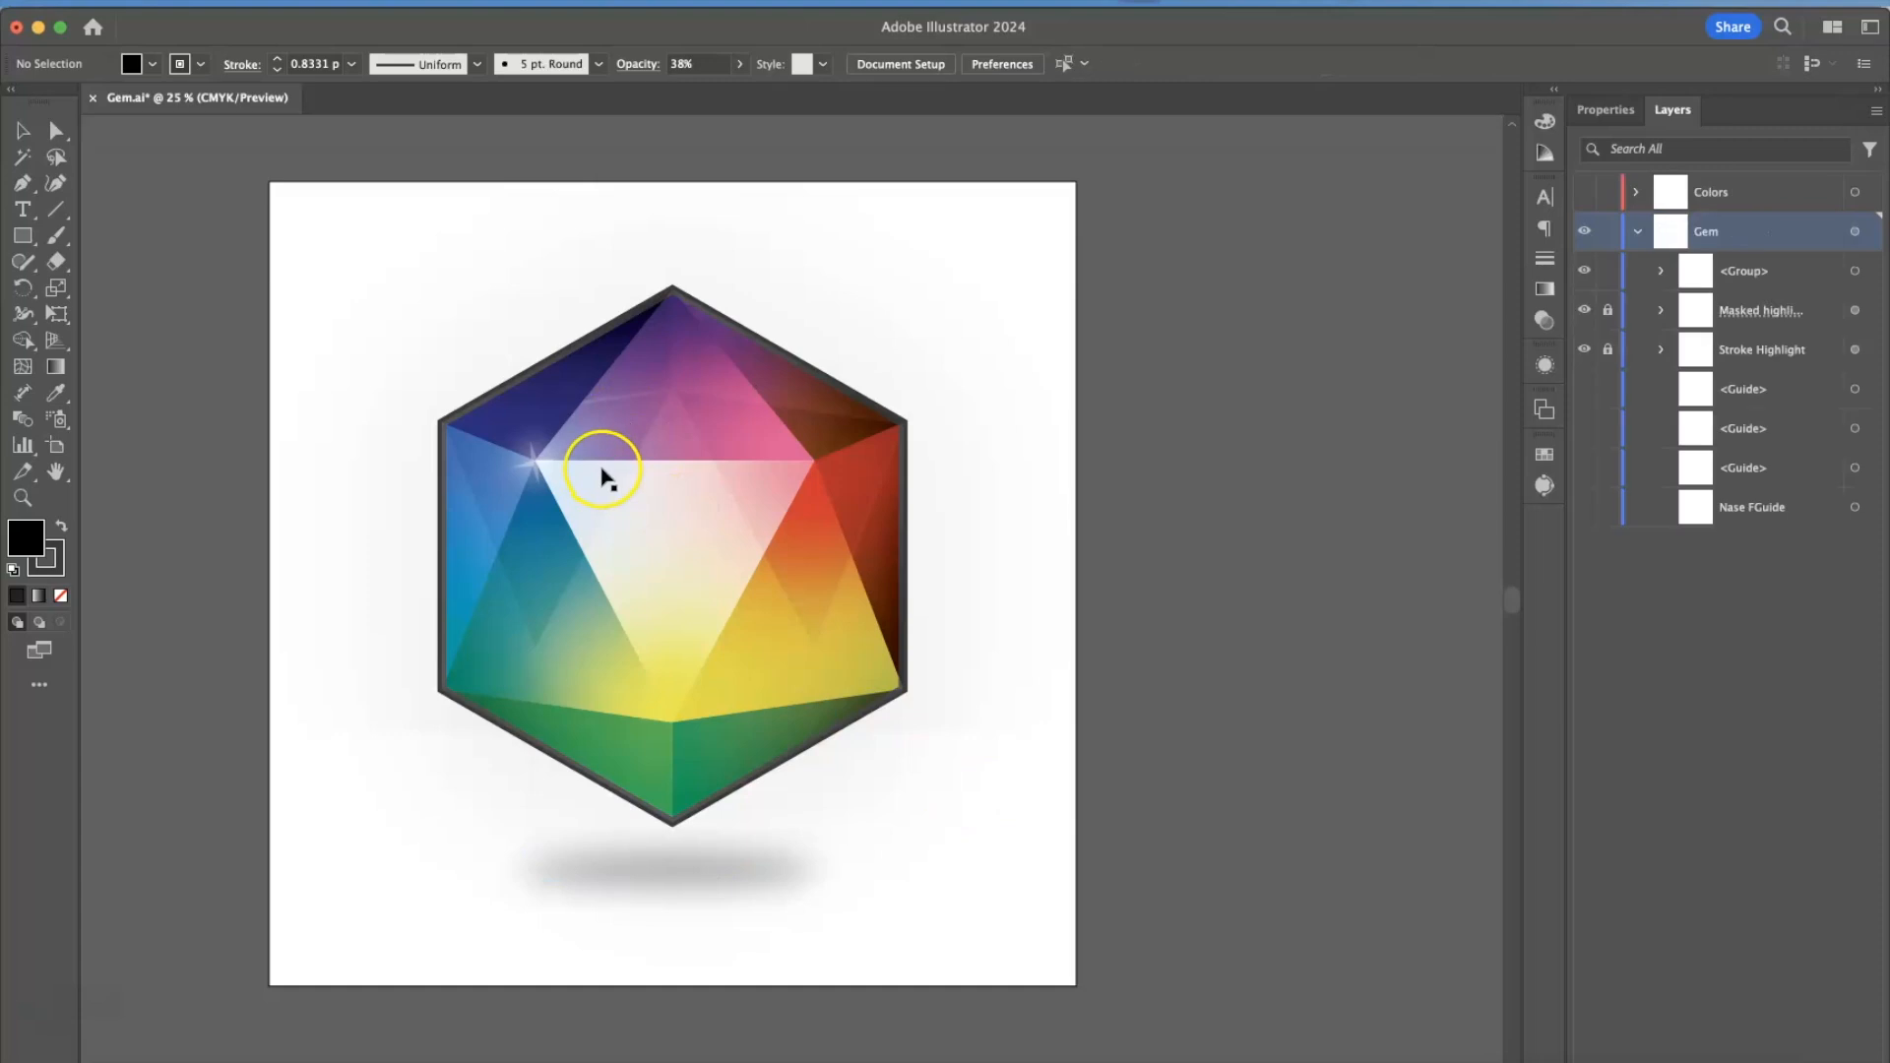
# Start saving the gem document on the computer instead of to Creative Cloud.
pyautogui.click(161, 12)
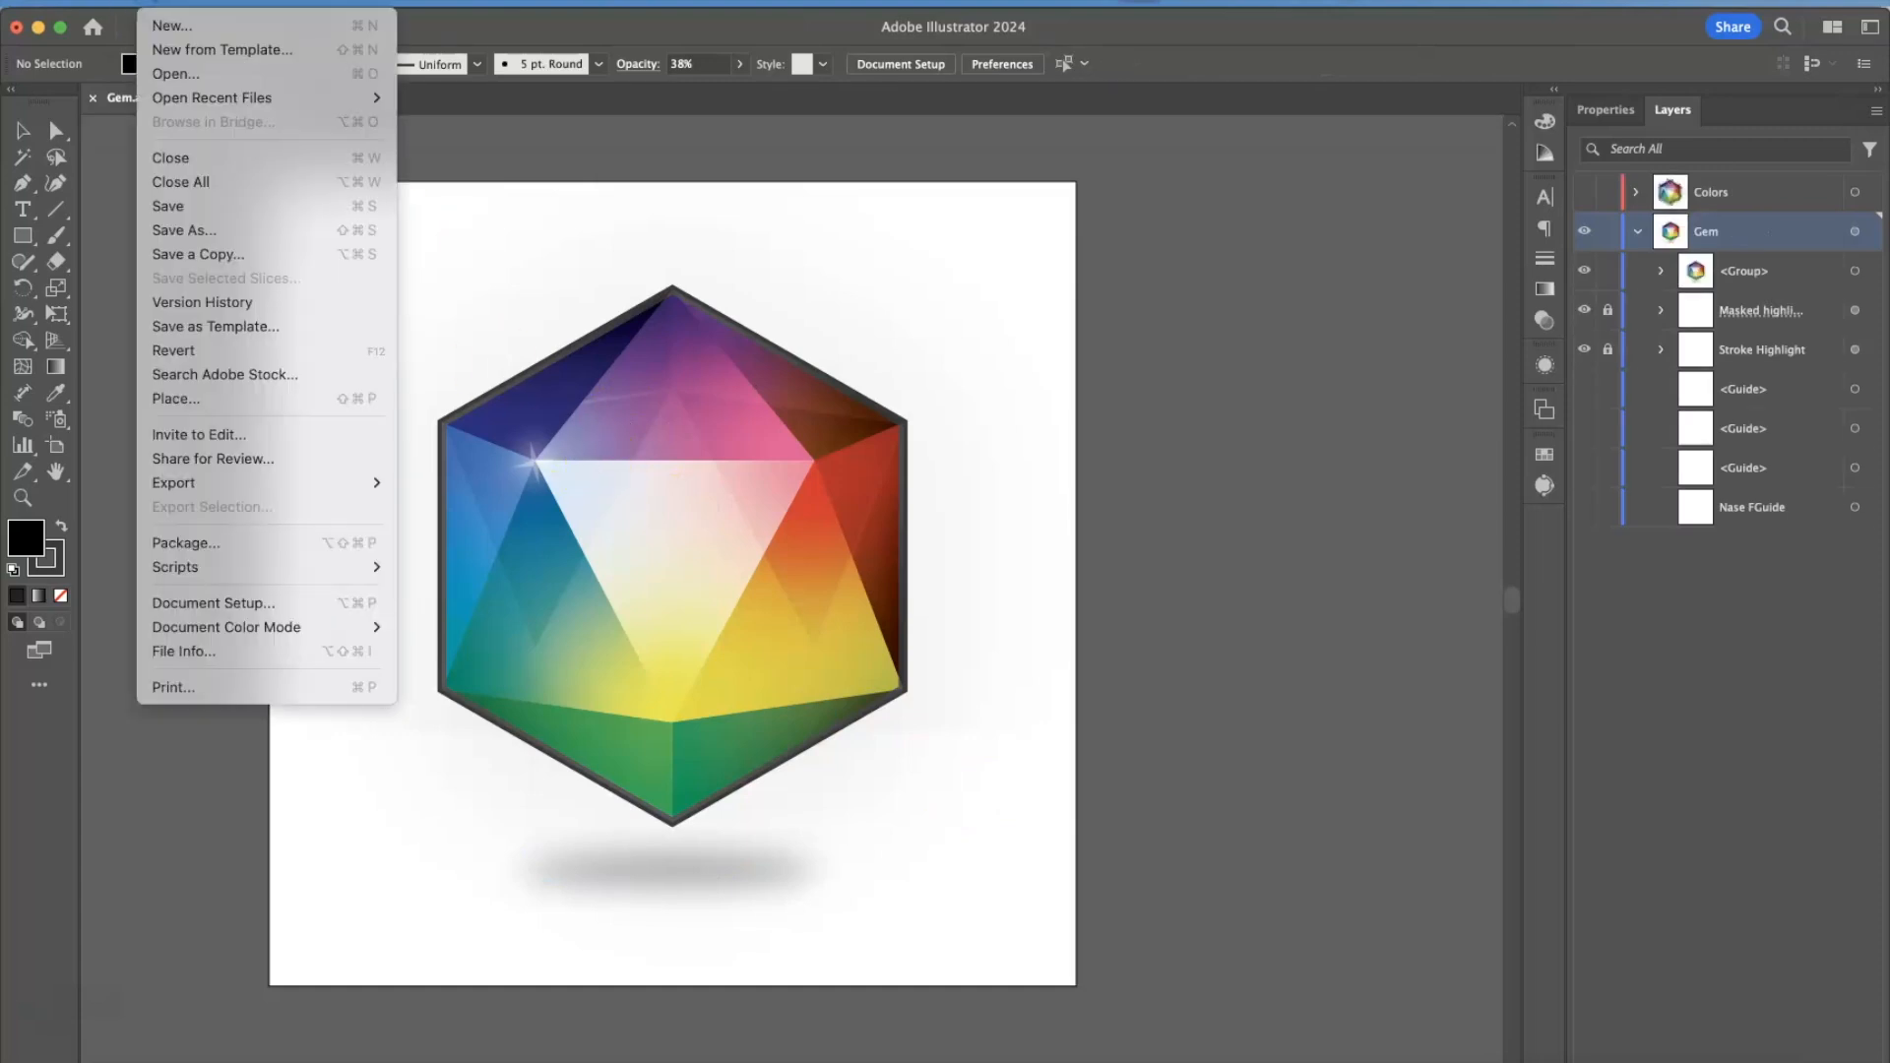
pyautogui.click(187, 212)
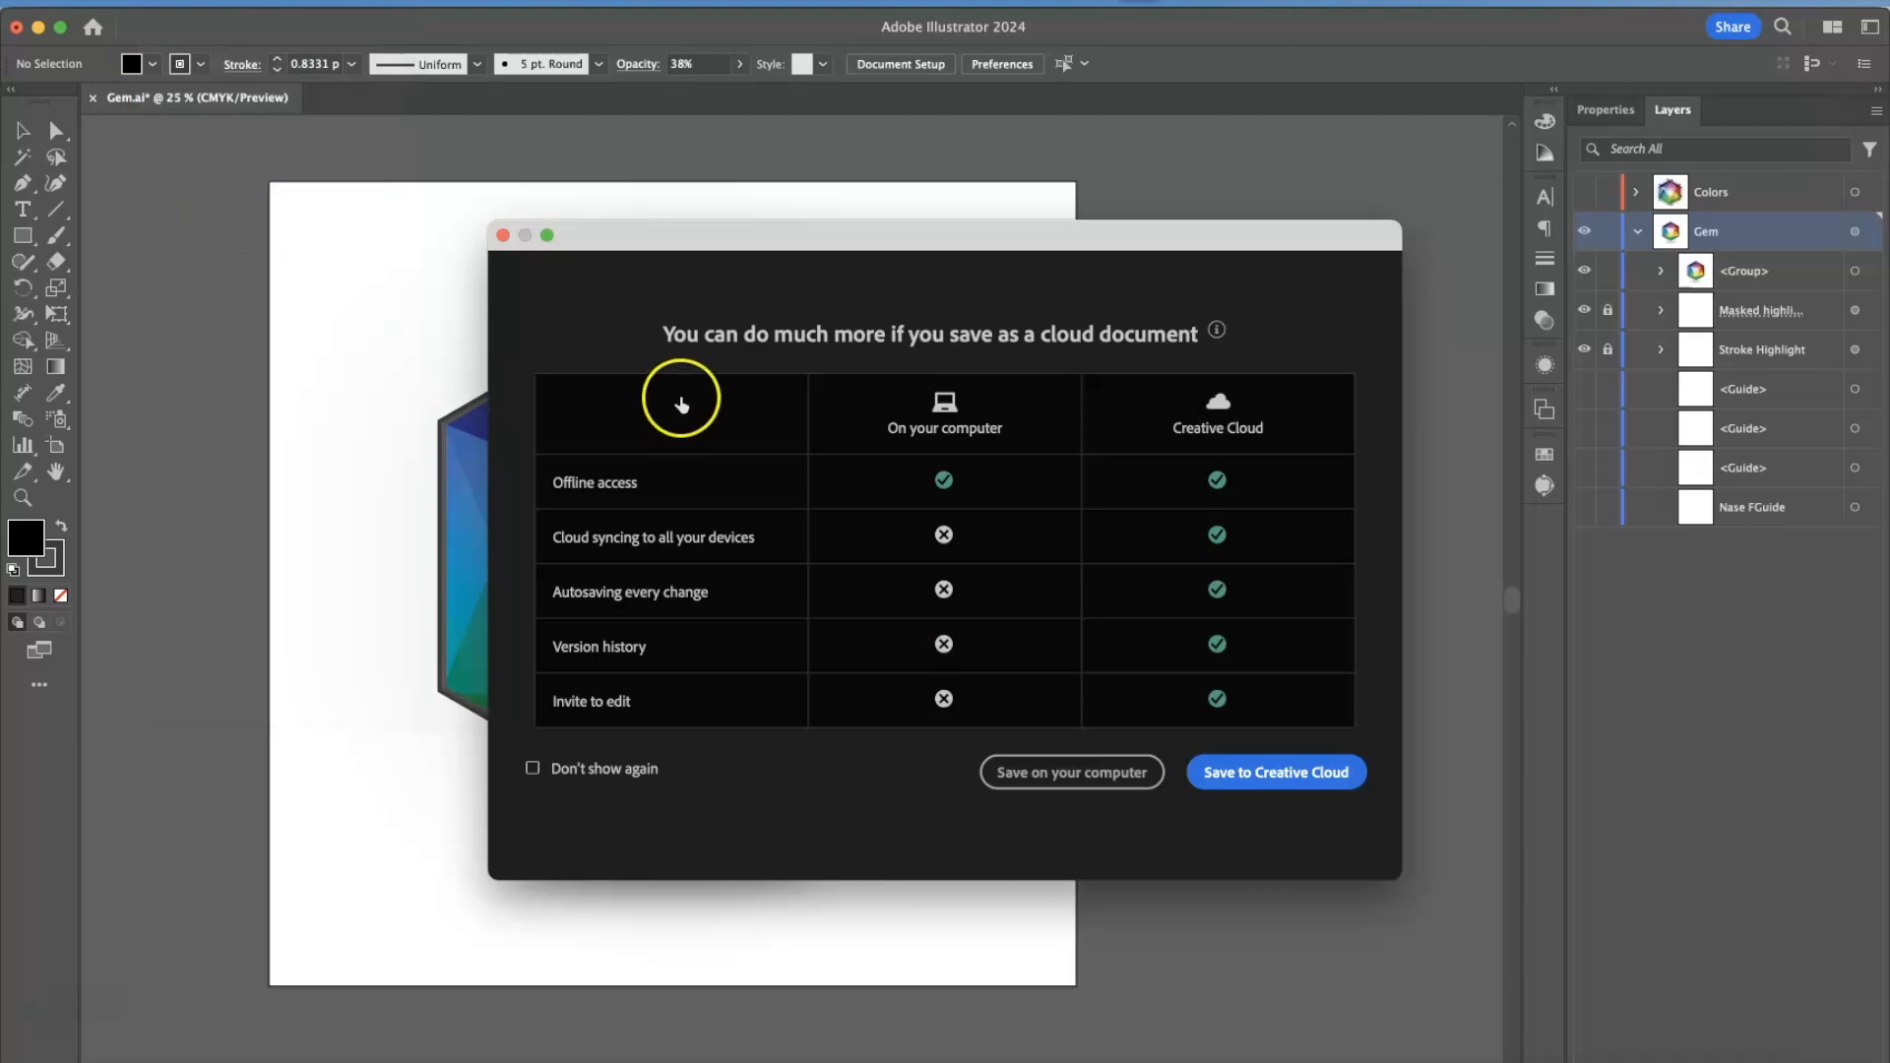
pyautogui.moveTo(767, 227); pyautogui.dragTo(639, 160)
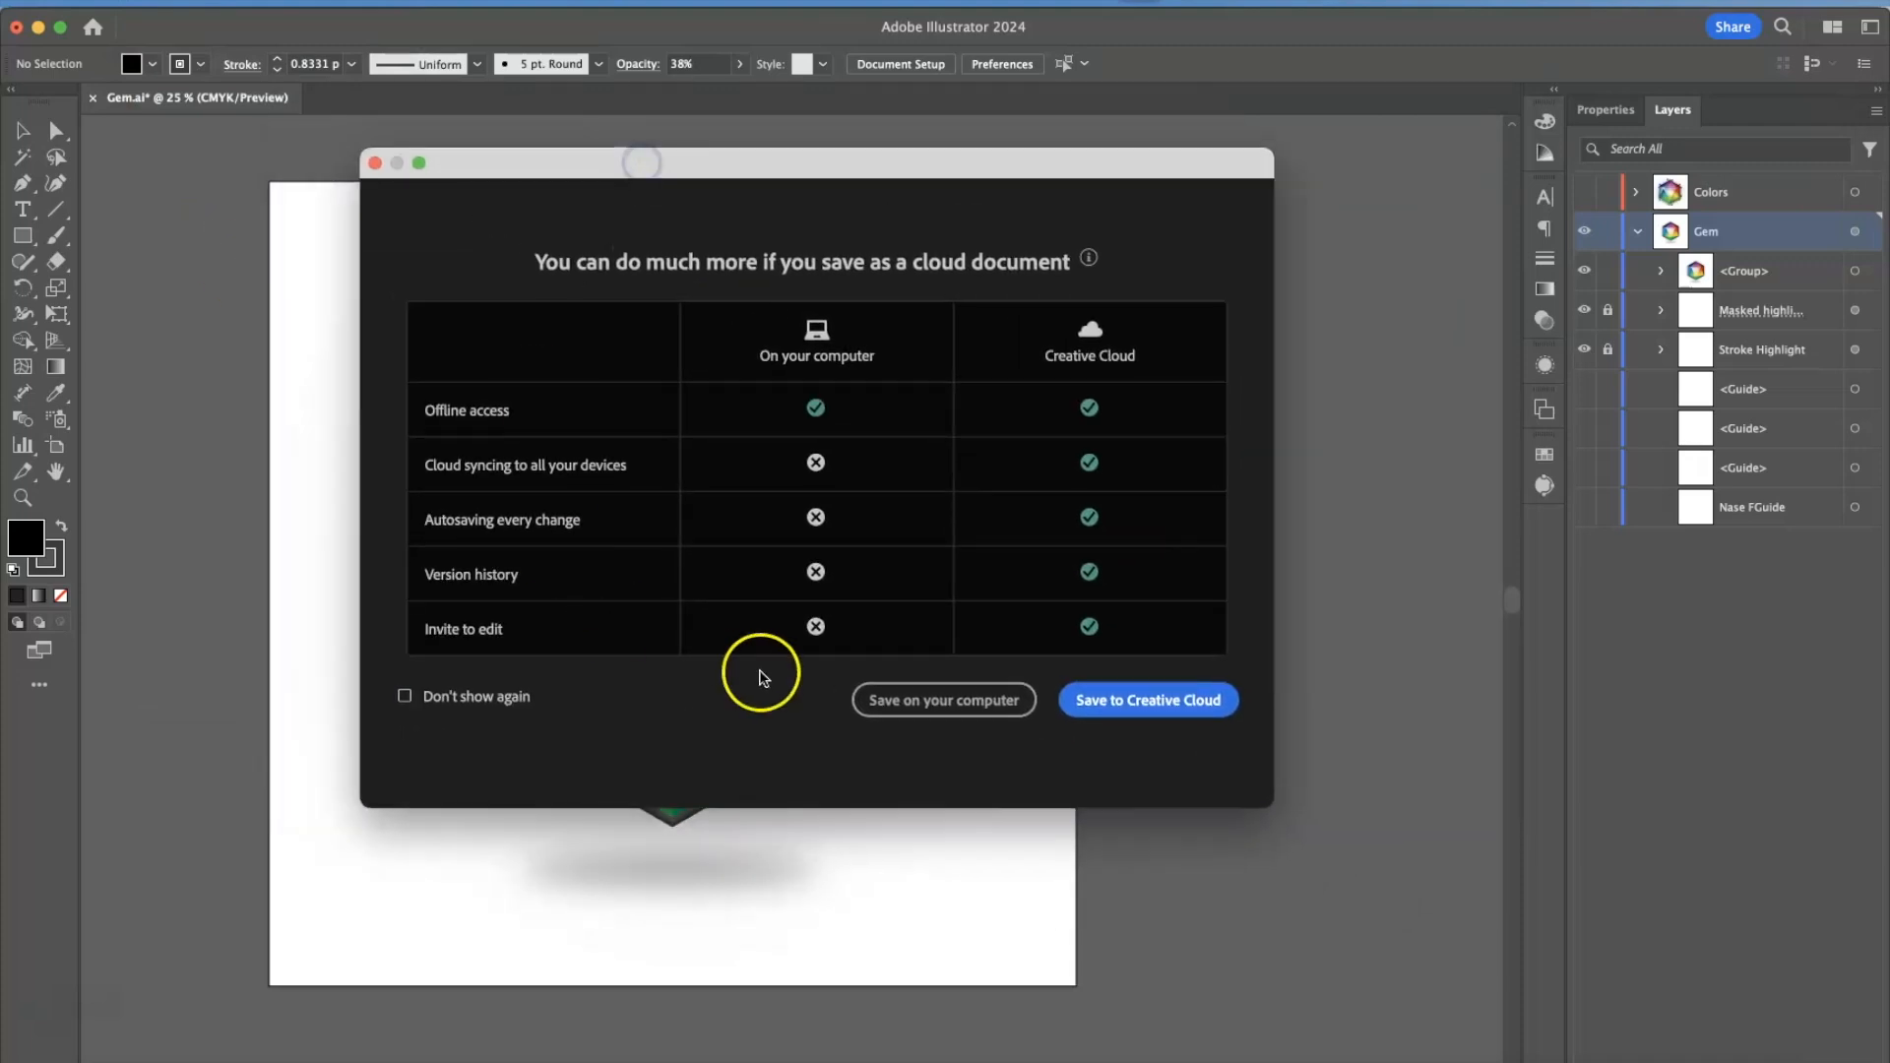
pyautogui.click(945, 723)
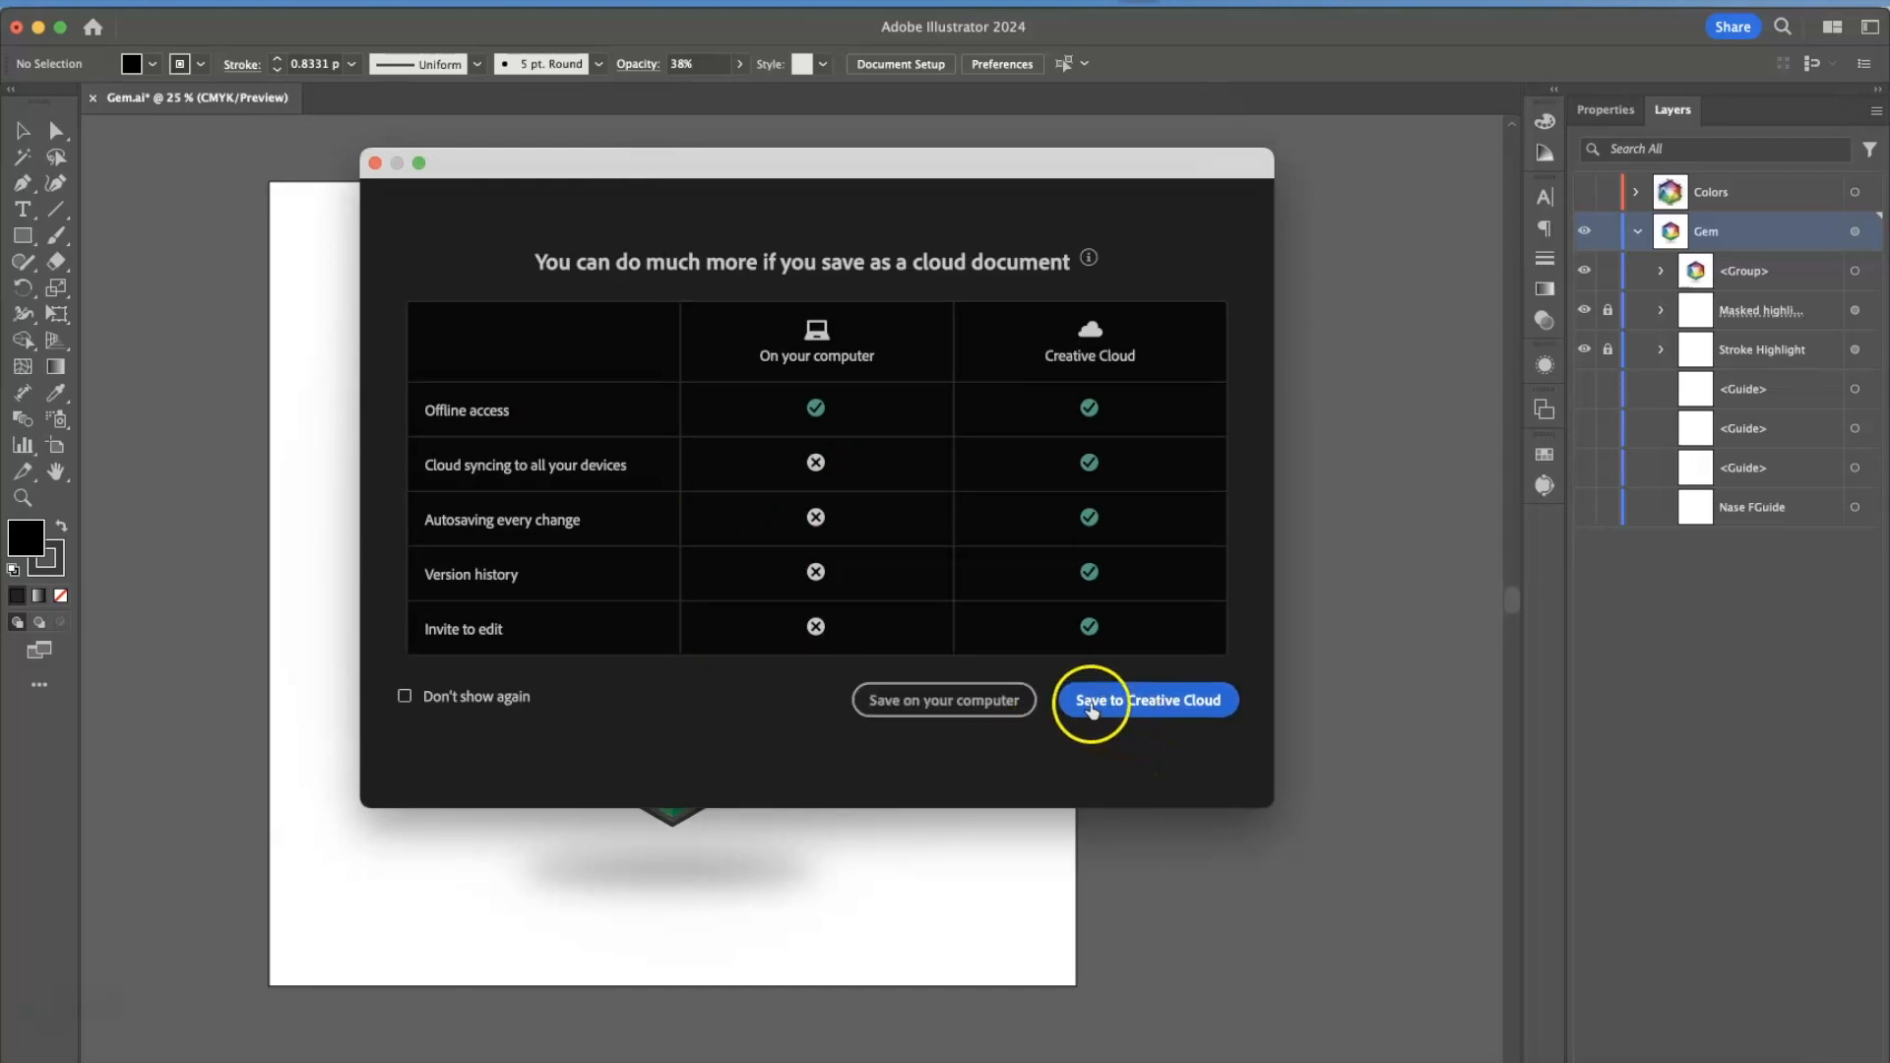
pyautogui.click(1002, 711)
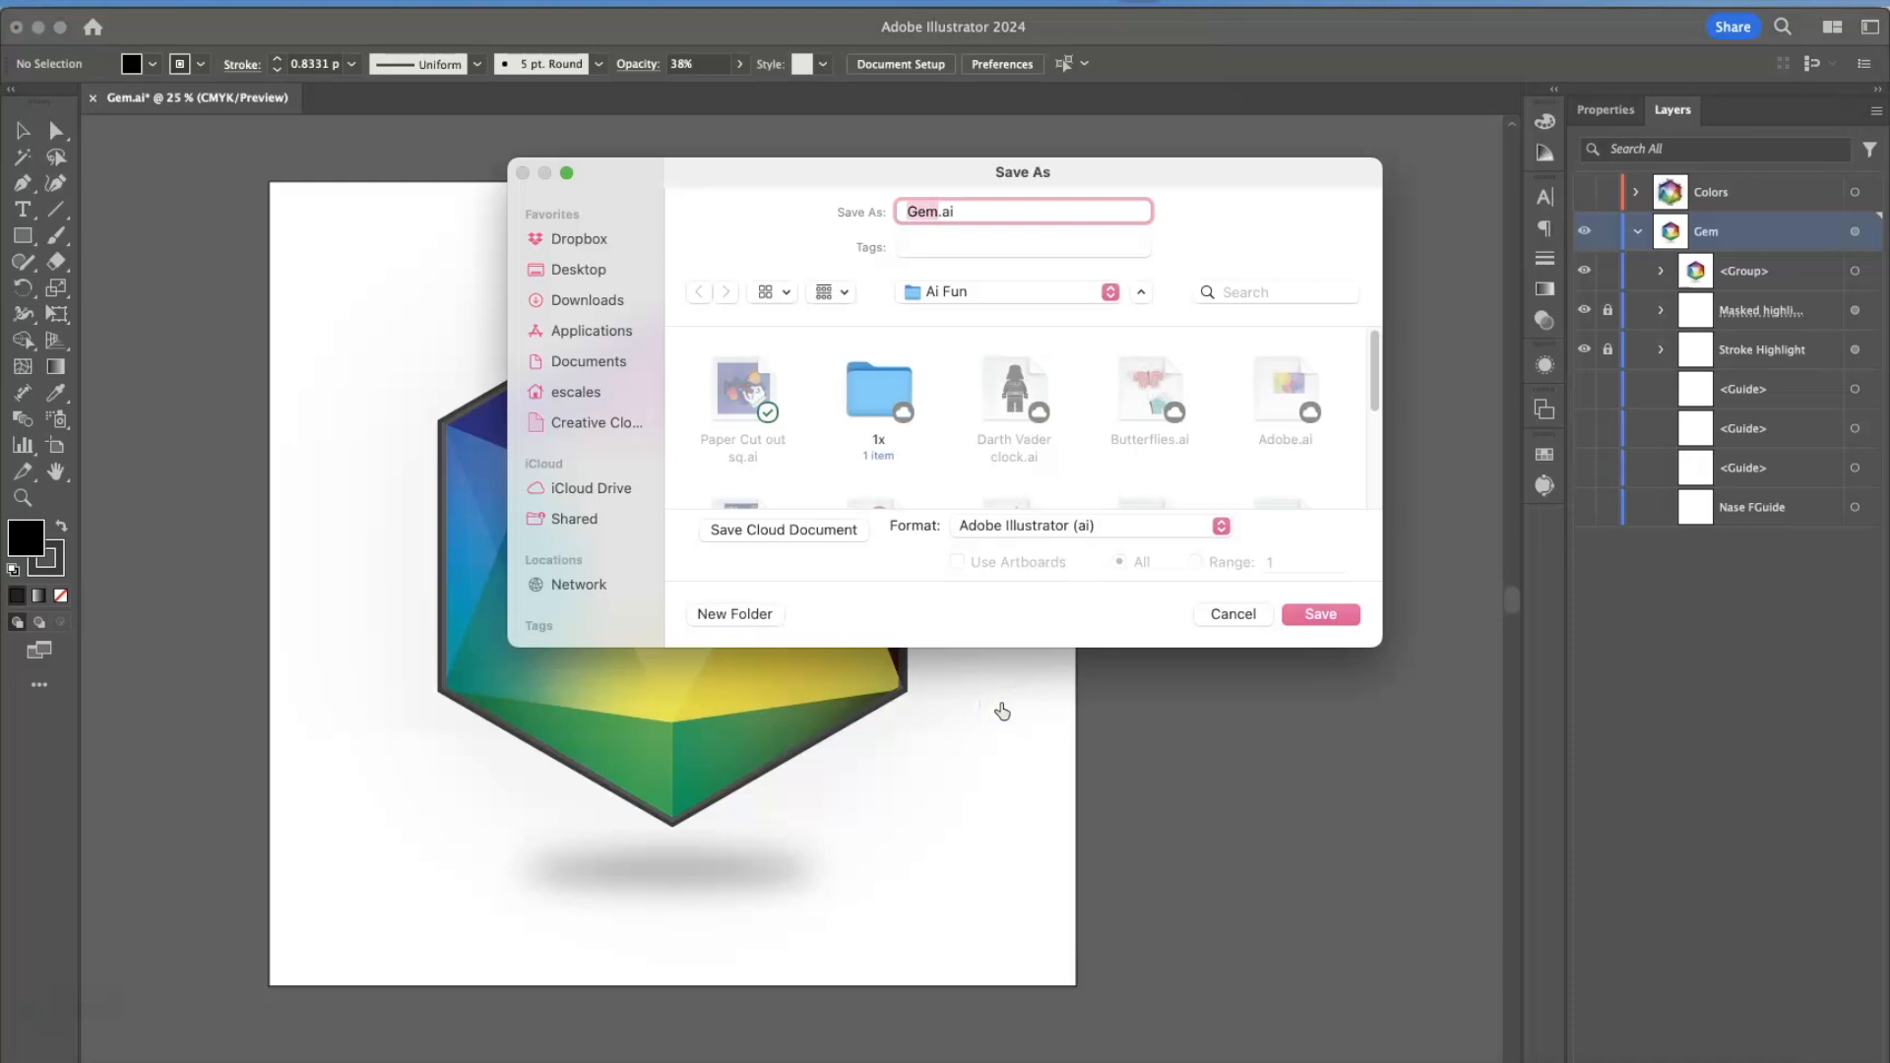
# Save a copy in Adobe Illustrator (ai) format with Illustrator 2020 compatibility, adding the student's last and first name and "4th" before "Gem" in the file name.
pyautogui.moveTo(1169, 177); pyautogui.dragTo(1046, 178)
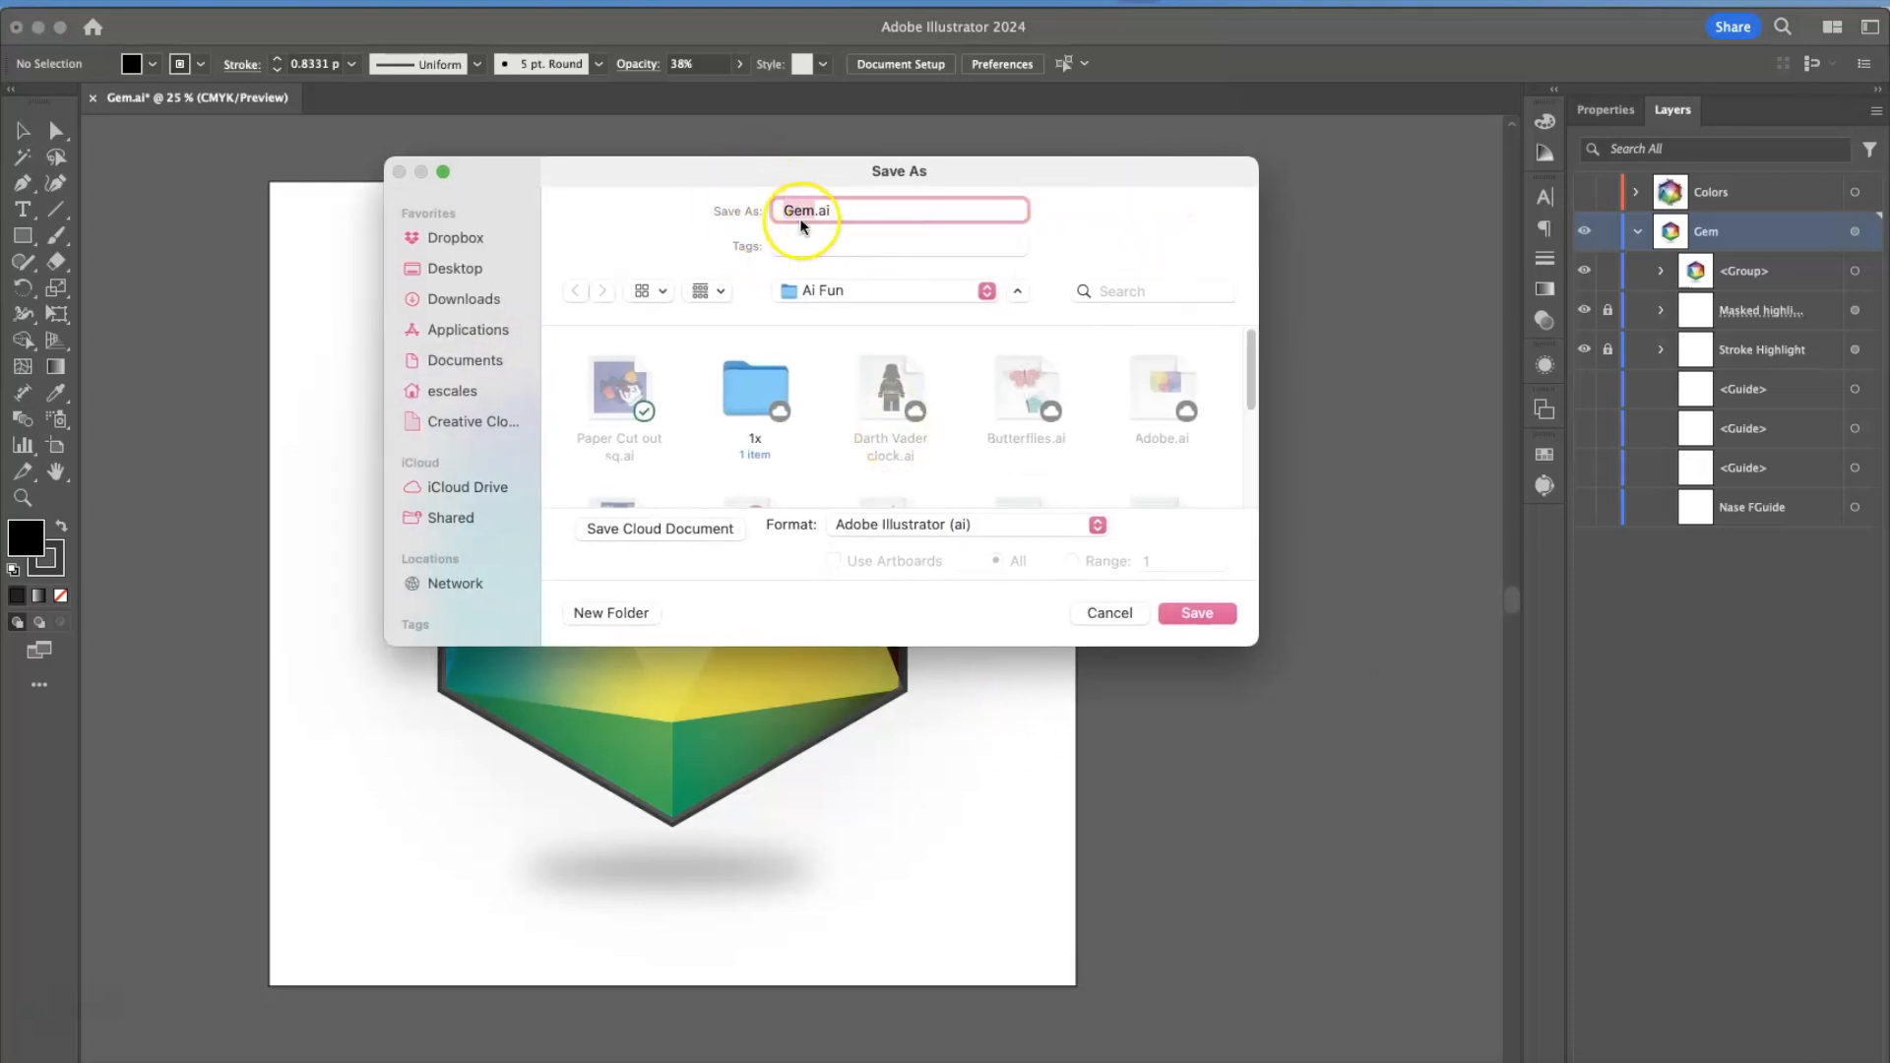
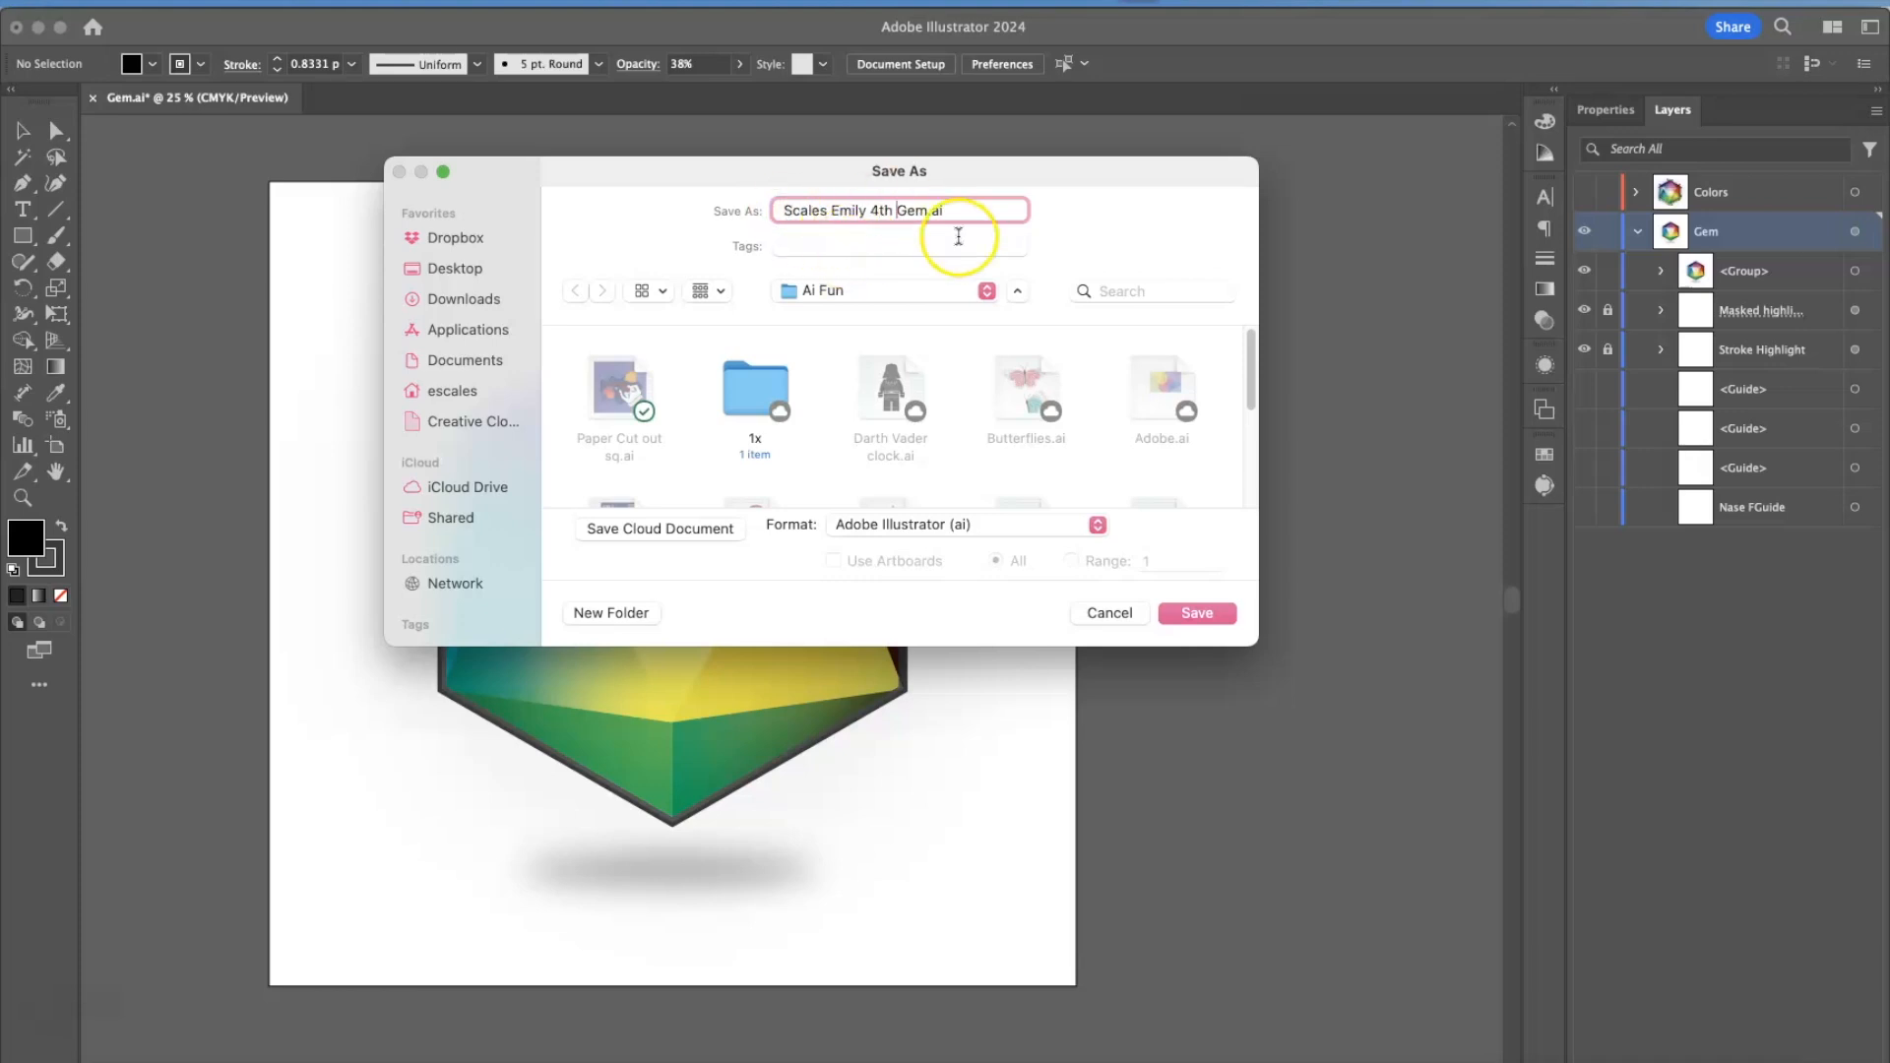
pyautogui.click(873, 525)
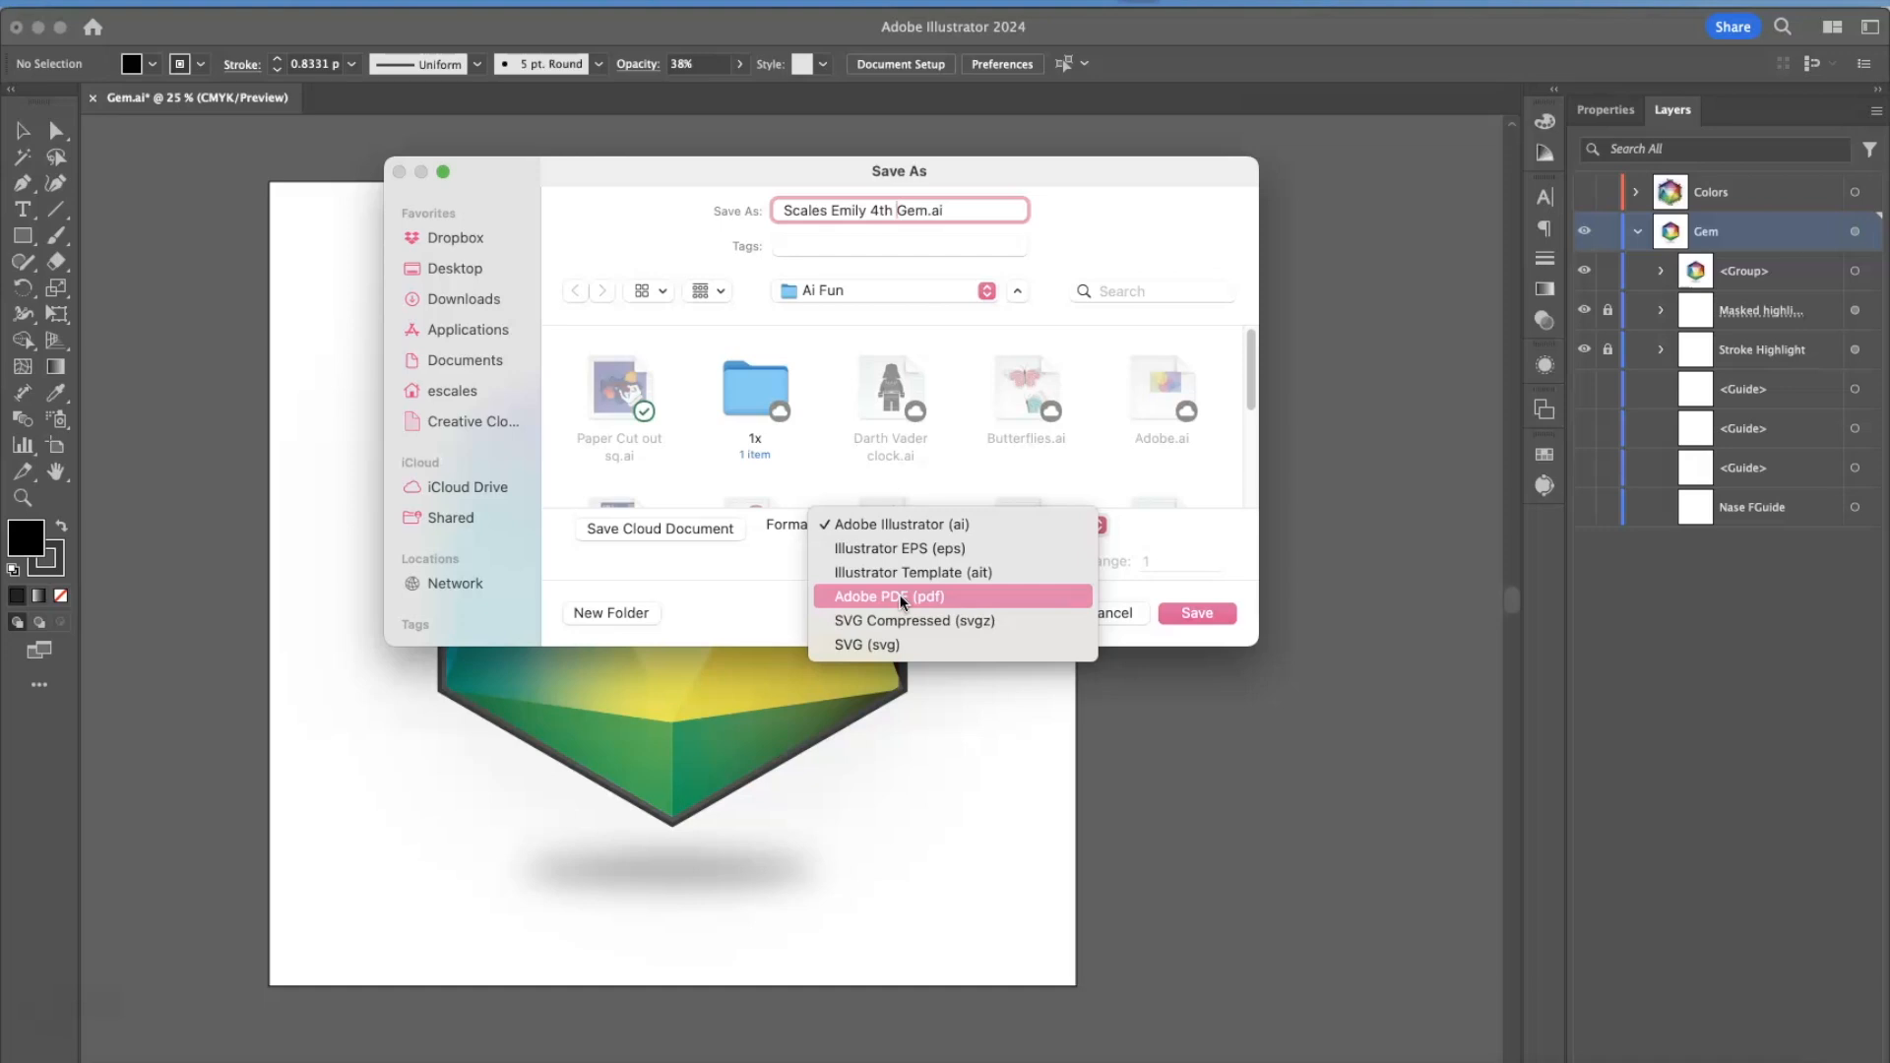
pyautogui.click(883, 532)
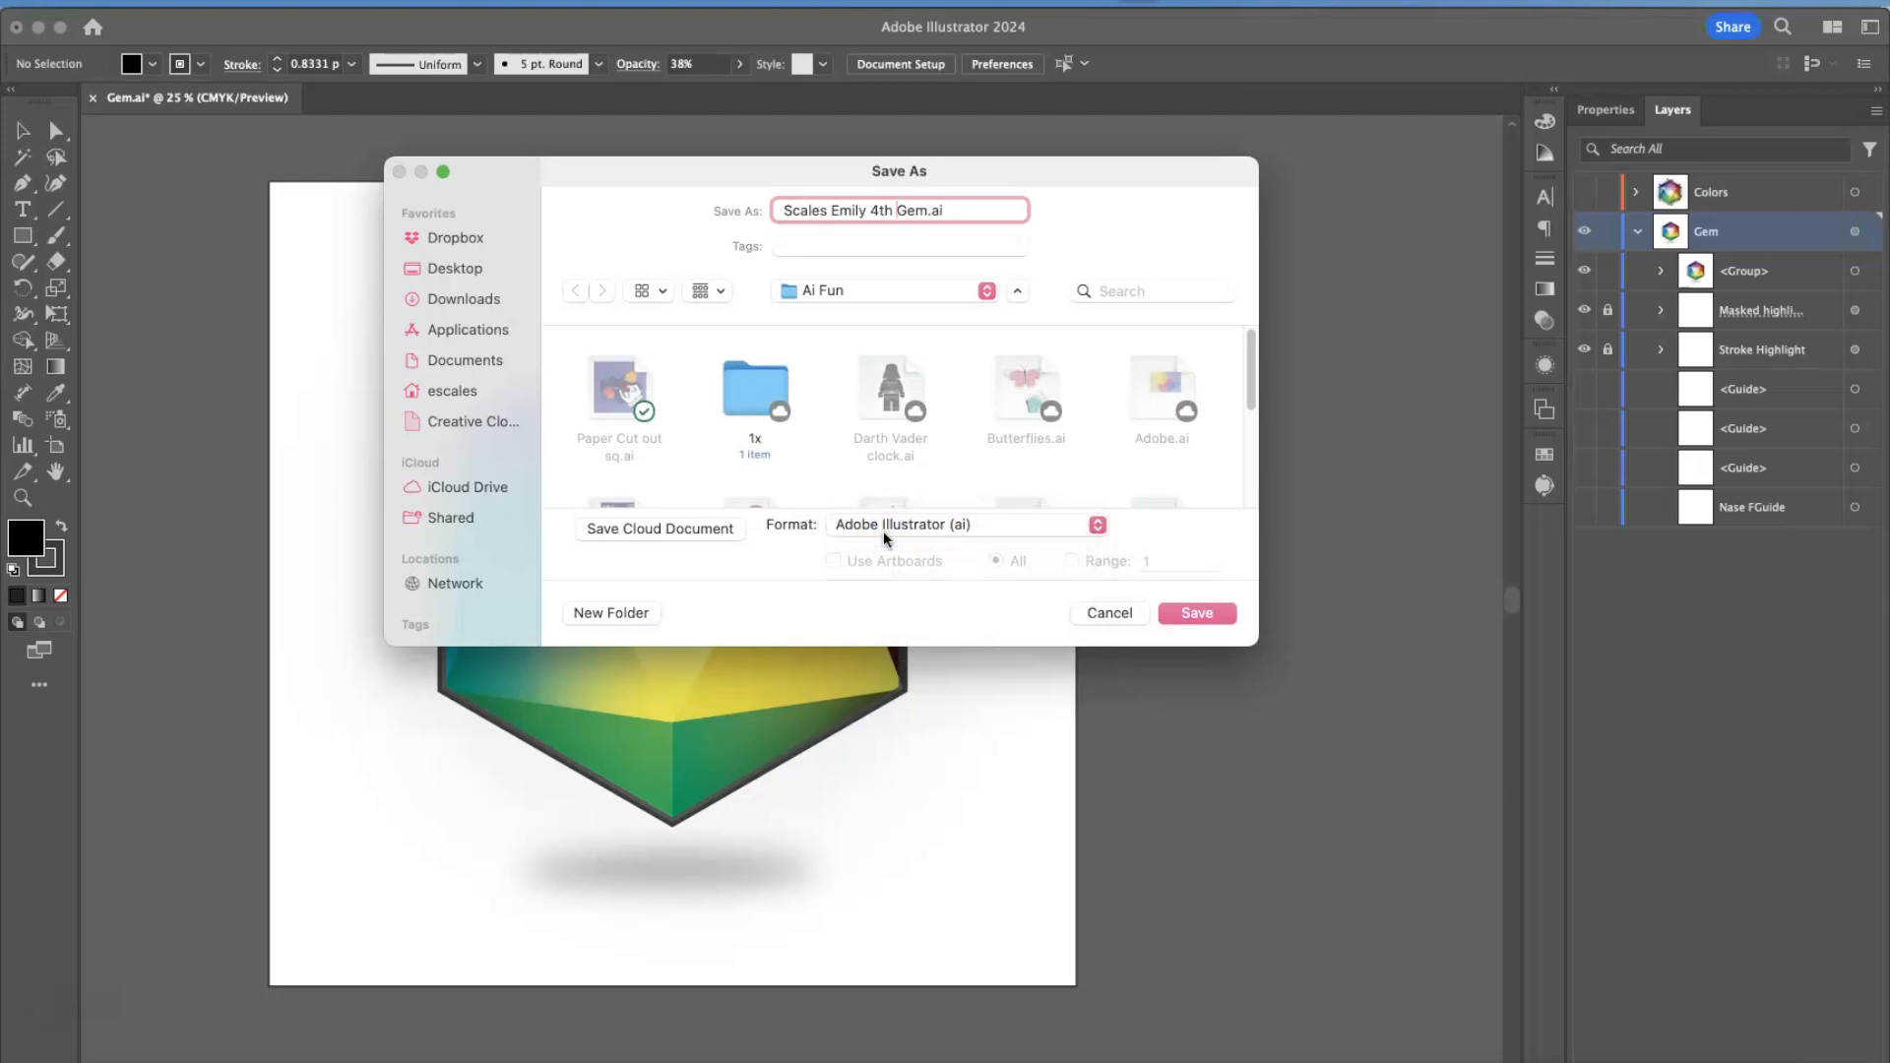
pyautogui.click(1221, 615)
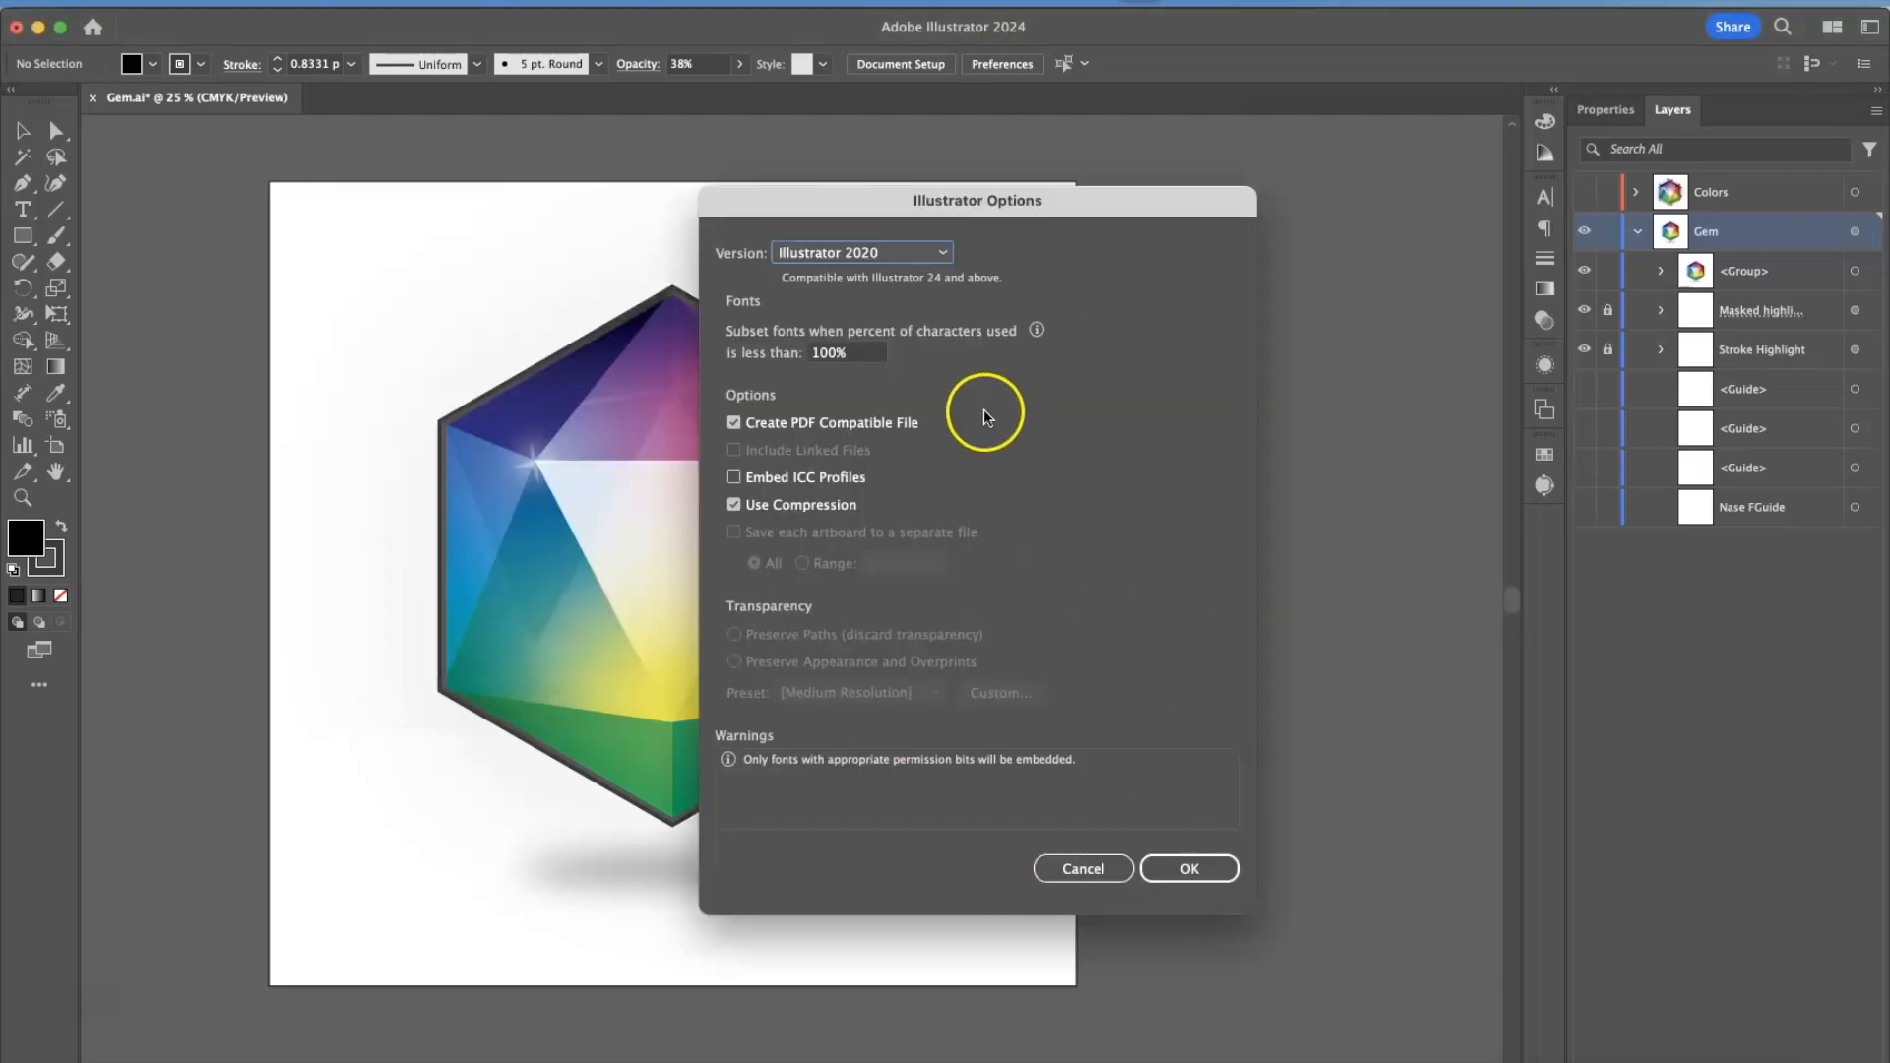
pyautogui.click(1199, 872)
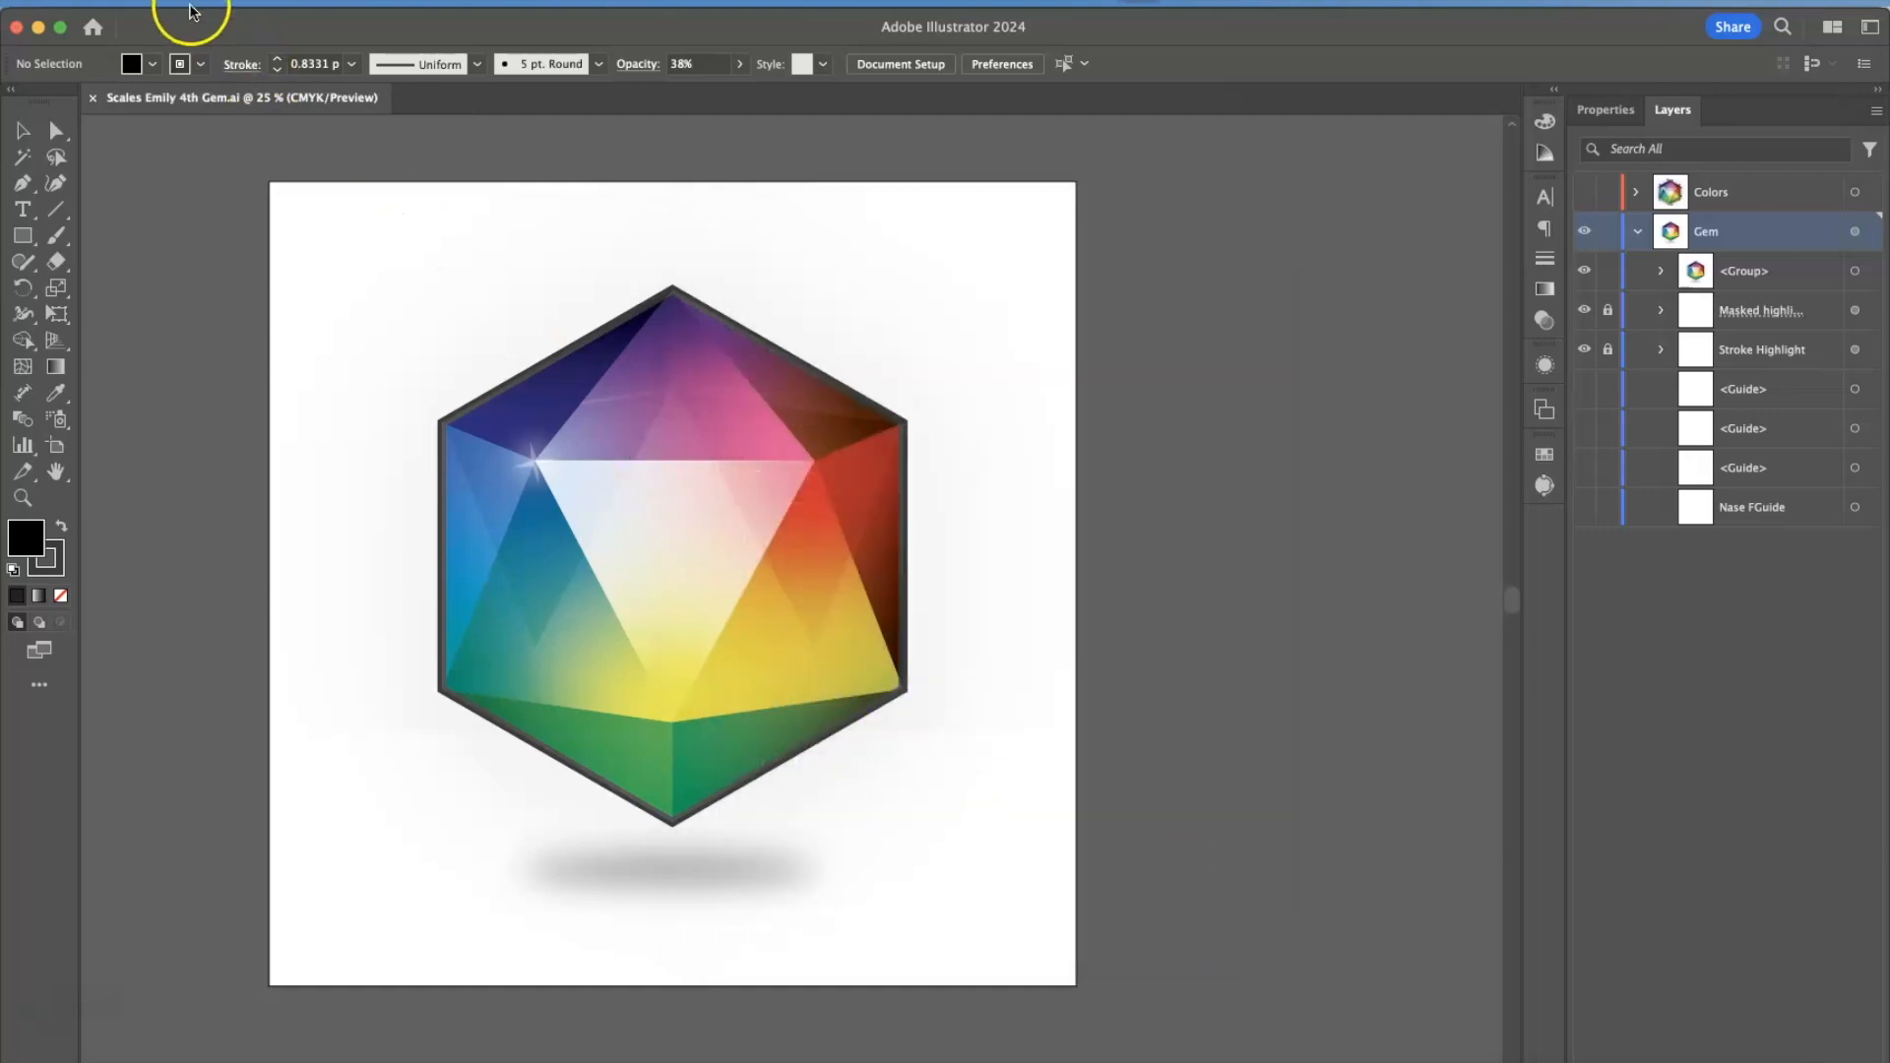
# Select the whole gem group and start exporting it with Export As.
pyautogui.click(512, 400)
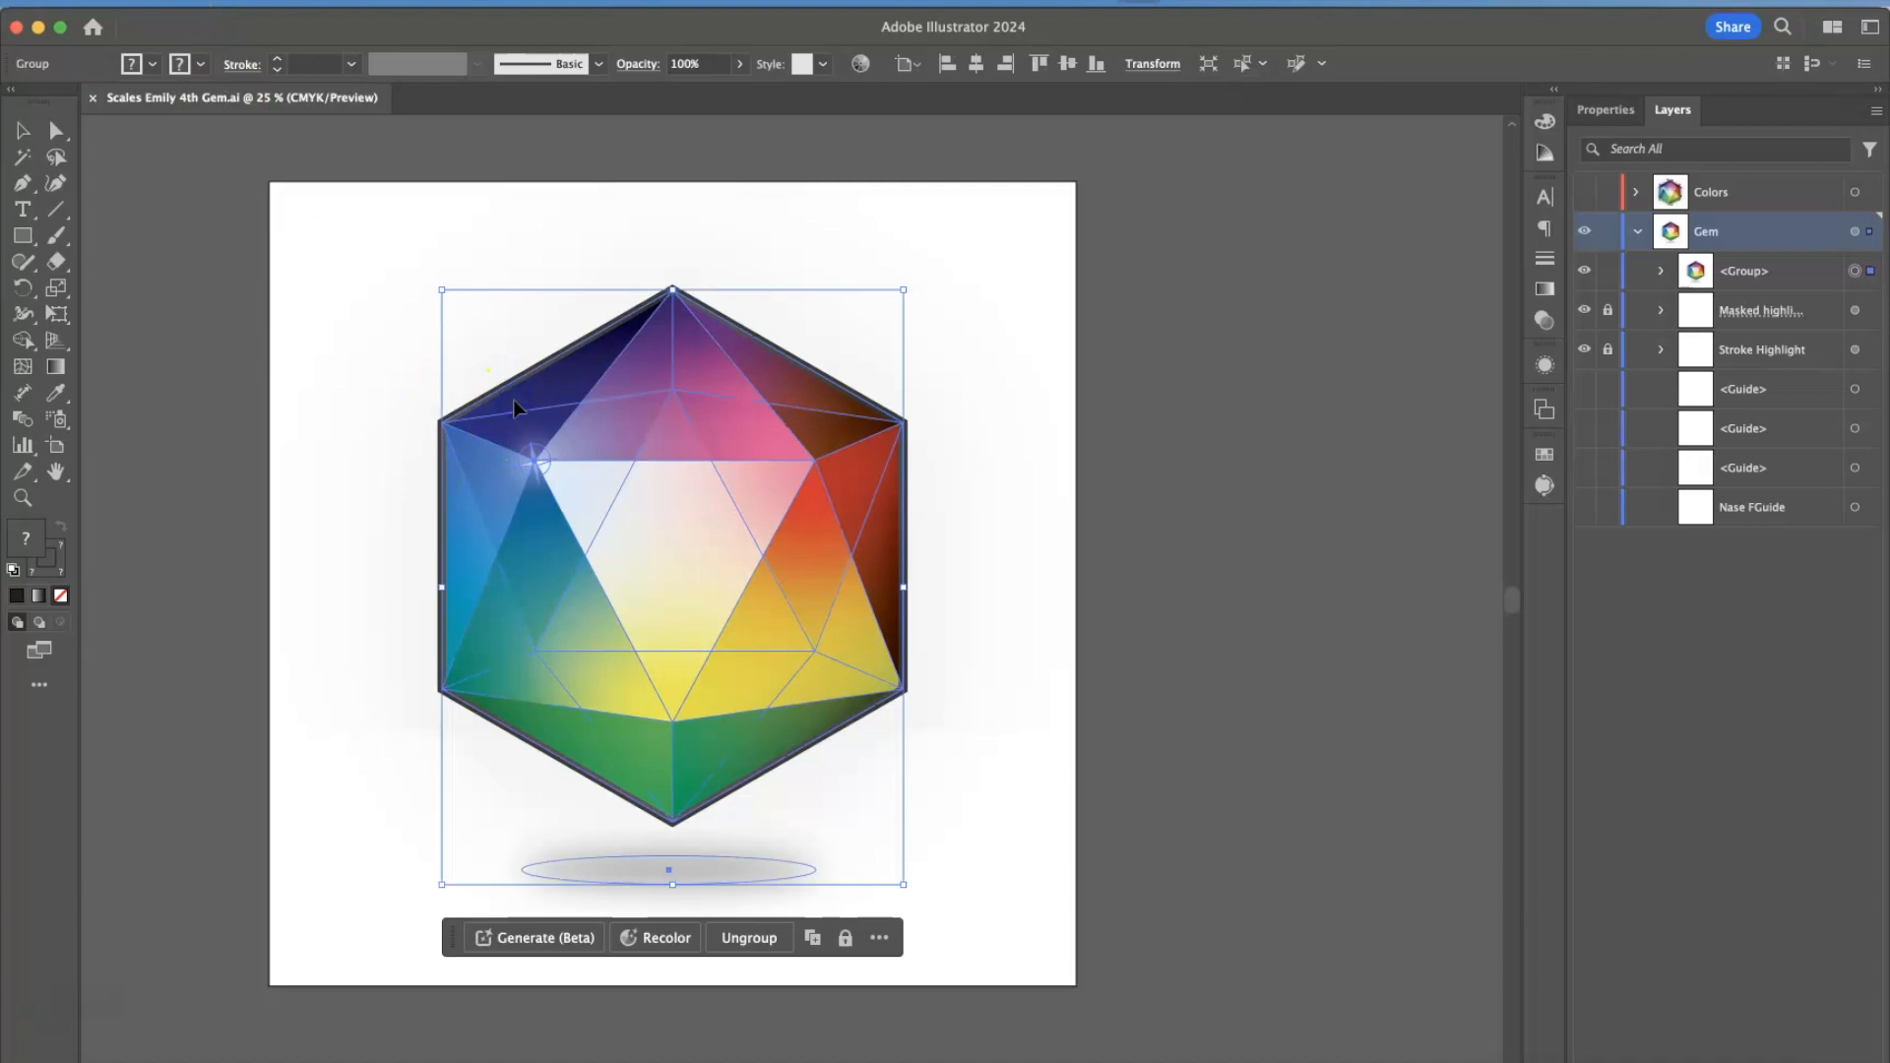
pyautogui.click(169, 3)
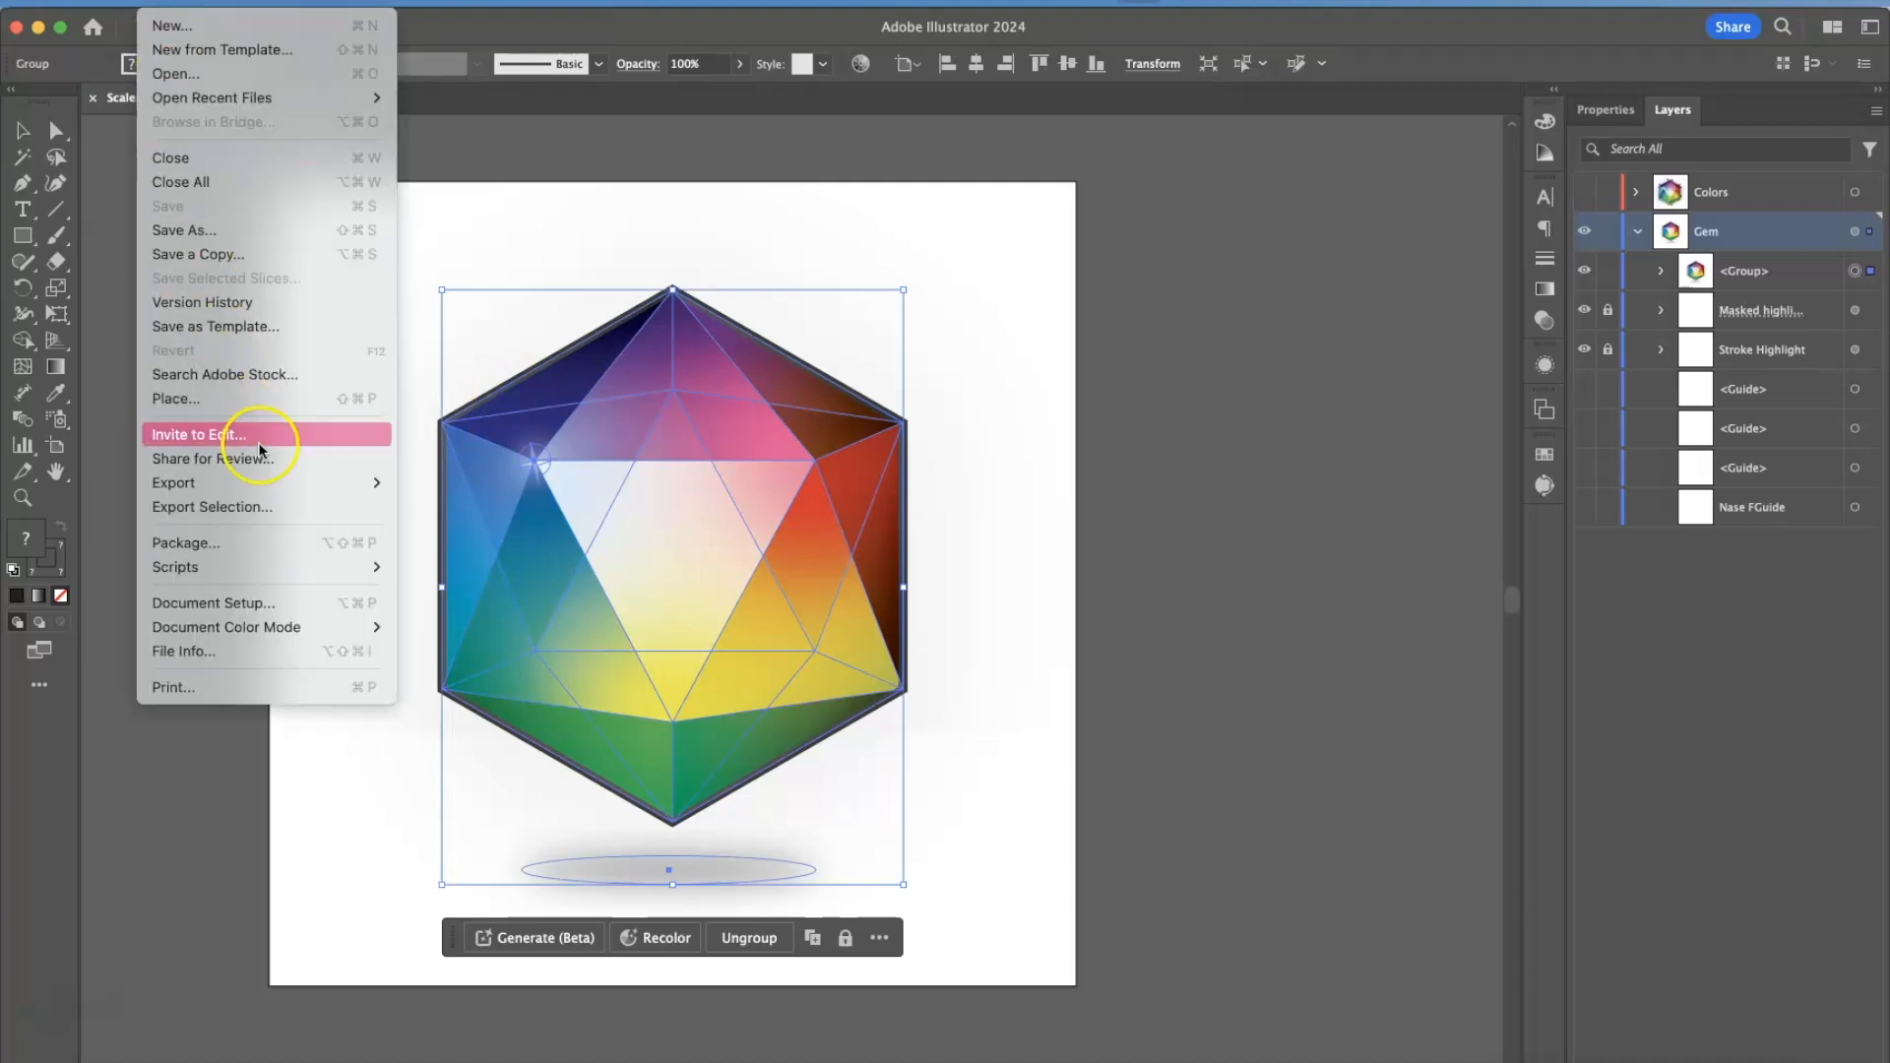
pyautogui.moveTo(291, 482)
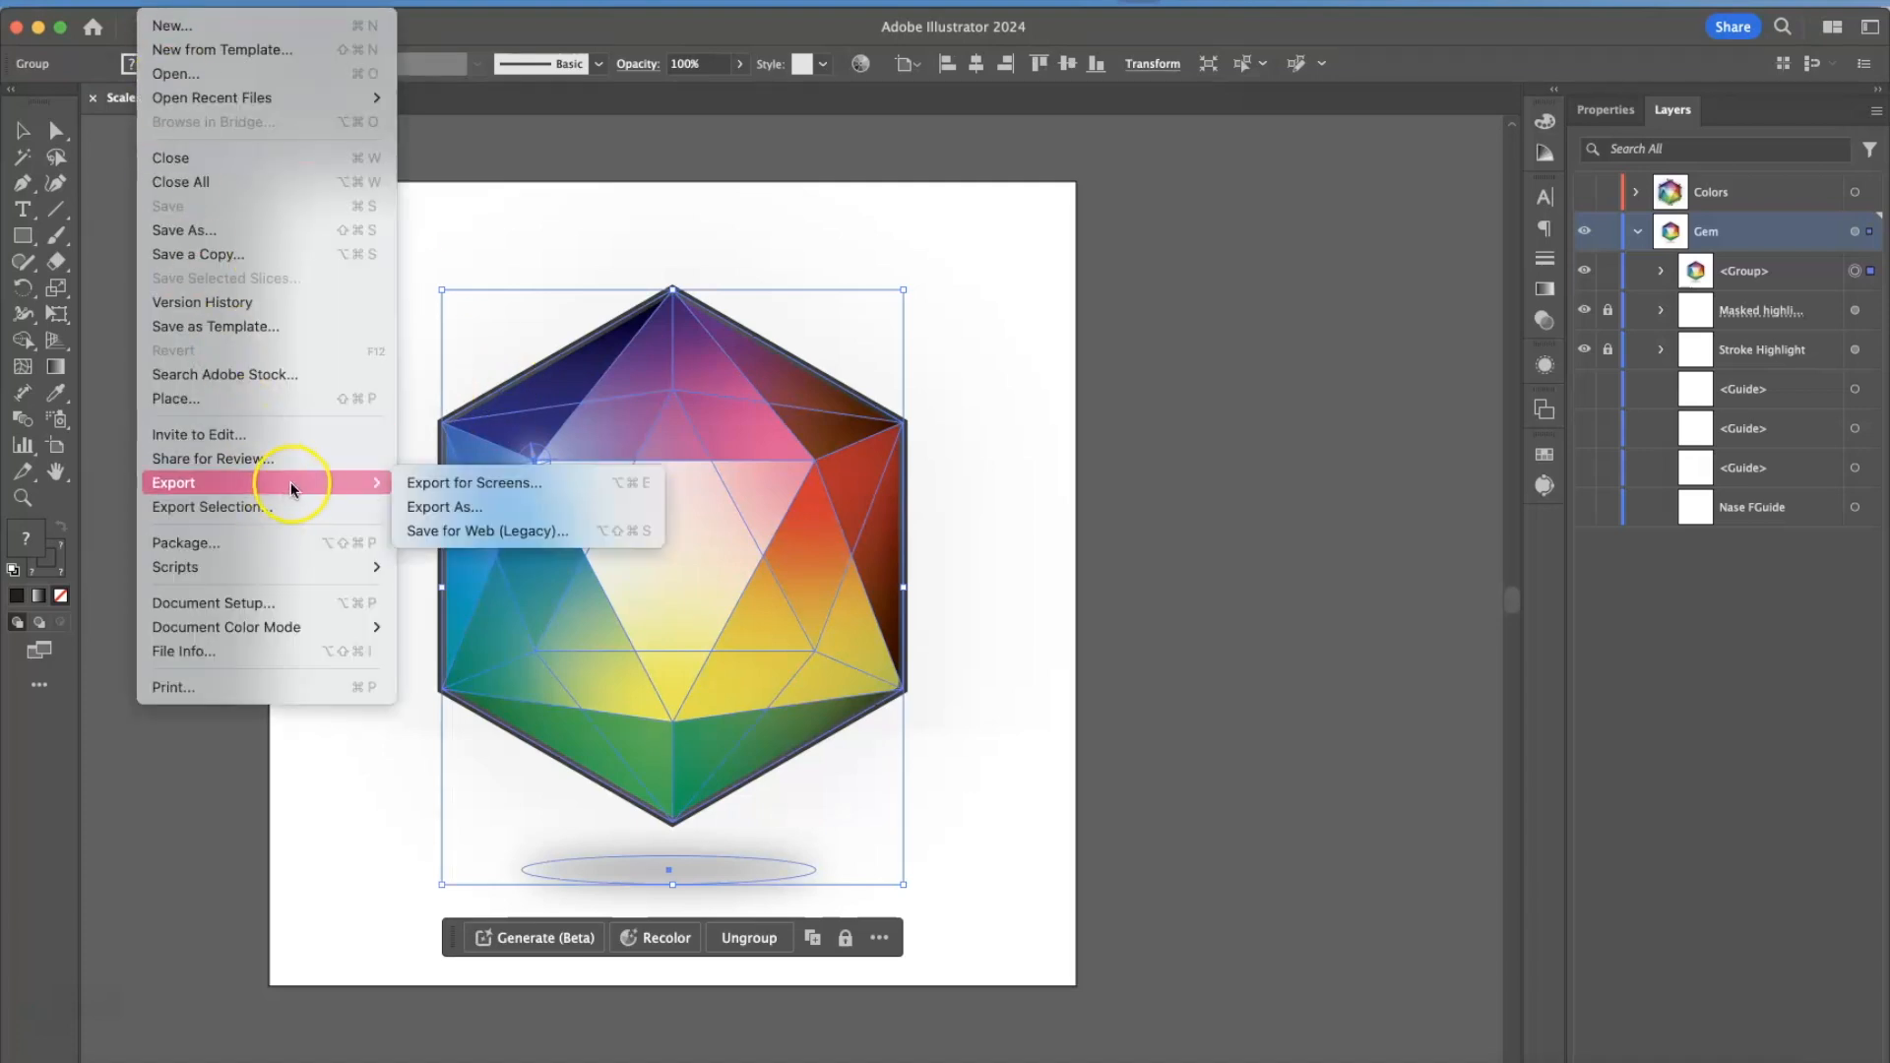
pyautogui.click(431, 507)
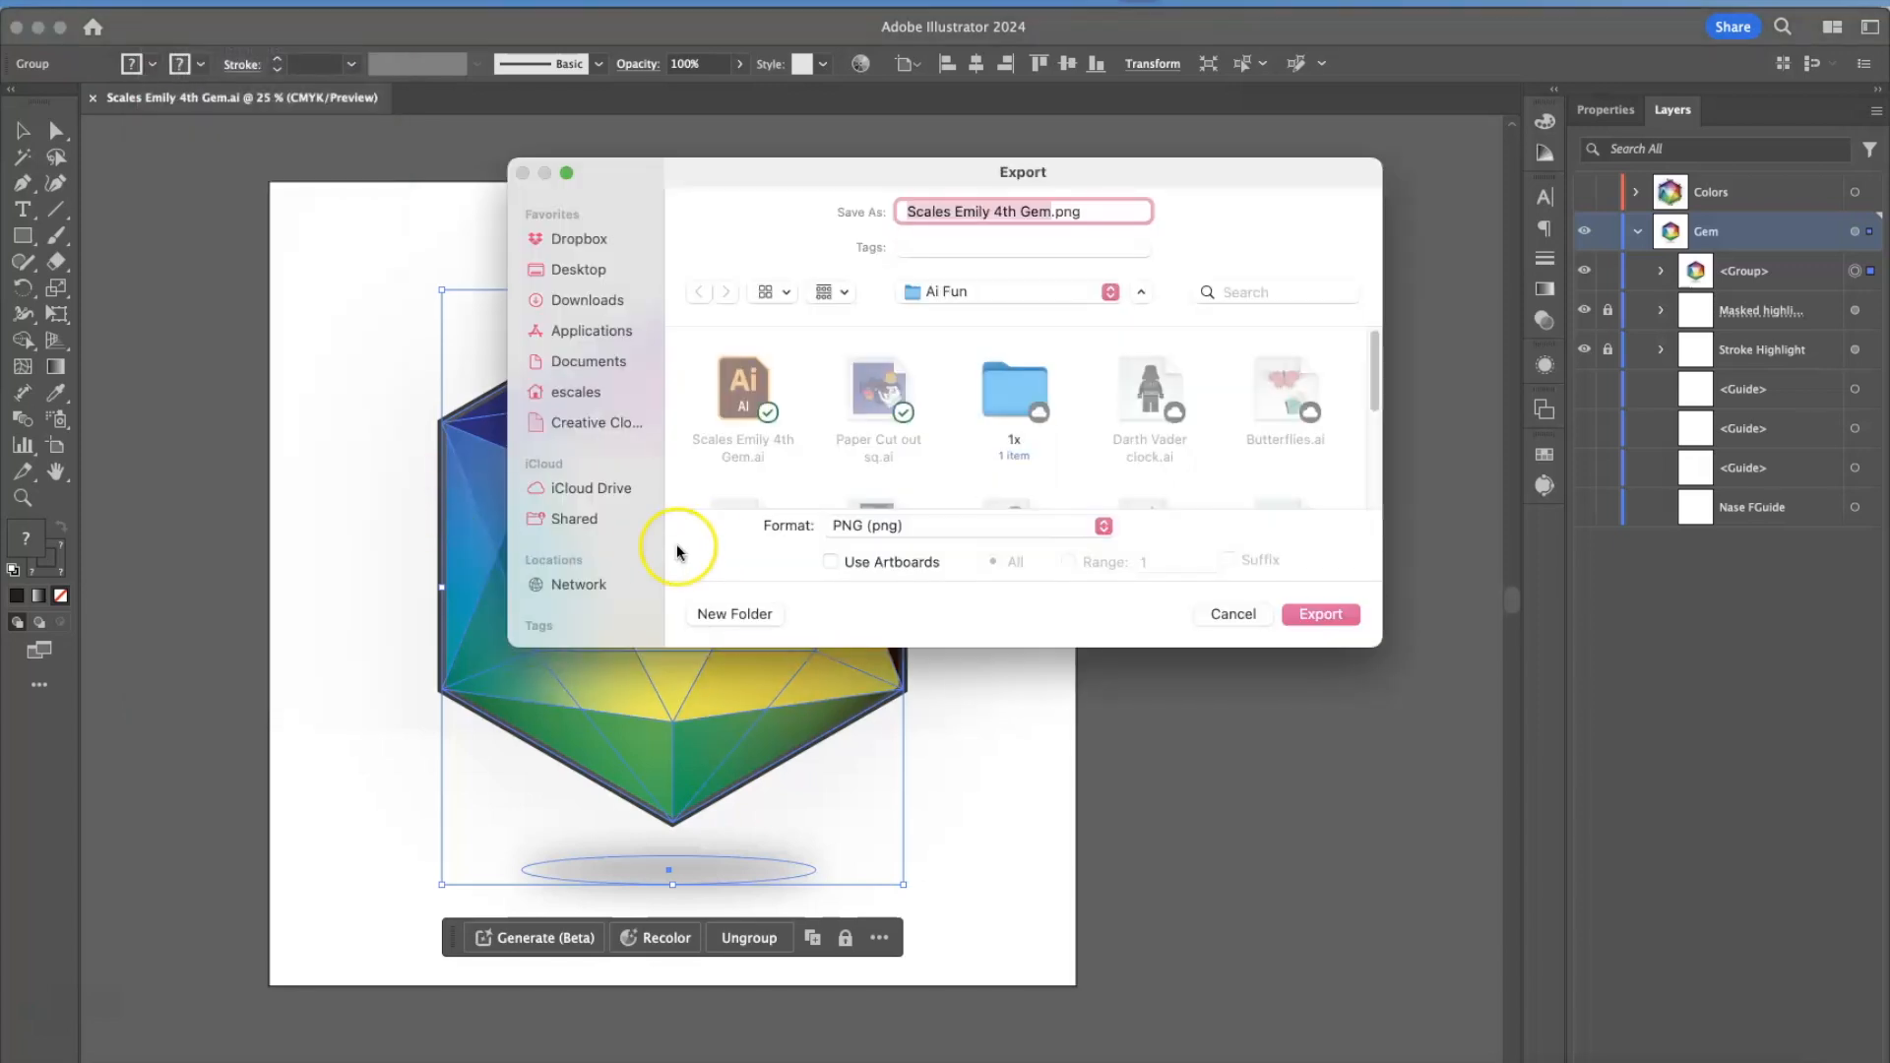
pyautogui.click(745, 181)
pyautogui.moveTo(745, 181); pyautogui.dragTo(447, 185)
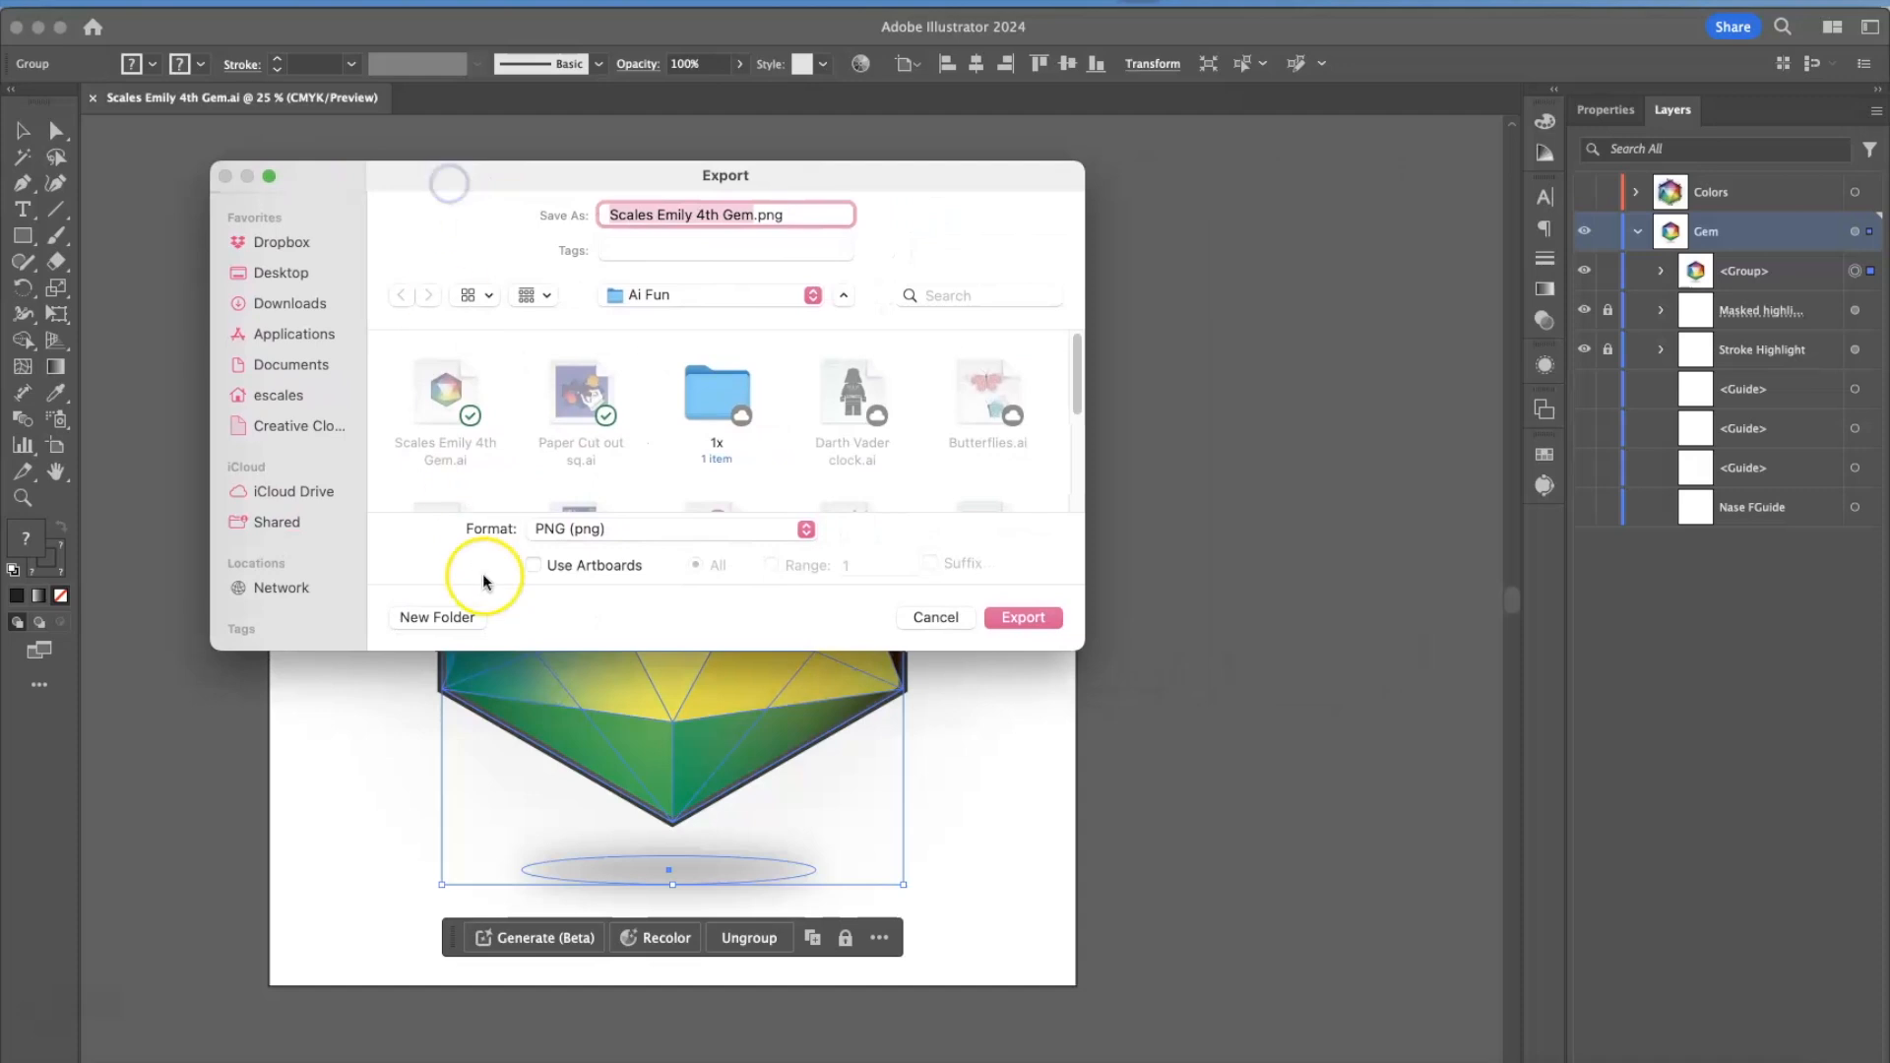
# Export the gem in PNG format to the Ai Fun folder with Use Artboards turned off.
pyautogui.click(596, 533)
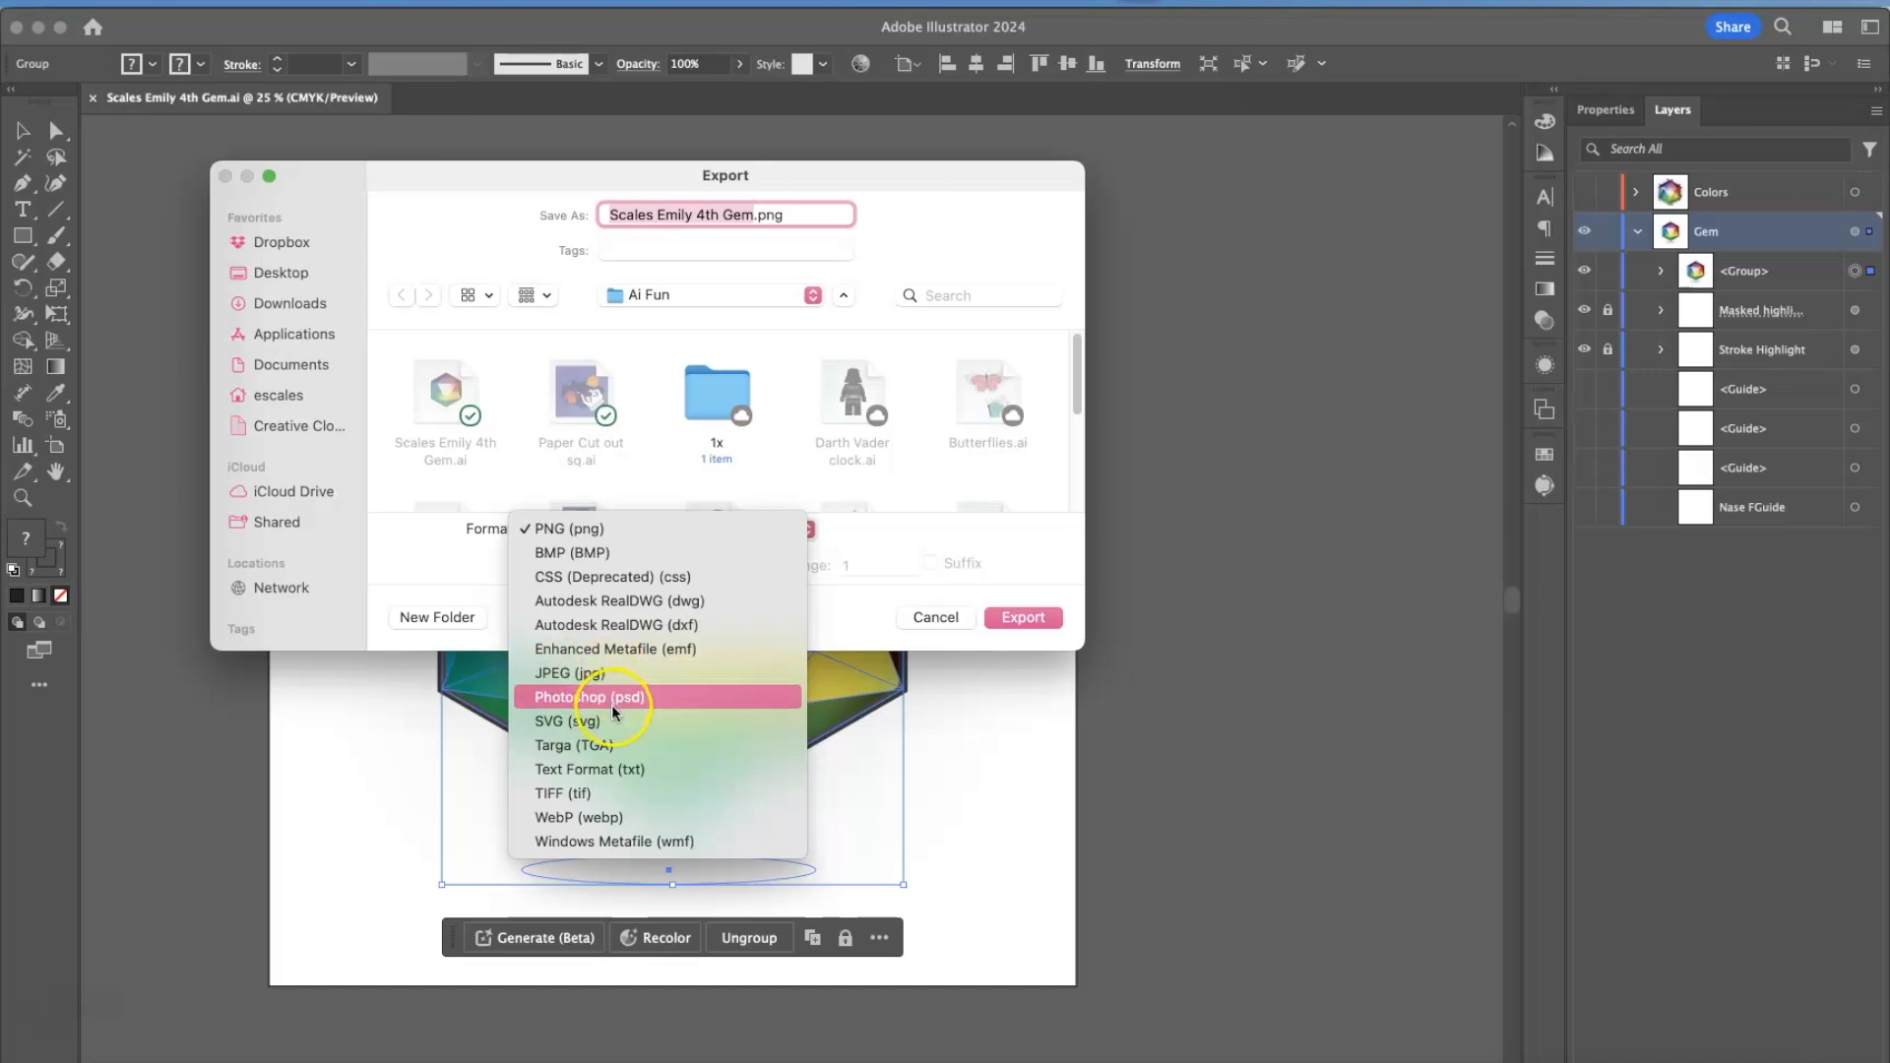
pyautogui.click(589, 528)
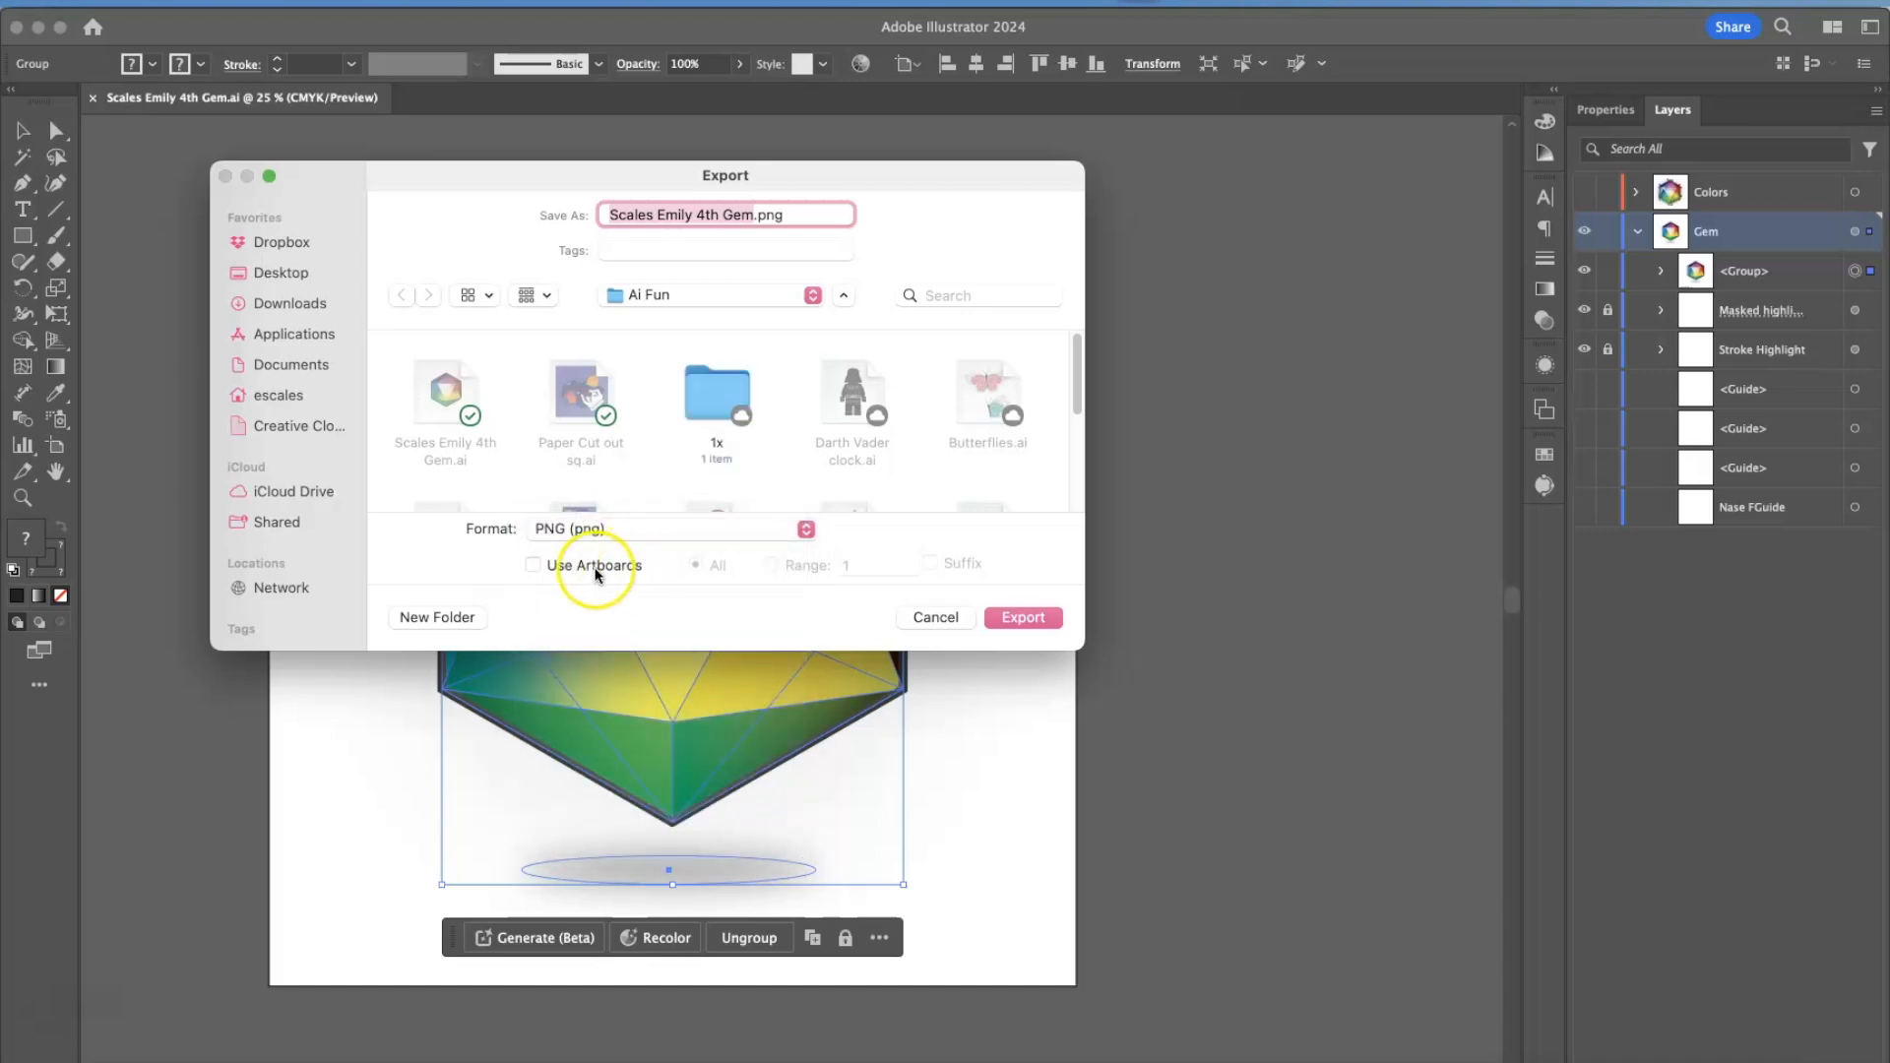
pyautogui.click(534, 566)
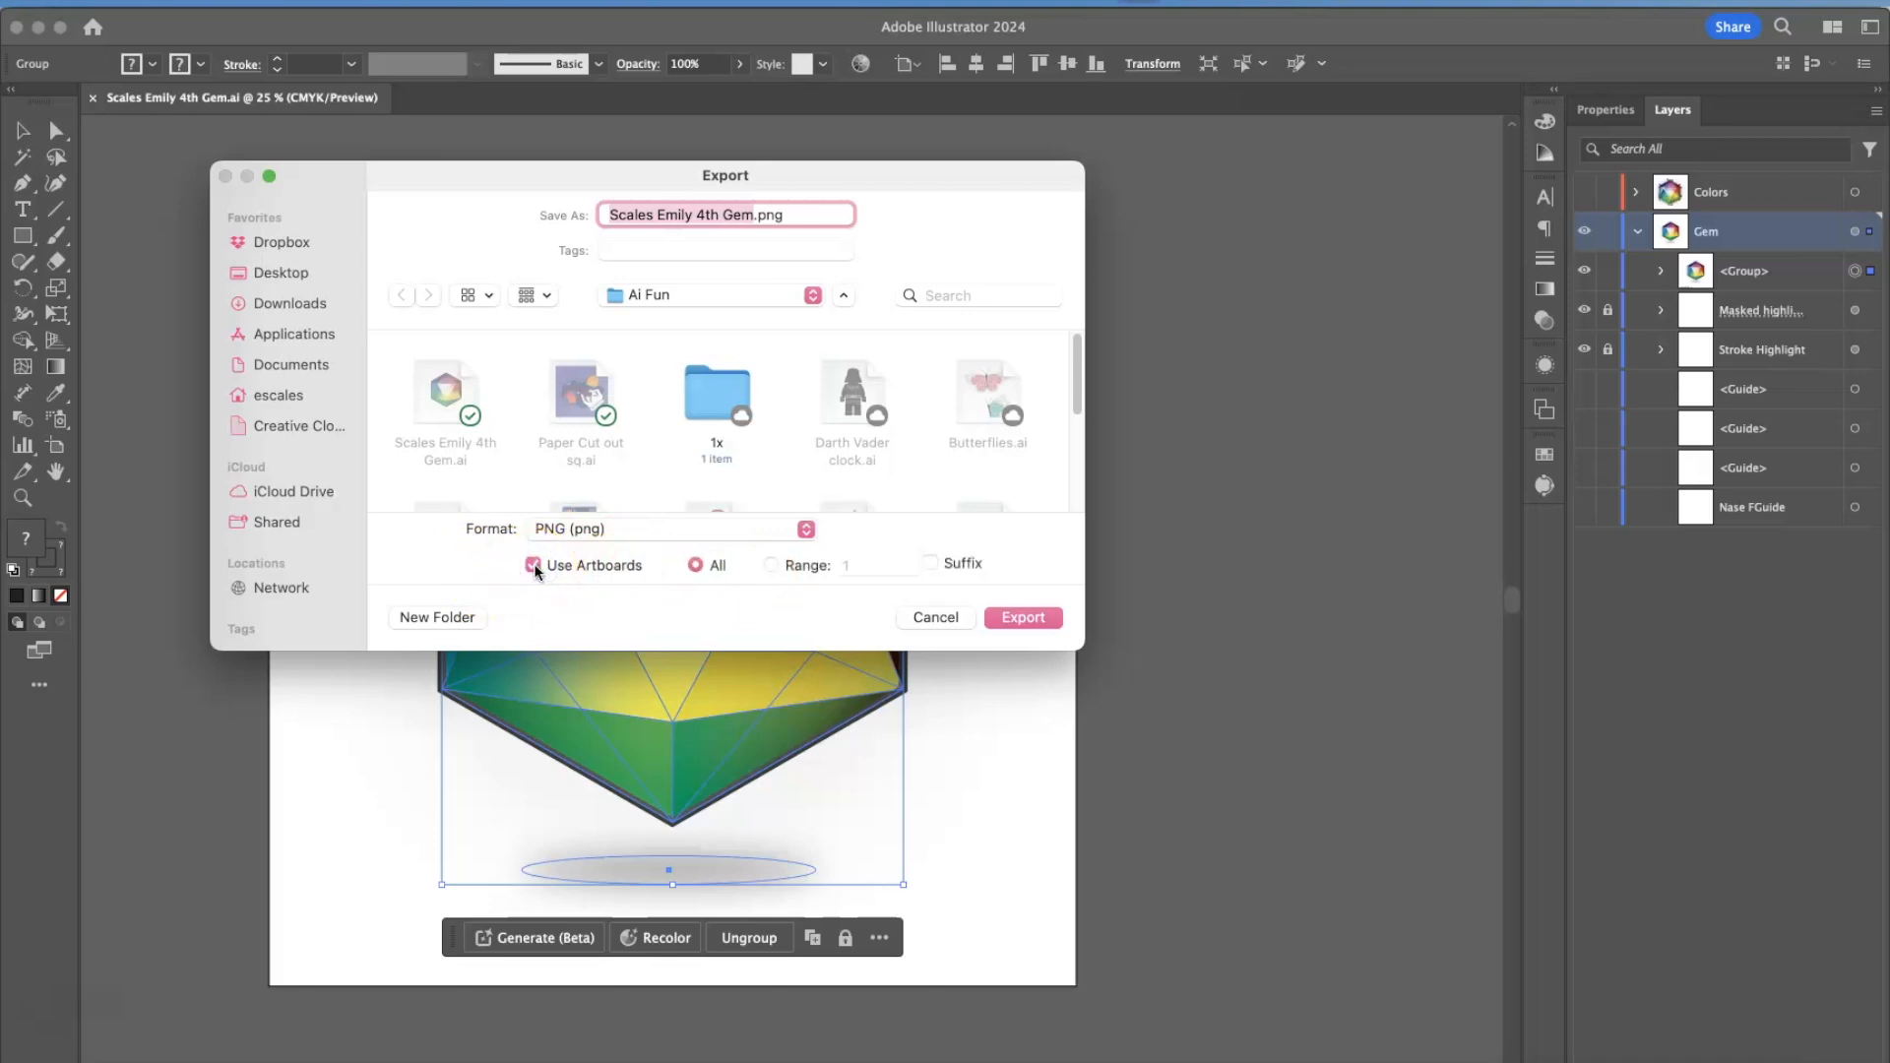
pyautogui.click(534, 566)
pyautogui.moveTo(498, 174)
pyautogui.mouseDown()
pyautogui.moveTo(705, 102)
pyautogui.moveTo(512, 159)
pyautogui.mouseUp()
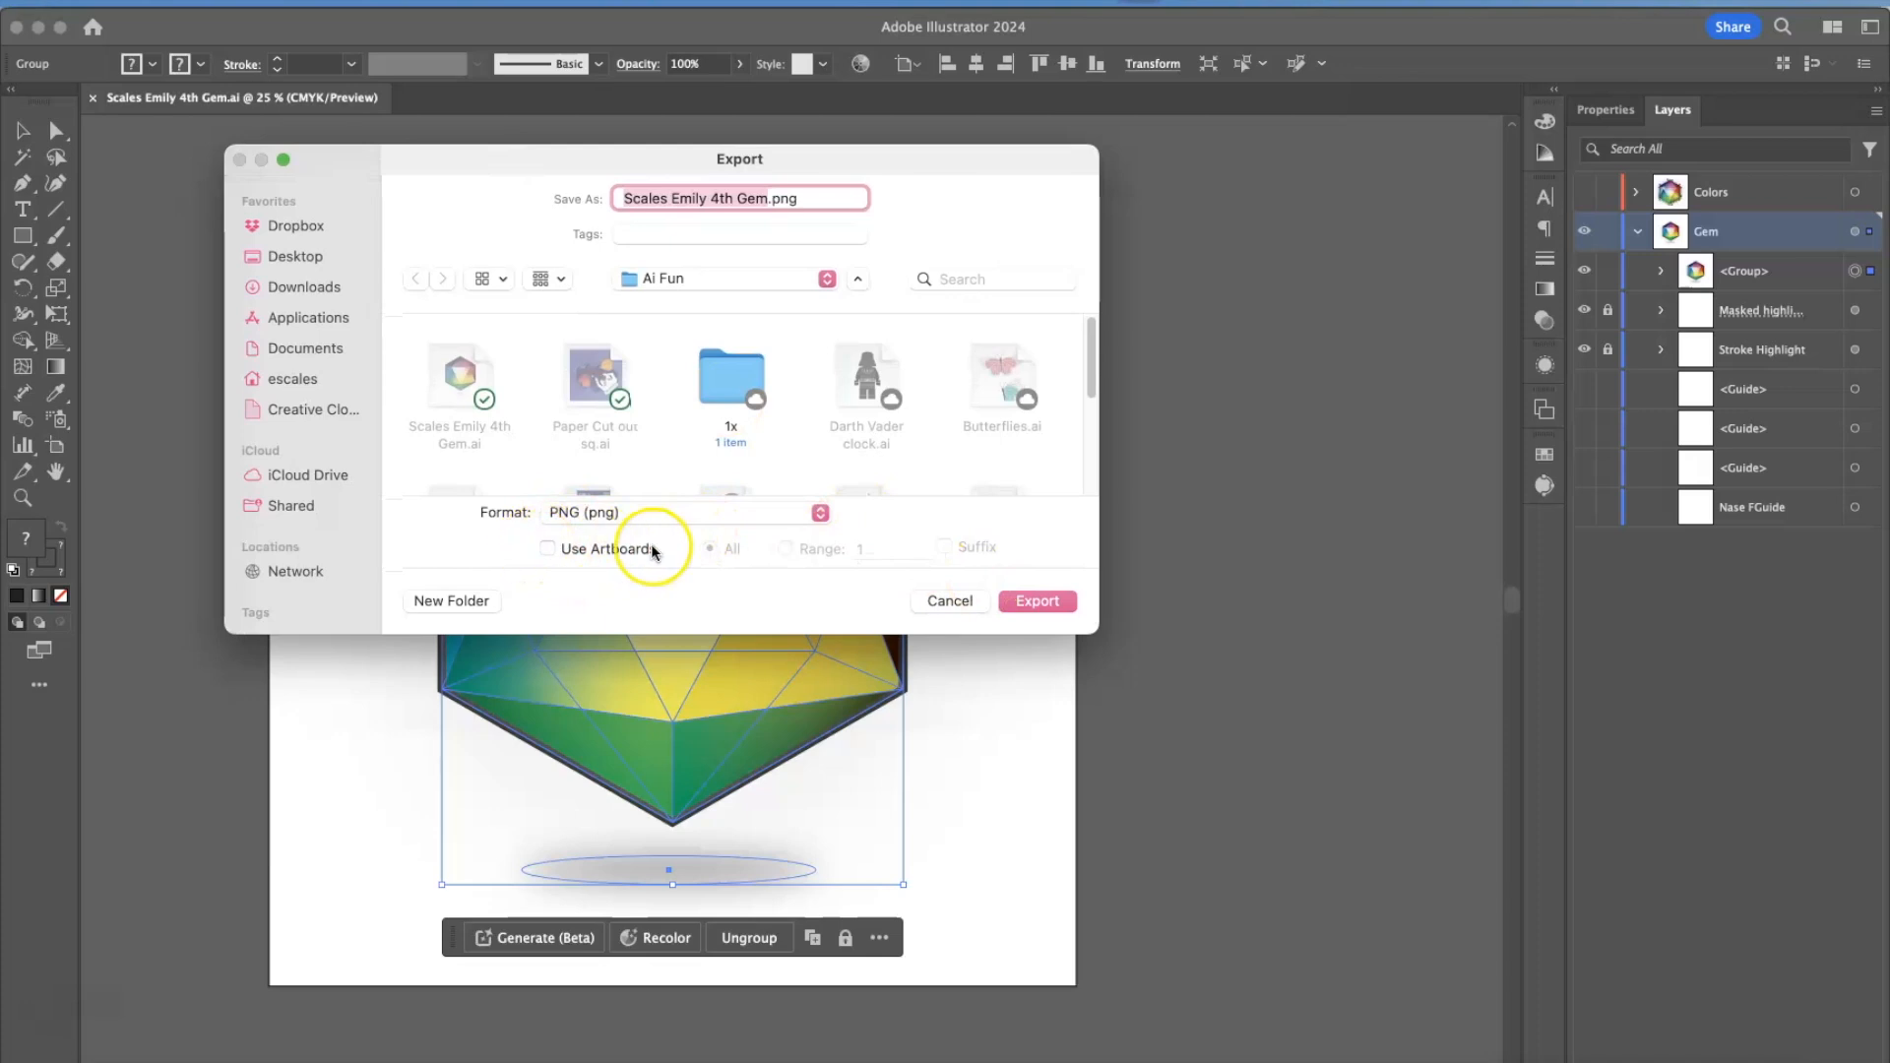
pyautogui.click(1038, 601)
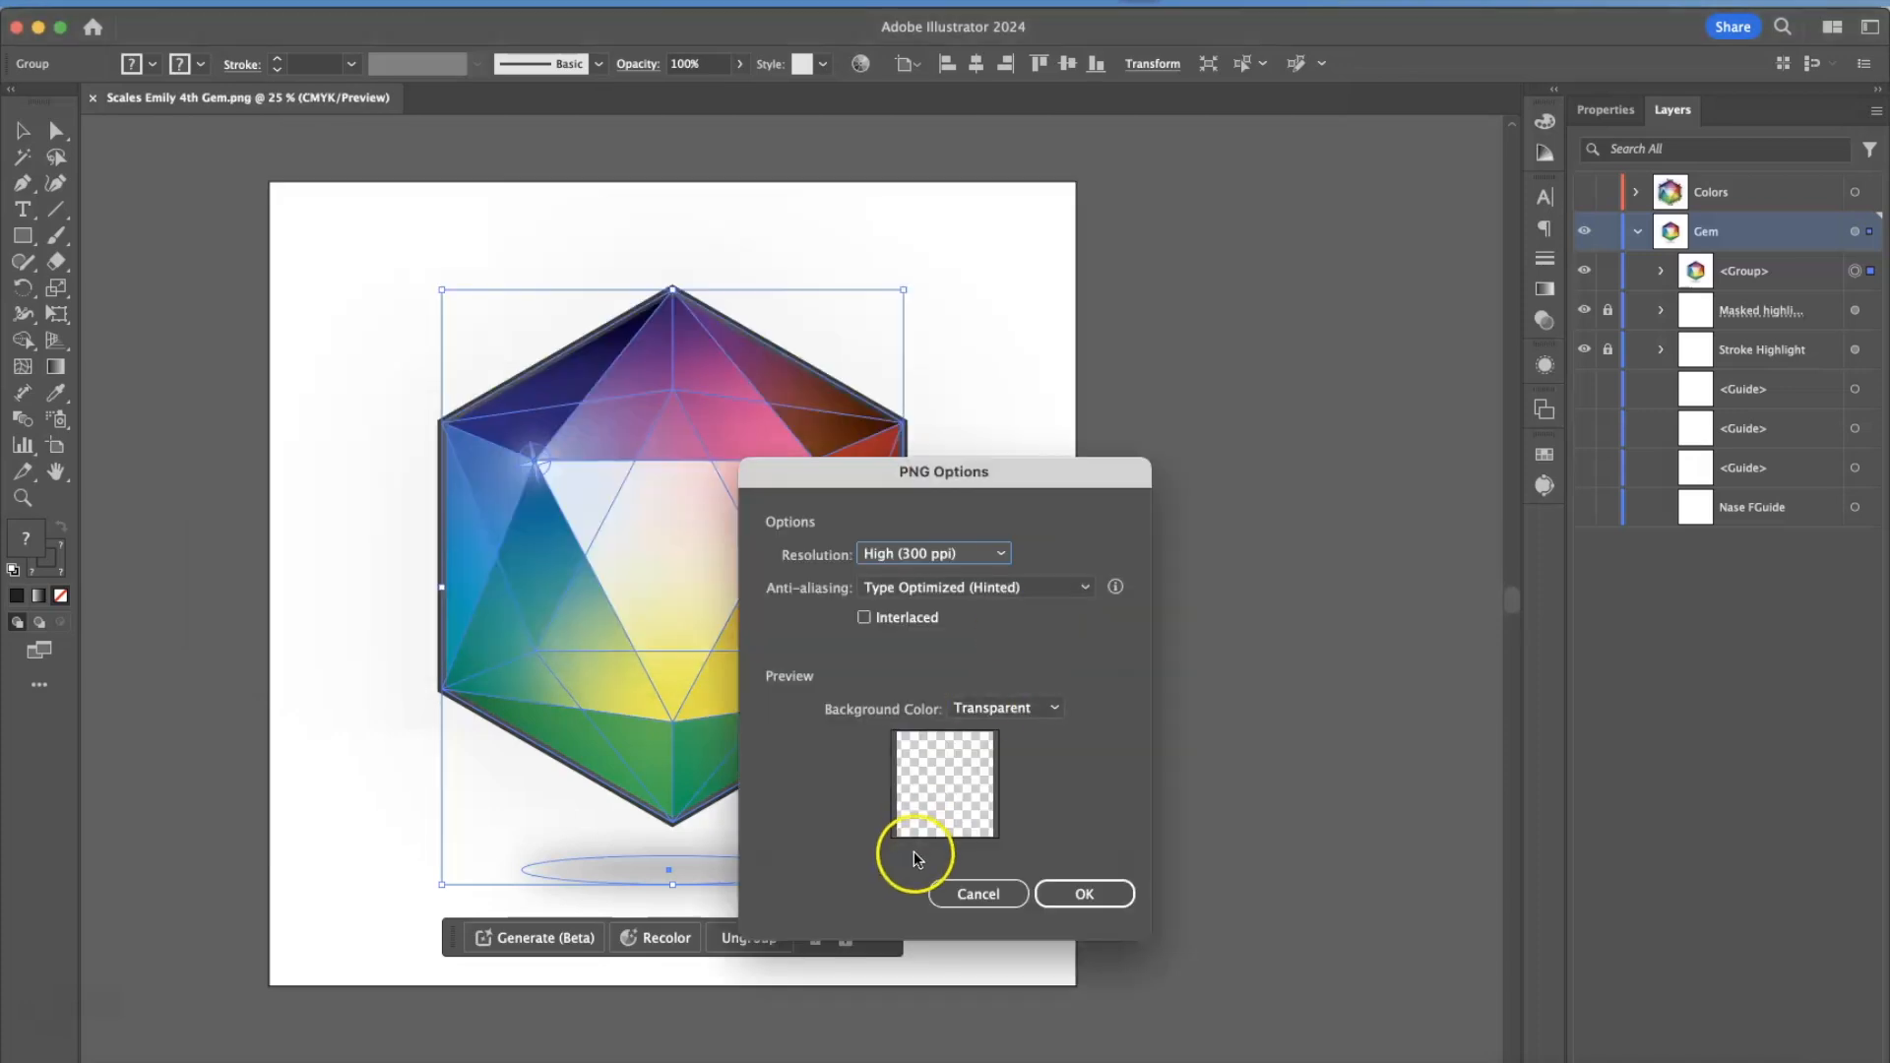
# Confirm the PNG options with High (300 ppi) resolution, Type Optimized (Hinted) anti-aliasing and a Transparent background.
pyautogui.moveTo(903, 472); pyautogui.dragTo(617, 234)
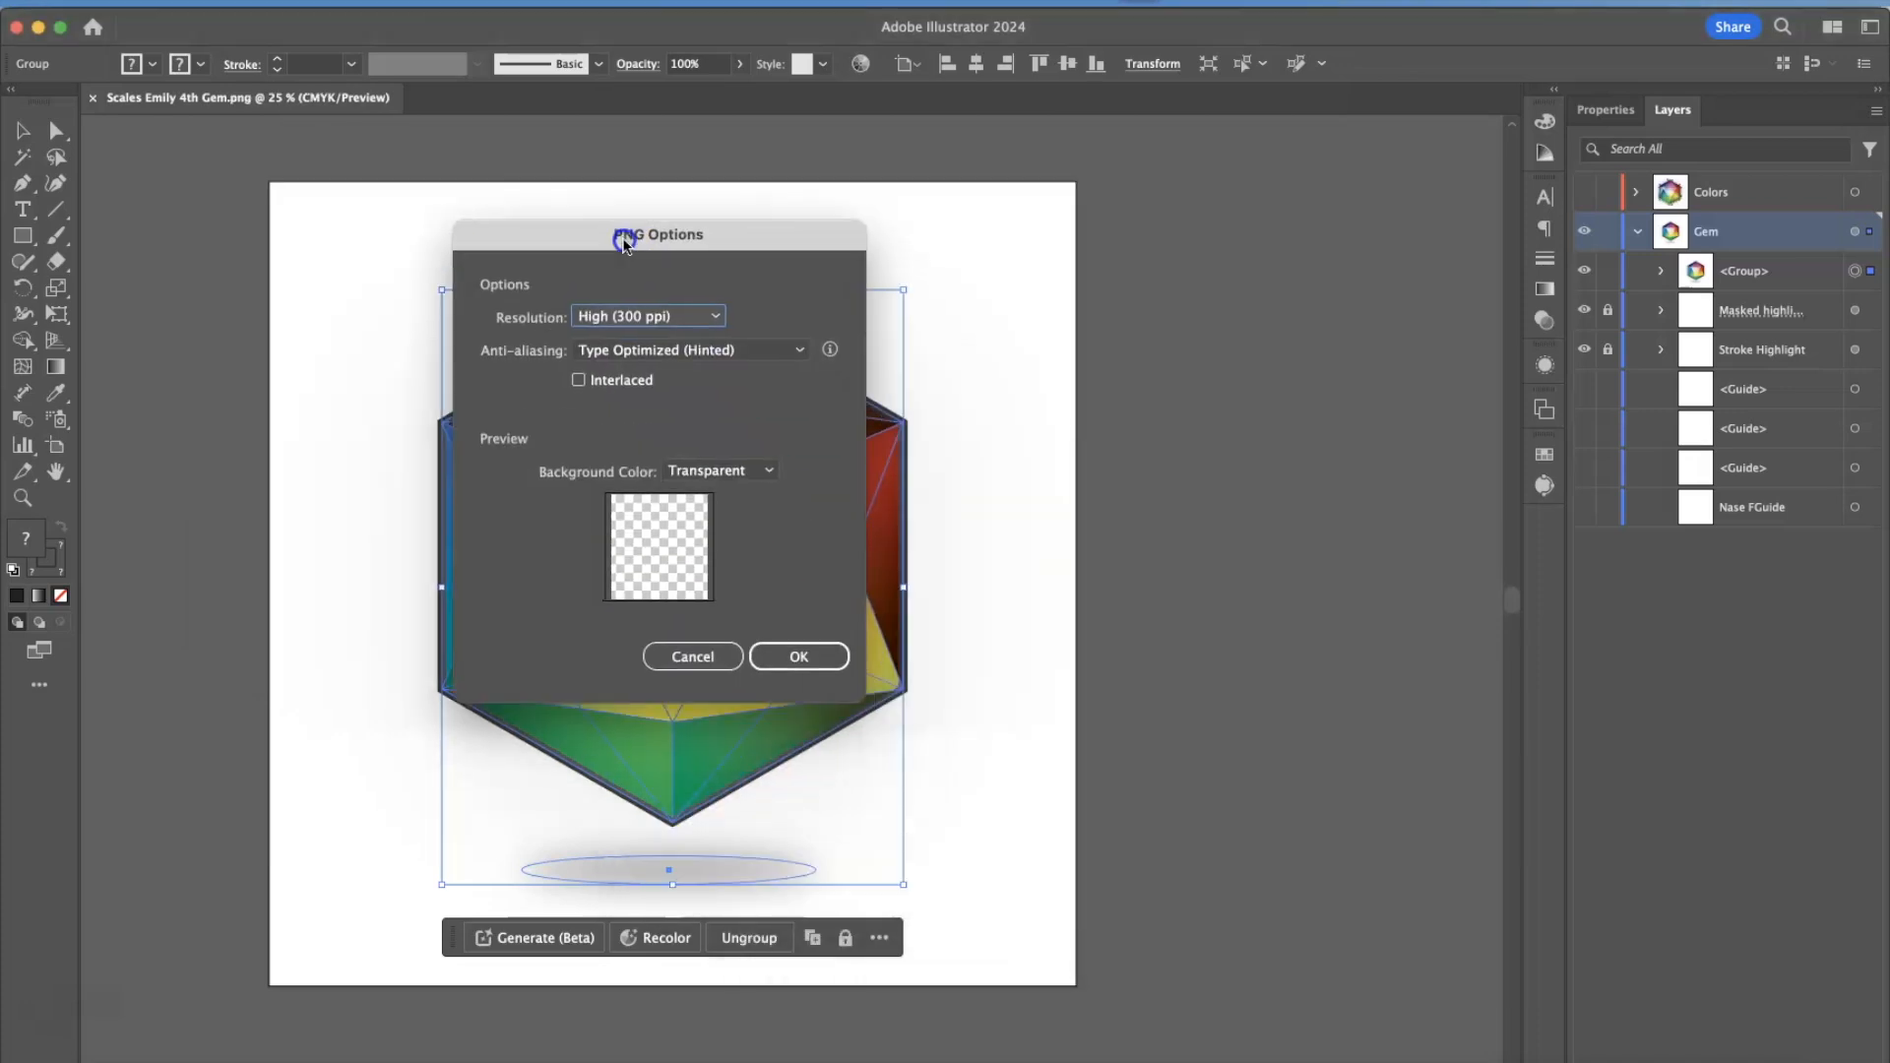
pyautogui.click(736, 470)
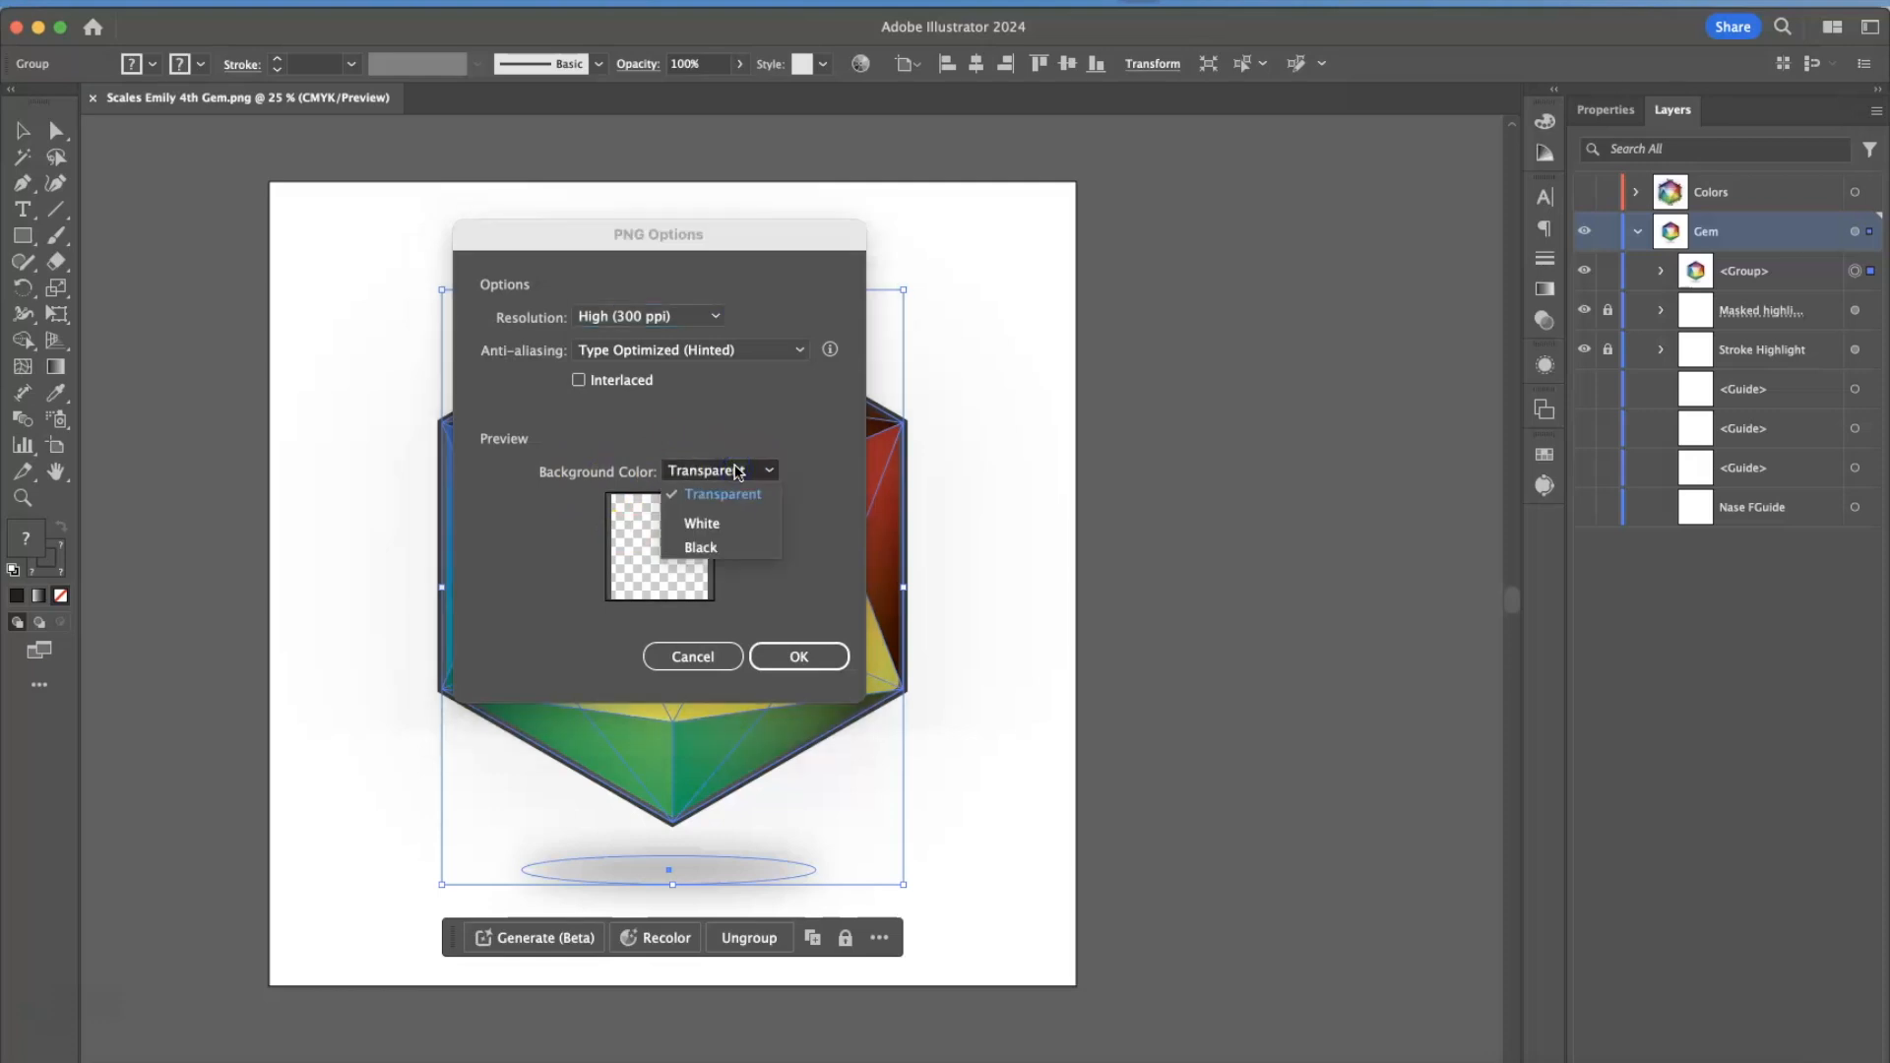
pyautogui.click(717, 492)
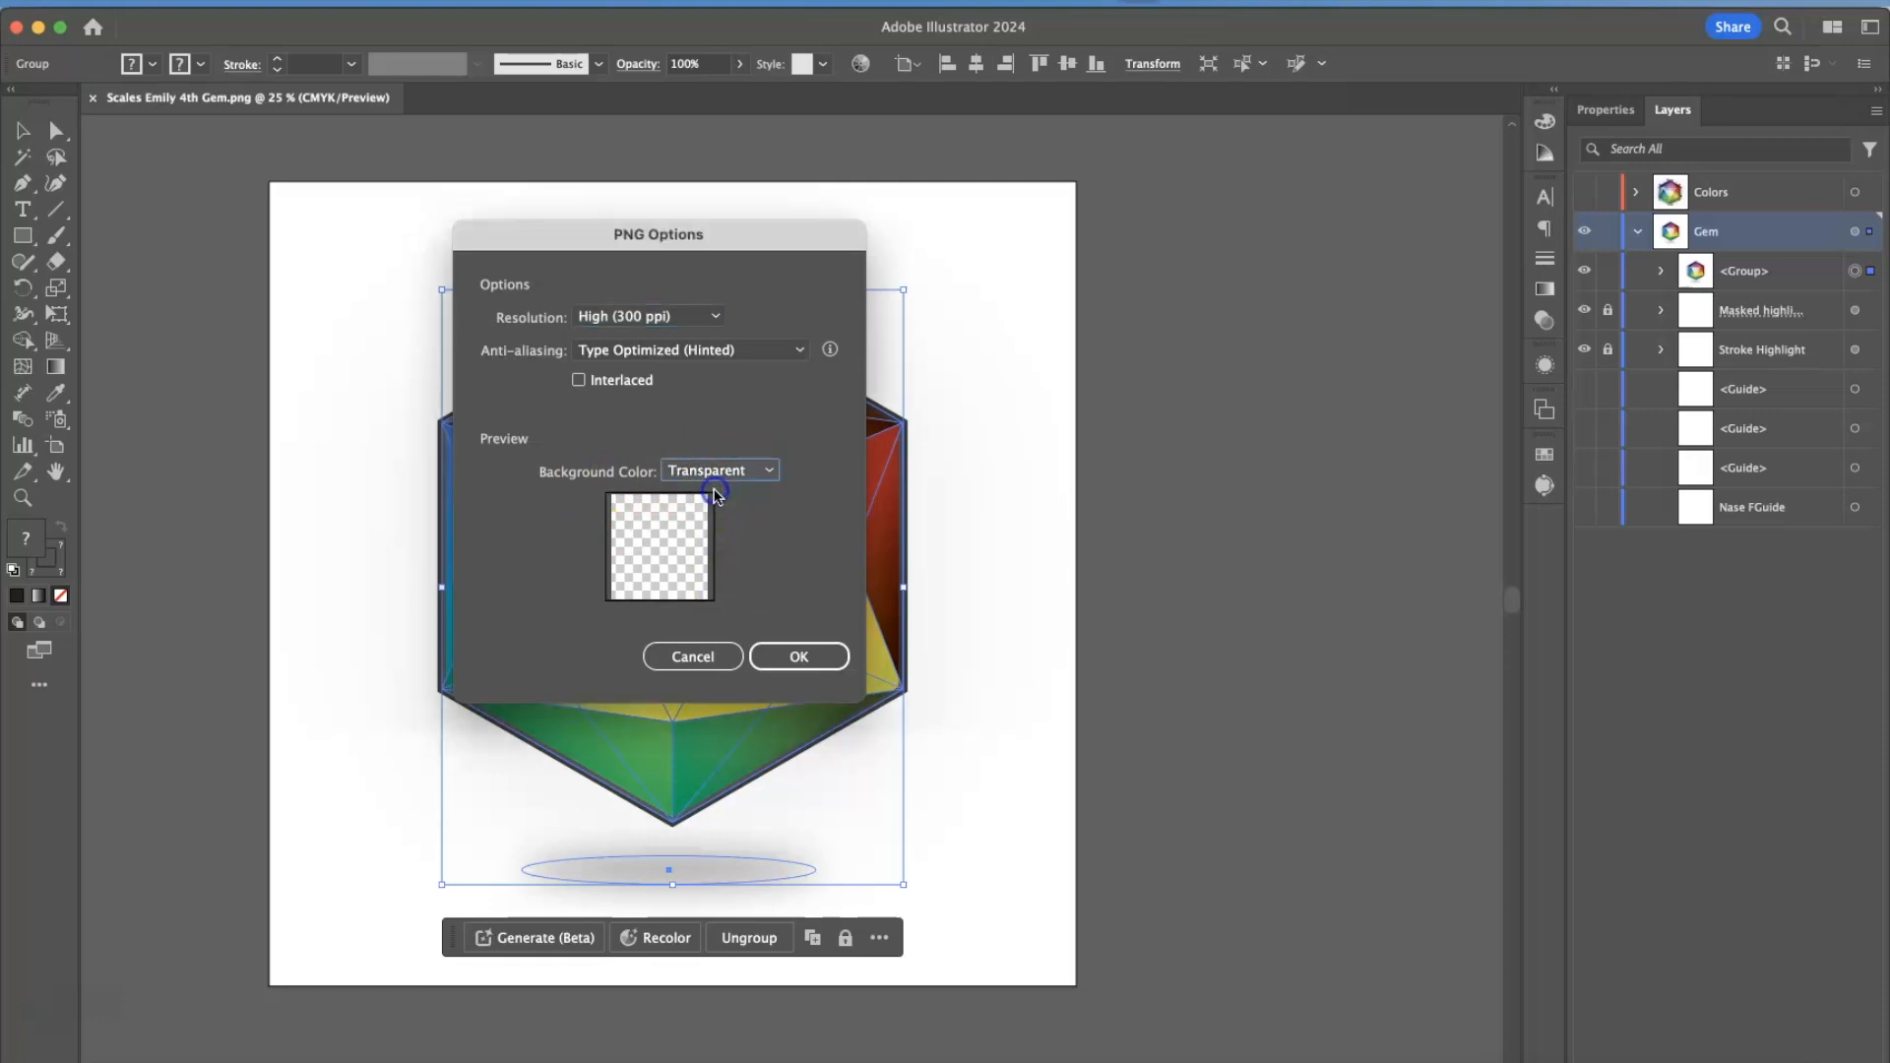
pyautogui.click(798, 658)
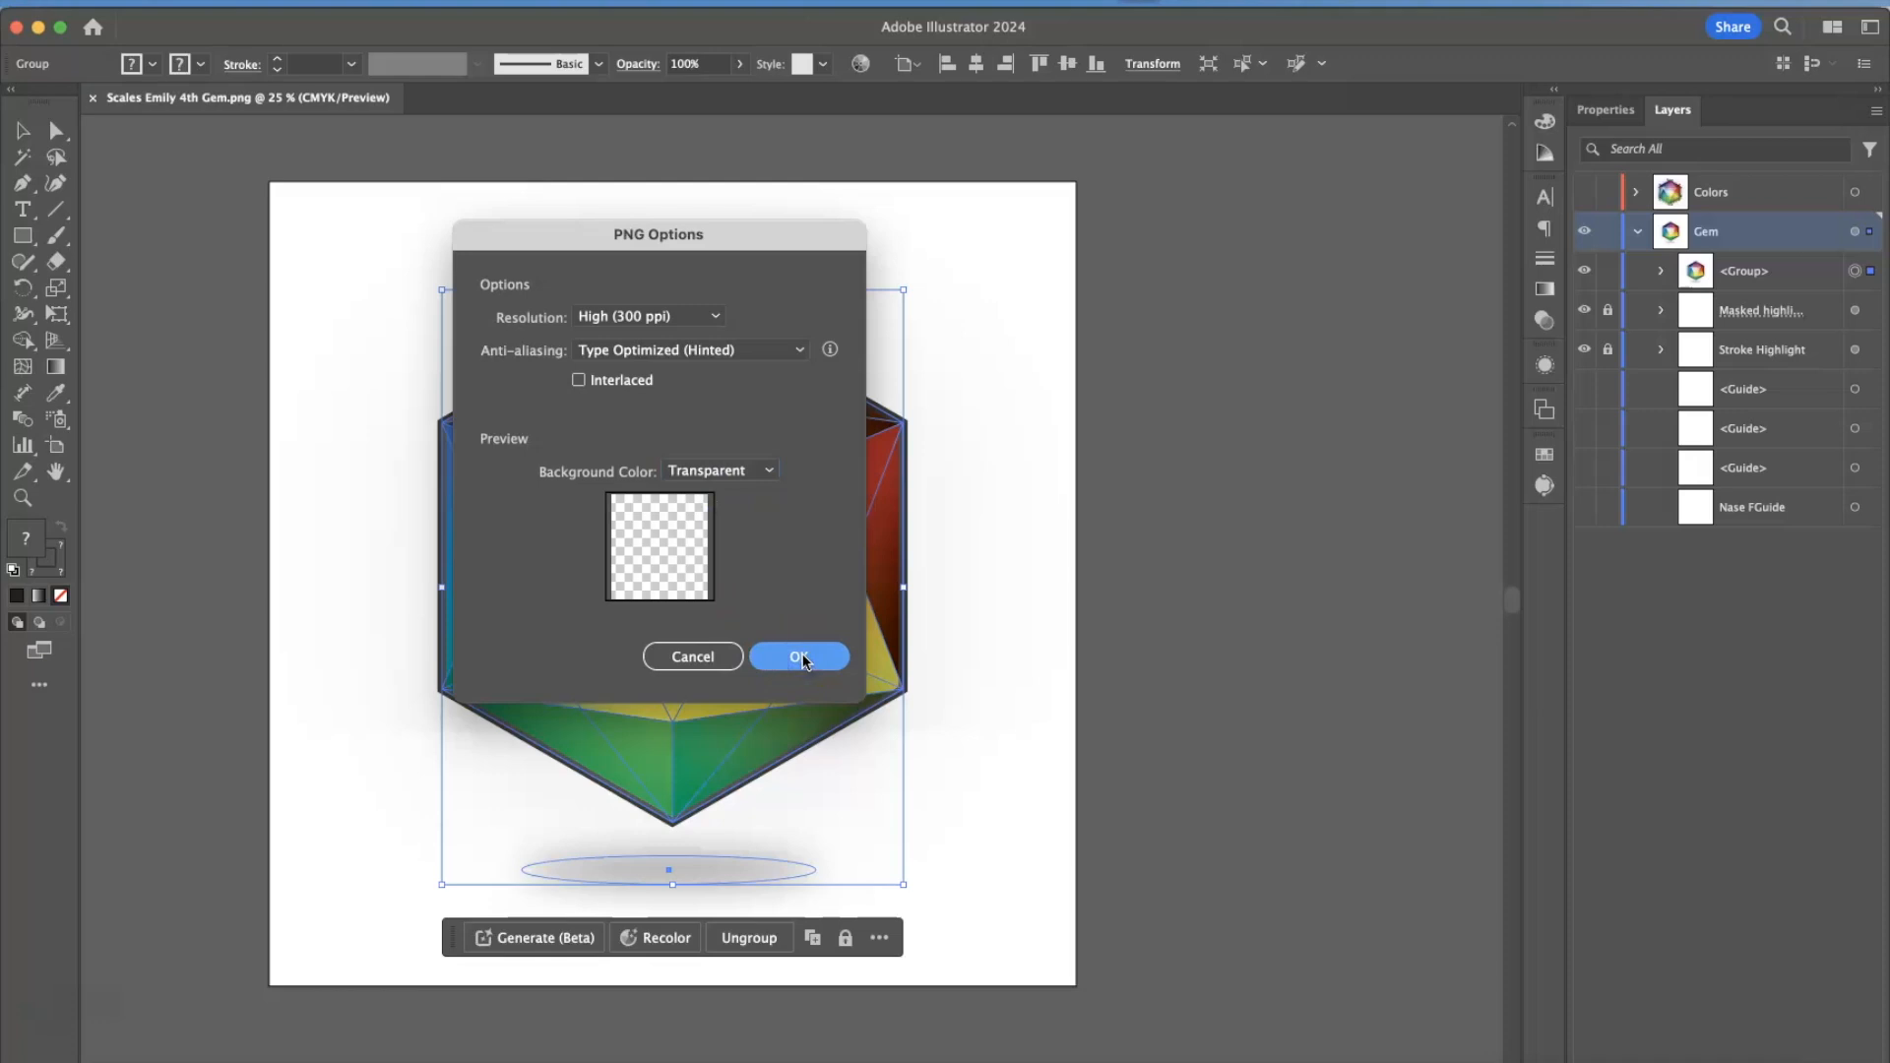
pyautogui.click(800, 657)
pyautogui.moveTo(760, 224); pyautogui.dragTo(850, 234)
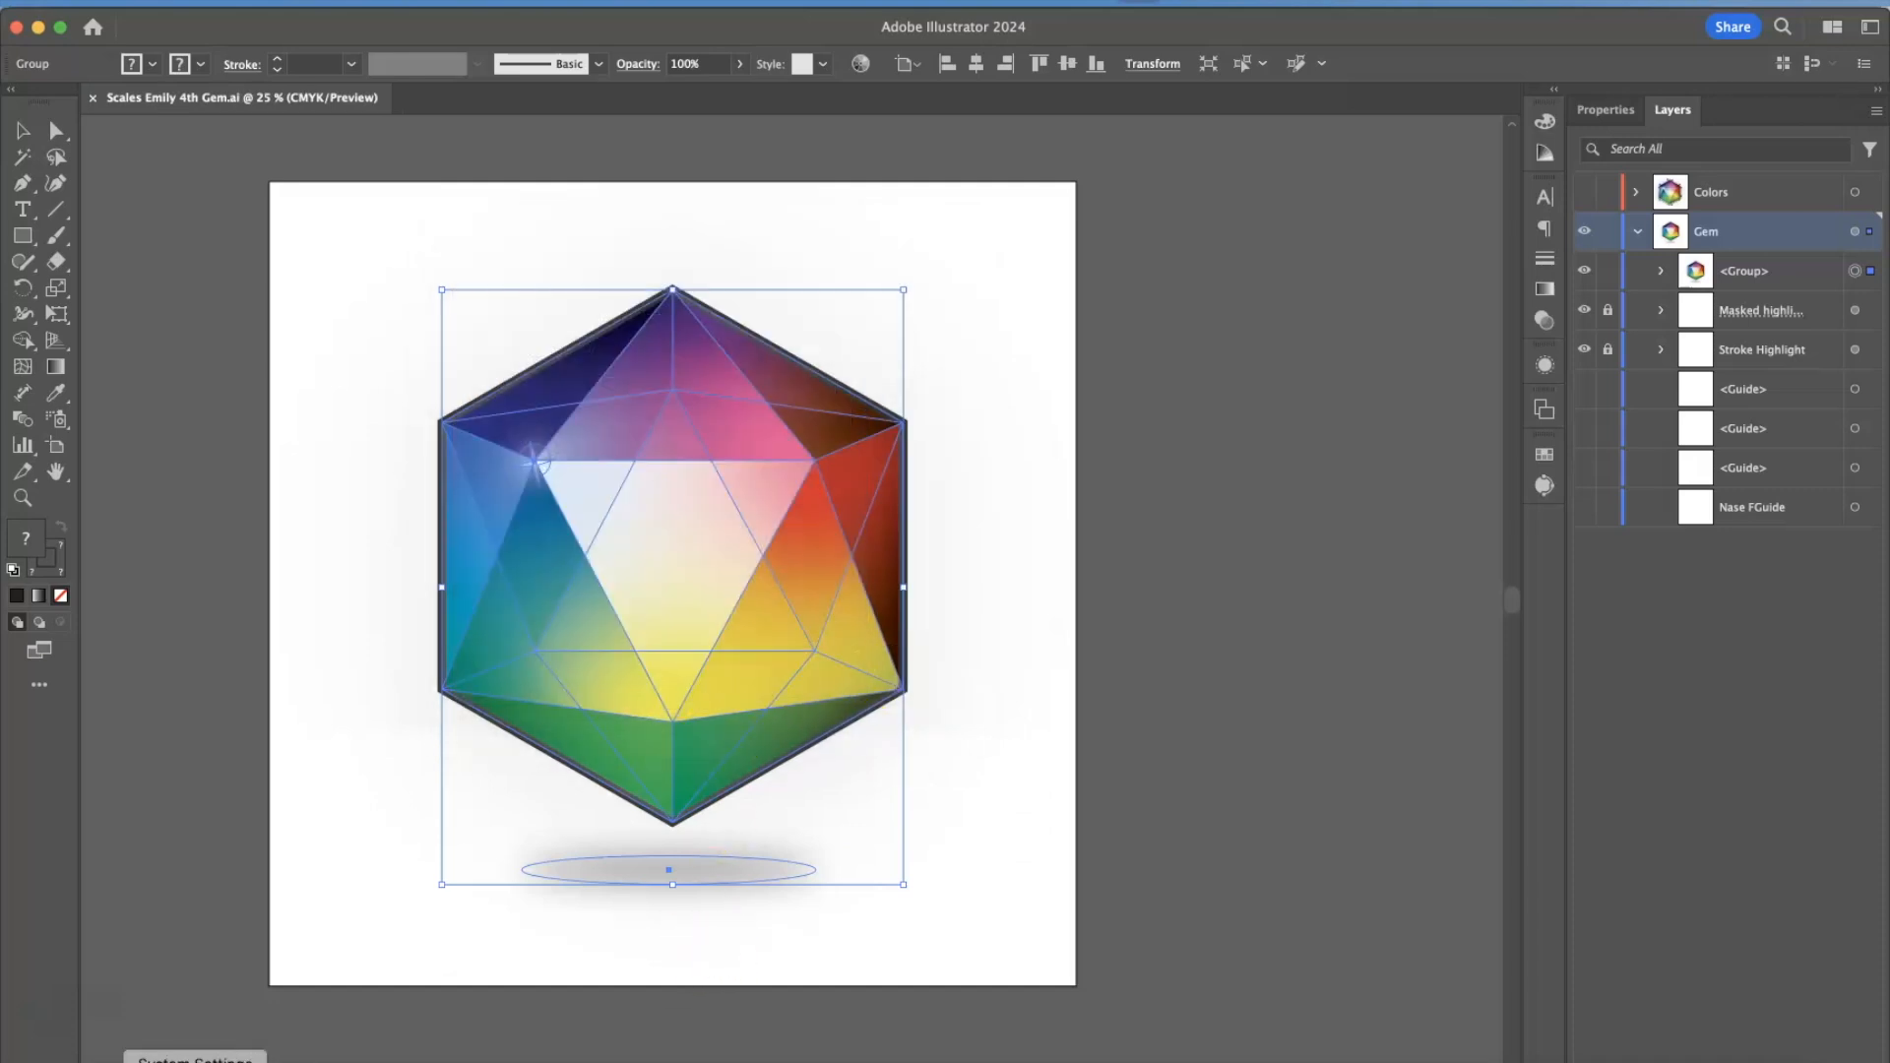
# Switch to Finder and open the Ai Fun folder through the recent Gem.ai file's location.
pyautogui.click(123, 1058)
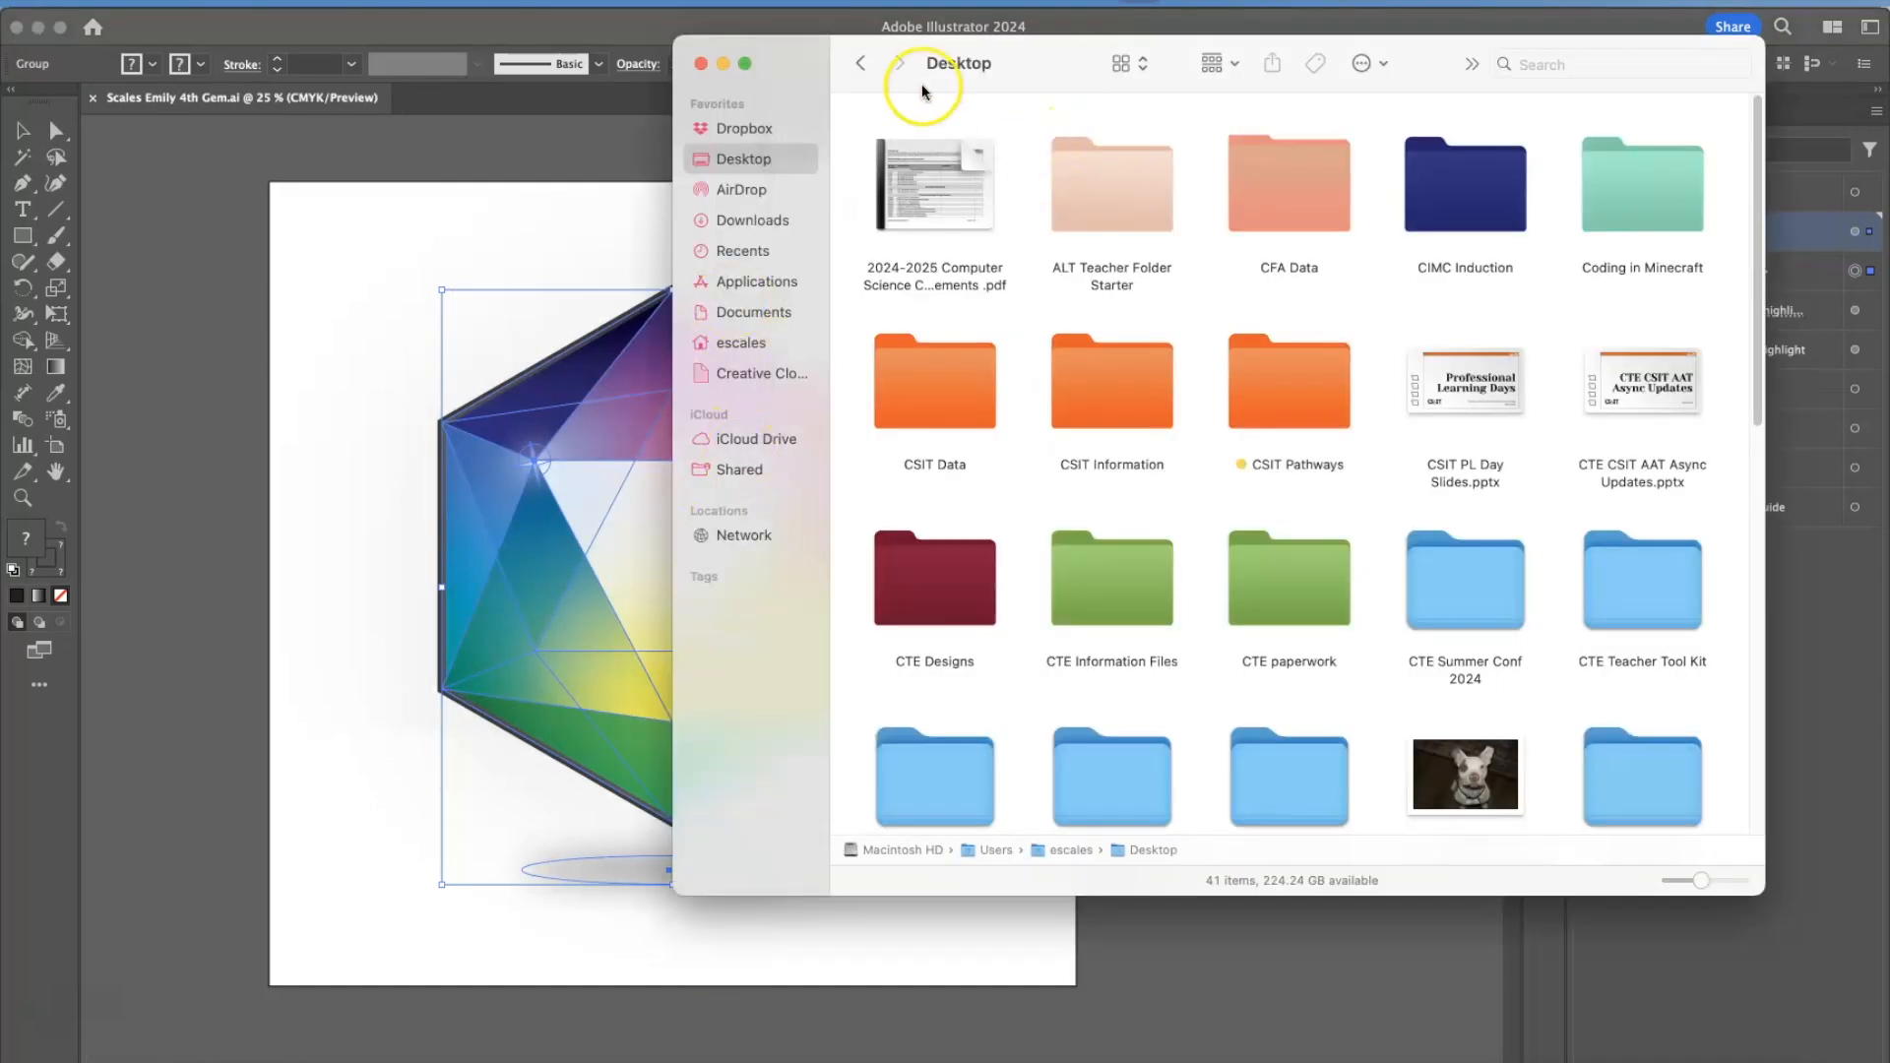
pyautogui.click(743, 248)
pyautogui.click(1019, 162)
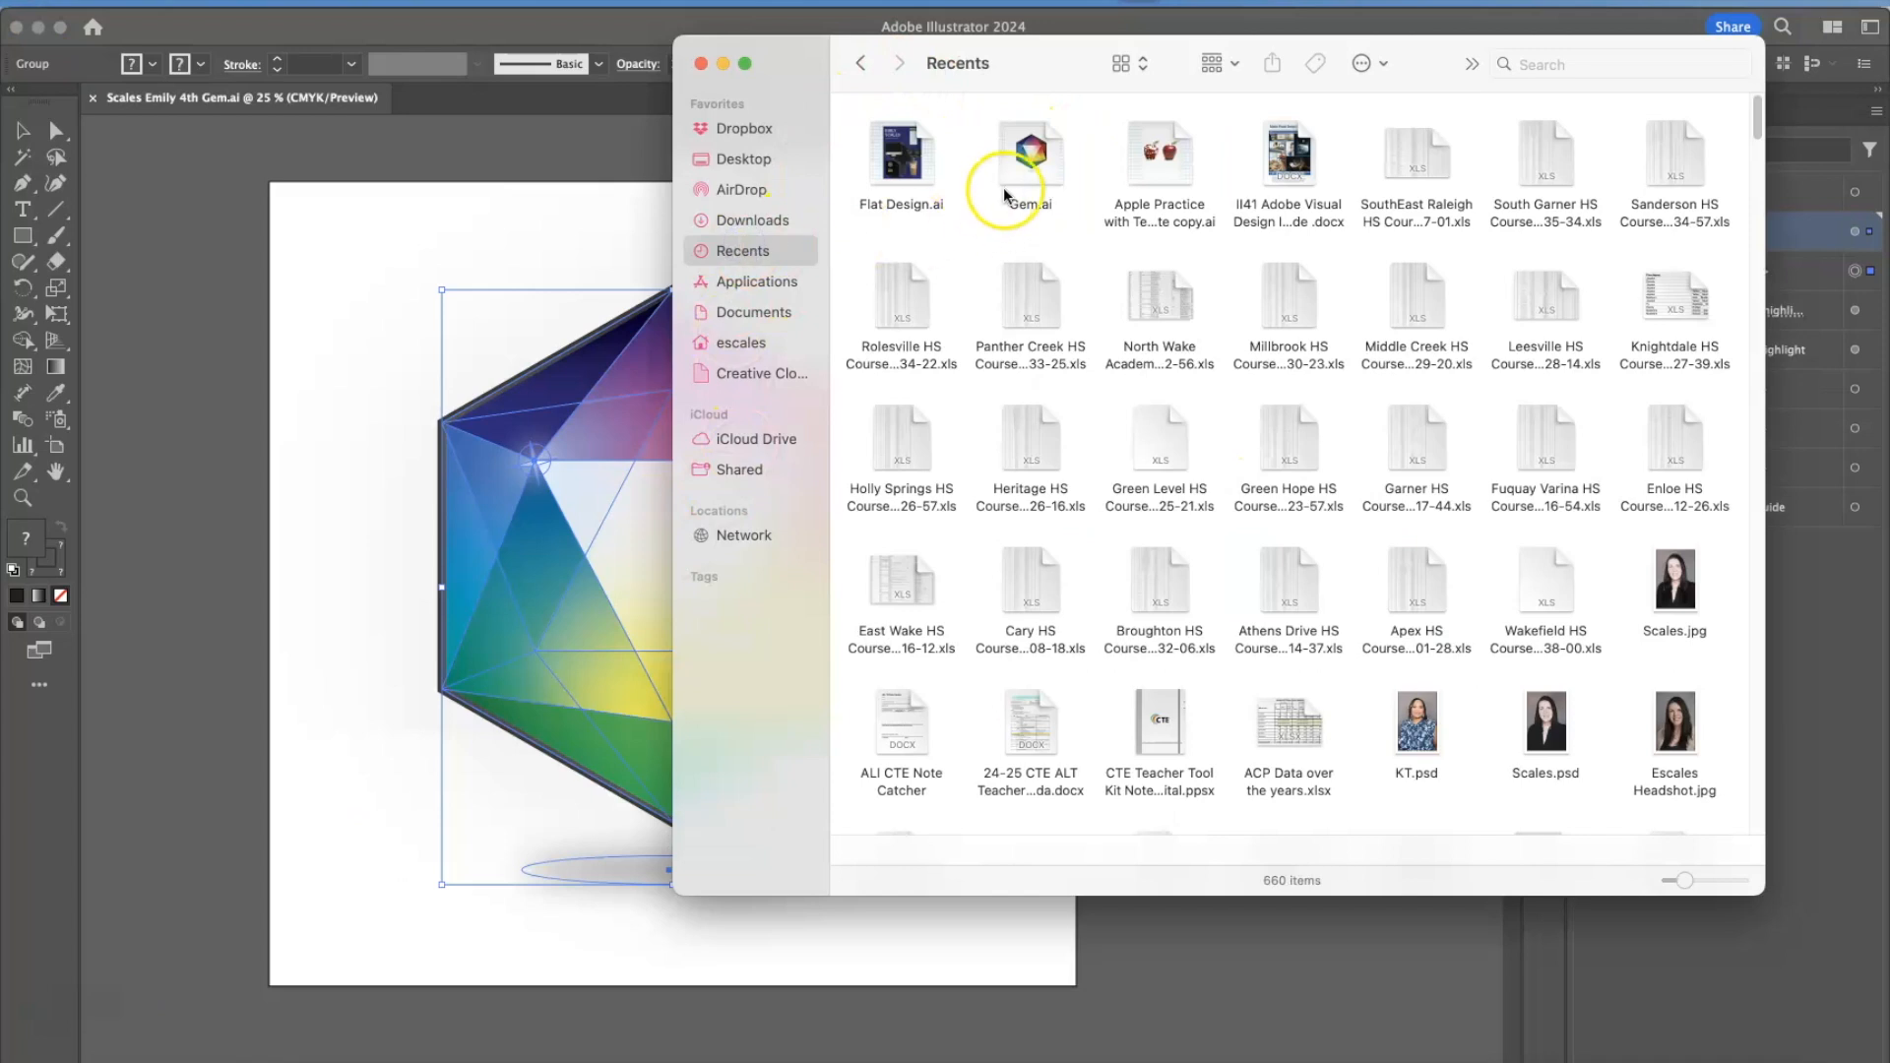
pyautogui.doubleClick(1132, 849)
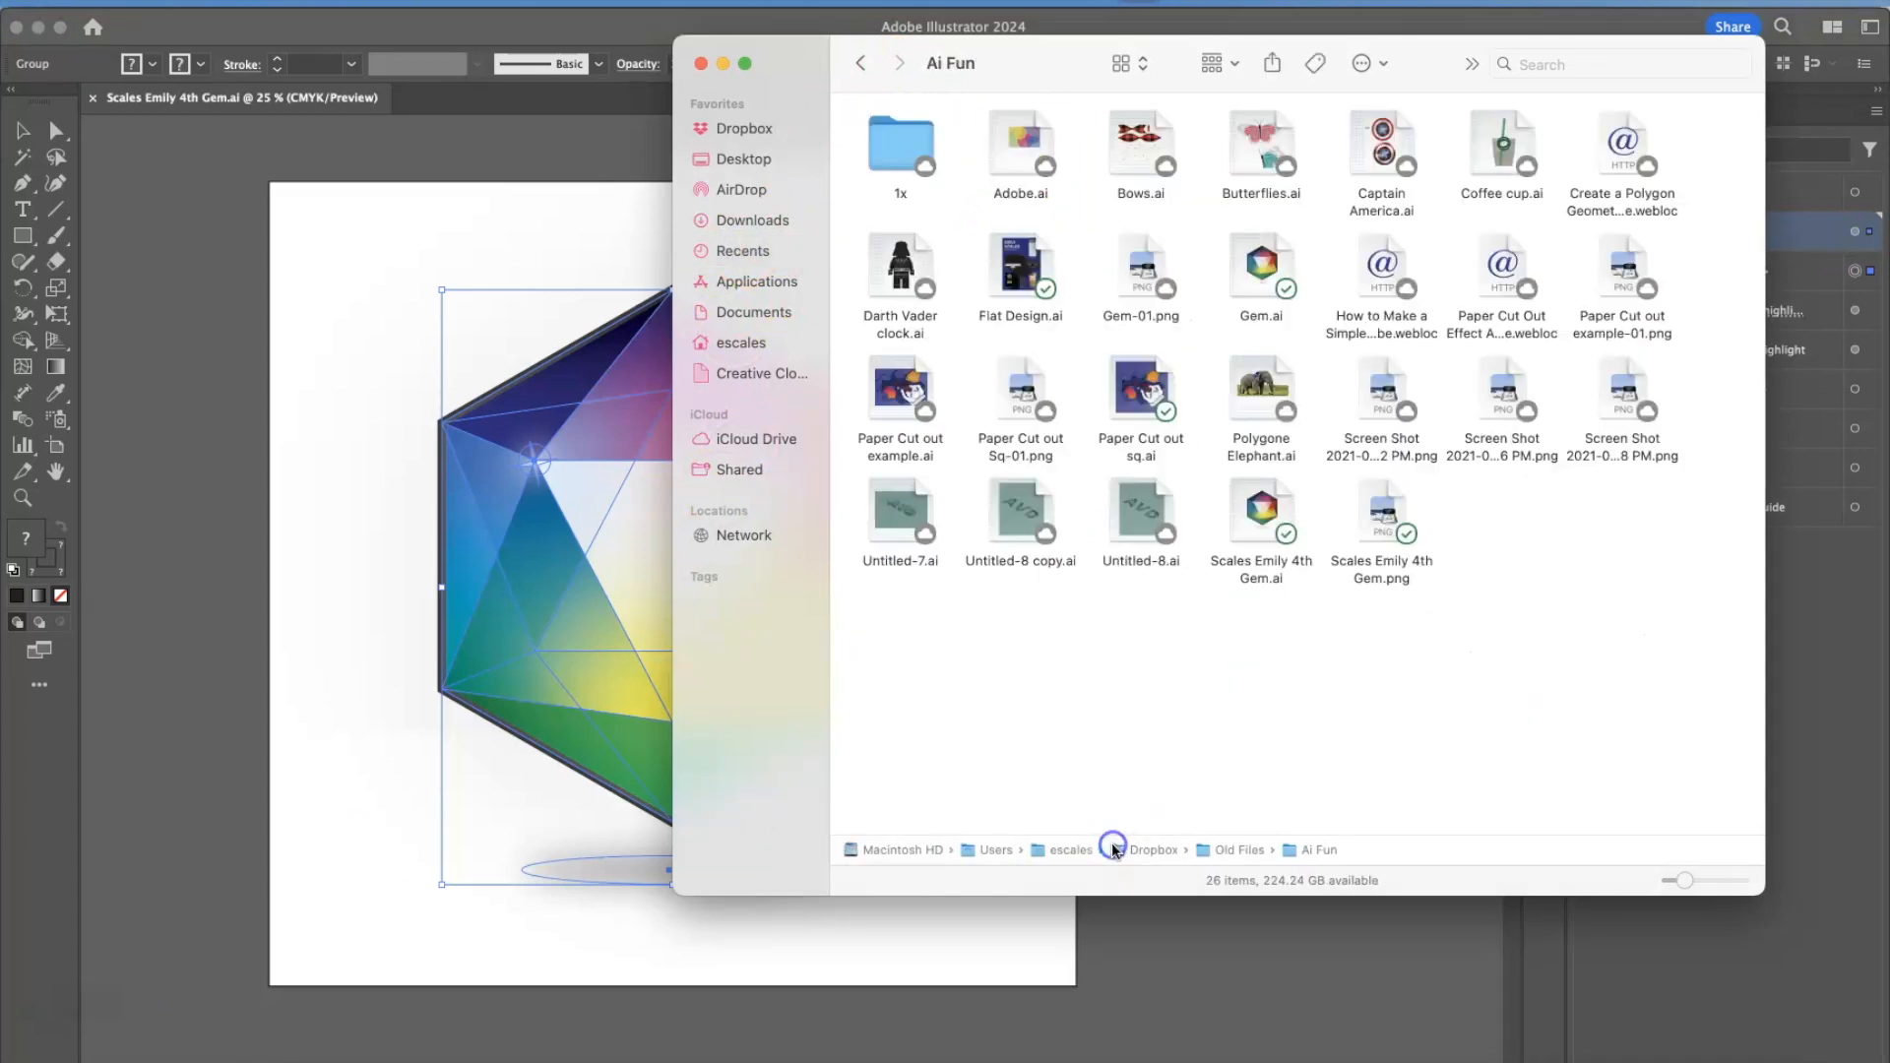
# Try placing the exported gem PNG on the artboard and moving it over the artwork, and delete it.
pyautogui.moveTo(1378, 517); pyautogui.dragTo(440, 755)
pyautogui.moveTo(439, 756); pyautogui.dragTo(991, 632)
pyautogui.press('Delete')
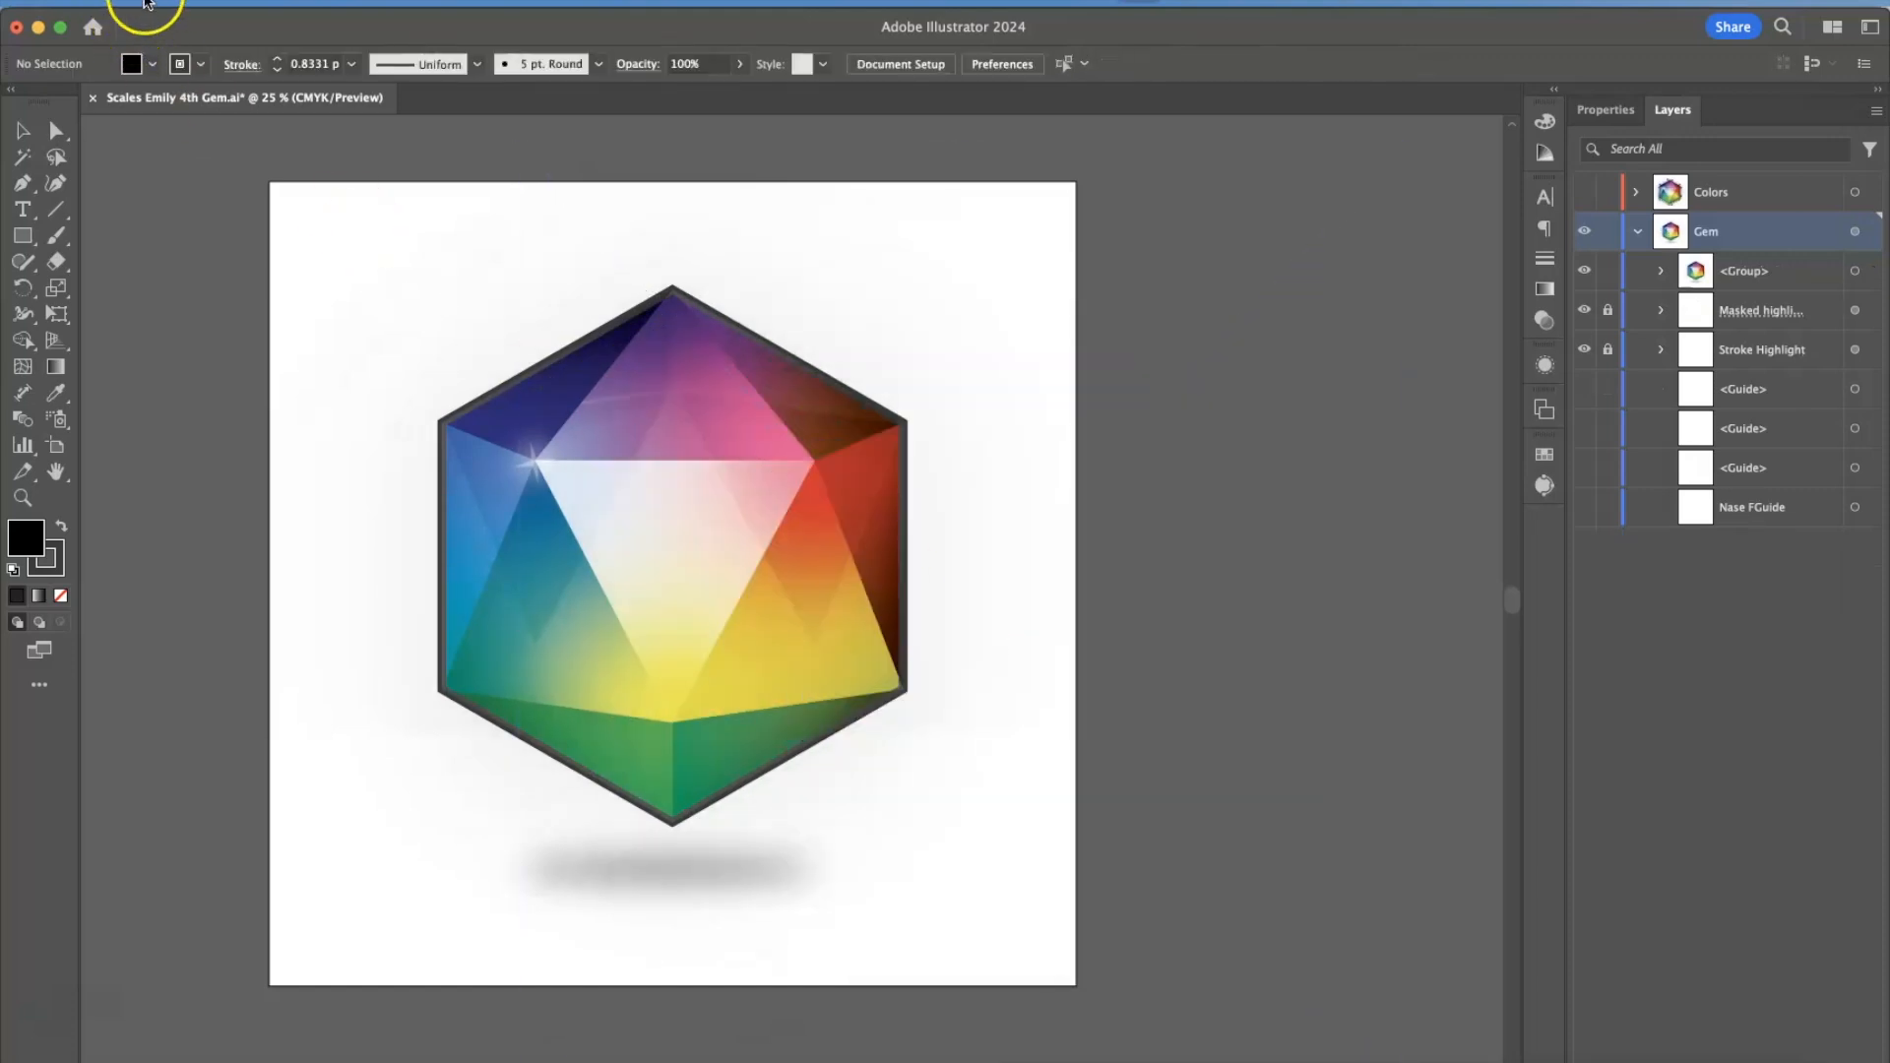
# Export the gem again as a PNG to the Ai Fun folder with Use Artboards set to All, replacing the existing file.
pyautogui.click(163, 5)
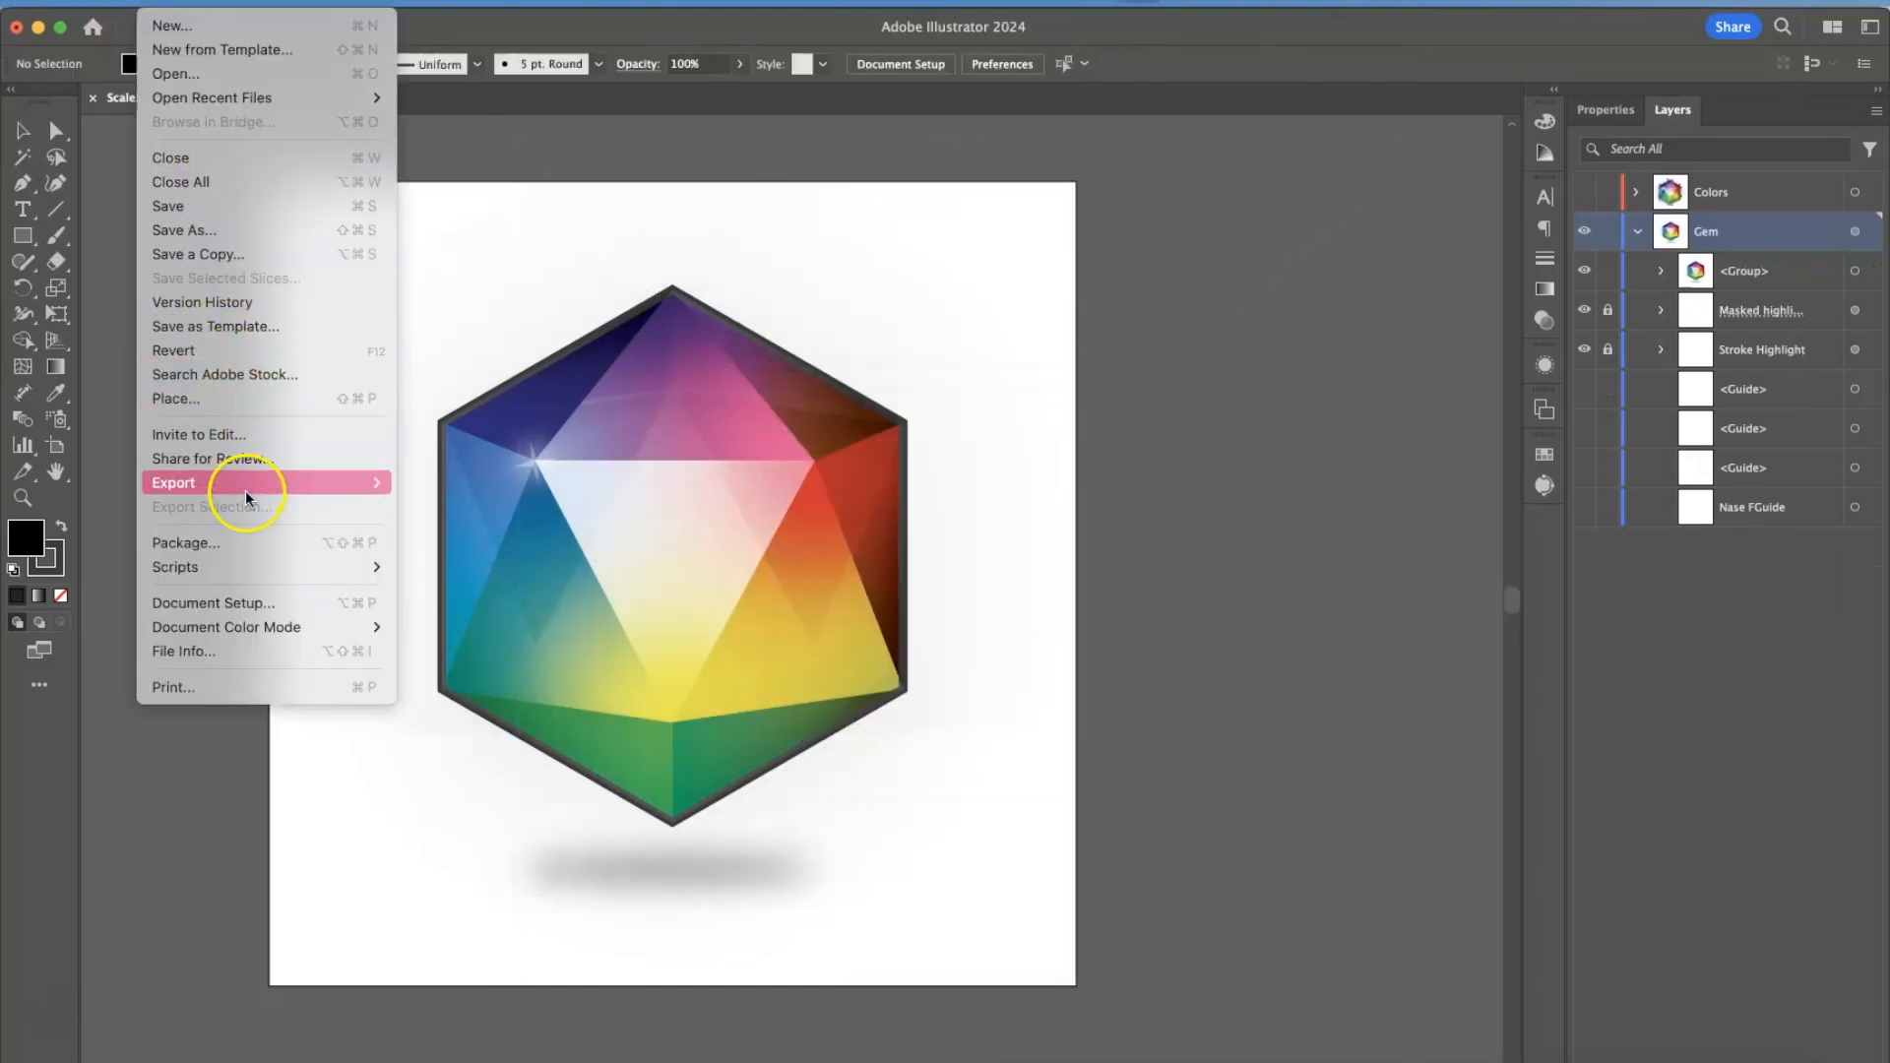
pyautogui.moveTo(245, 483)
pyautogui.click(675, 508)
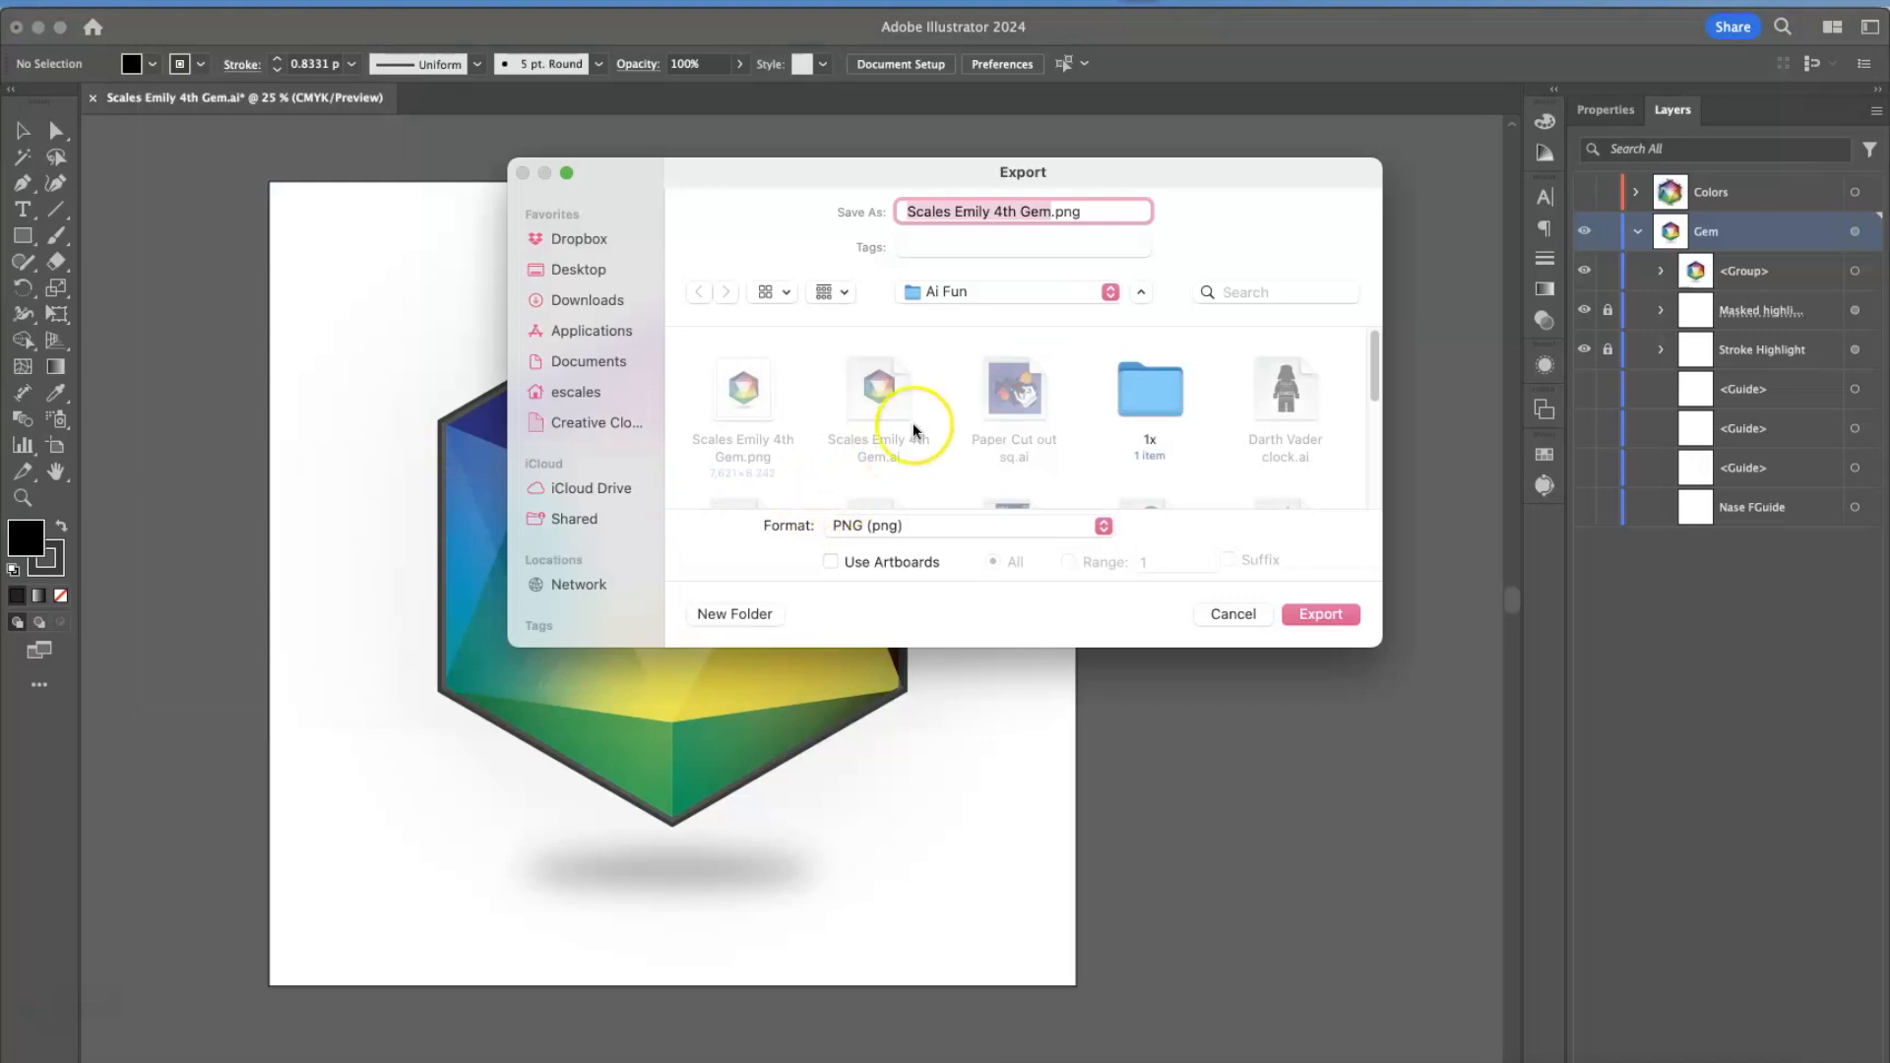
pyautogui.click(823, 563)
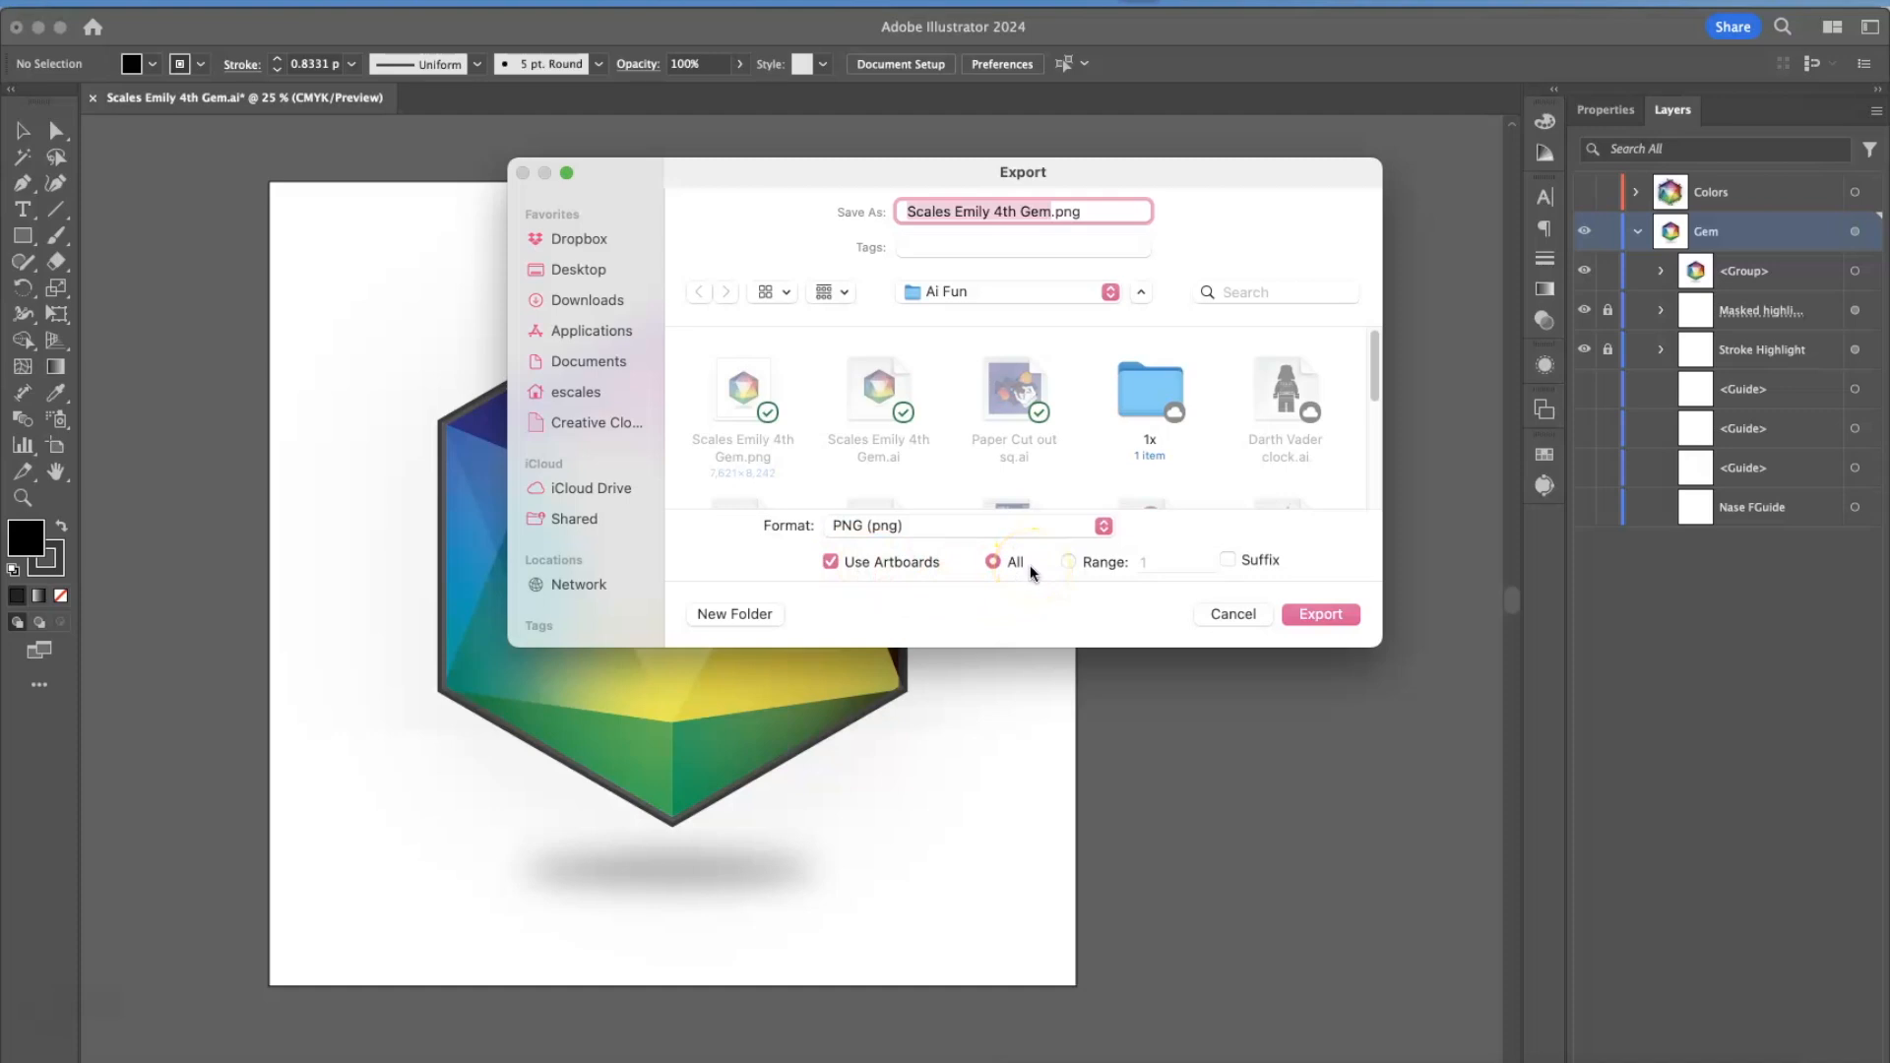
pyautogui.click(1065, 562)
pyautogui.click(1341, 612)
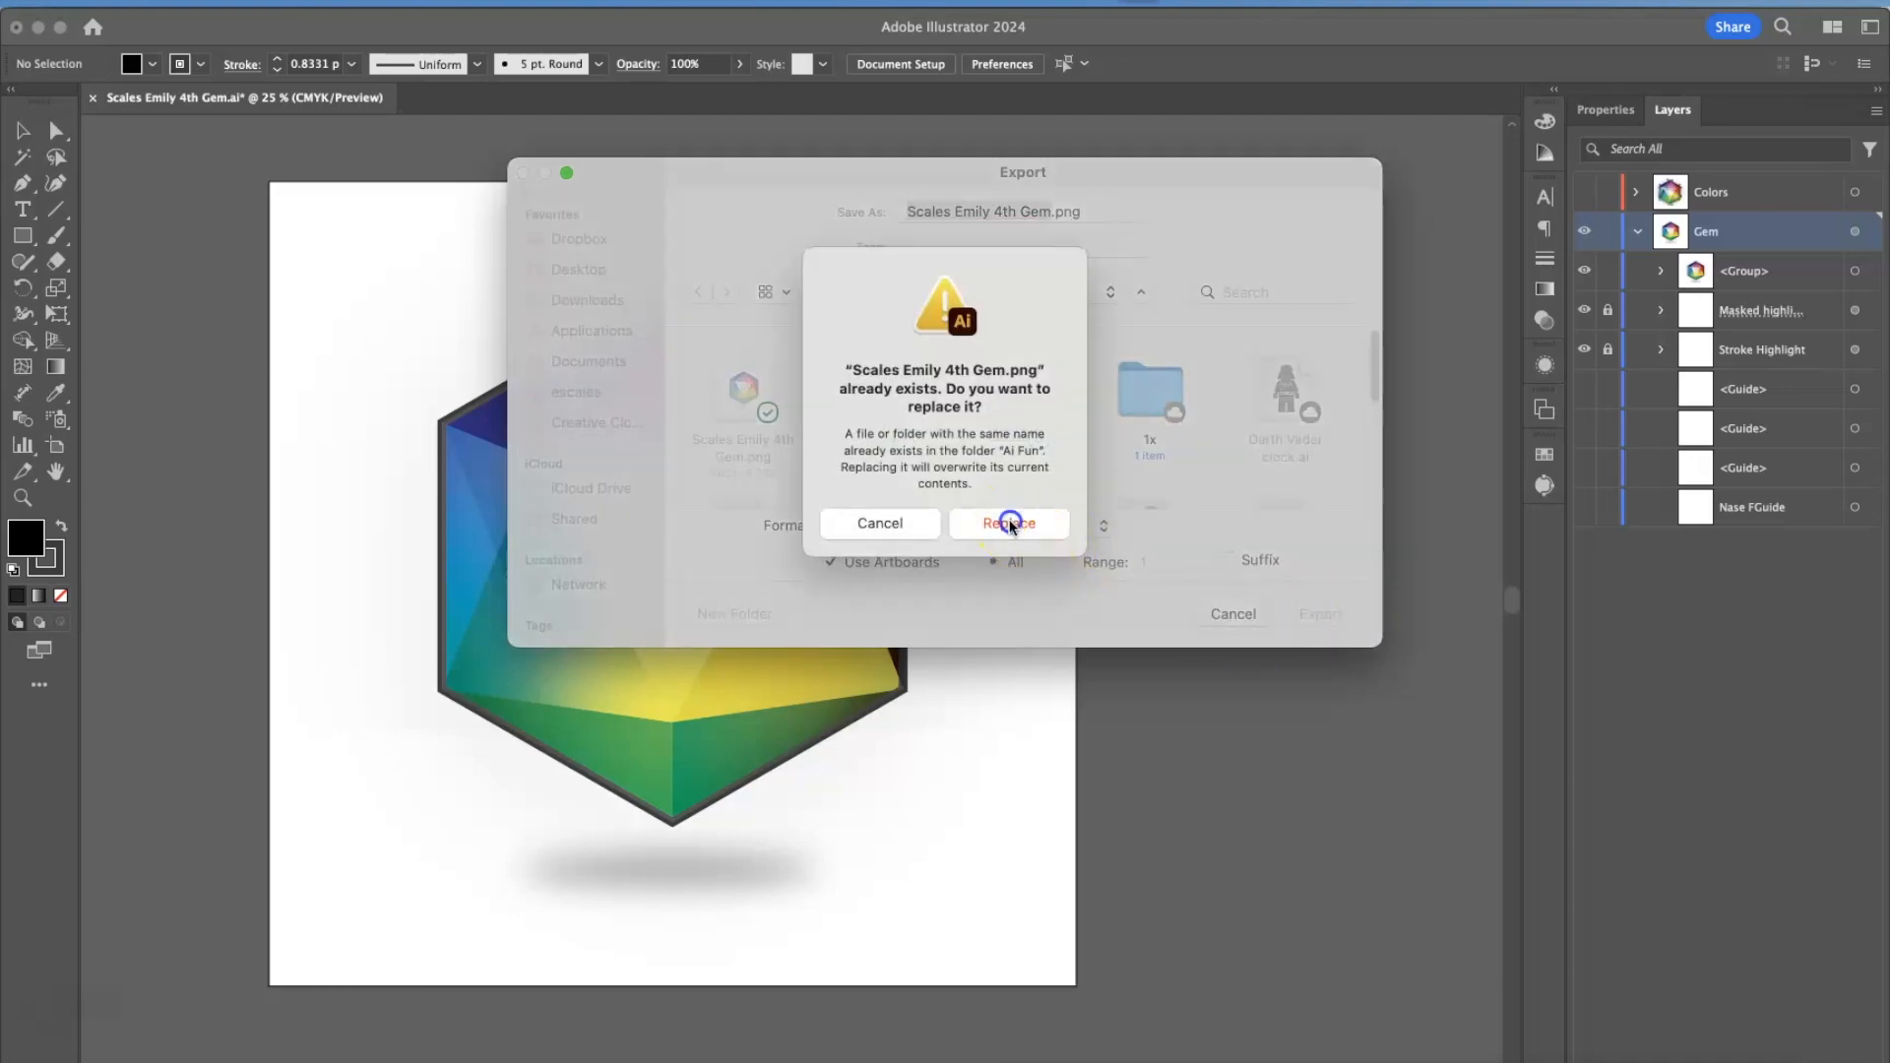
pyautogui.click(1009, 524)
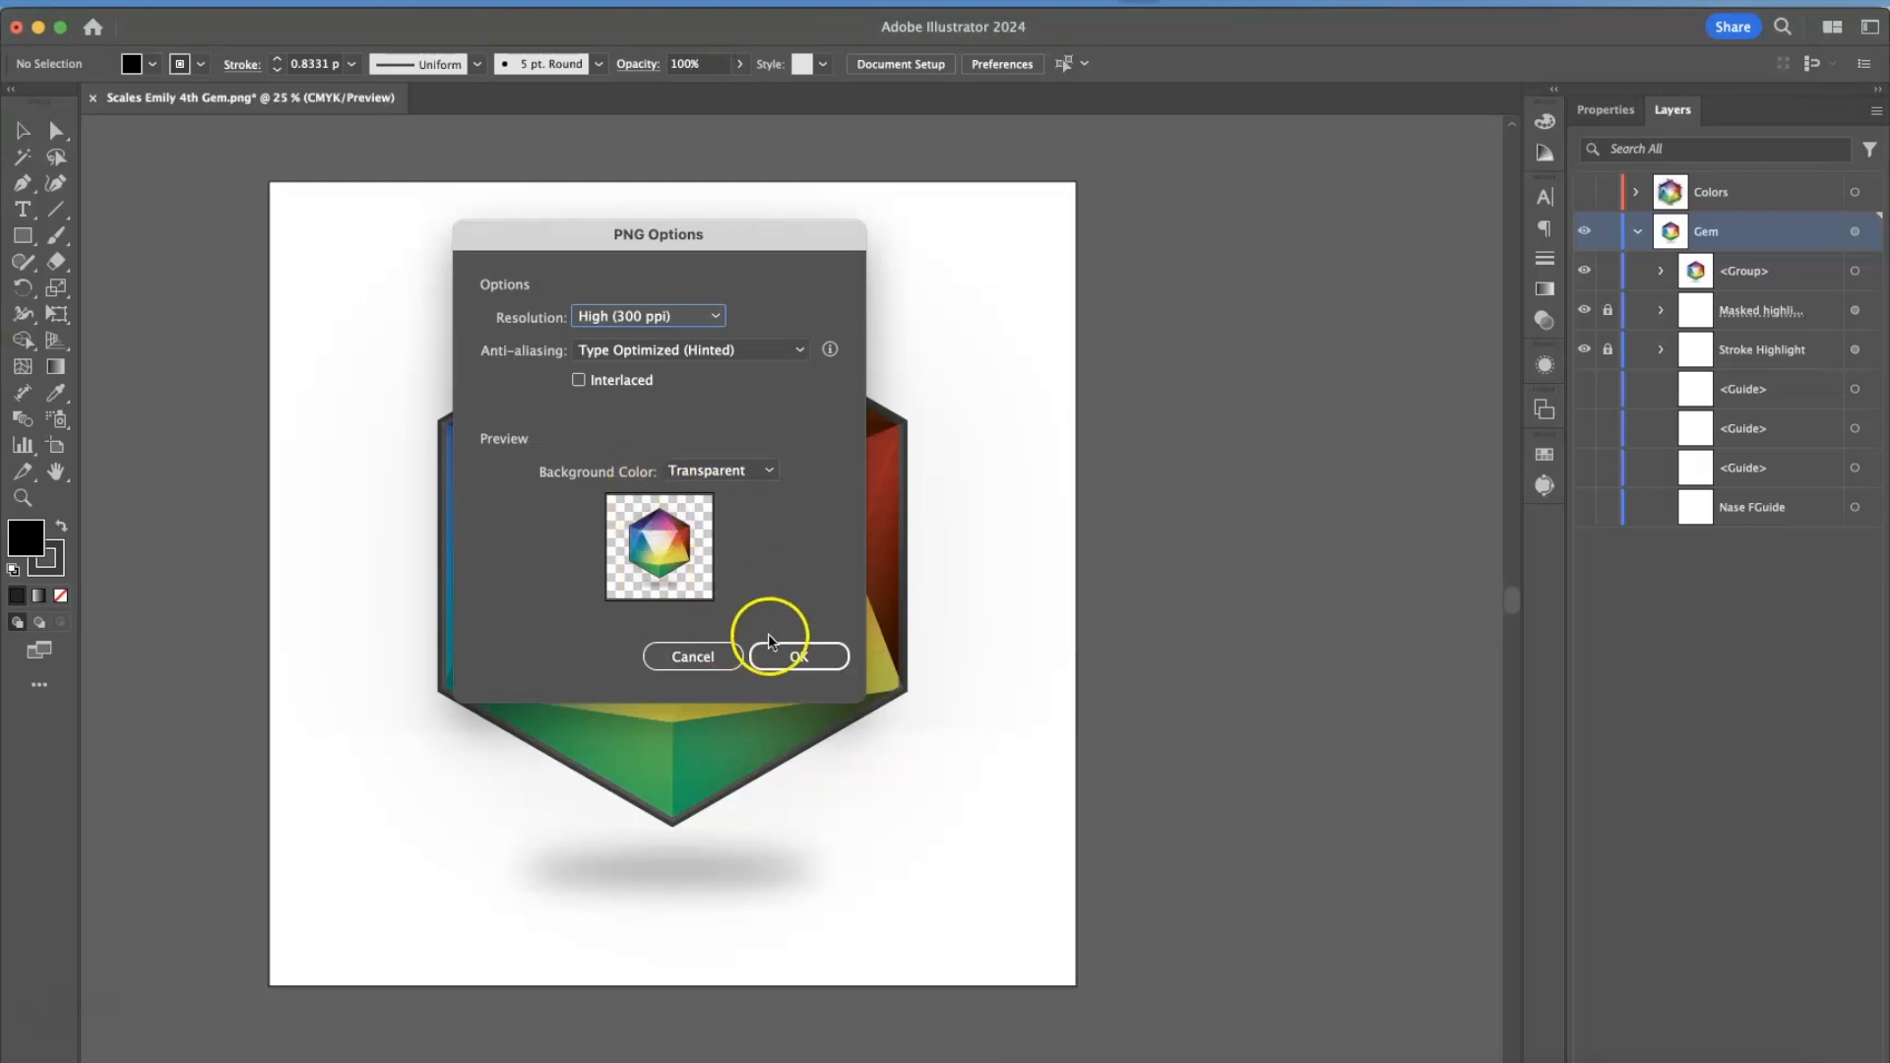
# Set the PNG background color to White and confirm the export options.
pyautogui.click(697, 472)
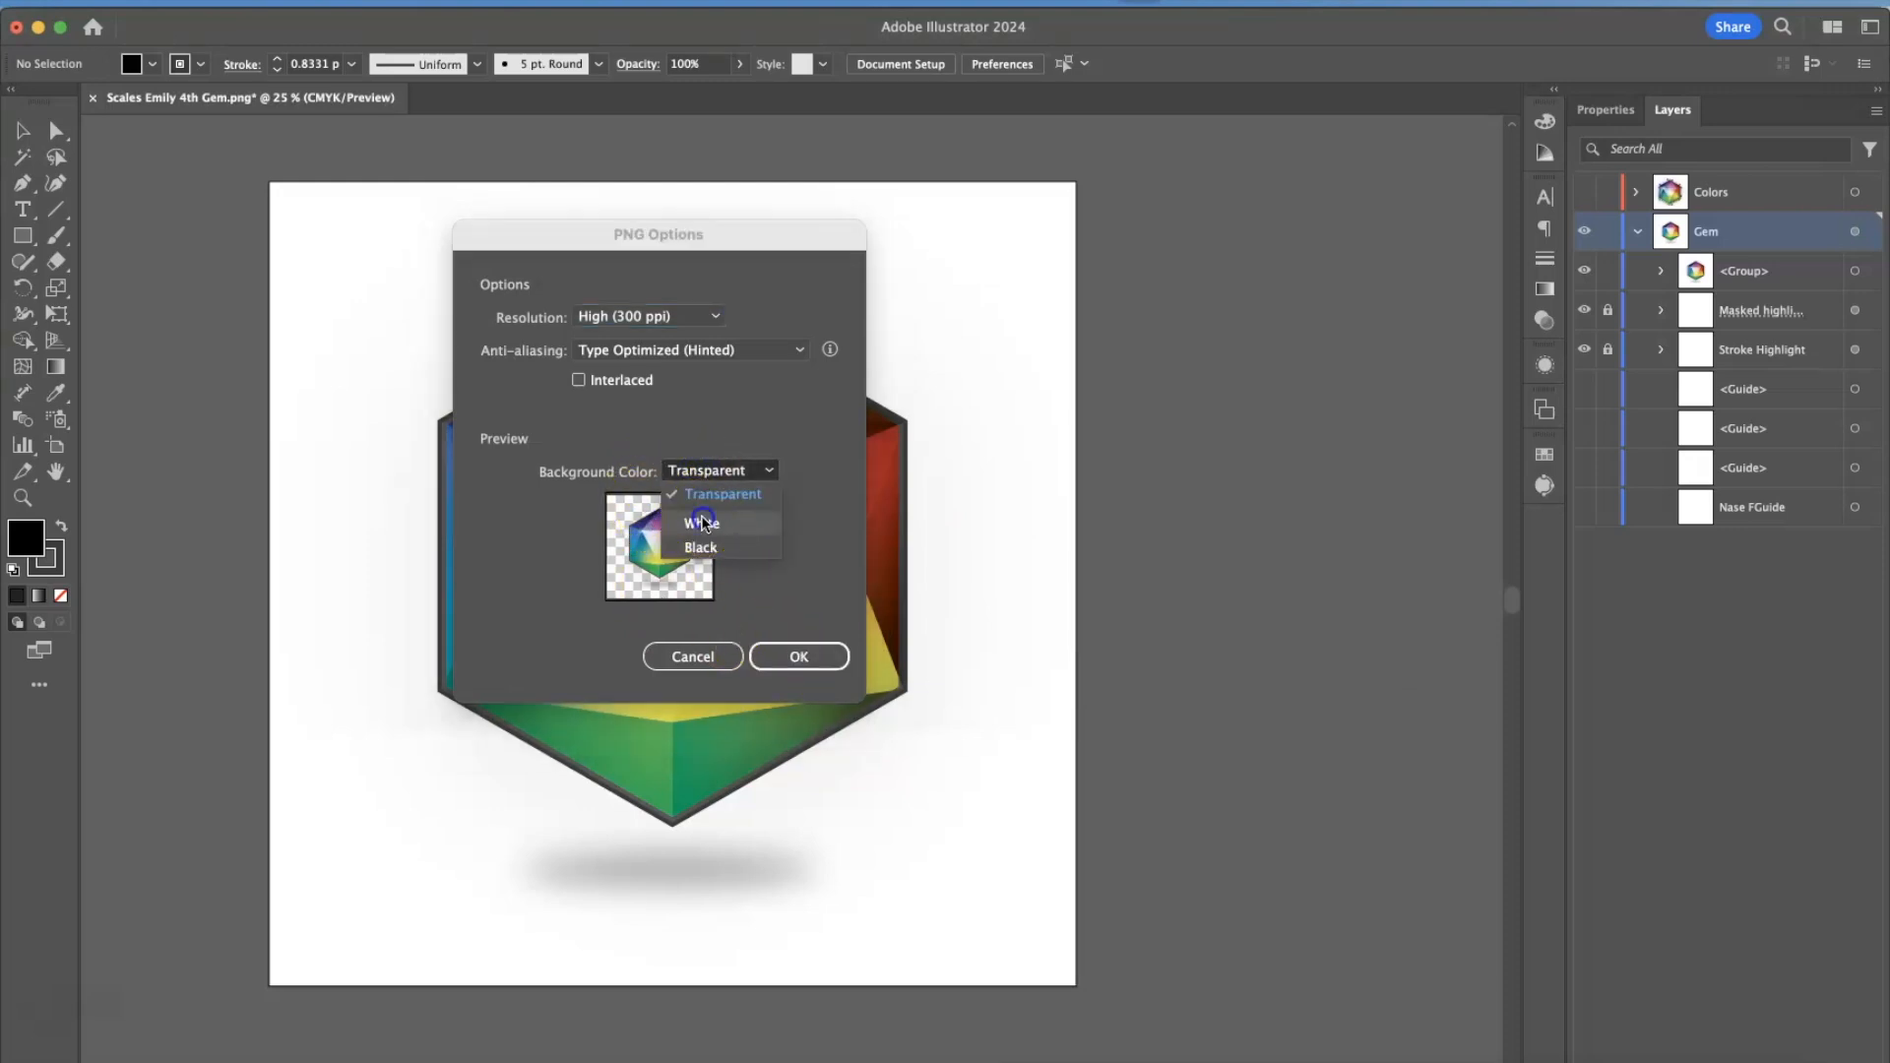
pyautogui.click(703, 522)
pyautogui.click(804, 656)
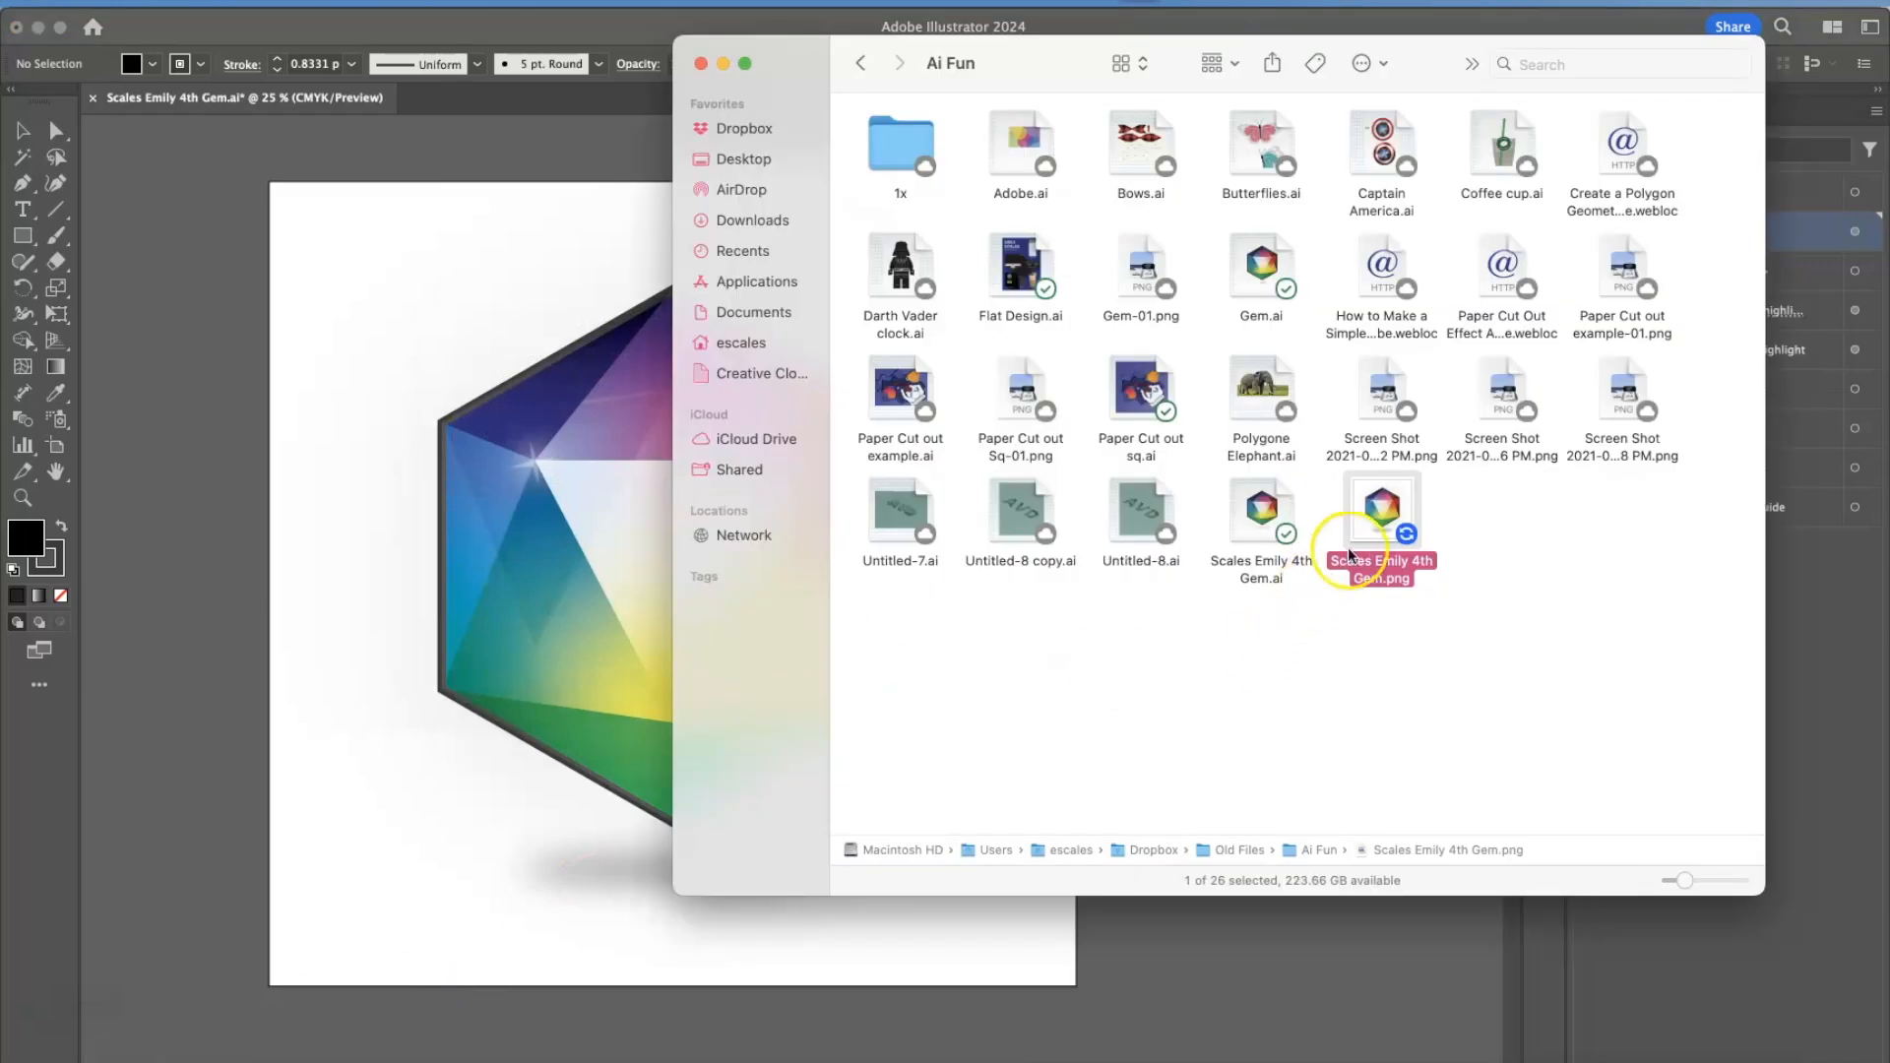
# Try placing the white-background gem PNG over the artwork, and delete it.
pyautogui.moveTo(1342, 571); pyautogui.dragTo(1046, 557)
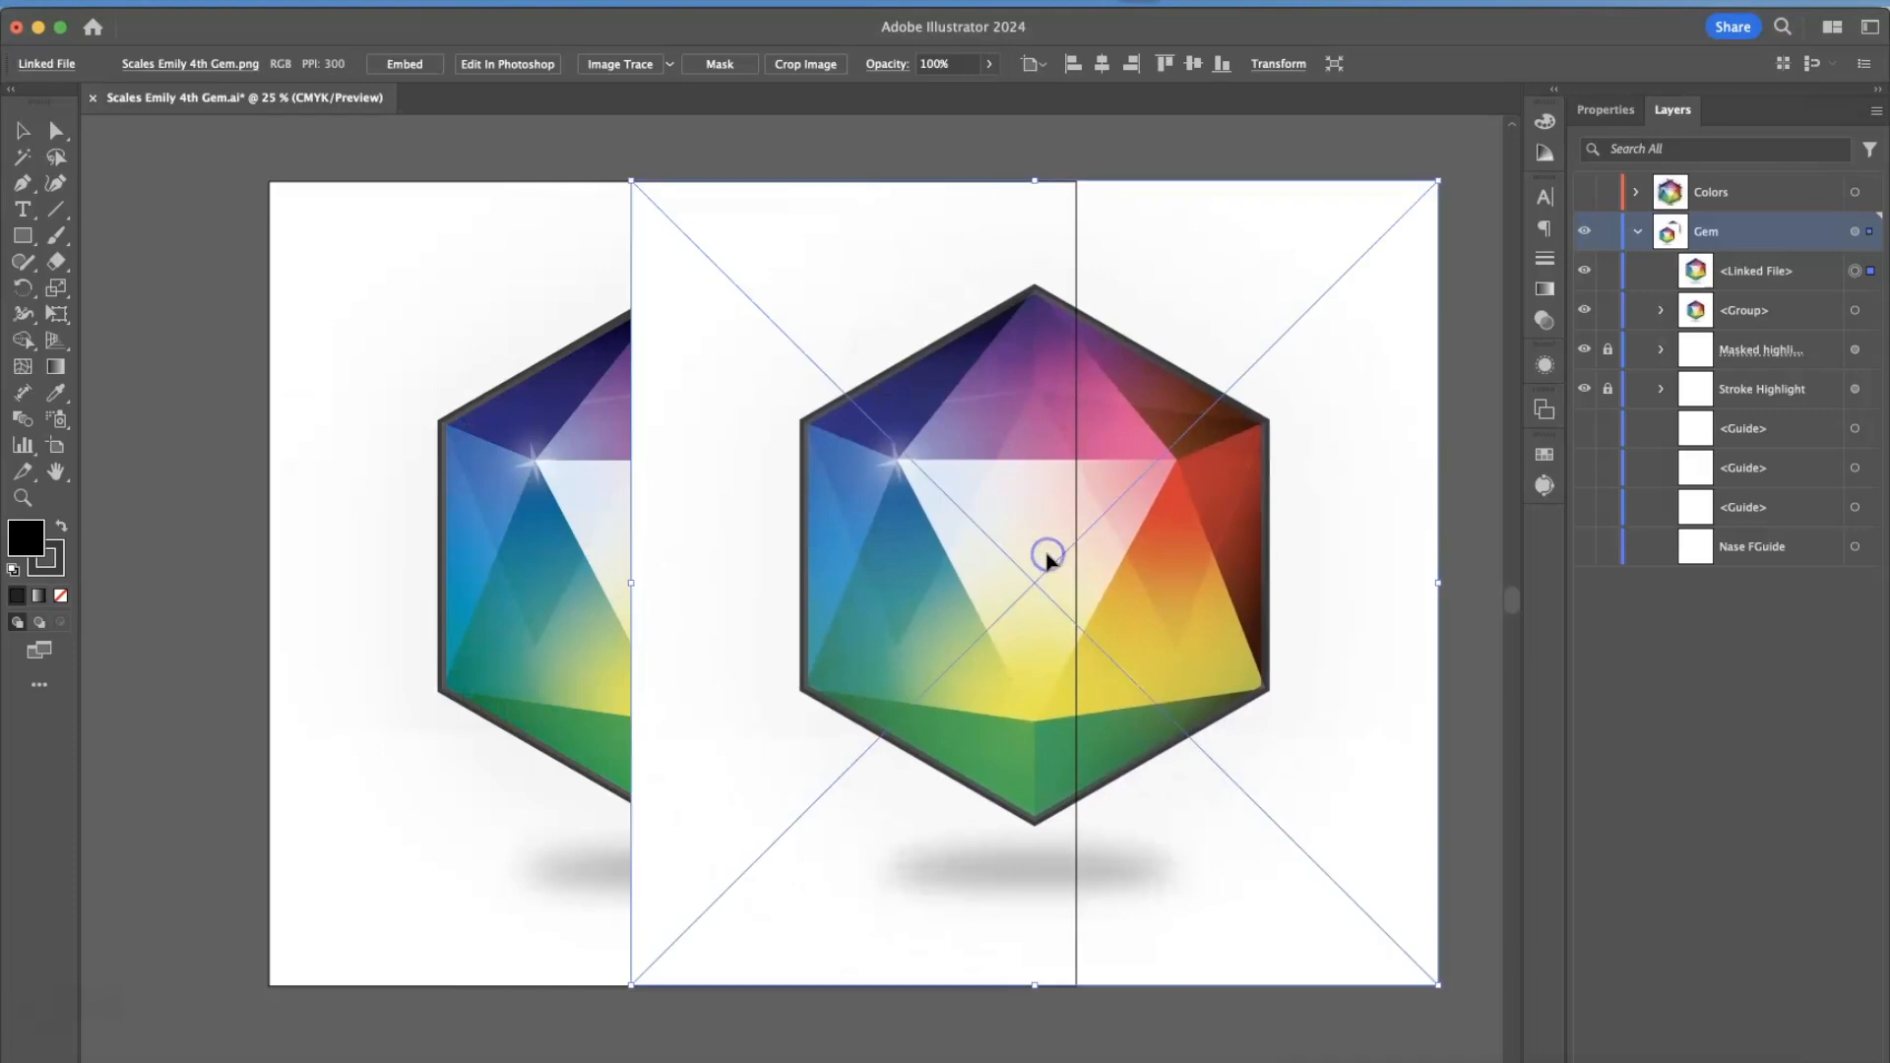
pyautogui.press('Delete')
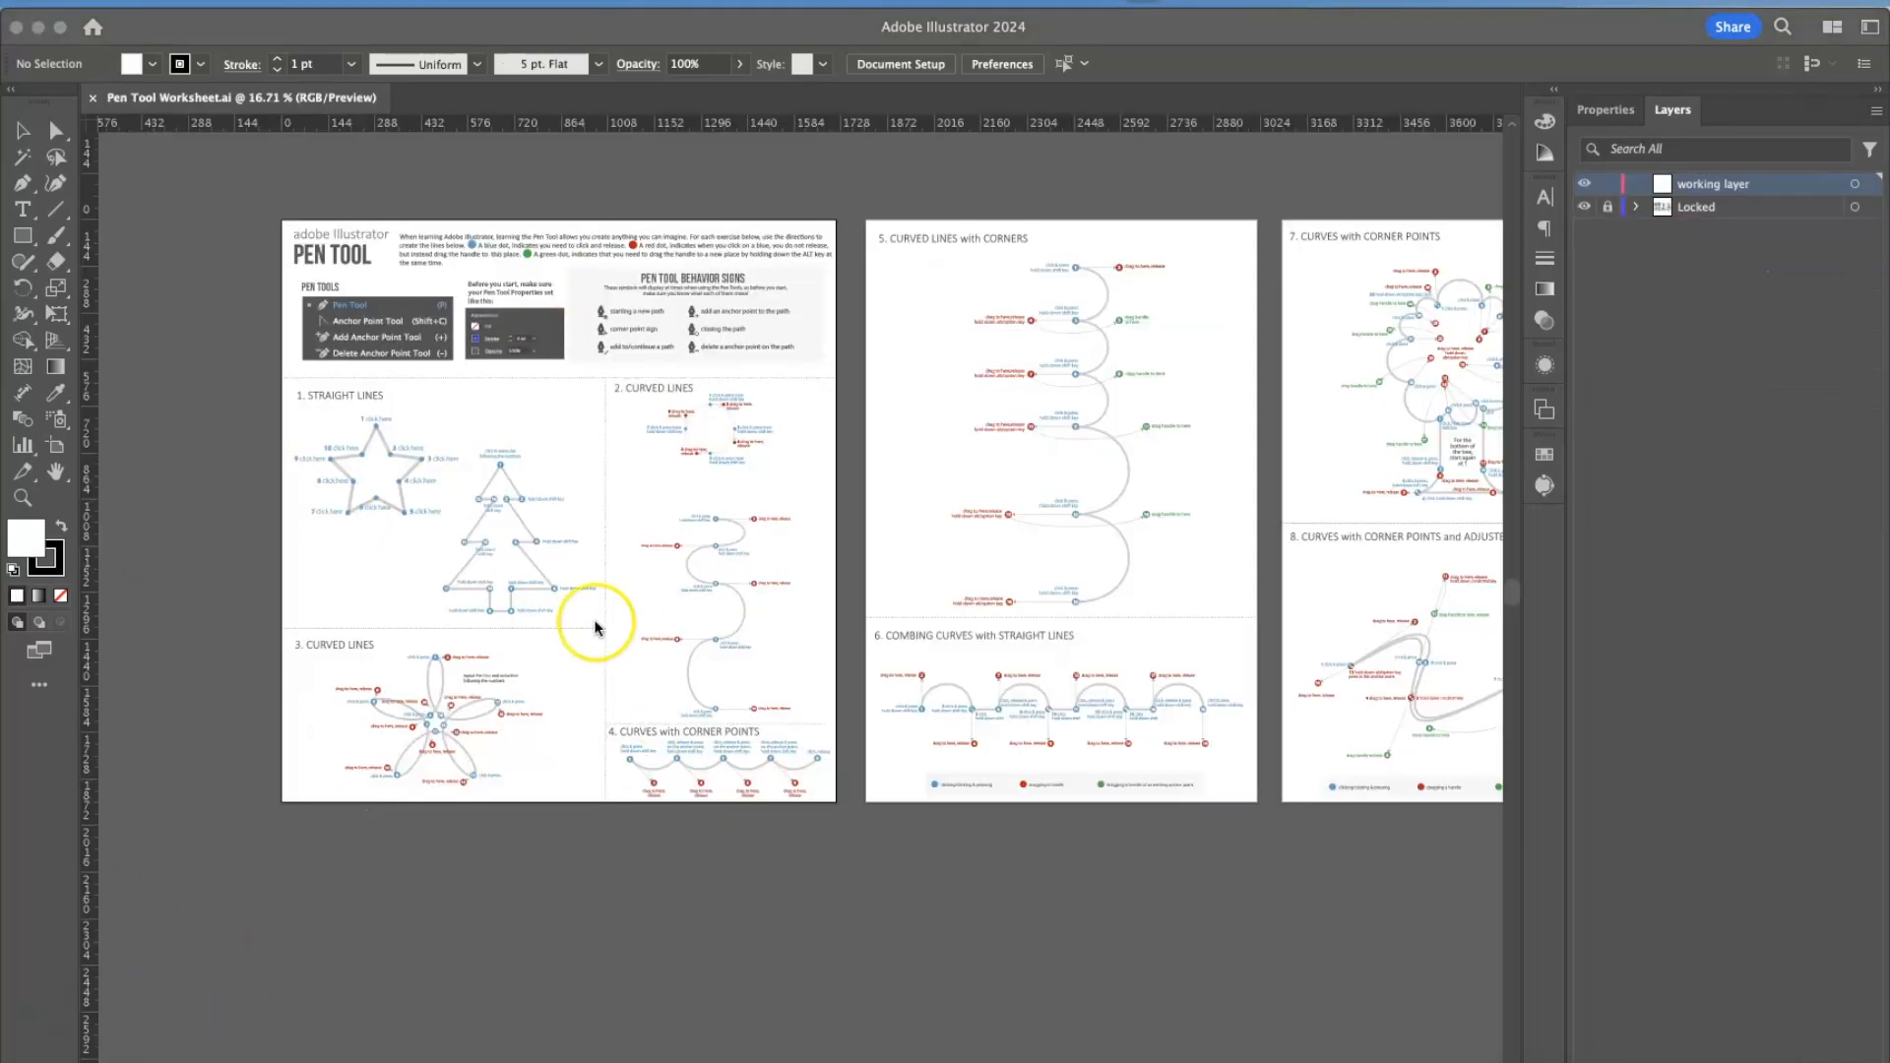
# Start exporting the Pen Tool Worksheet in JPEG format with Use Artboards turned on.
pyautogui.click(163, 7)
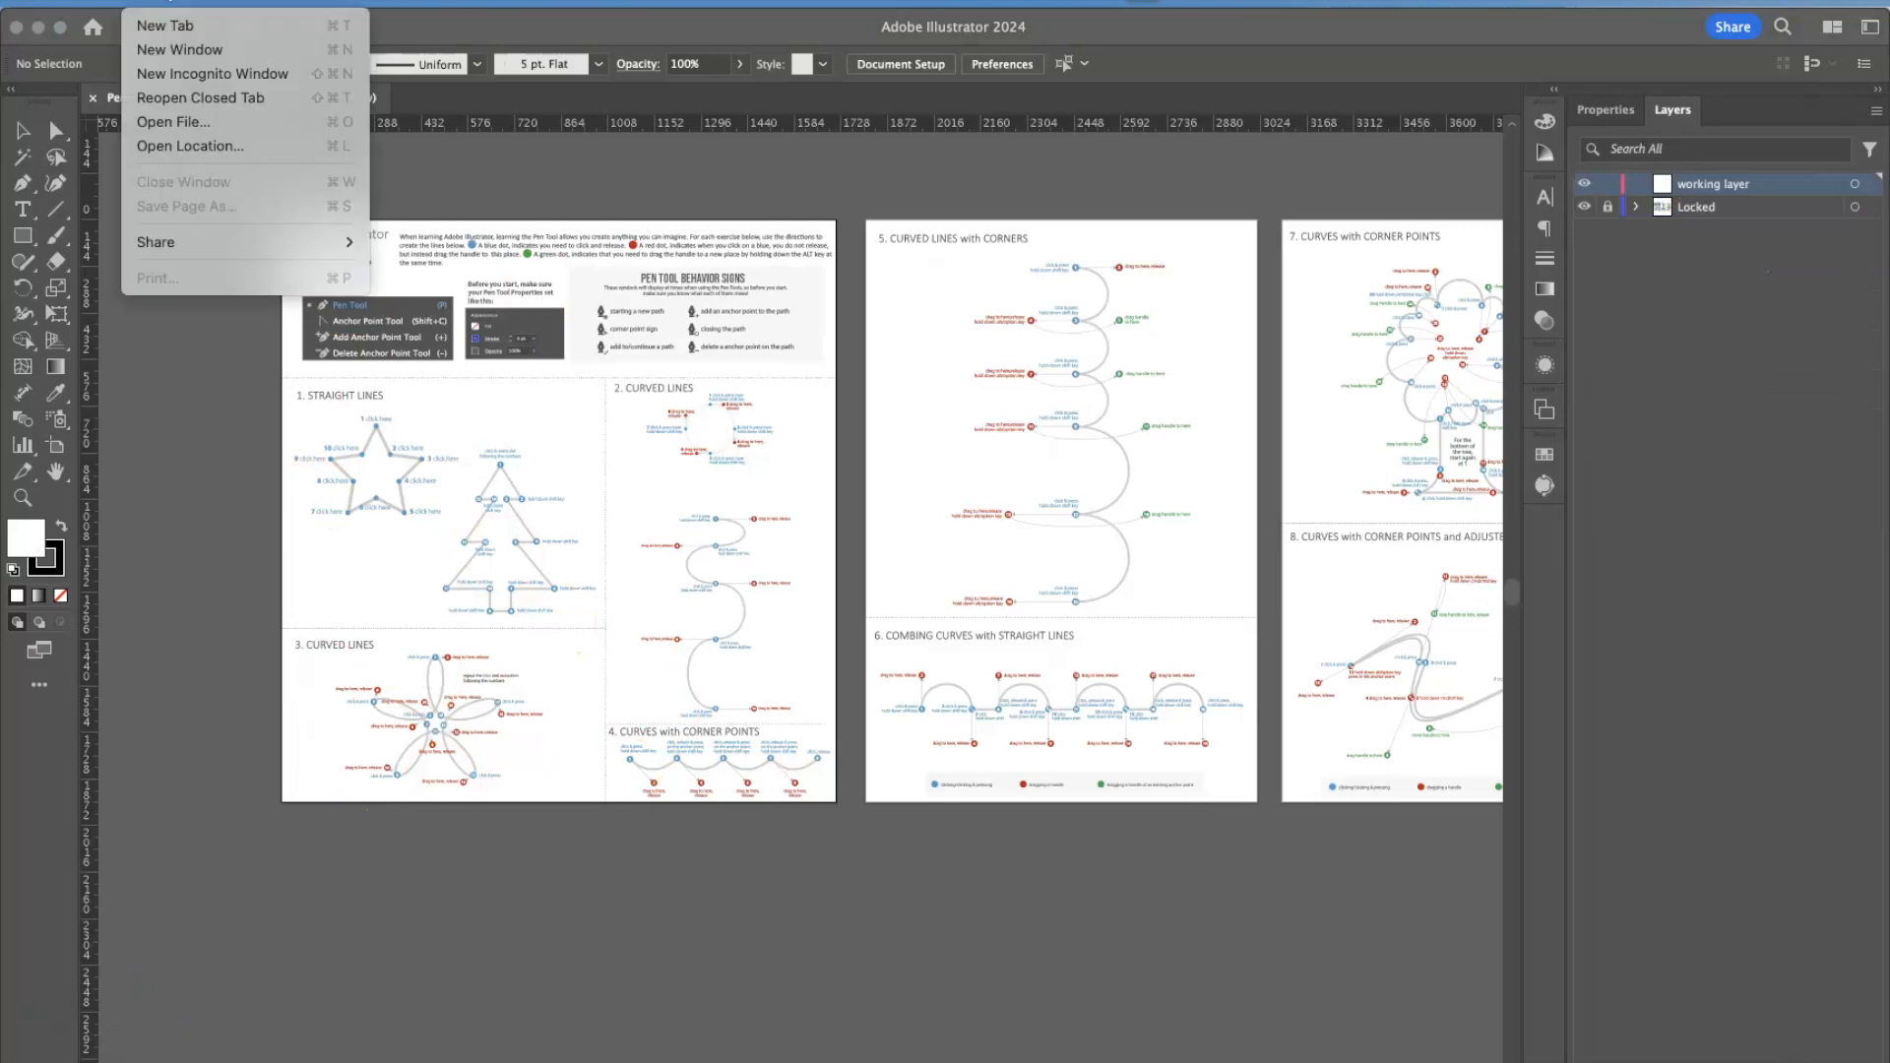
pyautogui.click(97, 414)
pyautogui.click(162, 8)
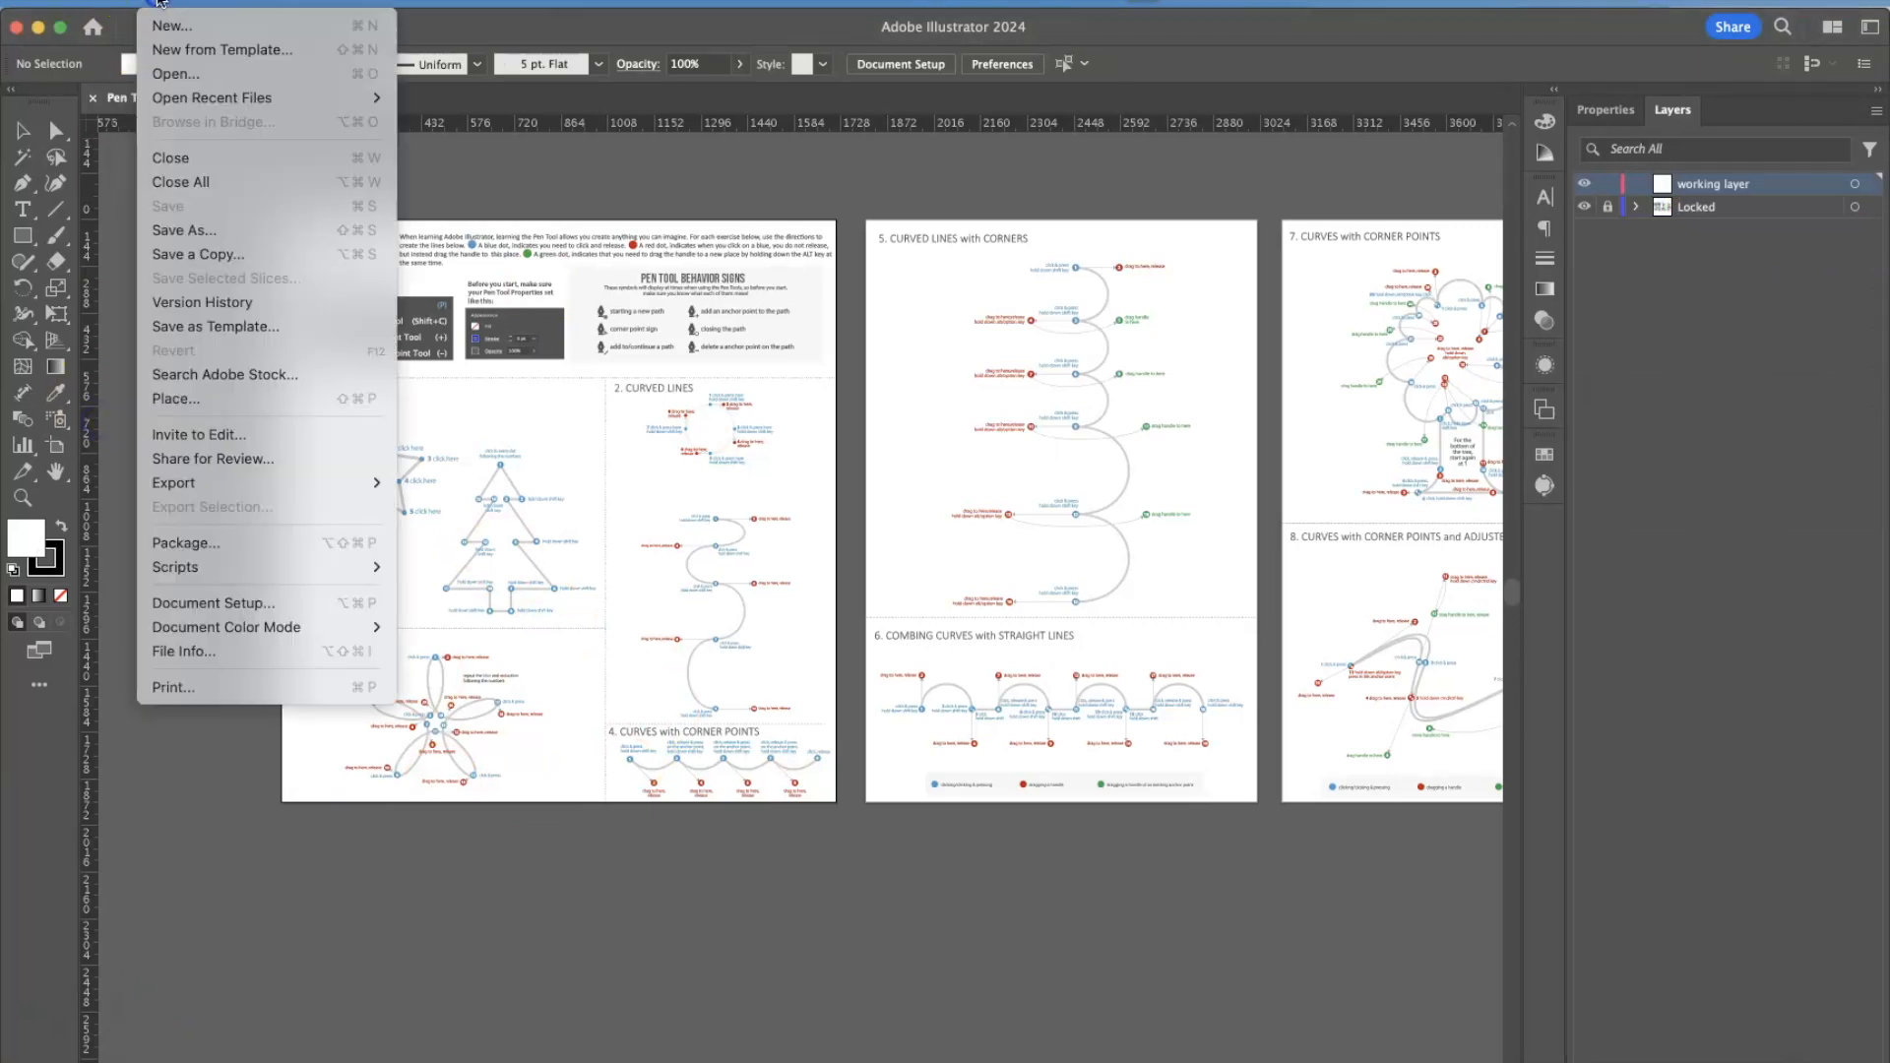
pyautogui.moveTo(253, 480)
pyautogui.click(453, 506)
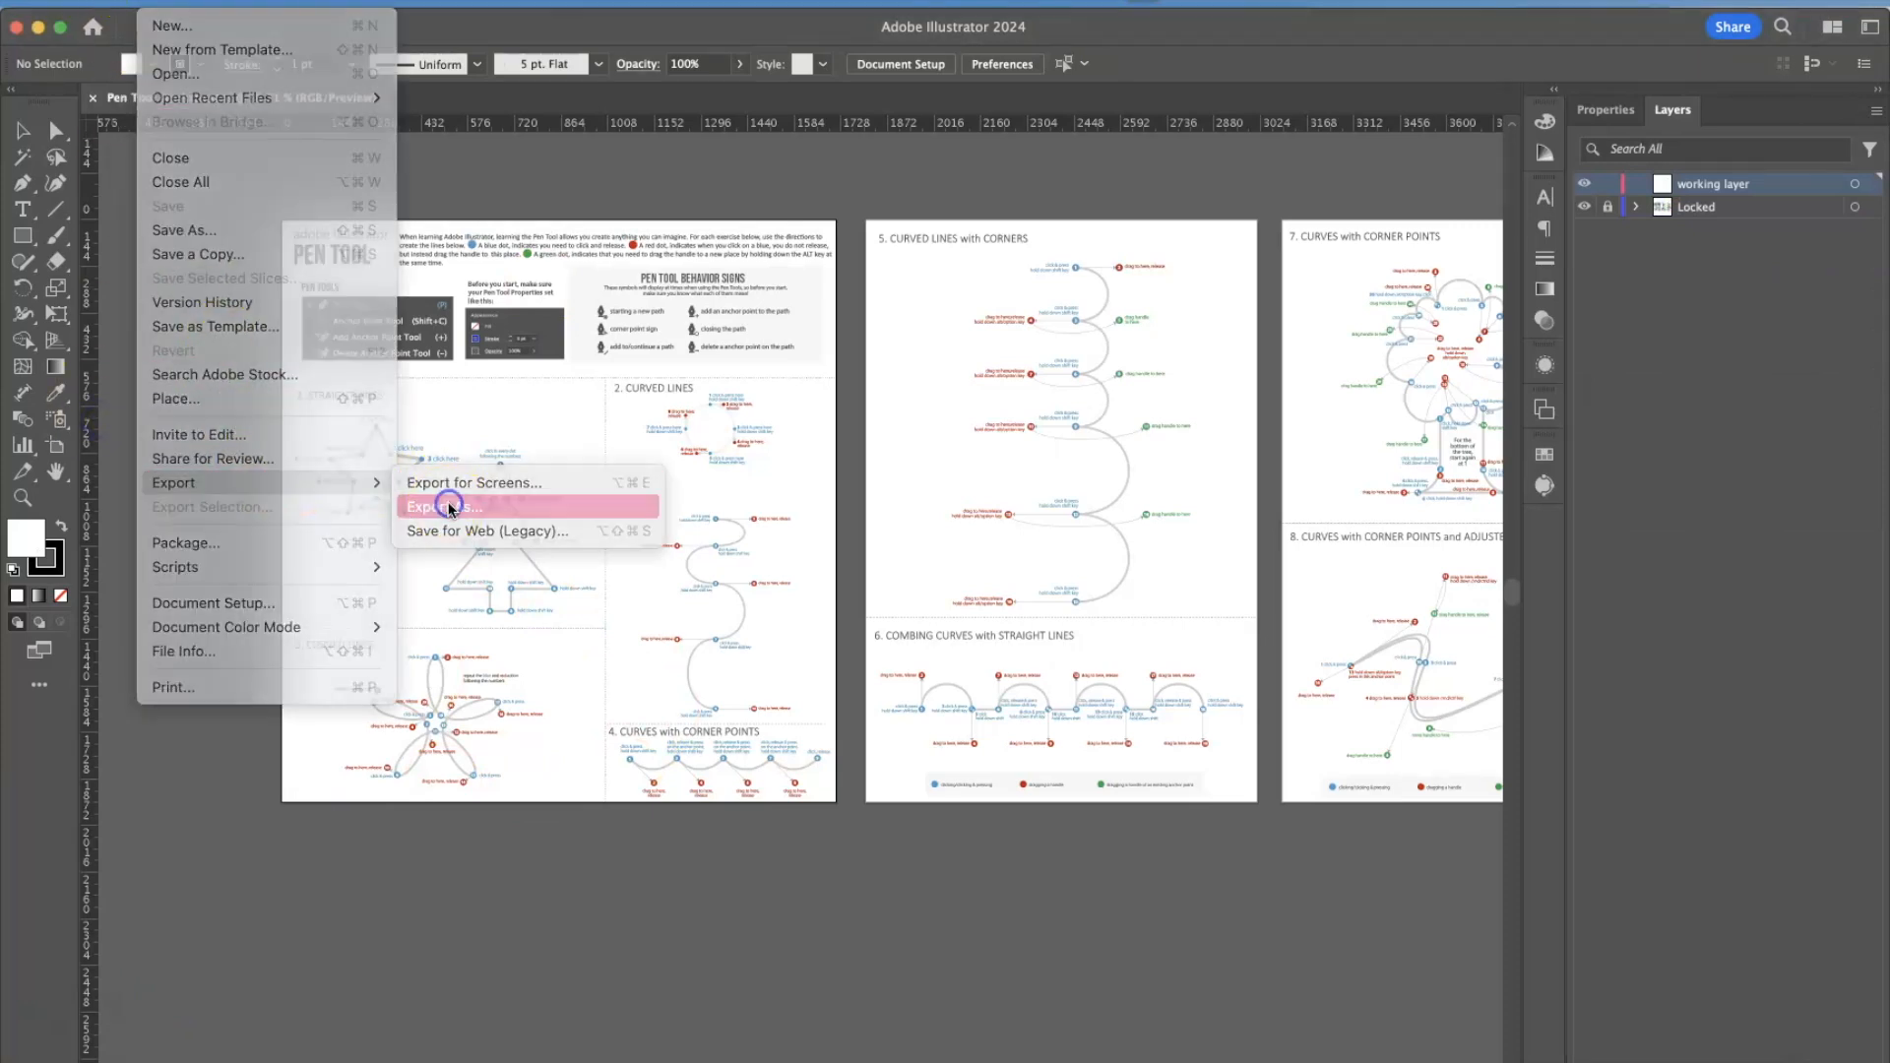
pyautogui.click(898, 526)
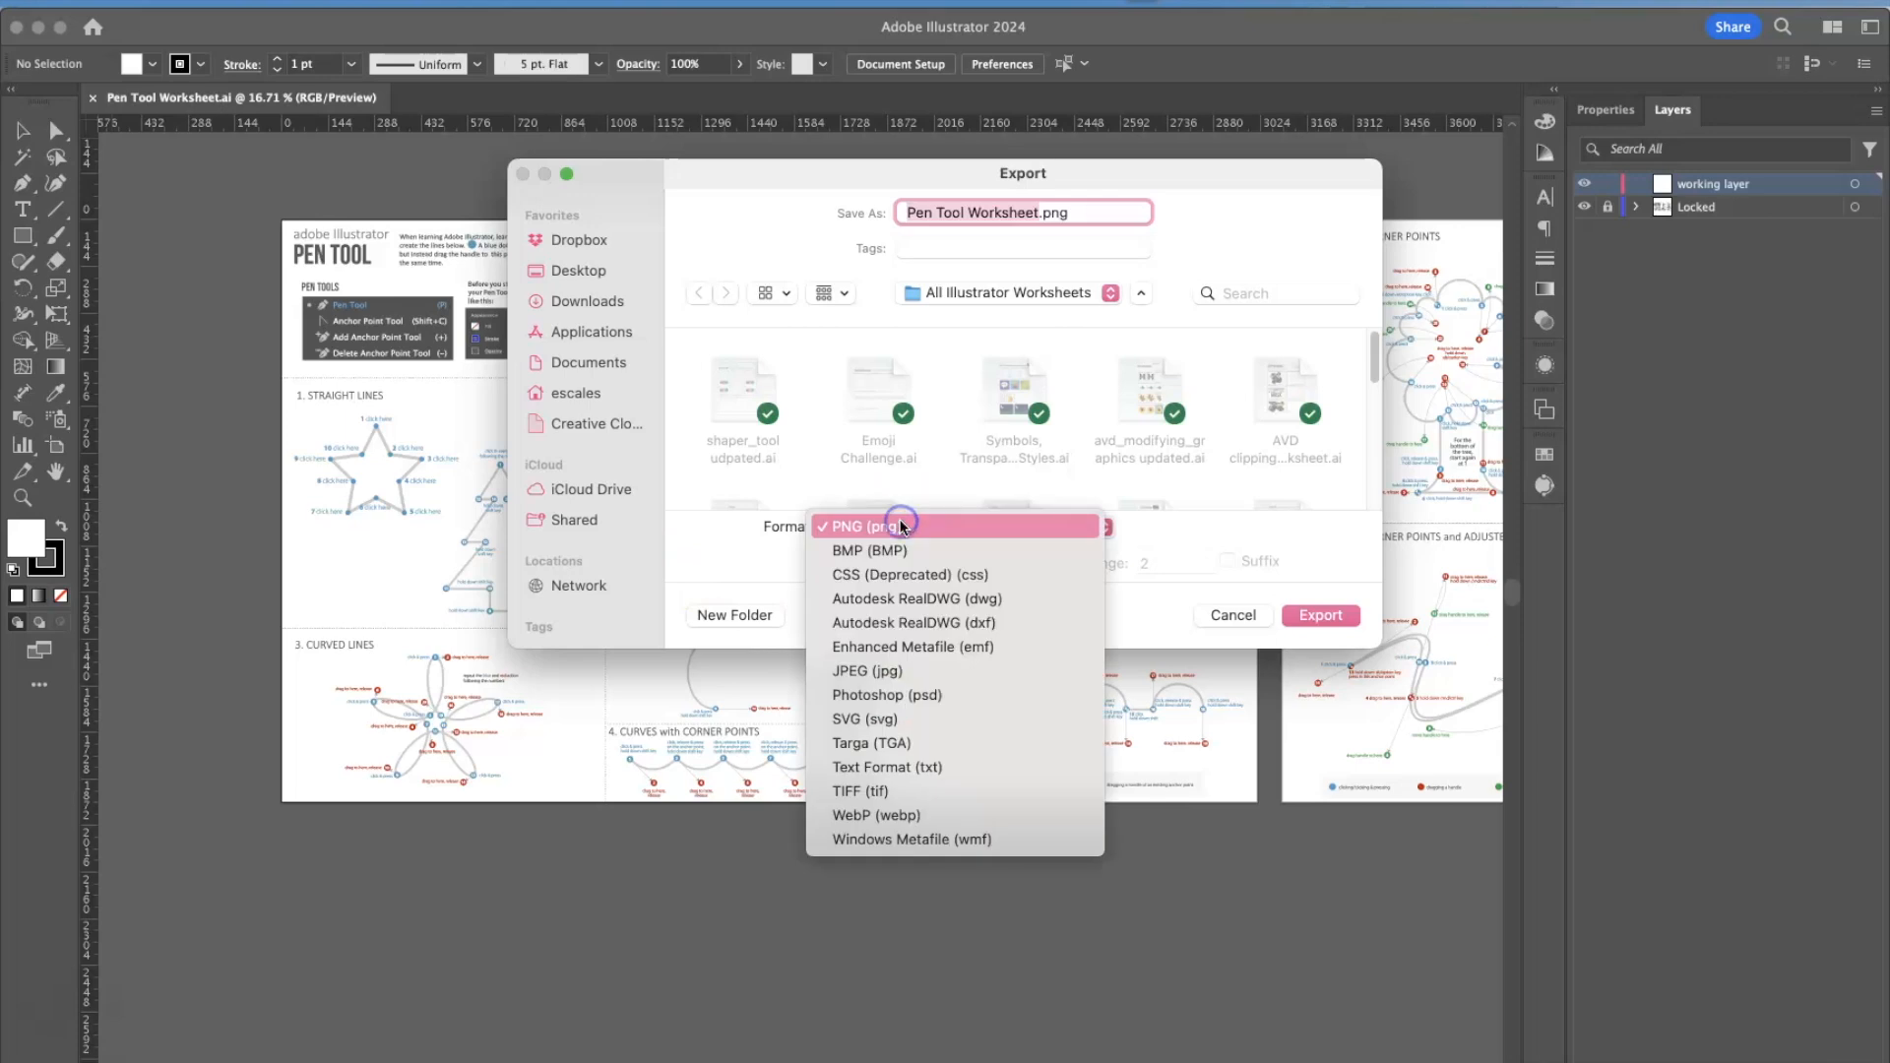
pyautogui.click(886, 672)
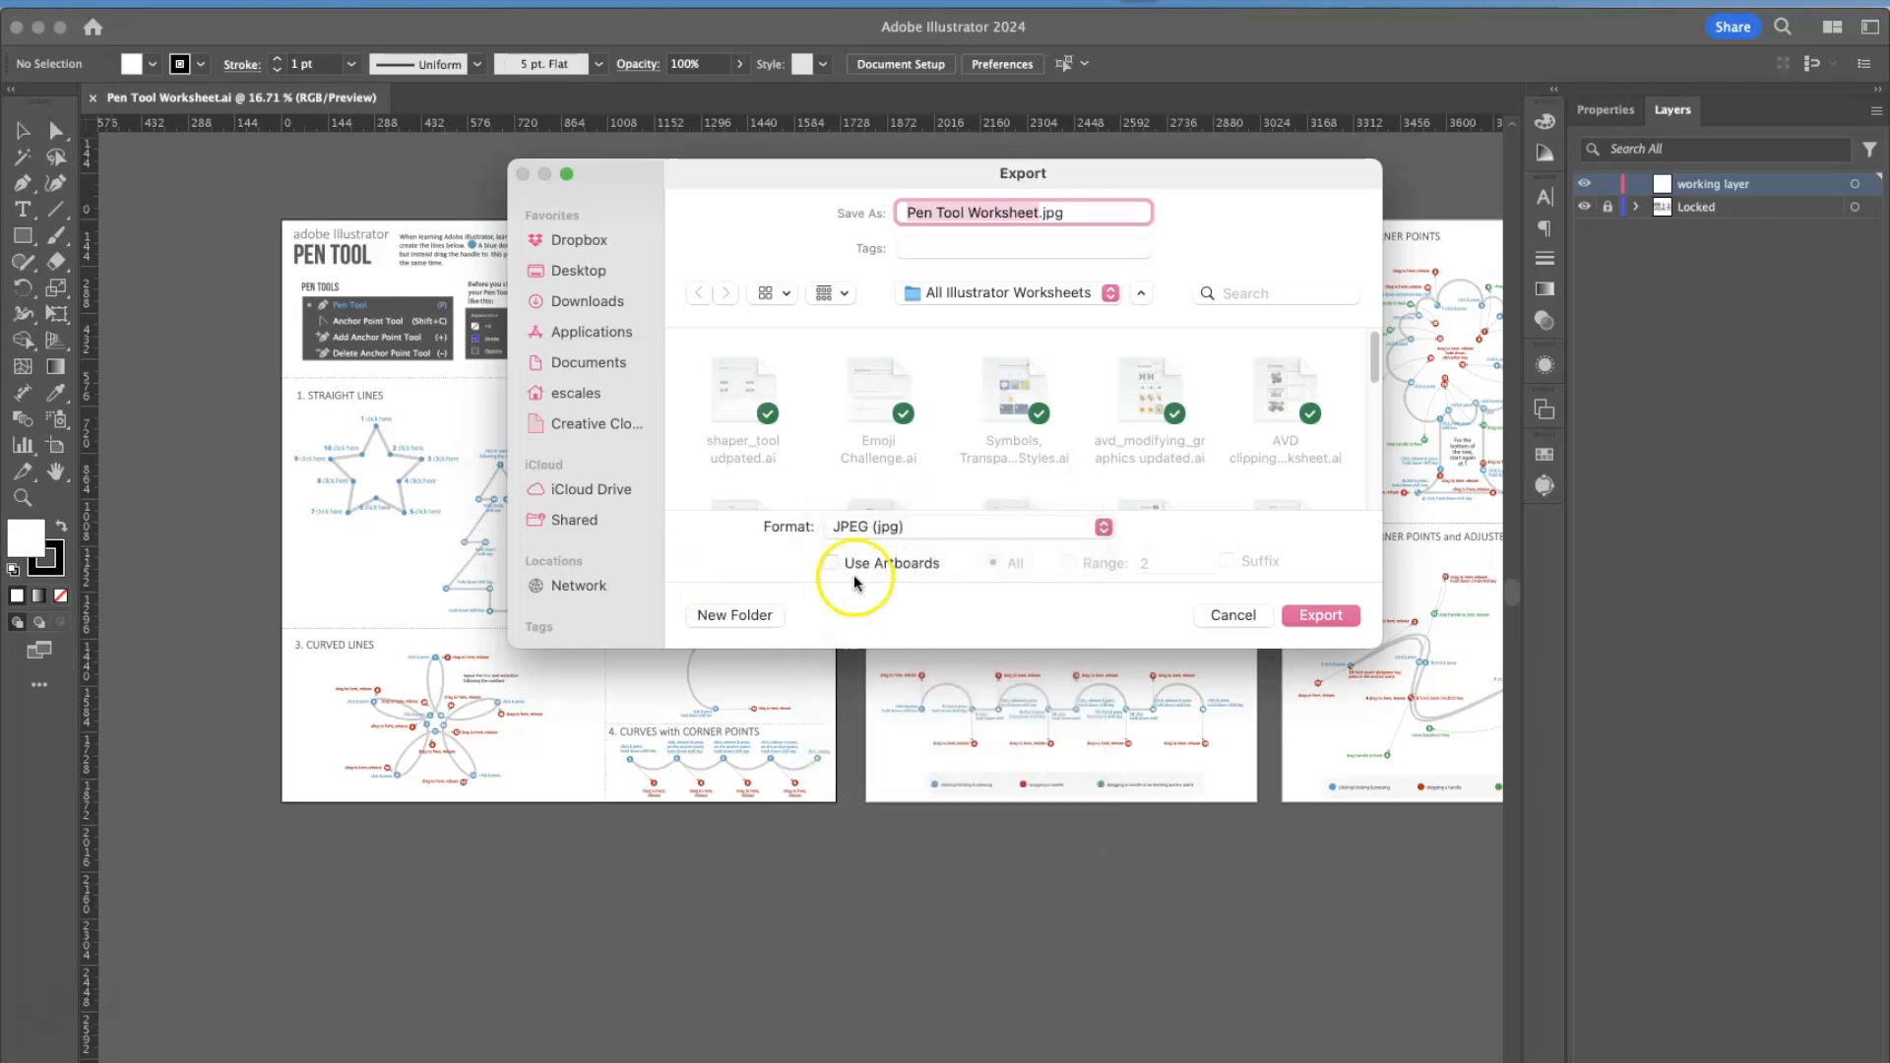
pyautogui.click(828, 567)
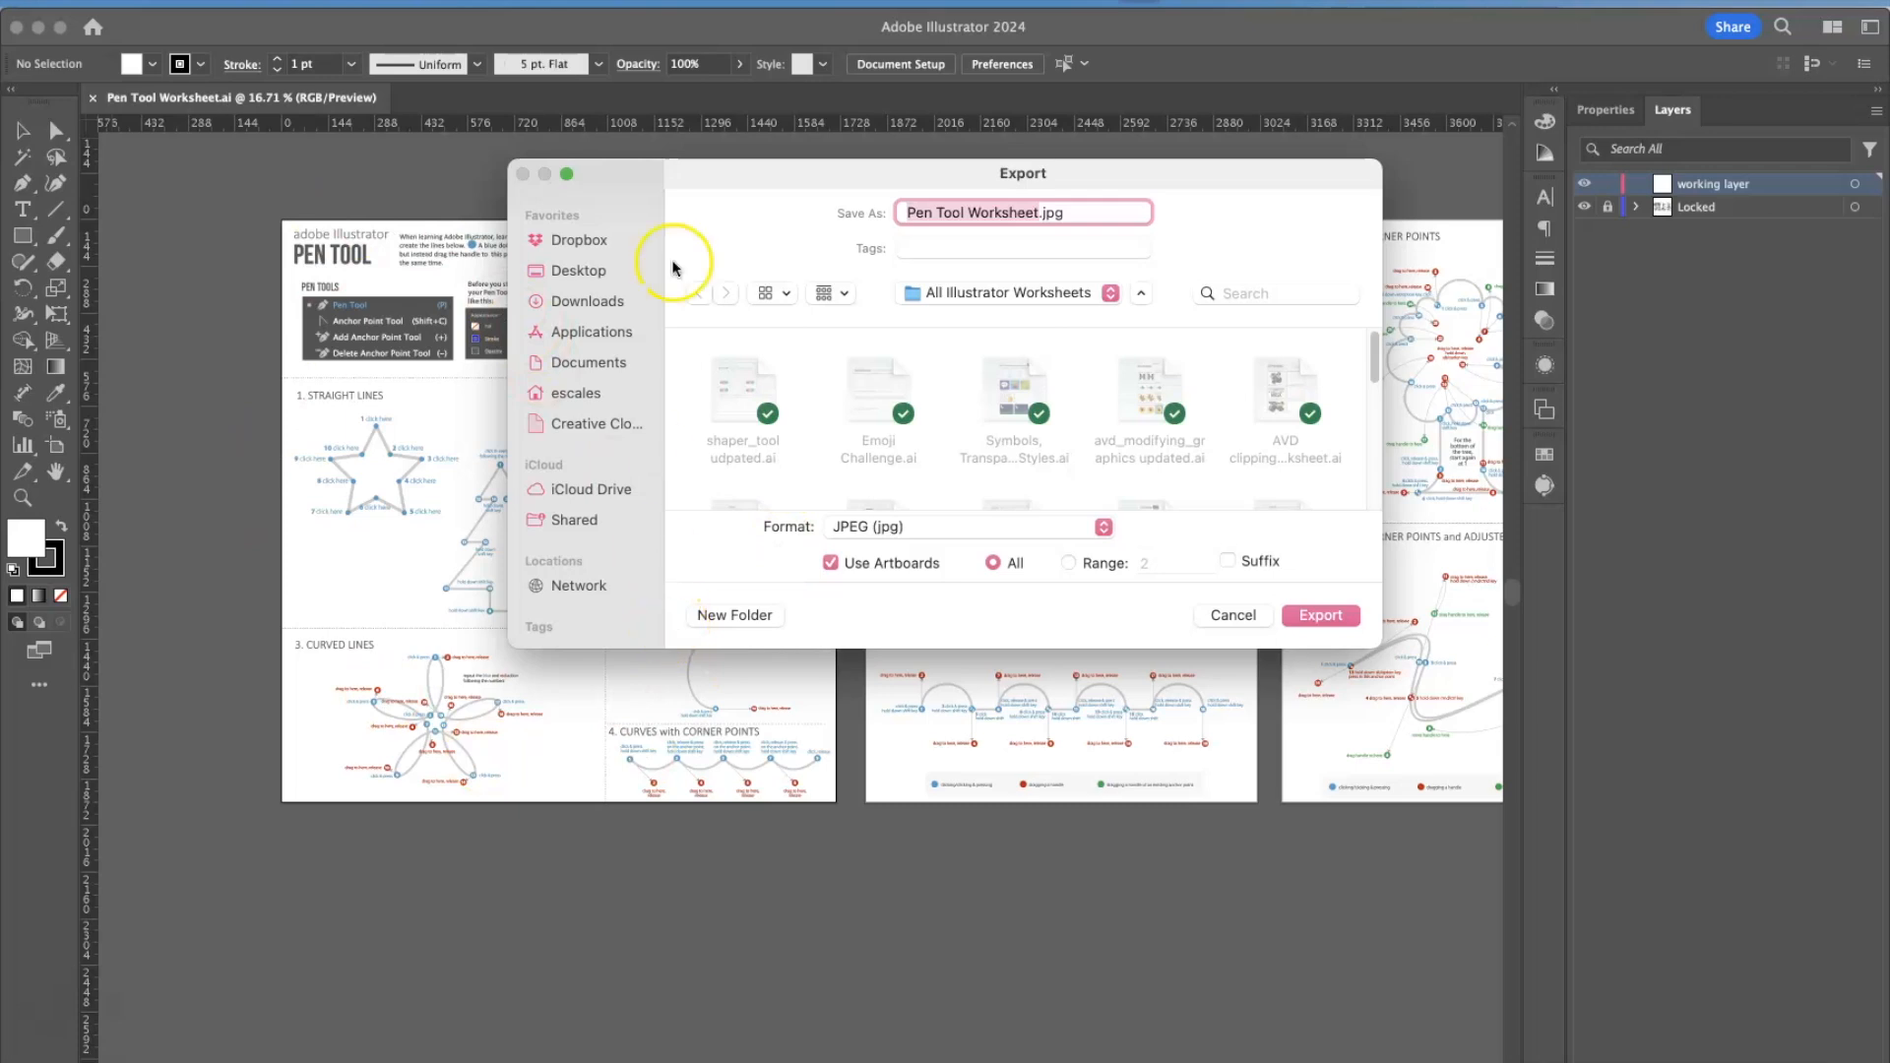
# Choose the Desktop as the export location and prefix the worksheet's file name with the student's last name, first name and "2nd".
pyautogui.click(583, 270)
pyautogui.click(908, 212)
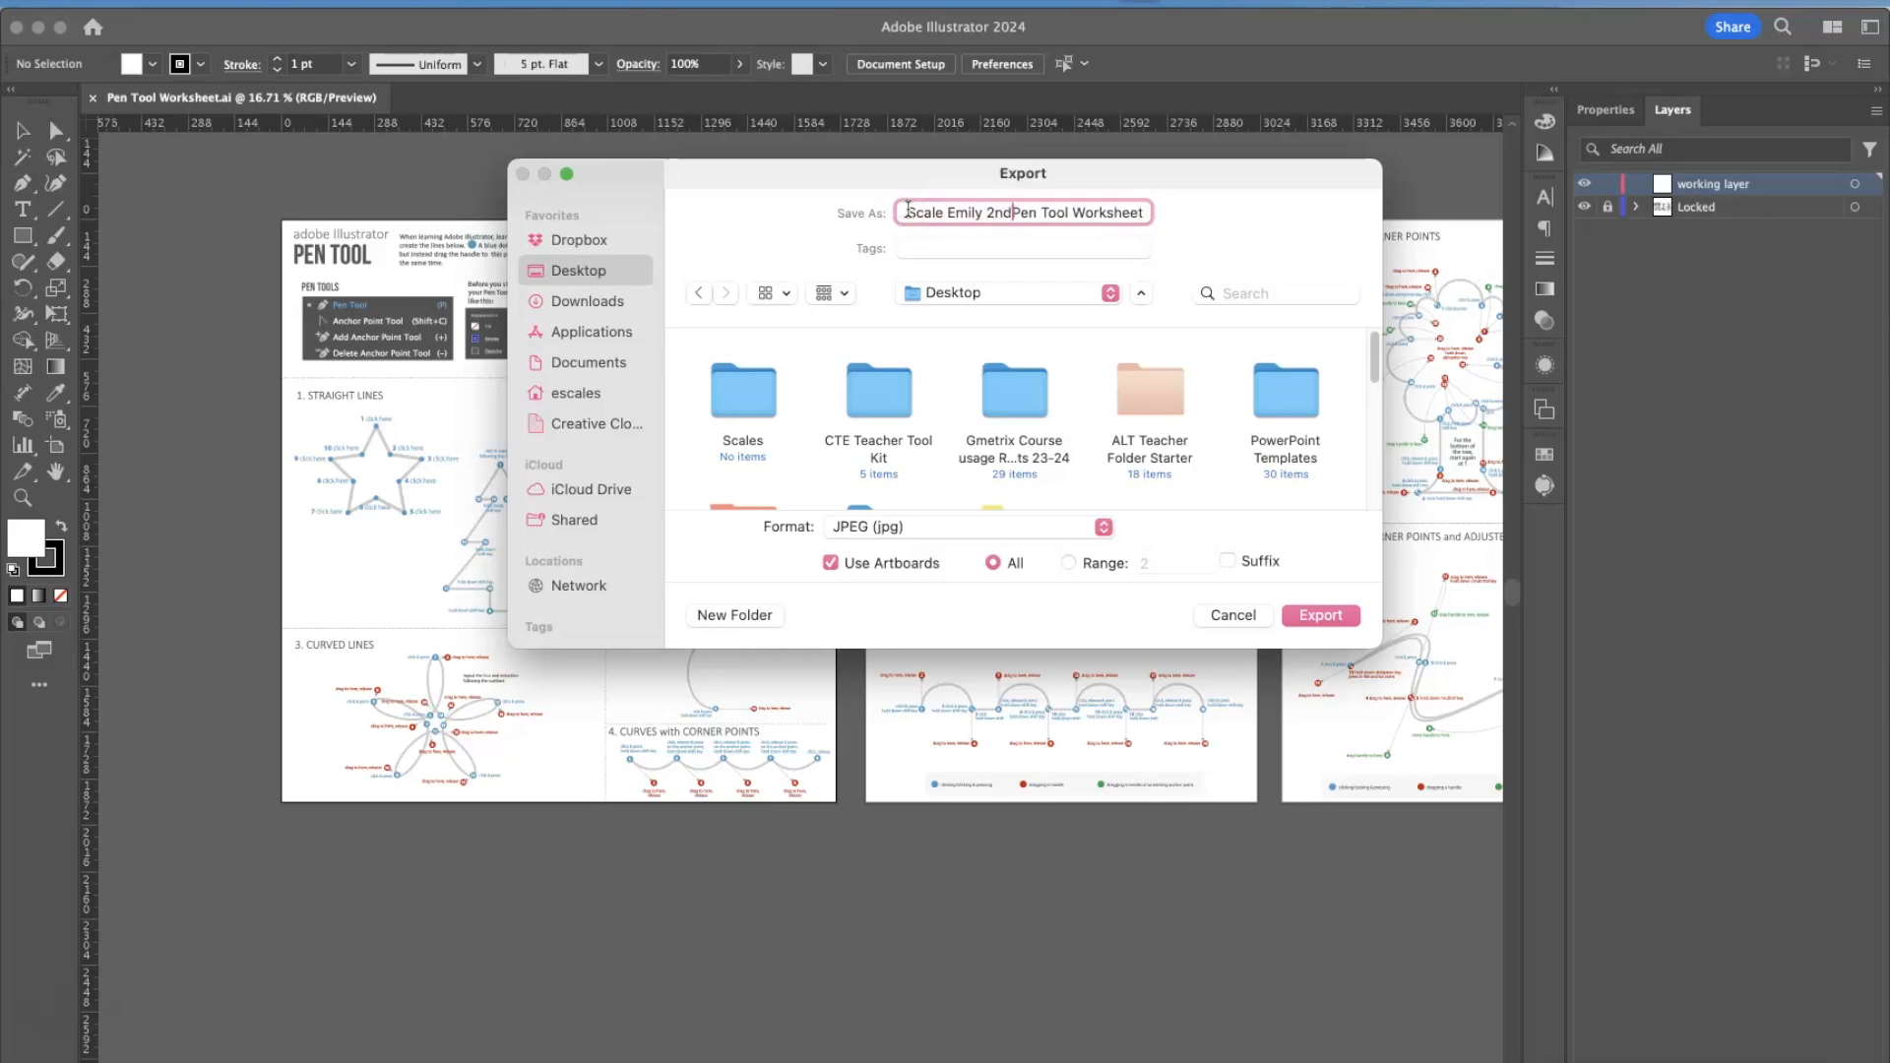
# Export all artboards as JPEGs with the RGB color model, quality 10 Maximum, Baseline (Standard) compression and High (300 ppi) resolution.
pyautogui.click(1320, 616)
pyautogui.click(1068, 563)
pyautogui.click(1145, 563)
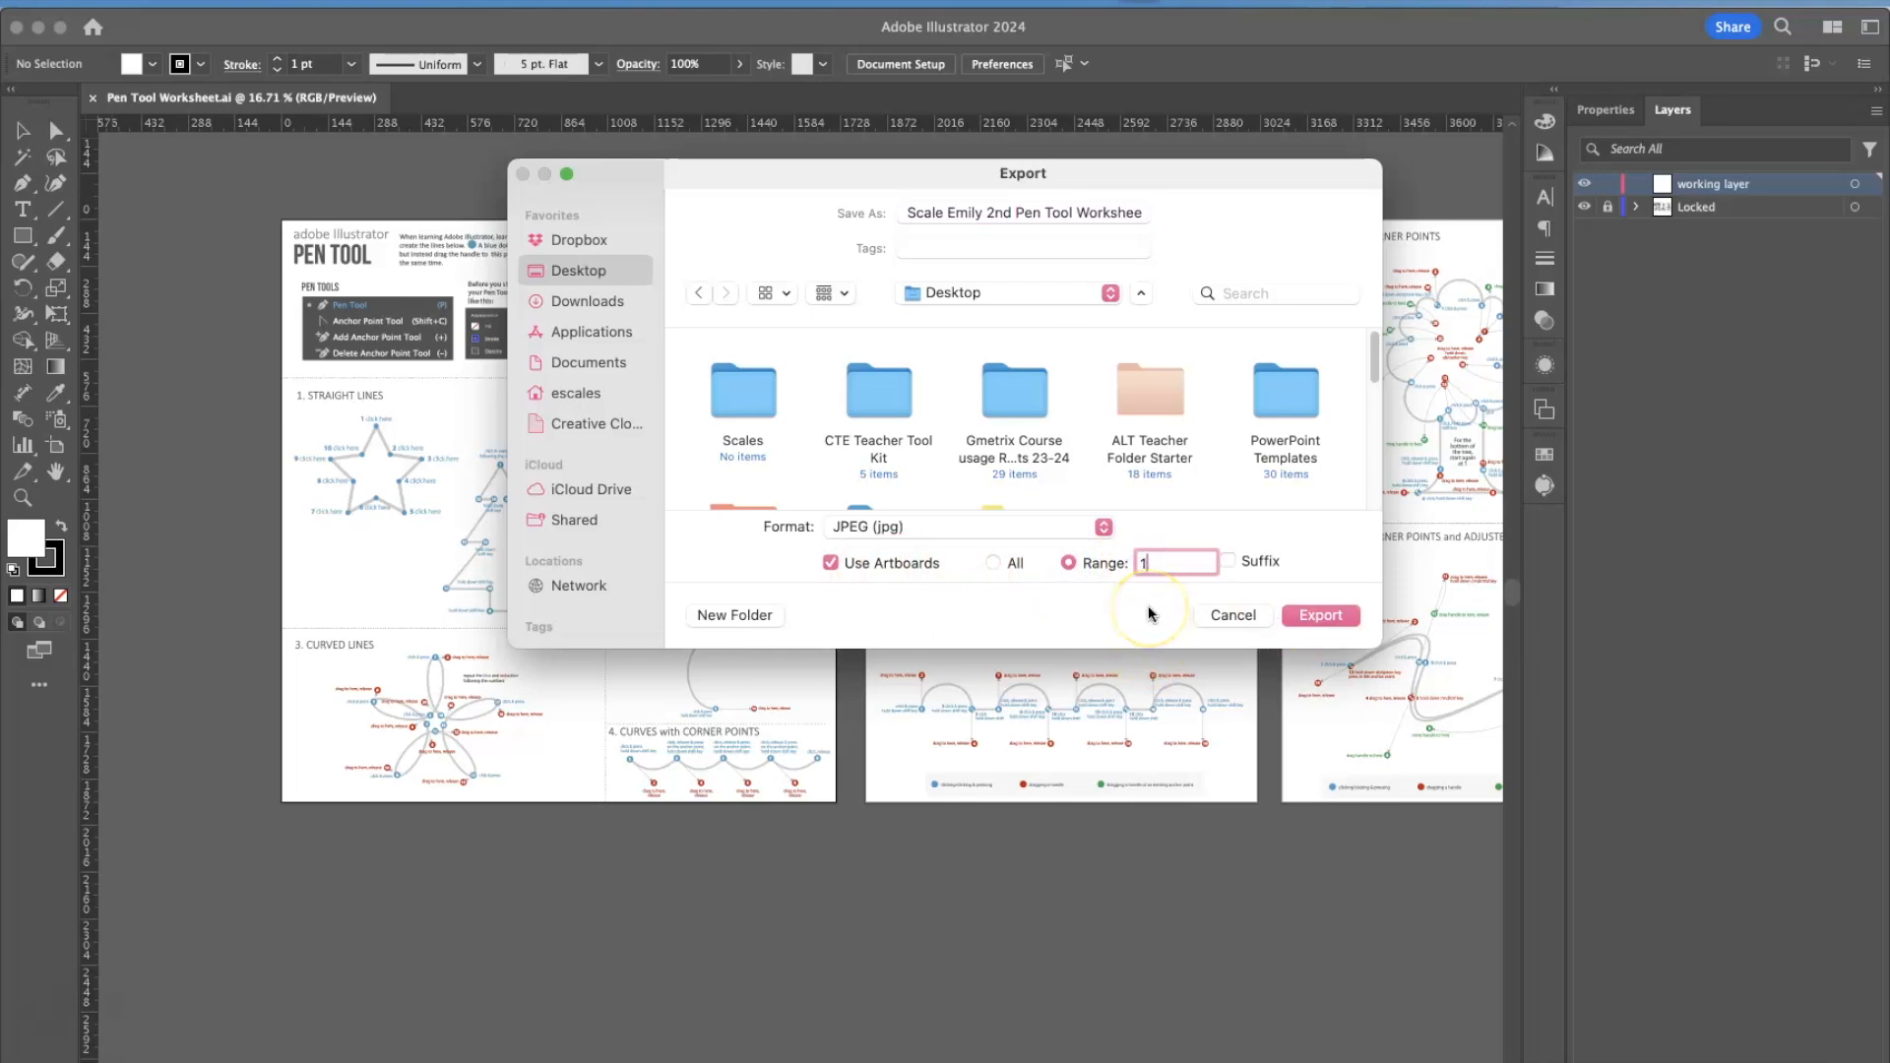
pyautogui.click(993, 562)
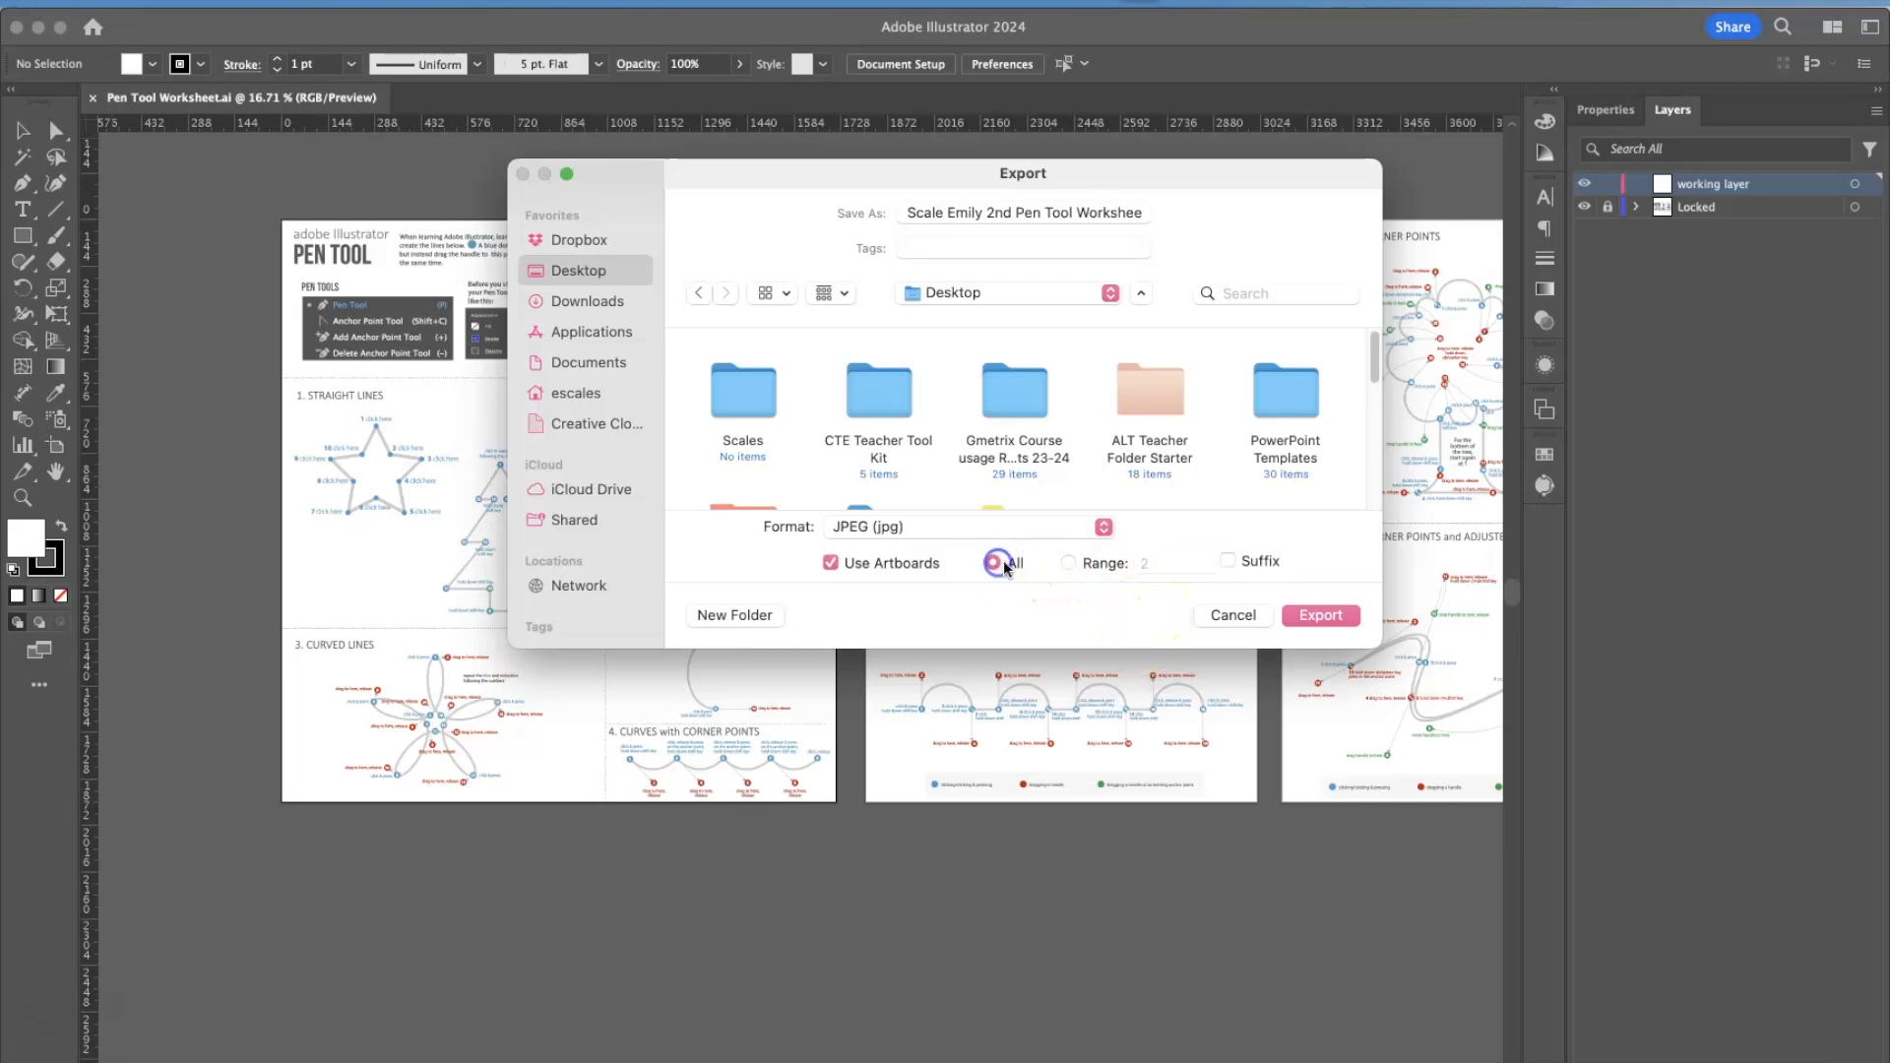
pyautogui.click(1320, 616)
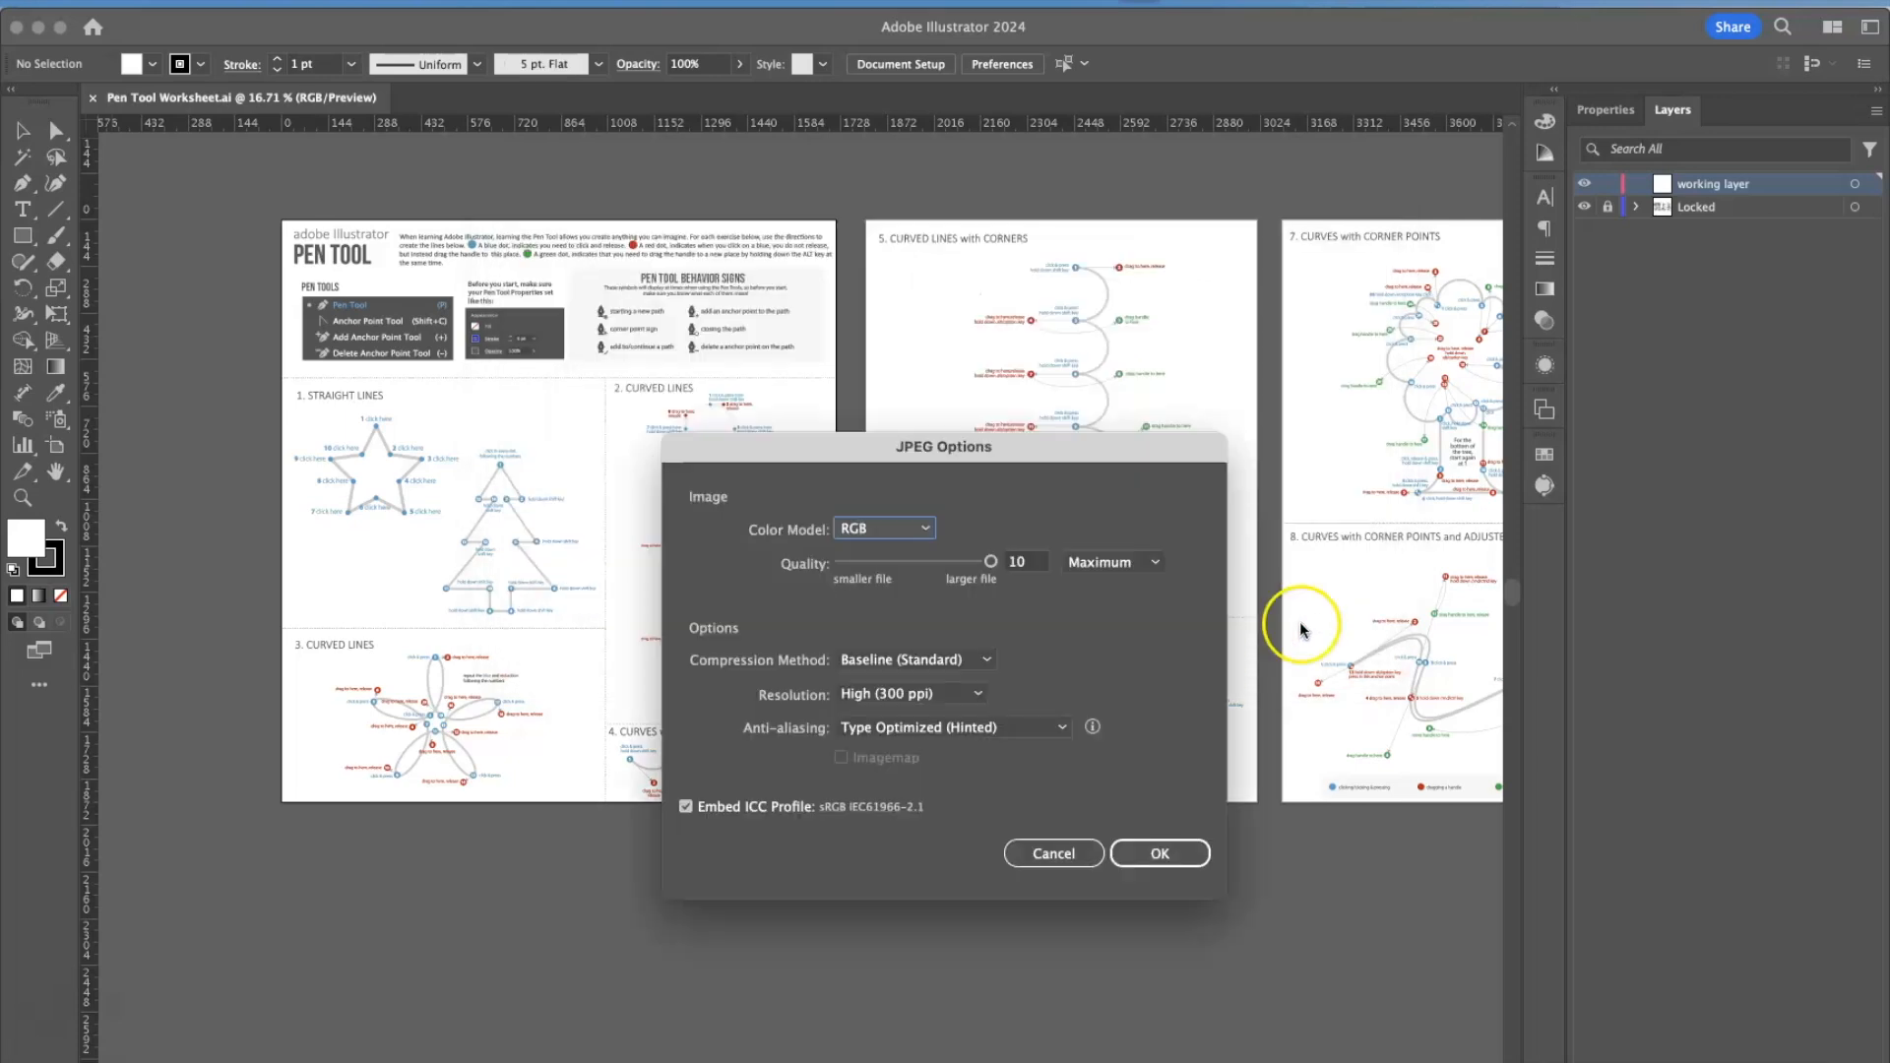
pyautogui.click(1137, 845)
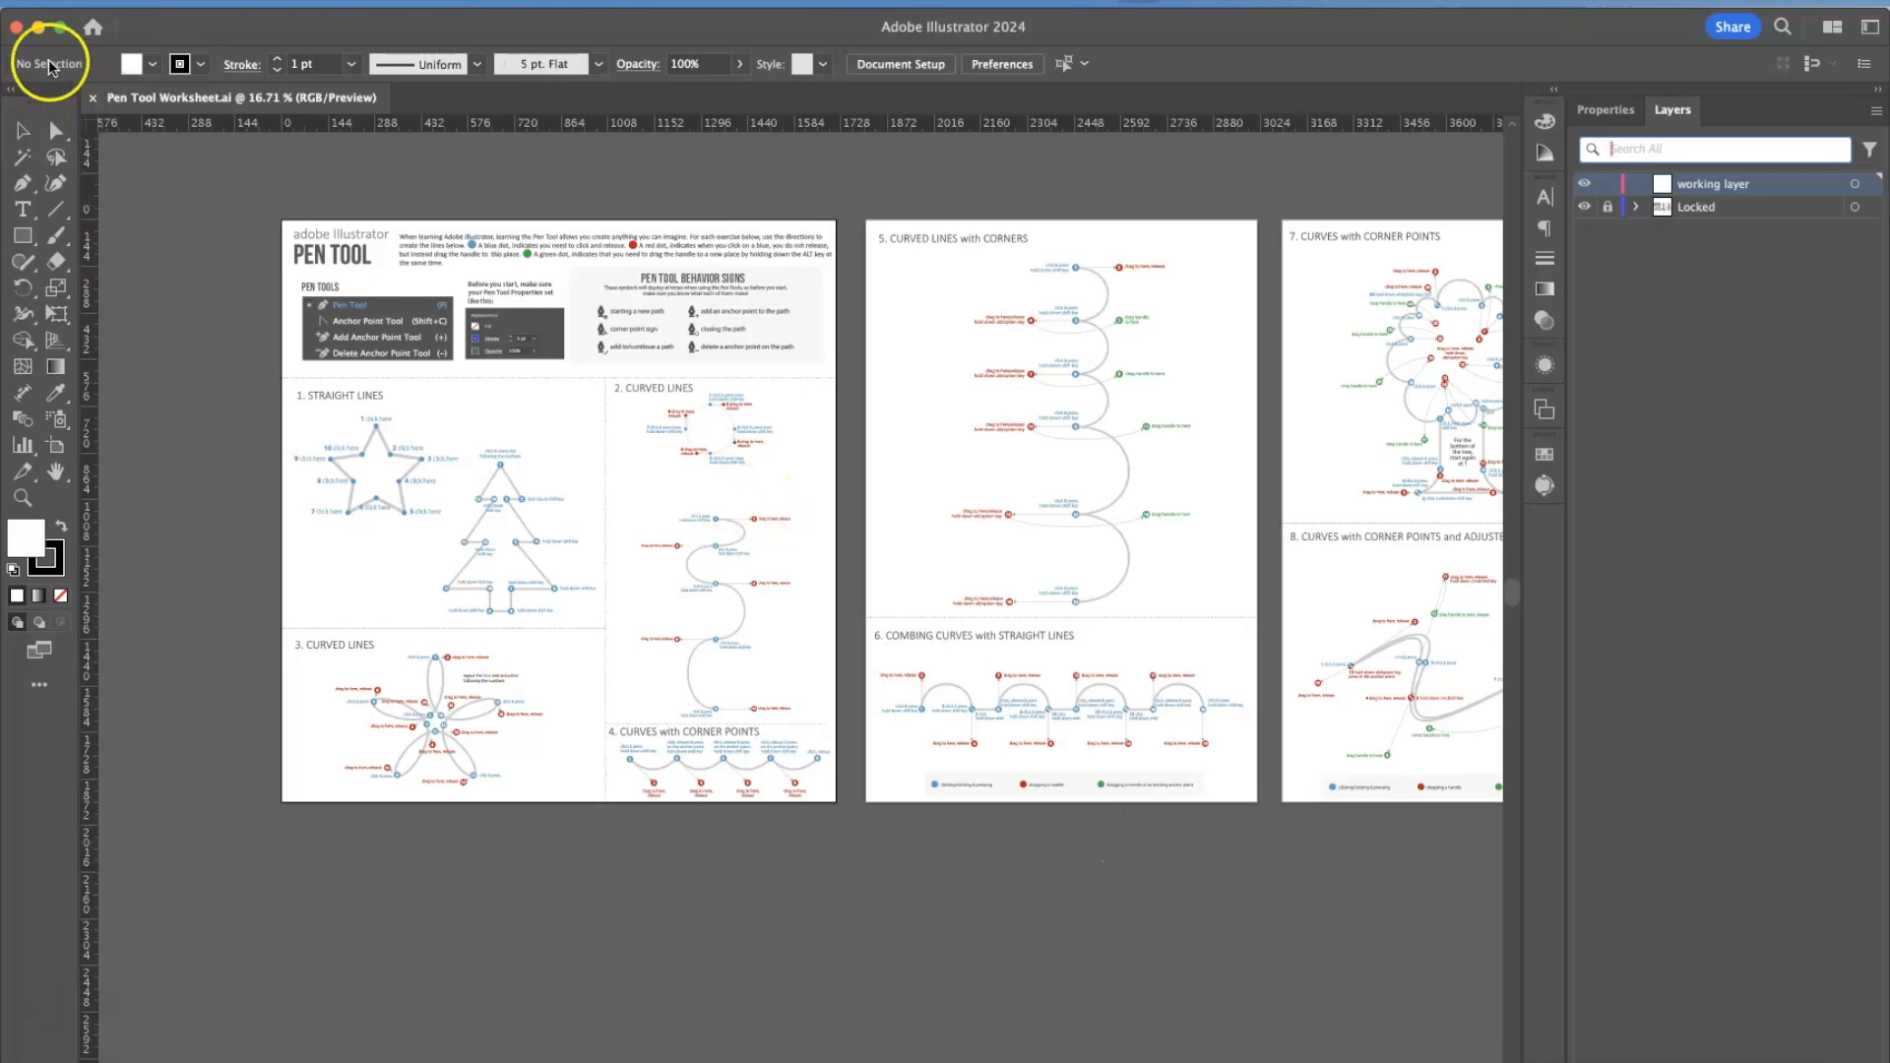
# Minimize the document window and preview each of the three exported worksheet JPEGs on the Desktop.
pyautogui.click(37, 28)
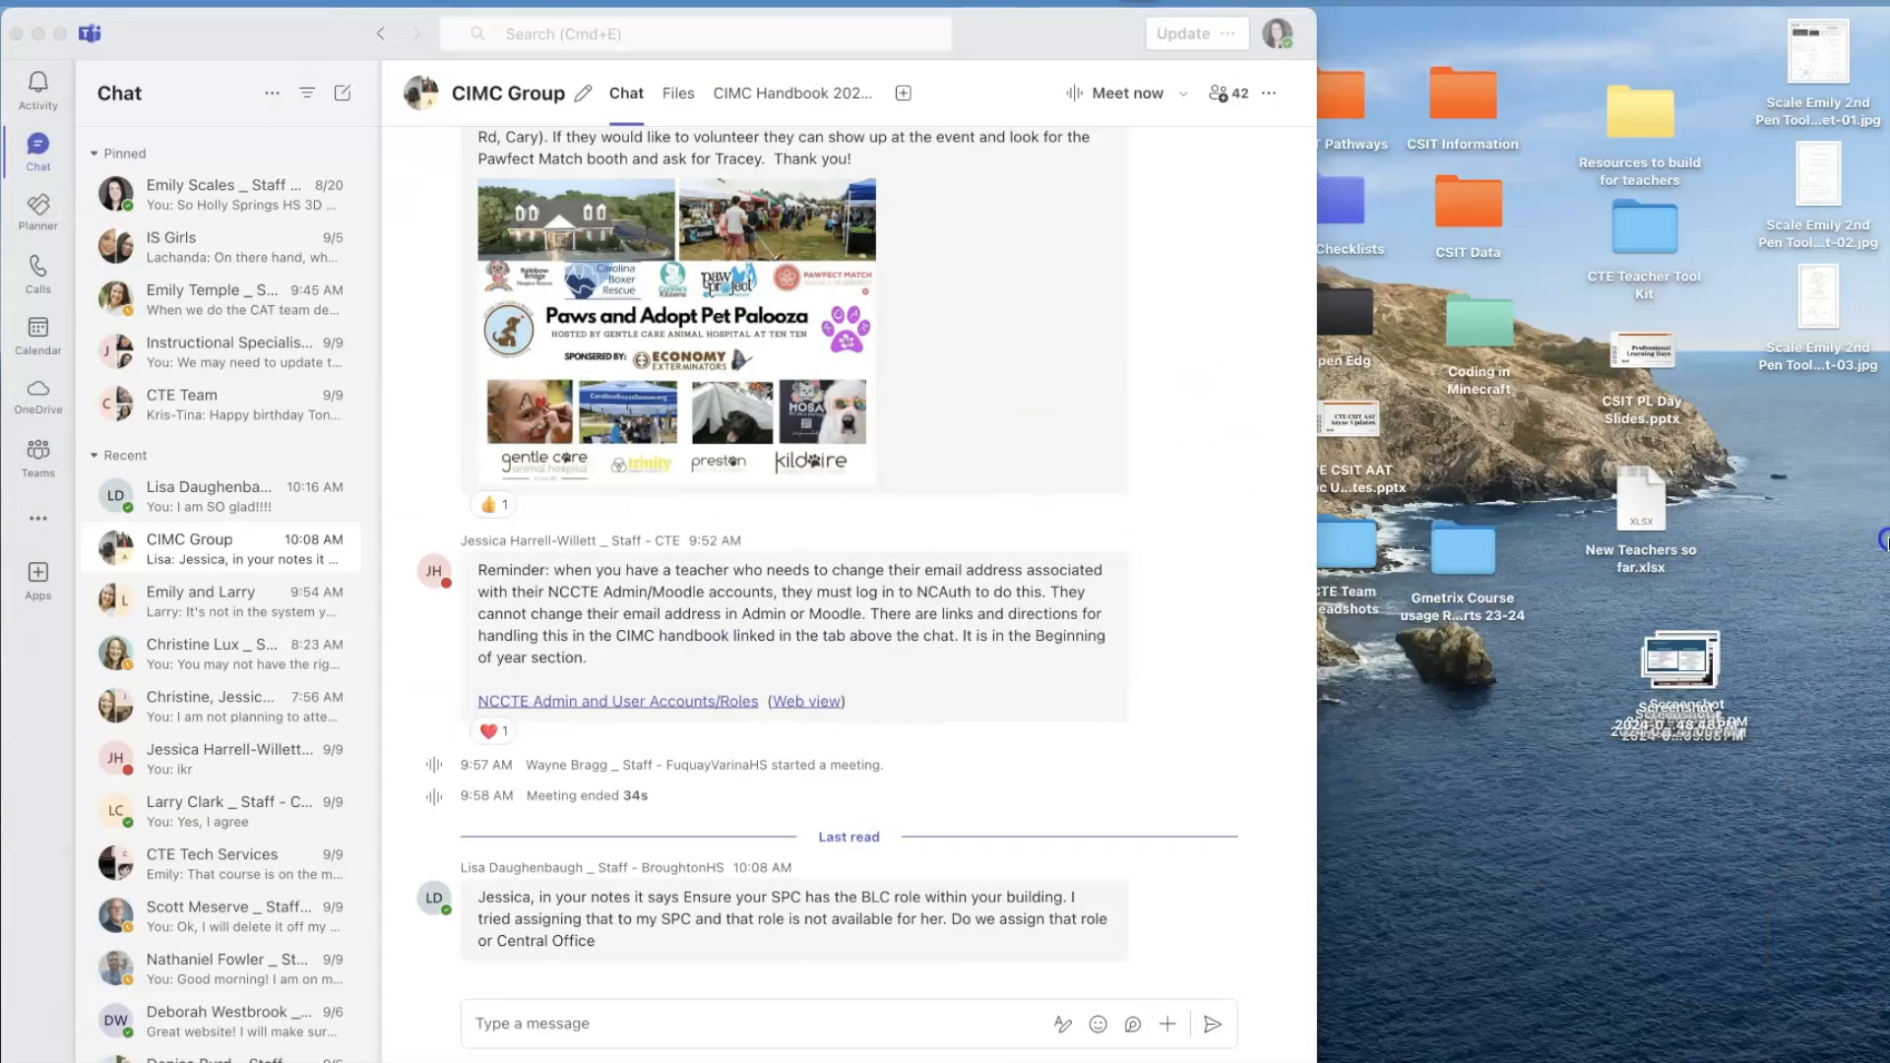
pyautogui.click(1809, 120)
pyautogui.click(1810, 75)
pyautogui.press('space')
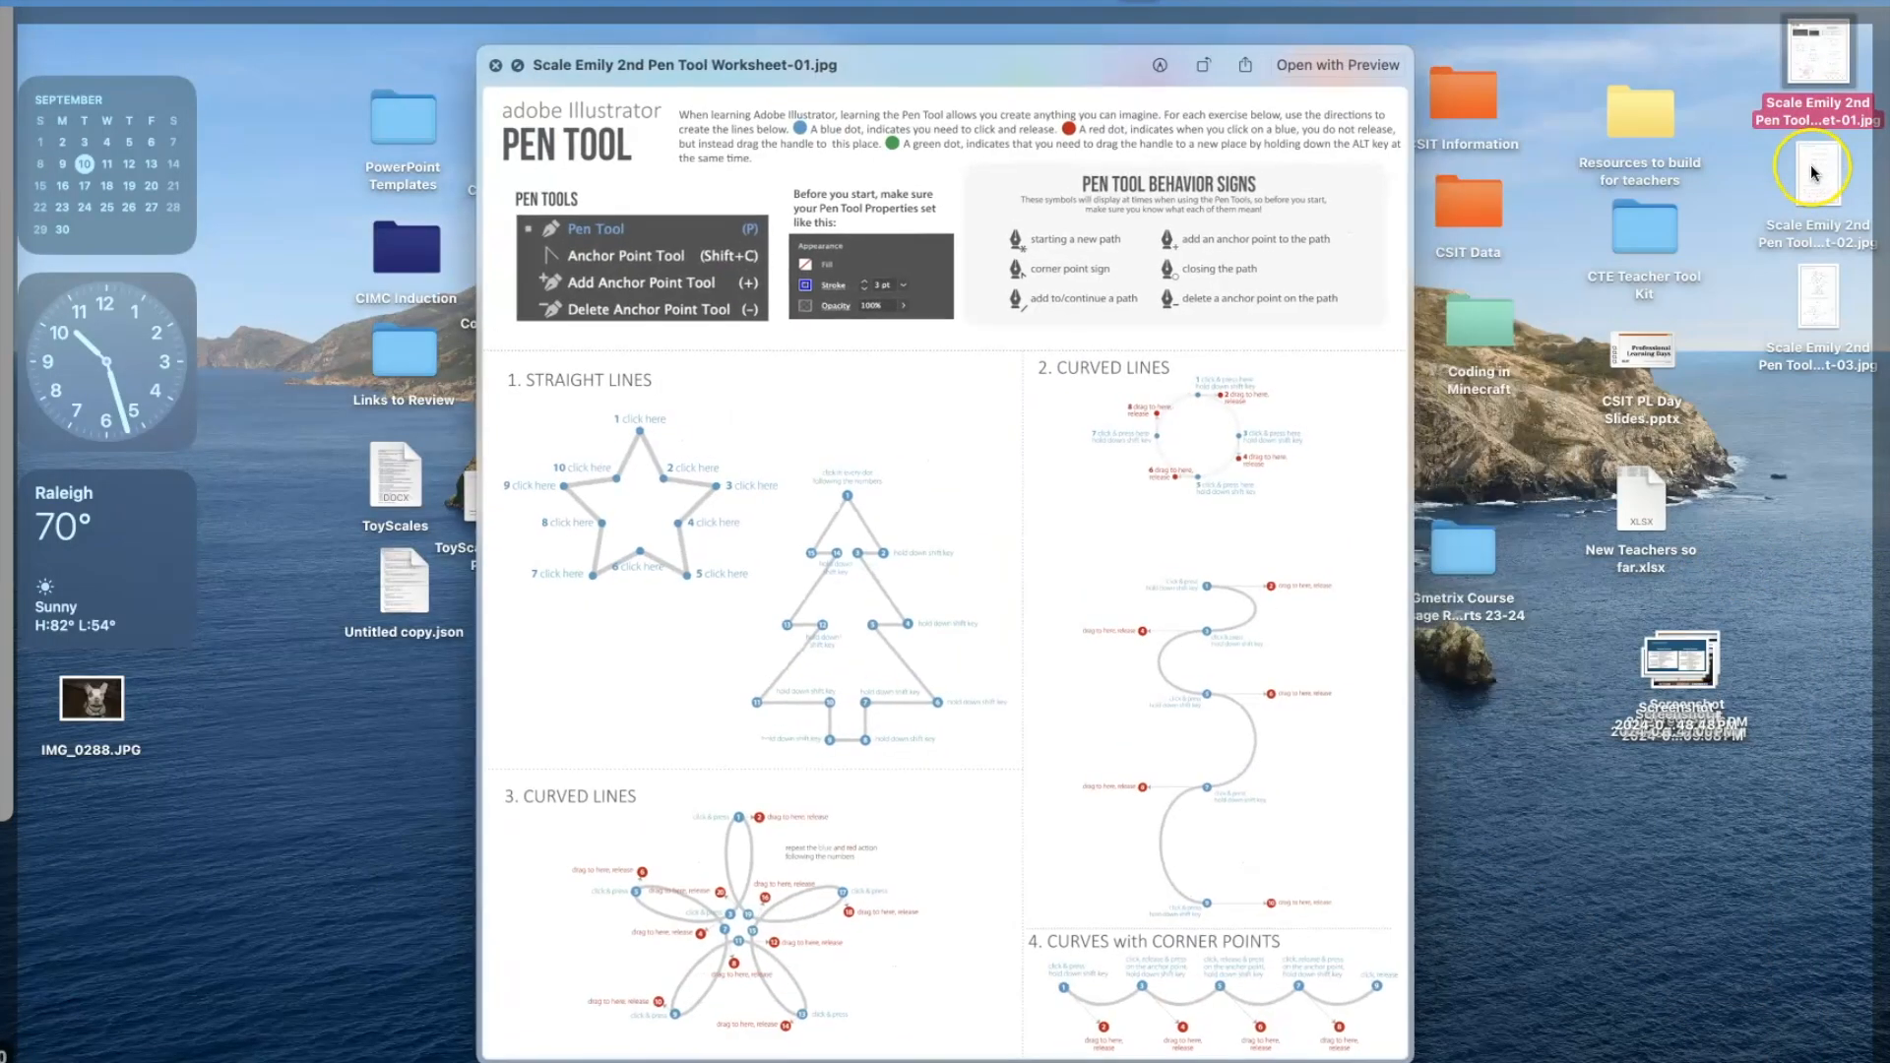
pyautogui.click(1810, 162)
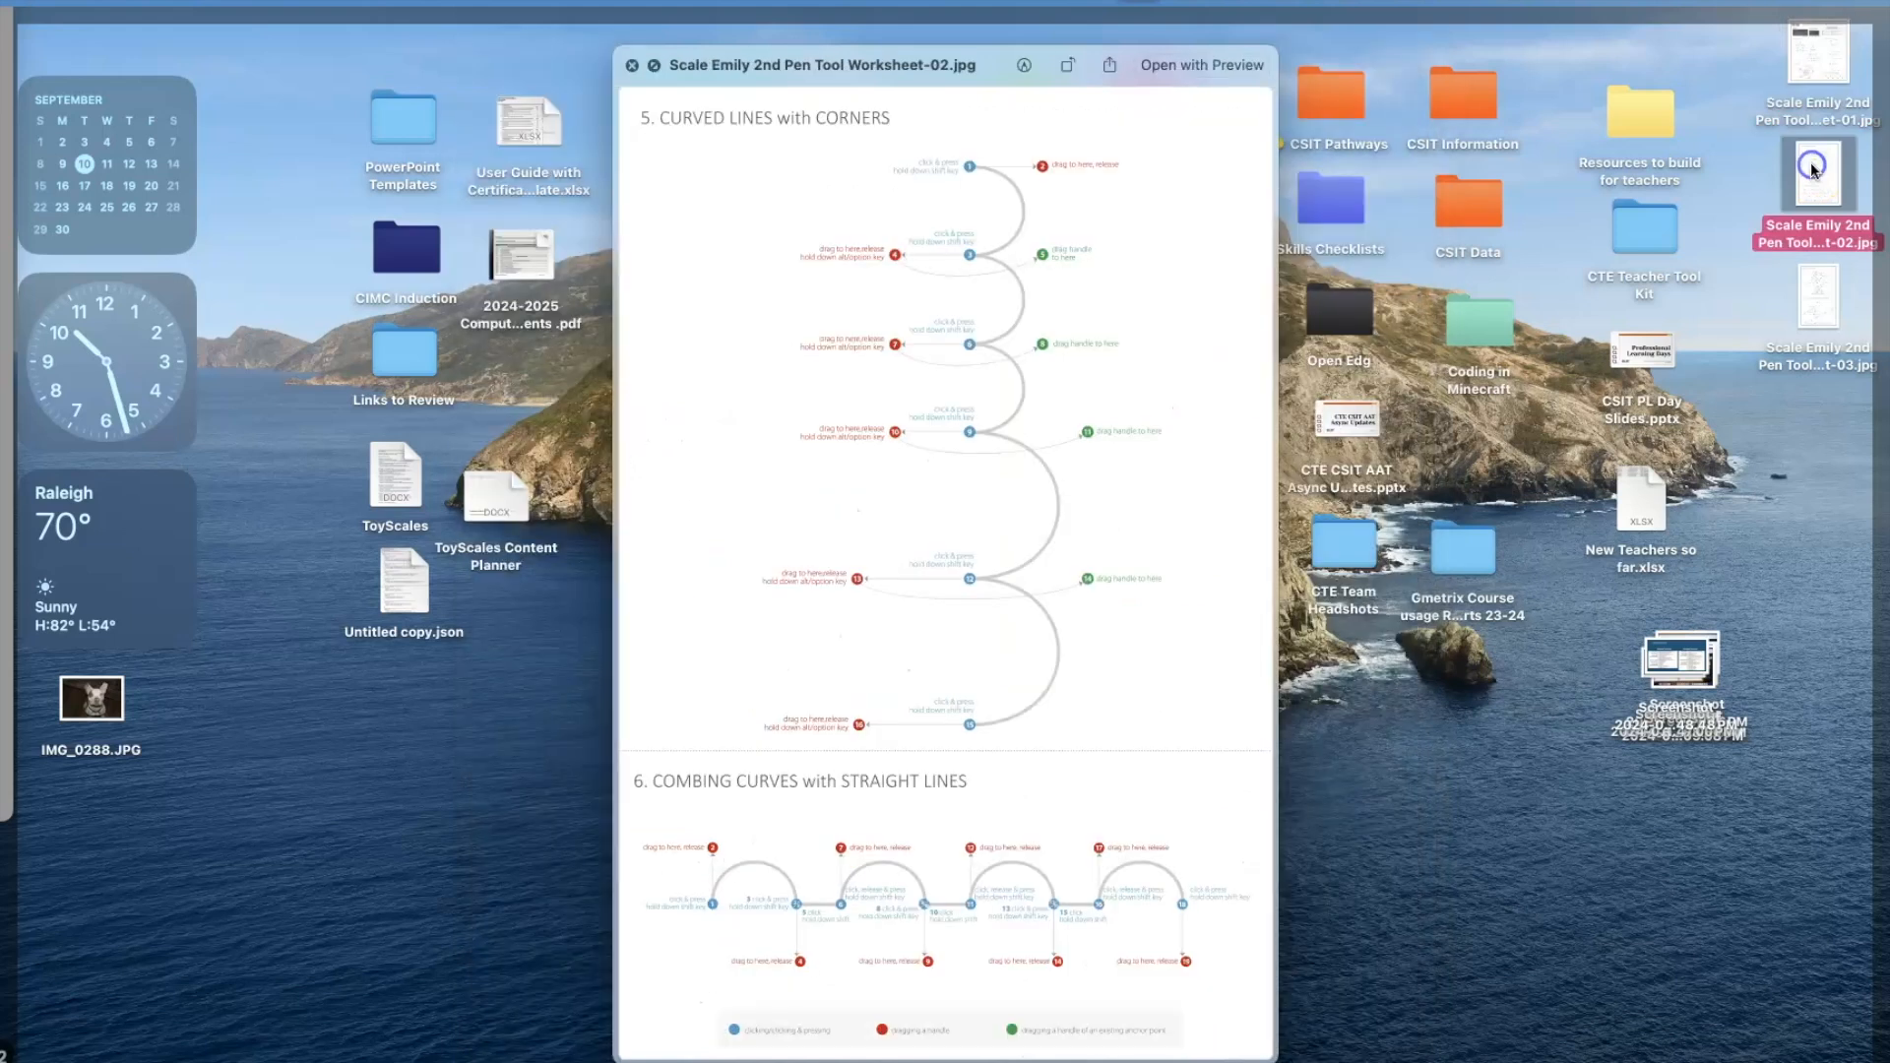
pyautogui.scroll(-5, 1829, 248)
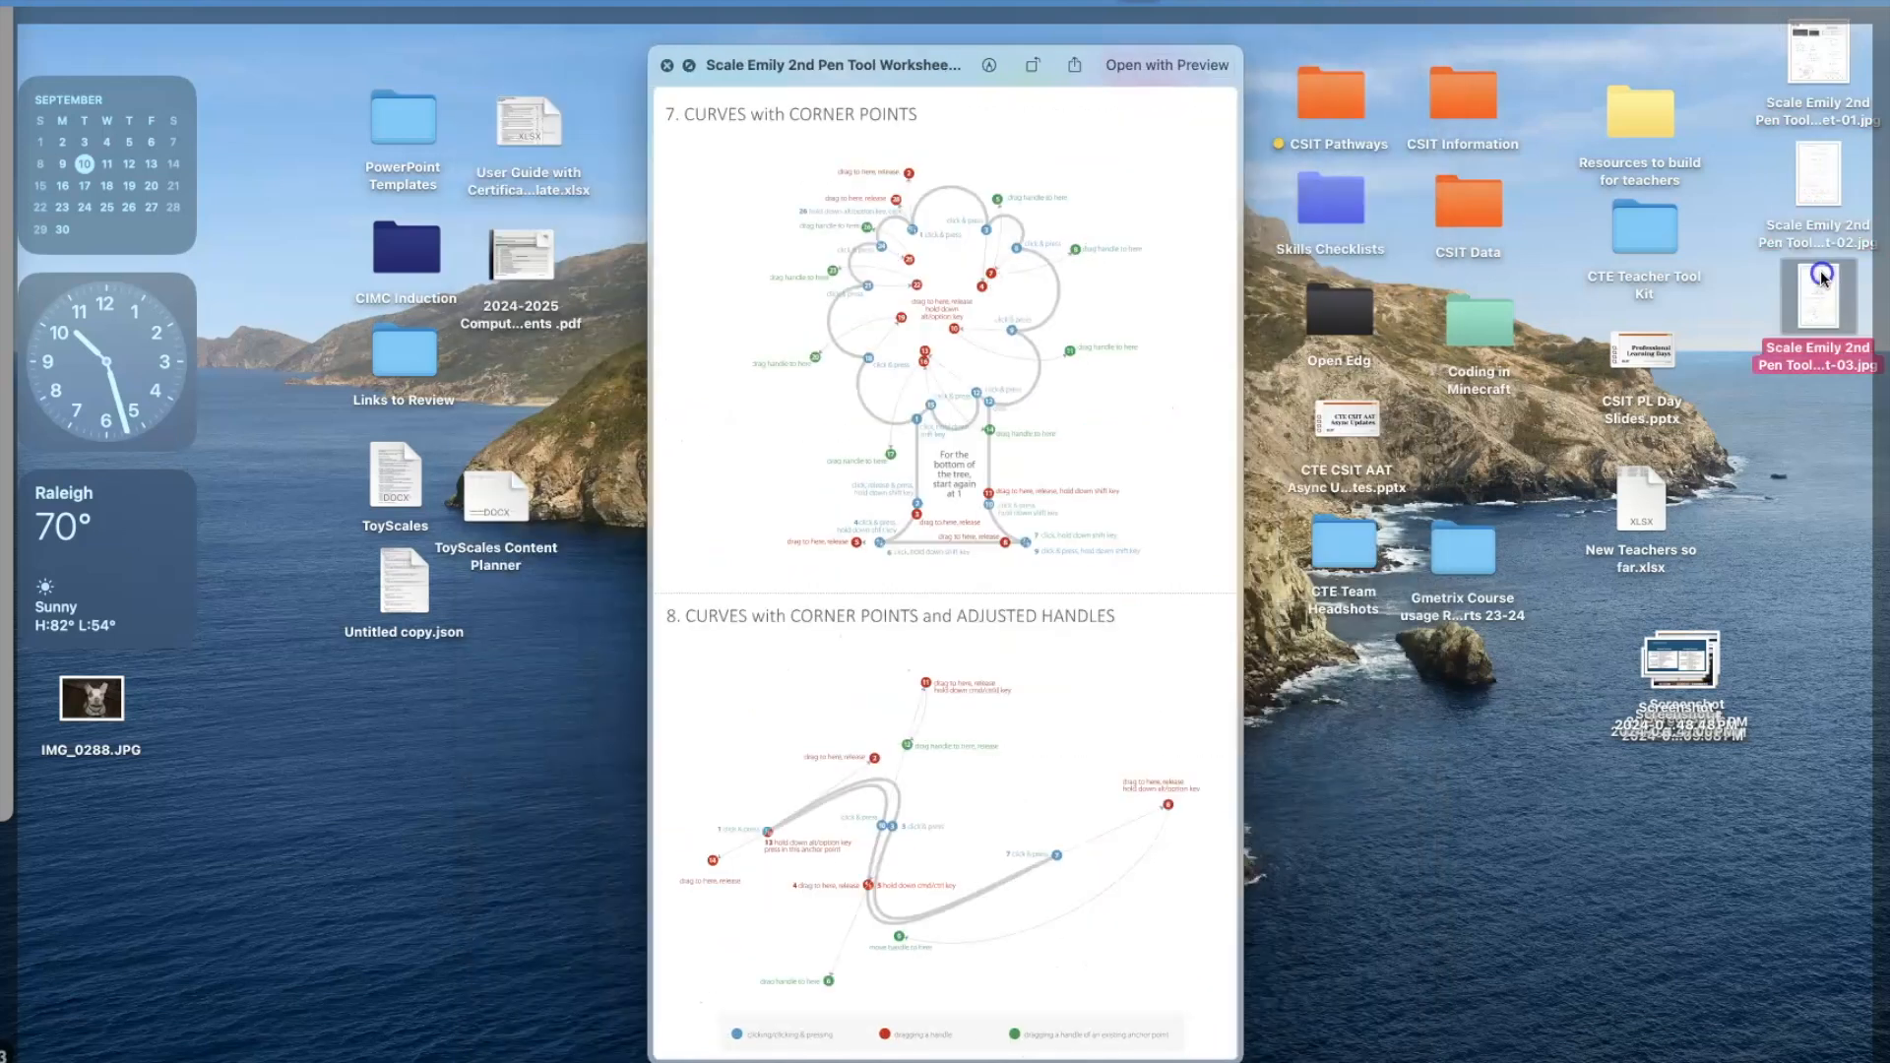
# Go through the exported worksheet pages once more from the first file, and close the preview.
pyautogui.click(1805, 74)
pyautogui.press('Down')
pyautogui.press('Down')
pyautogui.click(1810, 65)
pyautogui.click(1816, 176)
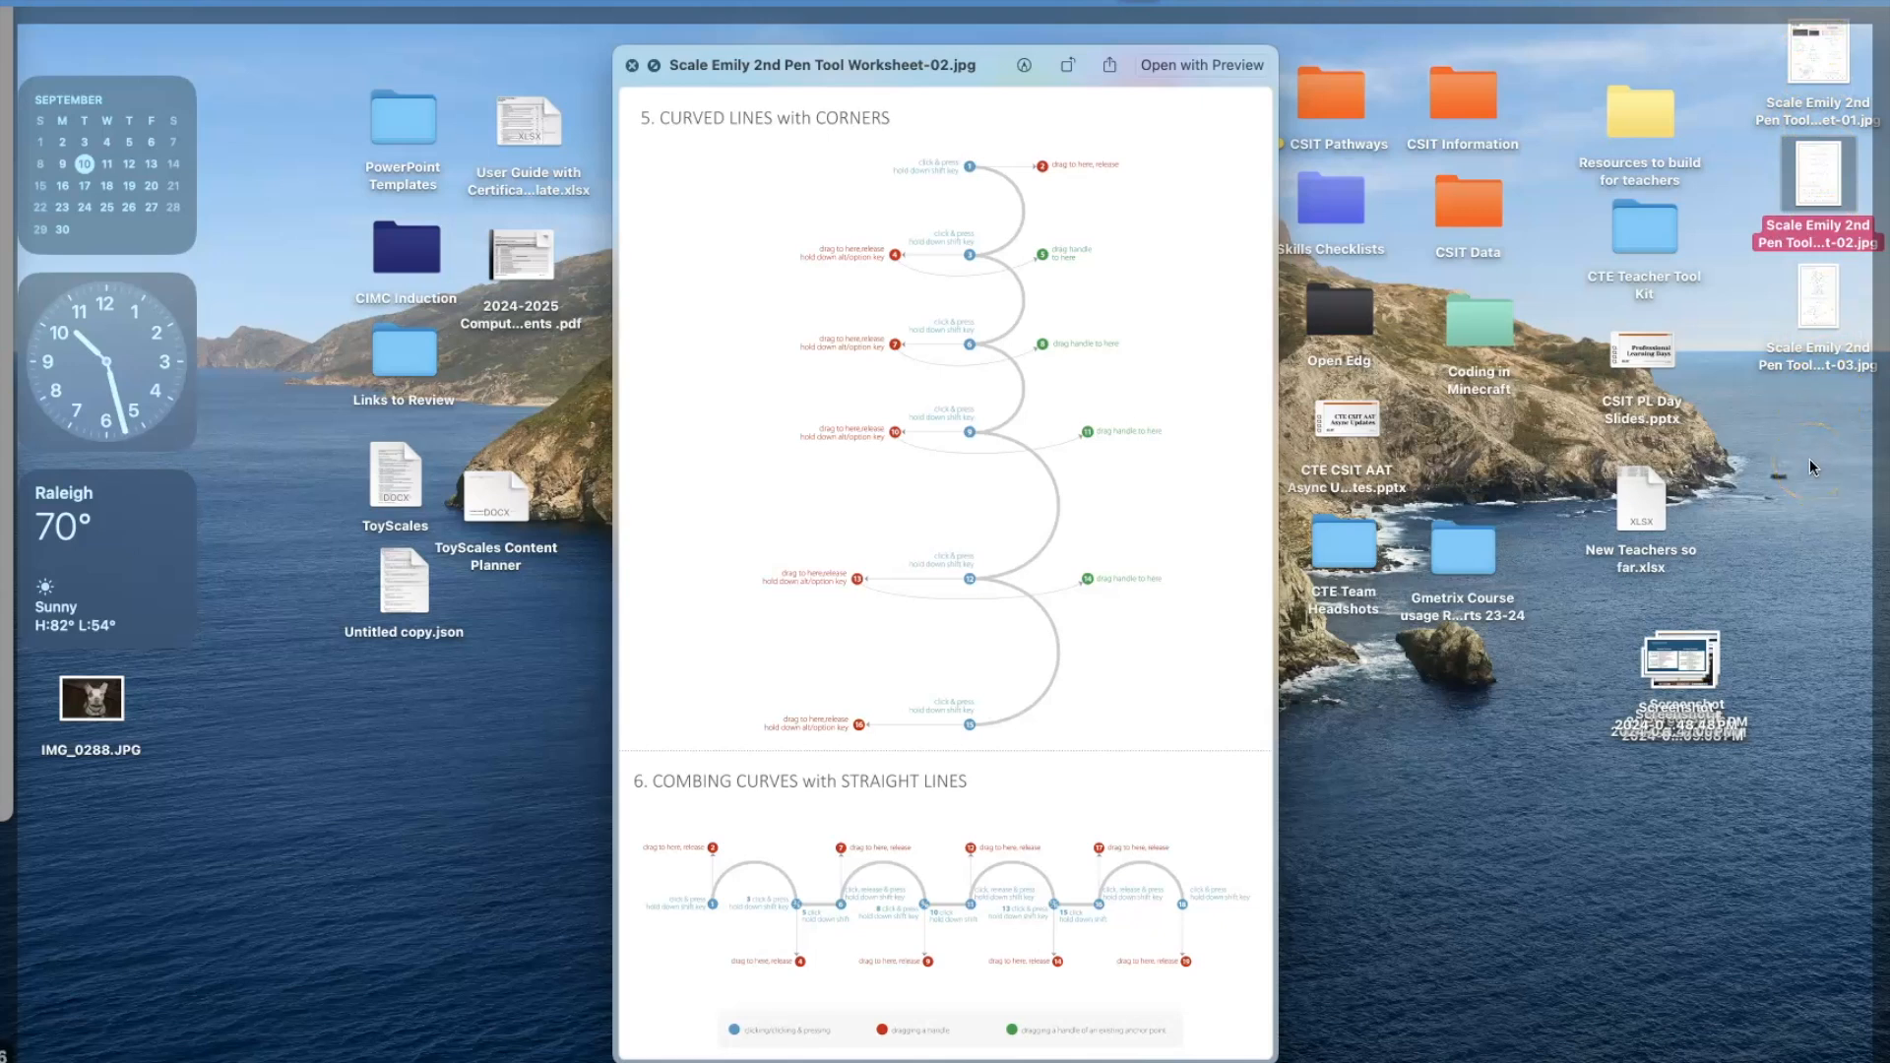
pyautogui.press('space')
pyautogui.click(1798, 535)
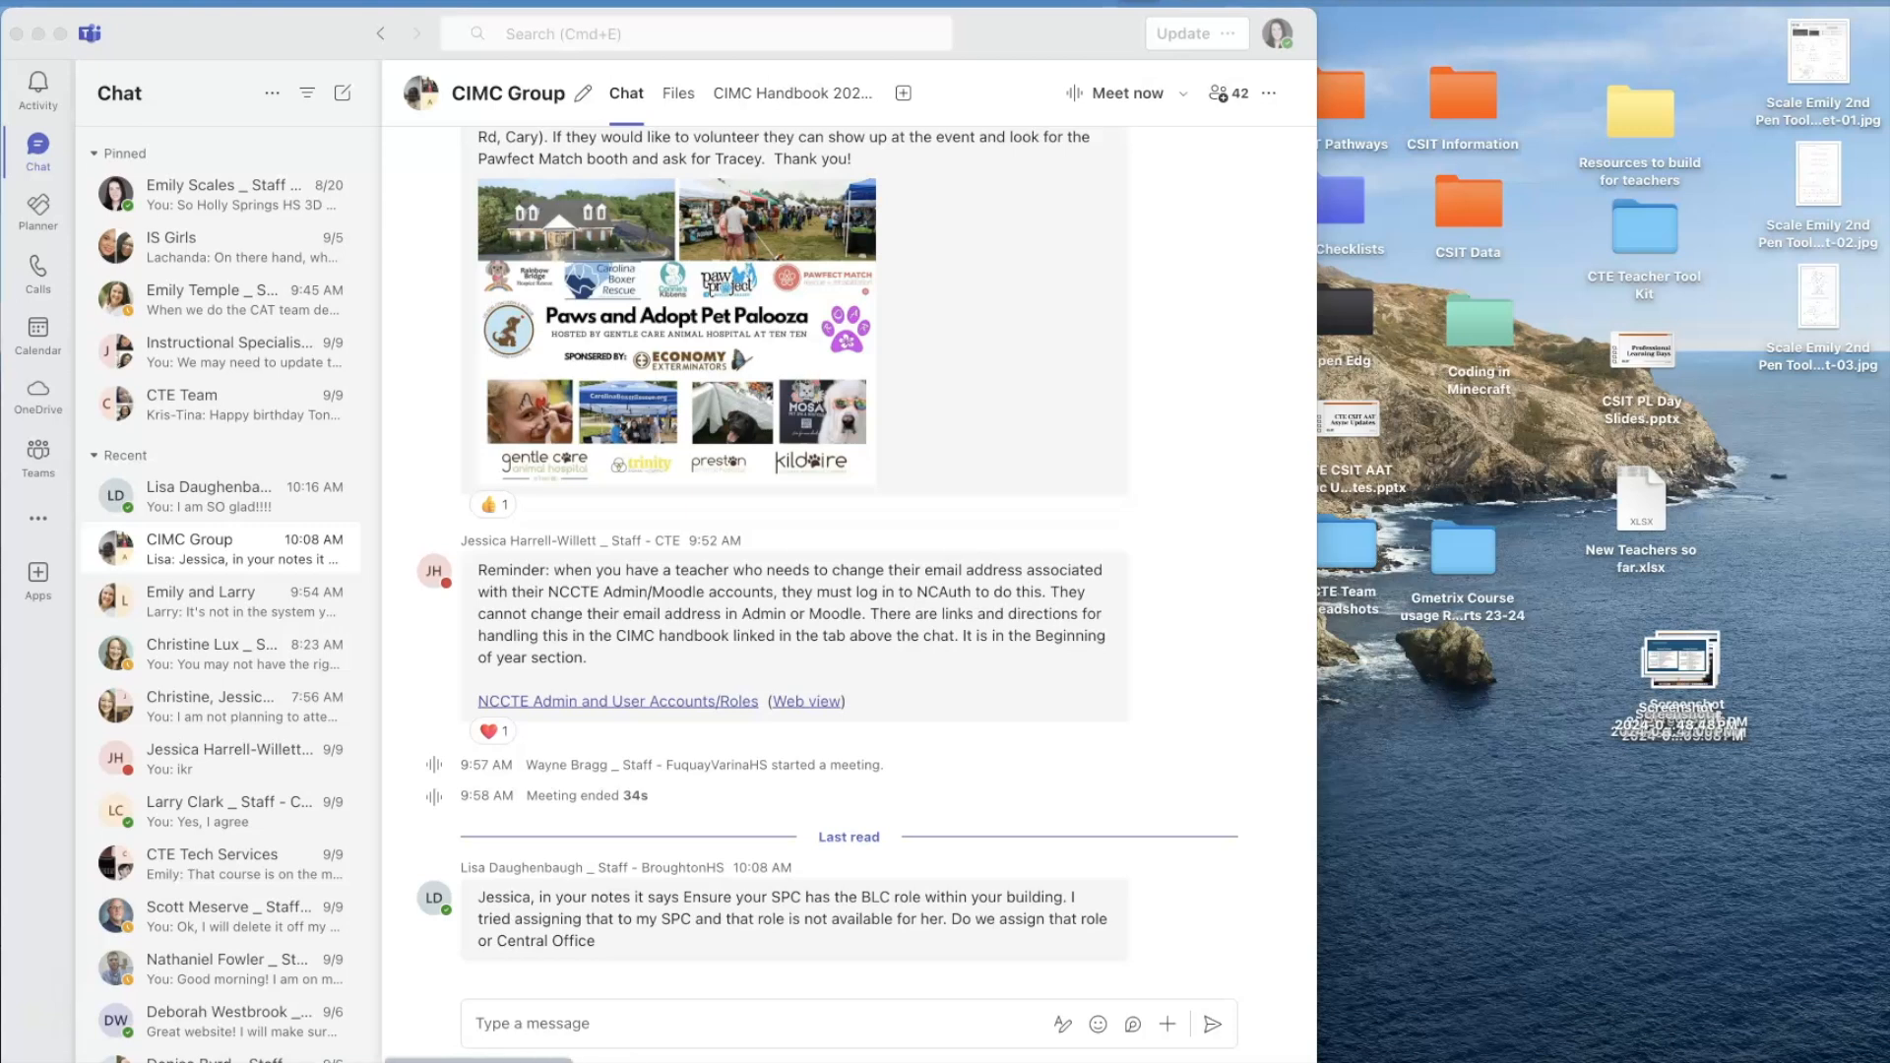
# Return to the Pen Tool Worksheet in Illustrator and view its three artboards side by side.
pyautogui.click(482, 1062)
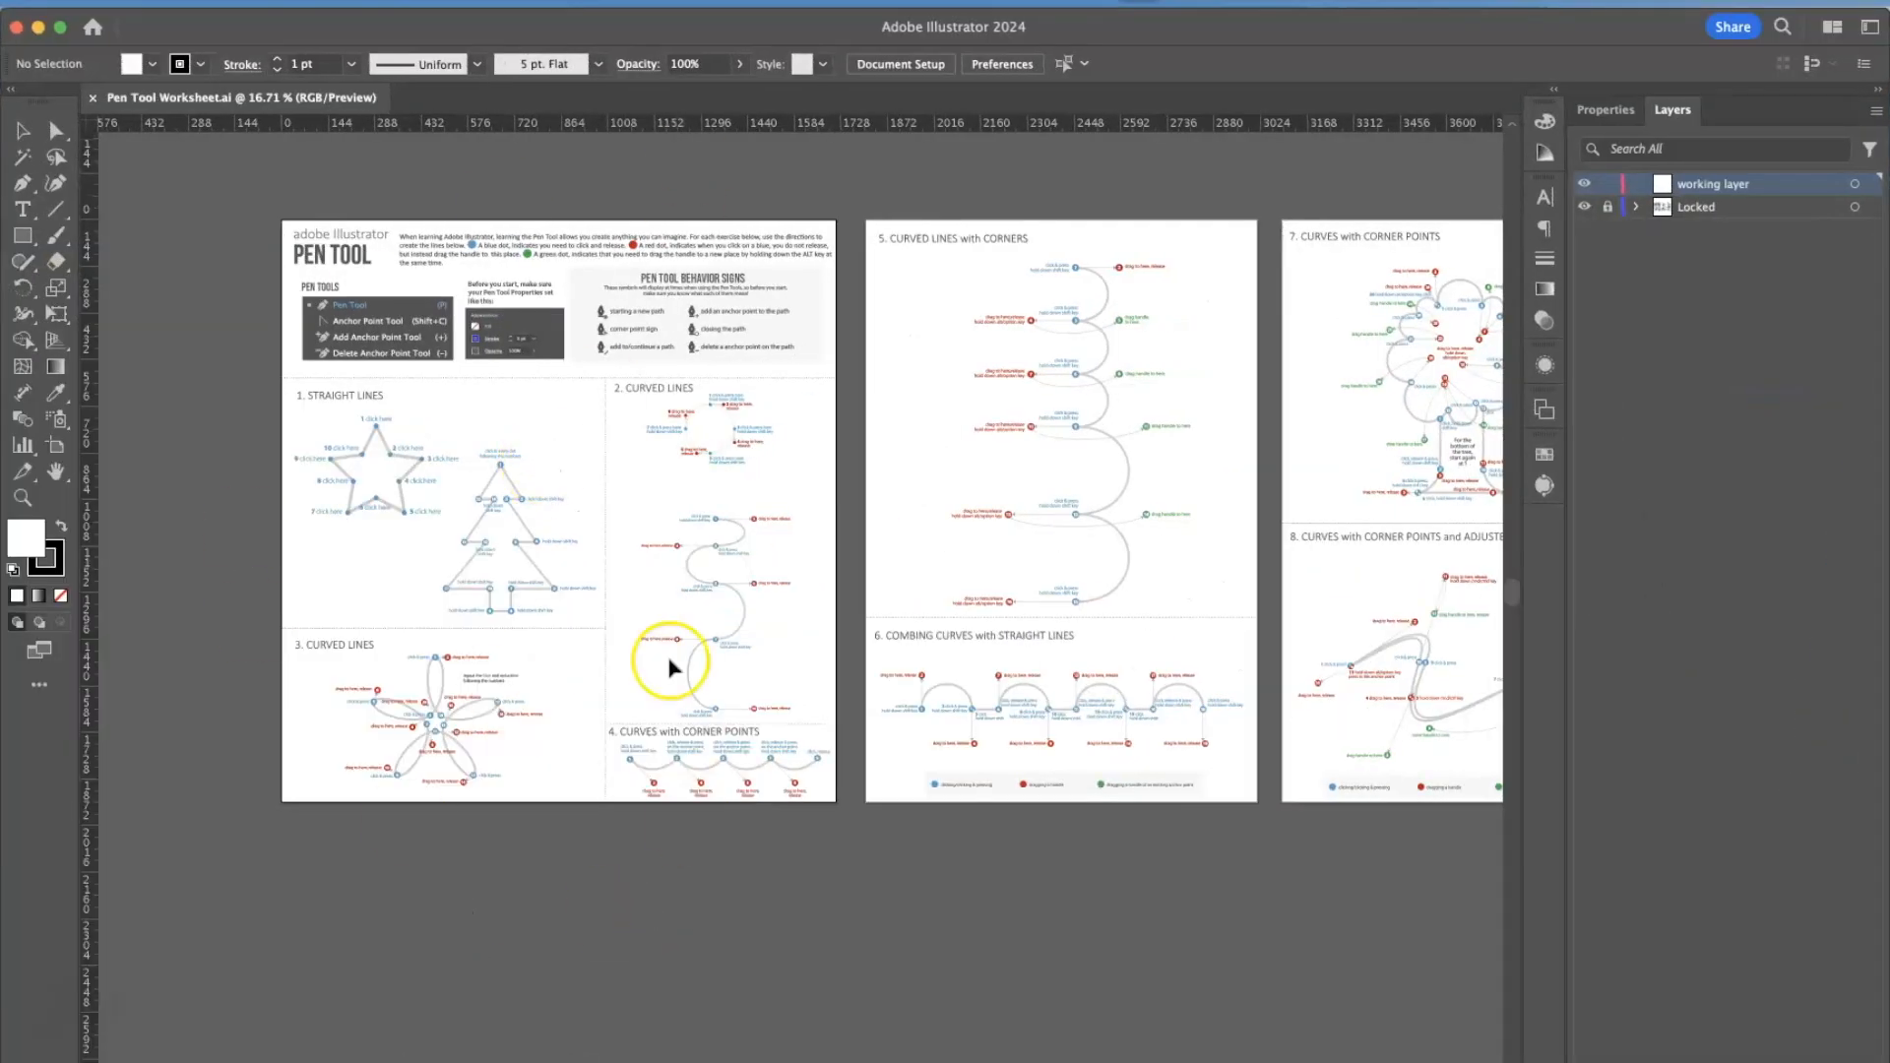
pyautogui.click(480, 820)
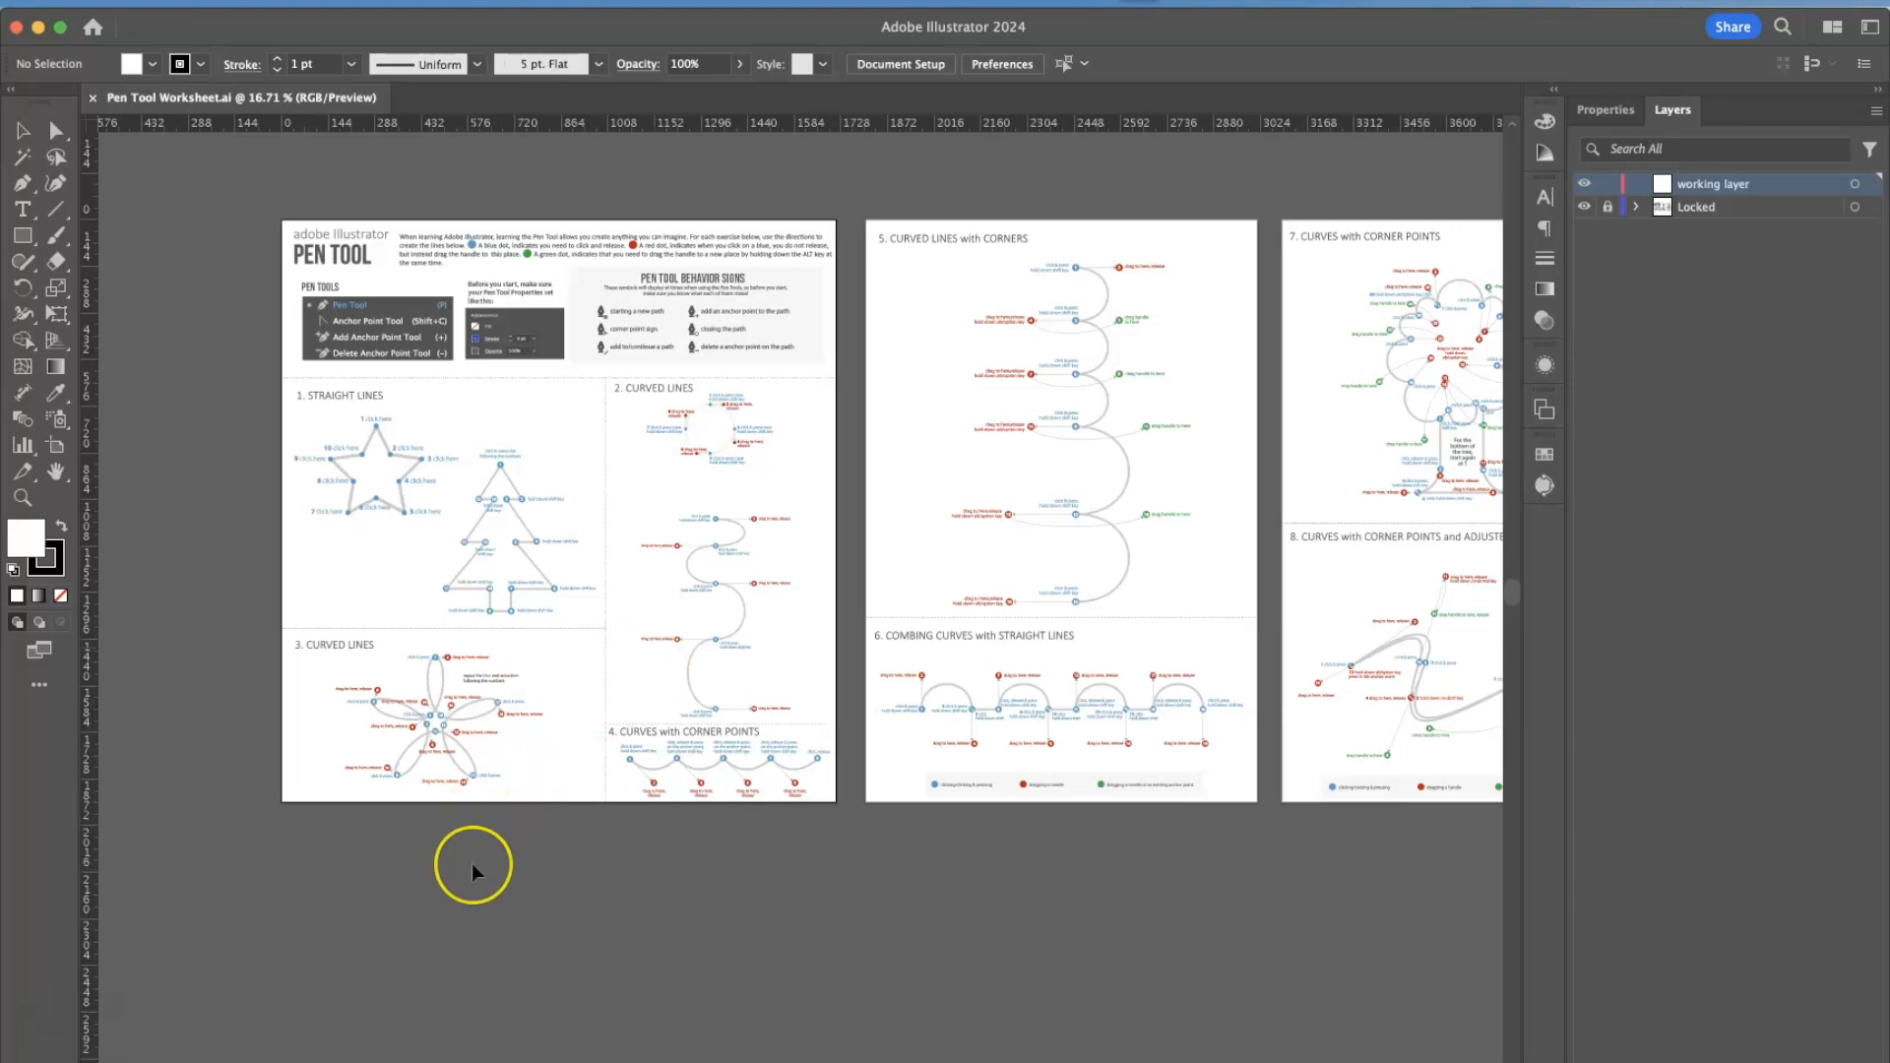
pyautogui.press('super+0')
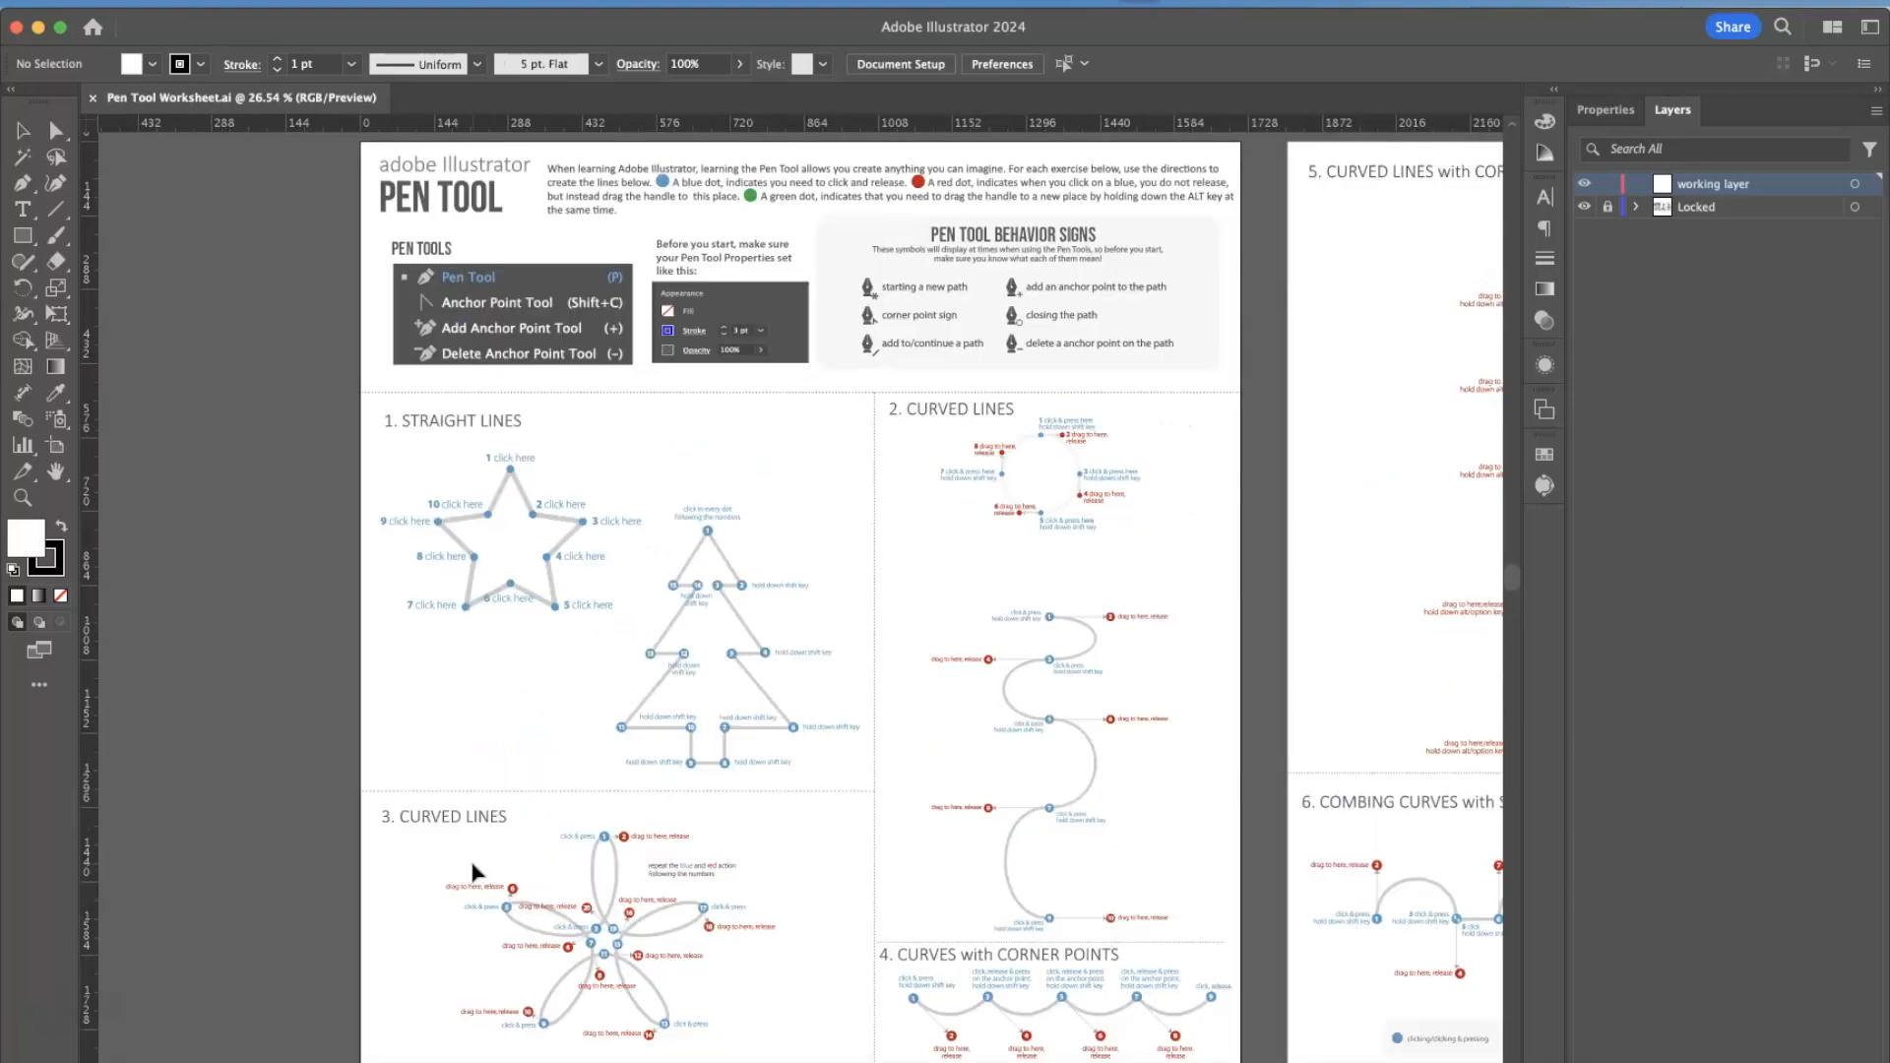
pyautogui.press('super+minus')
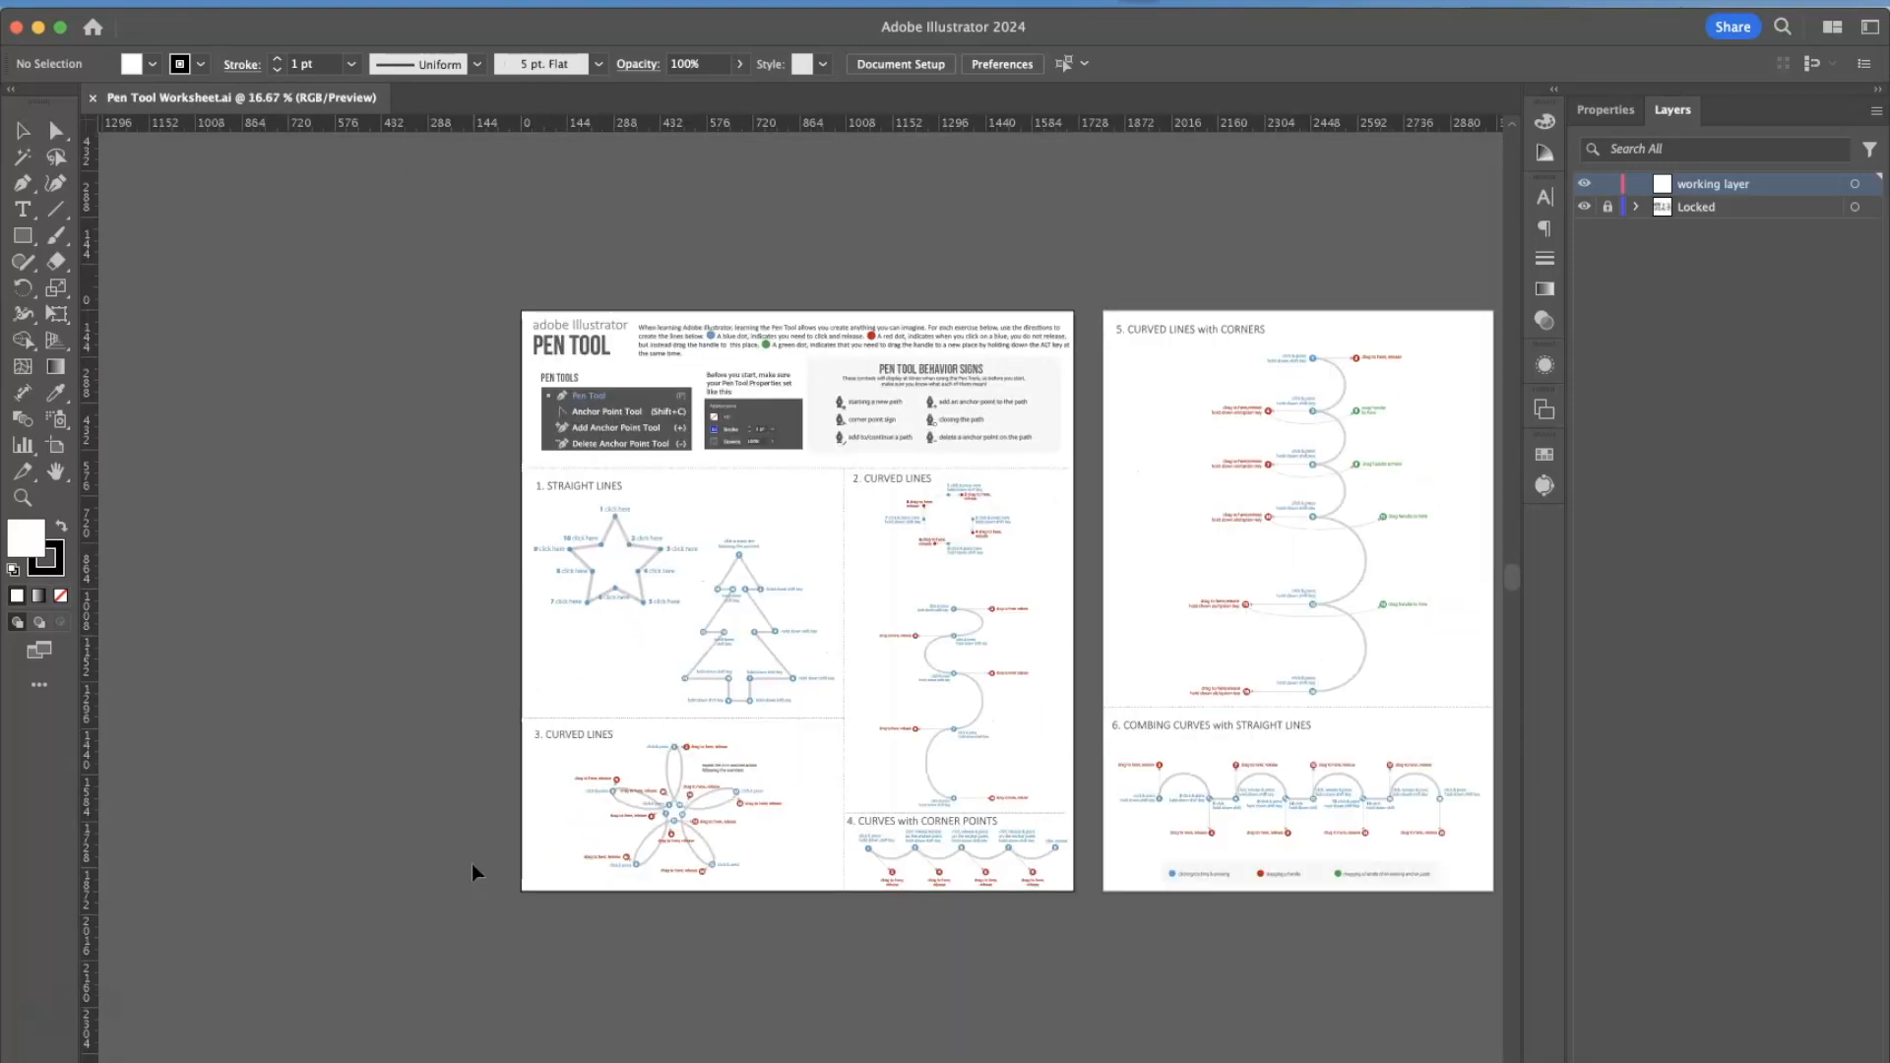
pyautogui.hscroll(5, 473, 872)
pyautogui.hscroll(3, 472, 871)
pyautogui.scroll(-1, 472, 871)
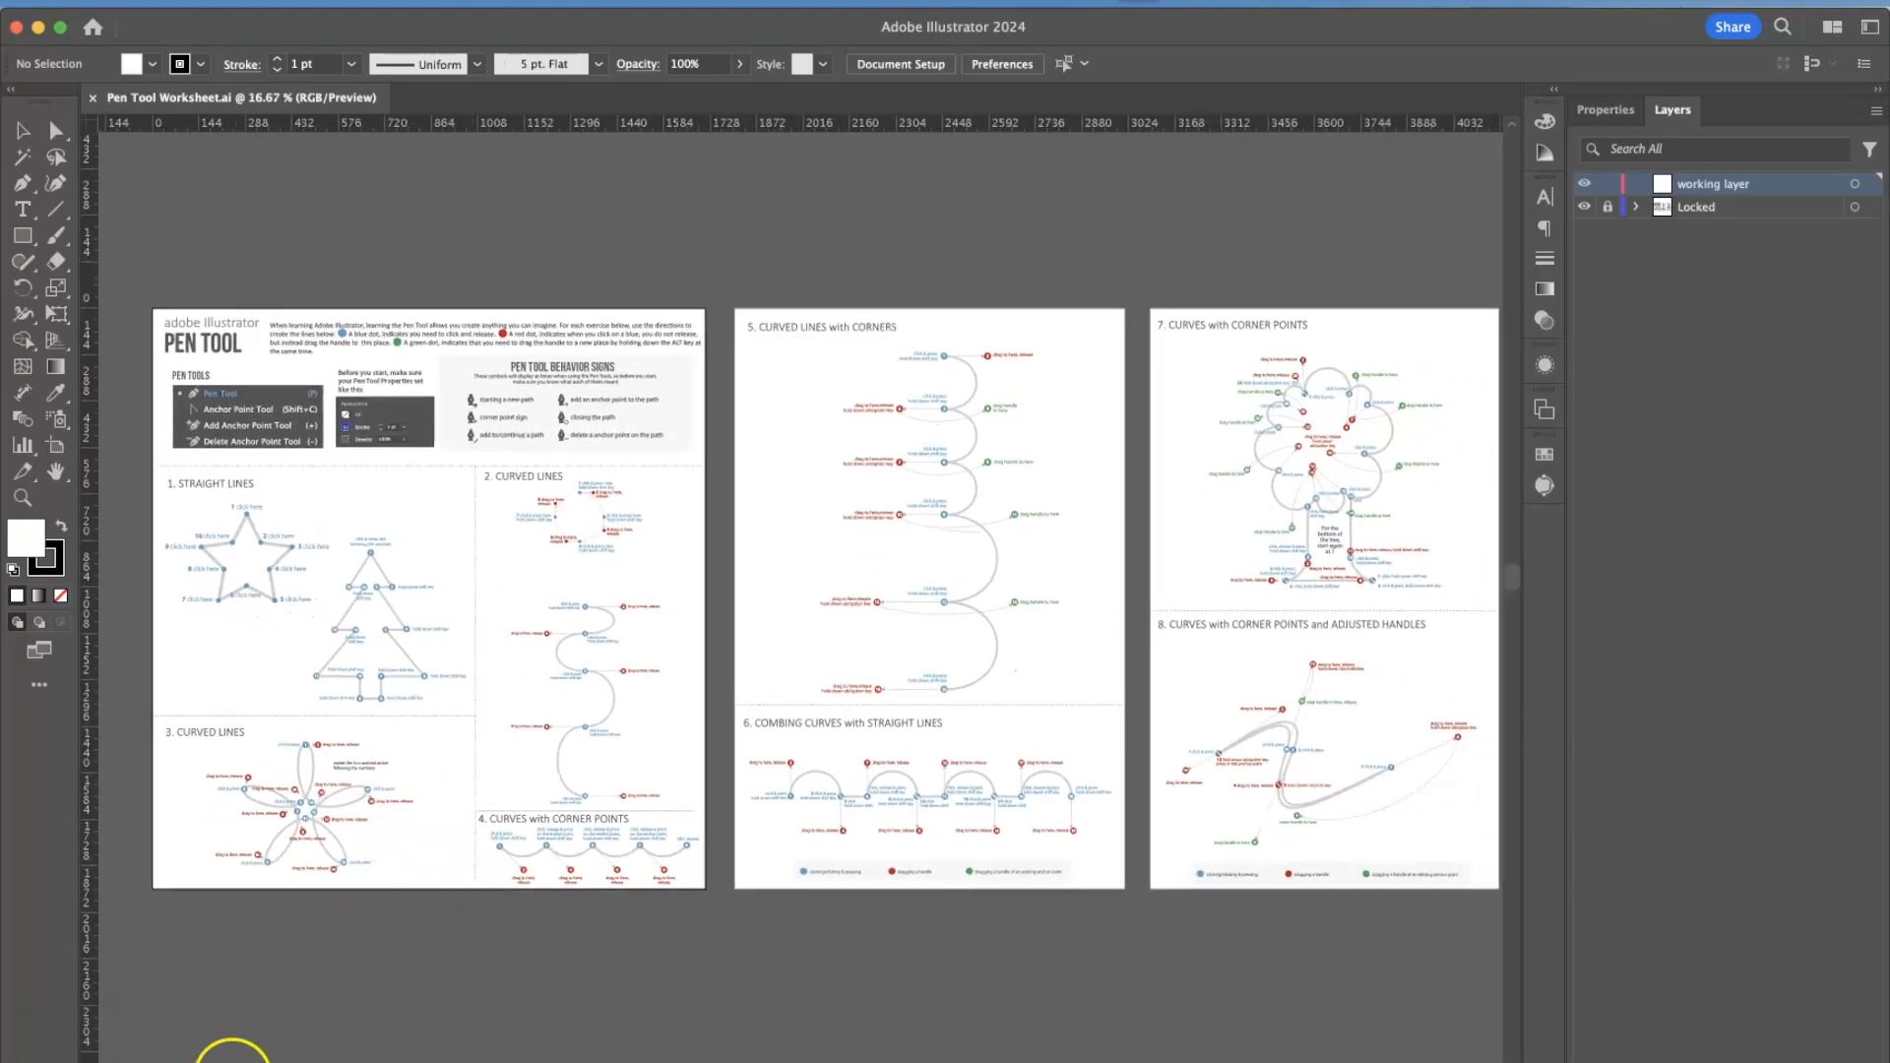